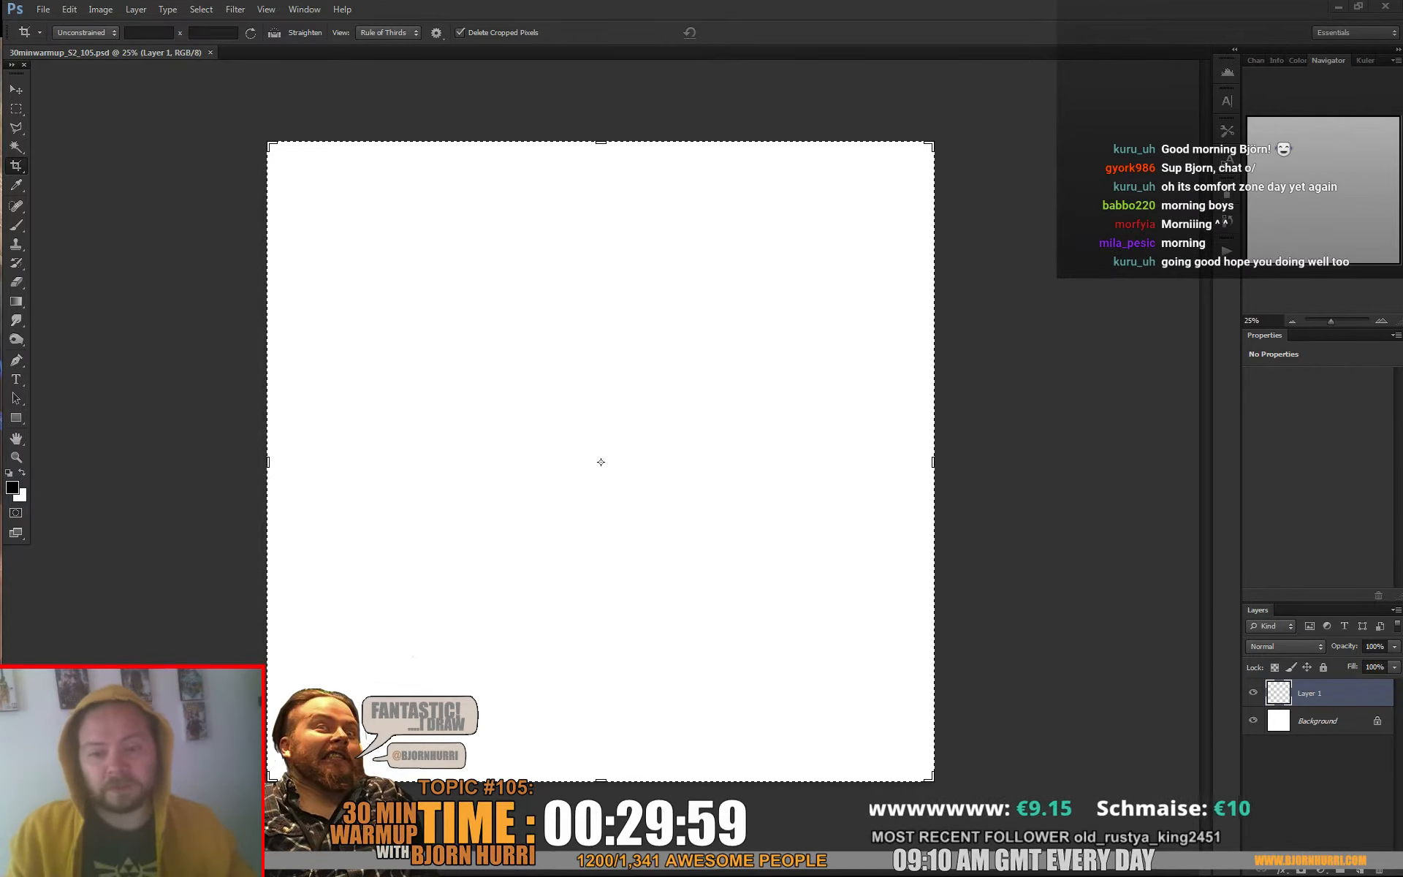
Choose a soft grey textured brush at 178 px and paint a curved stroke and a short mark in the canvas's upper-left area
{"action": "key", "text": "b"}
{"action": "right_click", "coordinate": [489, 350]}
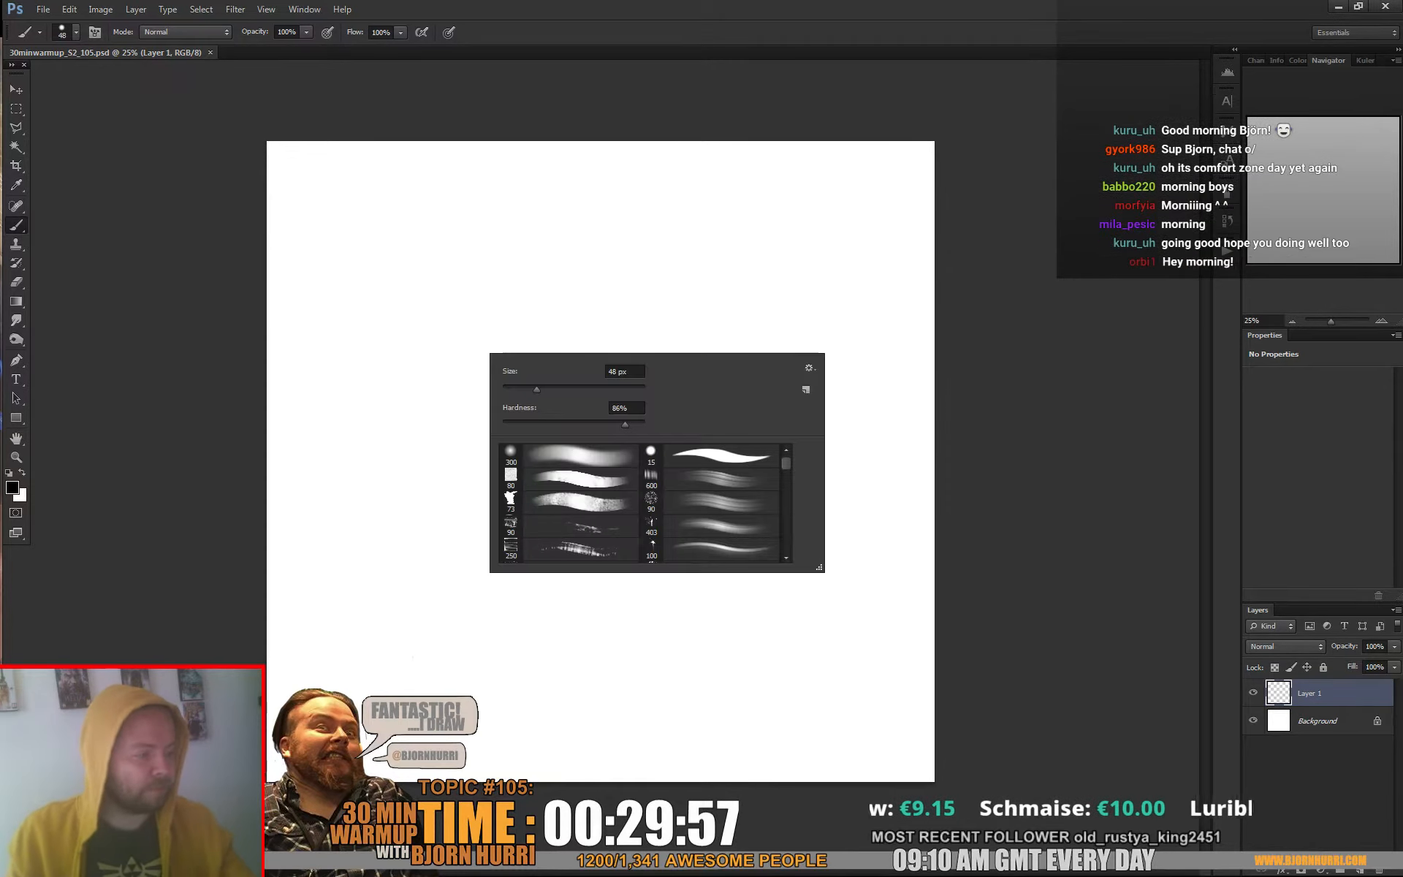
{"action": "left_click", "coordinate": [578, 478]}
{"action": "left_click_drag", "start_coordinate": [453, 286], "coordinate": [530, 340]}
{"action": "mouse_move", "coordinate": [496, 276]}
{"action": "left_mouse_down"}
{"action": "mouse_move", "coordinate": [485, 300]}
{"action": "mouse_move", "coordinate": [486, 264]}
{"action": "left_mouse_up"}
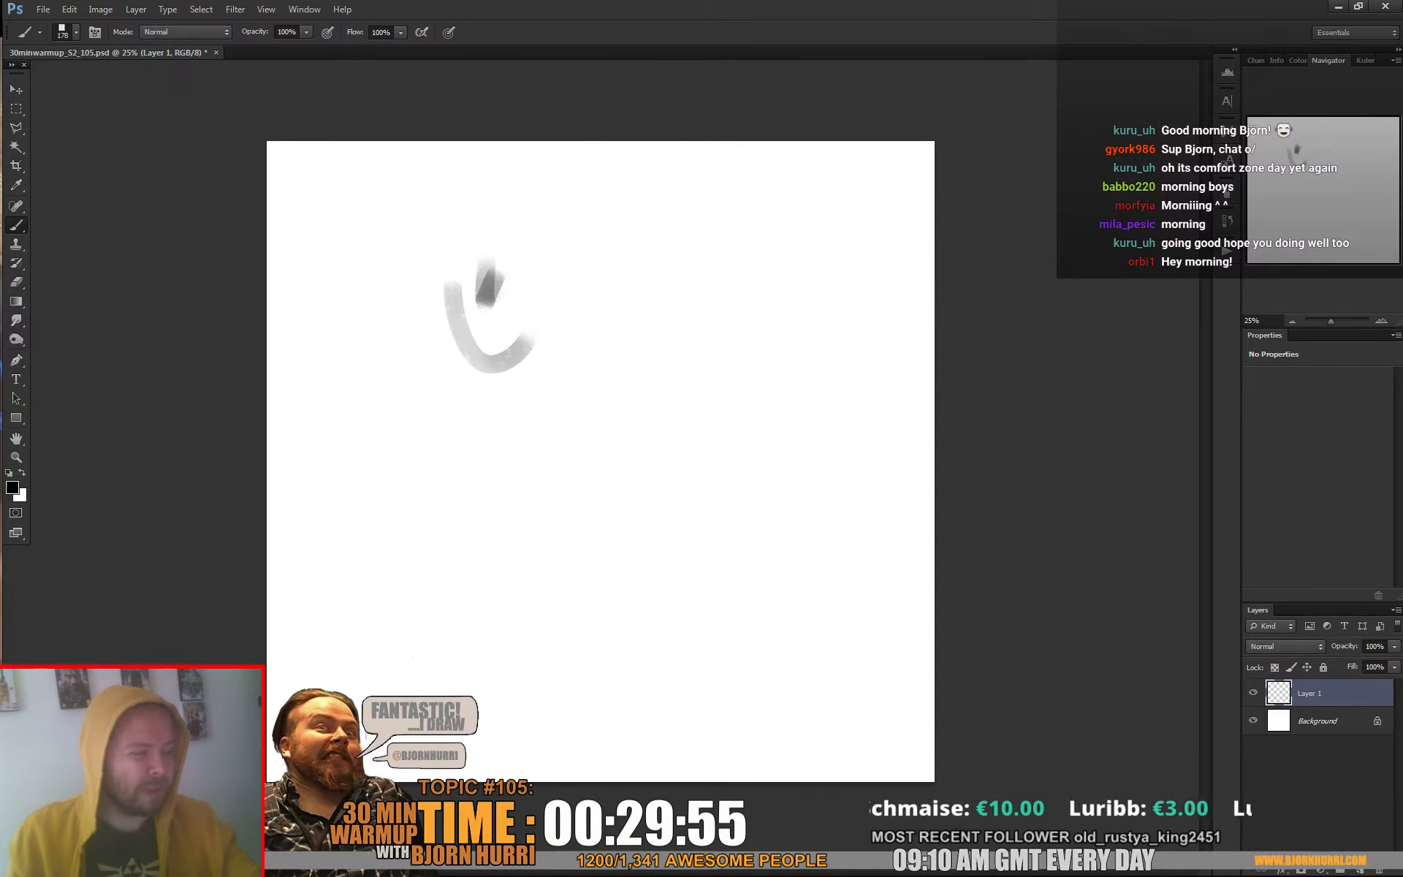
Paint two loose circular shapes near the top of the canvas and a sweeping hip curve below them
{"action": "mouse_move", "coordinate": [559, 186]}
{"action": "left_mouse_down"}
{"action": "mouse_move", "coordinate": [611, 258]}
{"action": "mouse_move", "coordinate": [643, 253]}
{"action": "left_mouse_up"}
{"action": "mouse_move", "coordinate": [629, 193]}
{"action": "left_mouse_down"}
{"action": "mouse_move", "coordinate": [586, 241]}
{"action": "mouse_move", "coordinate": [518, 183]}
{"action": "left_mouse_up"}
{"action": "mouse_move", "coordinate": [486, 212]}
{"action": "left_mouse_down"}
{"action": "mouse_move", "coordinate": [443, 245]}
{"action": "mouse_move", "coordinate": [437, 204]}
{"action": "left_mouse_up"}
{"action": "left_click_drag", "start_coordinate": [425, 228], "coordinate": [457, 181]}
{"action": "left_click_drag", "start_coordinate": [682, 334], "coordinate": [700, 380]}
{"action": "left_click_drag", "start_coordinate": [620, 469], "coordinate": [647, 438]}
{"action": "mouse_move", "coordinate": [456, 395]}
{"action": "left_mouse_down"}
{"action": "mouse_move", "coordinate": [463, 426]}
{"action": "mouse_move", "coordinate": [696, 384]}
{"action": "left_mouse_up"}
Rough in the figure's right-hand leg as a straight diagonal line and as a raised, bent knee with a lower leg
{"action": "mouse_move", "coordinate": [708, 393]}
{"action": "left_mouse_down"}
{"action": "mouse_move", "coordinate": [823, 592]}
{"action": "mouse_move", "coordinate": [845, 690]}
{"action": "left_mouse_up"}
{"action": "left_click_drag", "start_coordinate": [865, 700], "coordinate": [893, 733]}
{"action": "left_click_drag", "start_coordinate": [872, 700], "coordinate": [806, 515]}
{"action": "mouse_move", "coordinate": [637, 440]}
{"action": "left_mouse_down"}
{"action": "mouse_move", "coordinate": [491, 374]}
{"action": "mouse_move", "coordinate": [550, 475]}
{"action": "left_mouse_up"}
{"action": "left_click_drag", "start_coordinate": [799, 596], "coordinate": [824, 546]}
{"action": "left_click_drag", "start_coordinate": [827, 435], "coordinate": [815, 460]}
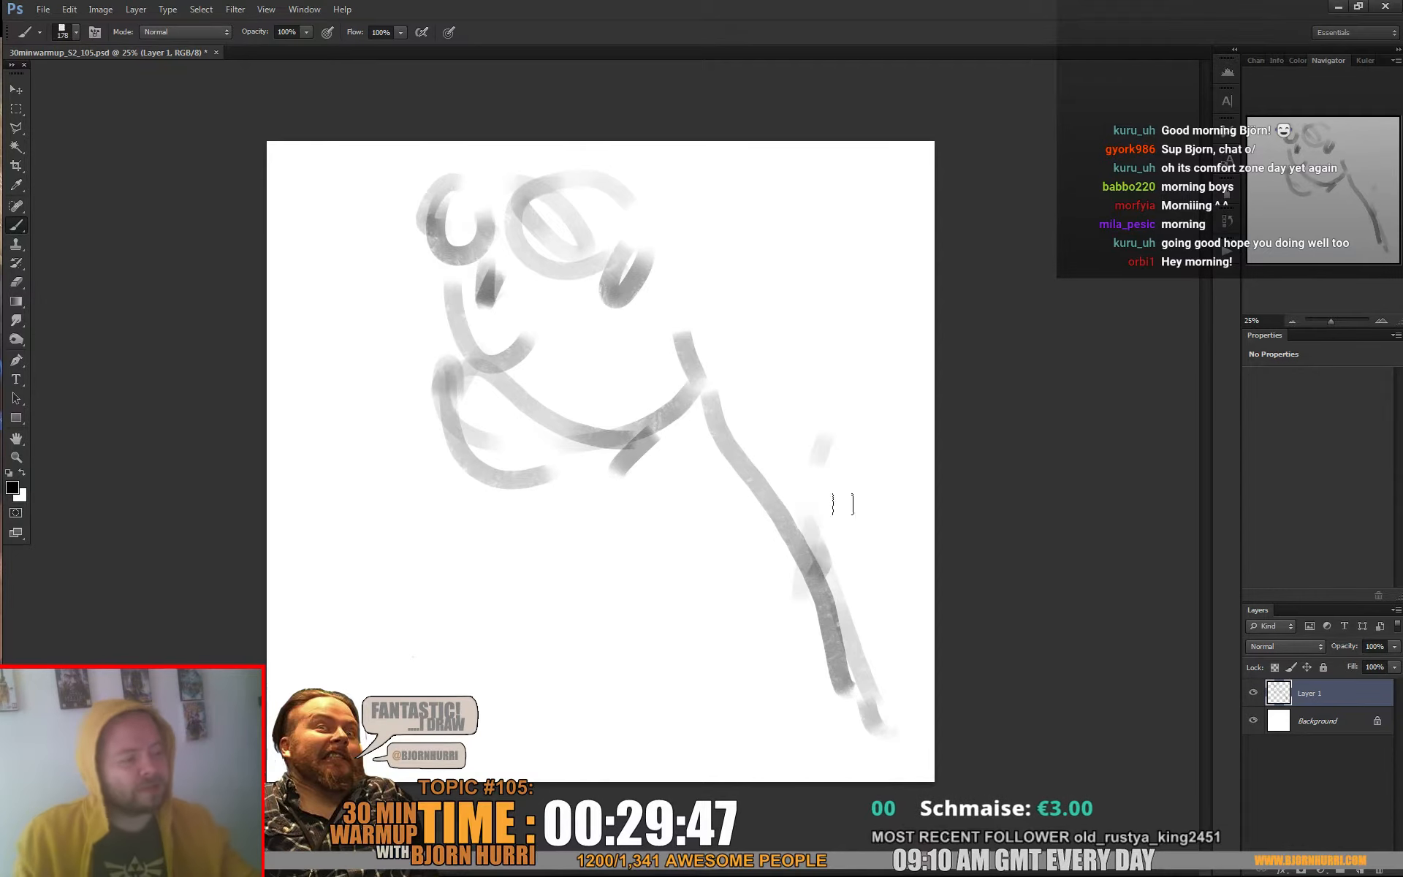
{"action": "mouse_move", "coordinate": [670, 335]}
{"action": "left_mouse_down"}
{"action": "mouse_move", "coordinate": [835, 371]}
{"action": "mouse_move", "coordinate": [868, 475]}
{"action": "left_mouse_up"}
{"action": "mouse_move", "coordinate": [880, 413]}
{"action": "left_mouse_down"}
{"action": "mouse_move", "coordinate": [774, 527]}
{"action": "mouse_move", "coordinate": [707, 680]}
{"action": "mouse_move", "coordinate": [700, 746]}
{"action": "left_mouse_up"}
Block in the folded left-hand leg with its knee near the canvas edge and a foot under the shin
{"action": "mouse_move", "coordinate": [520, 381]}
{"action": "left_mouse_down"}
{"action": "mouse_move", "coordinate": [380, 422]}
{"action": "mouse_move", "coordinate": [400, 457]}
{"action": "left_mouse_up"}
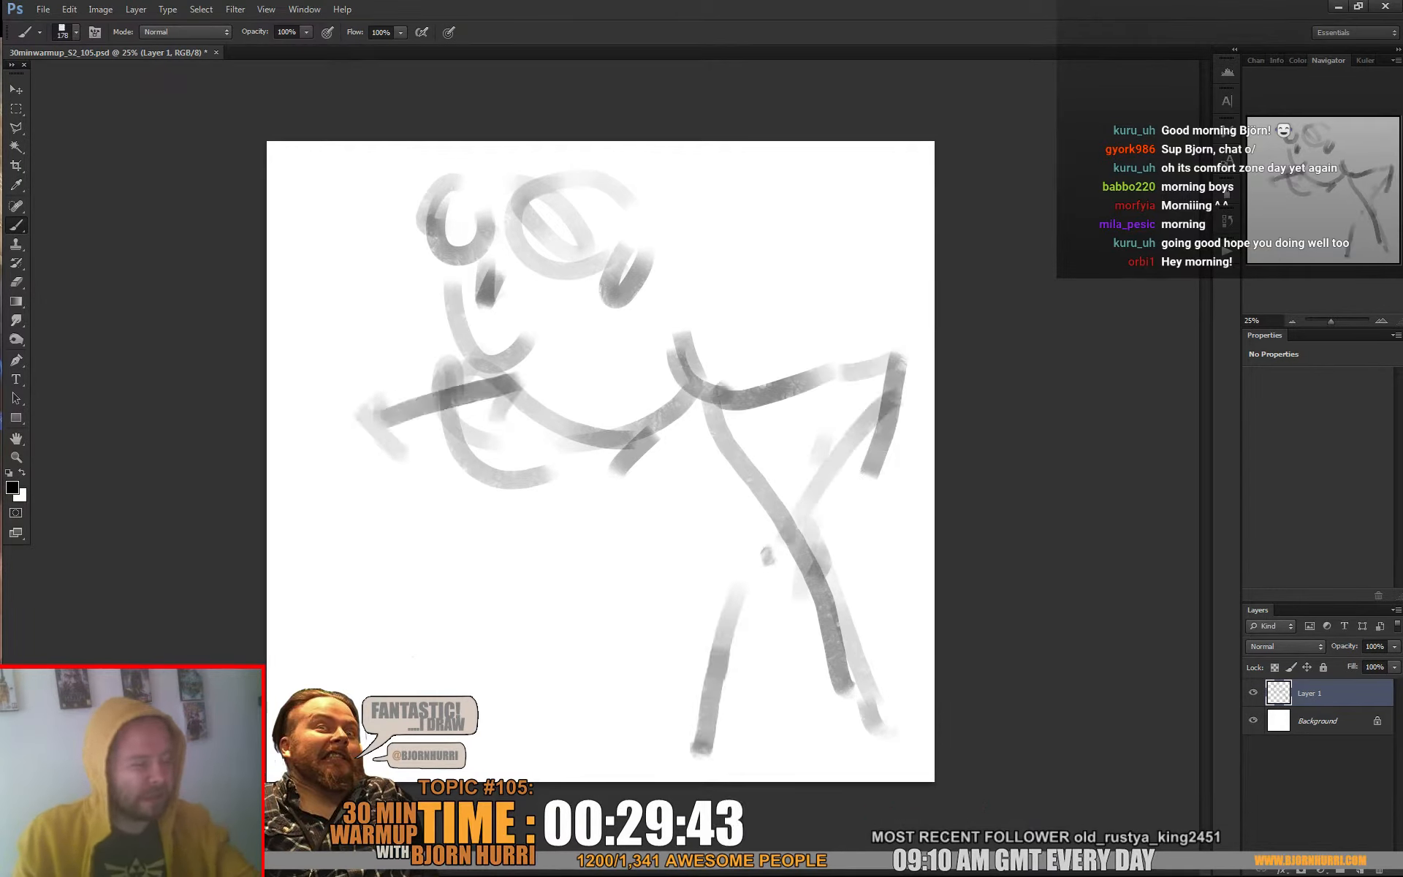
{"action": "left_click_drag", "start_coordinate": [517, 380], "coordinate": [292, 422]}
{"action": "mouse_move", "coordinate": [293, 427]}
{"action": "left_mouse_down"}
{"action": "mouse_move", "coordinate": [382, 438]}
{"action": "mouse_move", "coordinate": [545, 512]}
{"action": "mouse_move", "coordinate": [522, 540]}
{"action": "left_mouse_up"}
{"action": "mouse_move", "coordinate": [512, 486]}
{"action": "left_mouse_down"}
{"action": "mouse_move", "coordinate": [421, 532]}
{"action": "mouse_move", "coordinate": [413, 554]}
{"action": "left_mouse_up"}
{"action": "mouse_move", "coordinate": [413, 554]}
{"action": "left_mouse_down"}
{"action": "mouse_move", "coordinate": [492, 503]}
{"action": "mouse_move", "coordinate": [564, 501]}
{"action": "left_mouse_up"}
{"action": "mouse_move", "coordinate": [564, 501]}
{"action": "left_mouse_down"}
{"action": "mouse_move", "coordinate": [303, 425]}
{"action": "mouse_move", "coordinate": [409, 455]}
{"action": "left_mouse_up"}
{"action": "left_click_drag", "start_coordinate": [462, 407], "coordinate": [561, 434]}
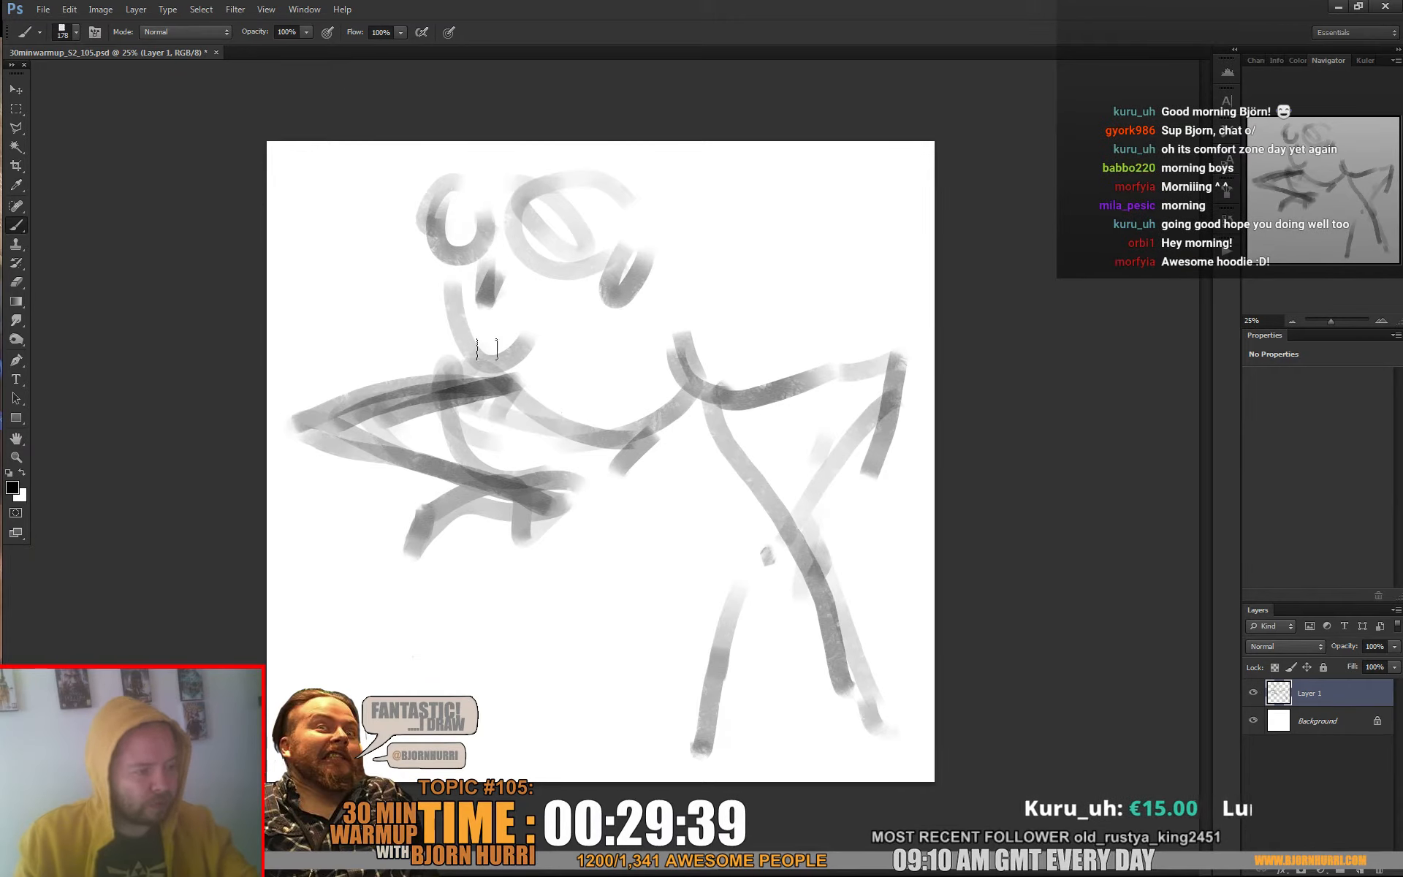
Paint the torso, an oval head, the shoulders and raised arm, and a streak trailing behind the neck
{"action": "left_click_drag", "start_coordinate": [486, 348], "coordinate": [687, 410]}
{"action": "left_click_drag", "start_coordinate": [679, 329], "coordinate": [599, 424]}
{"action": "mouse_move", "coordinate": [577, 329]}
{"action": "left_mouse_down"}
{"action": "mouse_move", "coordinate": [573, 306]}
{"action": "mouse_move", "coordinate": [591, 358]}
{"action": "left_mouse_up"}
{"action": "mouse_move", "coordinate": [635, 263]}
{"action": "left_mouse_down"}
{"action": "mouse_move", "coordinate": [674, 343]}
{"action": "mouse_move", "coordinate": [669, 387]}
{"action": "left_mouse_up"}
{"action": "mouse_move", "coordinate": [614, 272]}
{"action": "left_mouse_down"}
{"action": "mouse_move", "coordinate": [564, 281]}
{"action": "mouse_move", "coordinate": [497, 248]}
{"action": "left_mouse_up"}
{"action": "mouse_move", "coordinate": [607, 175]}
{"action": "left_mouse_down"}
{"action": "mouse_move", "coordinate": [584, 266]}
{"action": "mouse_move", "coordinate": [632, 236]}
{"action": "mouse_move", "coordinate": [614, 218]}
{"action": "mouse_move", "coordinate": [547, 284]}
{"action": "left_mouse_up"}
{"action": "mouse_move", "coordinate": [606, 232]}
{"action": "left_mouse_down"}
{"action": "mouse_move", "coordinate": [679, 286]}
{"action": "mouse_move", "coordinate": [733, 290]}
{"action": "mouse_move", "coordinate": [801, 279]}
{"action": "mouse_move", "coordinate": [821, 239]}
{"action": "left_mouse_up"}
{"action": "left_click_drag", "start_coordinate": [683, 280], "coordinate": [811, 259]}
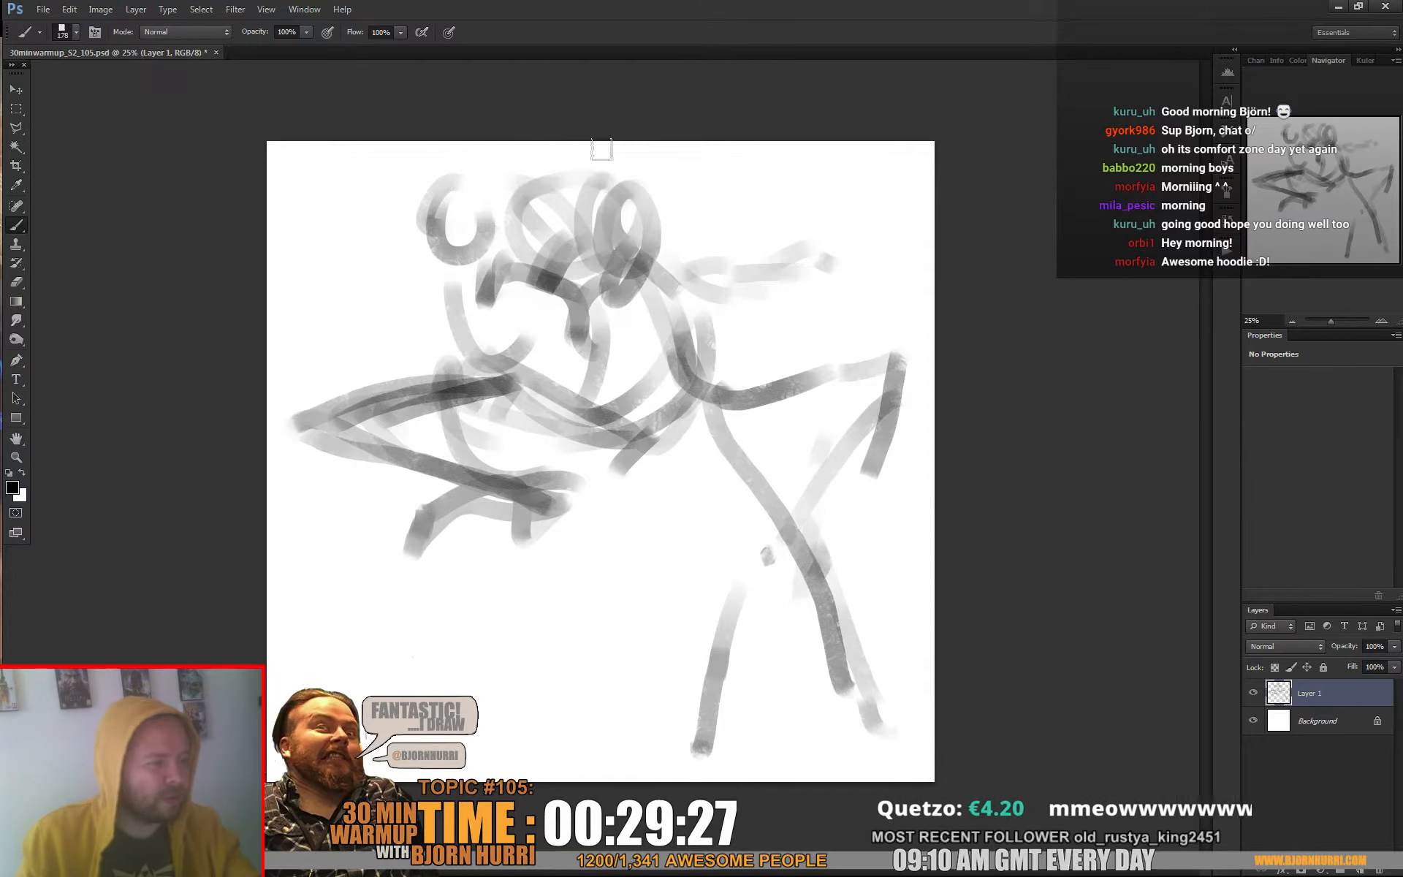
Erase the initial circles and the stray curves around the face, folded leg and hips
{"action": "key", "text": "e"}
{"action": "right_click", "coordinate": [589, 206]}
{"action": "mouse_move", "coordinate": [595, 241]}
{"action": "left_mouse_down"}
{"action": "mouse_move", "coordinate": [563, 188]}
{"action": "mouse_move", "coordinate": [422, 203]}
{"action": "mouse_move", "coordinate": [524, 171]}
{"action": "left_mouse_up"}
{"action": "left_click_drag", "start_coordinate": [474, 332], "coordinate": [454, 318]}
{"action": "mouse_move", "coordinate": [444, 436]}
{"action": "left_mouse_down"}
{"action": "mouse_move", "coordinate": [661, 412]}
{"action": "mouse_move", "coordinate": [521, 409]}
{"action": "mouse_move", "coordinate": [461, 425]}
{"action": "left_mouse_up"}
{"action": "mouse_move", "coordinate": [607, 452]}
{"action": "left_mouse_down"}
{"action": "mouse_move", "coordinate": [477, 408]}
{"action": "mouse_move", "coordinate": [610, 455]}
{"action": "mouse_move", "coordinate": [545, 433]}
{"action": "mouse_move", "coordinate": [540, 353]}
{"action": "mouse_move", "coordinate": [557, 383]}
{"action": "mouse_move", "coordinate": [646, 356]}
{"action": "mouse_move", "coordinate": [577, 406]}
{"action": "mouse_move", "coordinate": [628, 428]}
{"action": "mouse_move", "coordinate": [720, 417]}
{"action": "left_mouse_up"}
Thicken the bent right-hand thigh and shin with the brush, and erase the old straight leg line
{"action": "key", "text": "b"}
{"action": "mouse_move", "coordinate": [610, 447]}
{"action": "left_mouse_down"}
{"action": "mouse_move", "coordinate": [730, 427]}
{"action": "mouse_move", "coordinate": [686, 434]}
{"action": "mouse_move", "coordinate": [792, 396]}
{"action": "left_mouse_up"}
{"action": "left_click_drag", "start_coordinate": [709, 443], "coordinate": [905, 361]}
{"action": "mouse_move", "coordinate": [897, 368]}
{"action": "left_mouse_down"}
{"action": "mouse_move", "coordinate": [875, 452]}
{"action": "mouse_move", "coordinate": [797, 504]}
{"action": "mouse_move", "coordinate": [707, 637]}
{"action": "mouse_move", "coordinate": [712, 731]}
{"action": "left_mouse_up"}
{"action": "key", "text": "e"}
{"action": "mouse_move", "coordinate": [776, 469]}
{"action": "left_mouse_down"}
{"action": "mouse_move", "coordinate": [691, 476]}
{"action": "mouse_move", "coordinate": [812, 539]}
{"action": "mouse_move", "coordinate": [849, 672]}
{"action": "mouse_move", "coordinate": [771, 577]}
{"action": "left_mouse_up"}
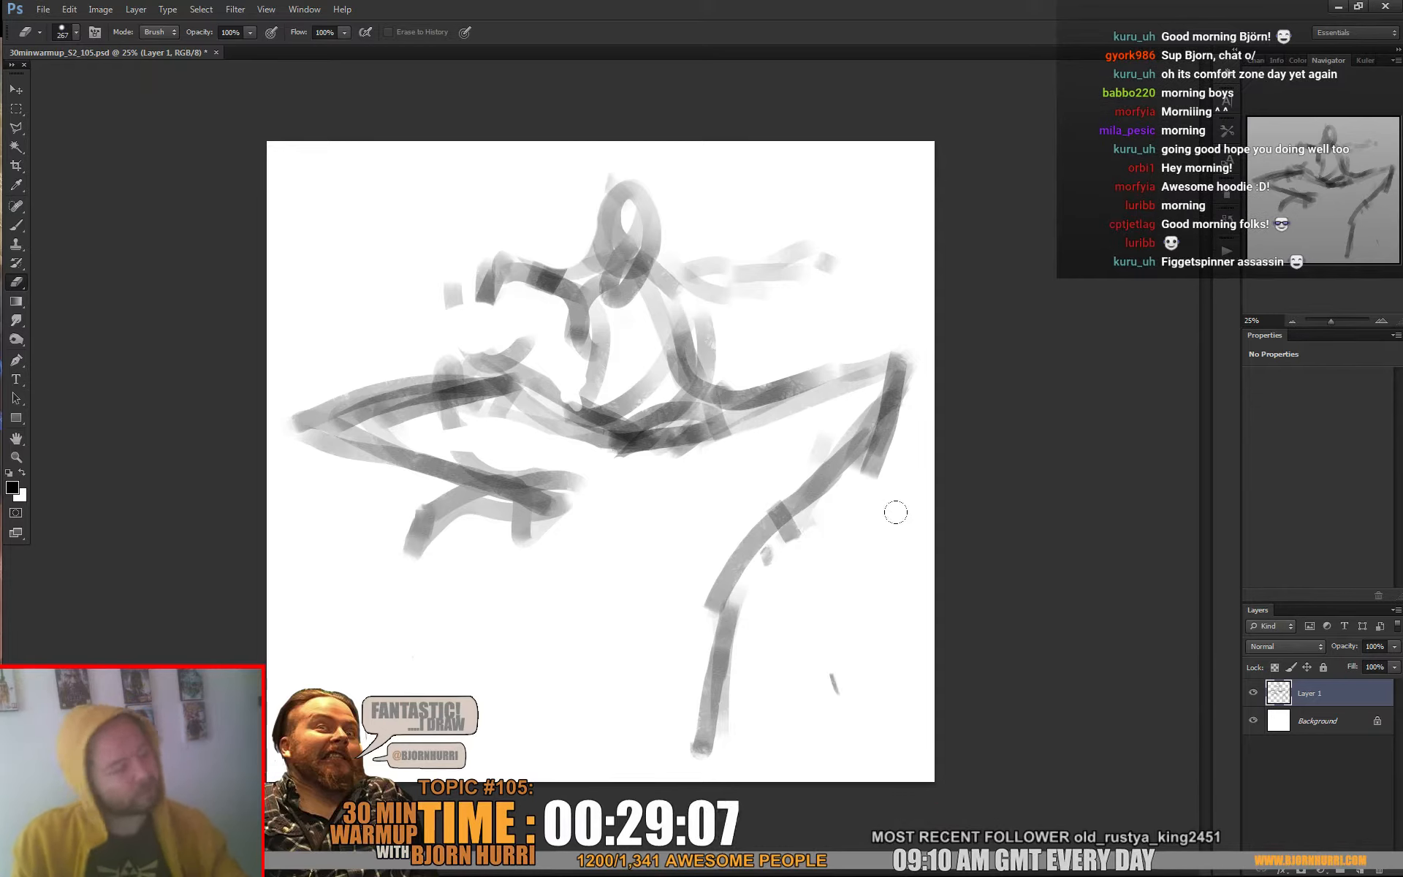
Darken both shoulder areas and erase the stroke connecting the shoulder to the raised hand
{"action": "key", "text": "b"}
{"action": "left_click_drag", "start_coordinate": [670, 304], "coordinate": [680, 329]}
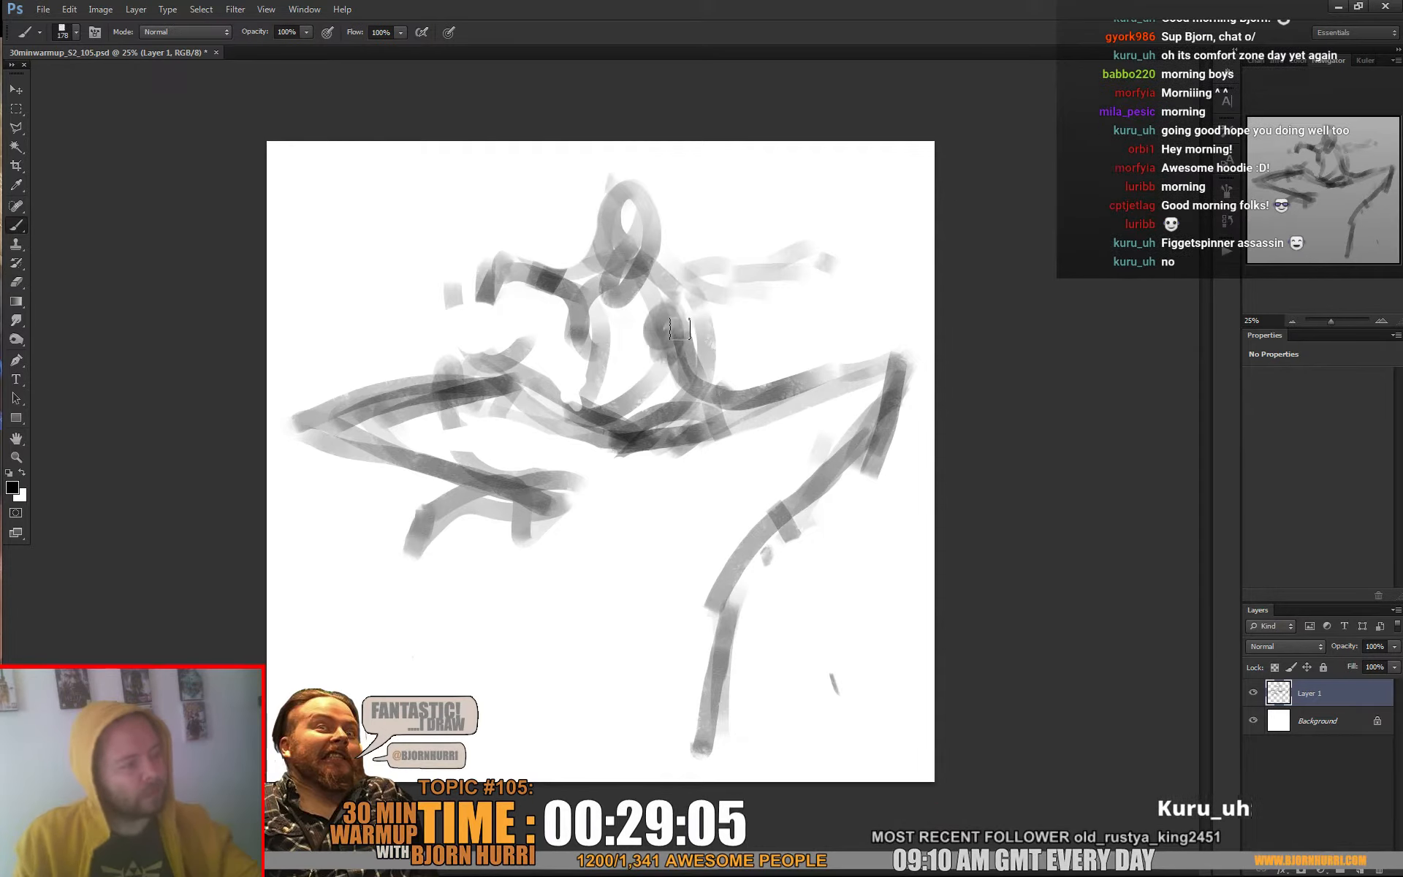
{"action": "mouse_move", "coordinate": [588, 279]}
{"action": "left_mouse_down"}
{"action": "mouse_move", "coordinate": [592, 312]}
{"action": "mouse_move", "coordinate": [566, 308]}
{"action": "mouse_move", "coordinate": [541, 240]}
{"action": "mouse_move", "coordinate": [535, 287]}
{"action": "left_mouse_up"}
{"action": "key", "text": "e"}
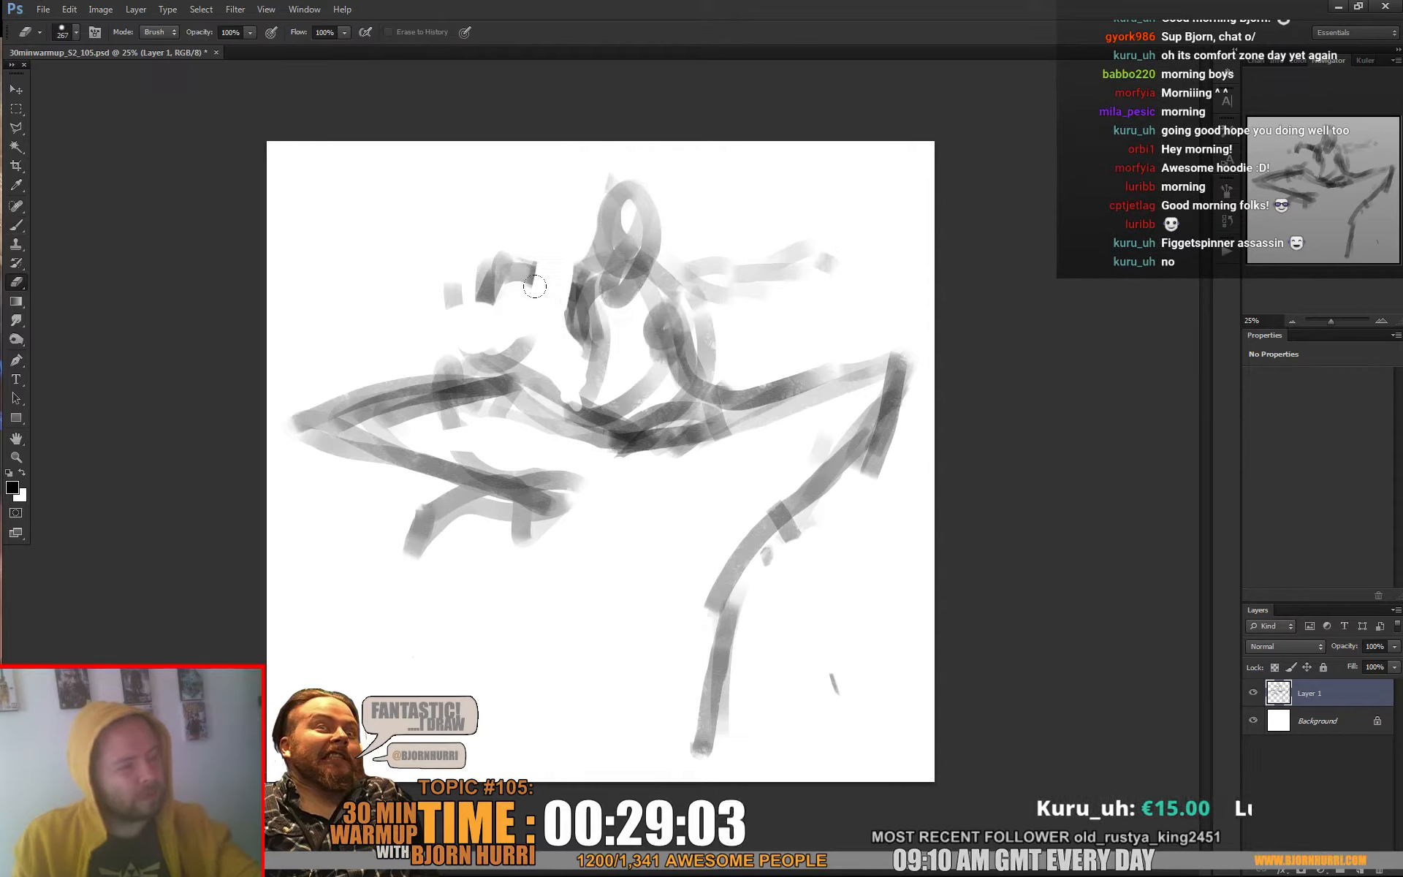
Paint the front arm from the shoulder down past the hips, and undo the detached forearm stroke
{"action": "key", "text": "b"}
{"action": "left_click_drag", "start_coordinate": [668, 327], "coordinate": [610, 548]}
{"action": "left_click_drag", "start_coordinate": [637, 460], "coordinate": [617, 495]}
{"action": "left_click_drag", "start_coordinate": [584, 551], "coordinate": [446, 675]}
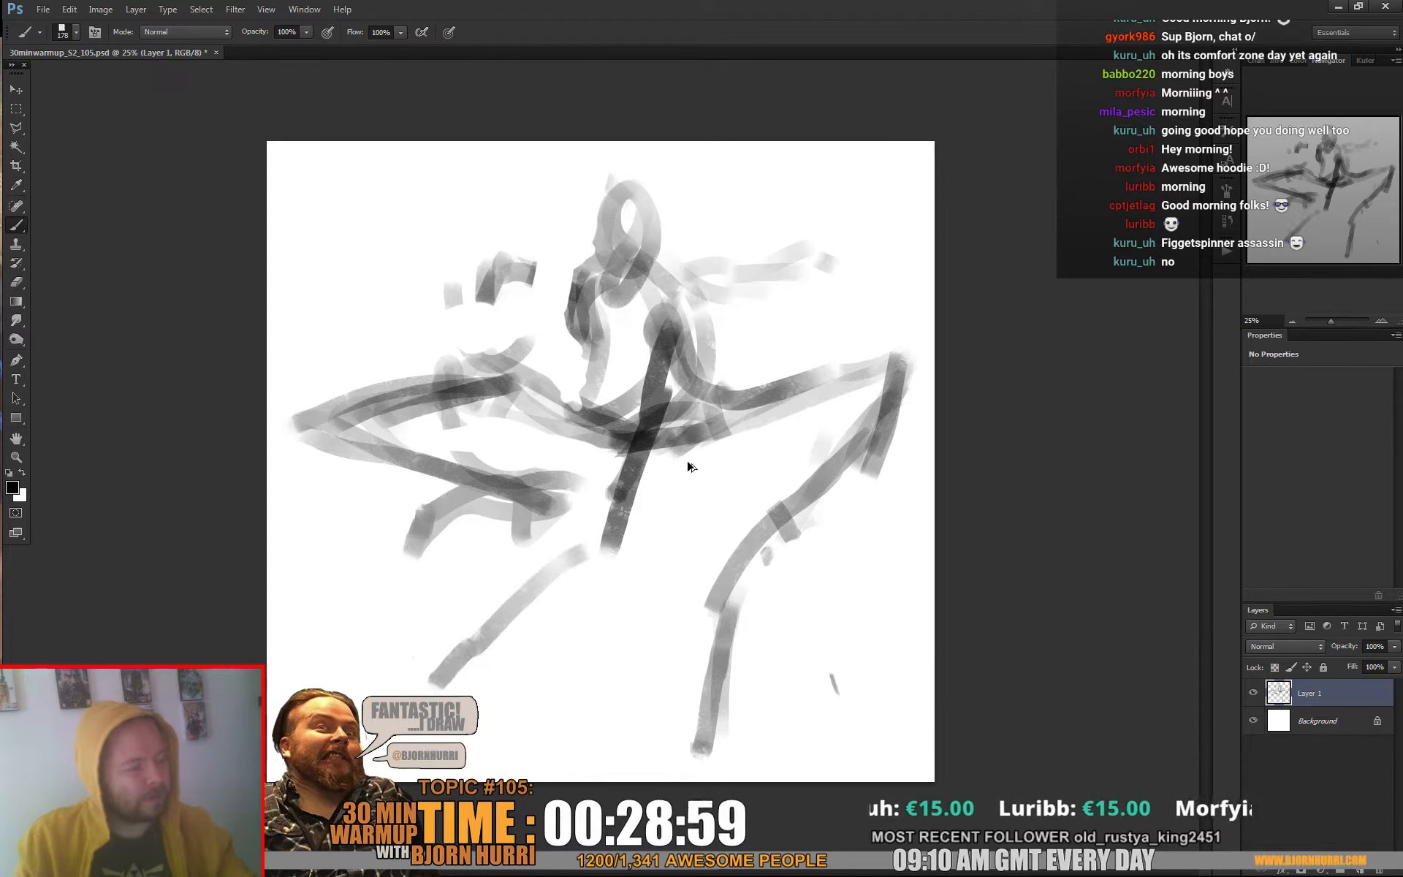
{"action": "key", "text": "ctrl+alt+z"}
{"action": "key", "text": "ctrl+alt+z"}
Paint the forearm reaching diagonally toward the ground and a long straight stroke rising from the hand toward the bent leg
{"action": "left_click_drag", "start_coordinate": [637, 447], "coordinate": [589, 531]}
{"action": "left_click_drag", "start_coordinate": [509, 592], "coordinate": [468, 650]}
{"action": "mouse_move", "coordinate": [486, 625]}
{"action": "left_mouse_down"}
{"action": "mouse_move", "coordinate": [581, 529]}
{"action": "mouse_move", "coordinate": [458, 665]}
{"action": "mouse_move", "coordinate": [798, 462]}
{"action": "left_mouse_up"}
{"action": "left_click_drag", "start_coordinate": [789, 466], "coordinate": [488, 658]}
{"action": "left_click_drag", "start_coordinate": [537, 587], "coordinate": [596, 525]}
{"action": "left_click_drag", "start_coordinate": [593, 527], "coordinate": [532, 590]}
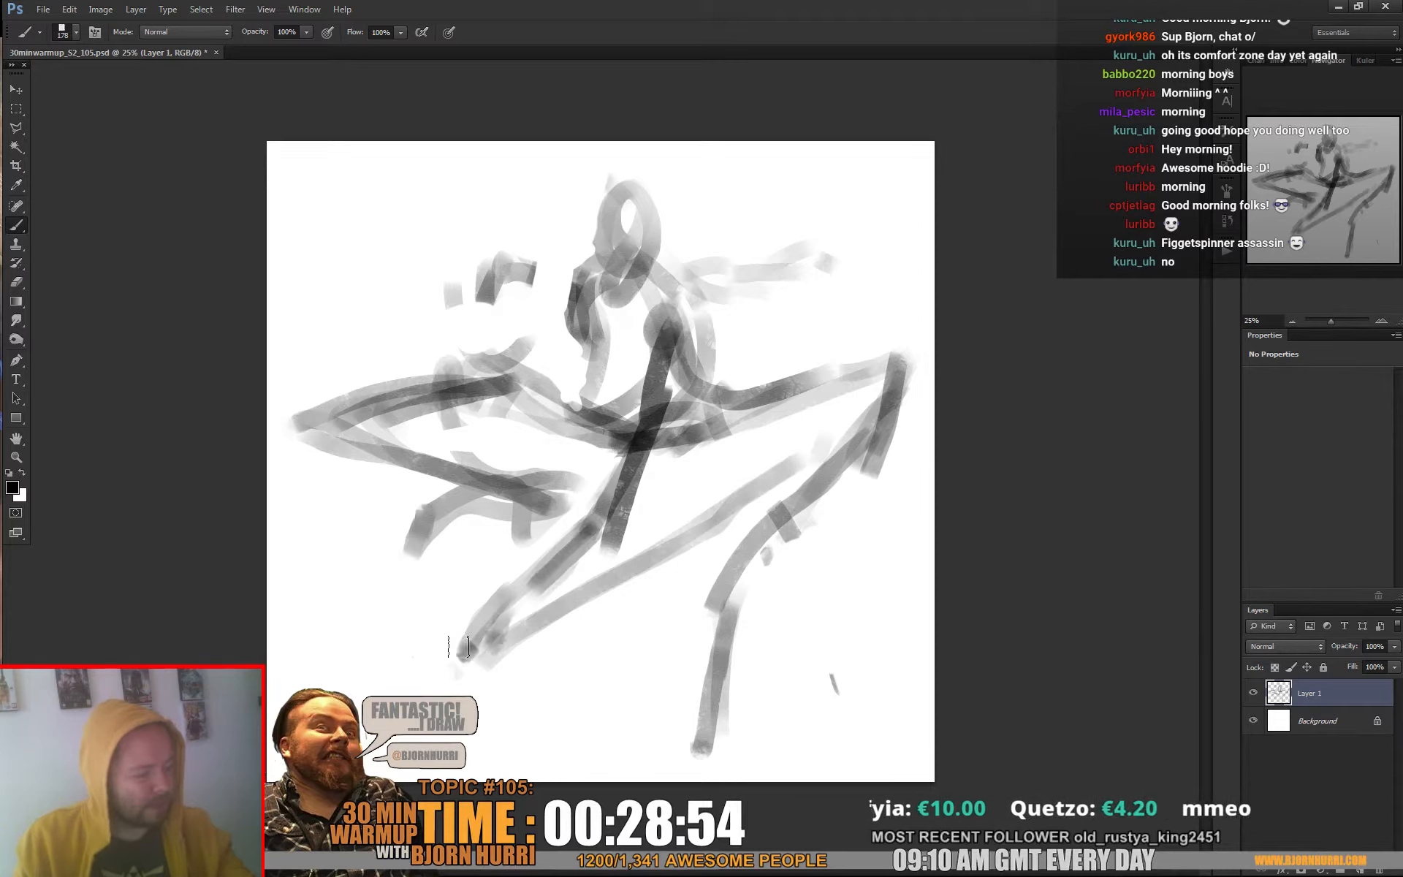
Reduce the brush size and paint a small dark hand with fingers at the end of the forearm
{"action": "mouse_move", "coordinate": [458, 647]}
{"action": "left_mouse_down"}
{"action": "mouse_move", "coordinate": [453, 666]}
{"action": "mouse_move", "coordinate": [472, 683]}
{"action": "mouse_move", "coordinate": [502, 651]}
{"action": "left_mouse_up"}
{"action": "right_click", "coordinate": [486, 637]}
{"action": "left_click", "coordinate": [574, 638]}
{"action": "left_click", "coordinate": [478, 664]}
{"action": "right_click", "coordinate": [488, 671]}
{"action": "left_click", "coordinate": [581, 673]}
{"action": "left_click", "coordinate": [489, 667]}
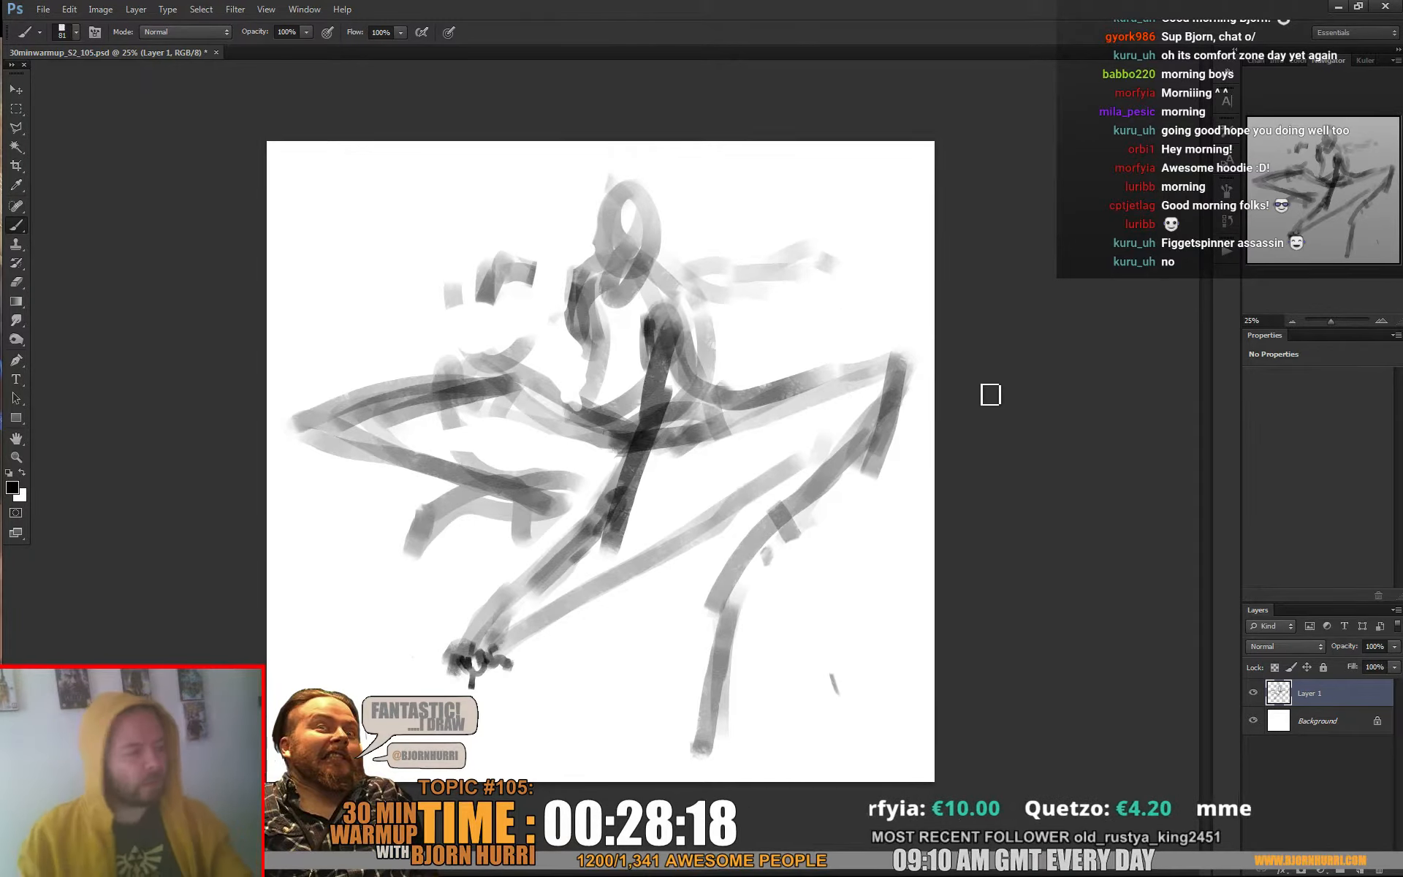
Scale the whole sketch down to 92.74% and rotate it slightly counterclockwise with Free Transform
{"action": "key", "text": "ctrl+t"}
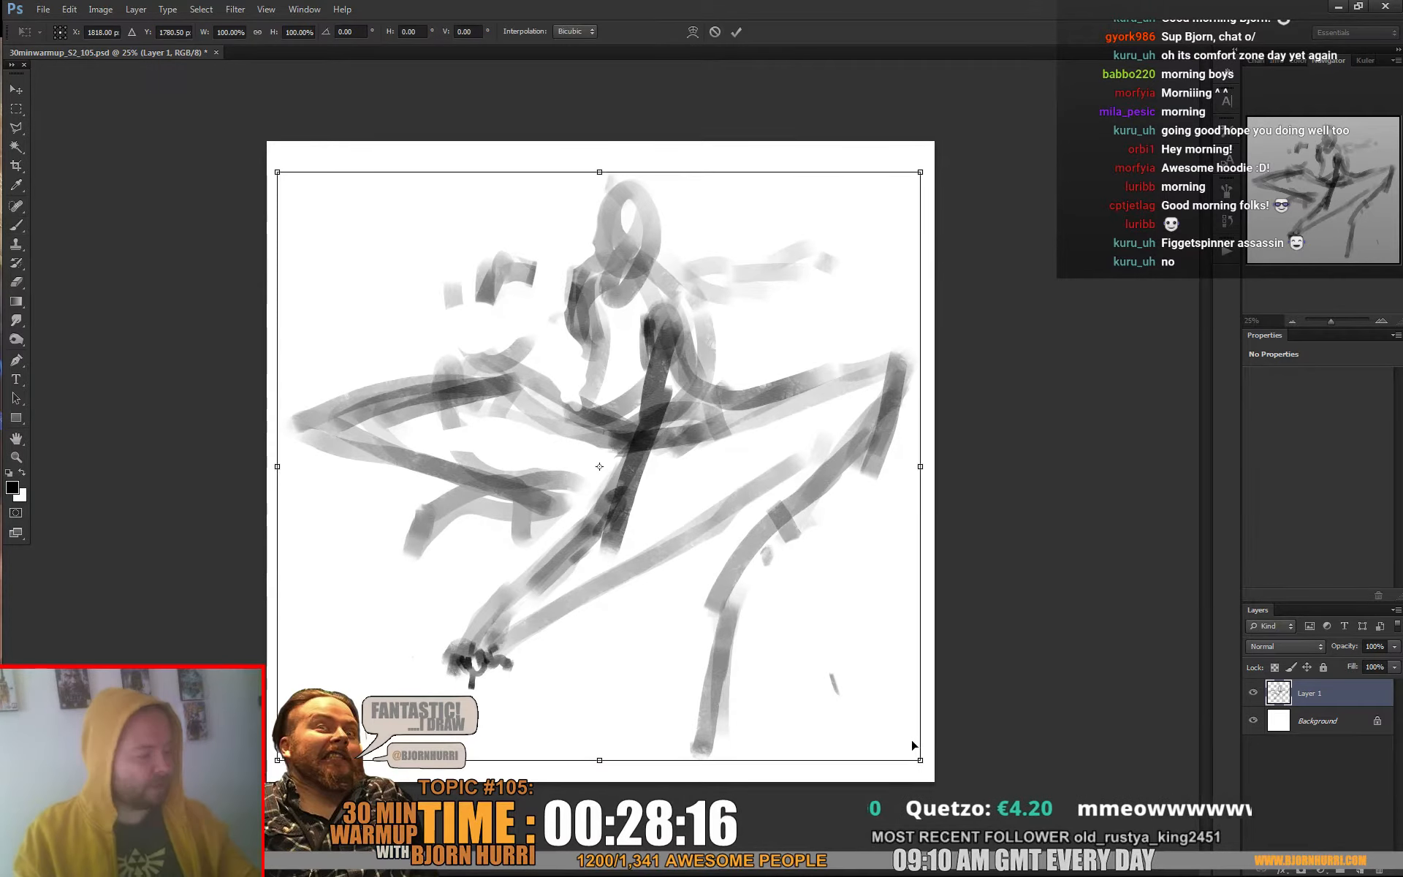
{"action": "left_click_drag", "start_coordinate": [920, 760], "coordinate": [873, 717]}
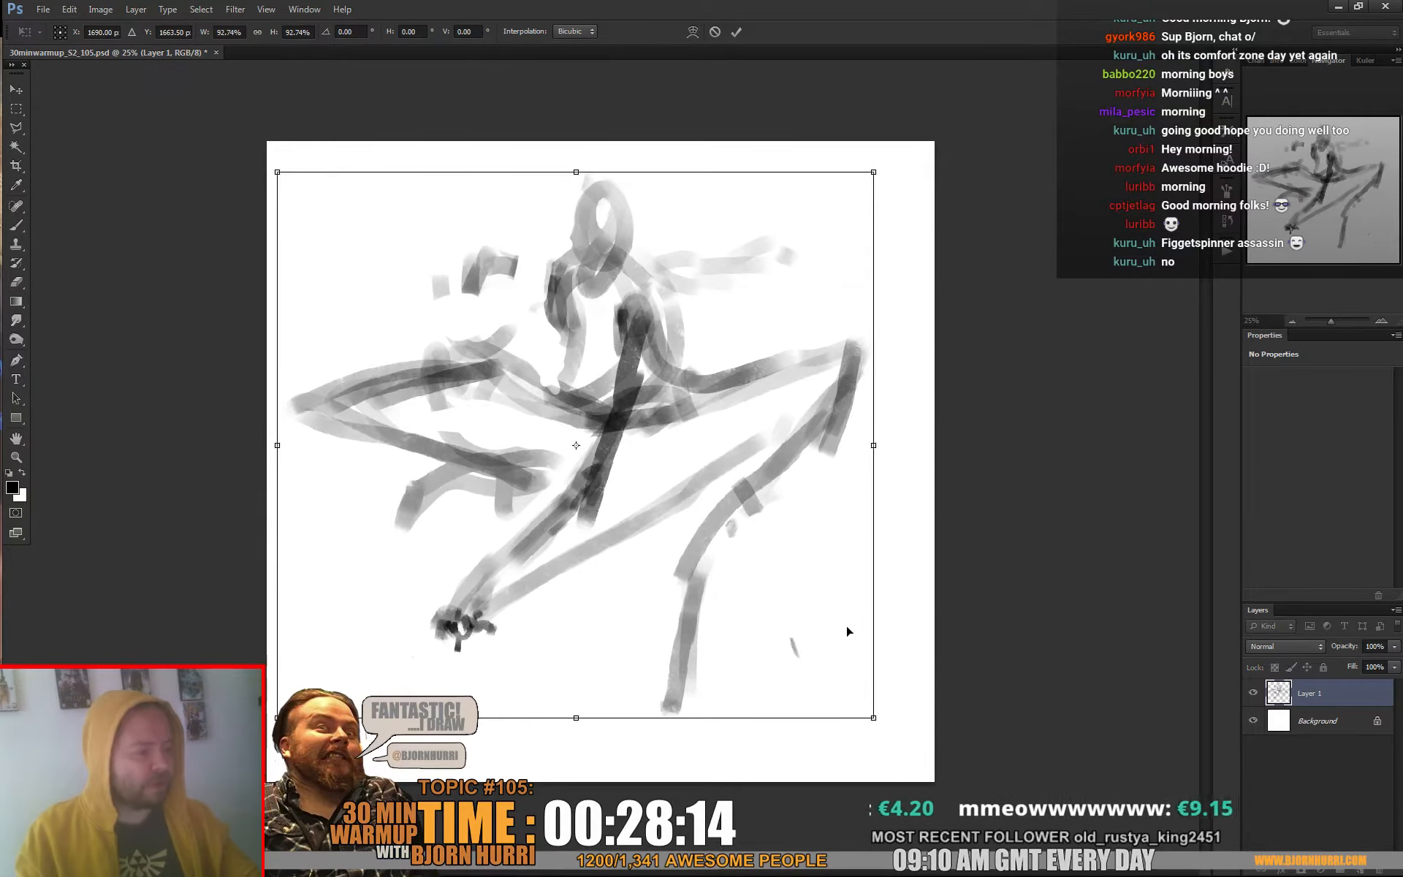
{"action": "mouse_move", "coordinate": [899, 636]}
{"action": "left_mouse_down"}
{"action": "mouse_move", "coordinate": [923, 579]}
{"action": "mouse_move", "coordinate": [807, 582]}
{"action": "left_mouse_up"}
{"action": "key", "text": "Return"}
Select the right-hand leg with the Polygonal Lasso, stretch it to about 118.66% height, skew it about 11°, and deselect it
{"action": "key", "text": "v"}
{"action": "key", "text": "l"}
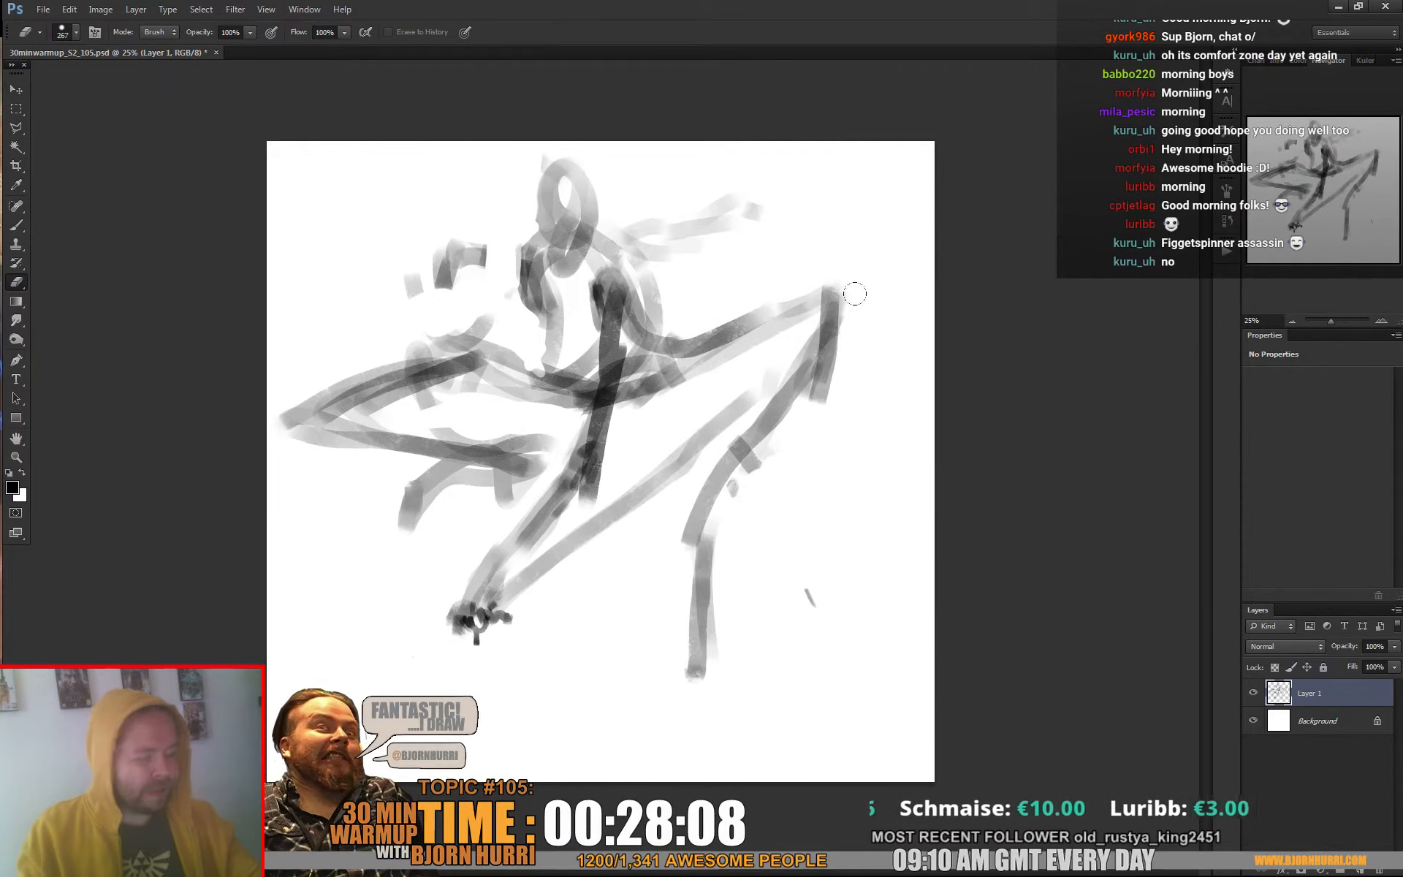
{"action": "left_click", "coordinate": [653, 378]}
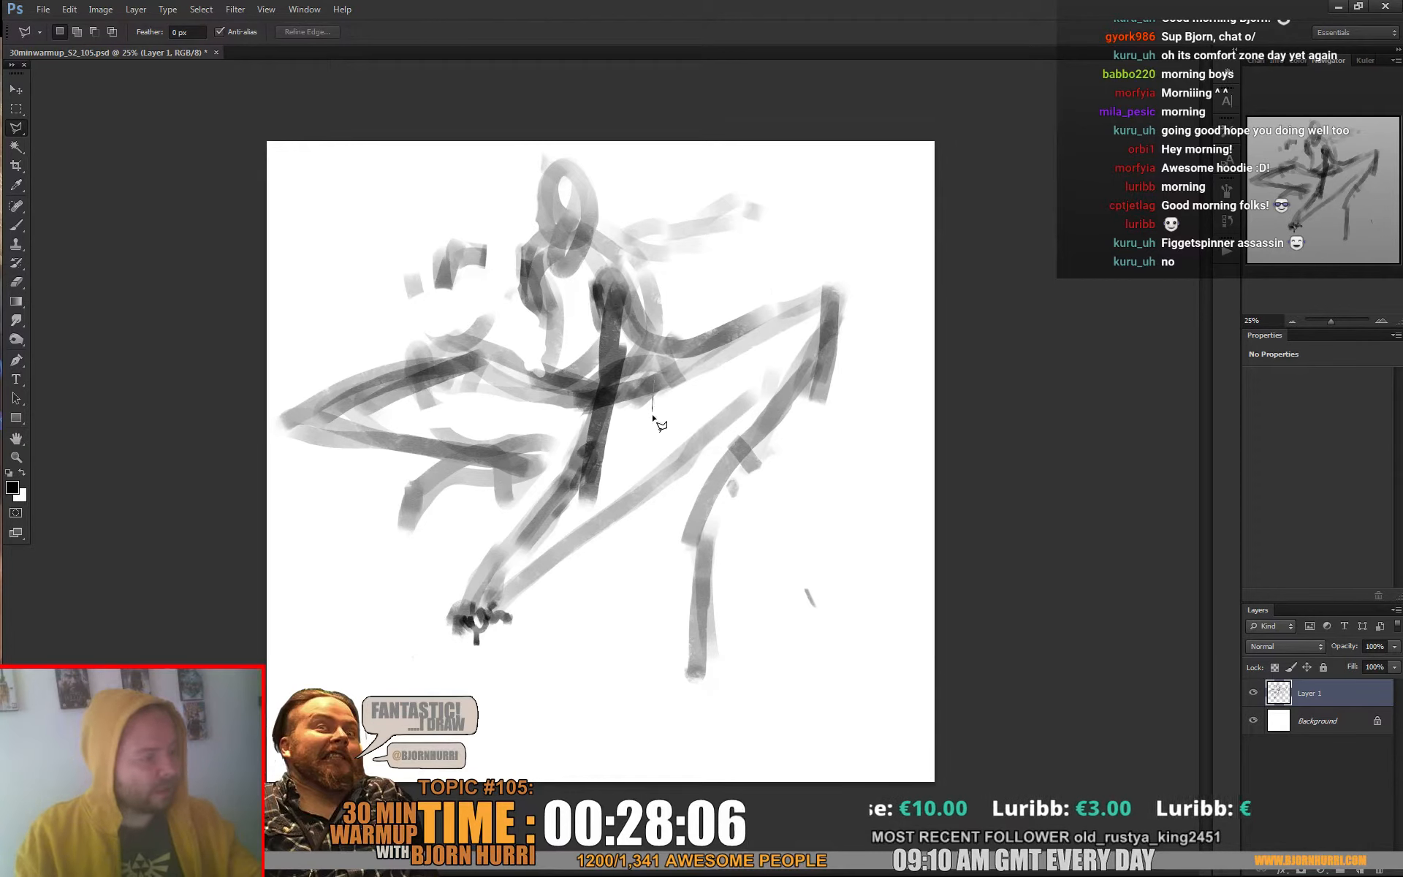
{"action": "left_click", "coordinate": [837, 223]}
{"action": "left_click", "coordinate": [878, 327]}
{"action": "left_click", "coordinate": [818, 512]}
{"action": "left_click", "coordinate": [777, 703]}
{"action": "left_click", "coordinate": [712, 758]}
{"action": "left_click", "coordinate": [647, 665]}
{"action": "left_click", "coordinate": [679, 508]}
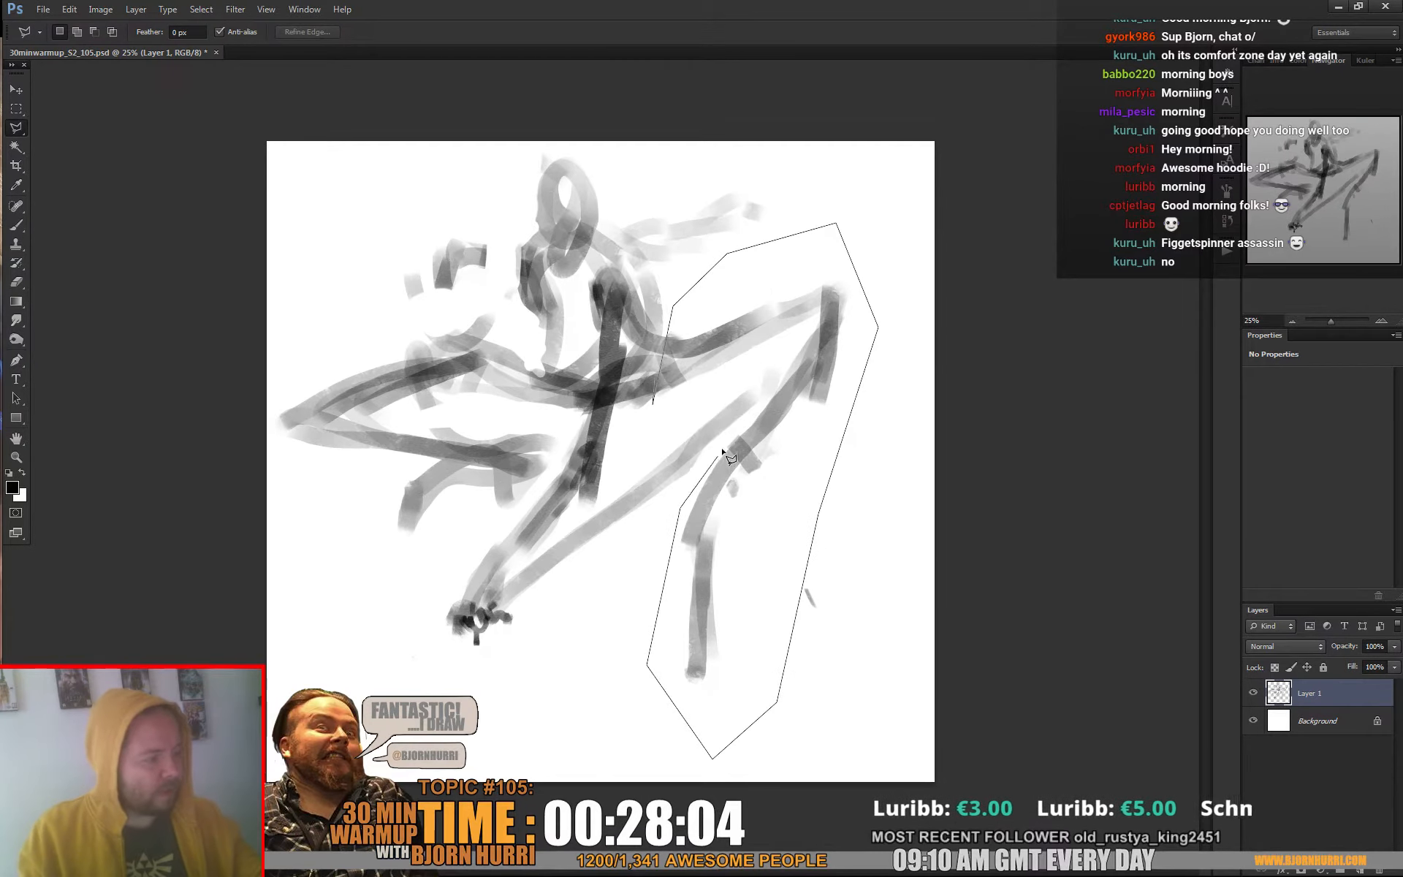
{"action": "left_click", "coordinate": [761, 395]}
{"action": "left_click", "coordinate": [745, 379]}
{"action": "left_click", "coordinate": [678, 413]}
{"action": "left_click", "coordinate": [654, 384]}
{"action": "key", "text": "ctrl+t"}
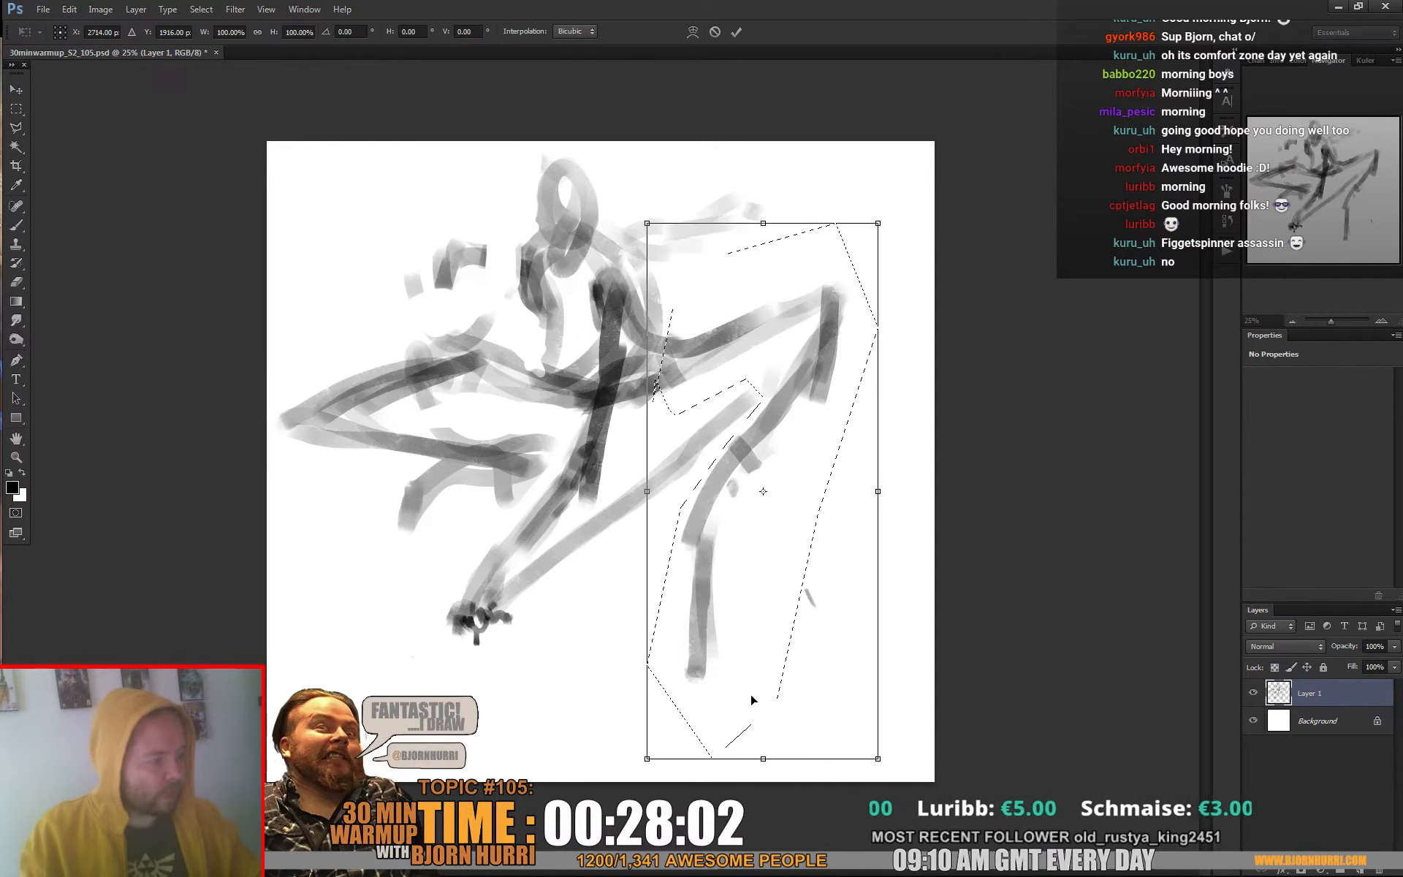
{"action": "left_click_drag", "start_coordinate": [765, 755], "coordinate": [831, 815]}
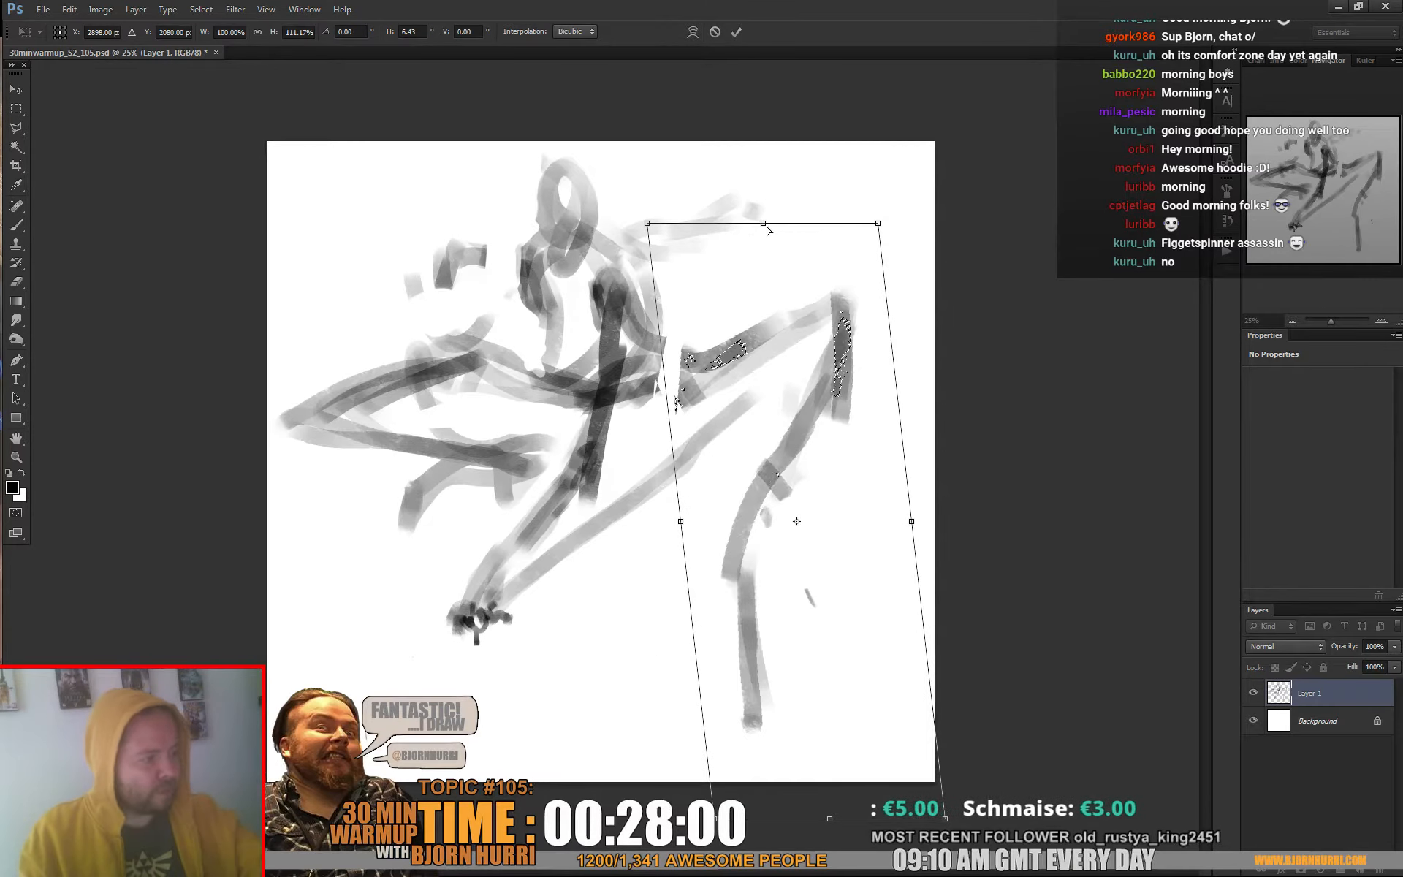
{"action": "left_click_drag", "start_coordinate": [764, 227], "coordinate": [738, 227]}
{"action": "left_click_drag", "start_coordinate": [829, 818], "coordinate": [855, 840]}
{"action": "left_click_drag", "start_coordinate": [737, 219], "coordinate": [729, 209]}
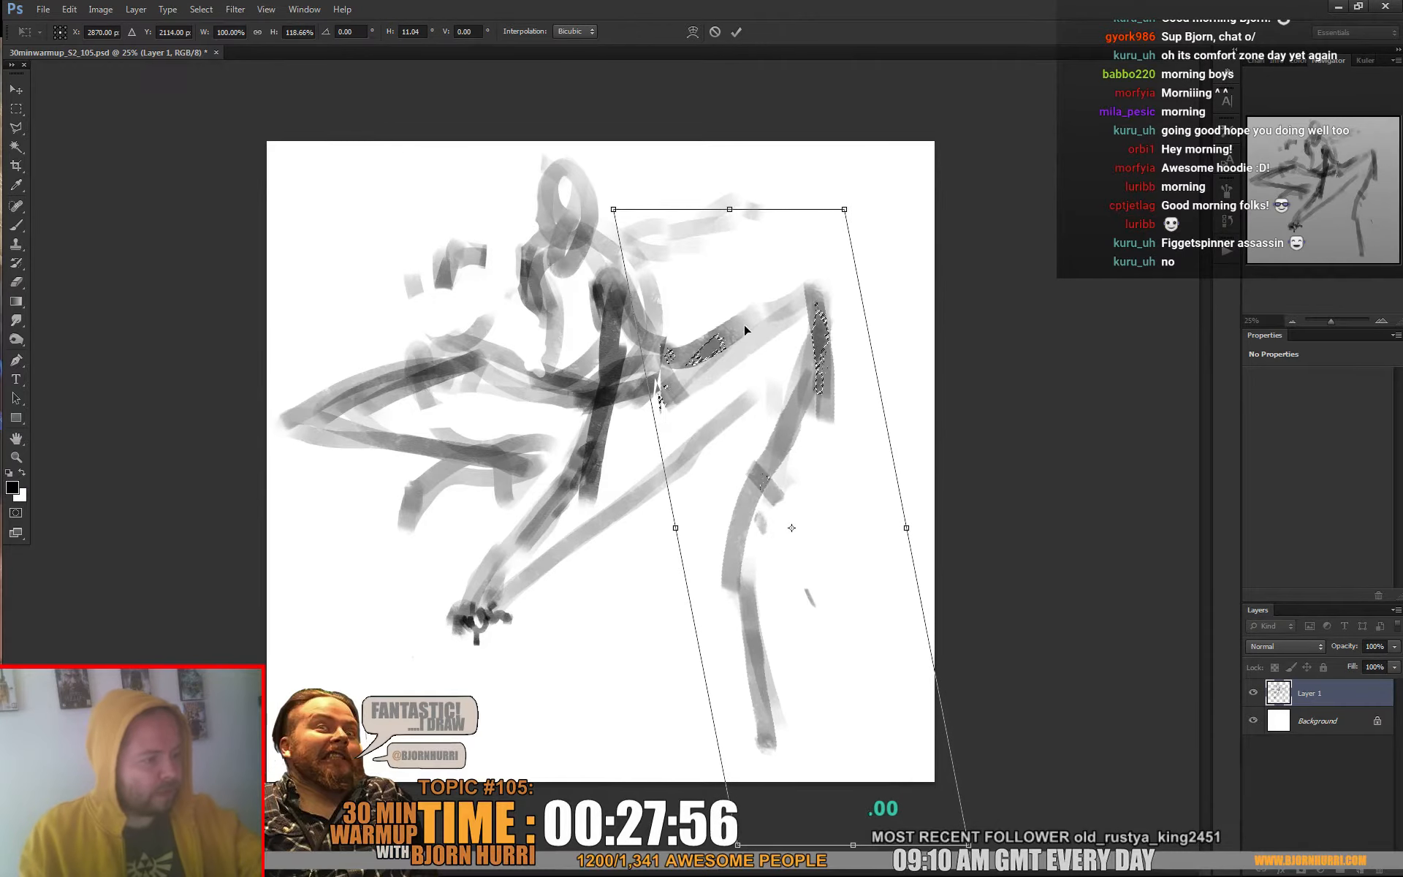
{"action": "key", "text": "Return"}
{"action": "key", "text": "ctrl+d"}
Darken the foot end of the folded leg using a 60 px brush and a sampled grey
{"action": "key", "text": "b"}
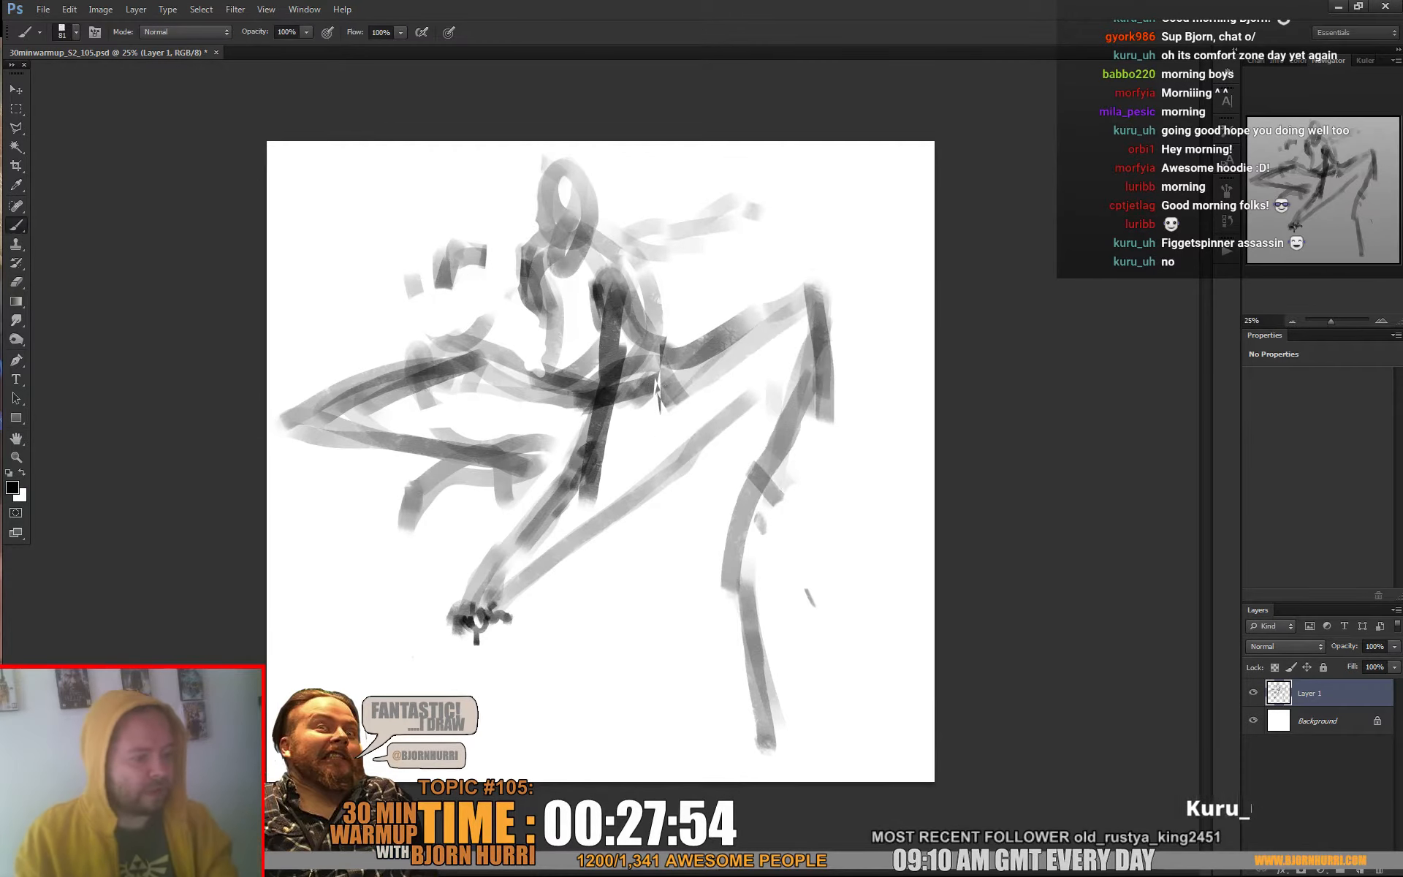
{"action": "right_click", "coordinate": [469, 486]}
{"action": "left_click", "coordinate": [535, 521]}
{"action": "left_click", "coordinate": [415, 491], "text": "alt"}
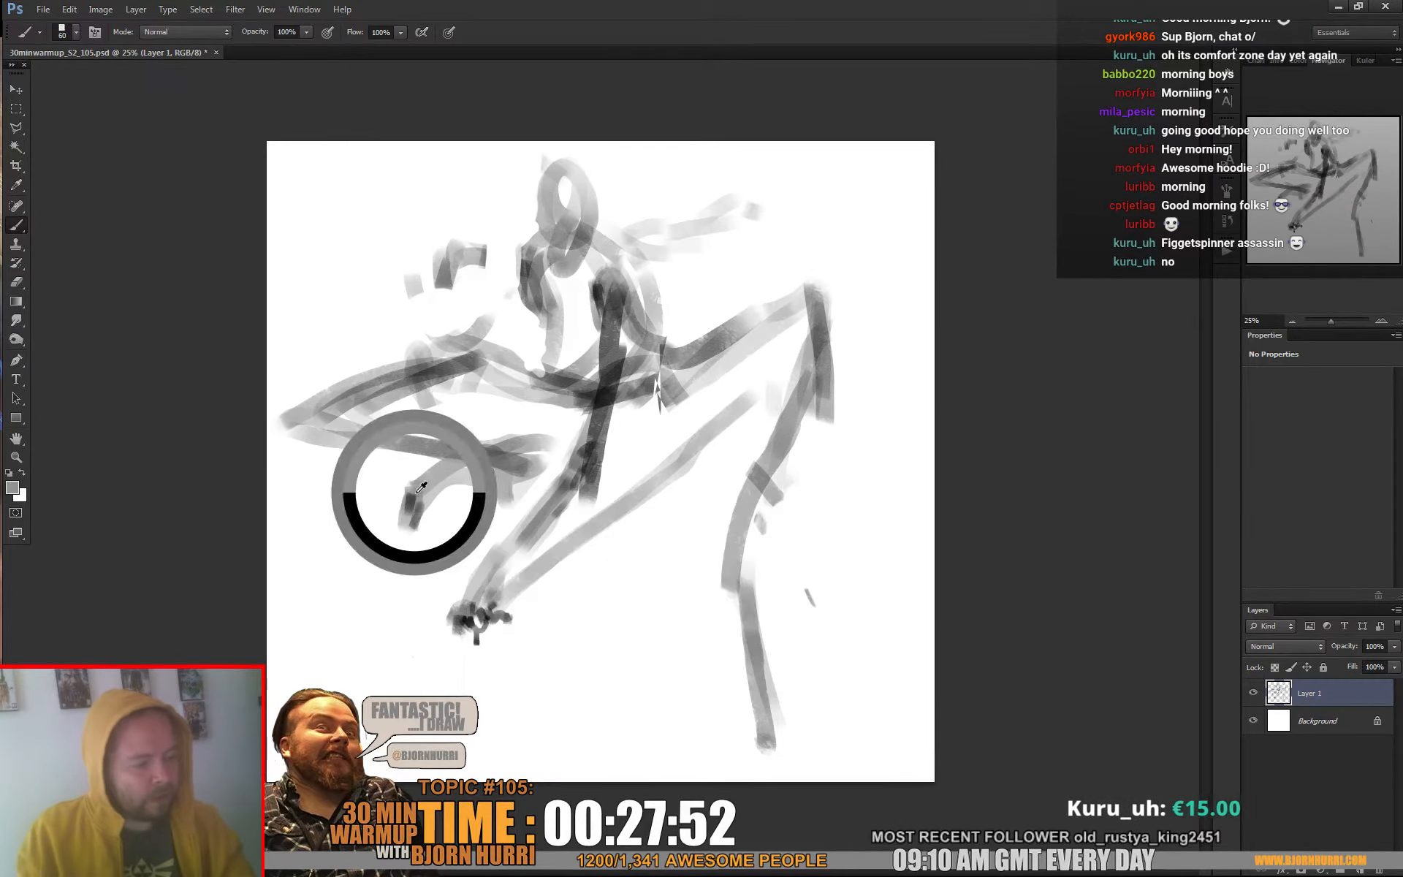
{"action": "left_click_drag", "start_coordinate": [416, 493], "coordinate": [414, 515]}
Sample a darker grey and paint small toes on the folded leg's foot with a 32 px brush
{"action": "left_click", "coordinate": [488, 452], "text": "alt"}
{"action": "right_click", "coordinate": [493, 454]}
{"action": "left_click", "coordinate": [558, 488]}
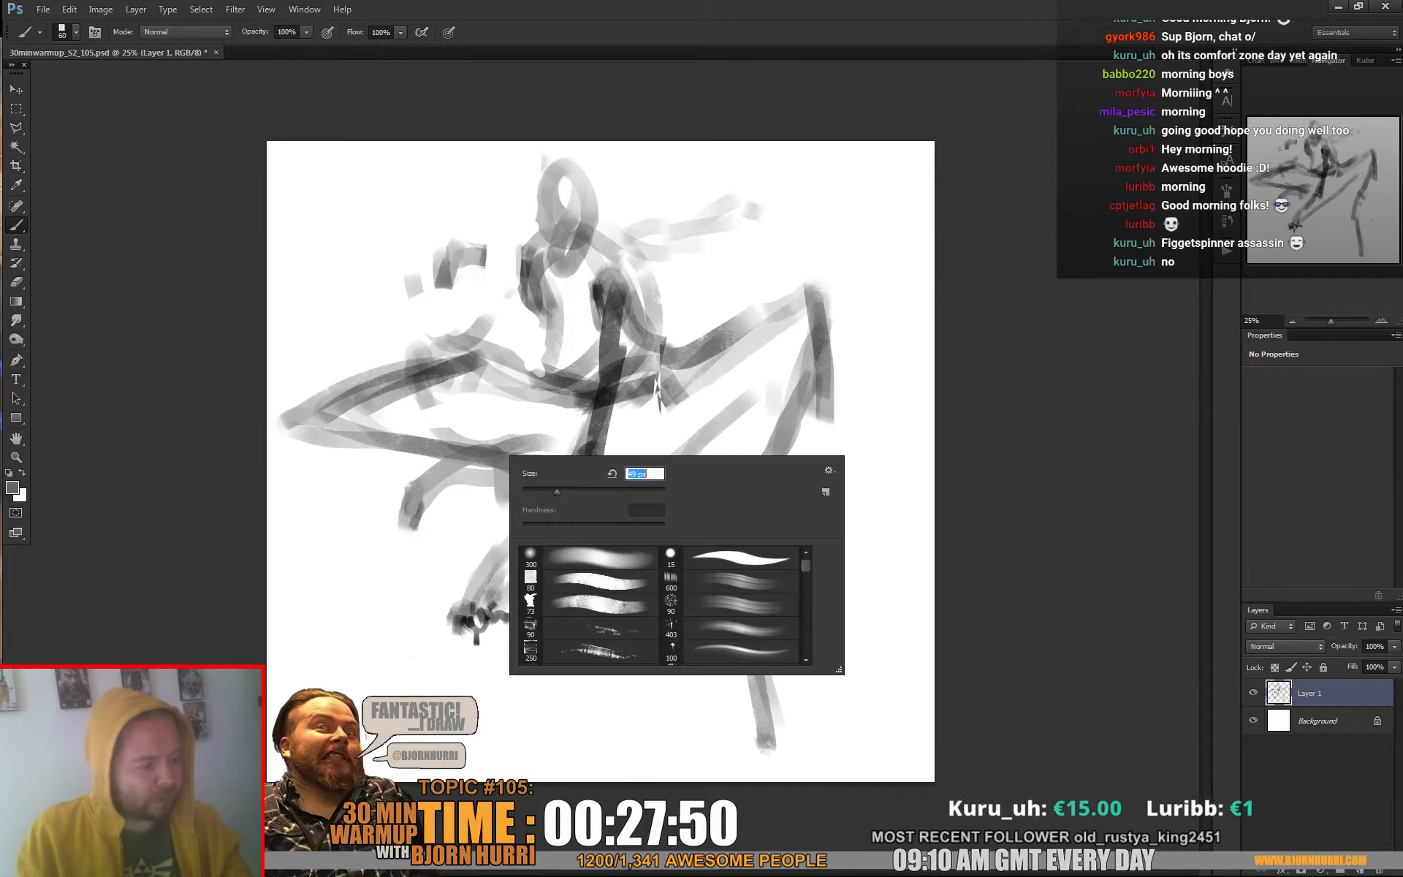
{"action": "left_click", "coordinate": [589, 393], "text": "alt"}
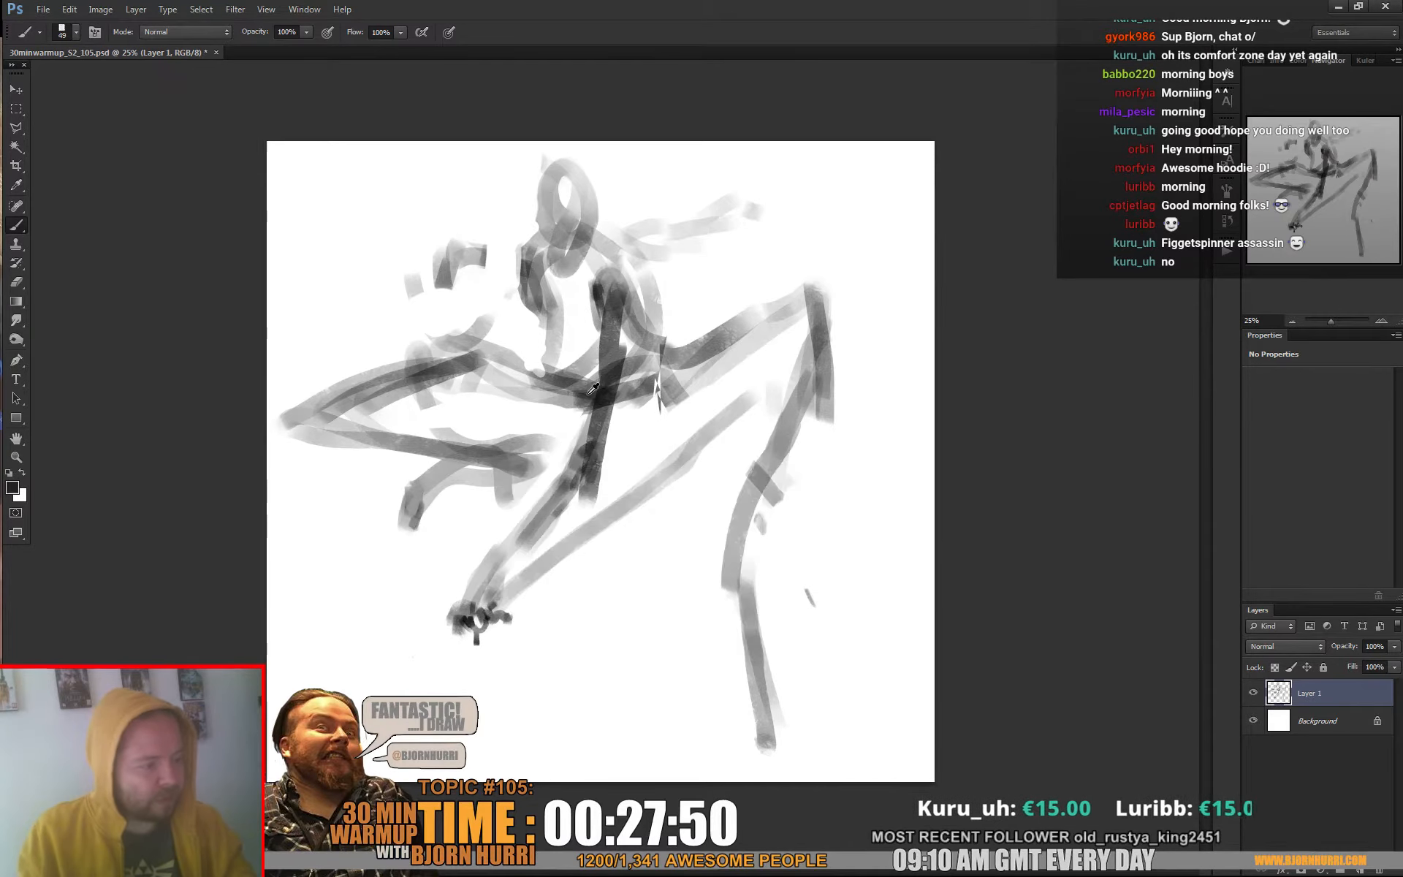
{"action": "right_click", "coordinate": [409, 523]}
{"action": "left_click", "coordinate": [552, 540]}
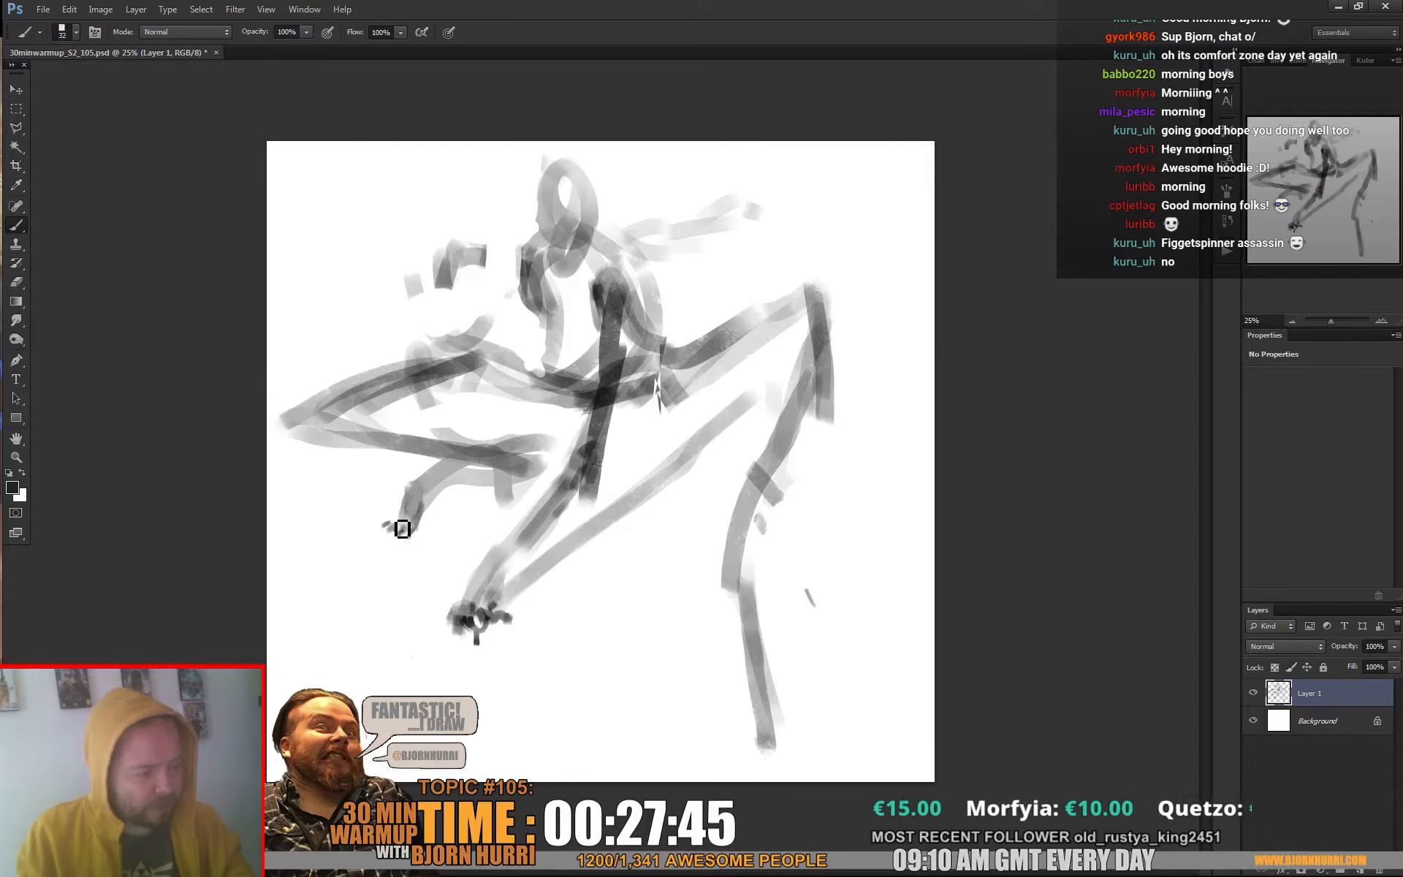
{"action": "left_click_drag", "start_coordinate": [403, 528], "coordinate": [424, 521]}
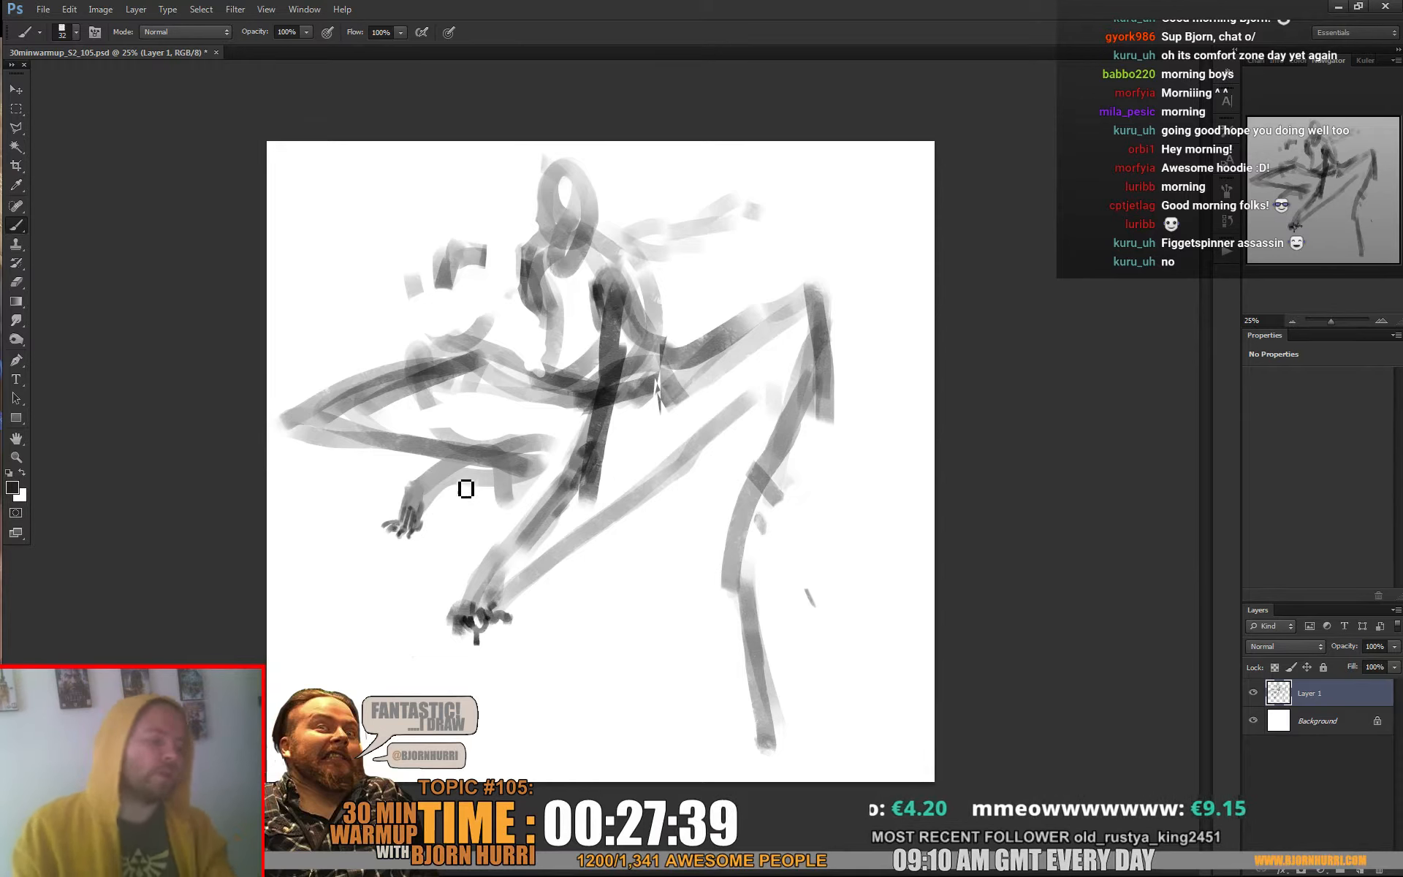
Define the folded leg's ankle and outline its shin and thigh with a 50 px brush
{"action": "right_click", "coordinate": [830, 447]}
{"action": "left_click", "coordinate": [531, 507]}
{"action": "left_click_drag", "start_coordinate": [419, 490], "coordinate": [424, 504]}
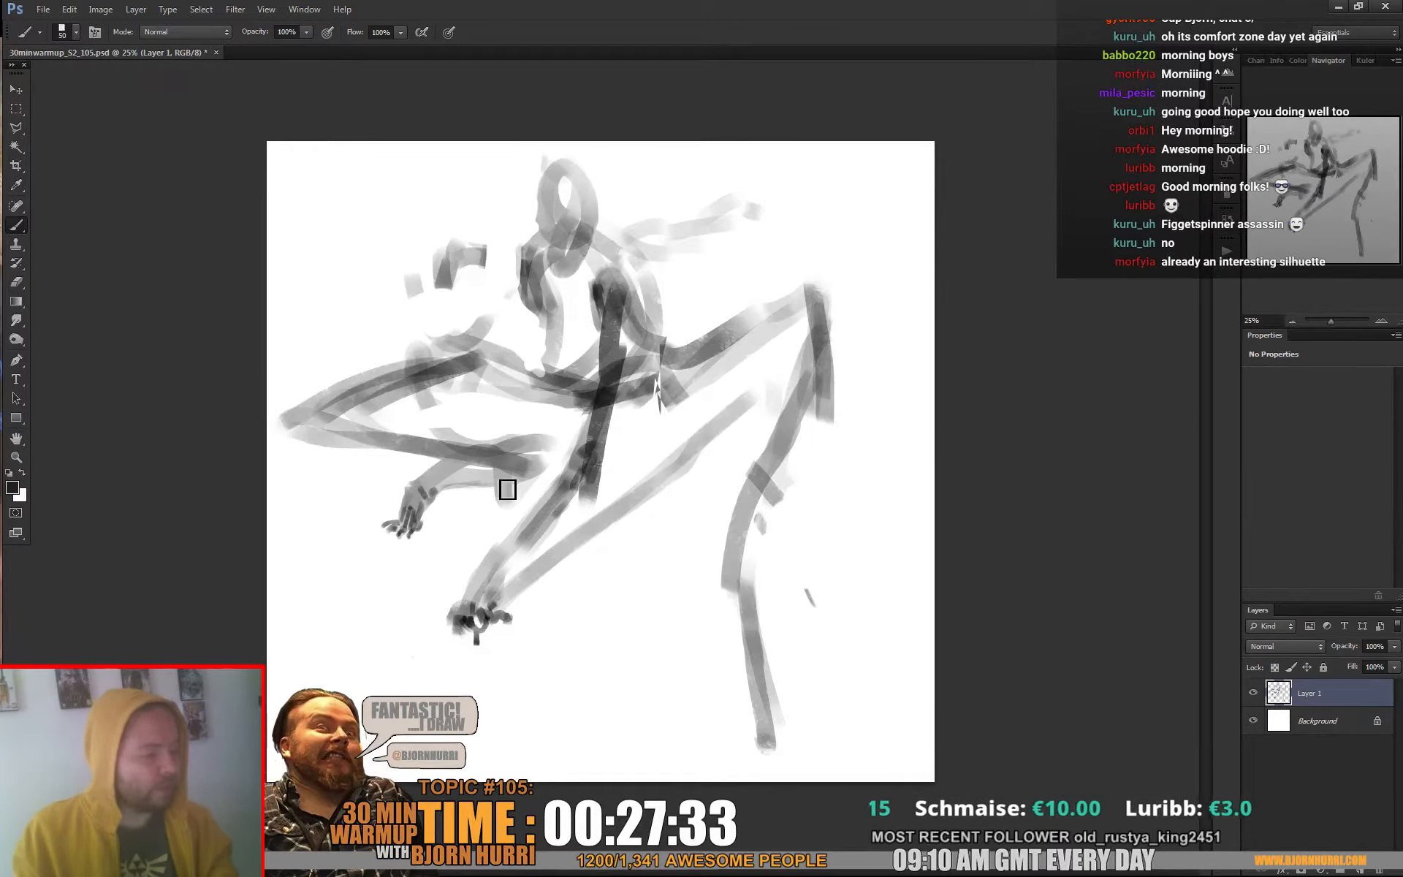
{"action": "mouse_move", "coordinate": [479, 485]}
{"action": "left_mouse_down"}
{"action": "mouse_move", "coordinate": [534, 481]}
{"action": "mouse_move", "coordinate": [297, 431]}
{"action": "left_mouse_up"}
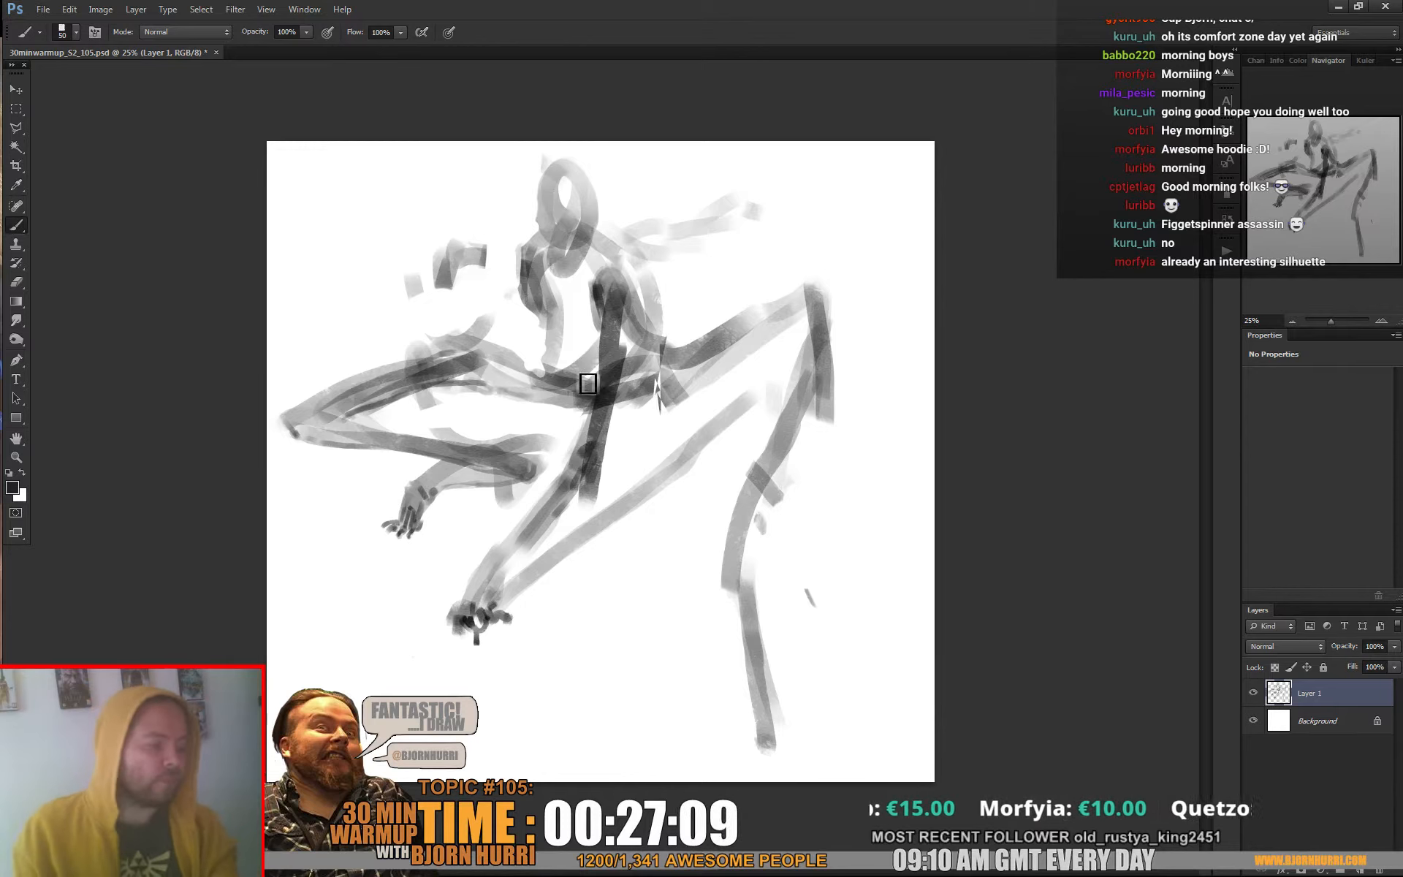
Shade the folded leg's foot and ankle with a 31 px brush and sampled greys
{"action": "right_click", "coordinate": [447, 505]}
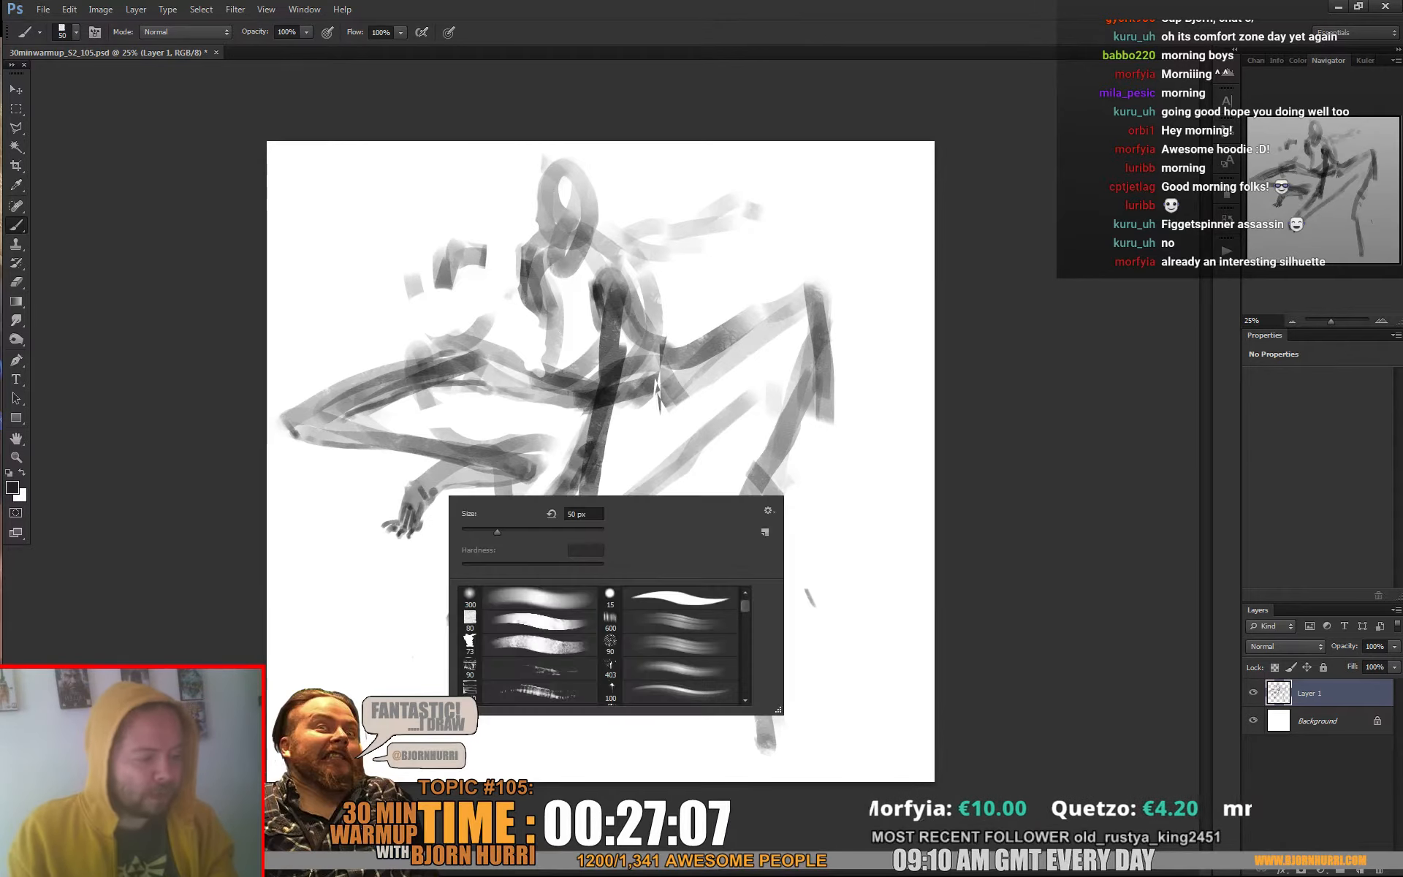
{"action": "key", "text": "Return"}
{"action": "left_click", "coordinate": [426, 495], "text": "alt"}
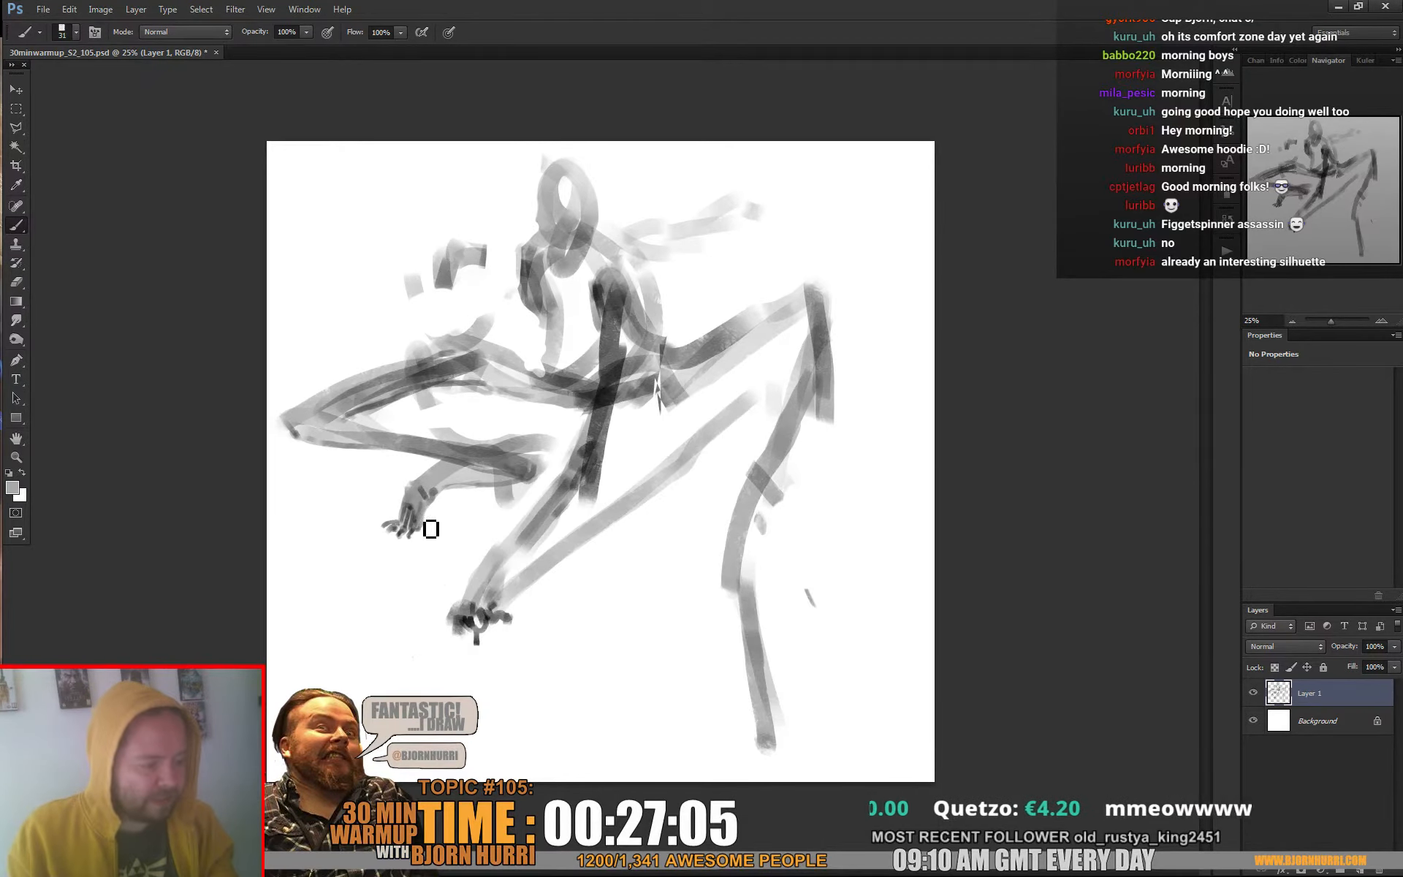
{"action": "left_click", "coordinate": [423, 496], "text": "alt"}
{"action": "left_click_drag", "start_coordinate": [423, 488], "coordinate": [429, 499]}
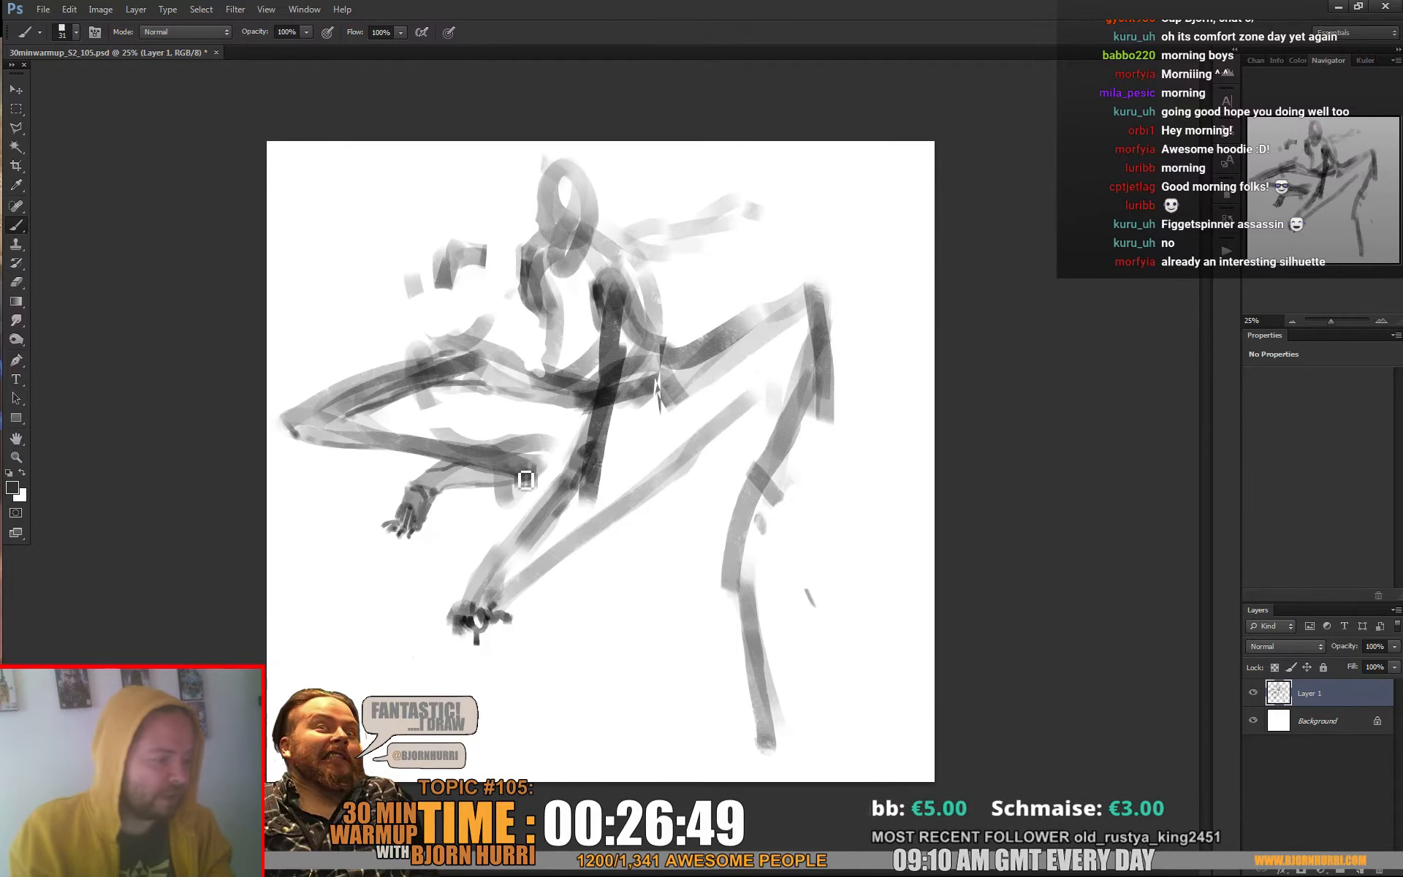
Outline the folded leg's heel and shin, and enlarge the brush to 61 px to define its knee
{"action": "mouse_move", "coordinate": [541, 476]}
{"action": "left_mouse_down"}
{"action": "mouse_move", "coordinate": [537, 456]}
{"action": "mouse_move", "coordinate": [458, 453]}
{"action": "left_mouse_up"}
{"action": "right_click", "coordinate": [709, 414]}
{"action": "left_click", "coordinate": [637, 471]}
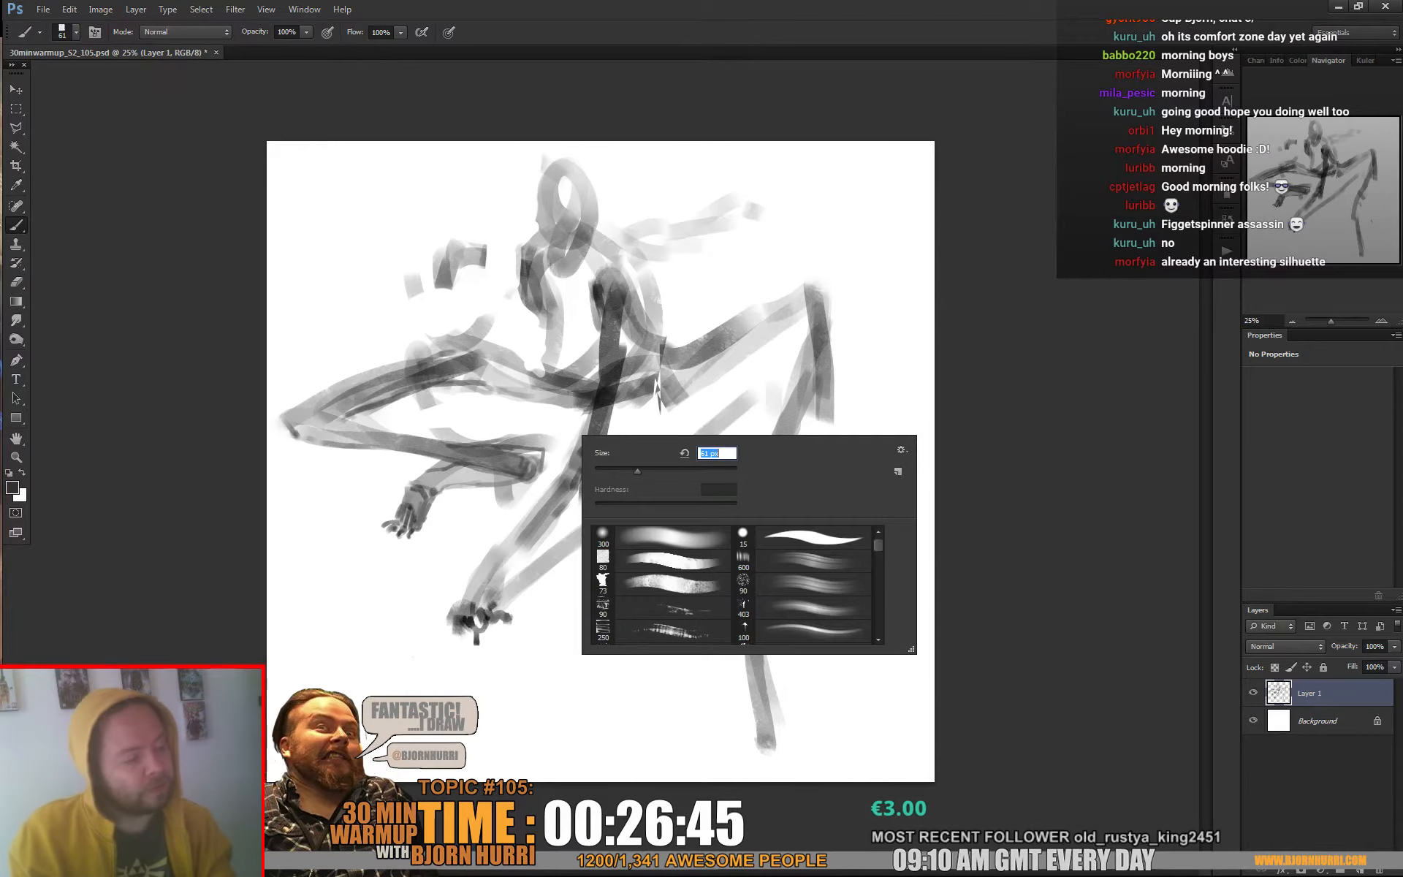
{"action": "left_click", "coordinate": [314, 443]}
{"action": "left_click_drag", "start_coordinate": [300, 421], "coordinate": [356, 438]}
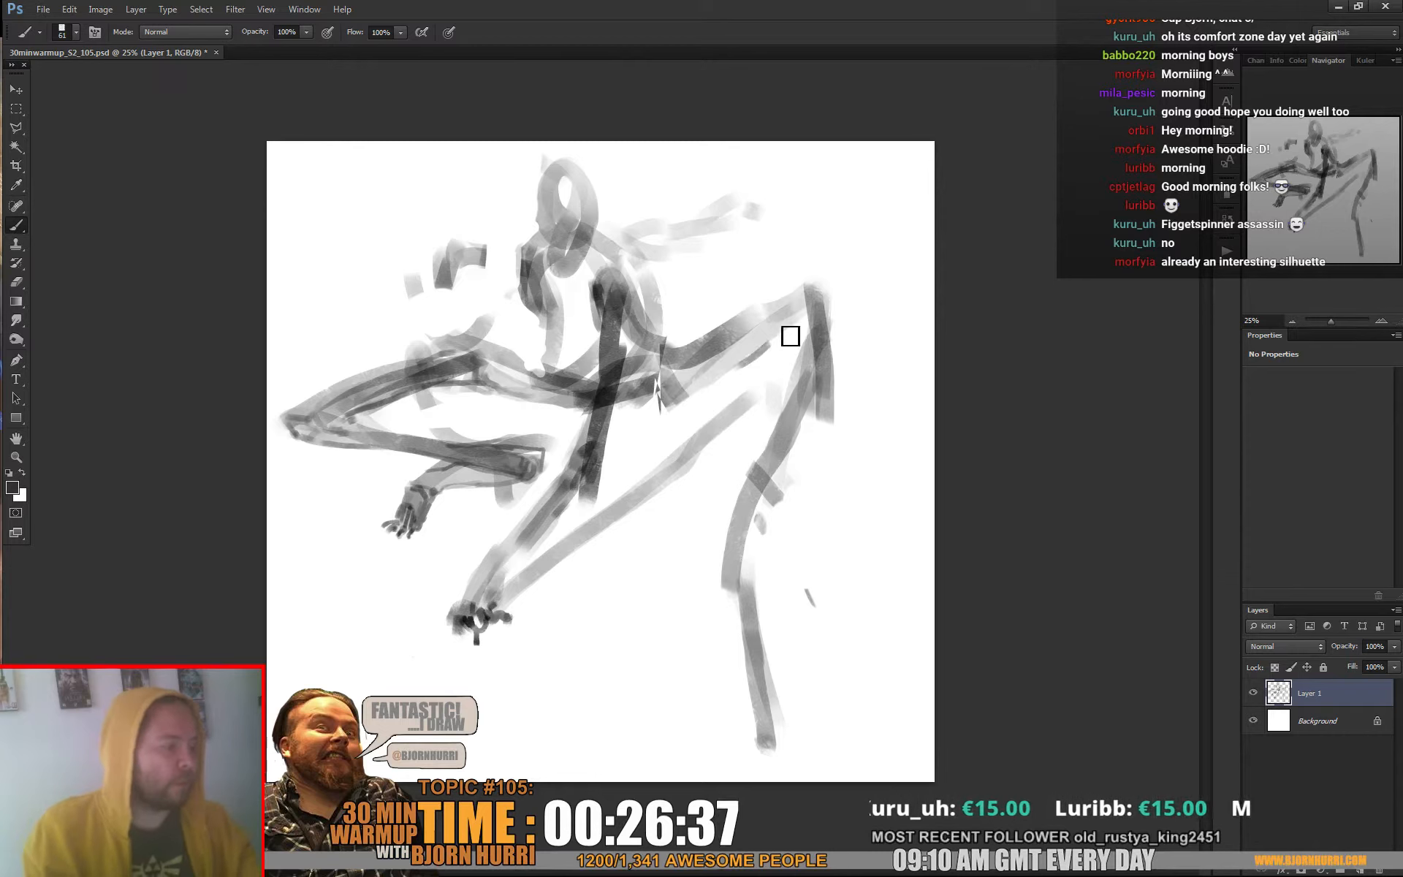
Outline the right-hand leg from the knee to the ankle and paint its foot with toes
{"action": "mouse_move", "coordinate": [796, 312]}
{"action": "left_mouse_down"}
{"action": "mouse_move", "coordinate": [800, 410]}
{"action": "mouse_move", "coordinate": [842, 405]}
{"action": "mouse_move", "coordinate": [838, 420]}
{"action": "mouse_move", "coordinate": [776, 497]}
{"action": "mouse_move", "coordinate": [801, 397]}
{"action": "mouse_move", "coordinate": [737, 518]}
{"action": "mouse_move", "coordinate": [773, 538]}
{"action": "mouse_move", "coordinate": [762, 528]}
{"action": "mouse_move", "coordinate": [740, 552]}
{"action": "mouse_move", "coordinate": [734, 527]}
{"action": "mouse_move", "coordinate": [743, 566]}
{"action": "mouse_move", "coordinate": [773, 565]}
{"action": "mouse_move", "coordinate": [772, 683]}
{"action": "mouse_move", "coordinate": [739, 561]}
{"action": "mouse_move", "coordinate": [746, 626]}
{"action": "mouse_move", "coordinate": [738, 593]}
{"action": "mouse_move", "coordinate": [769, 729]}
{"action": "mouse_move", "coordinate": [775, 630]}
{"action": "mouse_move", "coordinate": [789, 735]}
{"action": "mouse_move", "coordinate": [763, 696]}
{"action": "mouse_move", "coordinate": [760, 734]}
{"action": "mouse_move", "coordinate": [797, 741]}
{"action": "mouse_move", "coordinate": [762, 725]}
{"action": "mouse_move", "coordinate": [762, 743]}
{"action": "mouse_move", "coordinate": [758, 684]}
{"action": "mouse_move", "coordinate": [787, 742]}
{"action": "left_mouse_up"}
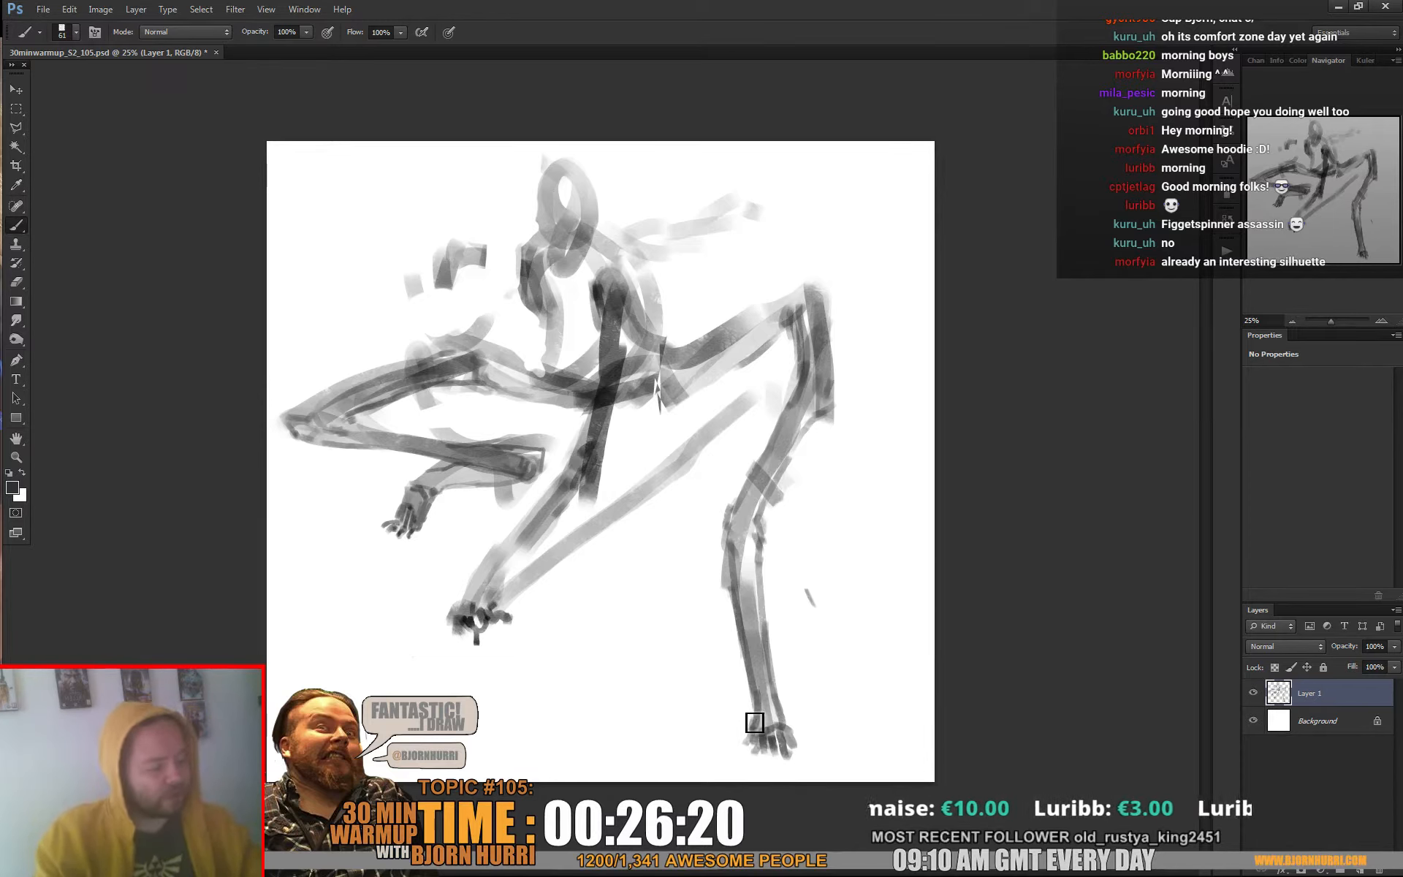
{"action": "key", "text": "e"}
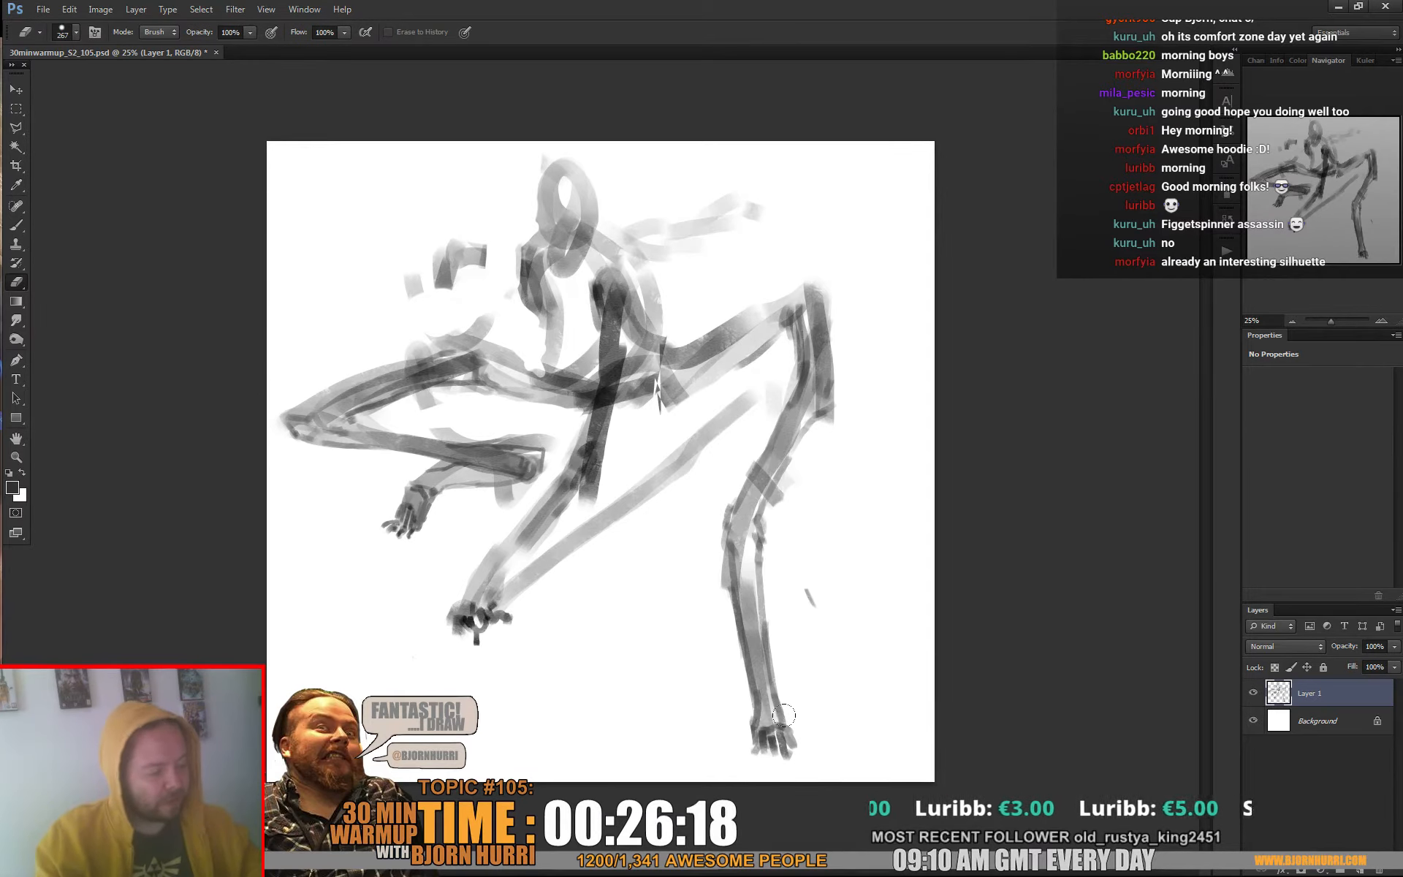
Define the right-hand leg's knee joint and reinforce the upper edge of the folded leg's thigh with a 61 px brush
{"action": "key", "text": "b"}
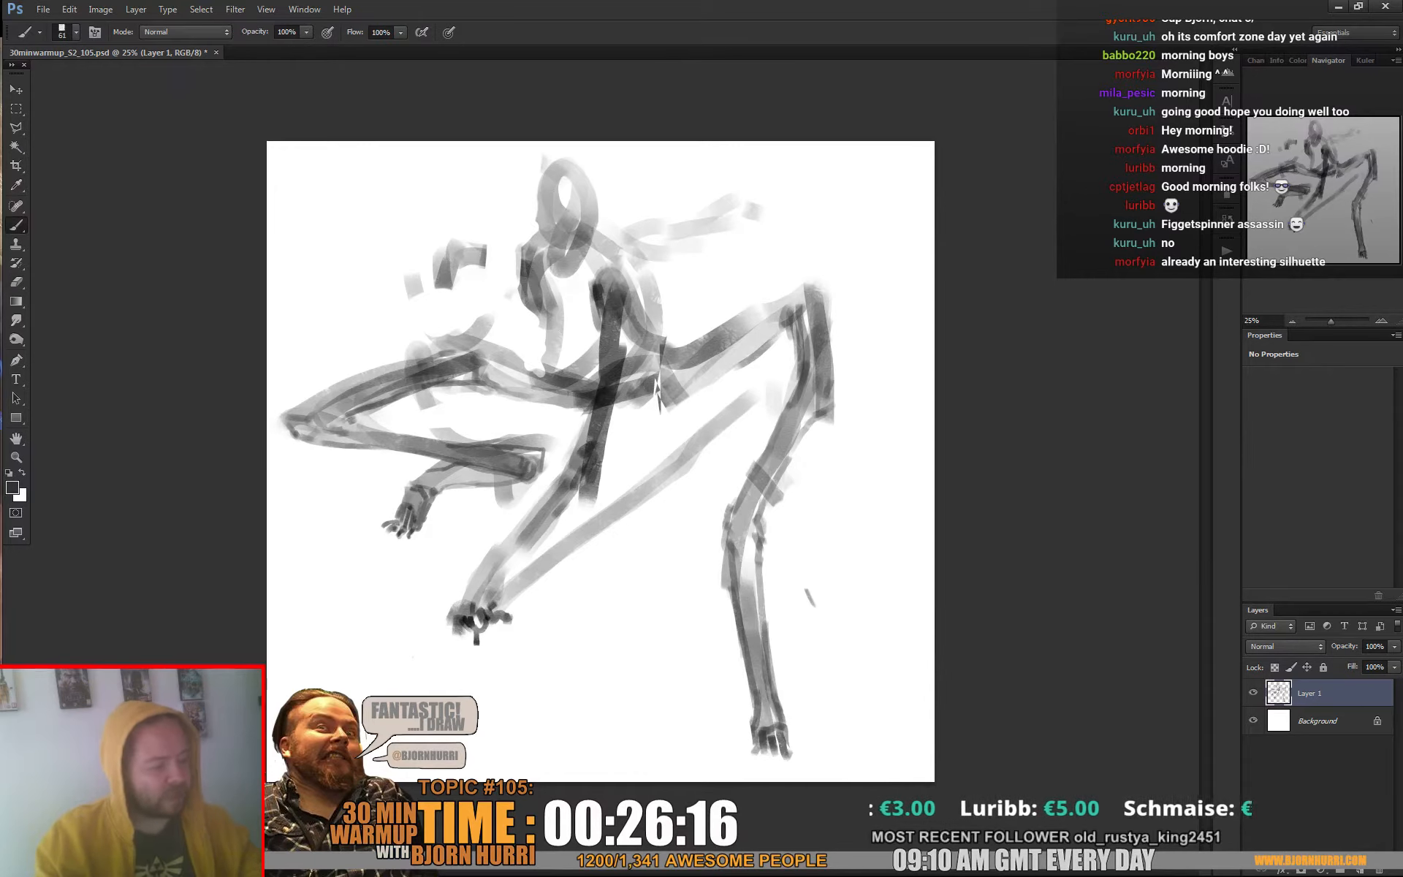
{"action": "left_click_drag", "start_coordinate": [765, 699], "coordinate": [745, 589]}
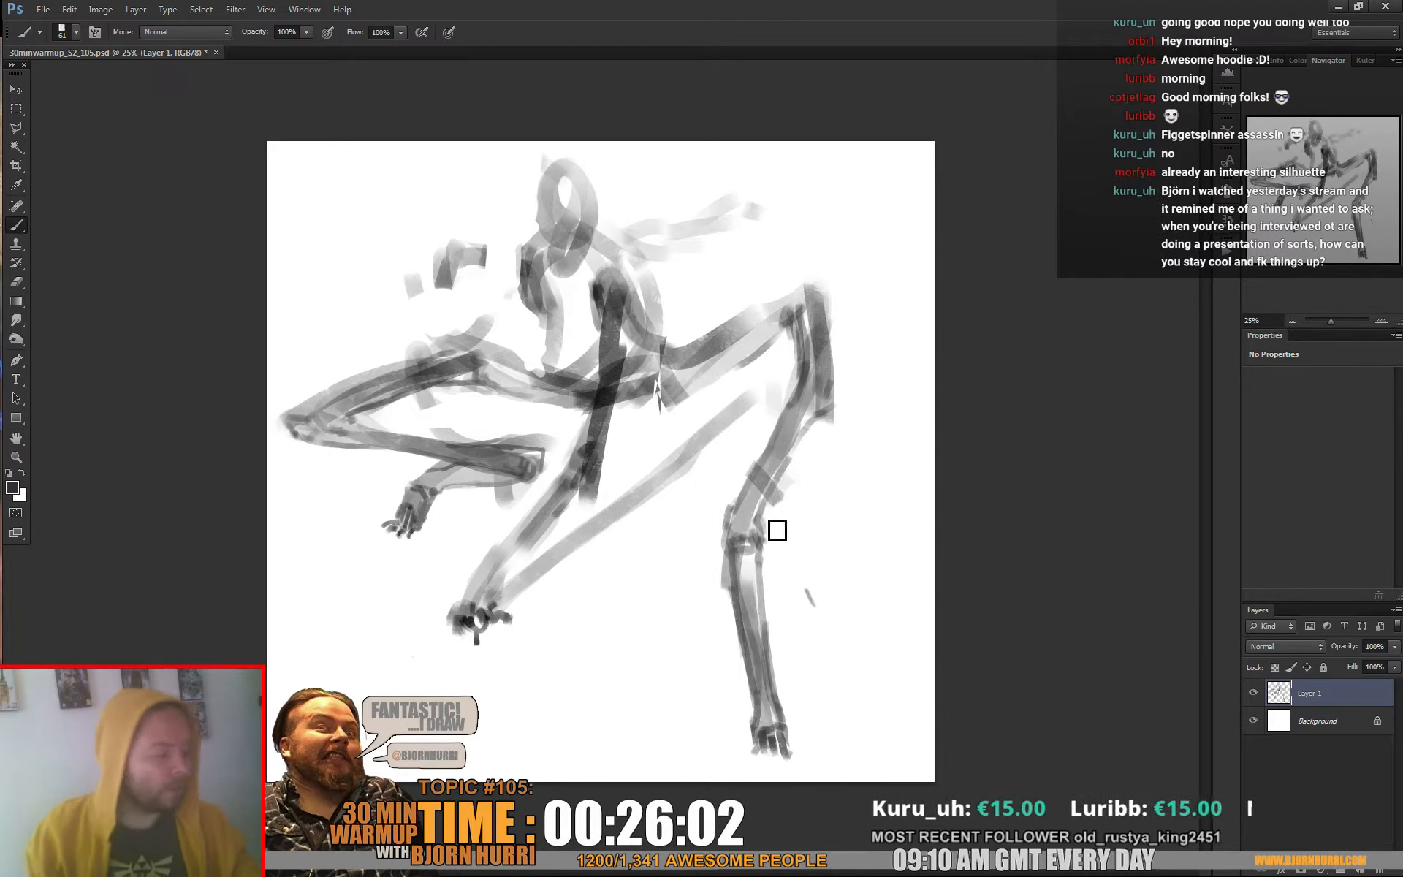
{"action": "left_click_drag", "start_coordinate": [784, 467], "coordinate": [843, 392]}
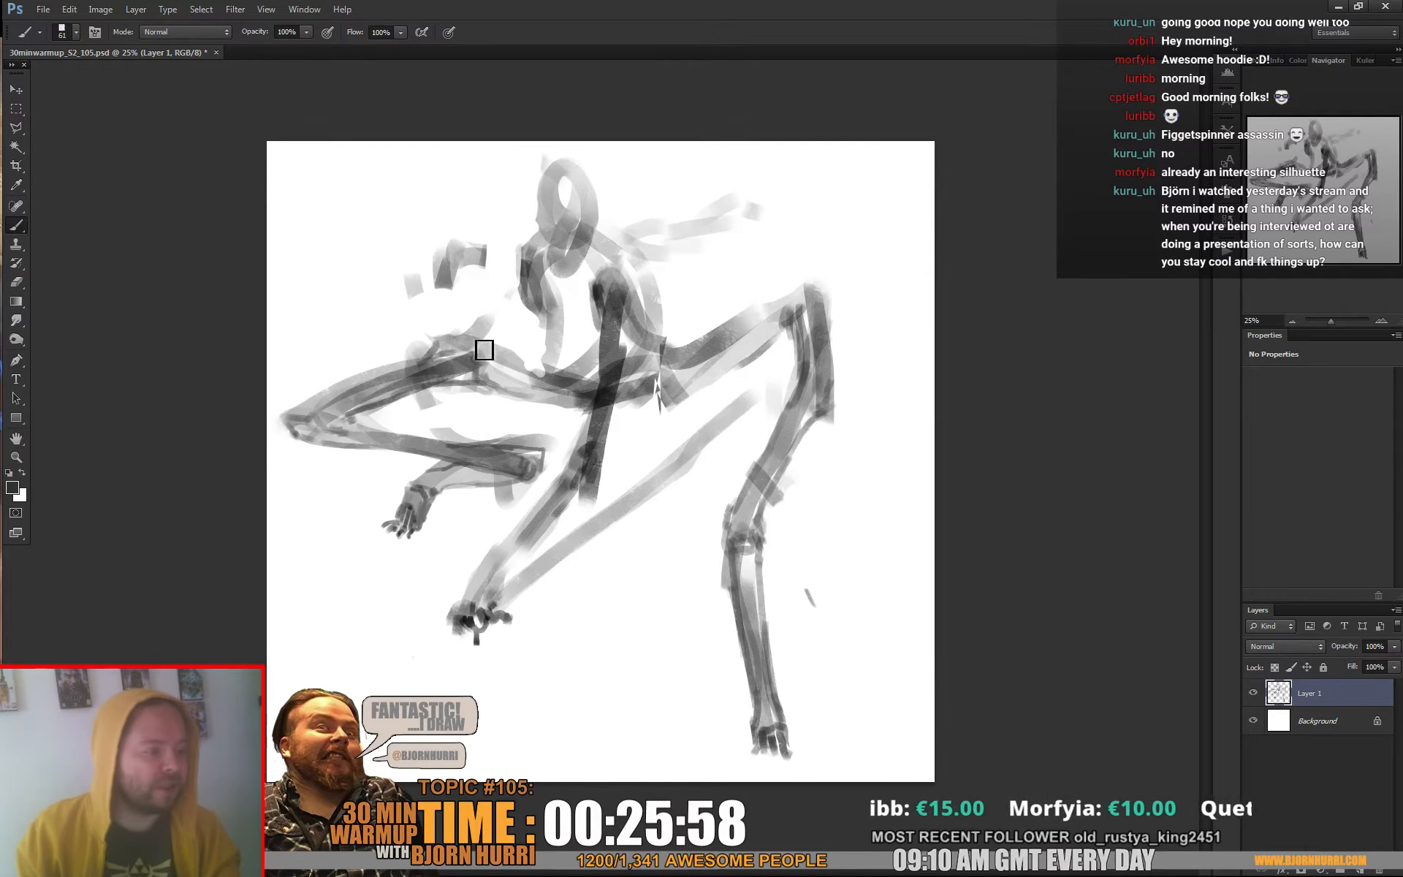
{"action": "left_click_drag", "start_coordinate": [514, 360], "coordinate": [542, 380]}
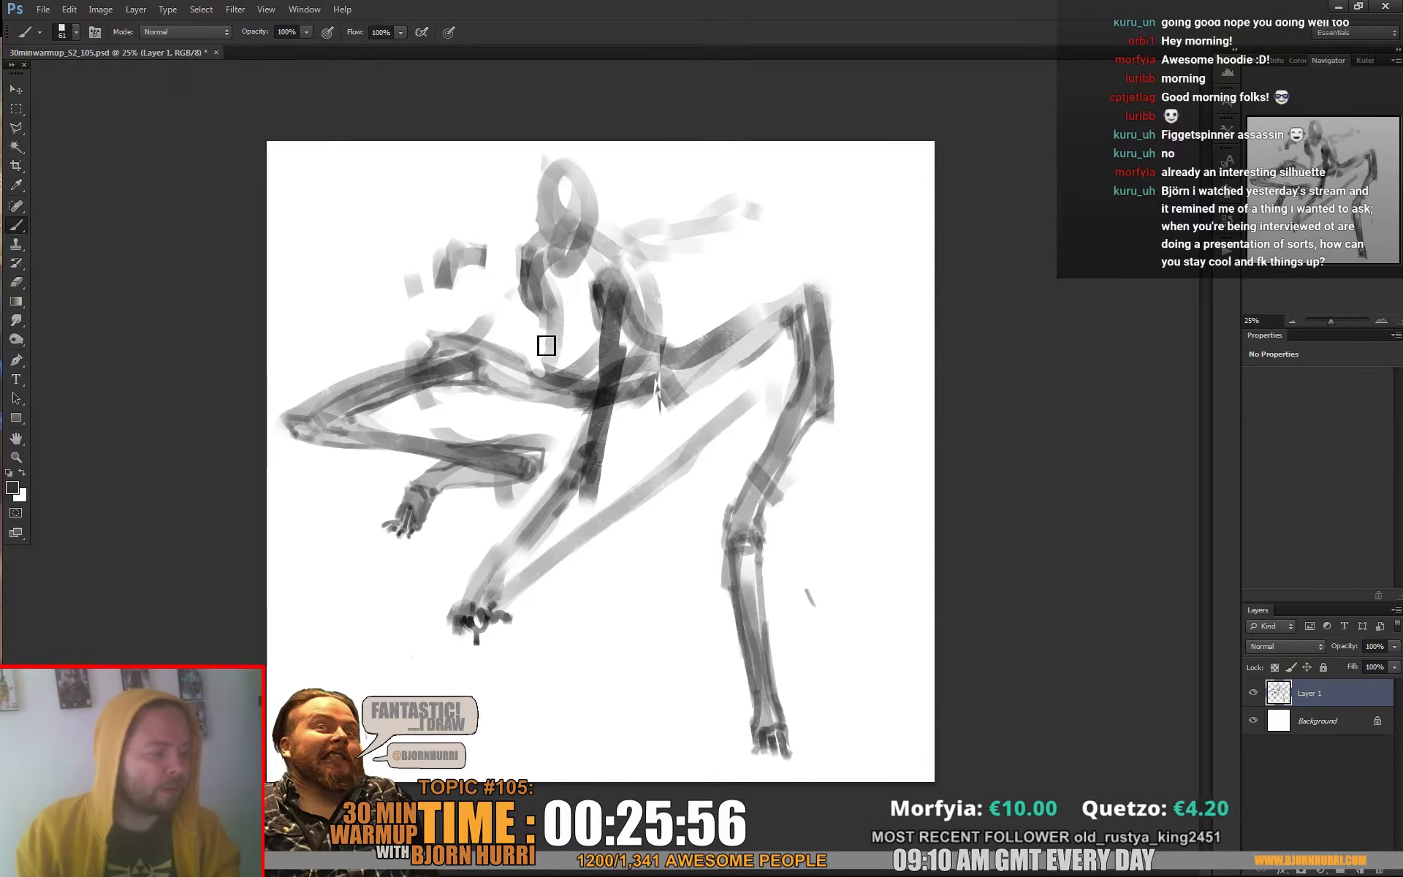
Erase the stray strokes around the torso and paint its front contour down to the waist
{"action": "key", "text": "e"}
{"action": "left_click_drag", "start_coordinate": [438, 295], "coordinate": [451, 262]}
{"action": "mouse_move", "coordinate": [676, 222]}
{"action": "left_mouse_down"}
{"action": "mouse_move", "coordinate": [643, 237]}
{"action": "mouse_move", "coordinate": [655, 299]}
{"action": "left_mouse_up"}
{"action": "mouse_move", "coordinate": [539, 330]}
{"action": "left_mouse_down"}
{"action": "mouse_move", "coordinate": [586, 294]}
{"action": "mouse_move", "coordinate": [583, 342]}
{"action": "mouse_move", "coordinate": [553, 315]}
{"action": "left_mouse_up"}
{"action": "key", "text": "b"}
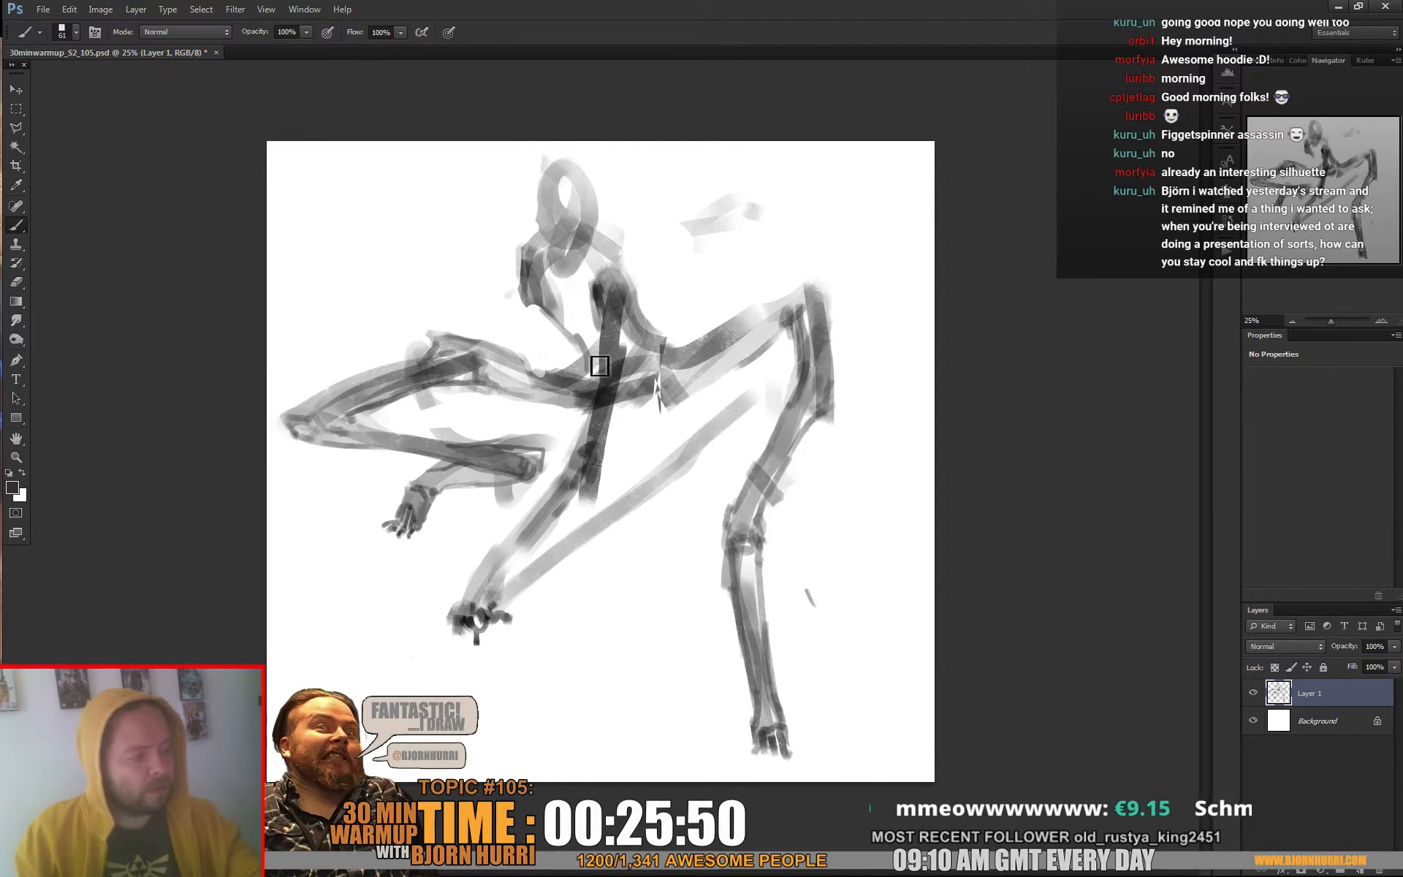
{"action": "left_click_drag", "start_coordinate": [597, 365], "coordinate": [554, 309]}
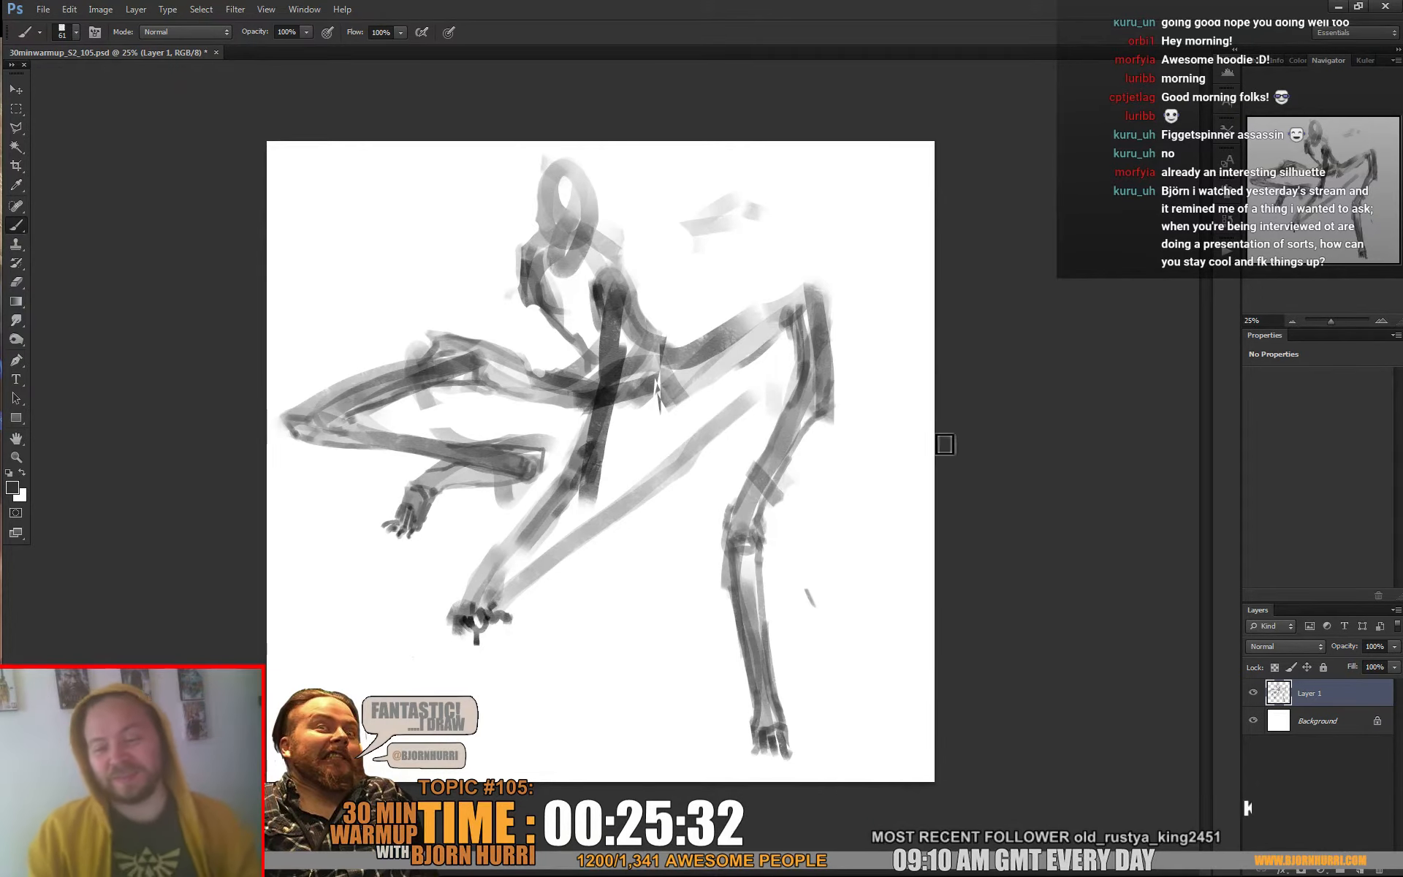
Enlarge the brush to 168 px and fill the right-hand leg, the thighs, the torso and the head with grey
{"action": "right_click", "coordinate": [803, 334]}
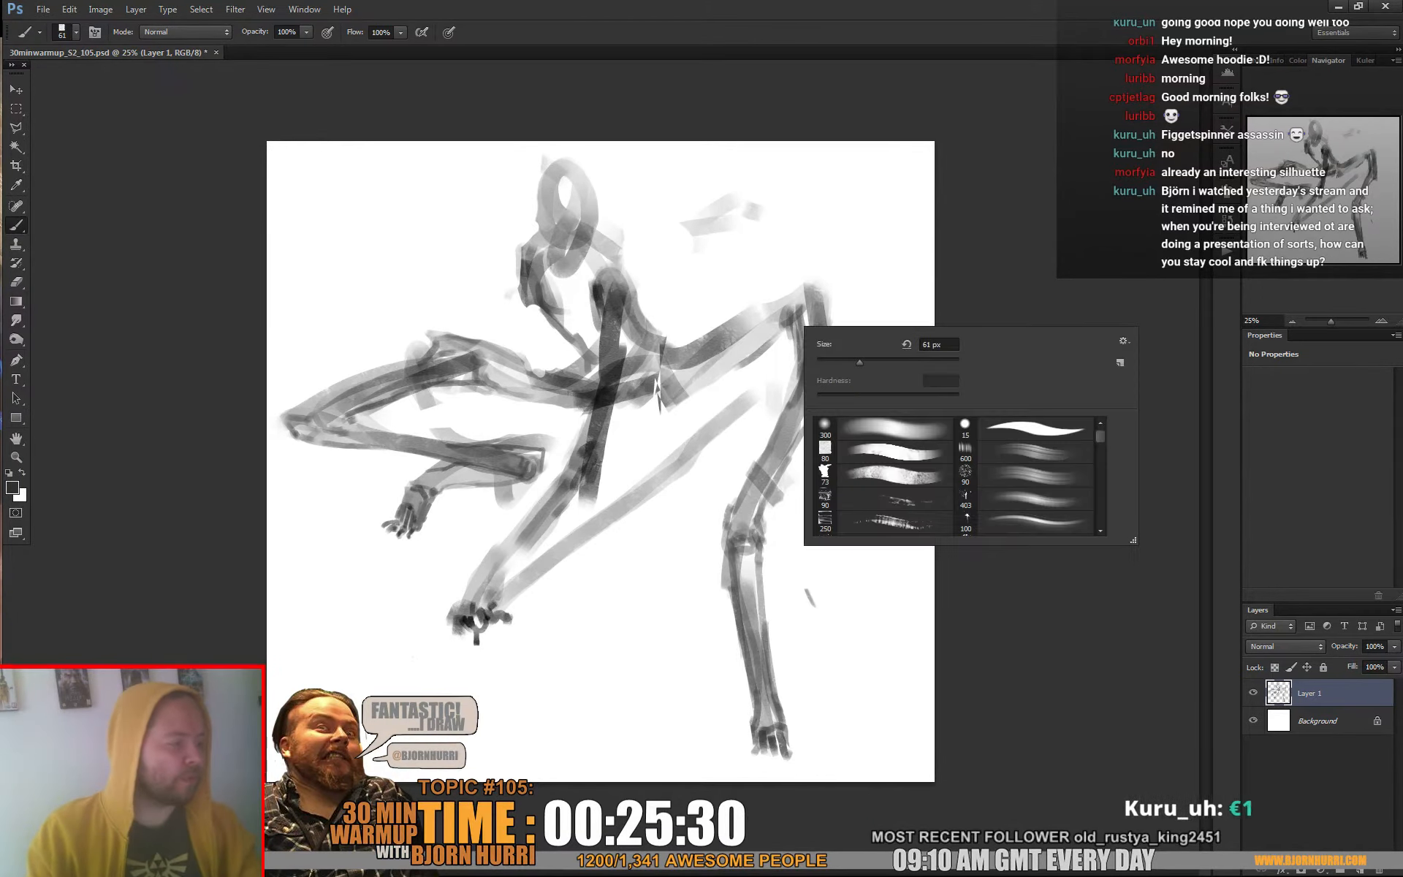
{"action": "mouse_move", "coordinate": [786, 320]}
{"action": "left_mouse_down"}
{"action": "mouse_move", "coordinate": [754, 315]}
{"action": "mouse_move", "coordinate": [804, 292]}
{"action": "mouse_move", "coordinate": [814, 420]}
{"action": "mouse_move", "coordinate": [790, 437]}
{"action": "mouse_move", "coordinate": [809, 408]}
{"action": "mouse_move", "coordinate": [758, 496]}
{"action": "left_mouse_up"}
{"action": "mouse_move", "coordinate": [799, 445]}
{"action": "left_mouse_down"}
{"action": "mouse_move", "coordinate": [815, 408]}
{"action": "mouse_move", "coordinate": [799, 429]}
{"action": "left_mouse_up"}
{"action": "left_click_drag", "start_coordinate": [818, 368], "coordinate": [818, 393]}
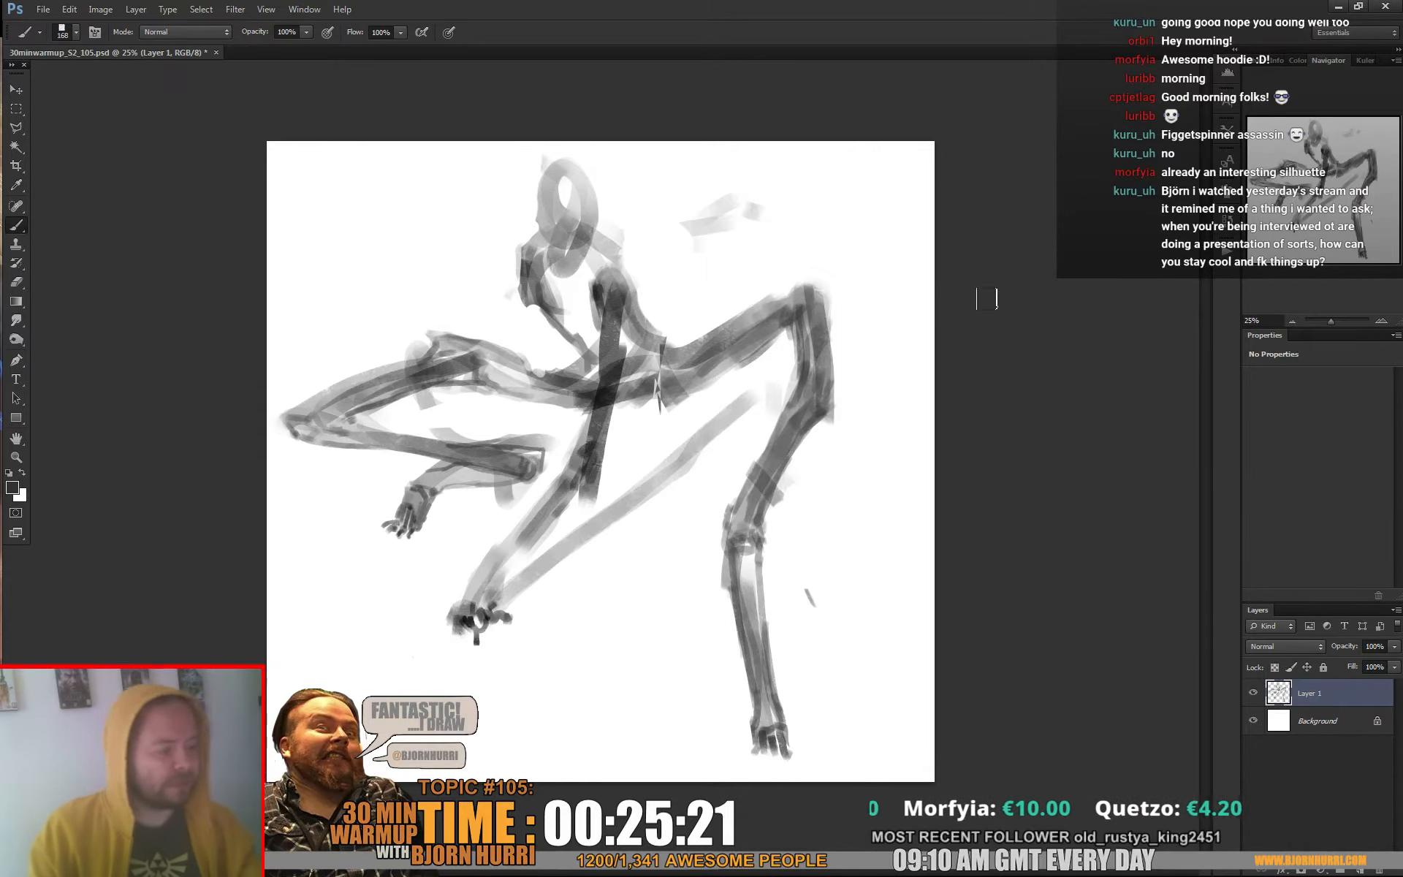
{"action": "mouse_move", "coordinate": [475, 355]}
{"action": "left_mouse_down"}
{"action": "mouse_move", "coordinate": [530, 380]}
{"action": "mouse_move", "coordinate": [480, 359]}
{"action": "mouse_move", "coordinate": [581, 396]}
{"action": "mouse_move", "coordinate": [522, 376]}
{"action": "mouse_move", "coordinate": [615, 390]}
{"action": "mouse_move", "coordinate": [592, 367]}
{"action": "mouse_move", "coordinate": [649, 341]}
{"action": "mouse_move", "coordinate": [635, 381]}
{"action": "mouse_move", "coordinate": [670, 367]}
{"action": "mouse_move", "coordinate": [674, 383]}
{"action": "mouse_move", "coordinate": [622, 358]}
{"action": "mouse_move", "coordinate": [604, 265]}
{"action": "mouse_move", "coordinate": [599, 357]}
{"action": "mouse_move", "coordinate": [555, 308]}
{"action": "mouse_move", "coordinate": [580, 315]}
{"action": "mouse_move", "coordinate": [548, 261]}
{"action": "mouse_move", "coordinate": [594, 311]}
{"action": "mouse_move", "coordinate": [577, 252]}
{"action": "left_mouse_up"}
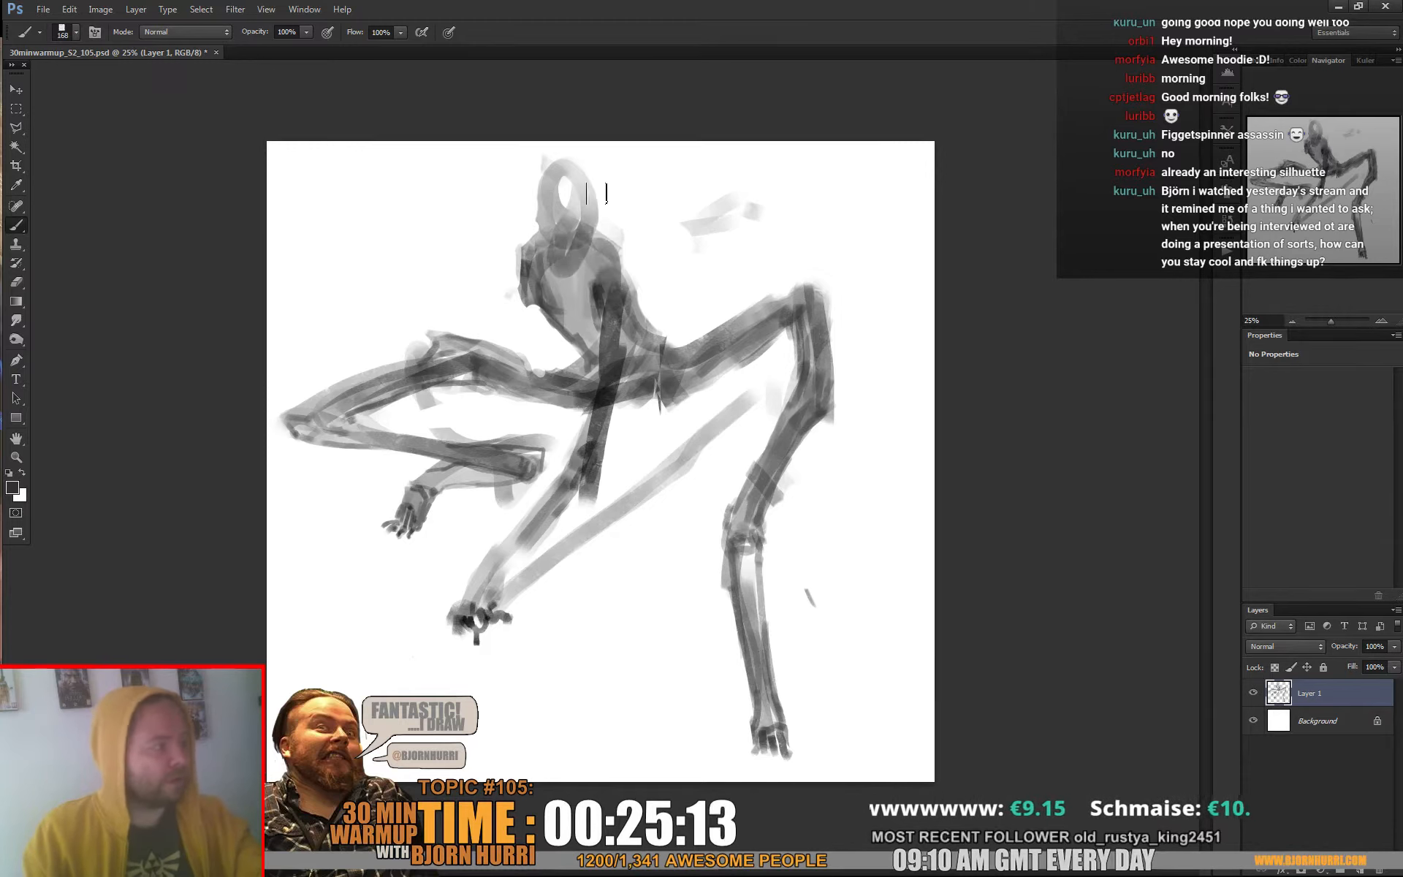
{"action": "mouse_move", "coordinate": [563, 171]}
{"action": "left_mouse_down"}
{"action": "mouse_move", "coordinate": [559, 234]}
{"action": "mouse_move", "coordinate": [584, 199]}
{"action": "mouse_move", "coordinate": [559, 224]}
{"action": "mouse_move", "coordinate": [572, 203]}
{"action": "mouse_move", "coordinate": [583, 213]}
{"action": "mouse_move", "coordinate": [580, 233]}
{"action": "mouse_move", "coordinate": [564, 172]}
{"action": "mouse_move", "coordinate": [603, 274]}
{"action": "left_mouse_up"}
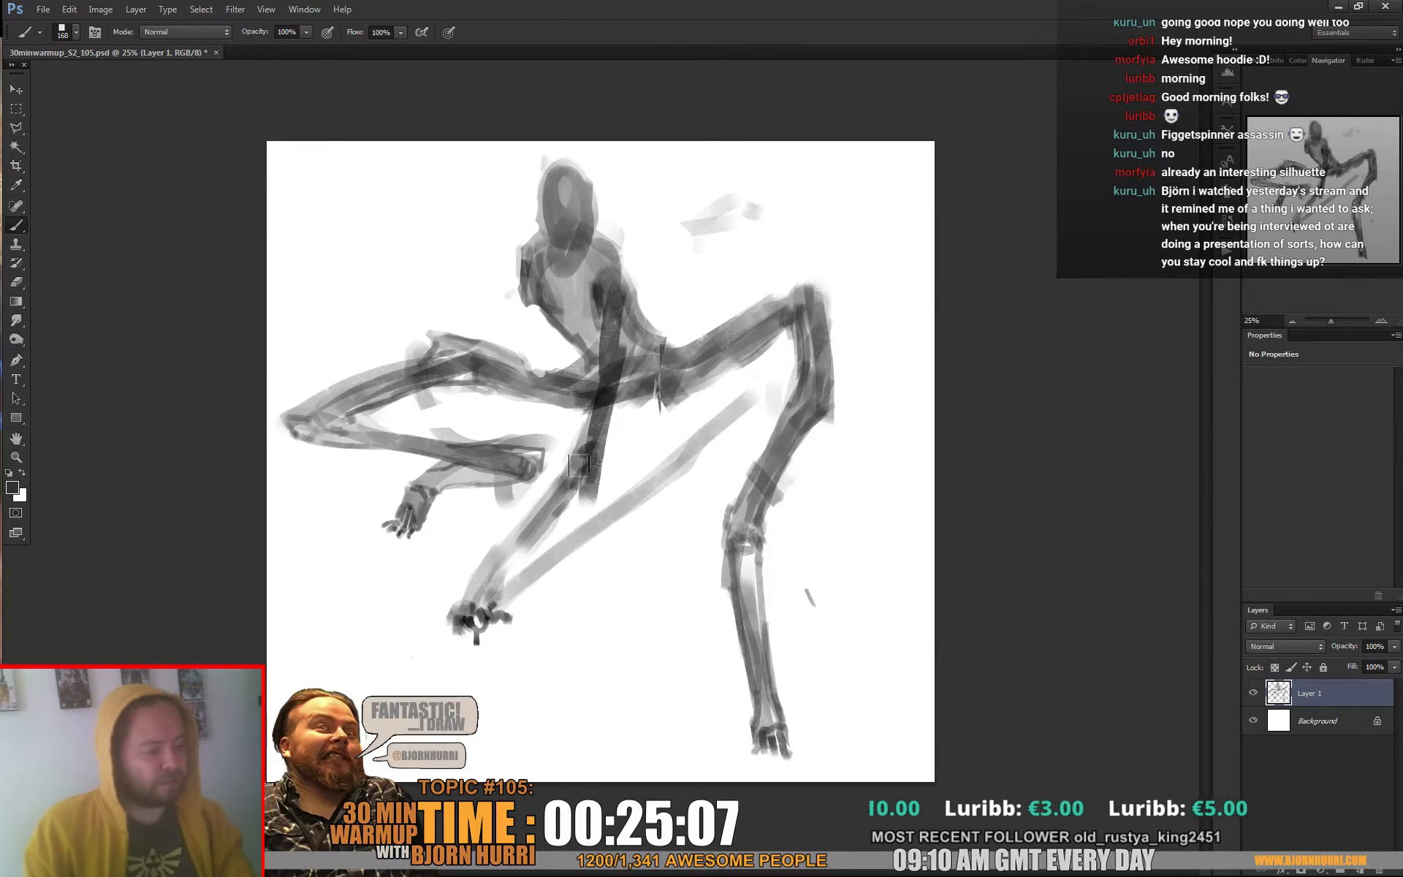
Fill the supporting arm's forearm with grey from the elbow to the wrist
{"action": "mouse_move", "coordinate": [579, 464]}
{"action": "left_mouse_down"}
{"action": "mouse_move", "coordinate": [550, 510]}
{"action": "mouse_move", "coordinate": [577, 486]}
{"action": "mouse_move", "coordinate": [504, 564]}
{"action": "left_mouse_up"}
{"action": "key", "text": "e"}
{"action": "key", "text": "b"}
{"action": "mouse_move", "coordinate": [545, 503]}
{"action": "left_mouse_down"}
{"action": "mouse_move", "coordinate": [478, 575]}
{"action": "mouse_move", "coordinate": [462, 617]}
{"action": "mouse_move", "coordinate": [495, 549]}
{"action": "left_mouse_up"}
Refine the supporting arm's wrist and elbow with a 31 px brush and sampled tones
{"action": "right_click", "coordinate": [496, 546]}
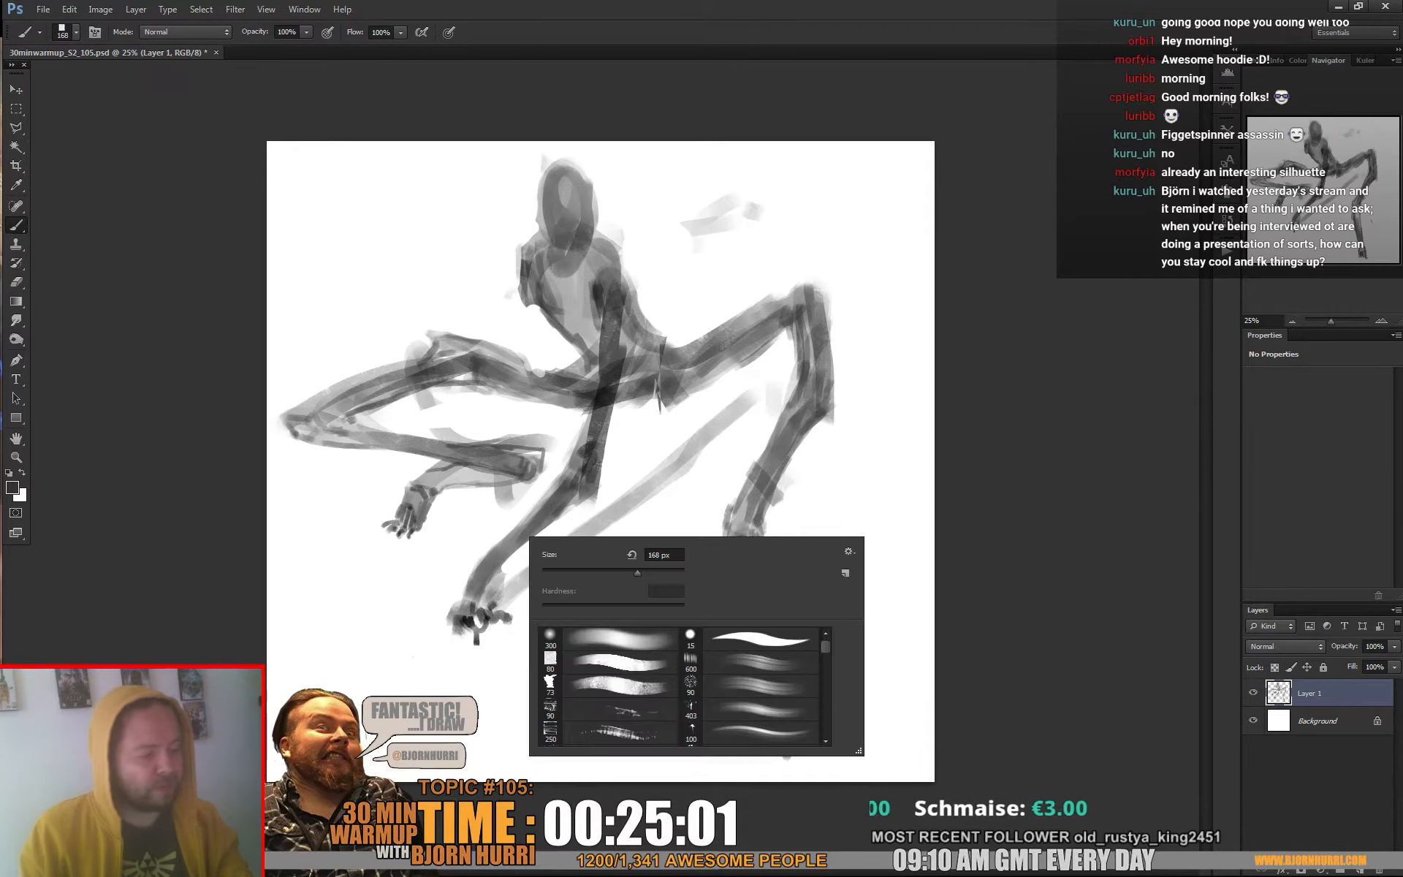
{"action": "type", "text": "31"}
{"action": "key", "text": "Return"}
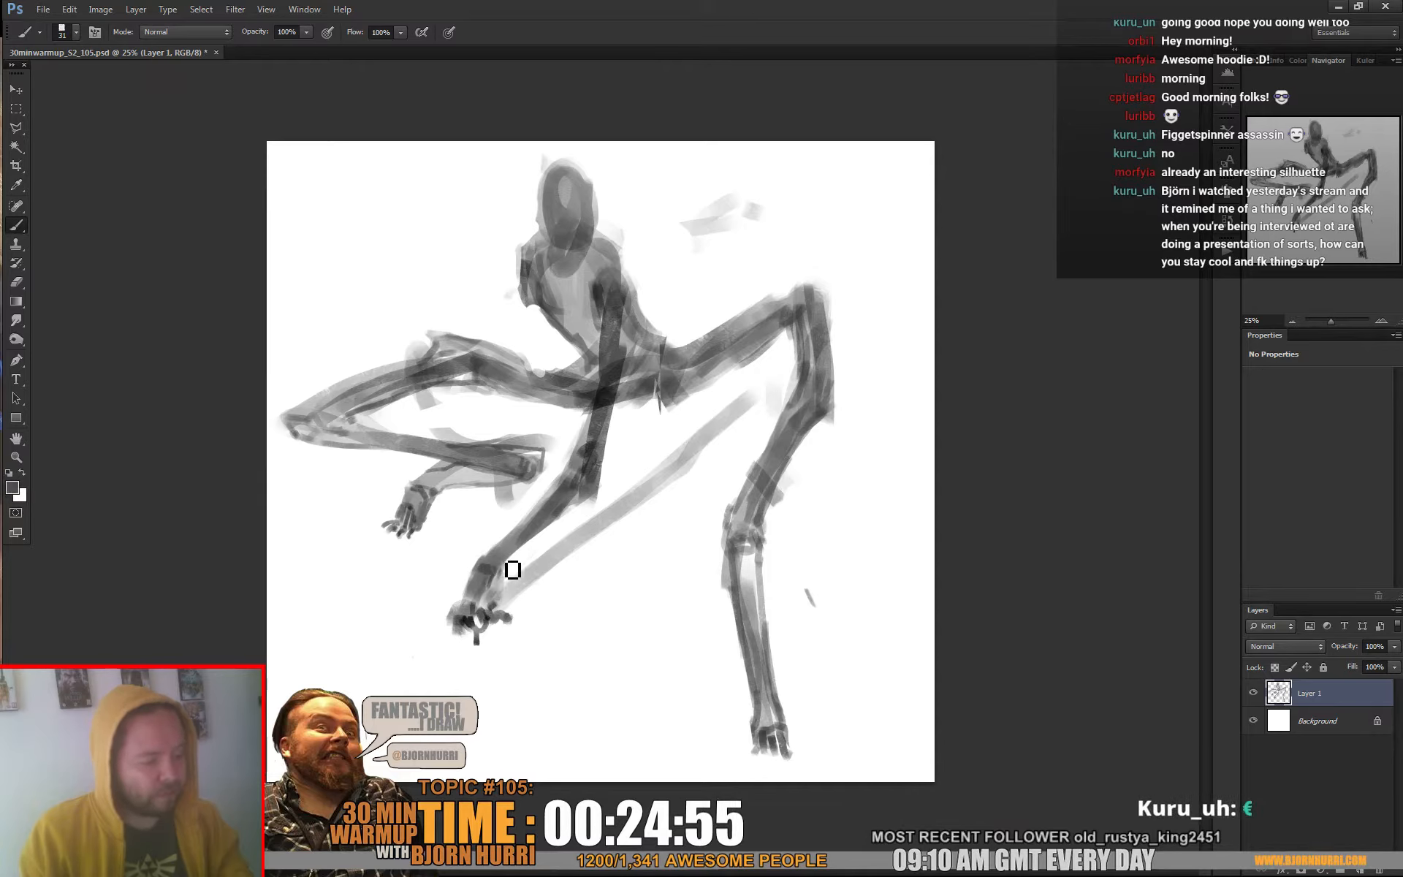
{"action": "left_click", "coordinate": [504, 564], "text": "alt"}
{"action": "left_click_drag", "start_coordinate": [508, 558], "coordinate": [501, 575]}
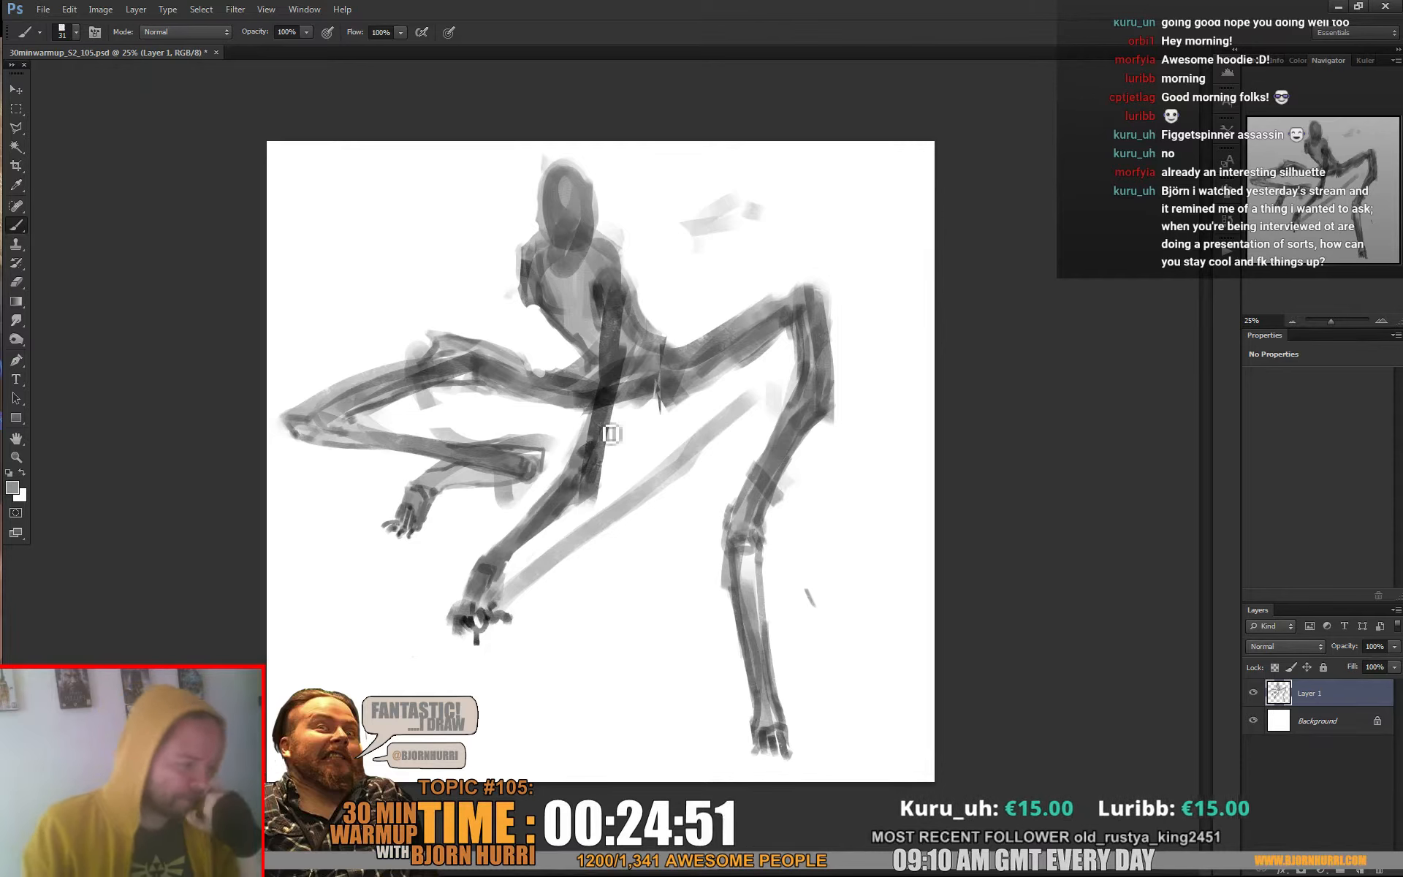
{"action": "left_click", "coordinate": [586, 461], "text": "alt"}
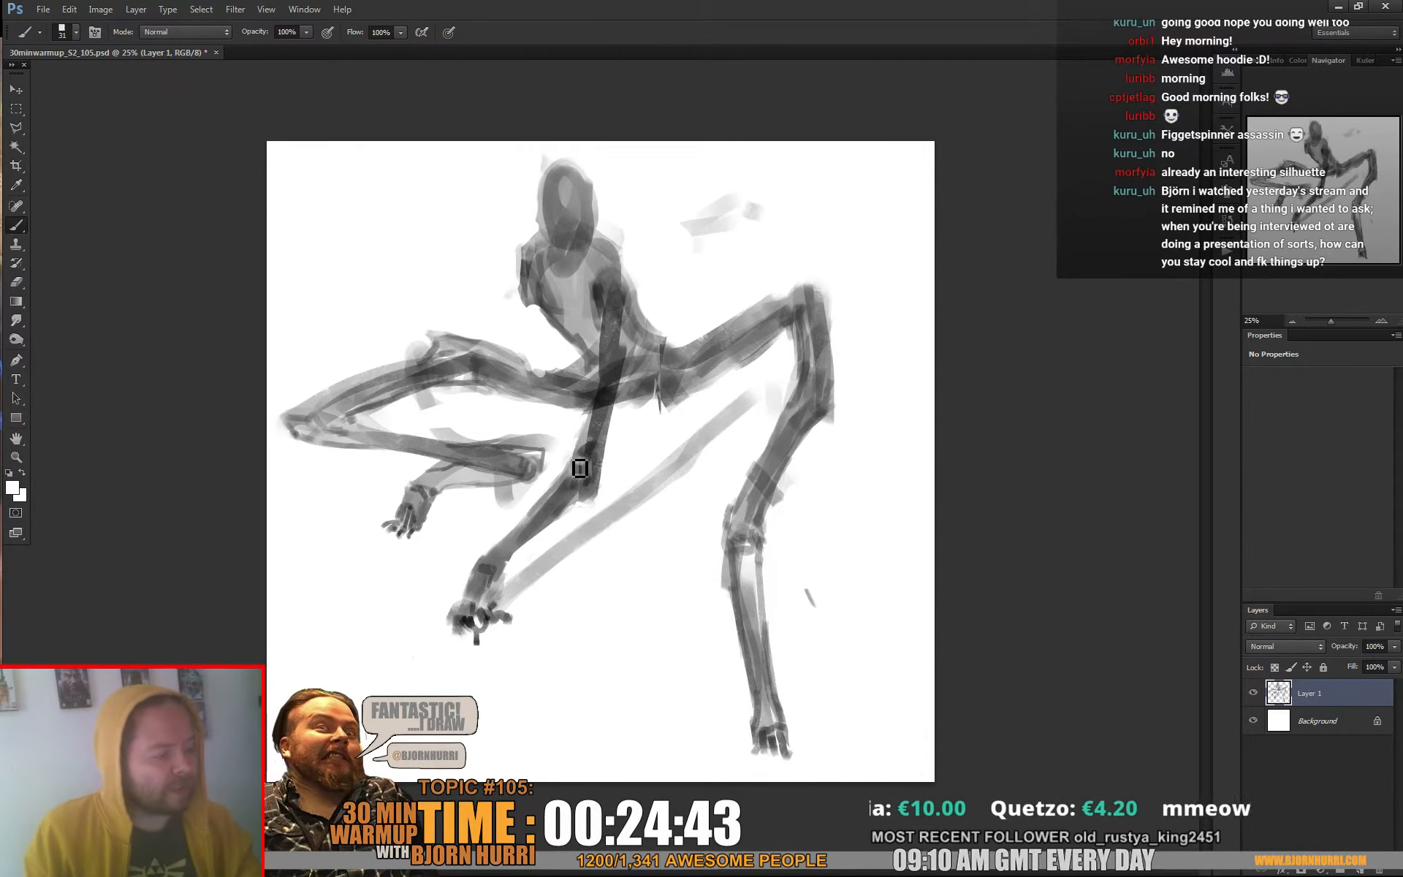
{"action": "left_click", "coordinate": [605, 400], "text": "alt"}
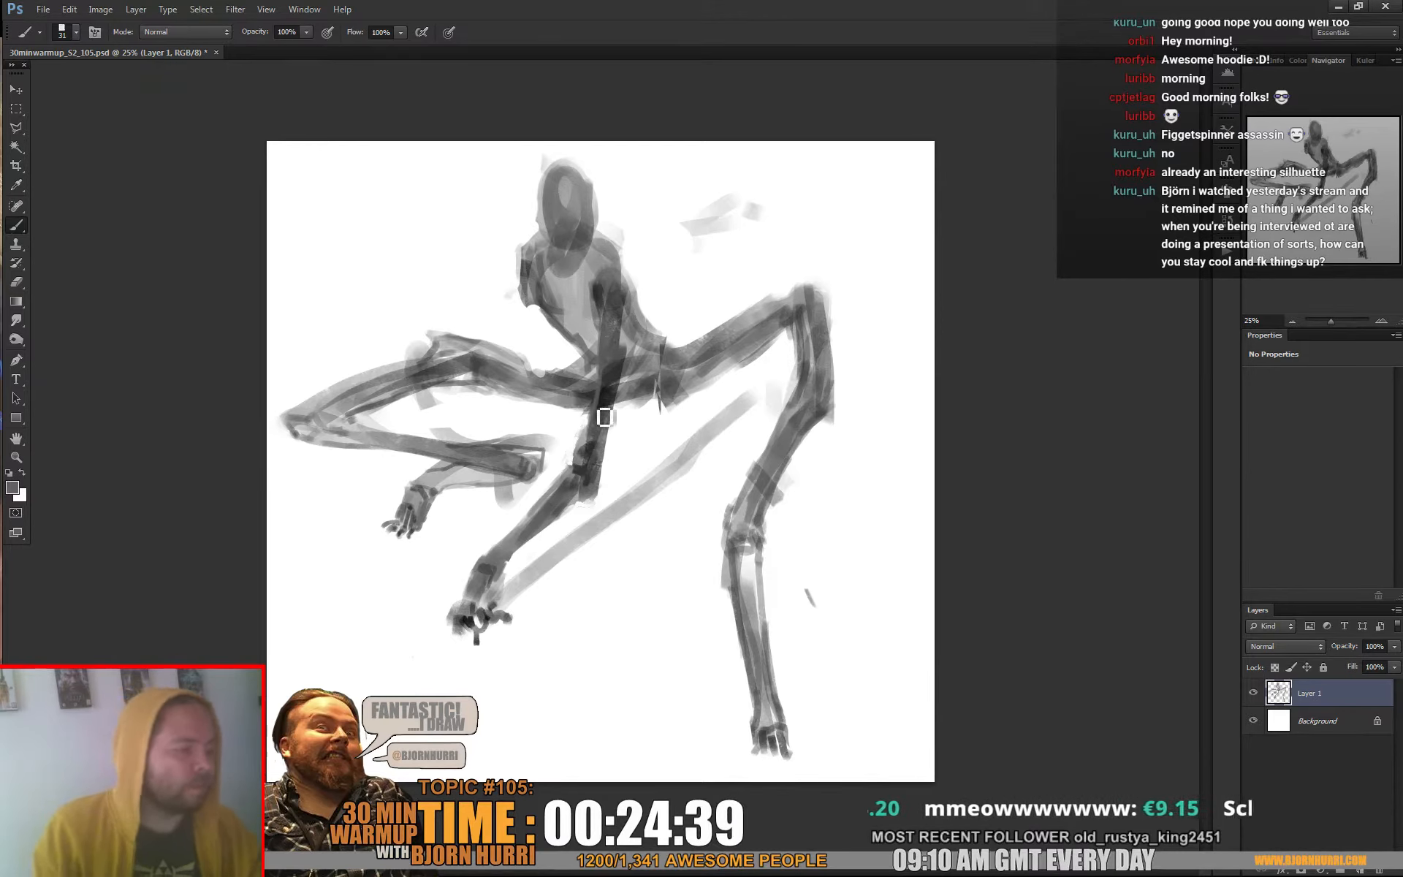
Shade and smooth the lower back's contour with an 81 px brush and sampled greys
{"action": "right_click", "coordinate": [627, 313]}
{"action": "left_click", "coordinate": [689, 352]}
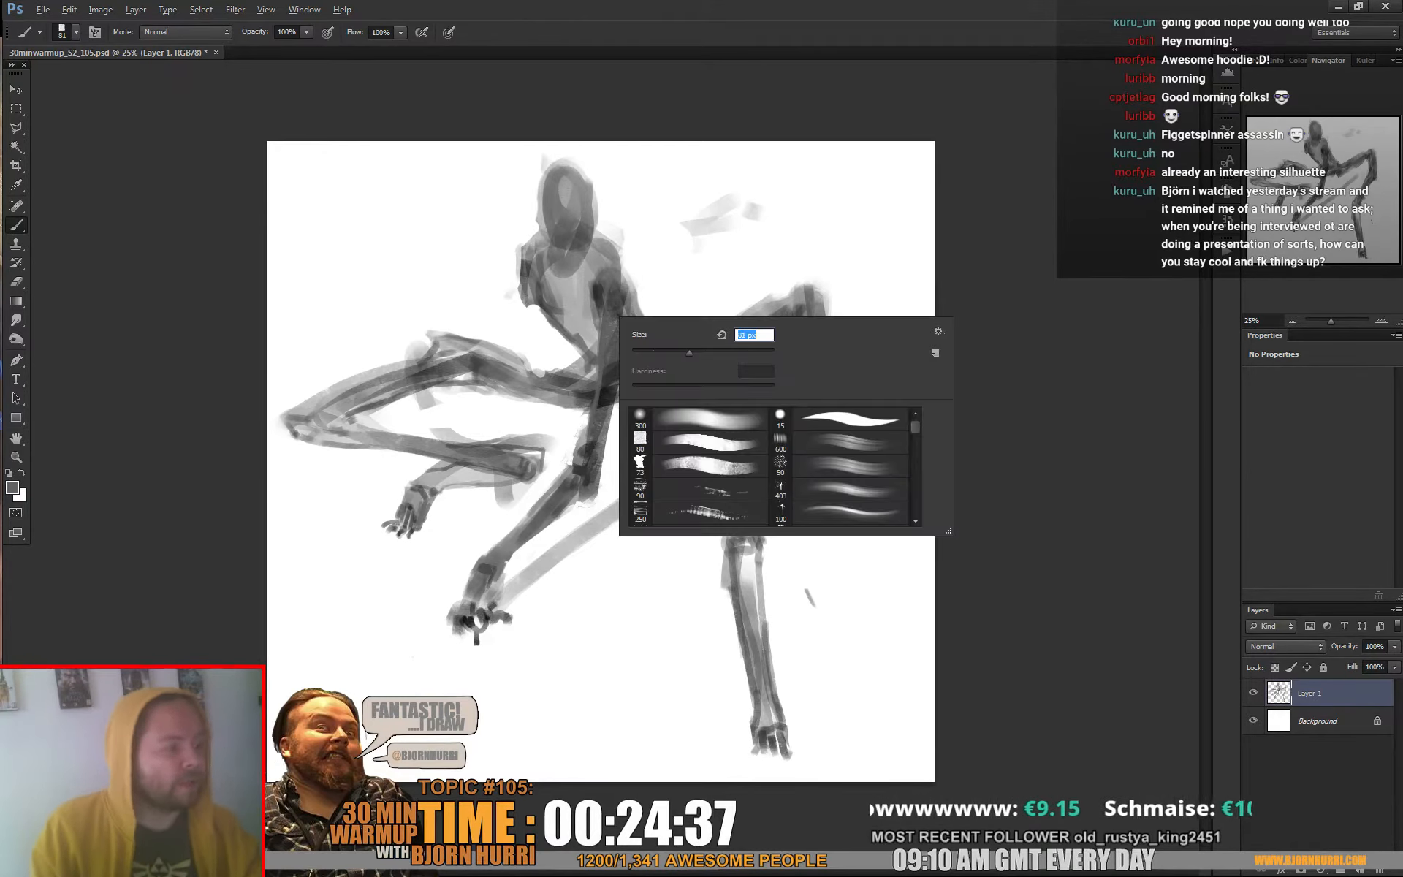
{"action": "key", "text": "Return"}
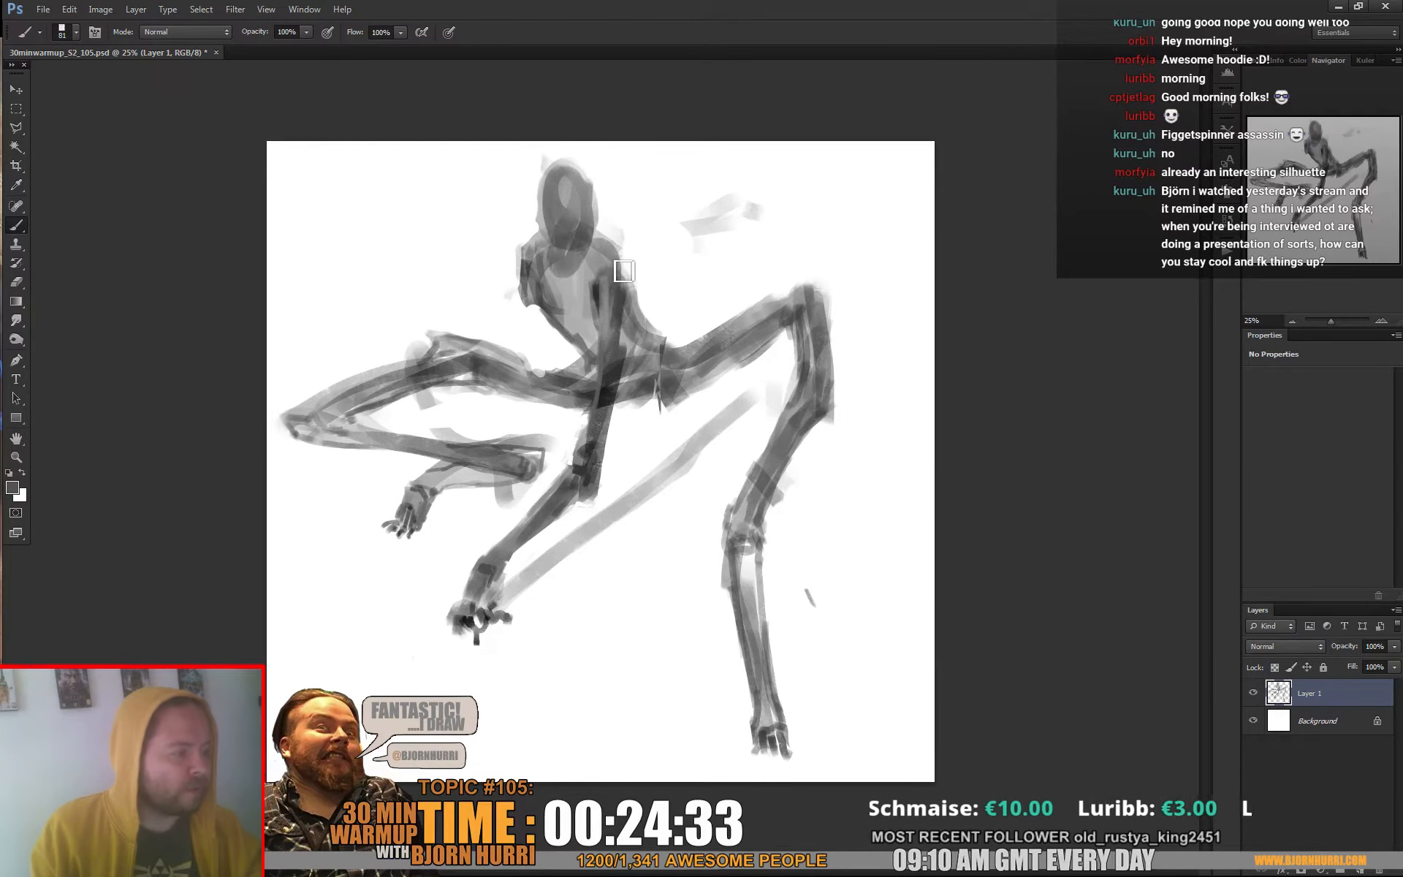
{"action": "left_click", "coordinate": [645, 322], "text": "alt"}
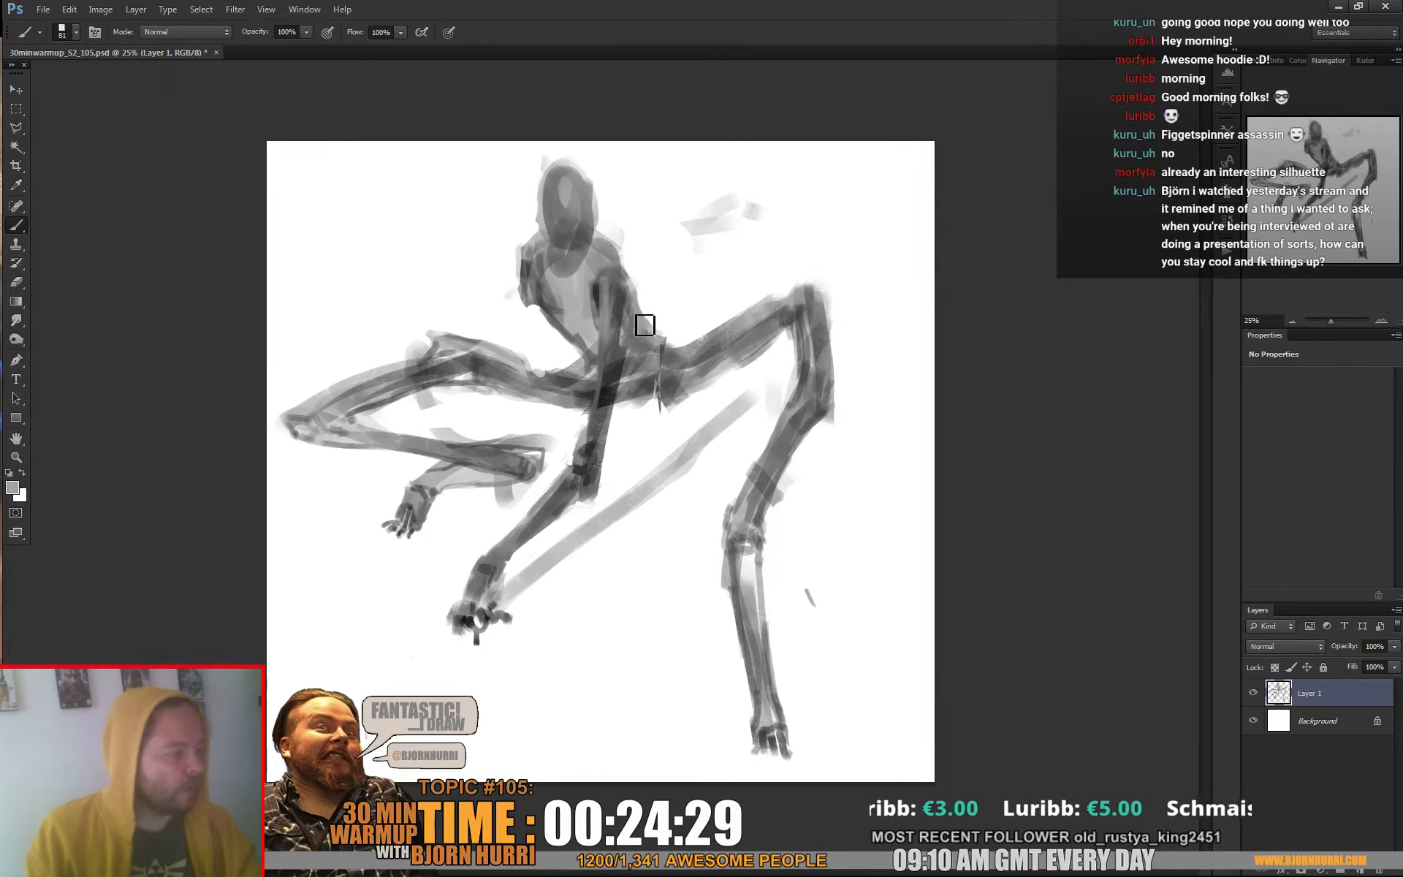
{"action": "left_click", "coordinate": [642, 319], "text": "alt"}
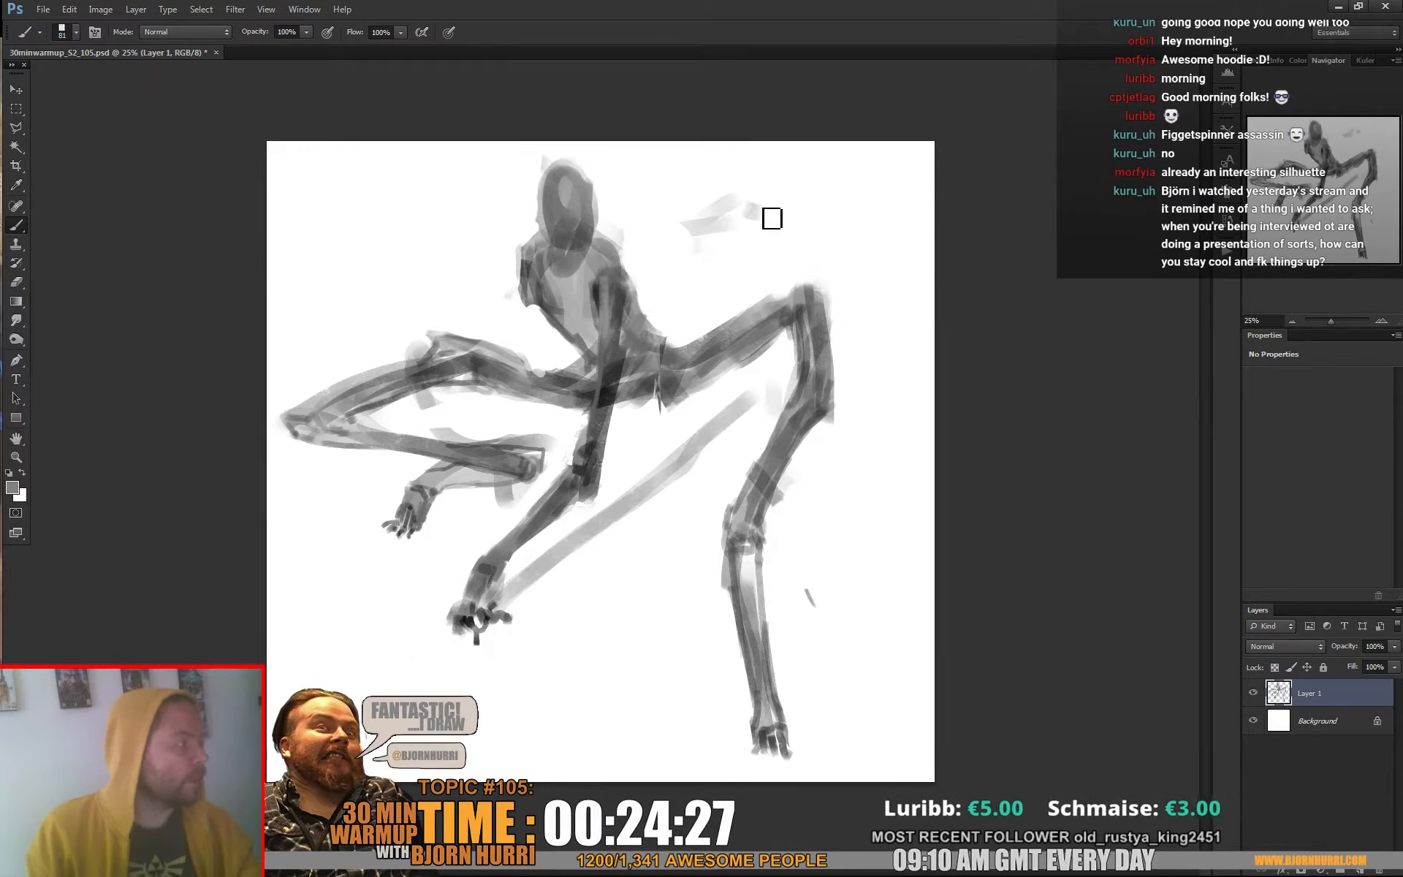
{"action": "left_click", "coordinate": [653, 318], "text": "alt"}
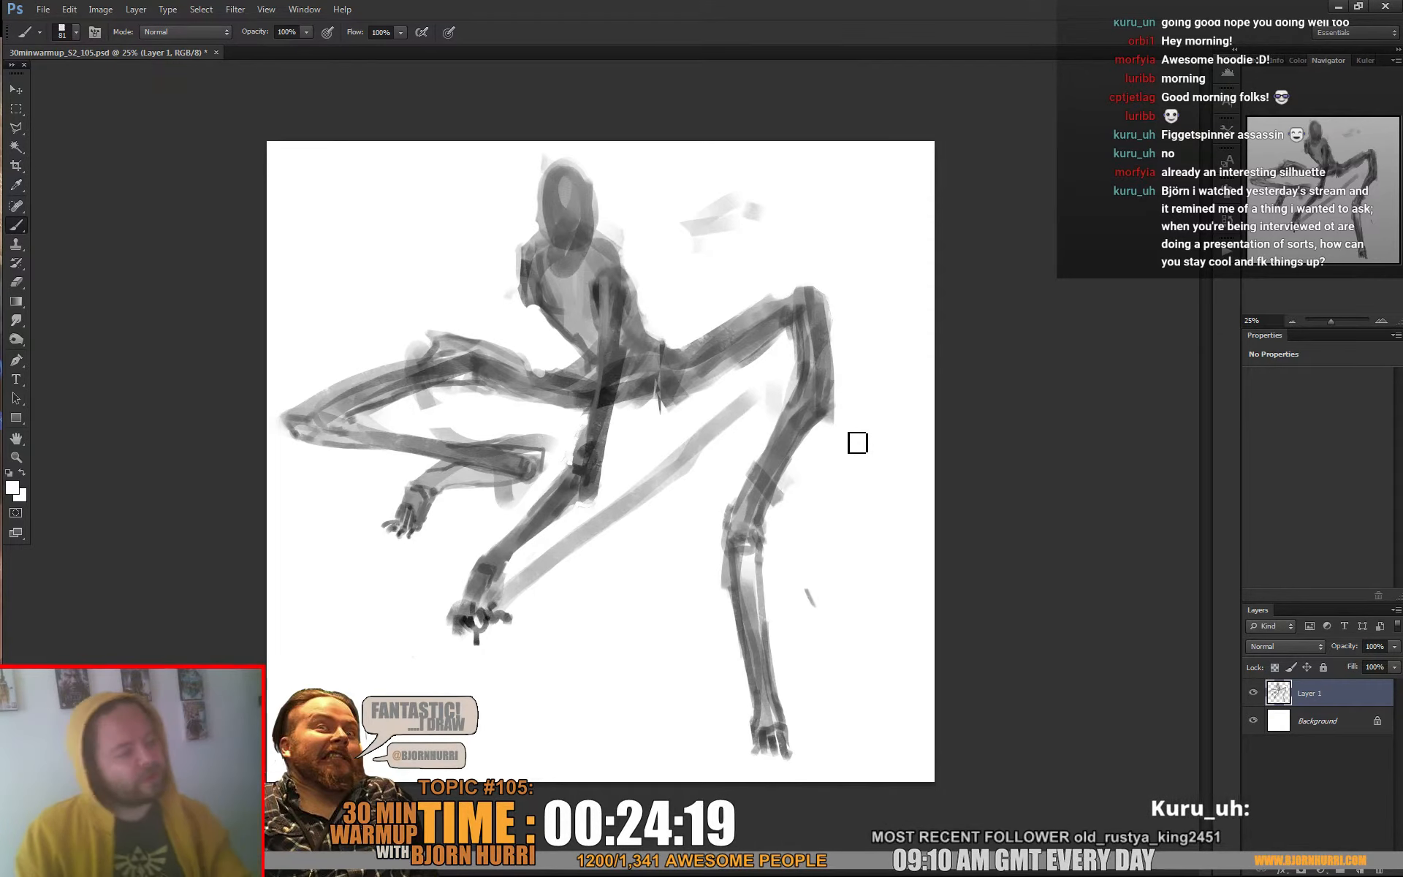
Shade the right-hand thigh and darken the hips where the folded leg joins, using sampled greys
{"action": "left_click", "coordinate": [739, 320], "text": "alt"}
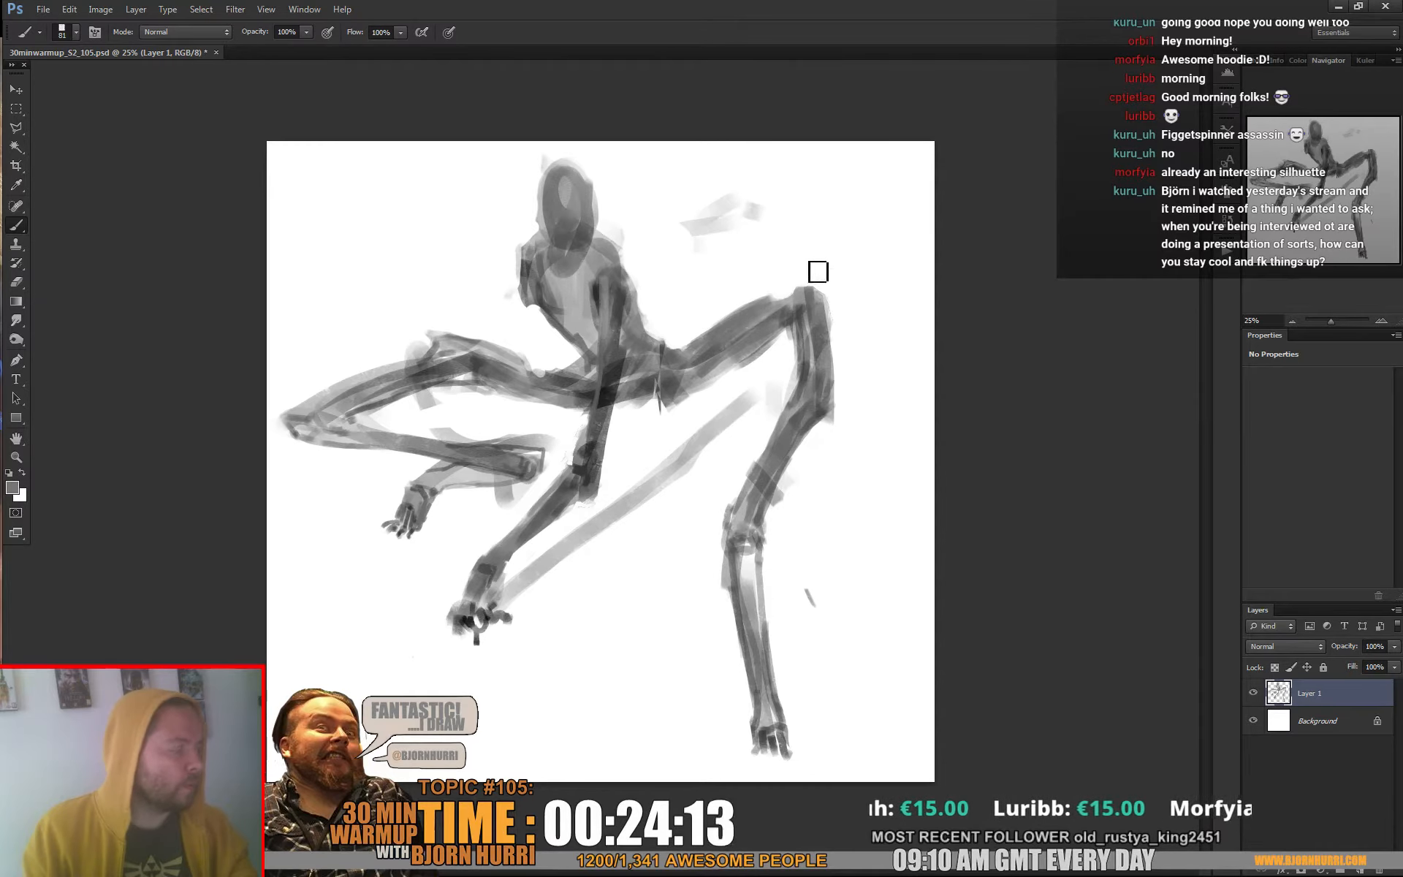
{"action": "left_click", "coordinate": [800, 307], "text": "alt"}
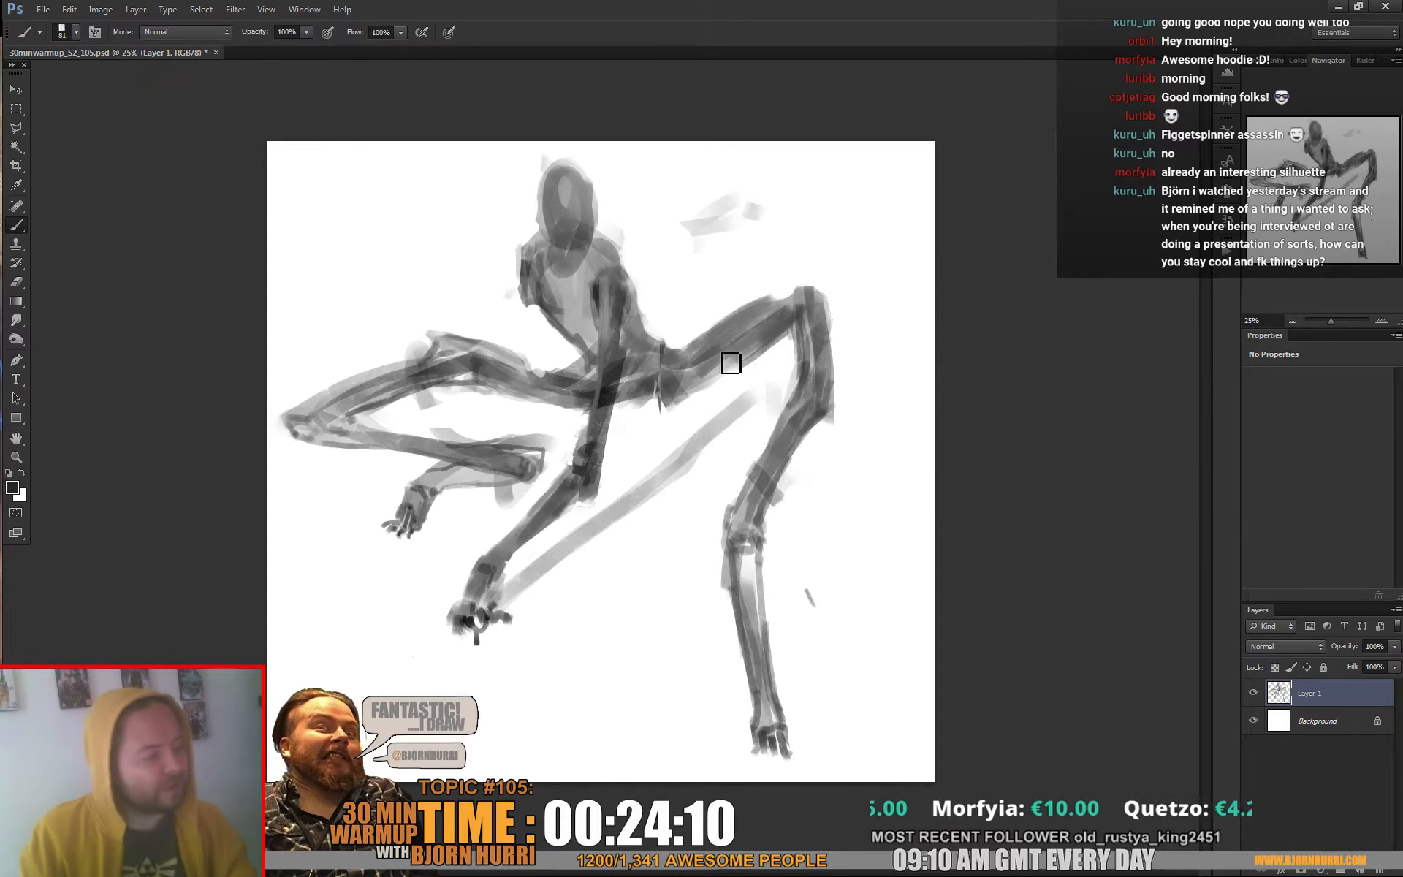
{"action": "left_click", "coordinate": [769, 334], "text": "alt"}
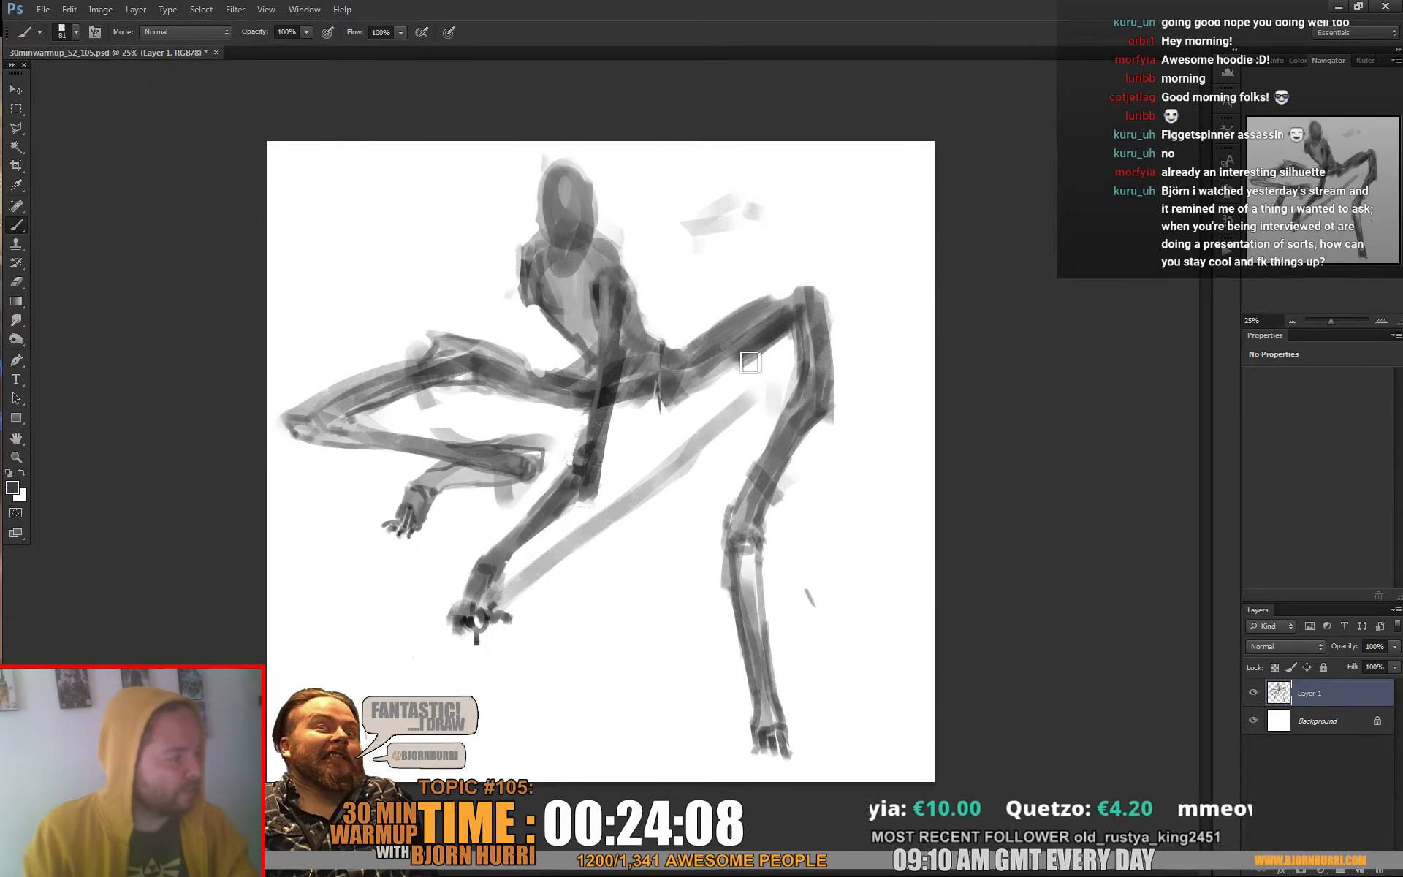
{"action": "left_click", "coordinate": [746, 351], "text": "alt"}
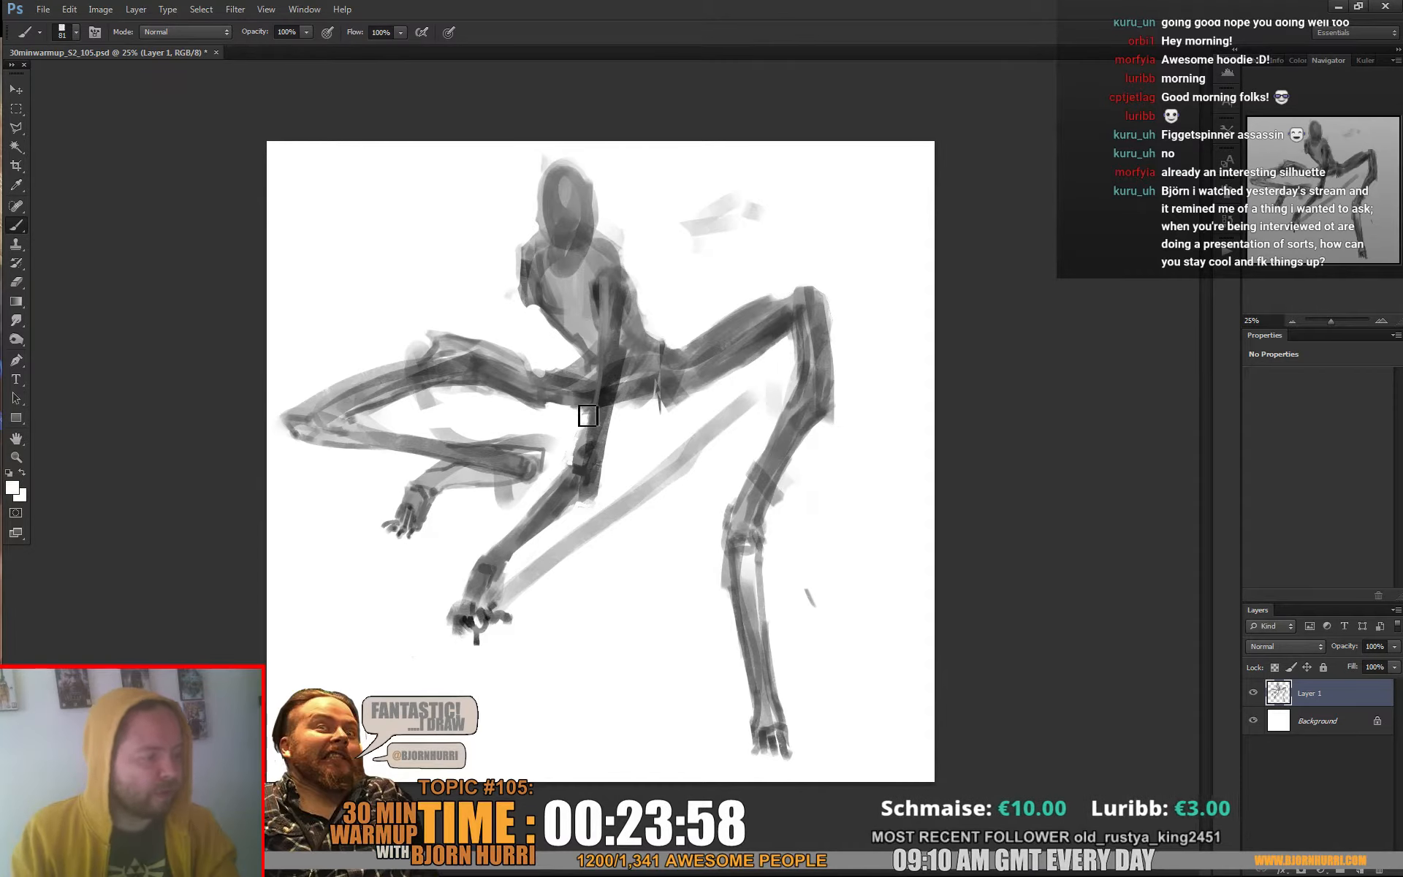
{"action": "left_click", "coordinate": [575, 401], "text": "alt"}
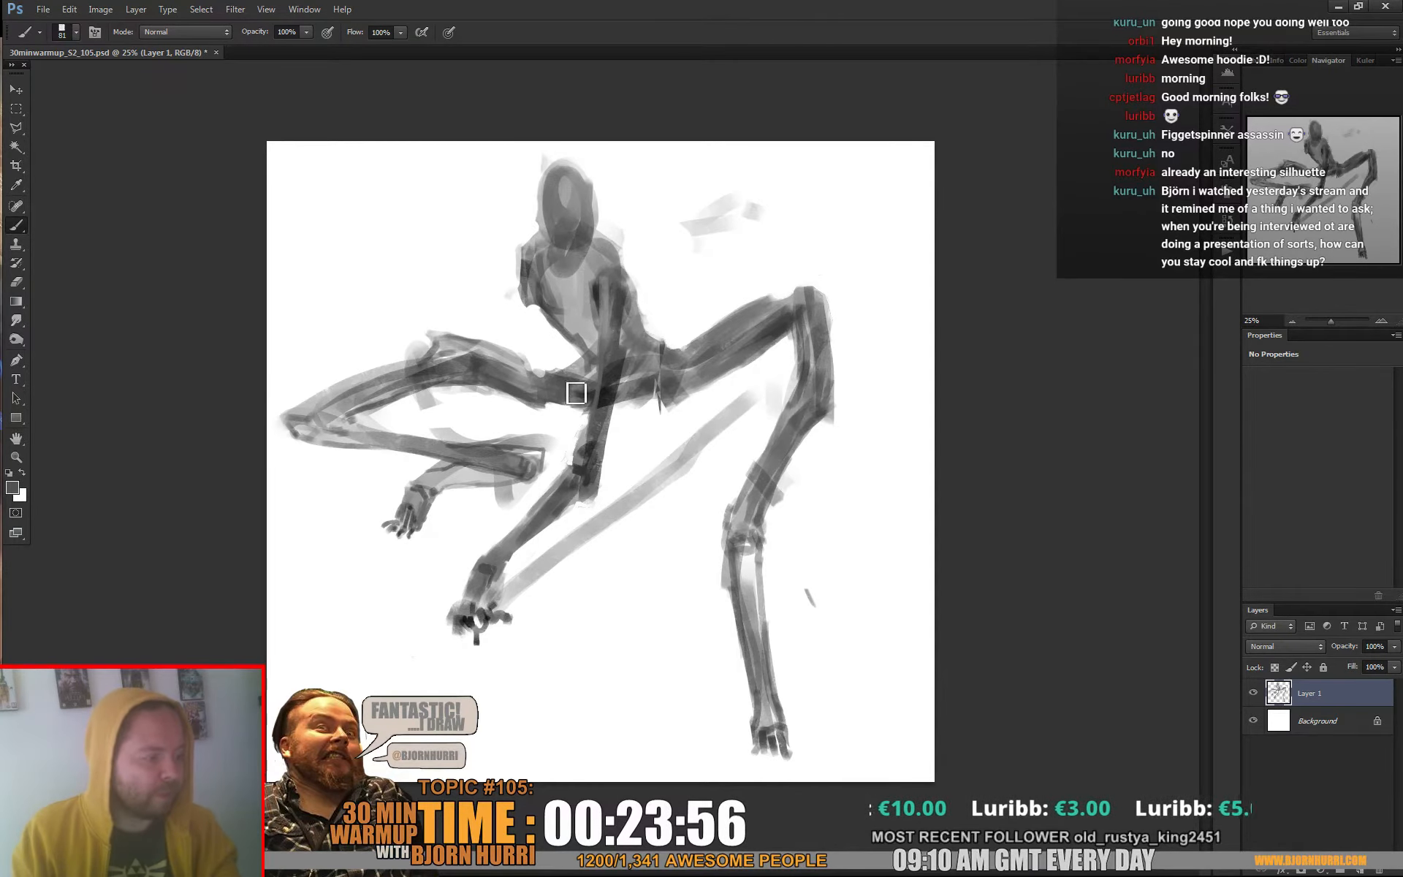
{"action": "left_click_drag", "start_coordinate": [595, 399], "coordinate": [600, 382]}
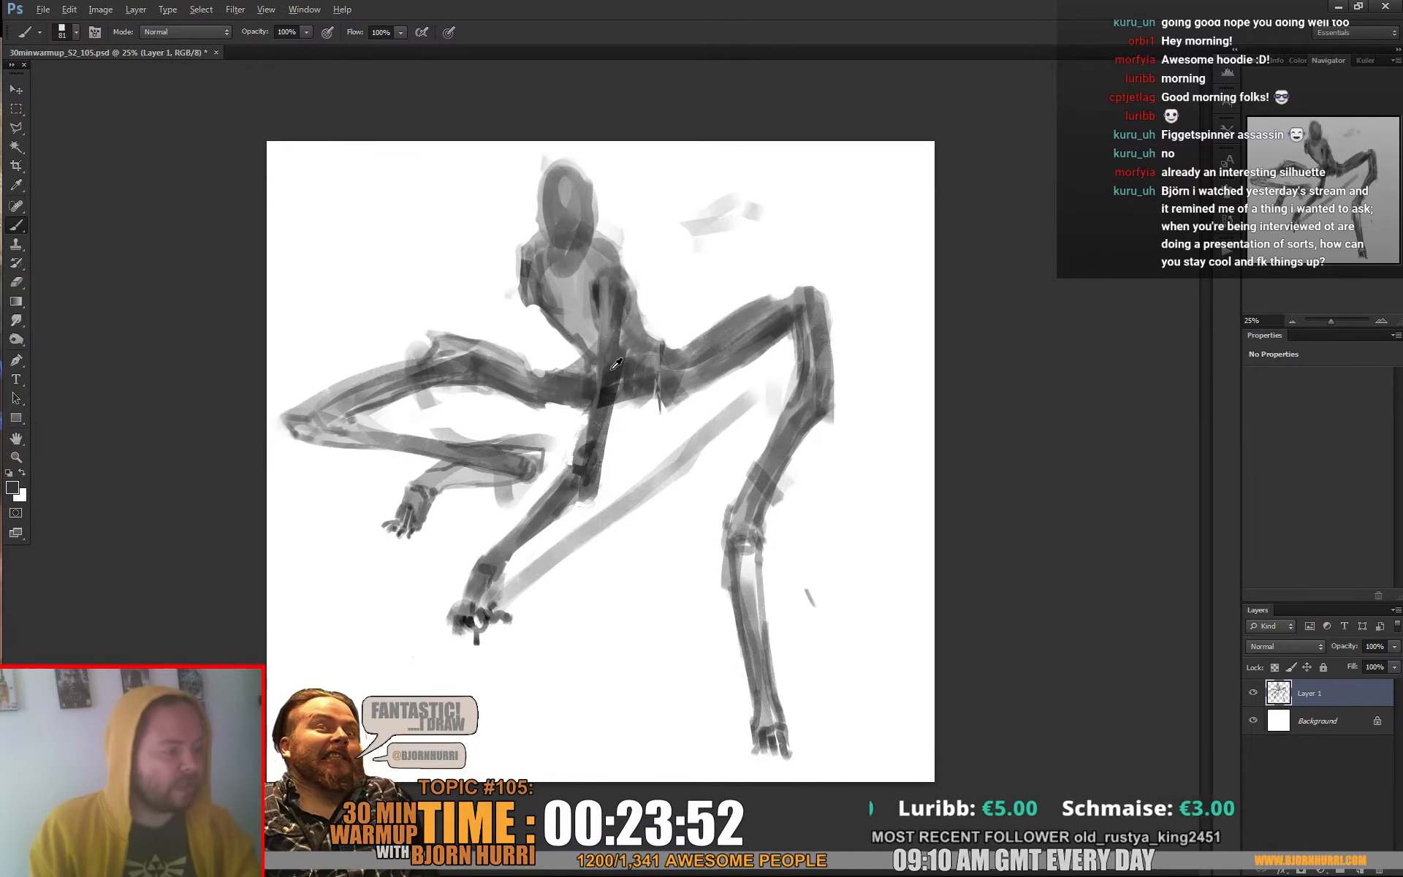
Define the supporting arm's edges against the hips with a 25 px brush and sampled greys
{"action": "right_click", "coordinate": [623, 401]}
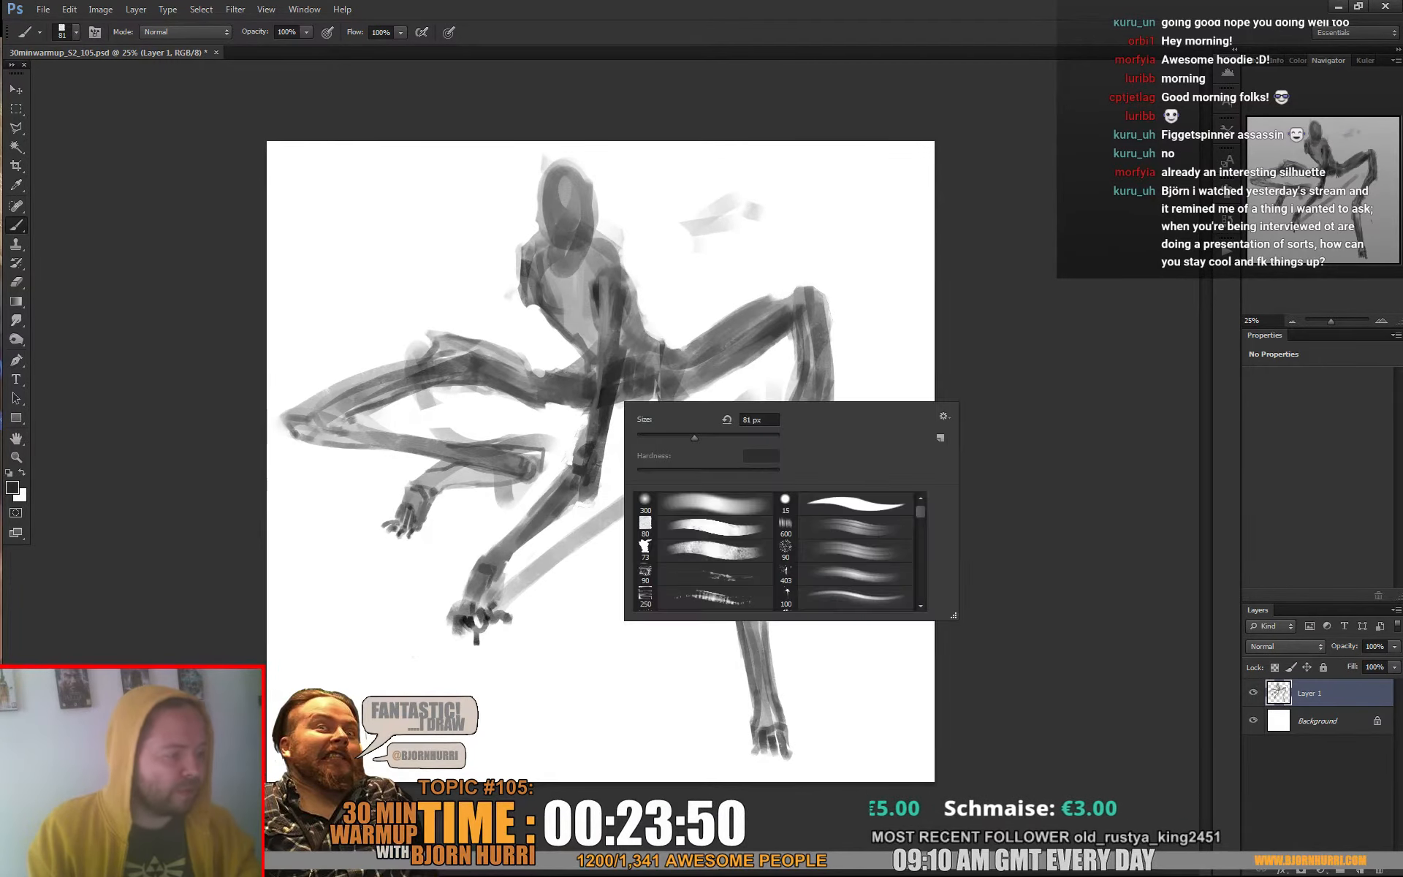
{"action": "type", "text": "25"}
{"action": "key", "text": "Return"}
{"action": "left_click", "coordinate": [611, 448], "text": "alt"}
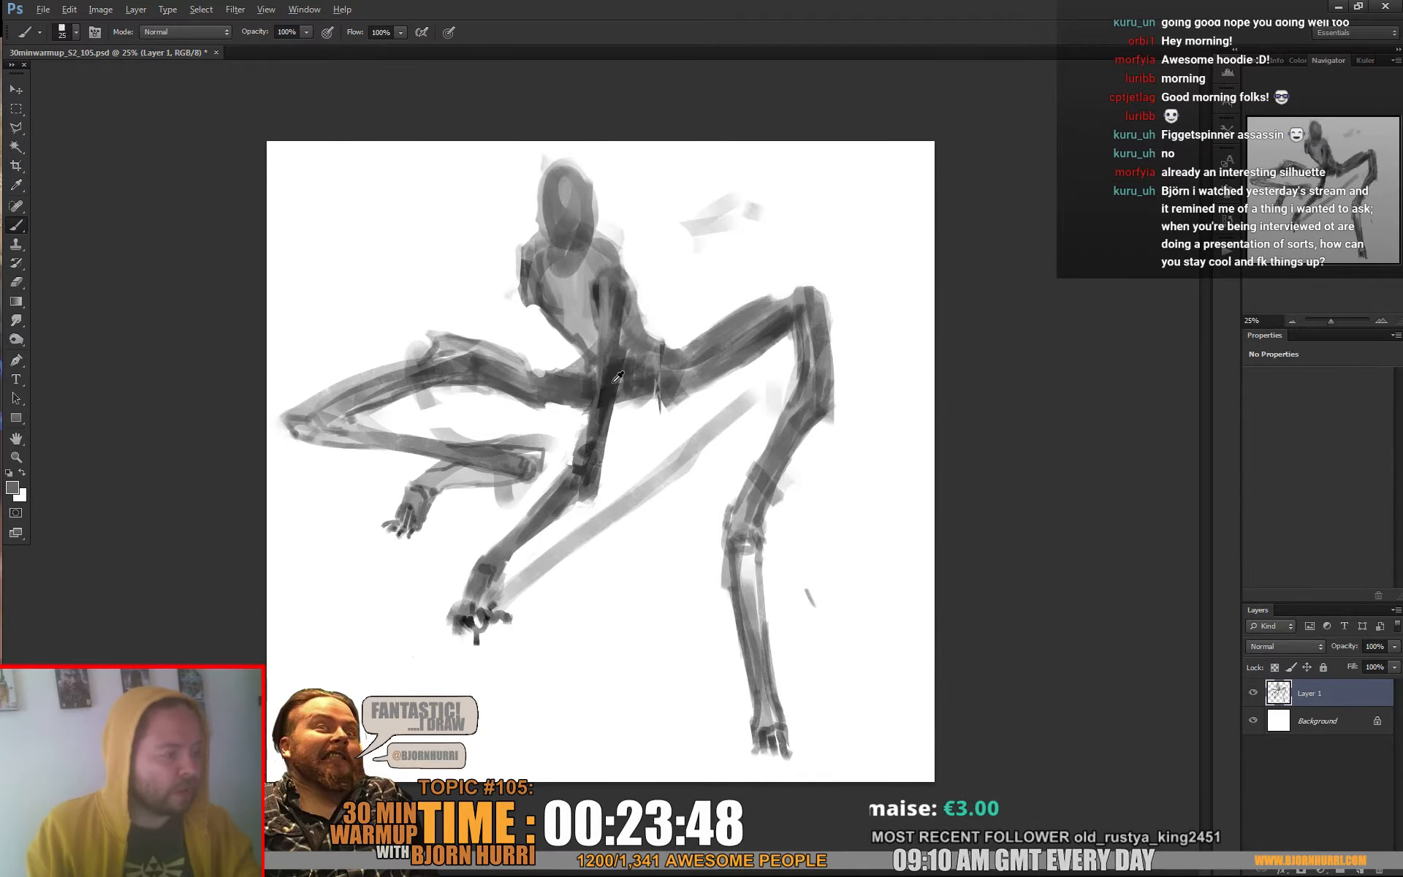
{"action": "left_click", "coordinate": [608, 417], "text": "alt"}
Enlarge the brush and shade the waist and the supporting upper arm with sampled greys
{"action": "right_click", "coordinate": [633, 344]}
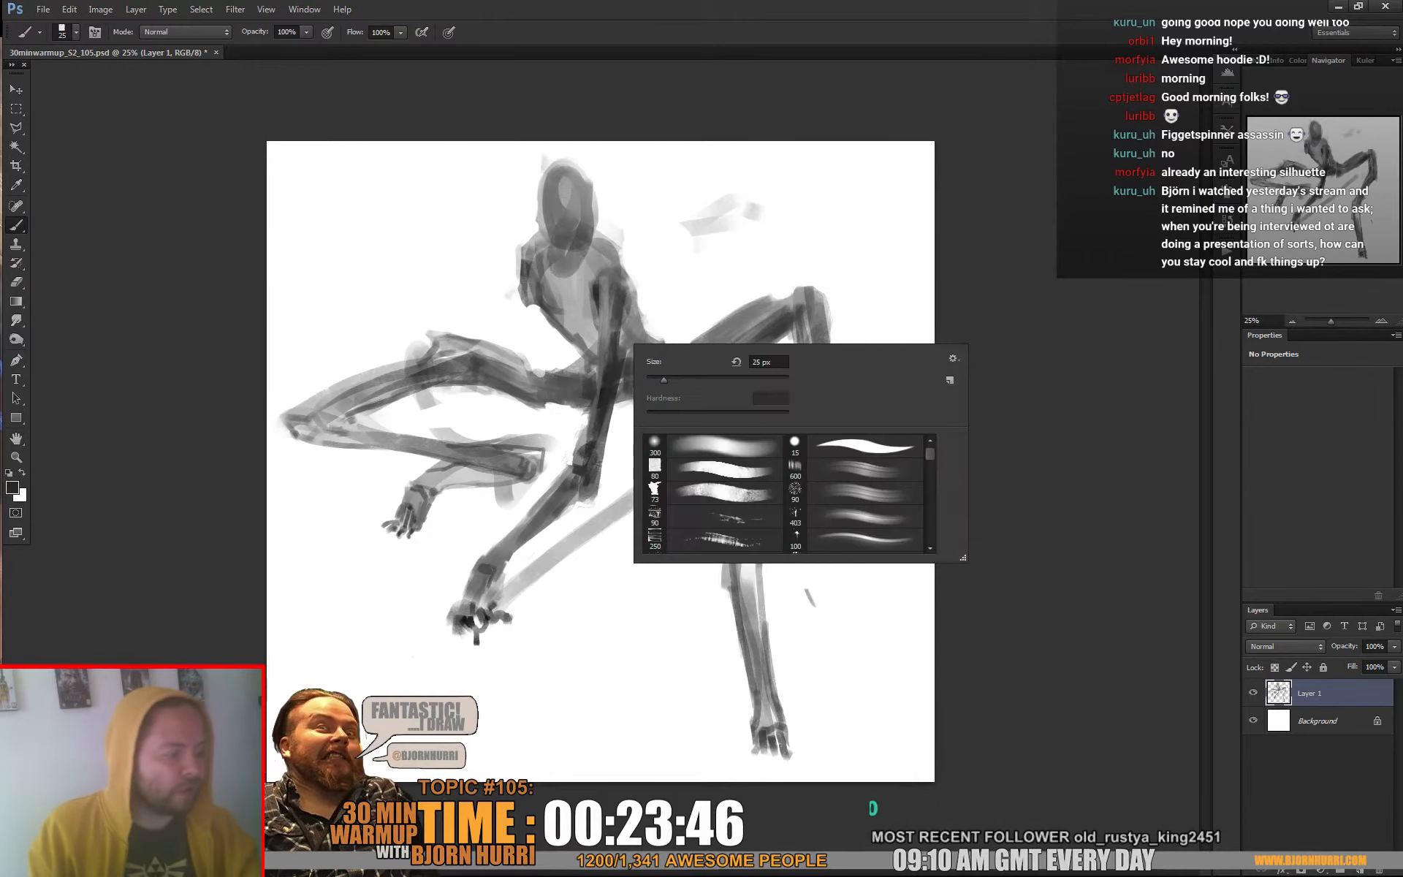
{"action": "key", "text": "Return"}
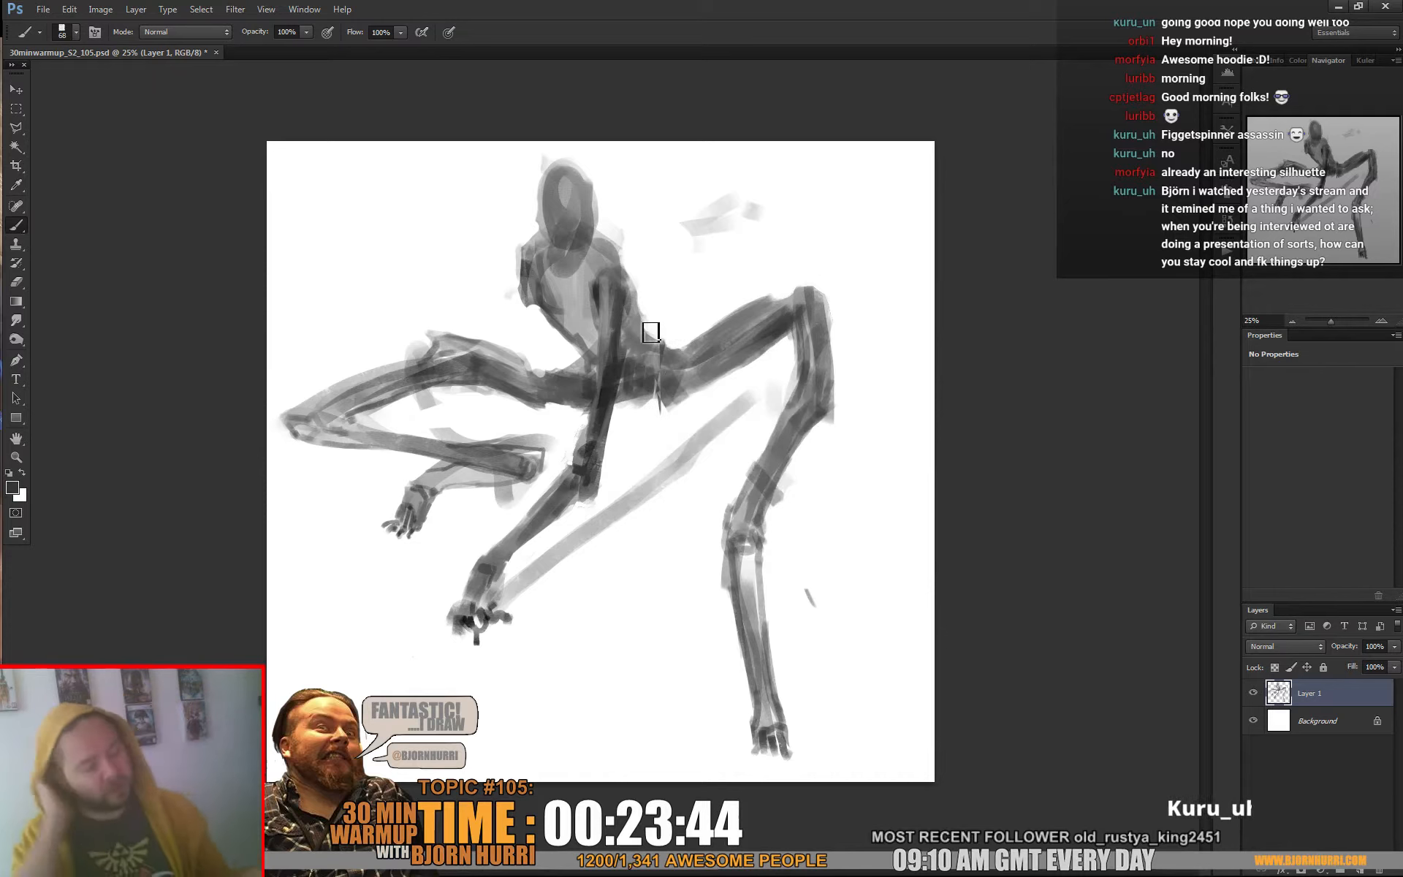
{"action": "left_click", "coordinate": [592, 425], "text": "alt"}
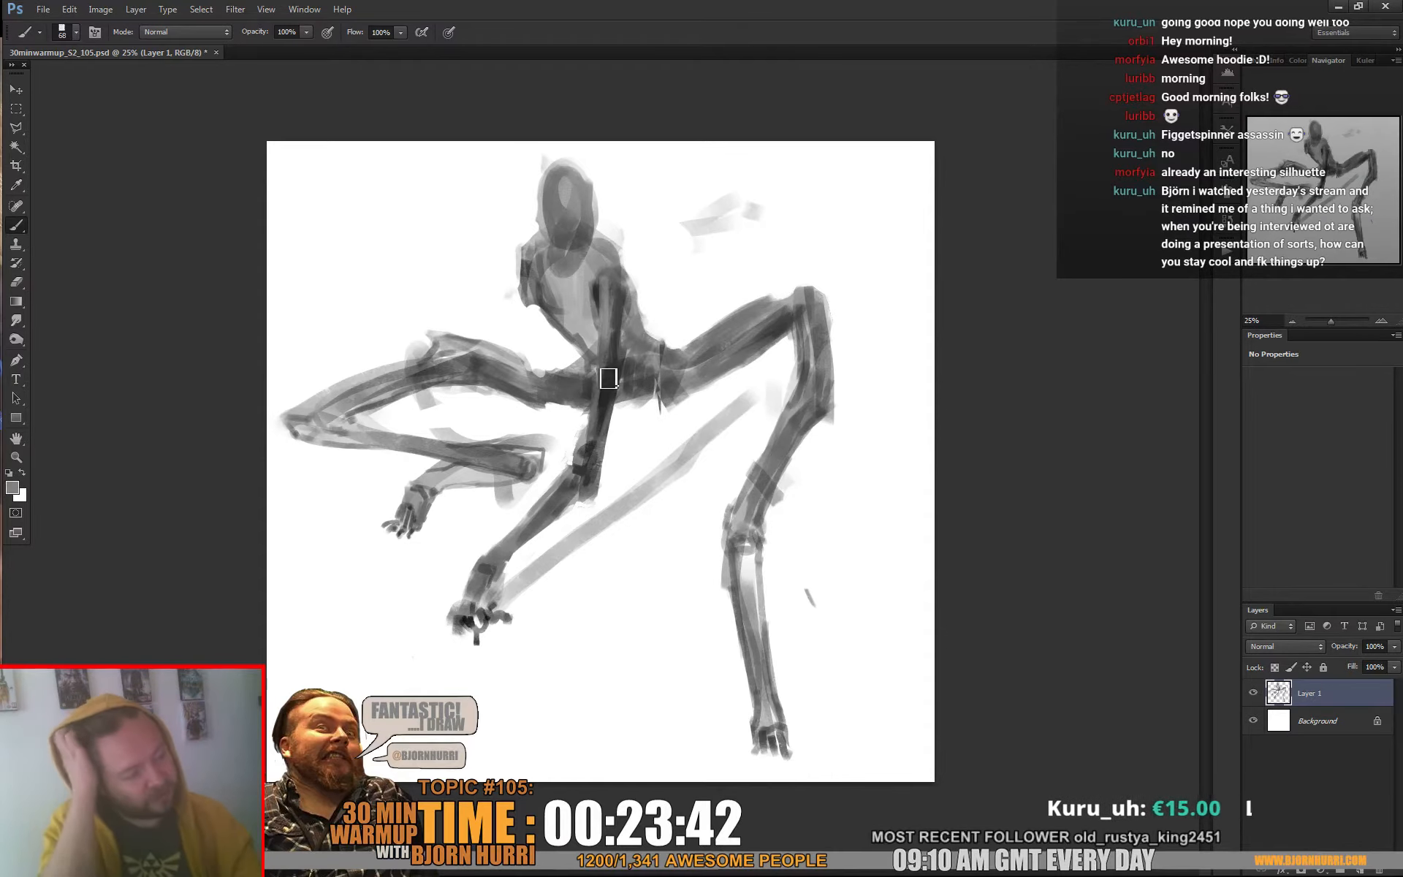
{"action": "left_click", "coordinate": [623, 339], "text": "alt"}
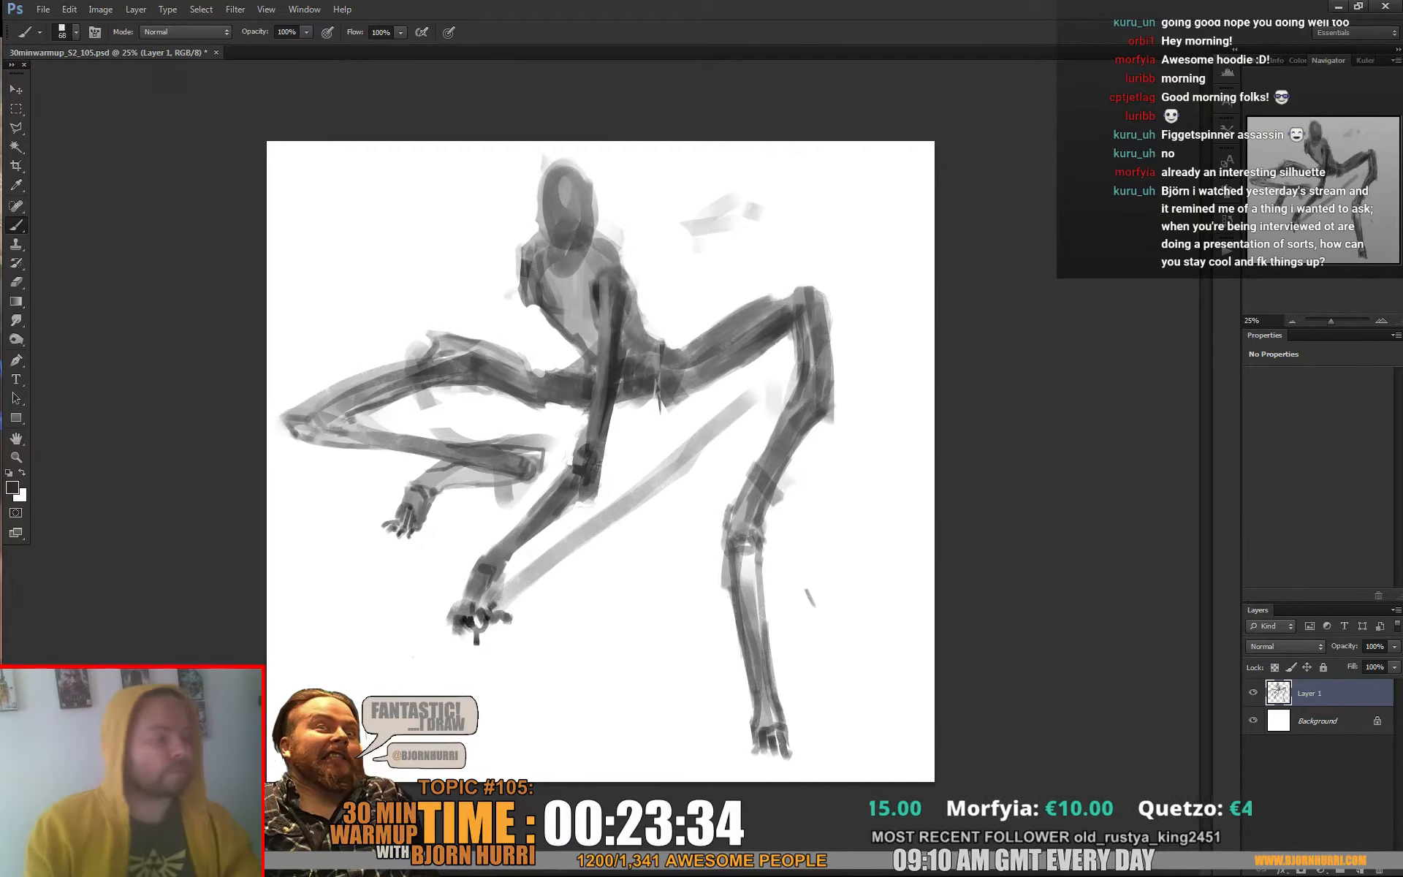
Flip the canvas horizontally and add a new layer above the sketch
{"action": "left_click", "coordinate": [100, 9]}
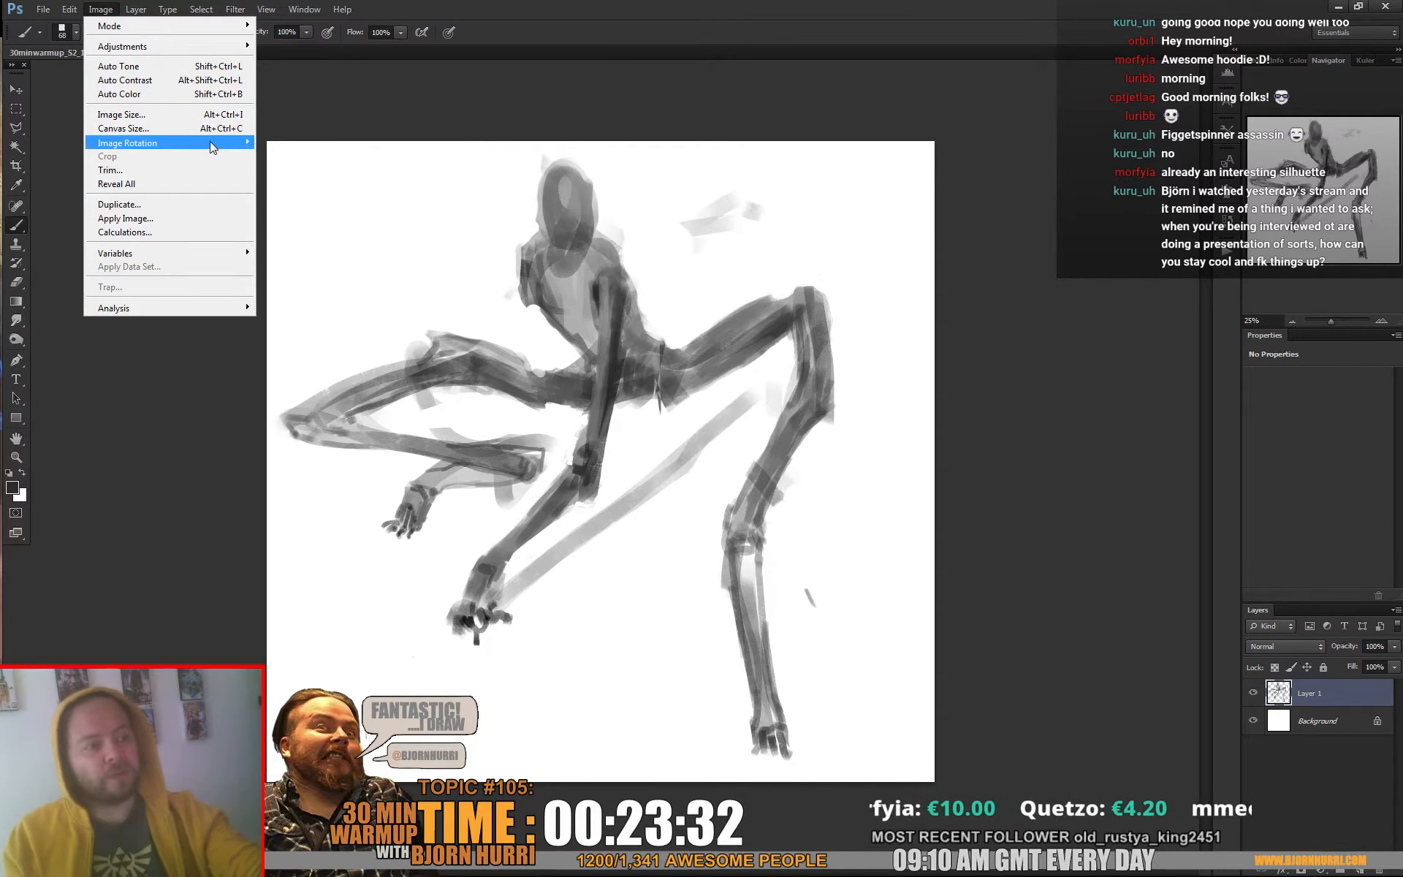
{"action": "mouse_move", "coordinate": [210, 143]}
{"action": "left_click", "coordinate": [306, 204]}
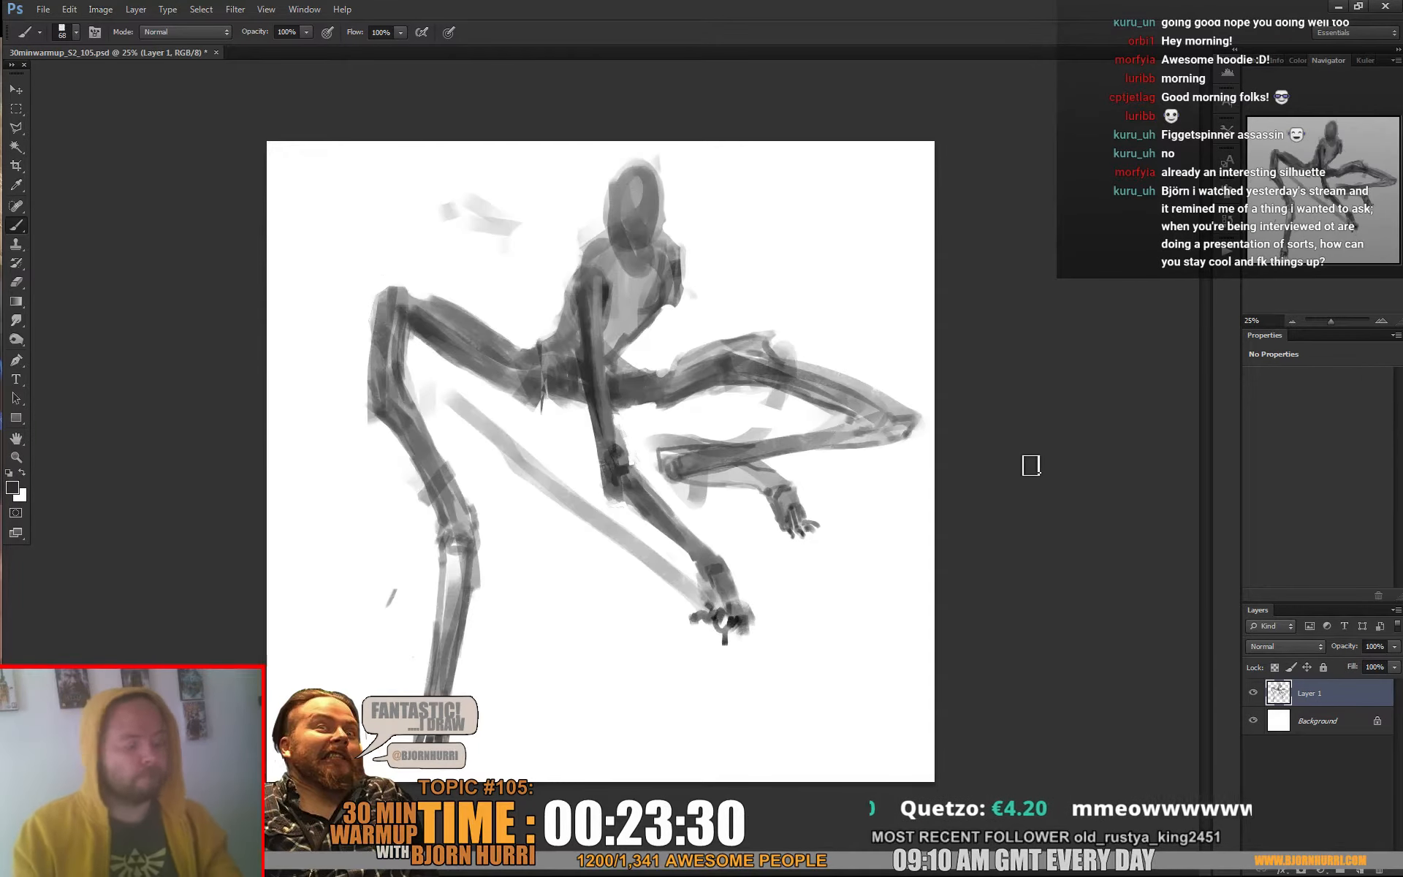
{"action": "key", "text": "ctrl+shift+alt+n"}
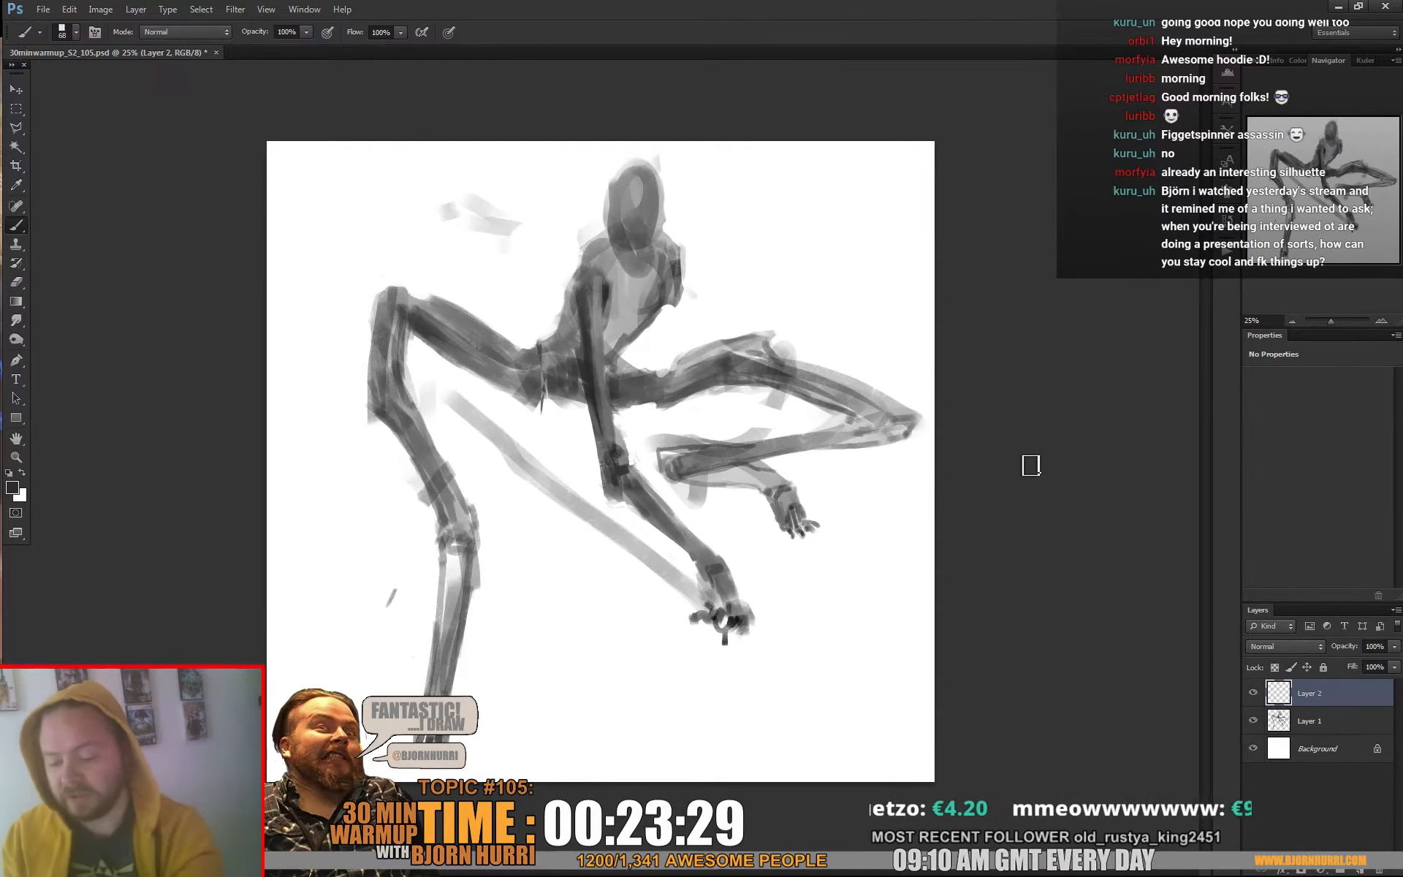
Block in two additional outstretched arms in grey from the shoulders with a 178 px brush, and erase the stray end beyond the right-hand one
{"action": "right_click", "coordinate": [707, 296]}
{"action": "key", "text": "Return"}
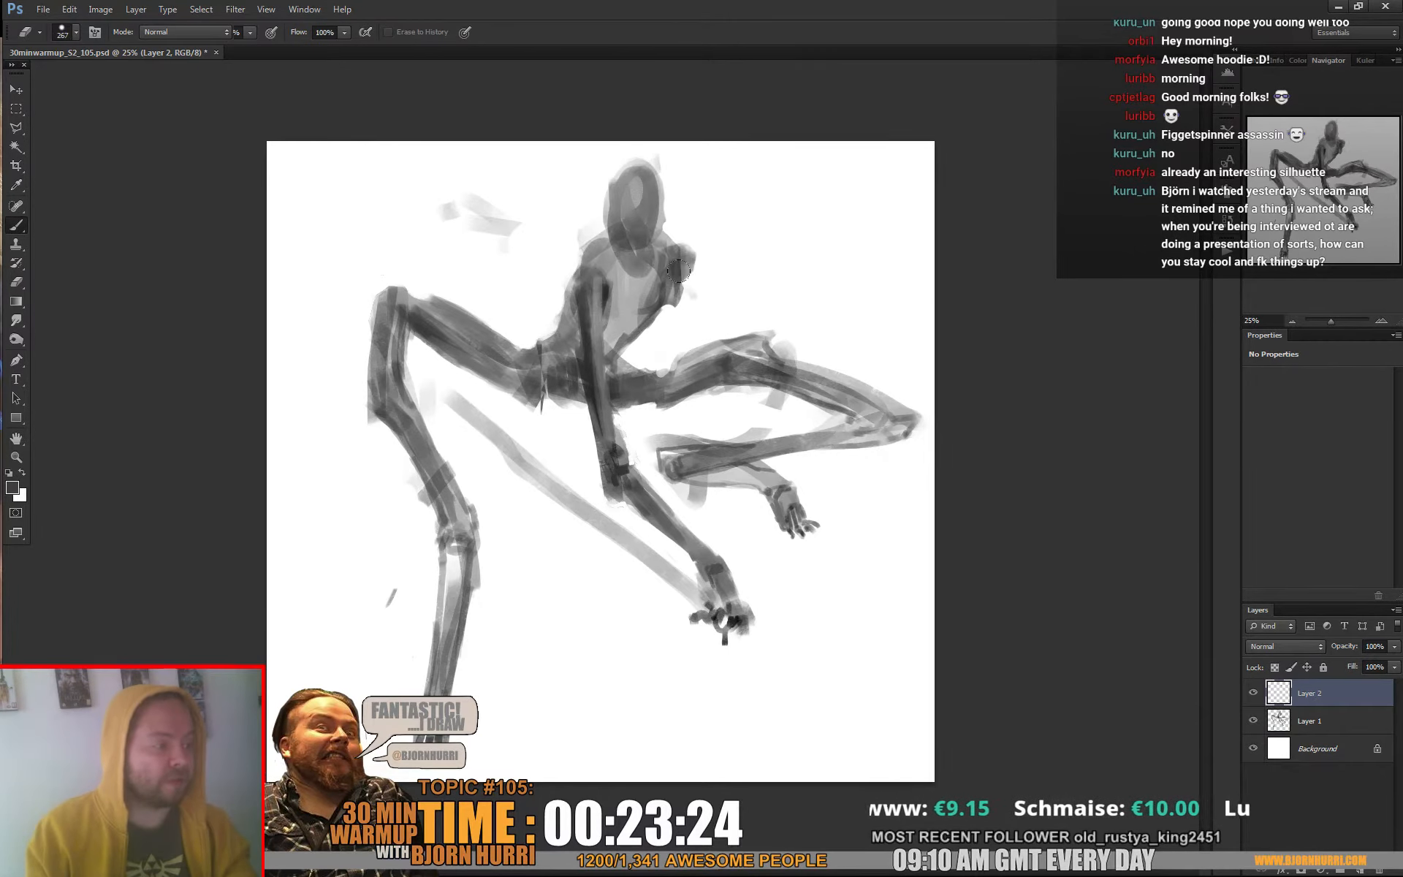
{"action": "key", "text": "x"}
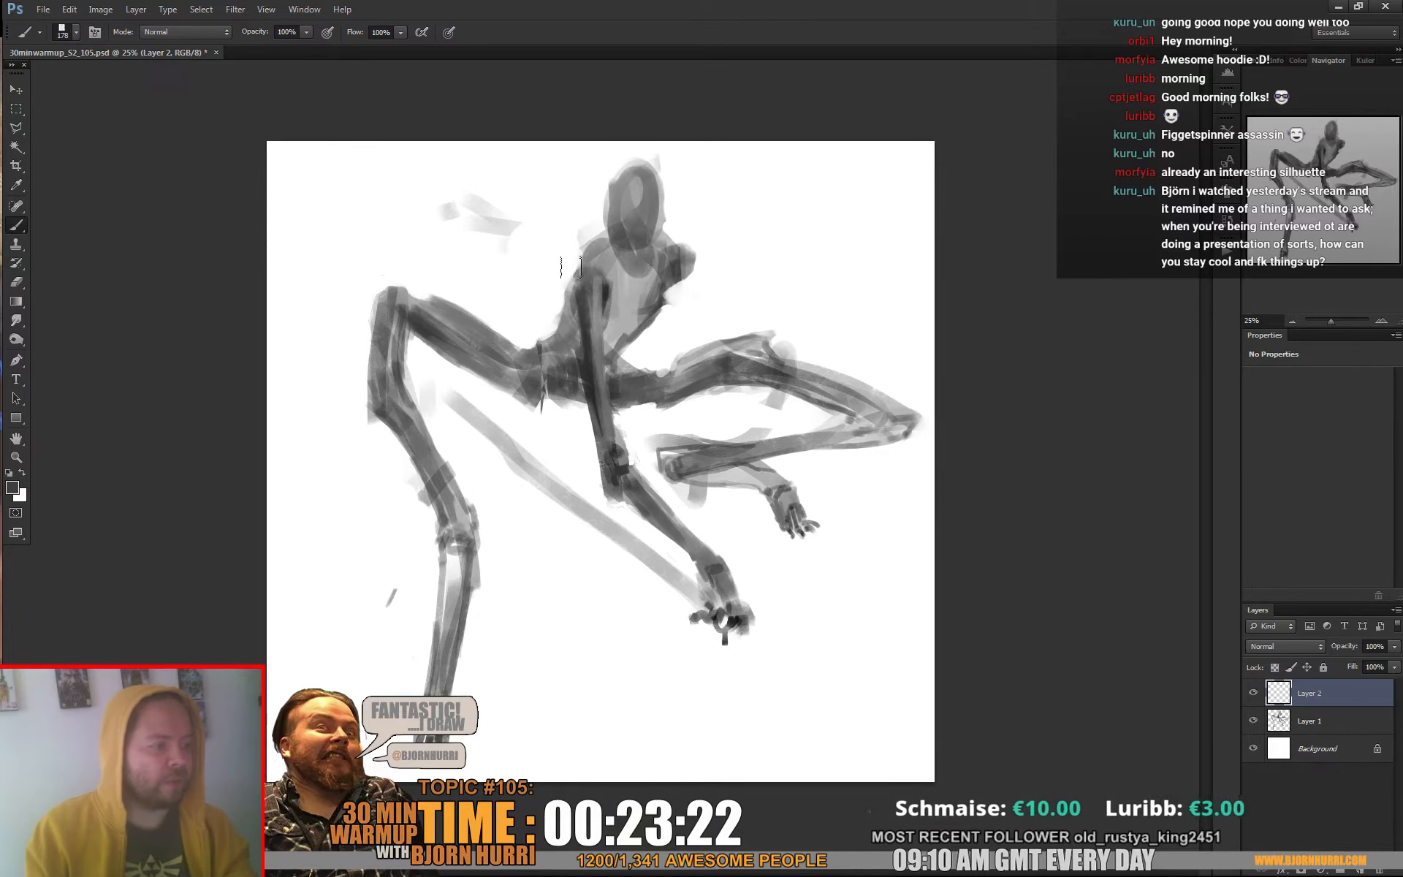
{"action": "left_click_drag", "start_coordinate": [571, 266], "coordinate": [485, 280]}
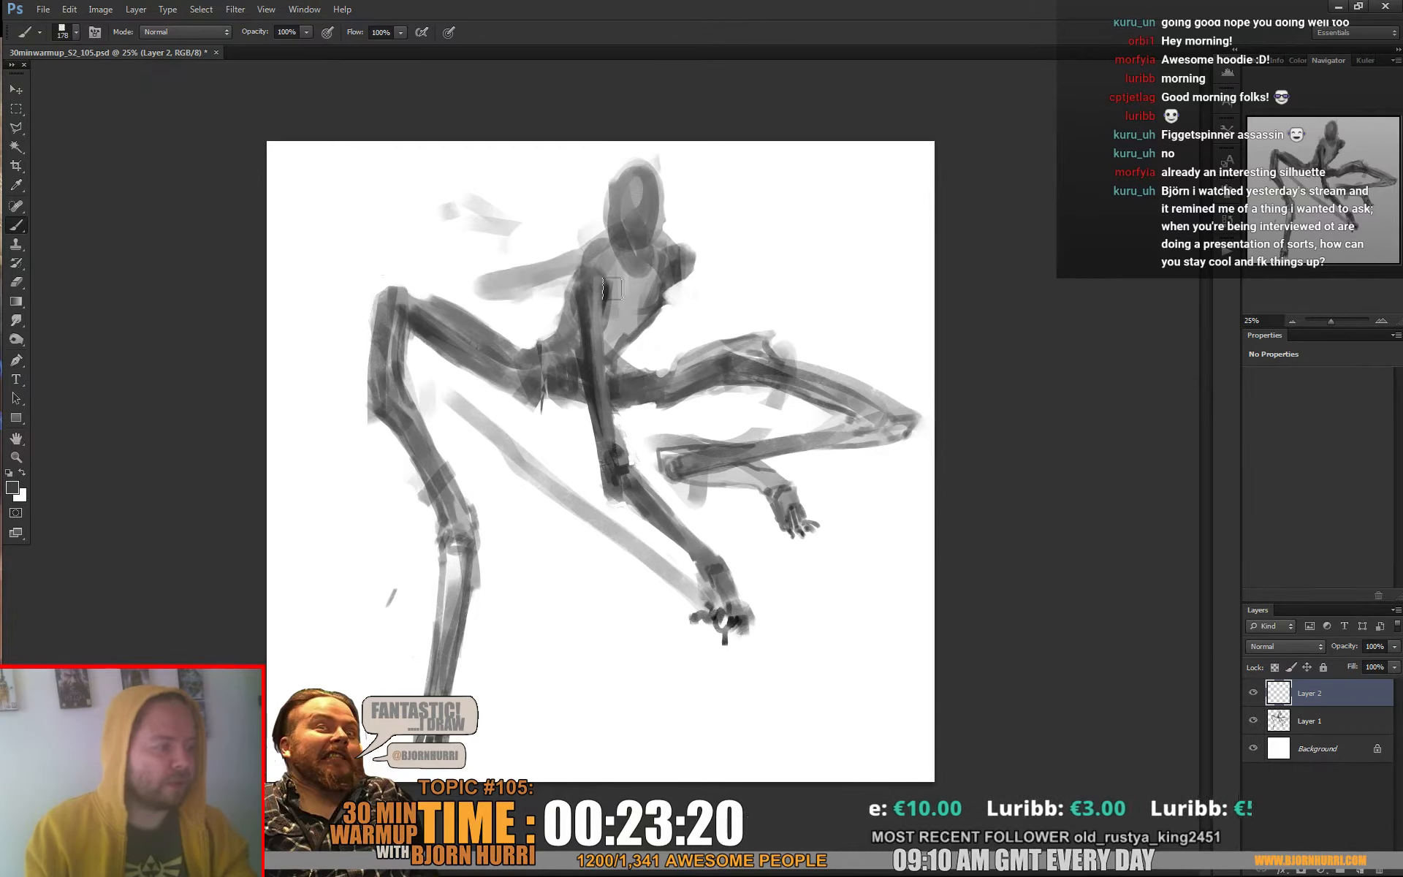
{"action": "mouse_move", "coordinate": [668, 293]}
{"action": "left_mouse_down"}
{"action": "mouse_move", "coordinate": [797, 293]}
{"action": "mouse_move", "coordinate": [757, 293]}
{"action": "mouse_move", "coordinate": [782, 306]}
{"action": "left_mouse_up"}
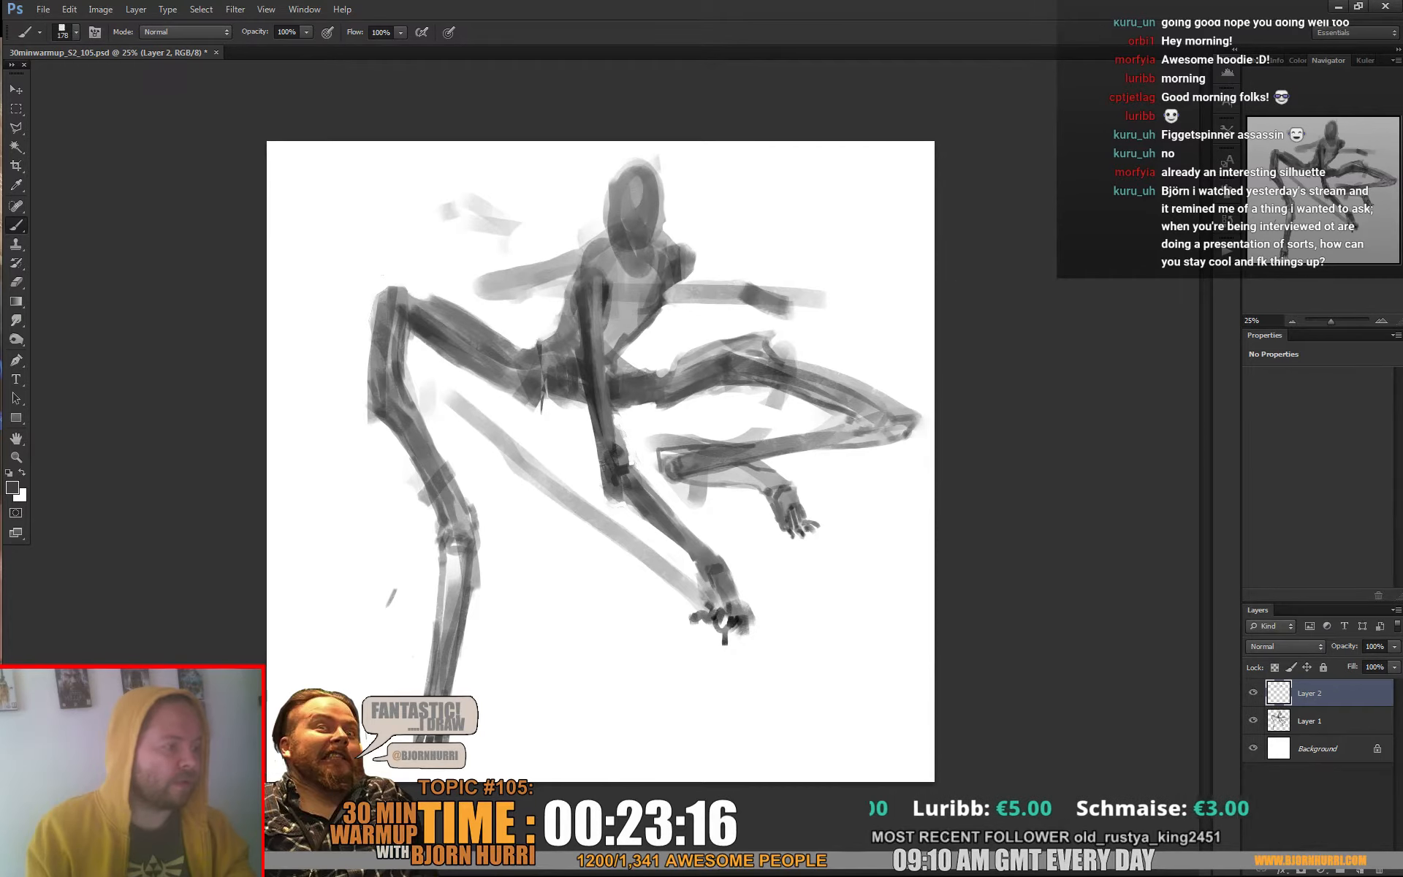
{"action": "key", "text": "e"}
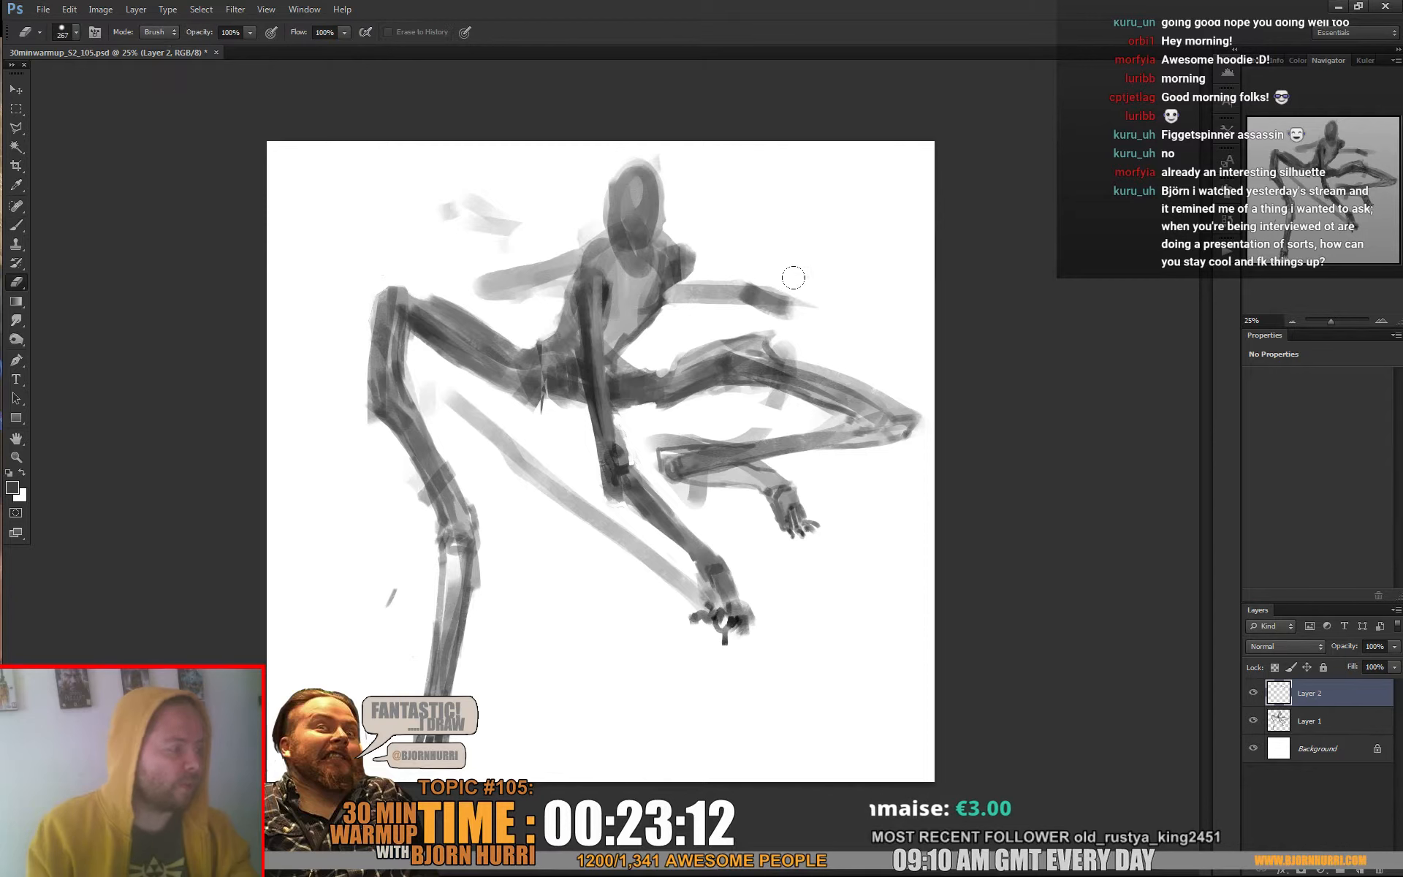
{"action": "left_click_drag", "start_coordinate": [792, 279], "coordinate": [807, 304]}
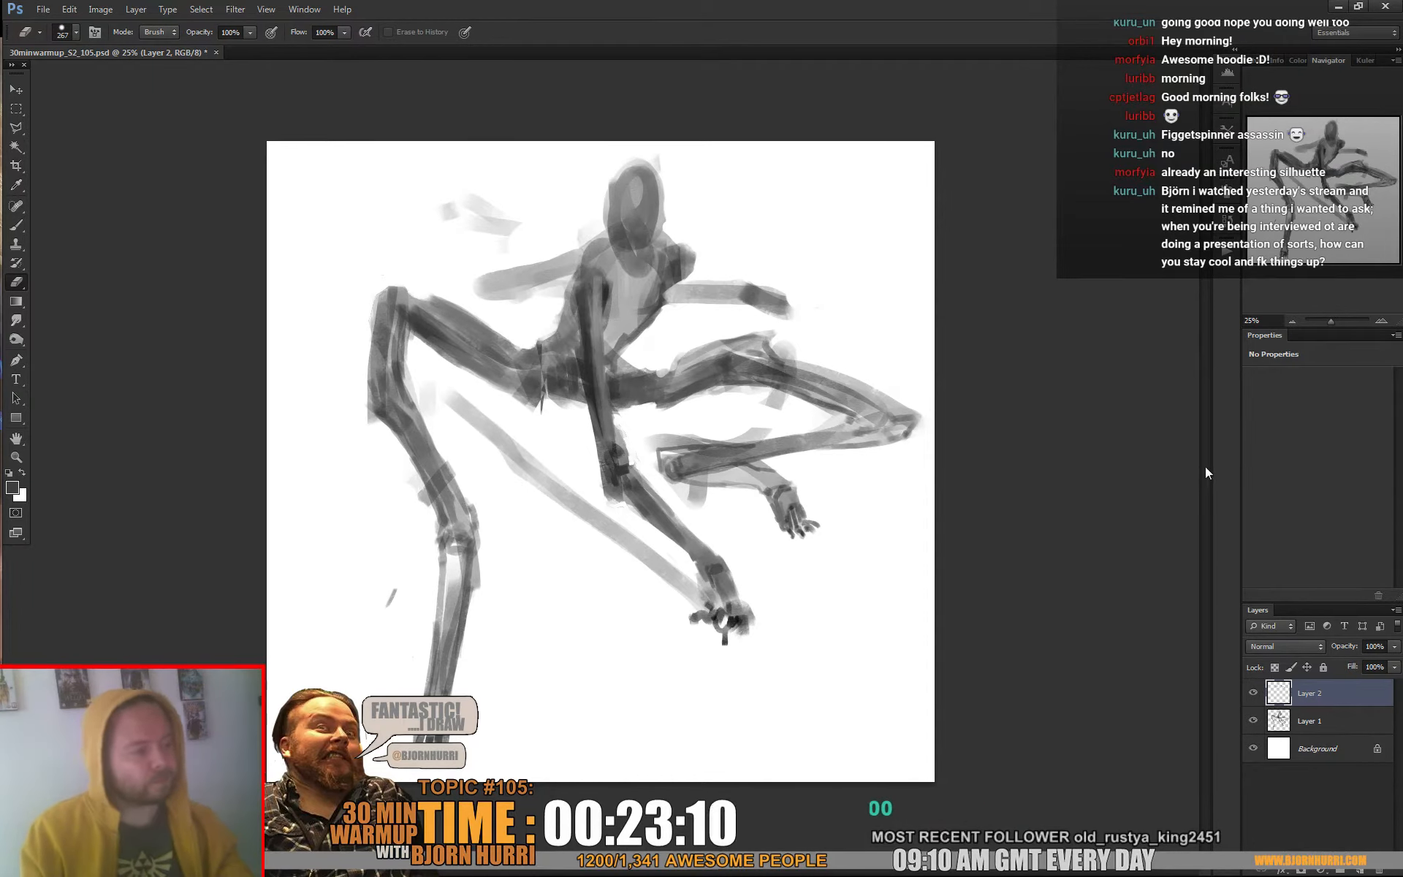
Add a new layer and paint a long, angled staff from the right-hand arm's end down past the supporting forearm with a smaller brush
{"action": "key", "text": "b"}
{"action": "key", "text": "ctrl+shift+alt+n"}
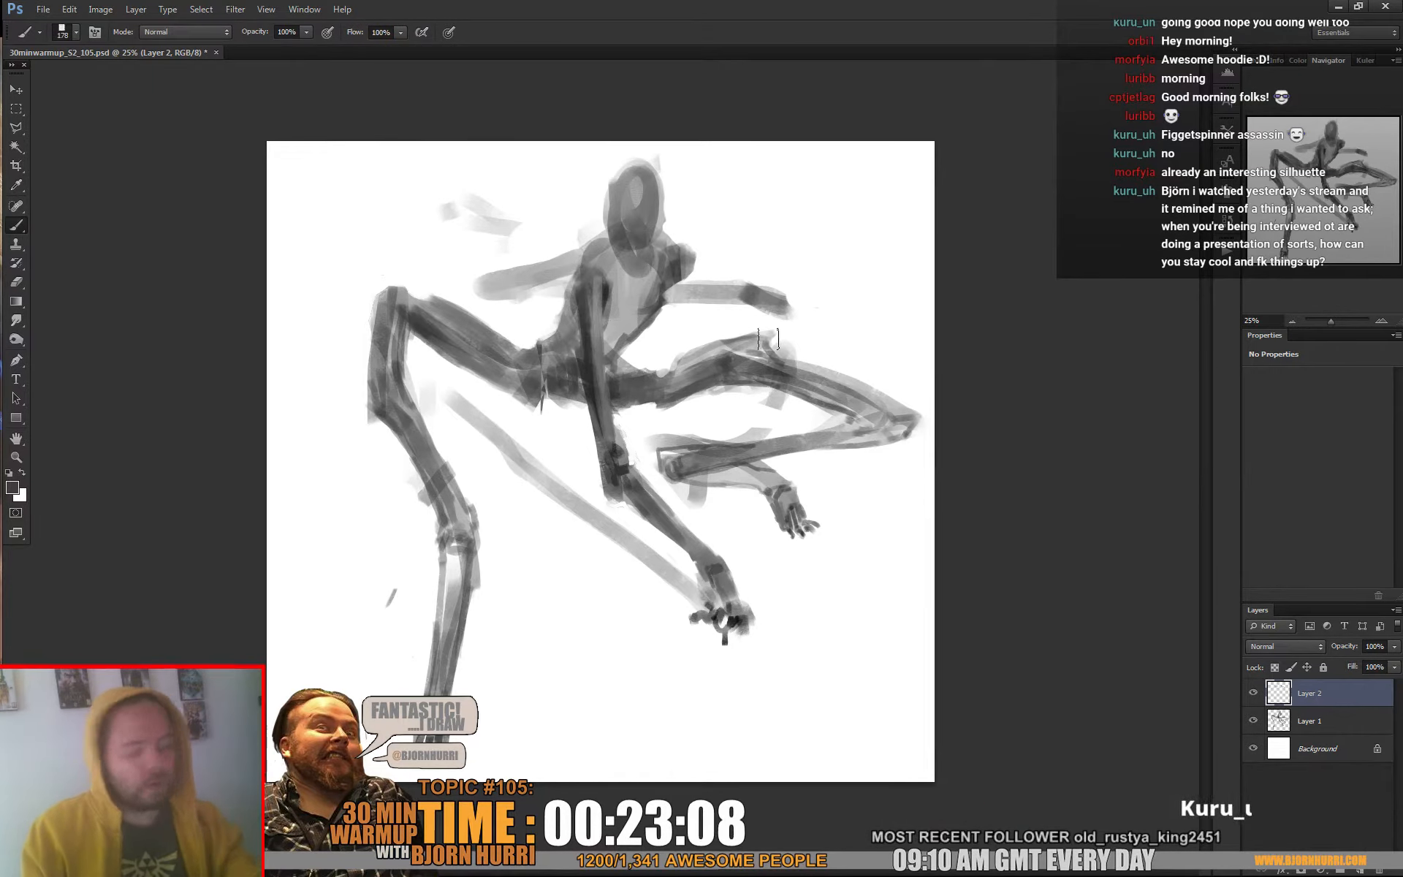
{"action": "right_click", "coordinate": [879, 320]}
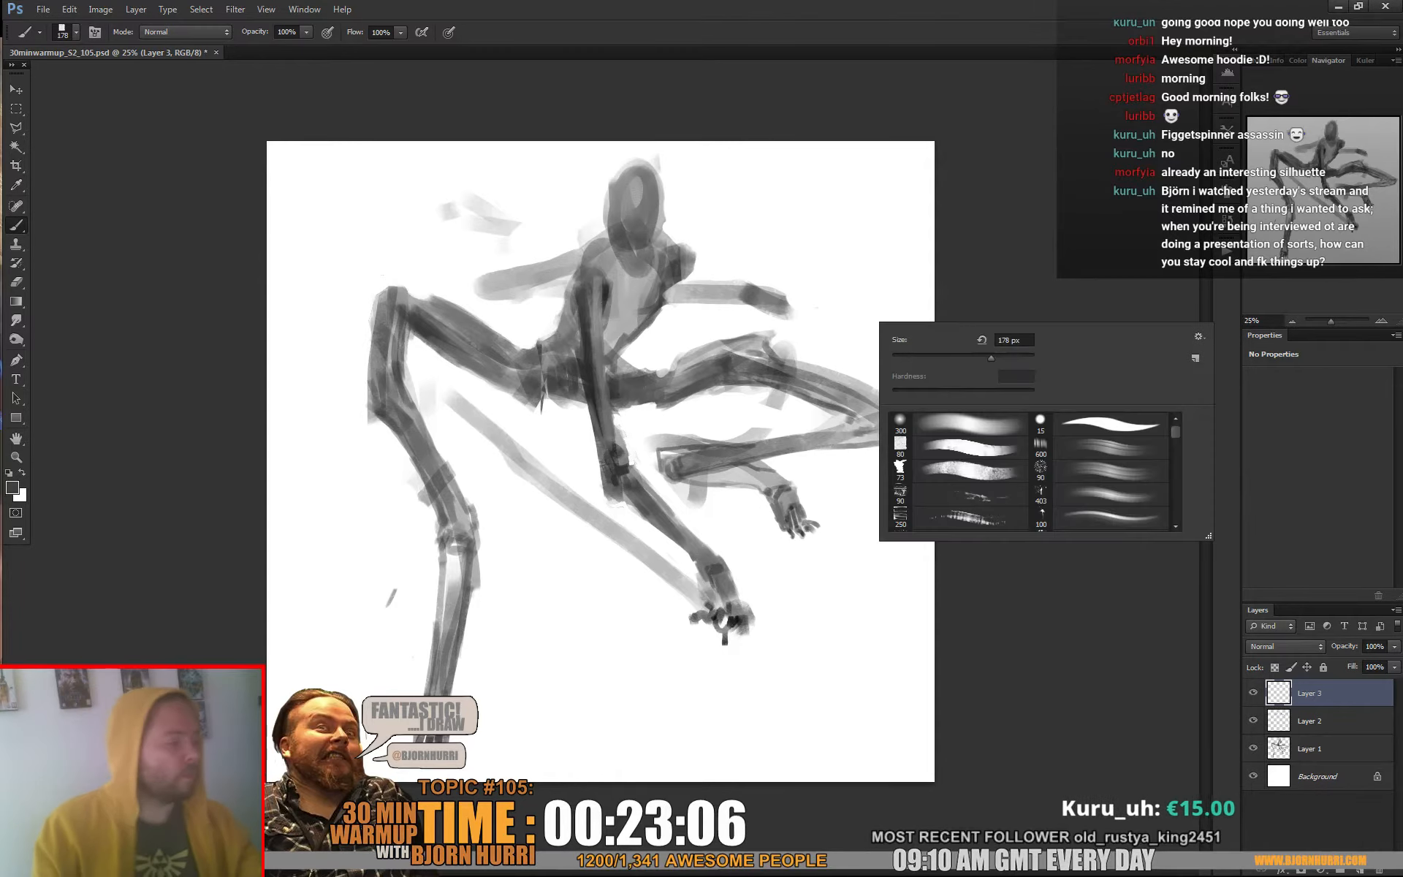
{"action": "left_click", "coordinate": [934, 358]}
{"action": "left_click", "coordinate": [756, 356]}
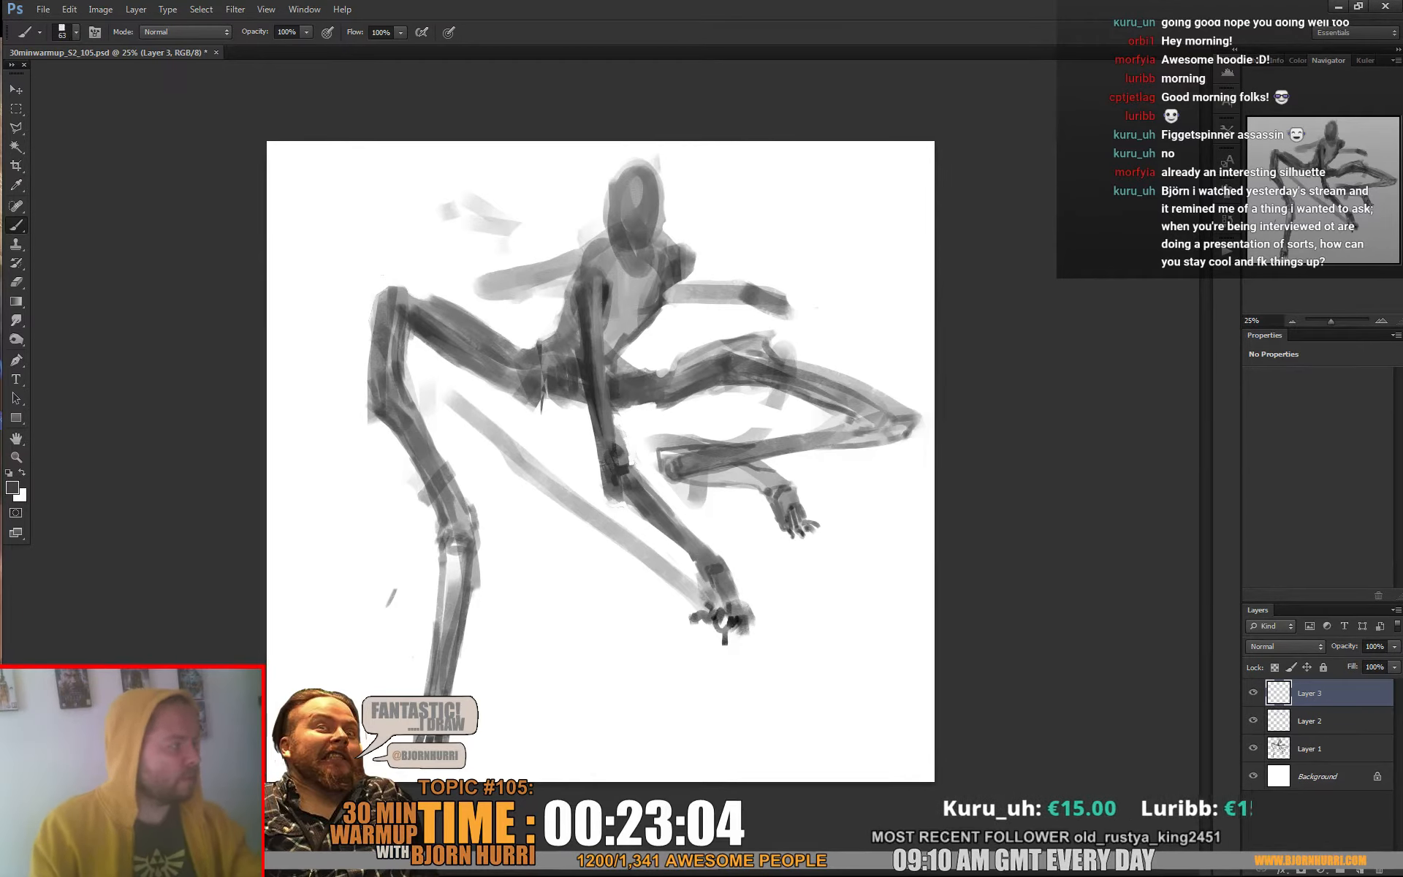
{"action": "mouse_move", "coordinate": [778, 281]}
{"action": "left_mouse_down"}
{"action": "mouse_move", "coordinate": [674, 467]}
{"action": "mouse_move", "coordinate": [619, 527]}
{"action": "mouse_move", "coordinate": [563, 548]}
{"action": "left_mouse_up"}
{"action": "left_click_drag", "start_coordinate": [650, 482], "coordinate": [698, 403]}
{"action": "mouse_move", "coordinate": [769, 308]}
{"action": "left_mouse_down"}
{"action": "mouse_move", "coordinate": [698, 440]}
{"action": "mouse_move", "coordinate": [559, 547]}
{"action": "left_mouse_up"}
Erase the staff where it overlaps the supporting forearm and extend its upper end above the gripping hand
{"action": "key", "text": "e"}
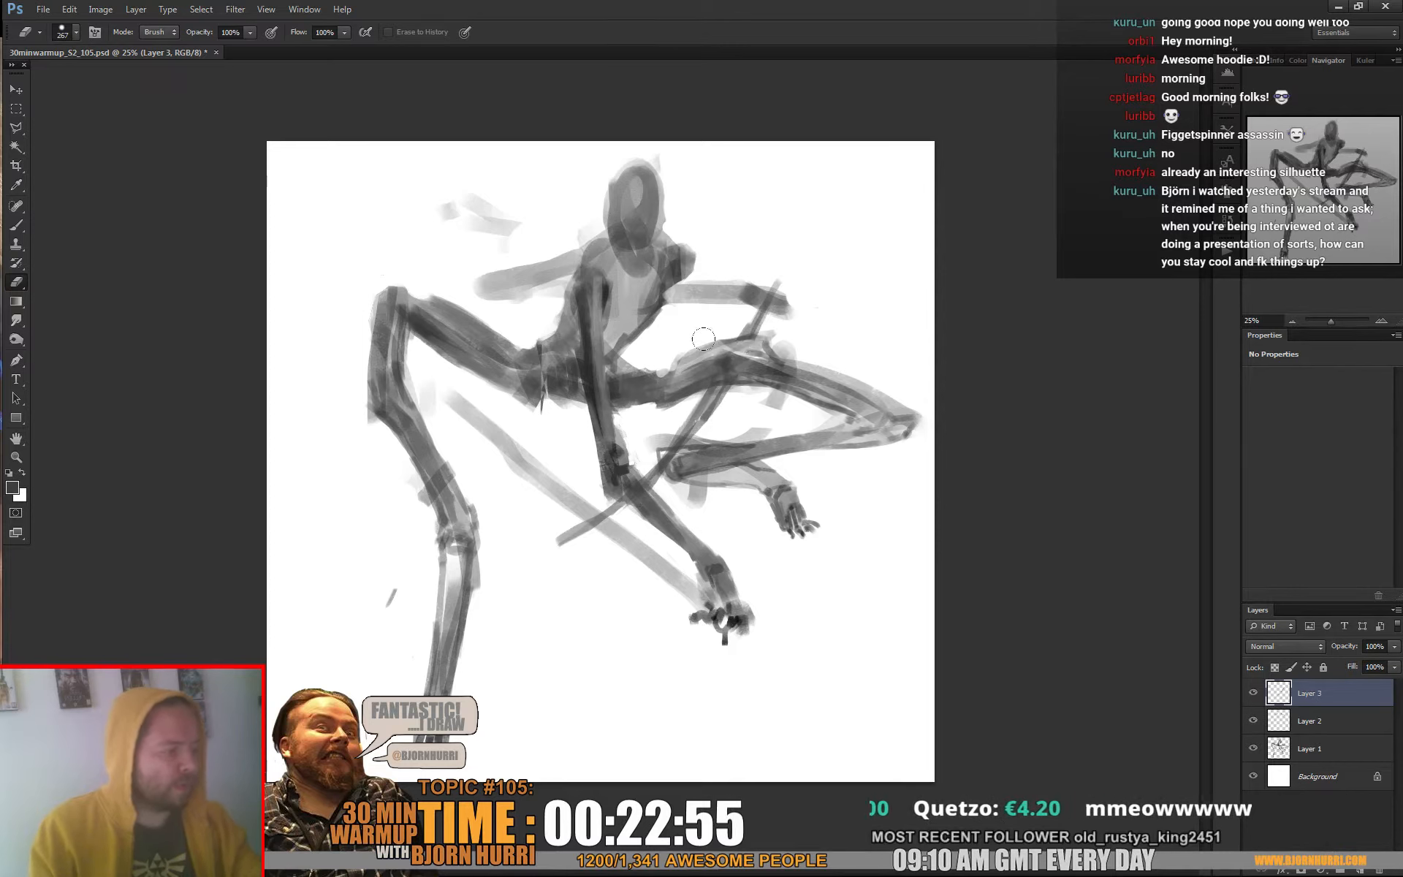
{"action": "left_click_drag", "start_coordinate": [630, 489], "coordinate": [641, 483]}
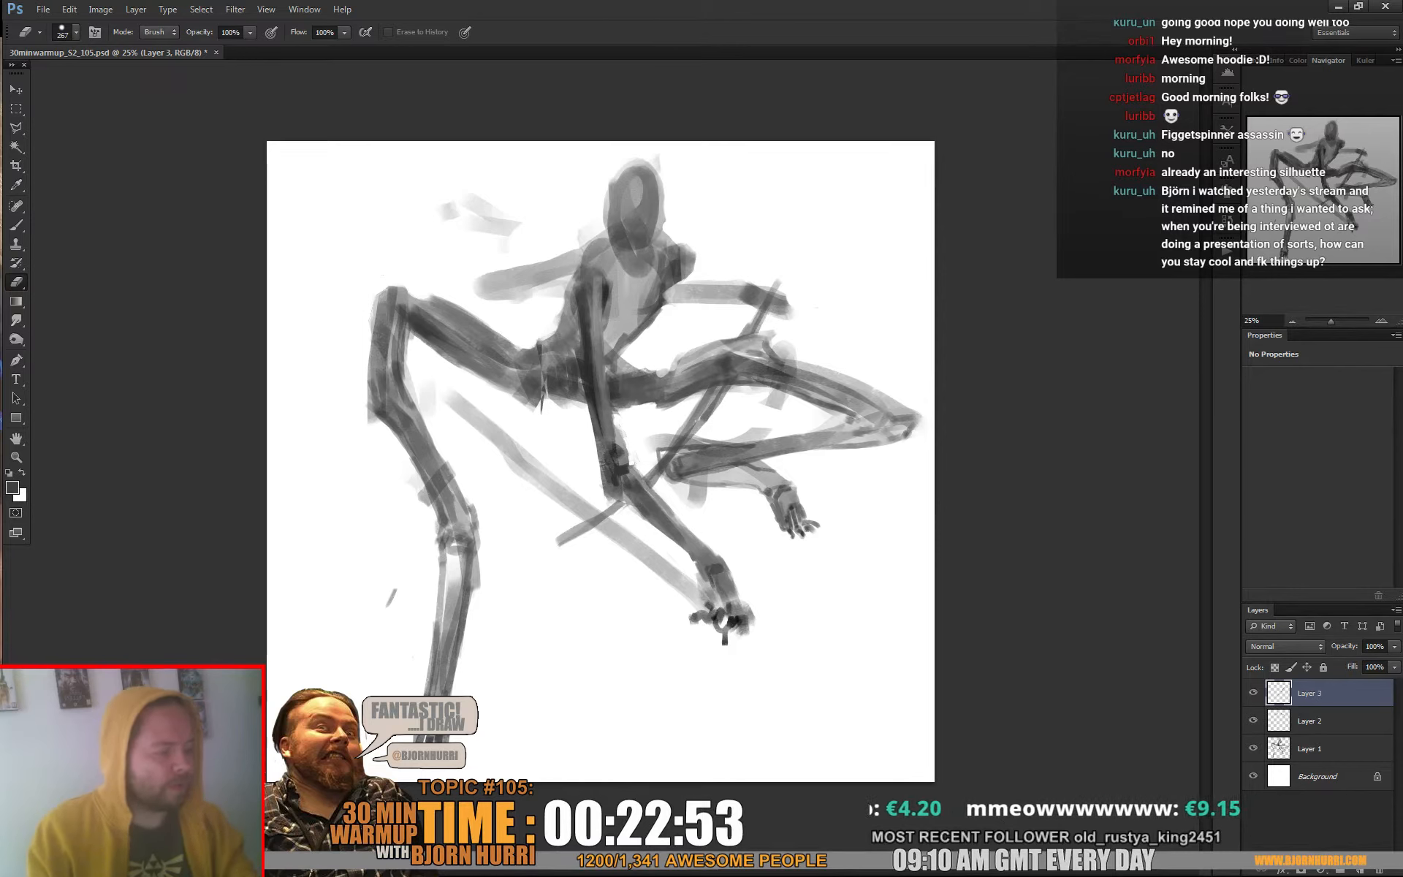
{"action": "key", "text": "b"}
{"action": "left_click_drag", "start_coordinate": [787, 264], "coordinate": [782, 298]}
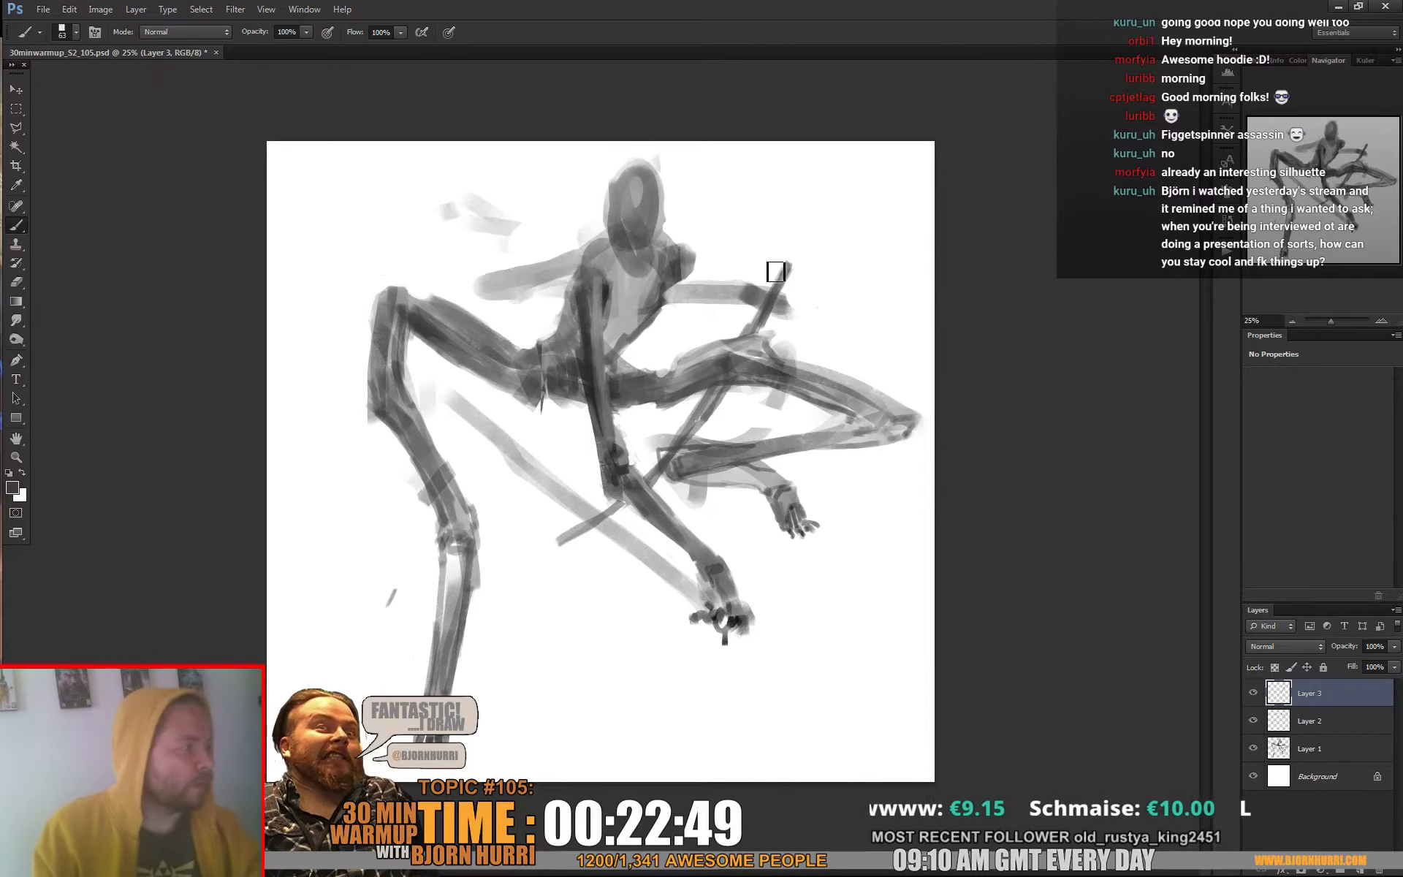
Erase the excess of the right-hand arm around the staff on Layer 2
{"action": "key", "text": "e"}
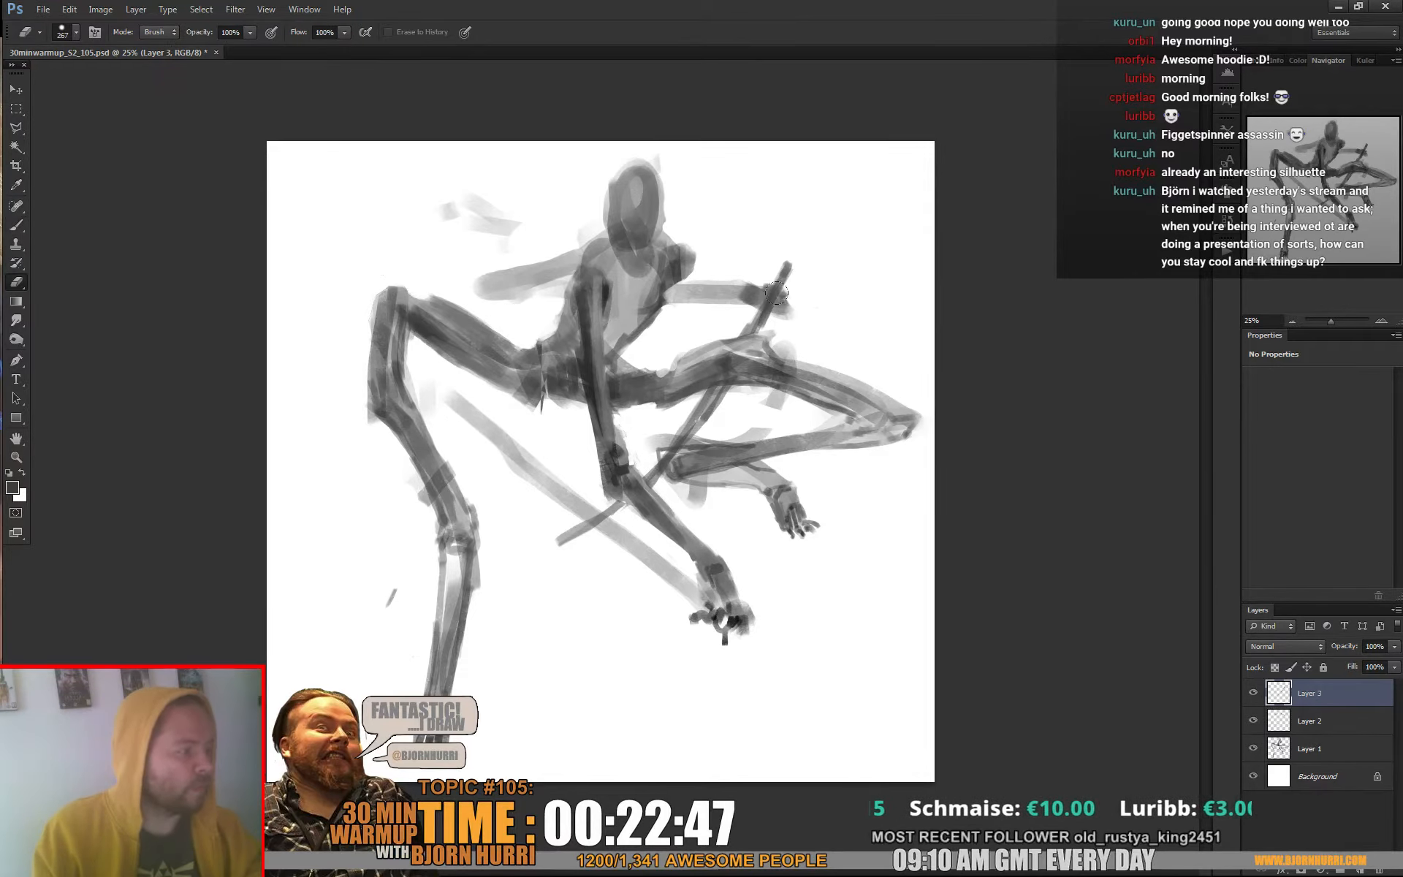
{"action": "key", "text": "alt+bracketleft"}
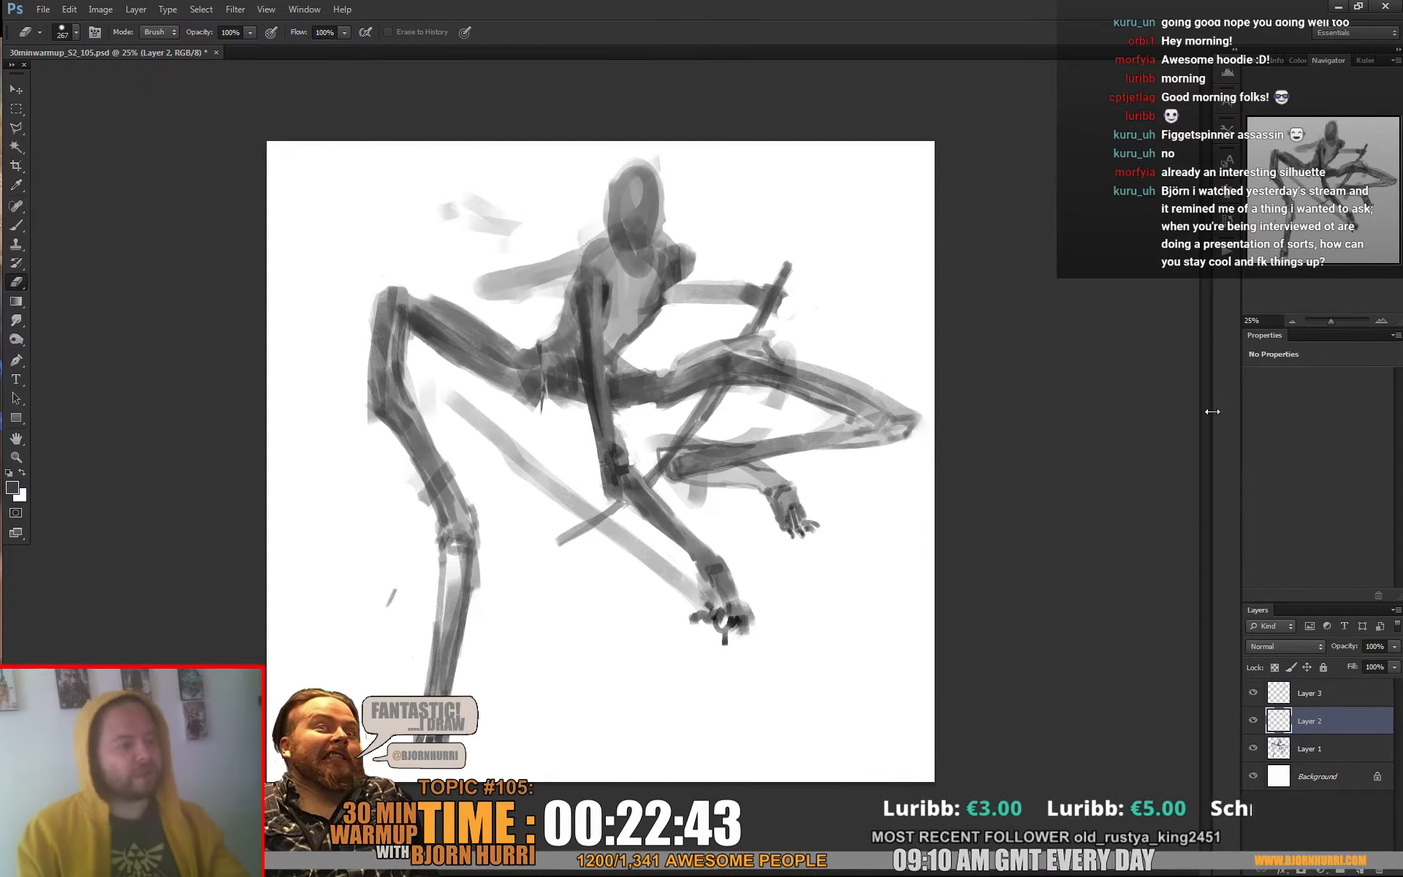
{"action": "key", "text": "alt+bracketright"}
{"action": "key", "text": "b"}
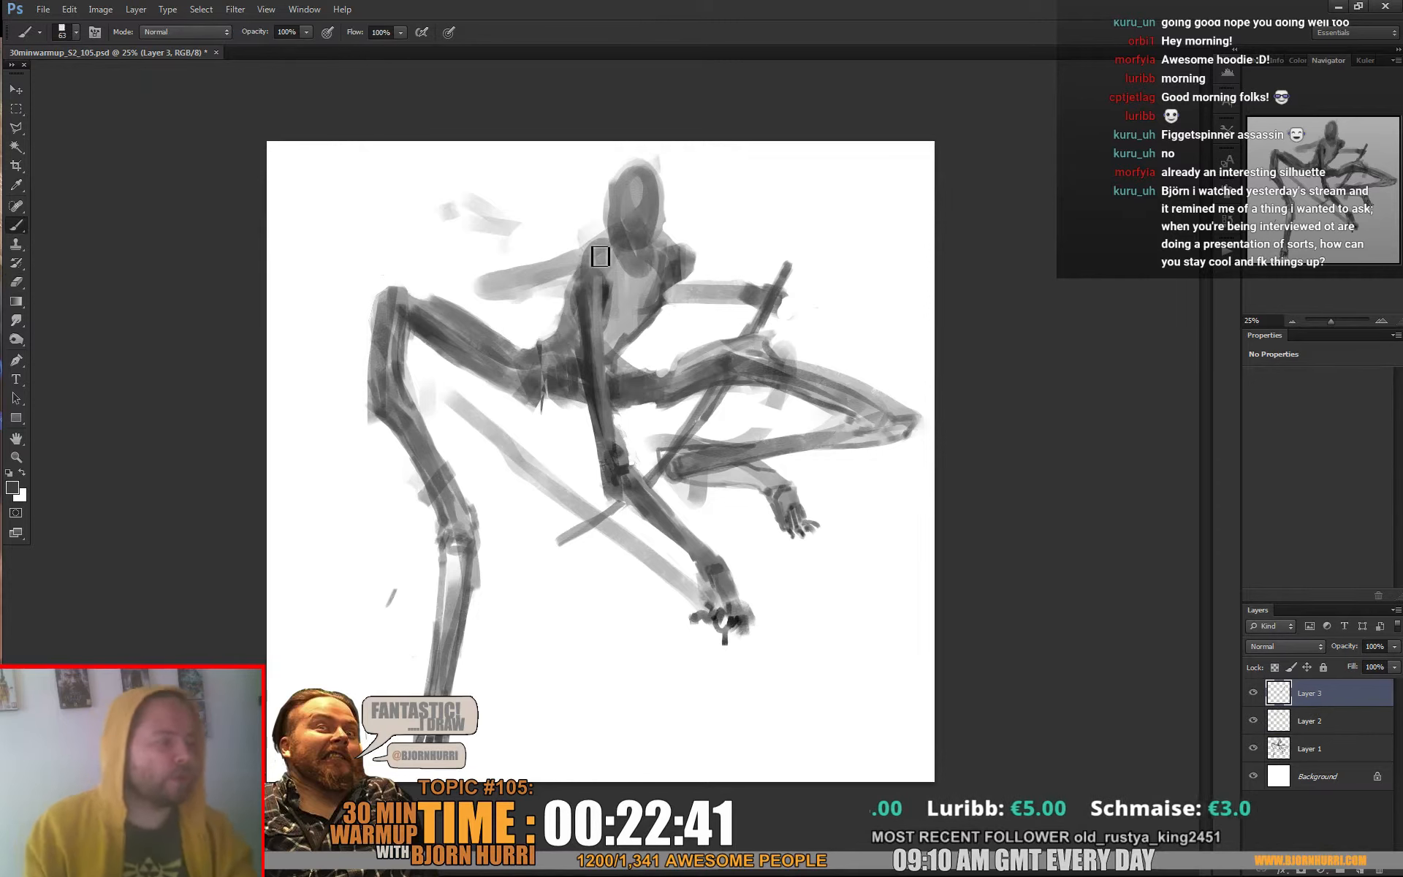
Darken the raised left-hand arm on Layer 2 and define its elbow and edges with a 32 px brush
{"action": "key", "text": "alt+bracketleft"}
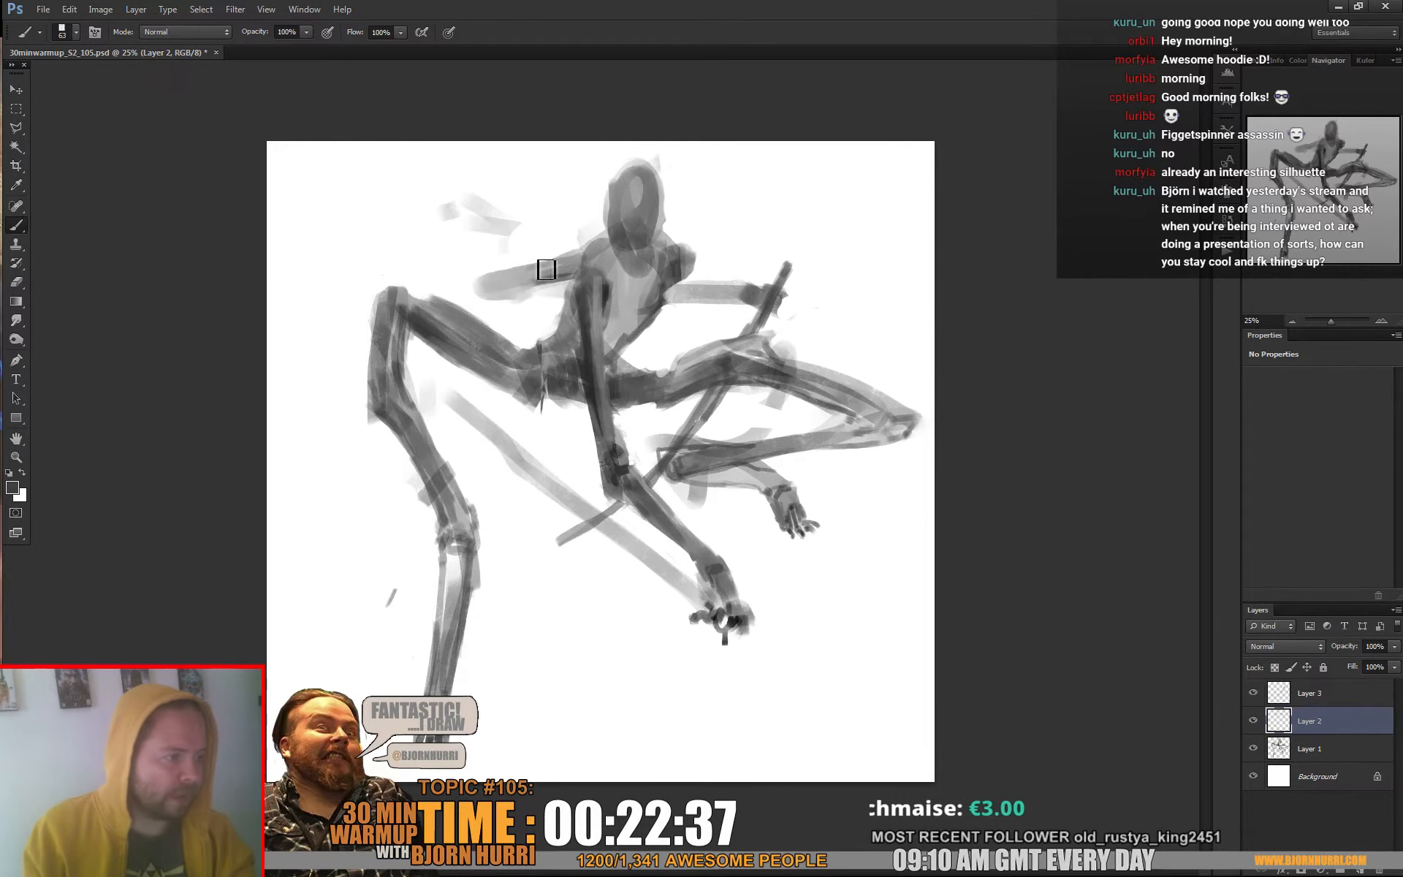
{"action": "left_click_drag", "start_coordinate": [522, 274], "coordinate": [542, 268]}
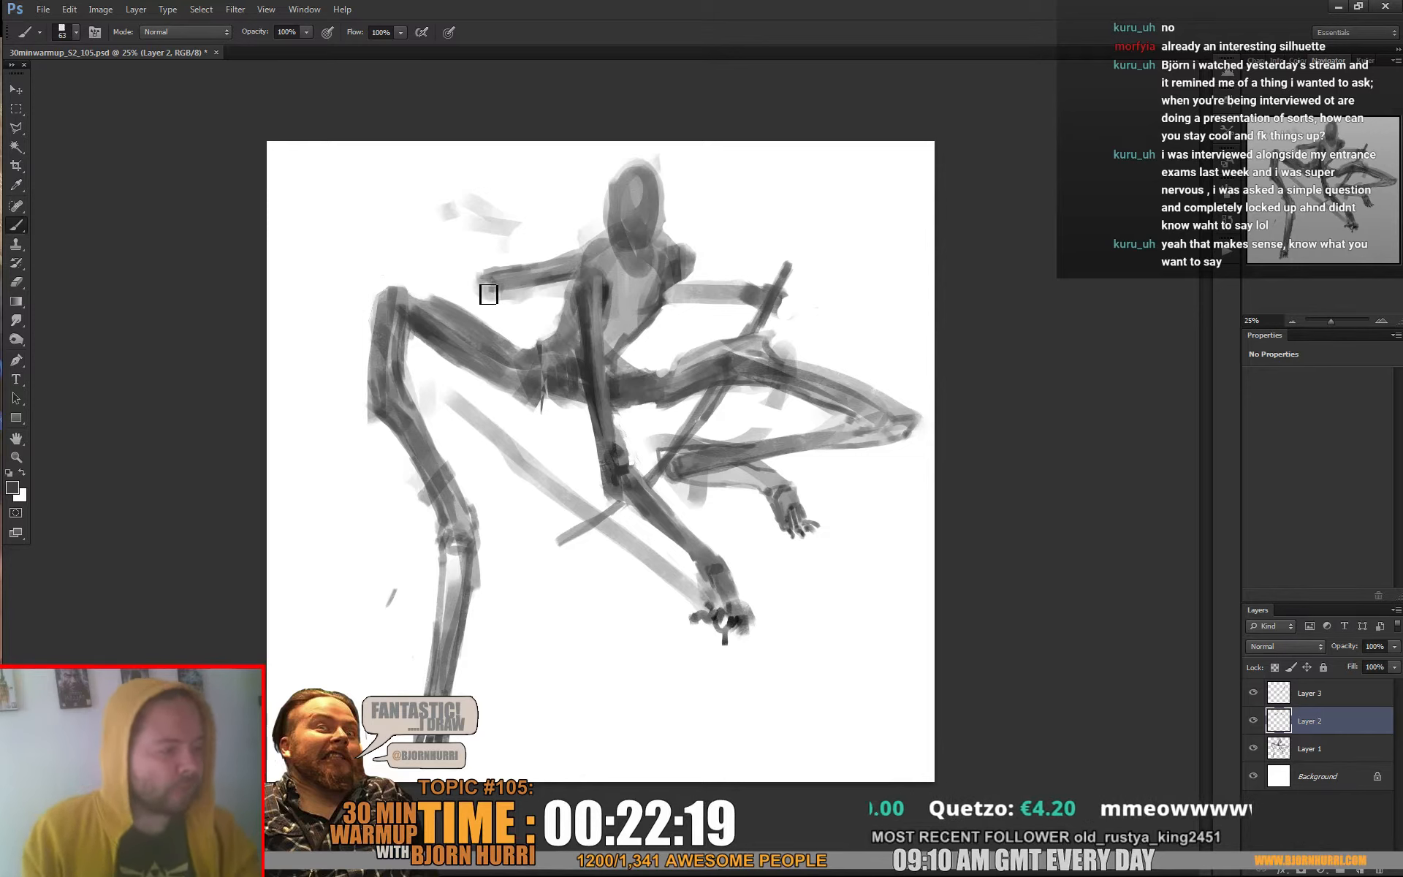
{"action": "right_click", "coordinate": [496, 289]}
{"action": "key", "text": "Return"}
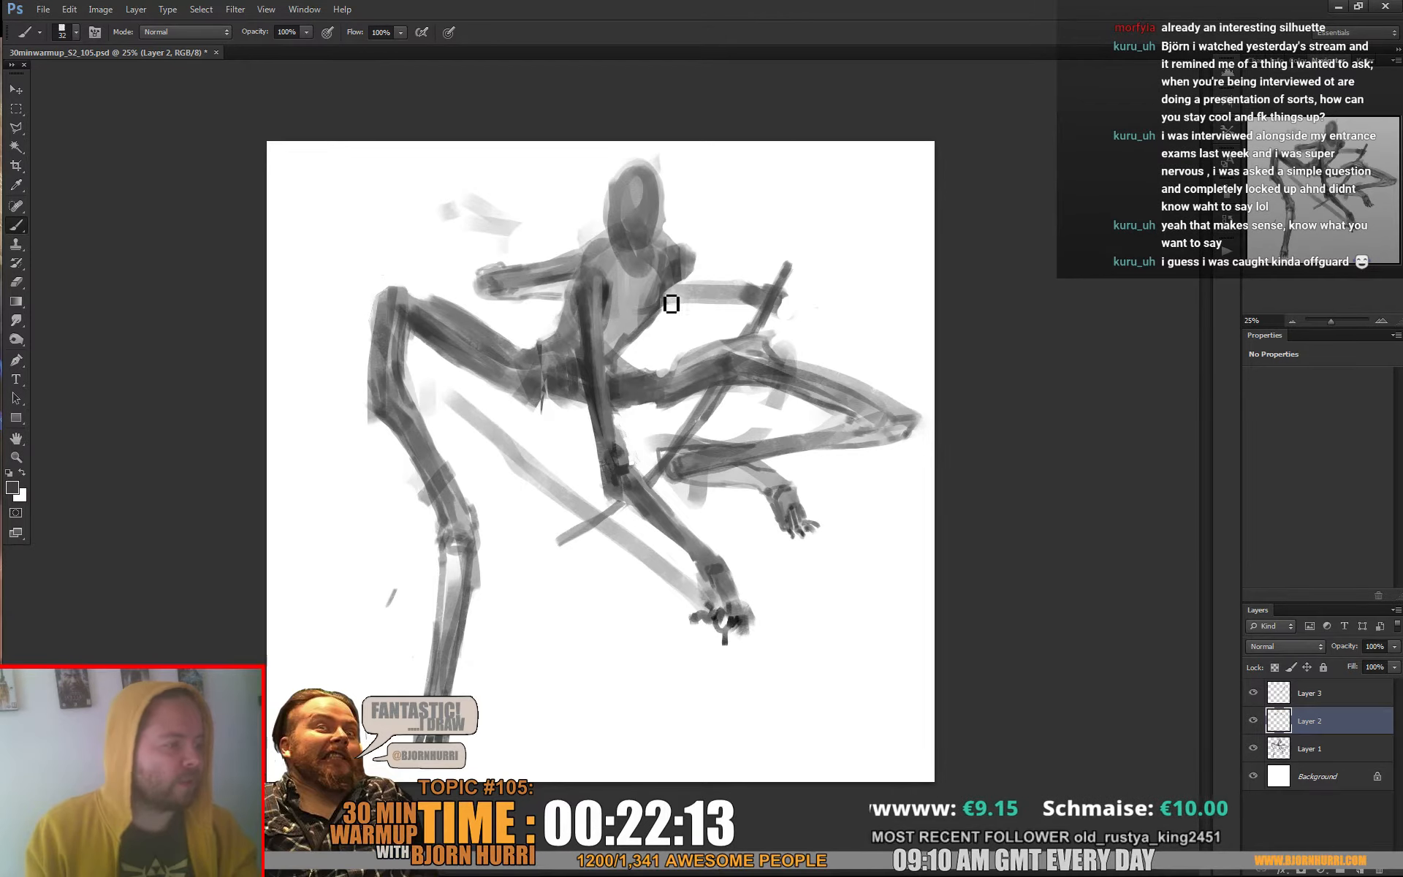
Reshape the right-hand shoulder's outline by alternating the eraser and a 47 px brush
{"action": "right_click", "coordinate": [756, 301]}
{"action": "key", "text": "Return"}
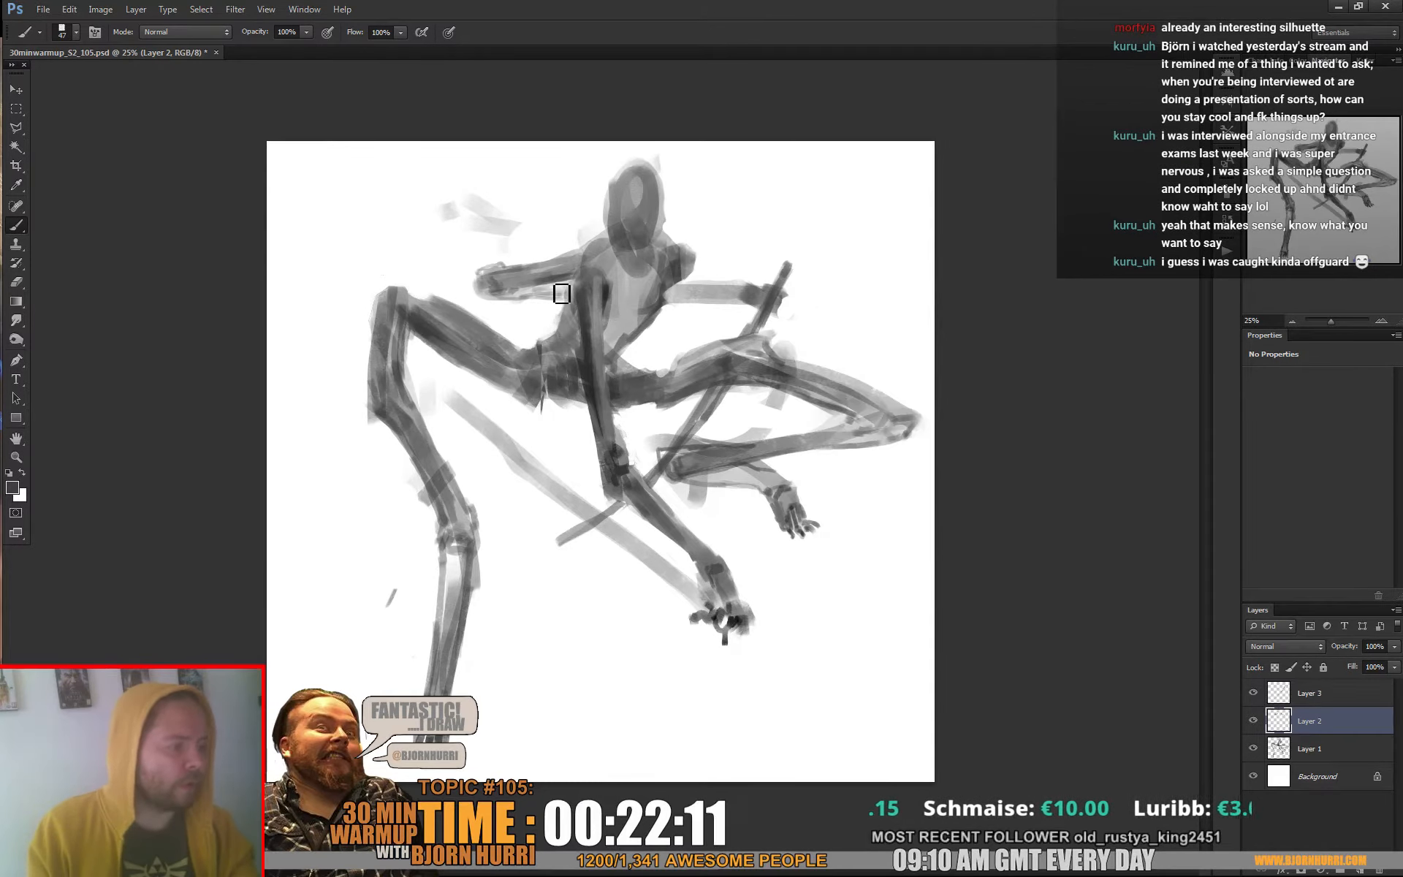
{"action": "key", "text": "e"}
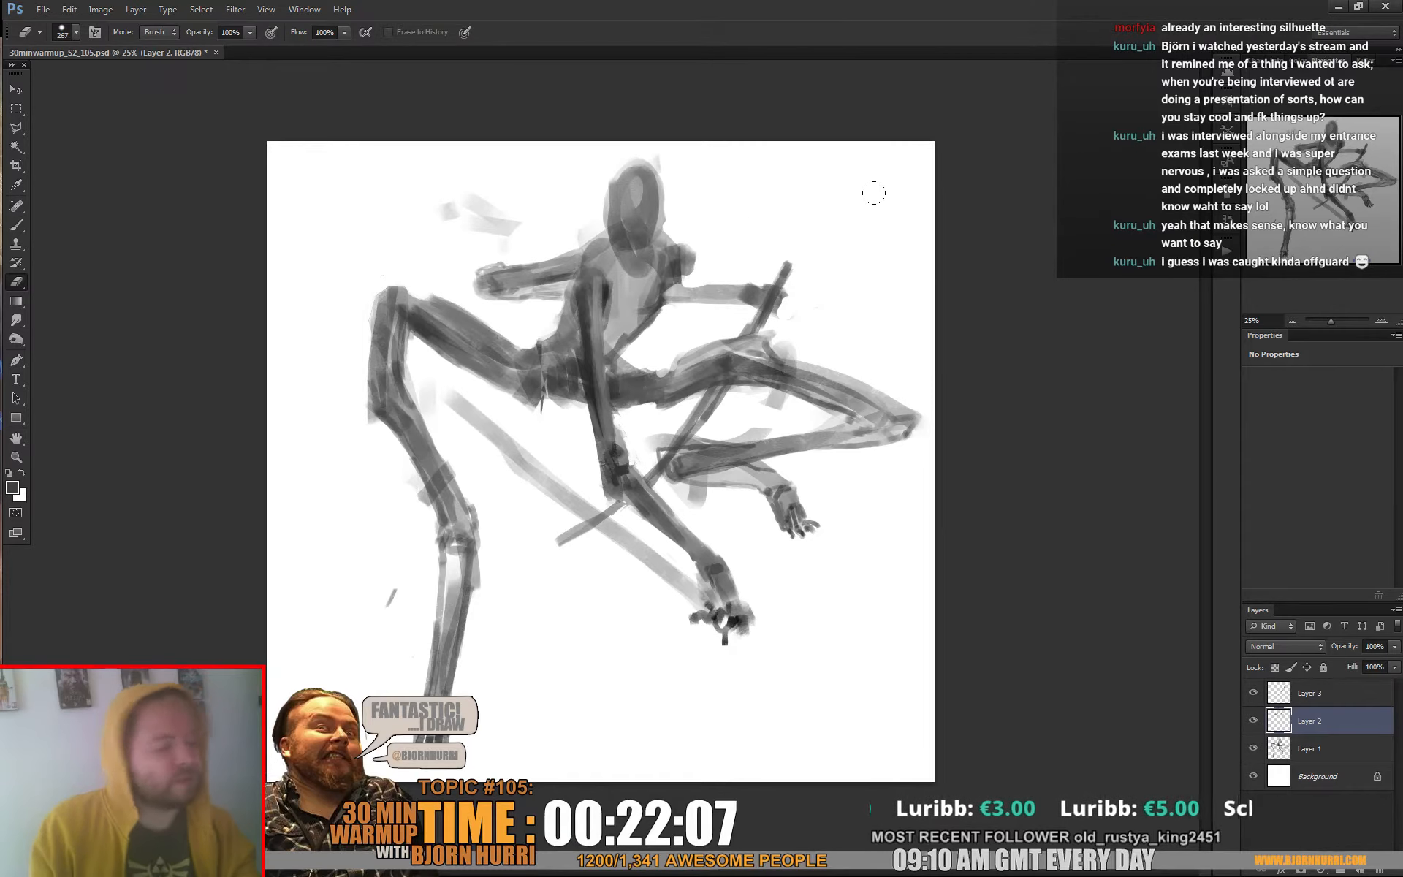
{"action": "key", "text": "b"}
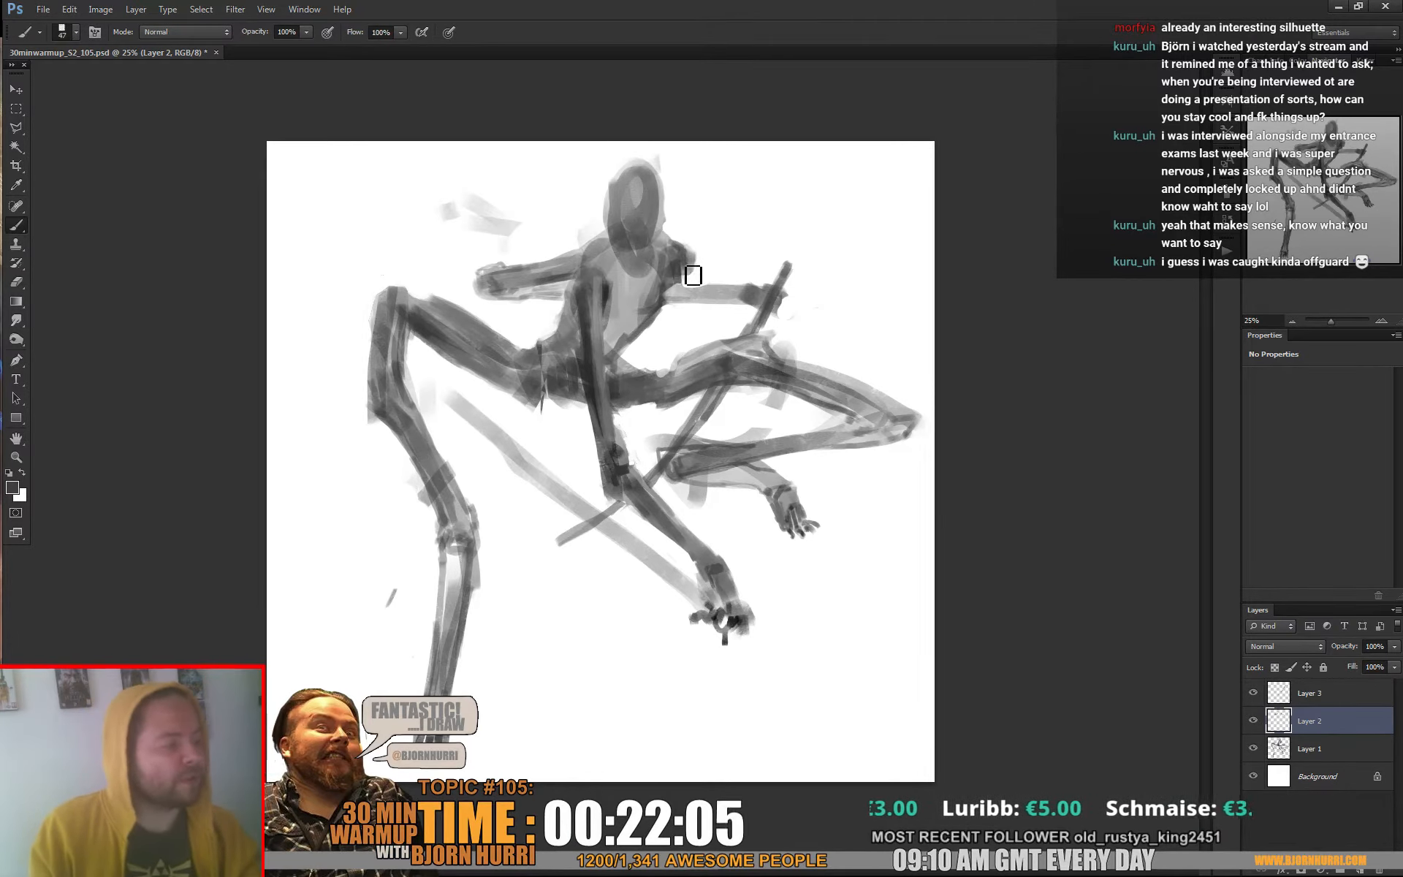
{"action": "key", "text": "e"}
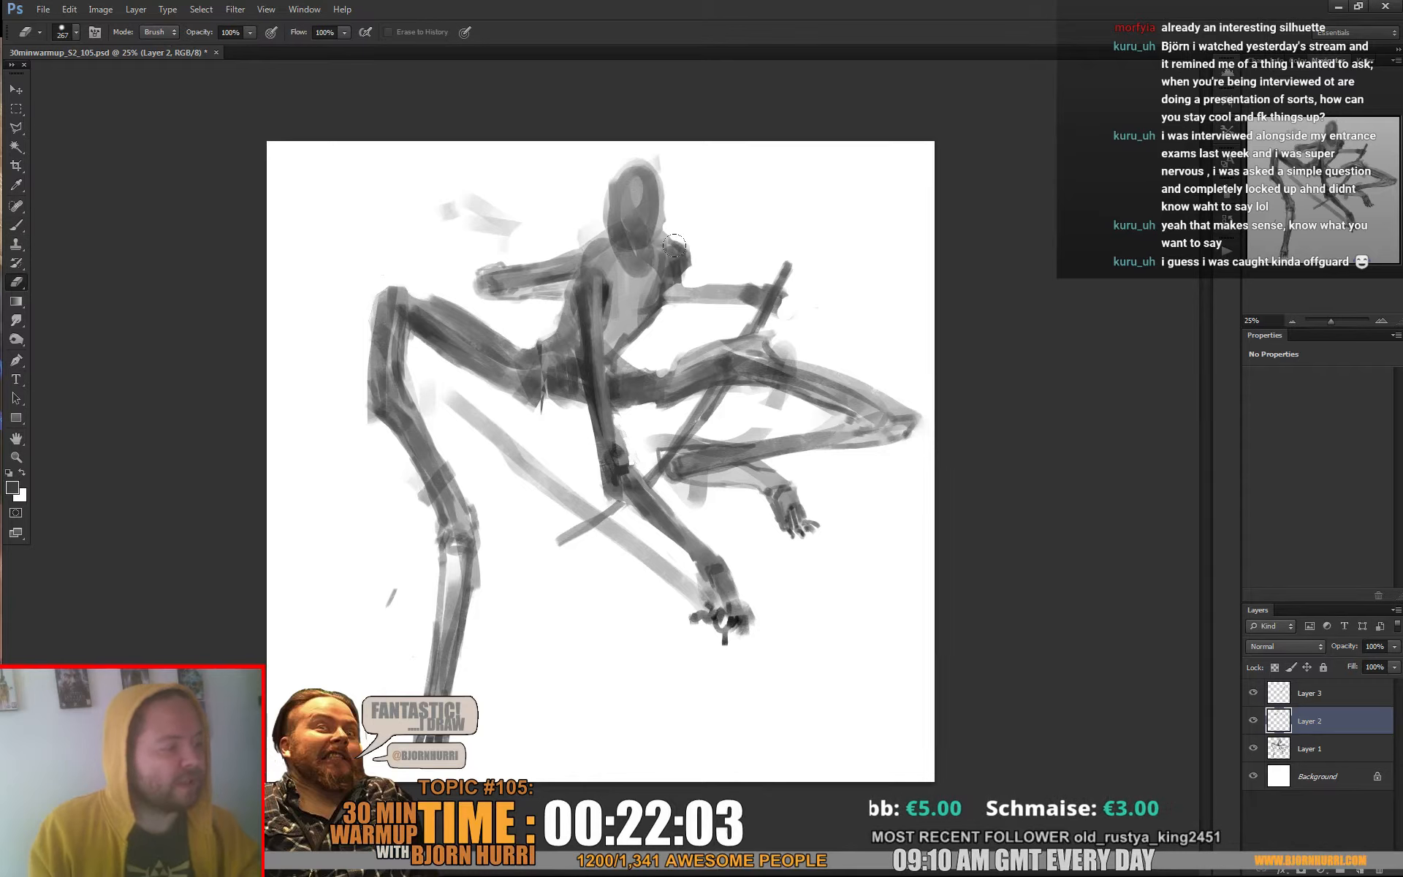
{"action": "key", "text": "b"}
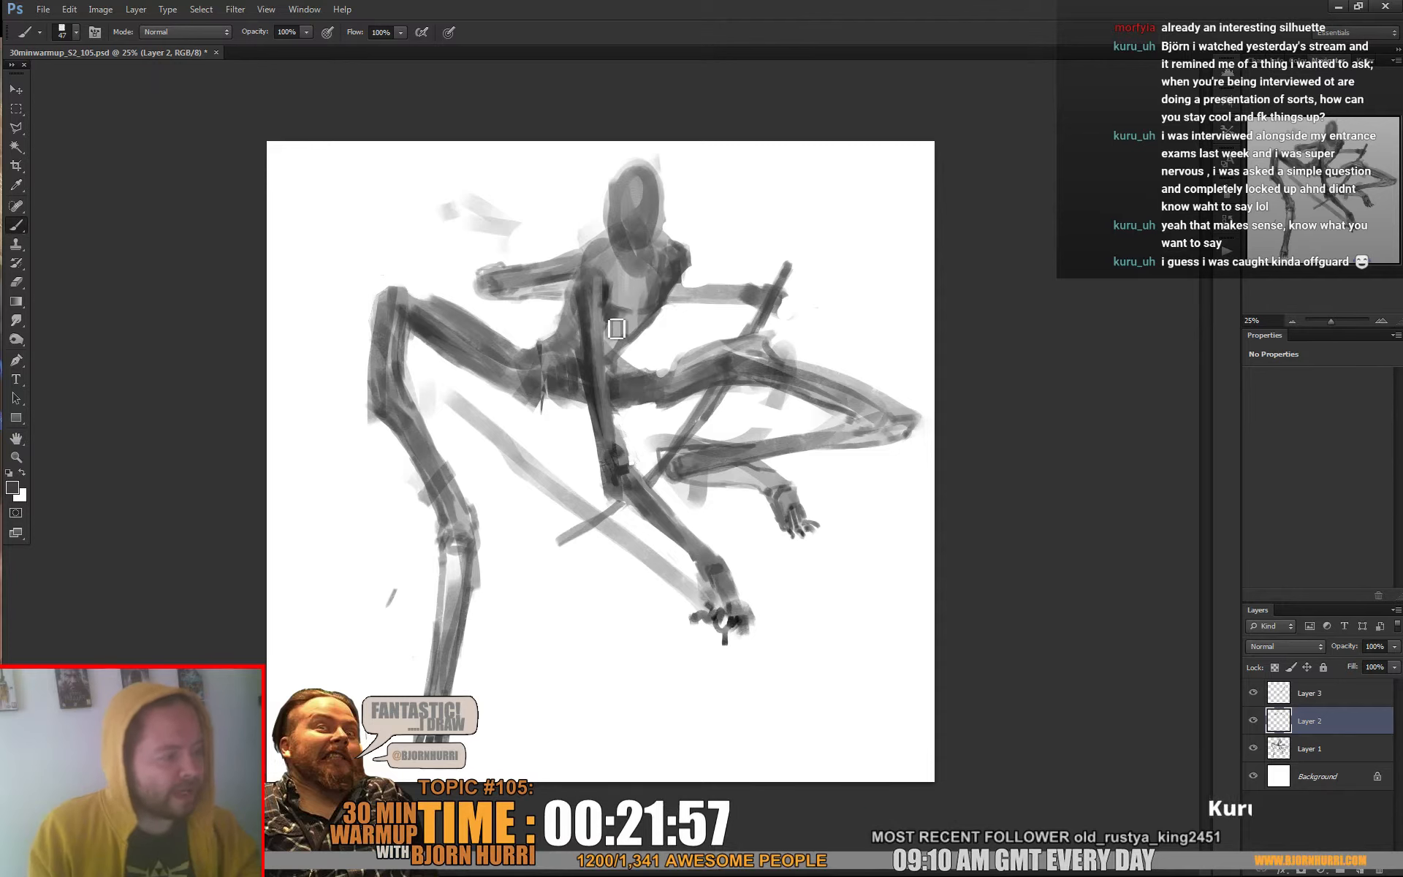
Shade the neck and chest with sampled greys, and refine the right-hand arm where it meets the shoulder
{"action": "left_click", "coordinate": [606, 292], "text": "alt"}
{"action": "mouse_move", "coordinate": [614, 323]}
{"action": "left_mouse_down"}
{"action": "mouse_move", "coordinate": [607, 272]}
{"action": "mouse_move", "coordinate": [626, 269]}
{"action": "left_mouse_up"}
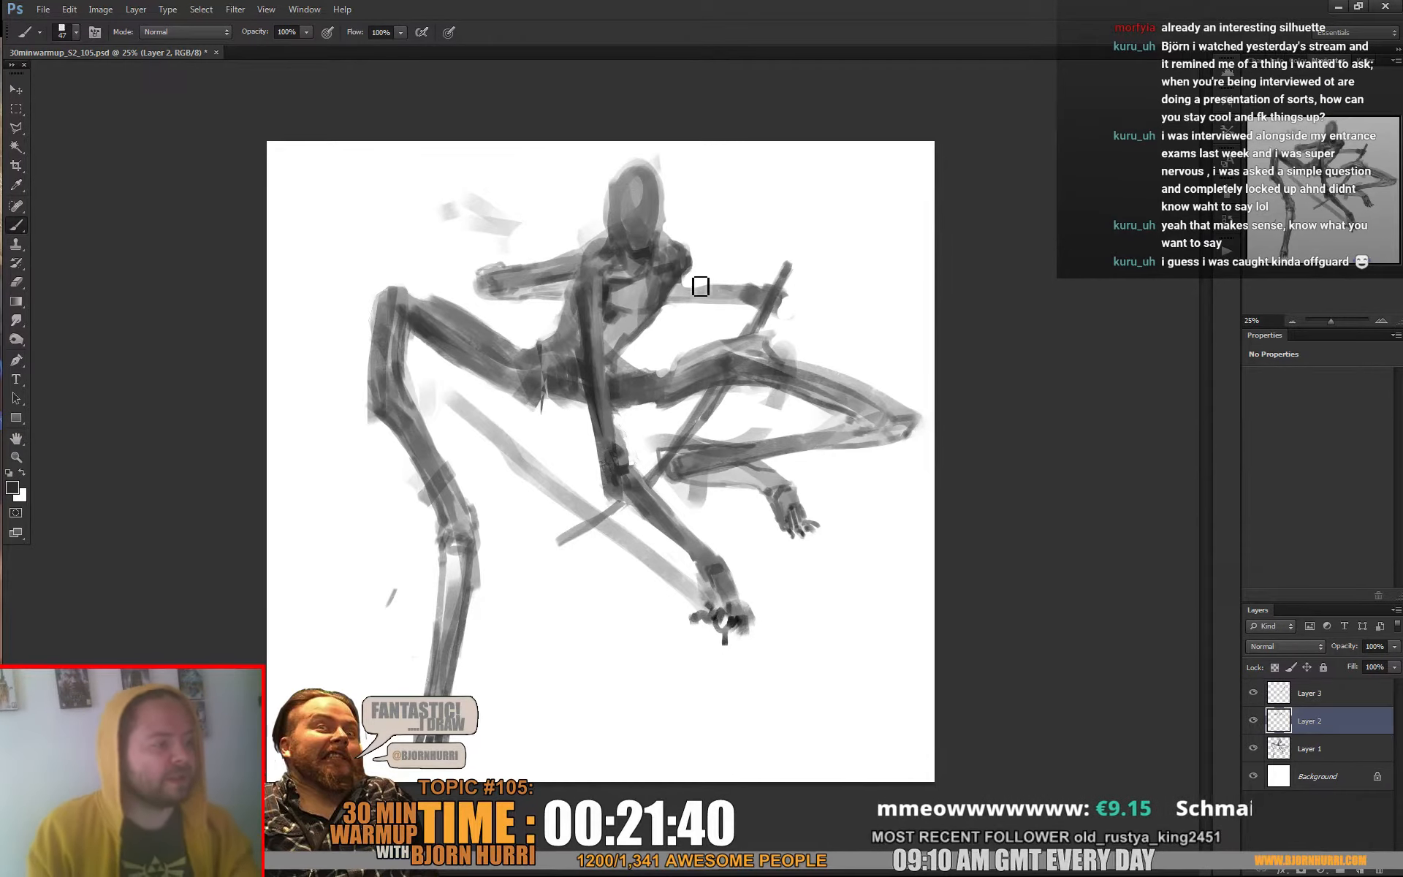
{"action": "key", "text": "x"}
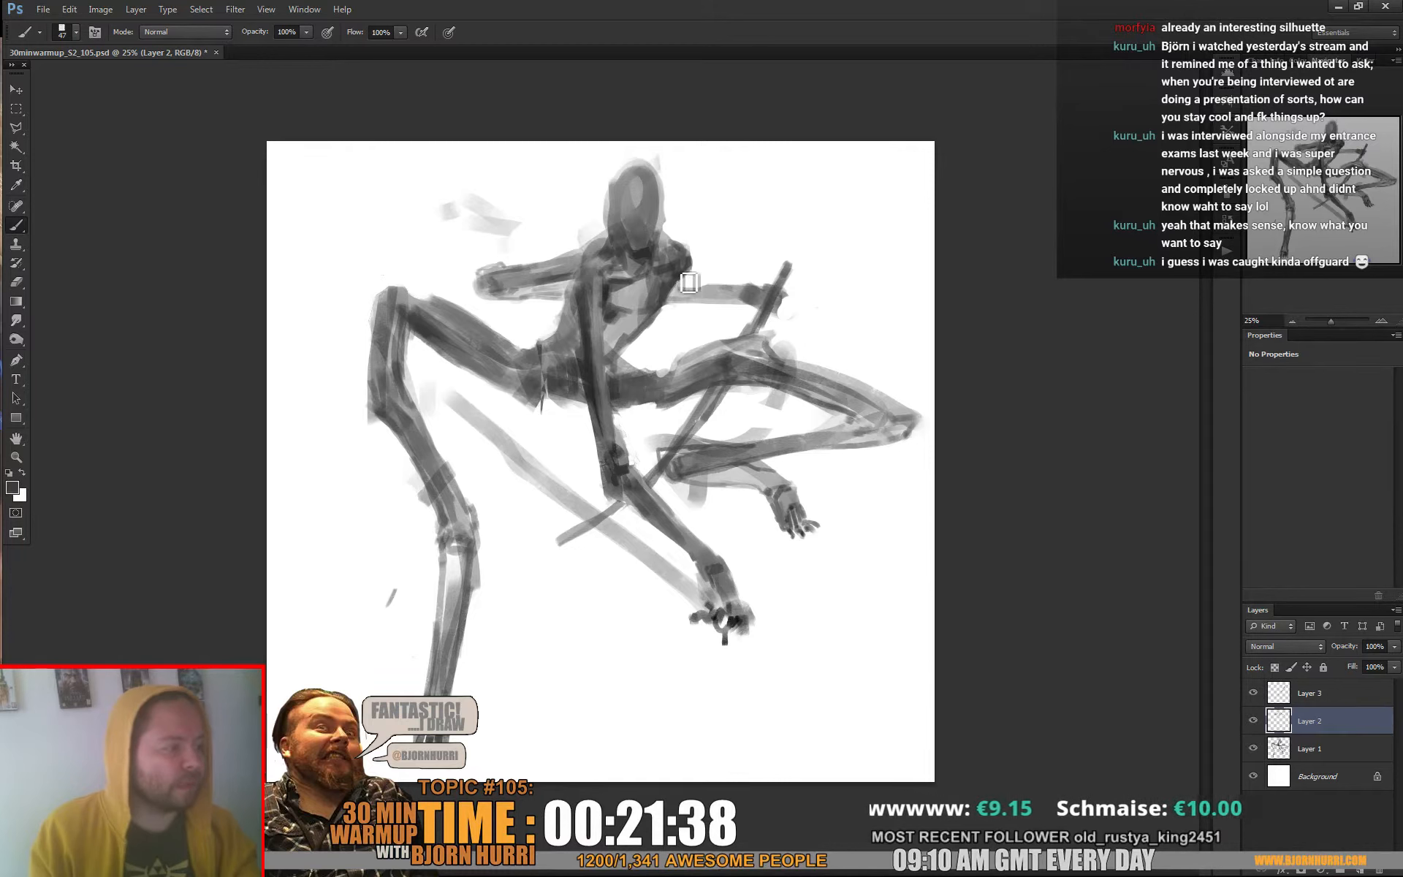
{"action": "left_click", "coordinate": [690, 282], "text": "alt"}
{"action": "left_click", "coordinate": [683, 276], "text": "alt"}
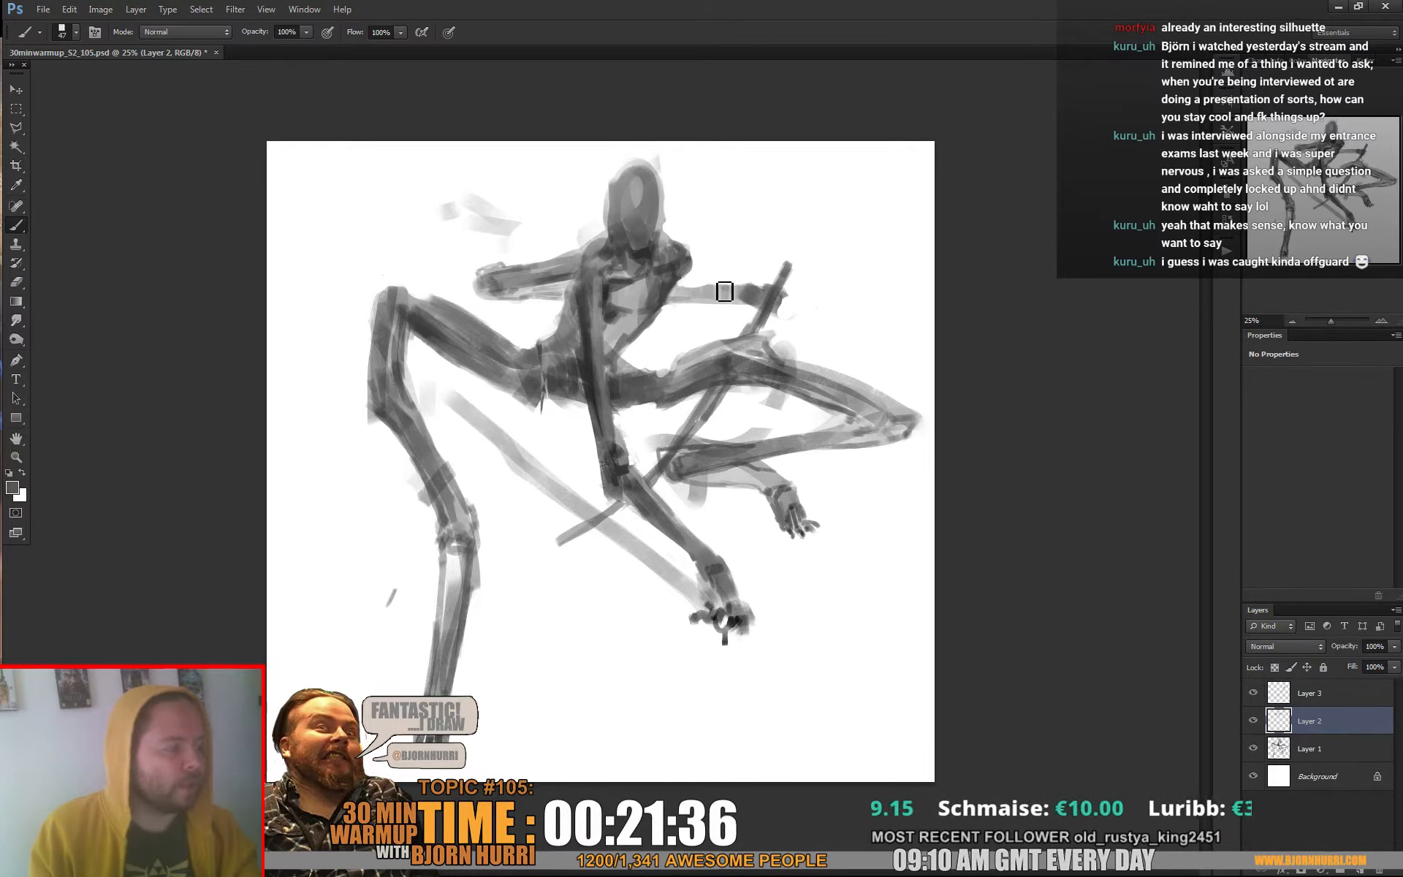
{"action": "left_click_drag", "start_coordinate": [724, 292], "coordinate": [695, 295]}
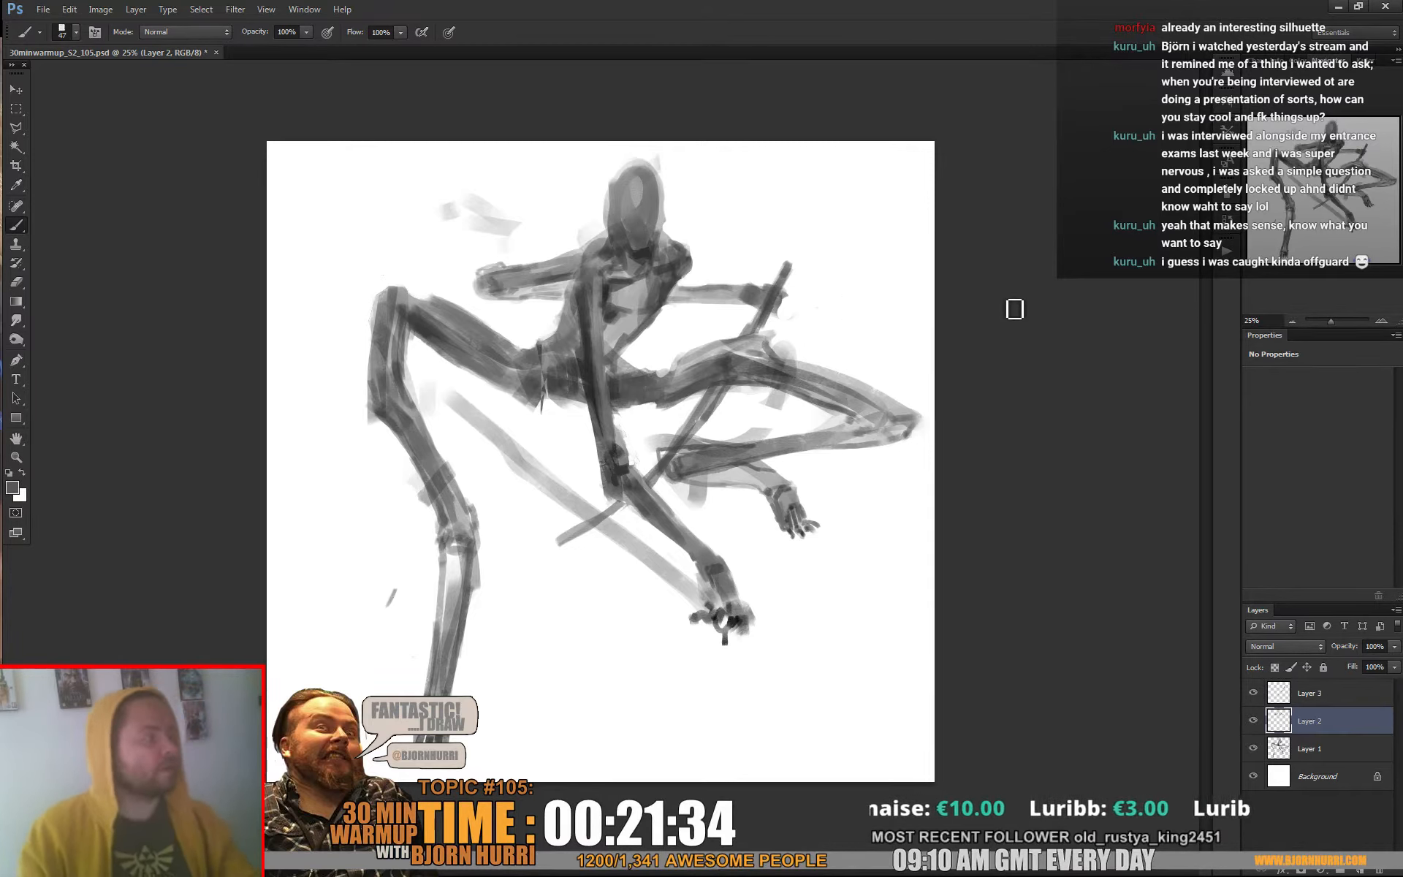
Enlarge the brush slightly and clean up the head's outline and the stray marks beside it with white
{"action": "right_click", "coordinate": [650, 258]}
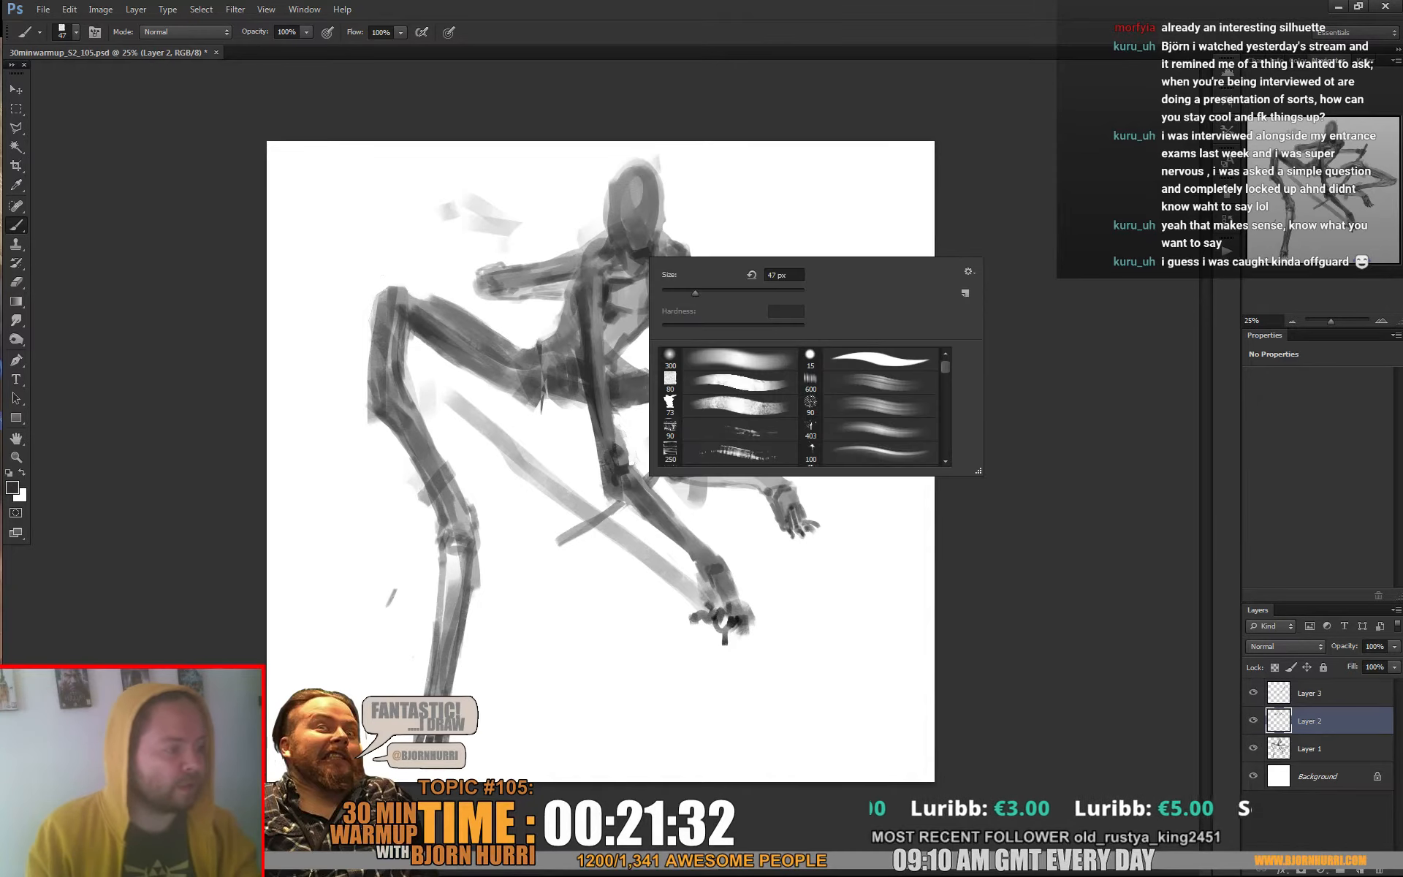
{"action": "key", "text": "Return"}
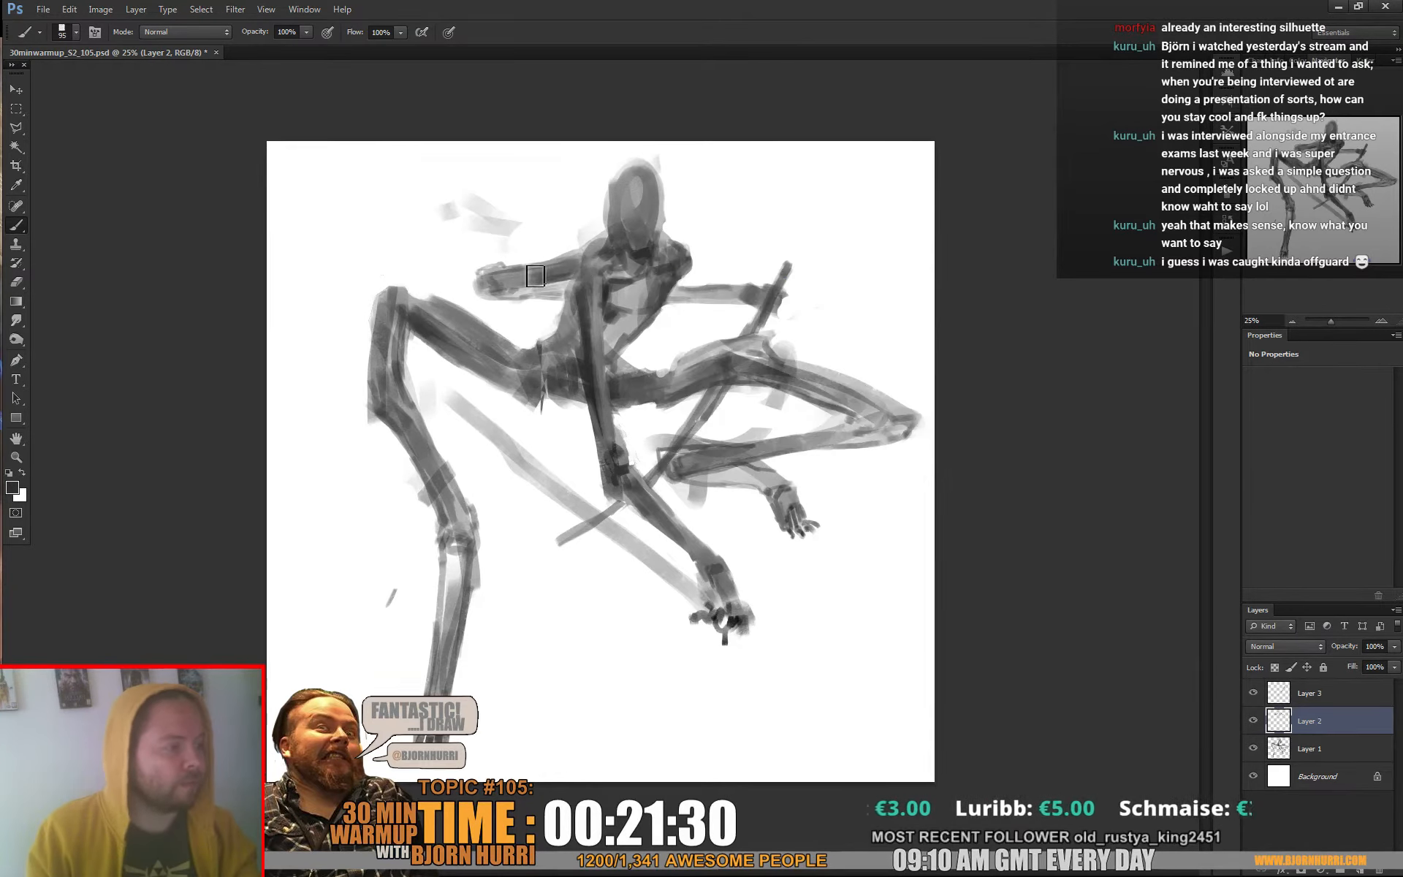
{"action": "left_click", "coordinate": [631, 228], "text": "alt"}
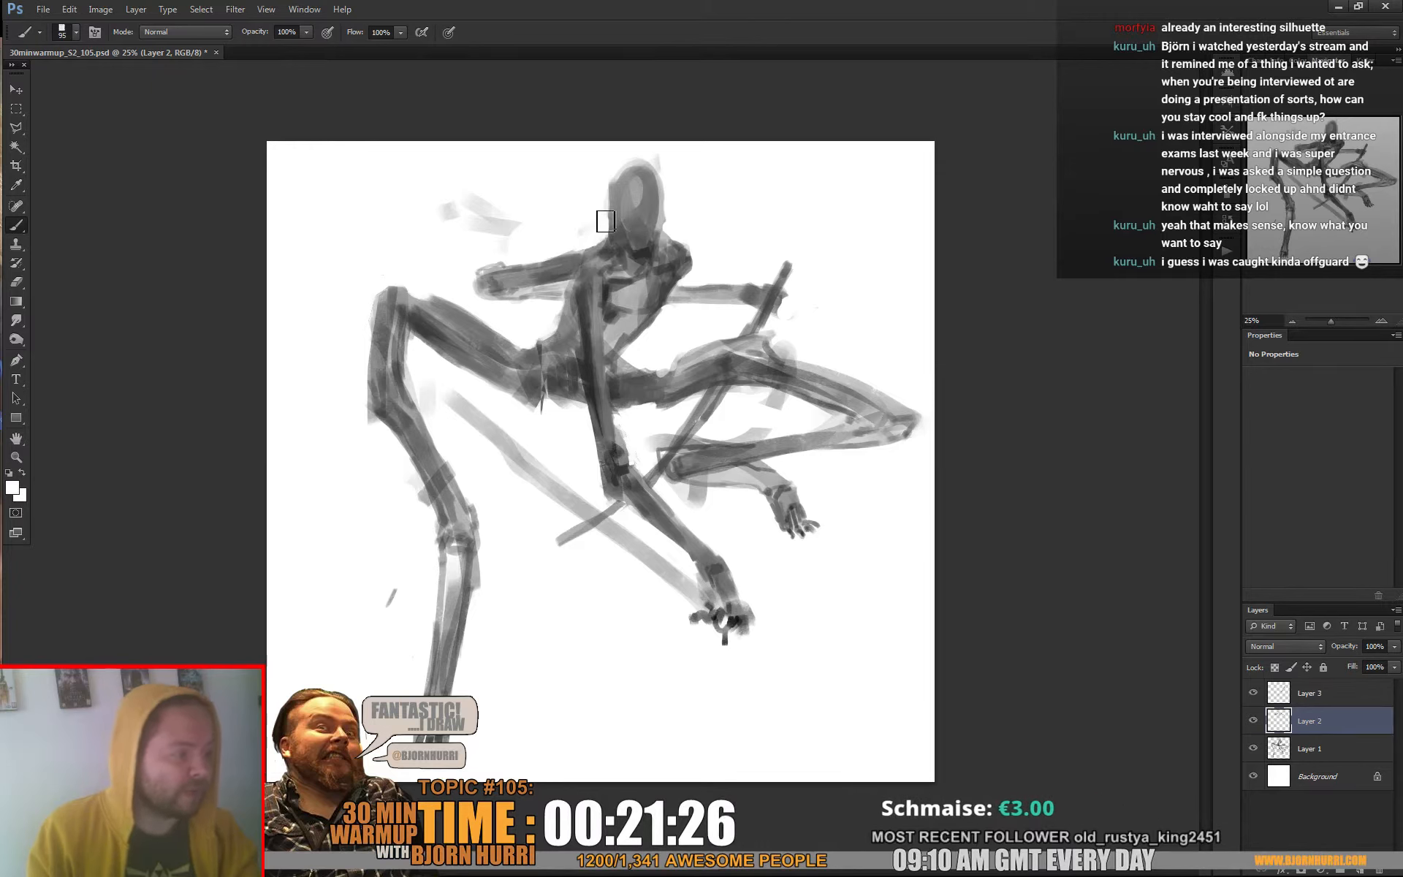
{"action": "mouse_move", "coordinate": [605, 220]}
{"action": "left_mouse_down"}
{"action": "mouse_move", "coordinate": [462, 211]}
{"action": "mouse_move", "coordinate": [497, 181]}
{"action": "left_mouse_up"}
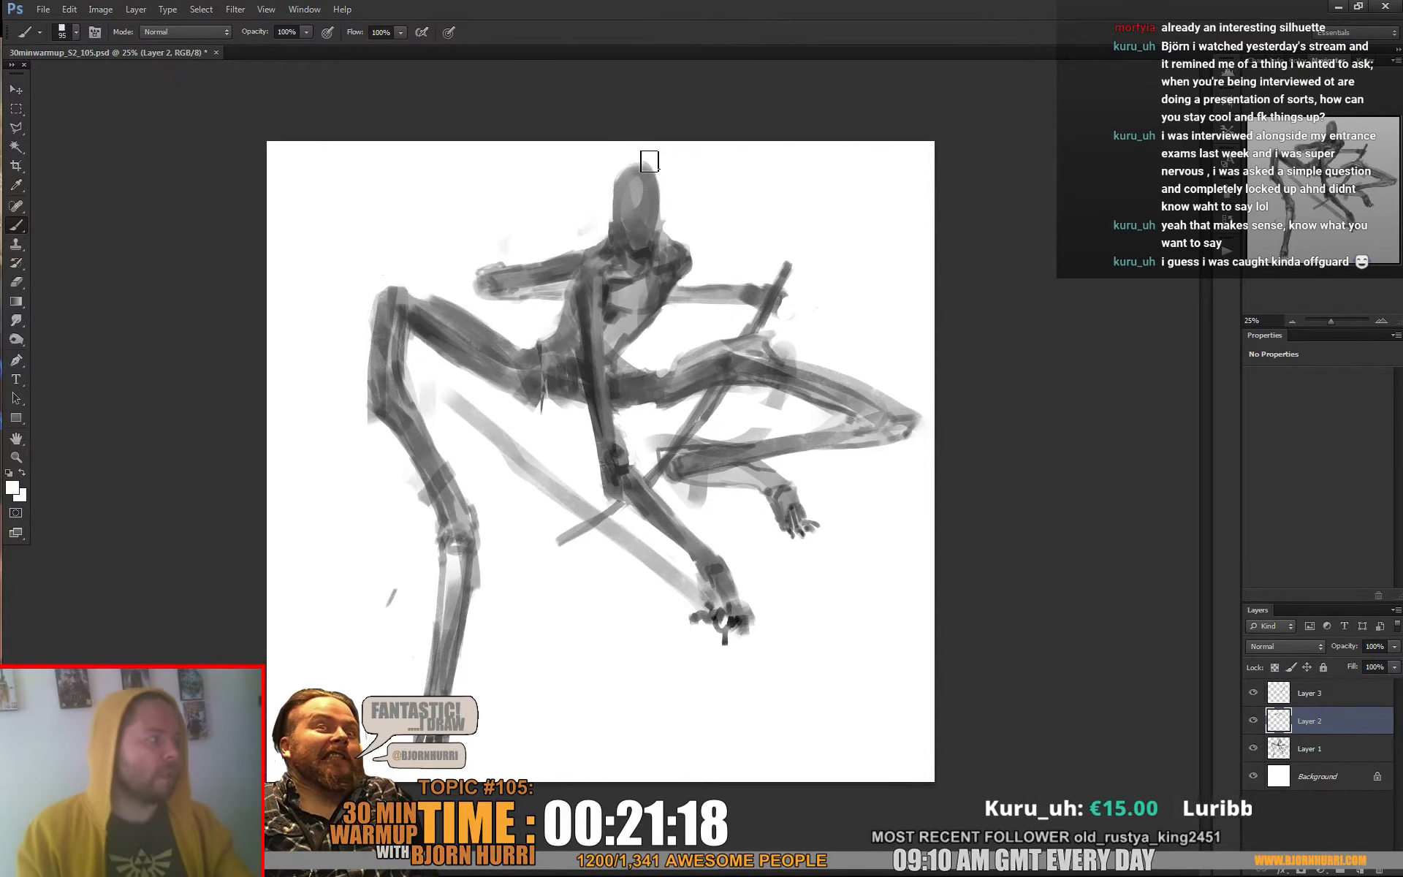
Refine the waist and hip contours on Layer 2 with a 28 px brush, alternating sampled greys and white
{"action": "right_click", "coordinate": [605, 376]}
{"action": "left_click", "coordinate": [581, 365], "text": "alt"}
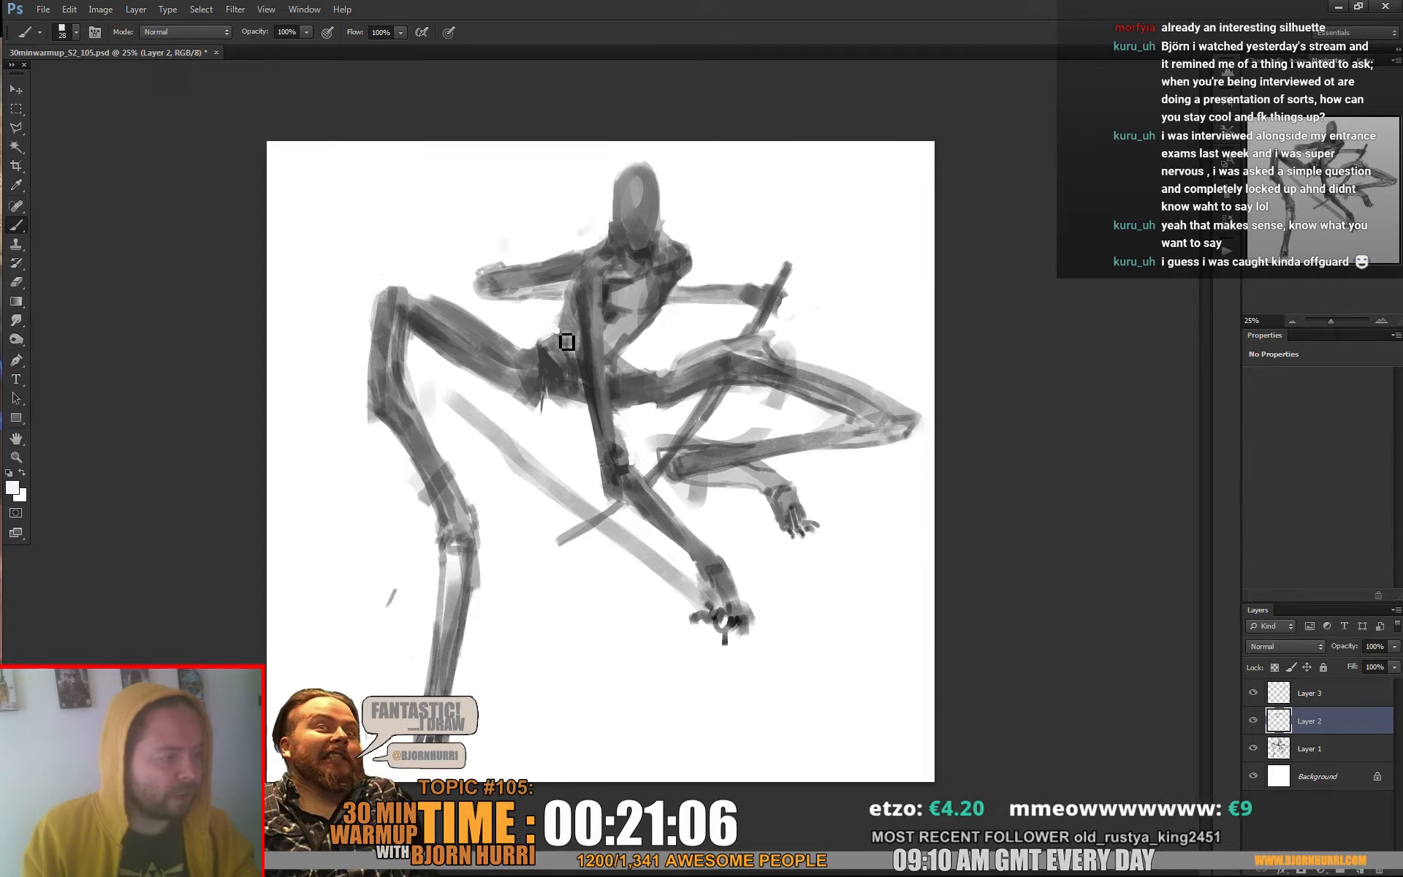
{"action": "left_click", "coordinate": [570, 343], "text": "alt"}
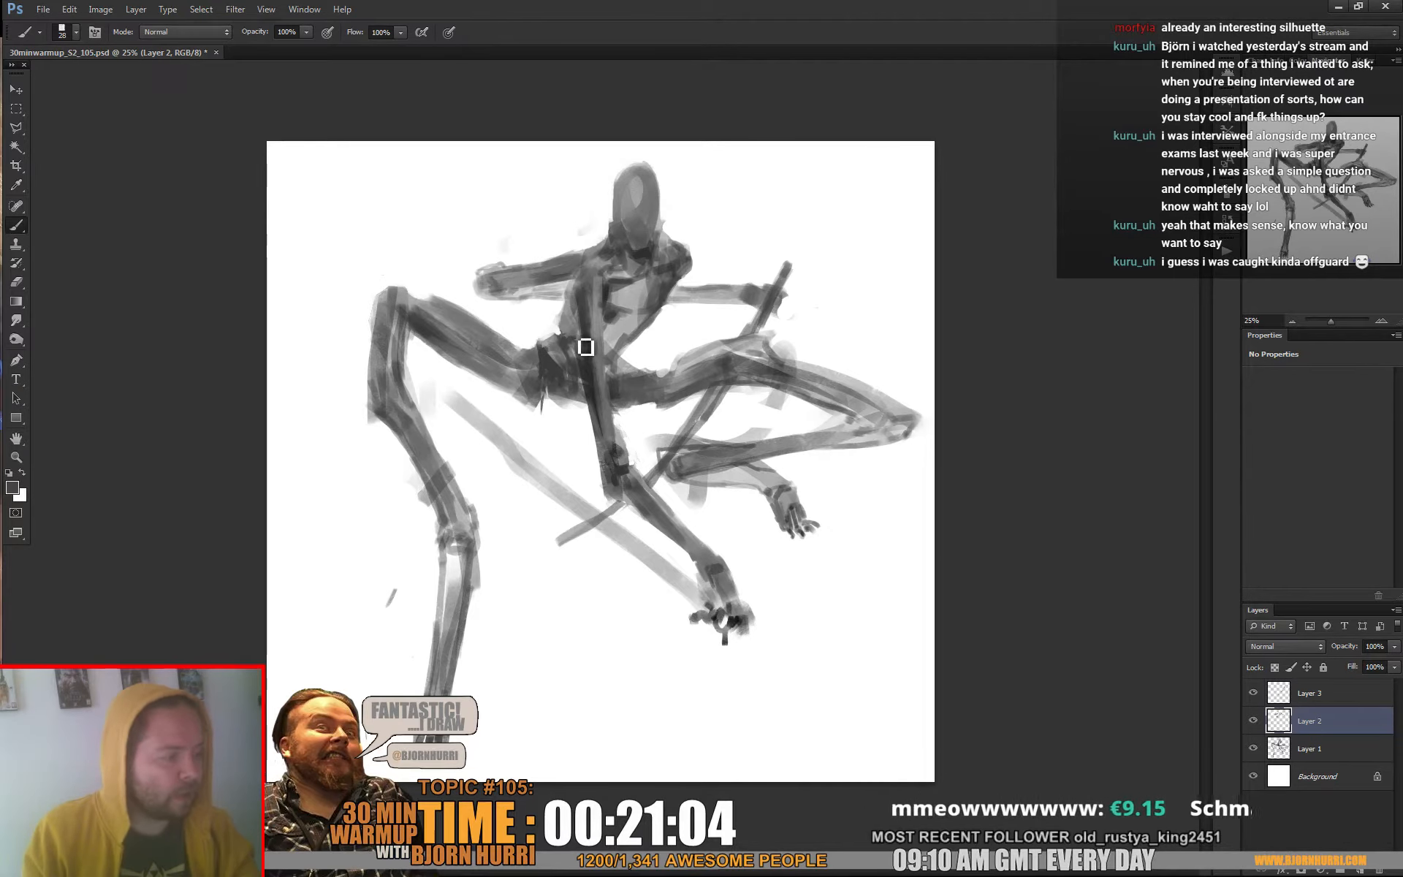
{"action": "left_click", "coordinate": [628, 364], "text": "alt"}
{"action": "left_click_drag", "start_coordinate": [627, 363], "coordinate": [626, 360]}
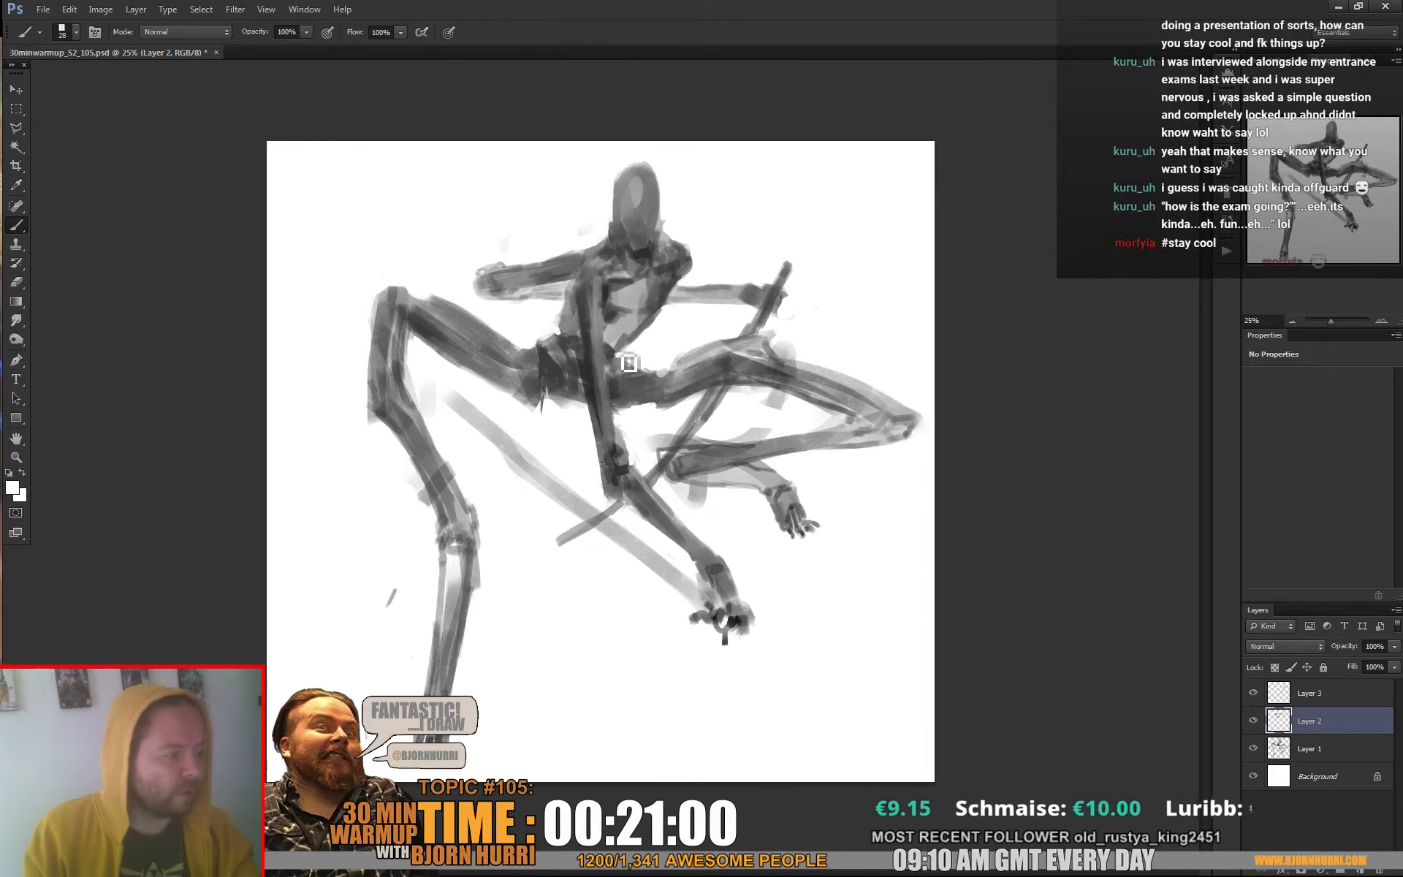
{"action": "left_click", "coordinate": [621, 352], "text": "alt"}
Enlarge the brush and fill in the lower torso and chest side with sampled dark and mid greys
{"action": "right_click", "coordinate": [620, 352]}
{"action": "left_click_drag", "start_coordinate": [740, 335], "coordinate": [762, 334]}
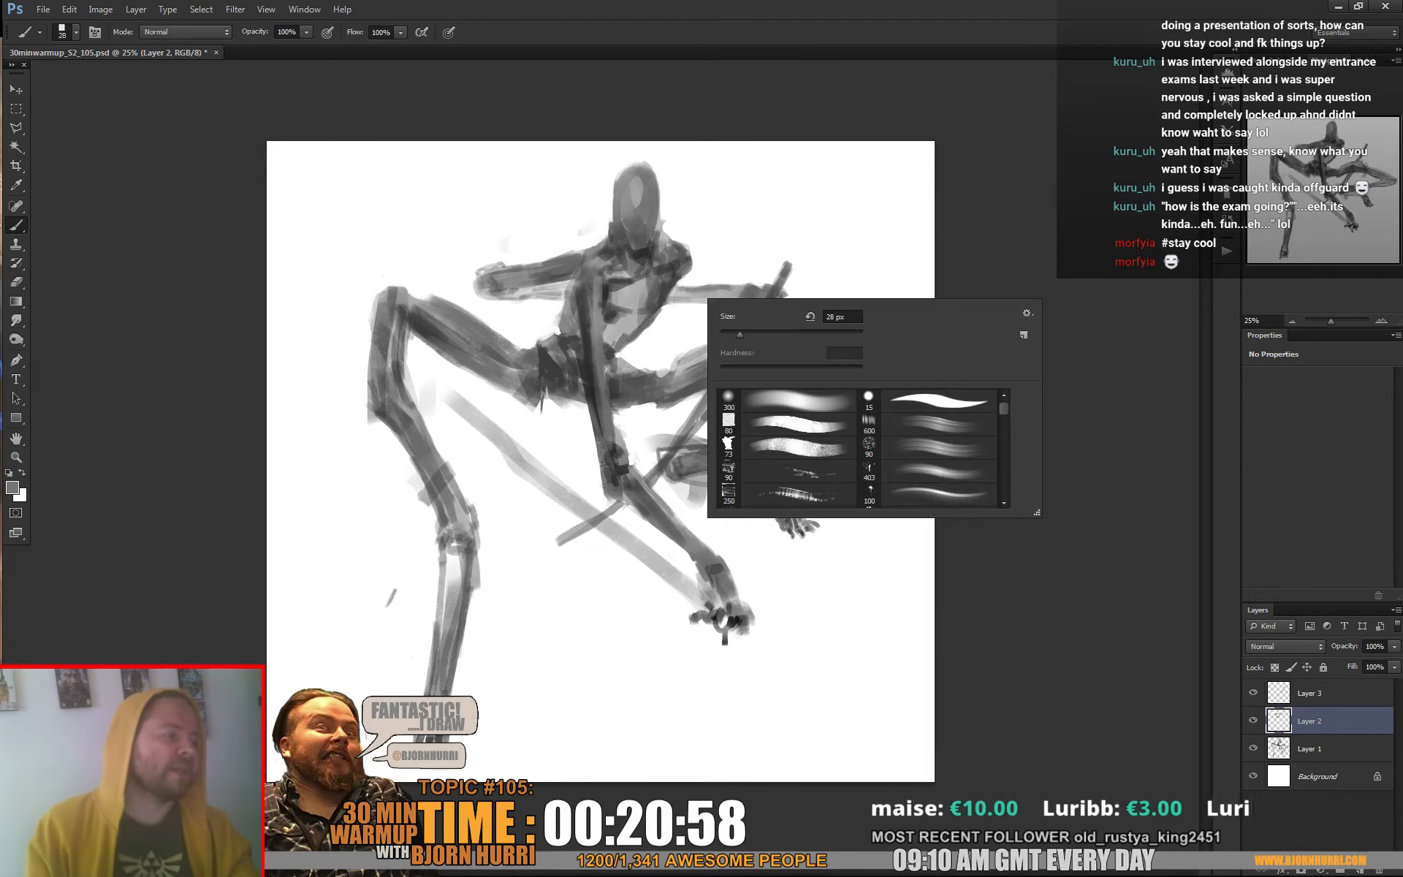
{"action": "left_click", "coordinate": [613, 331], "text": "alt"}
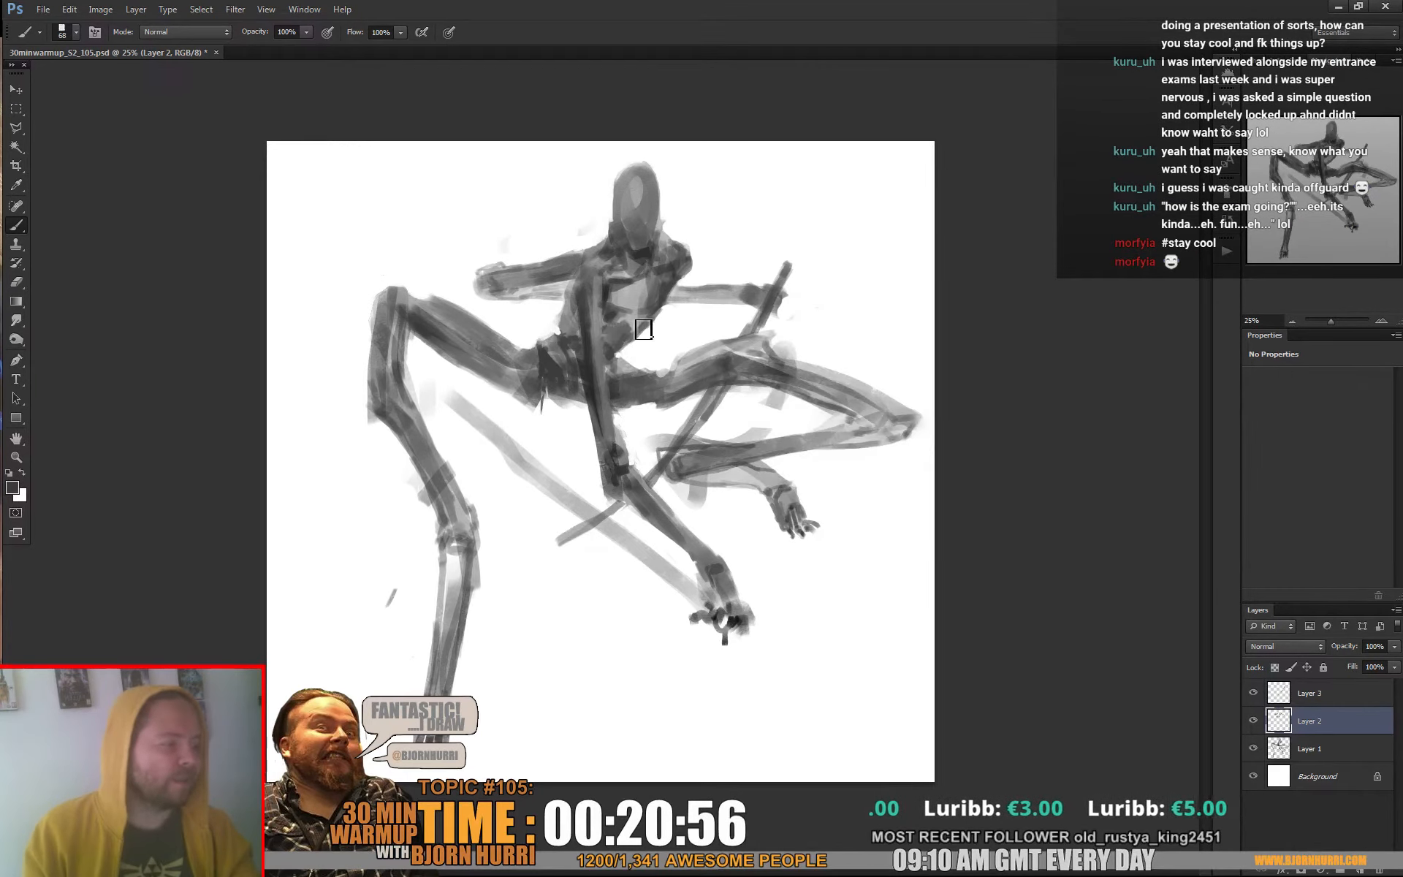
{"action": "left_click", "coordinate": [629, 330], "text": "alt"}
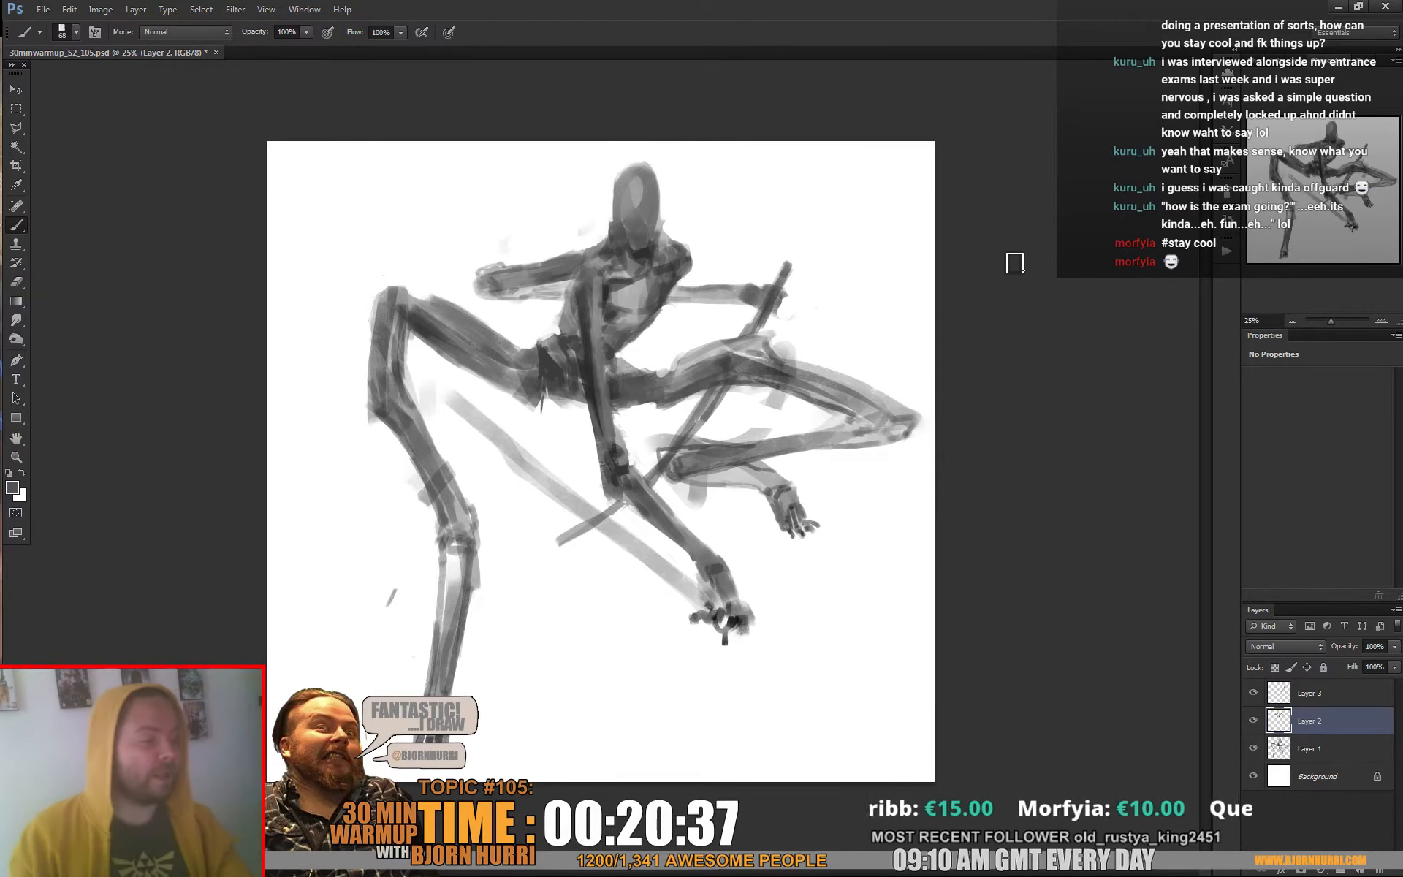
{"action": "left_click", "coordinate": [564, 314], "text": "alt"}
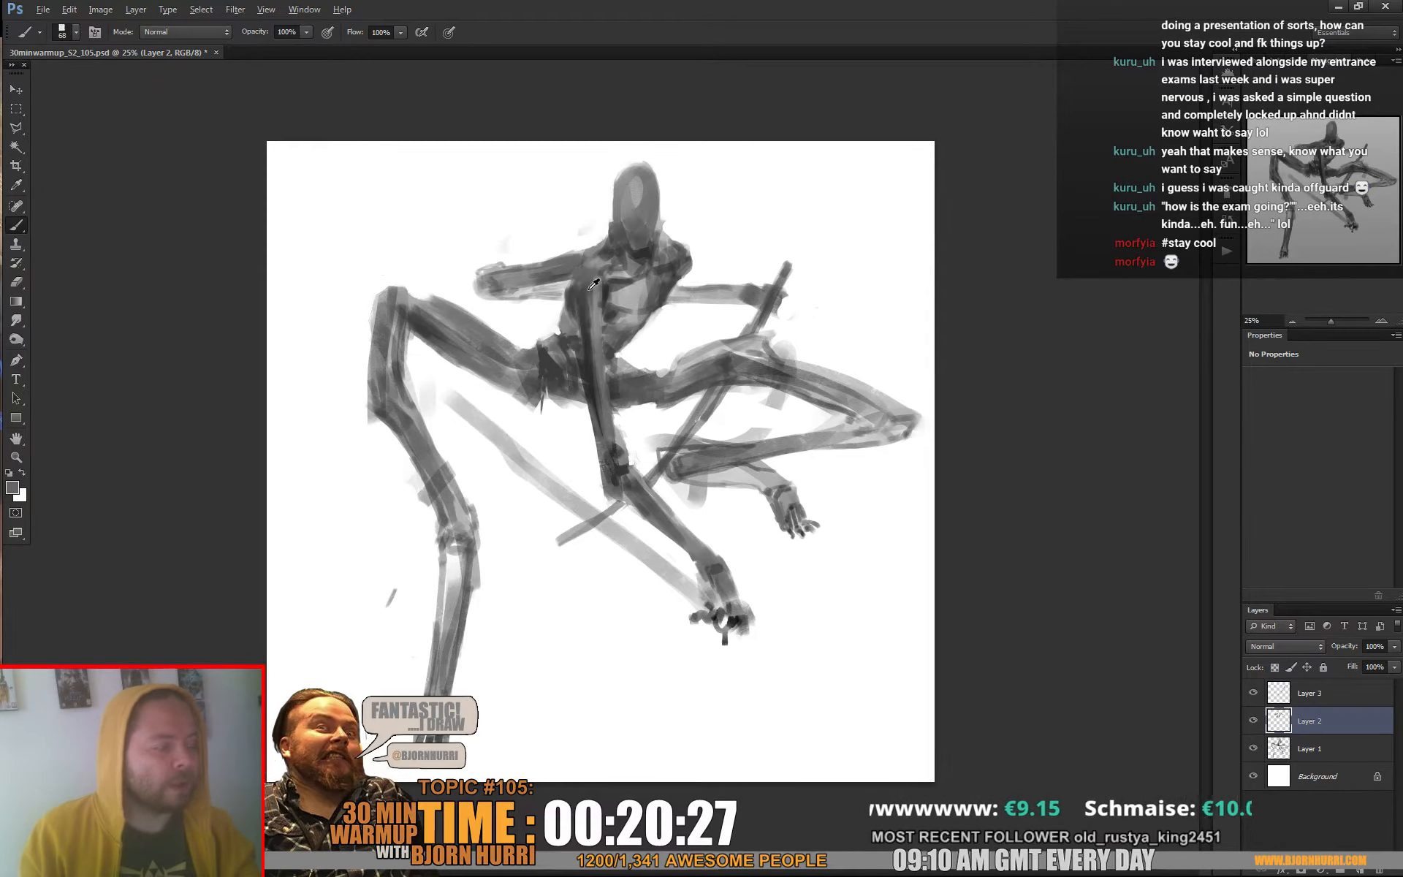
{"action": "left_click", "coordinate": [589, 289], "text": "alt"}
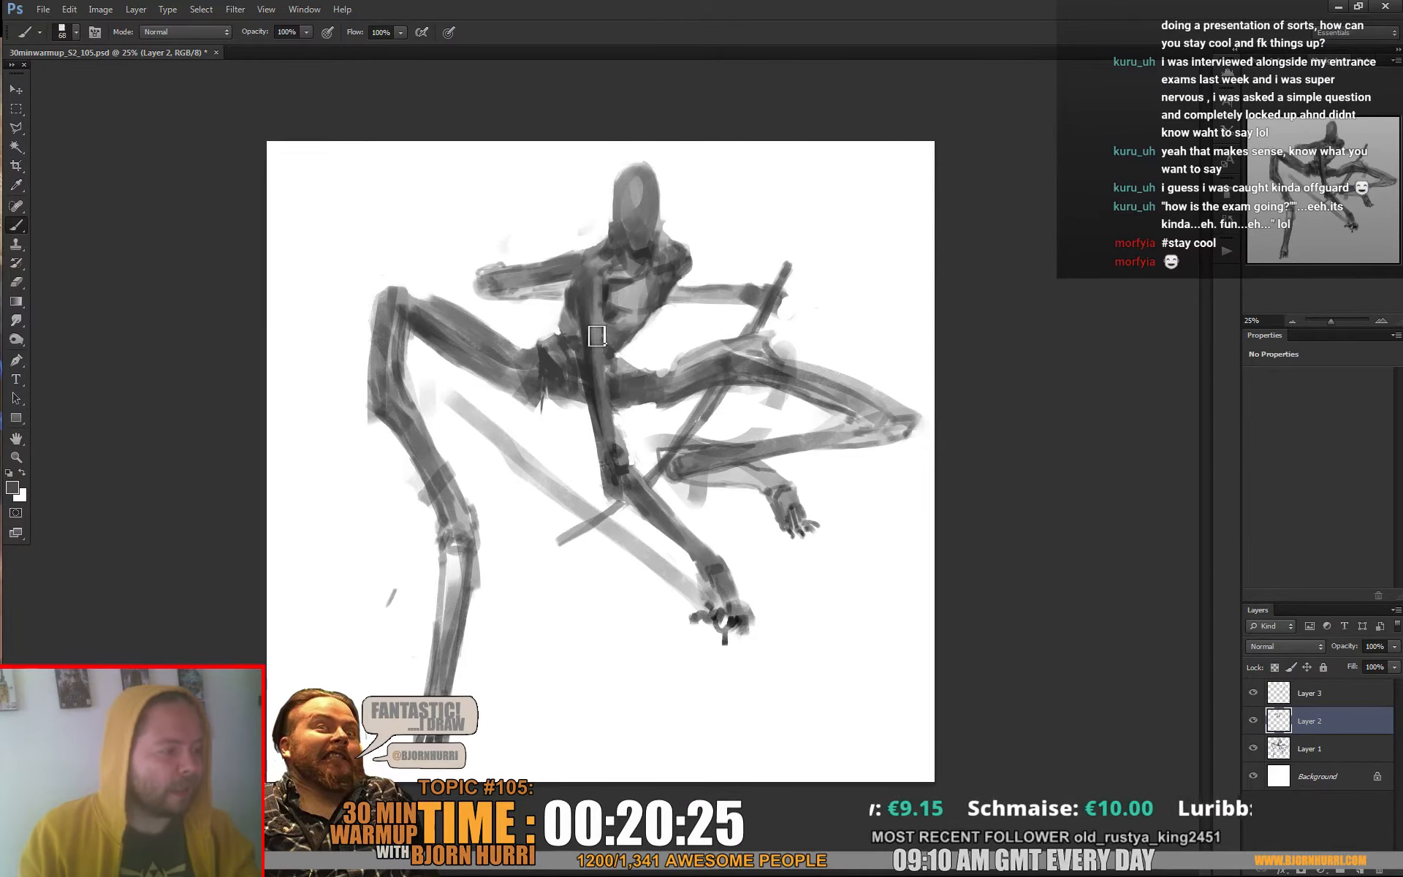
{"action": "left_click", "coordinate": [600, 296], "text": "alt"}
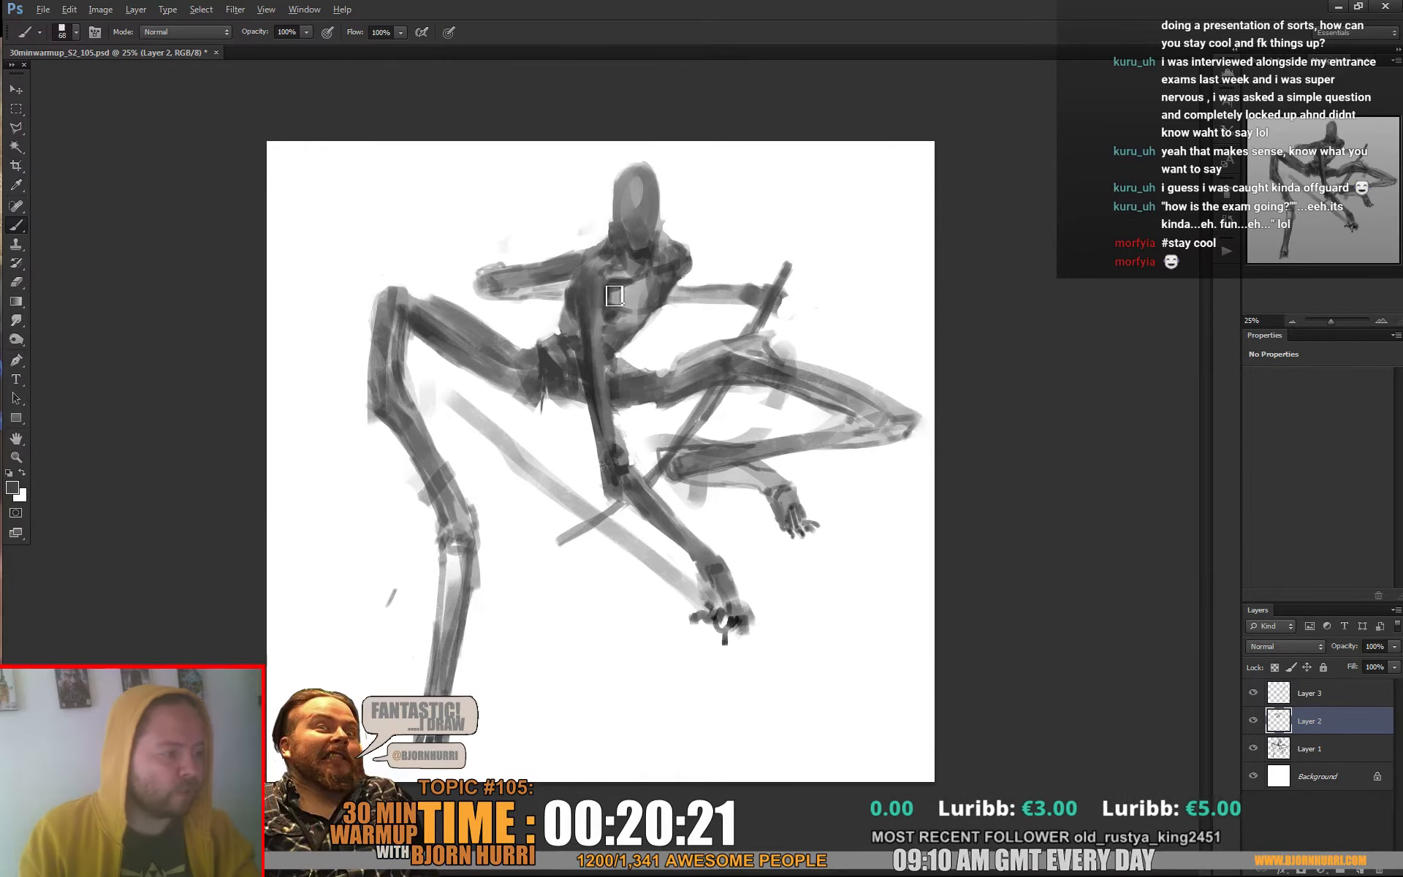
Reduce the brush to 21 px and refine the neck, the left-hand shoulder and the raised arm's edges
{"action": "right_click", "coordinate": [615, 295]}
{"action": "key", "text": "Return"}
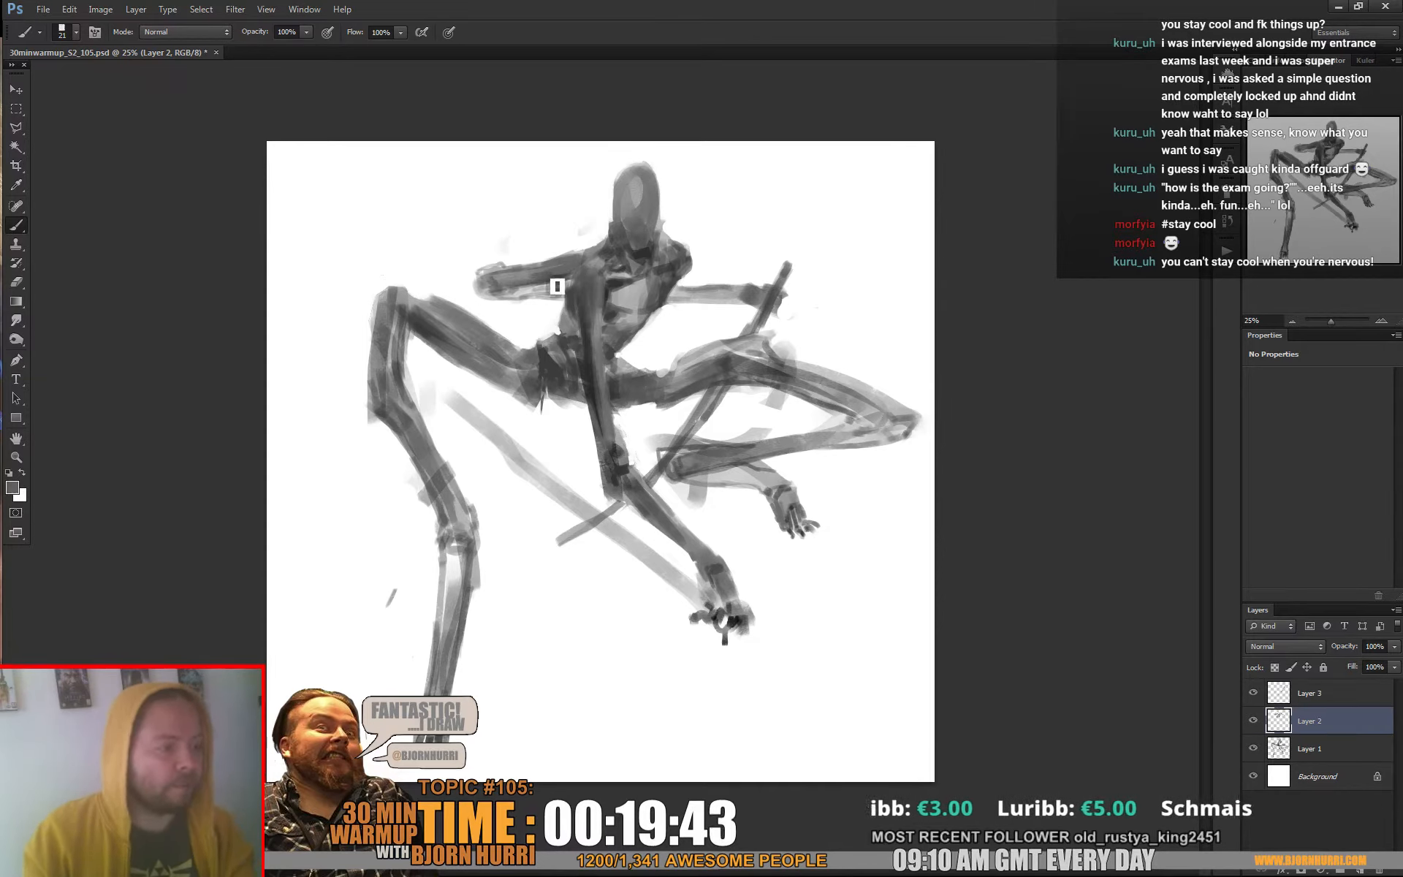
{"action": "left_click", "coordinate": [555, 274], "text": "alt"}
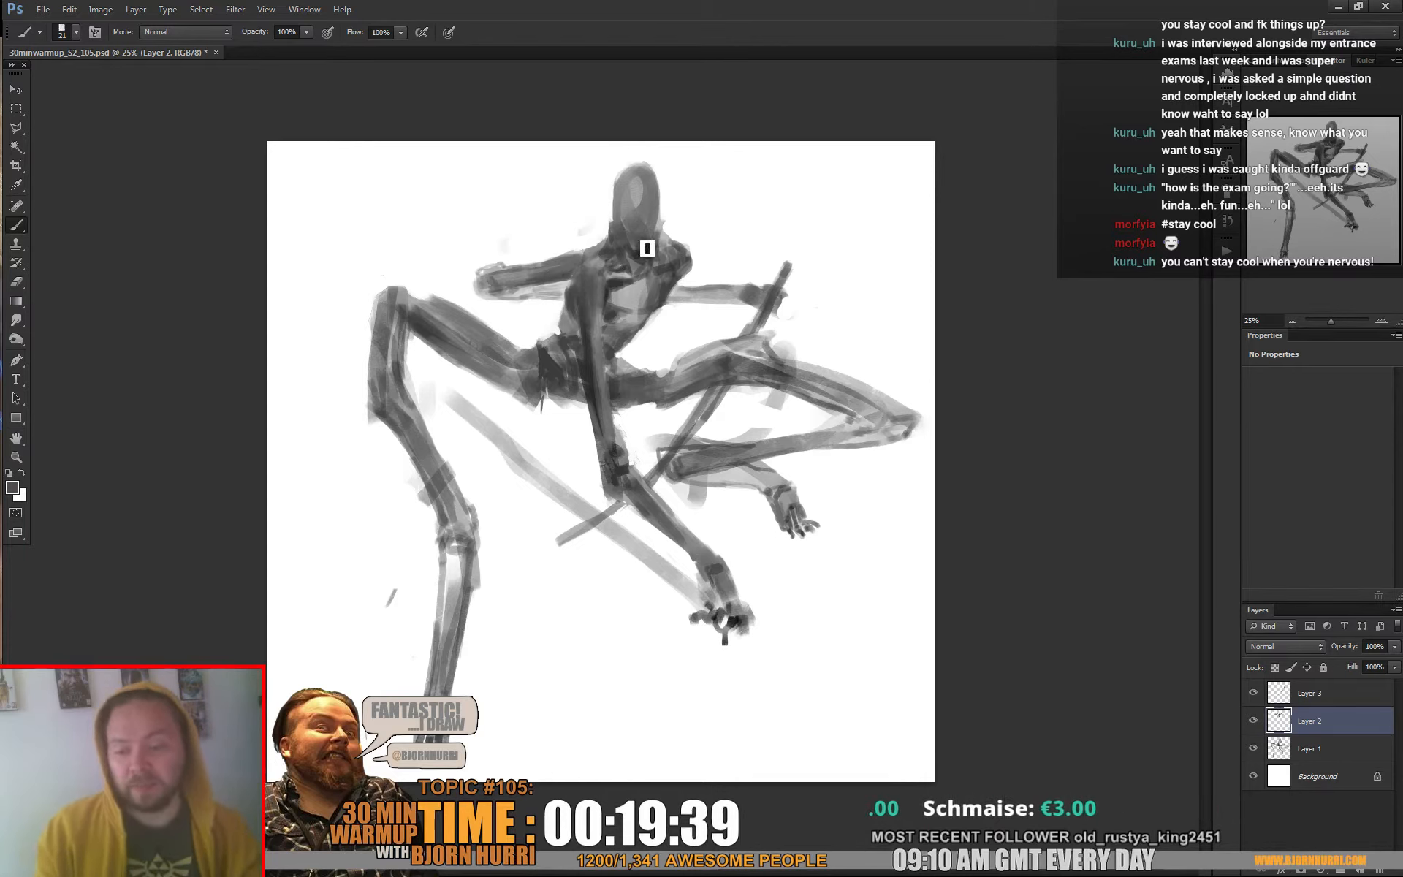
{"action": "left_click", "coordinate": [588, 244], "text": "alt"}
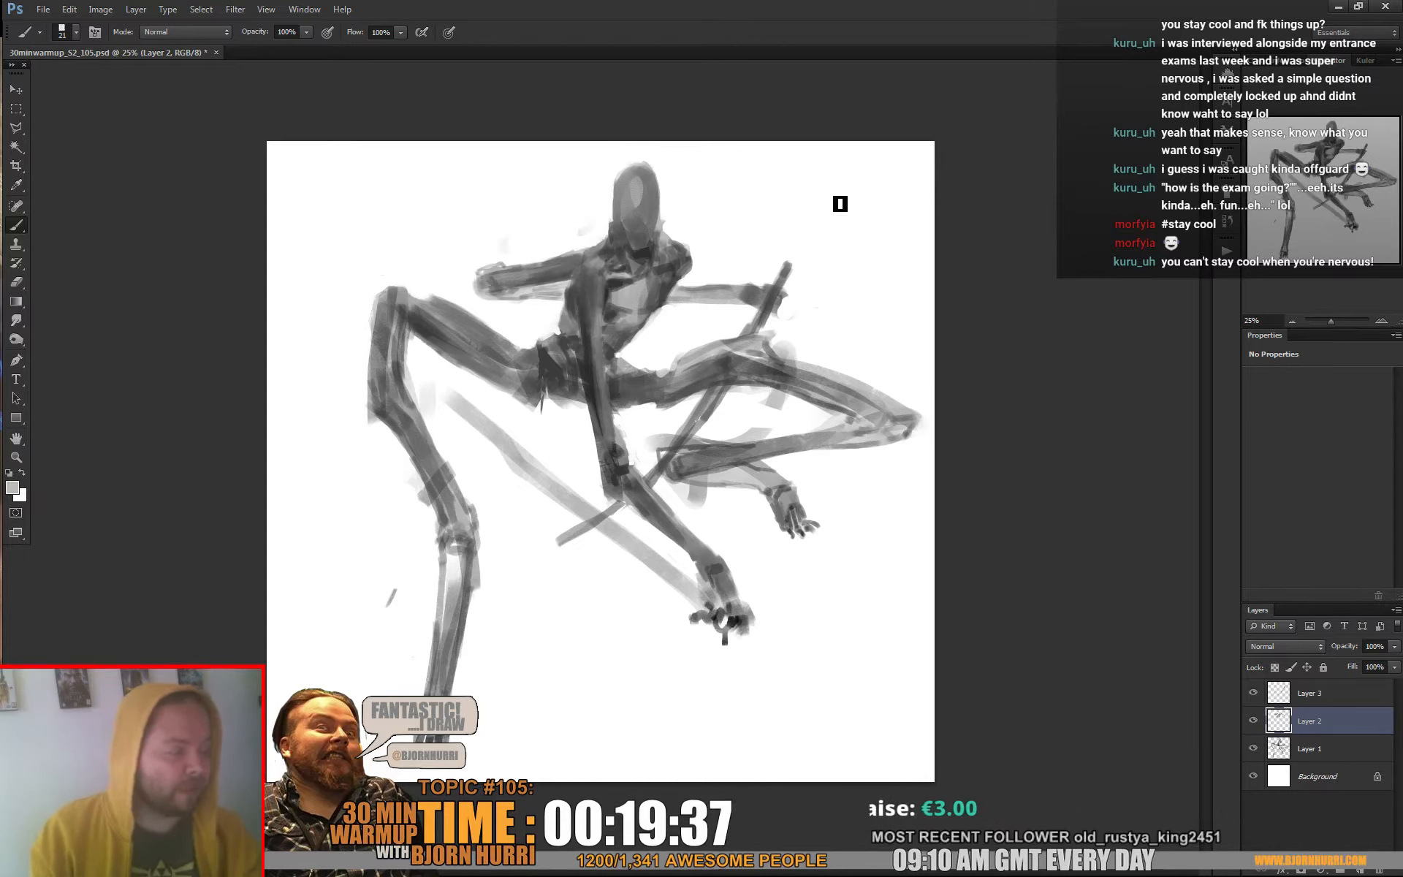
{"action": "left_click", "coordinate": [581, 245], "text": "alt"}
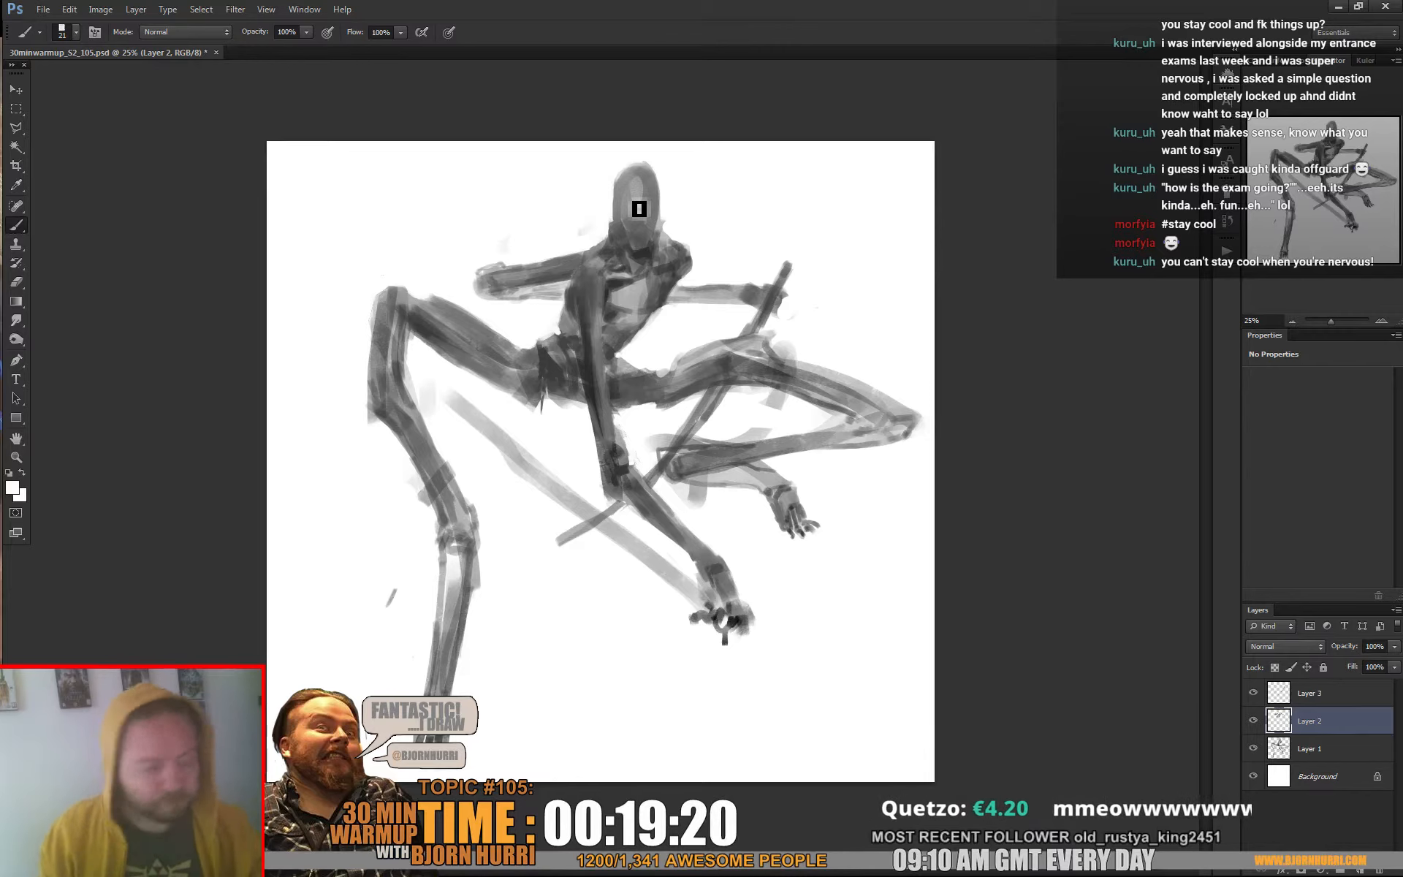
{"action": "left_click", "coordinate": [594, 257], "text": "alt"}
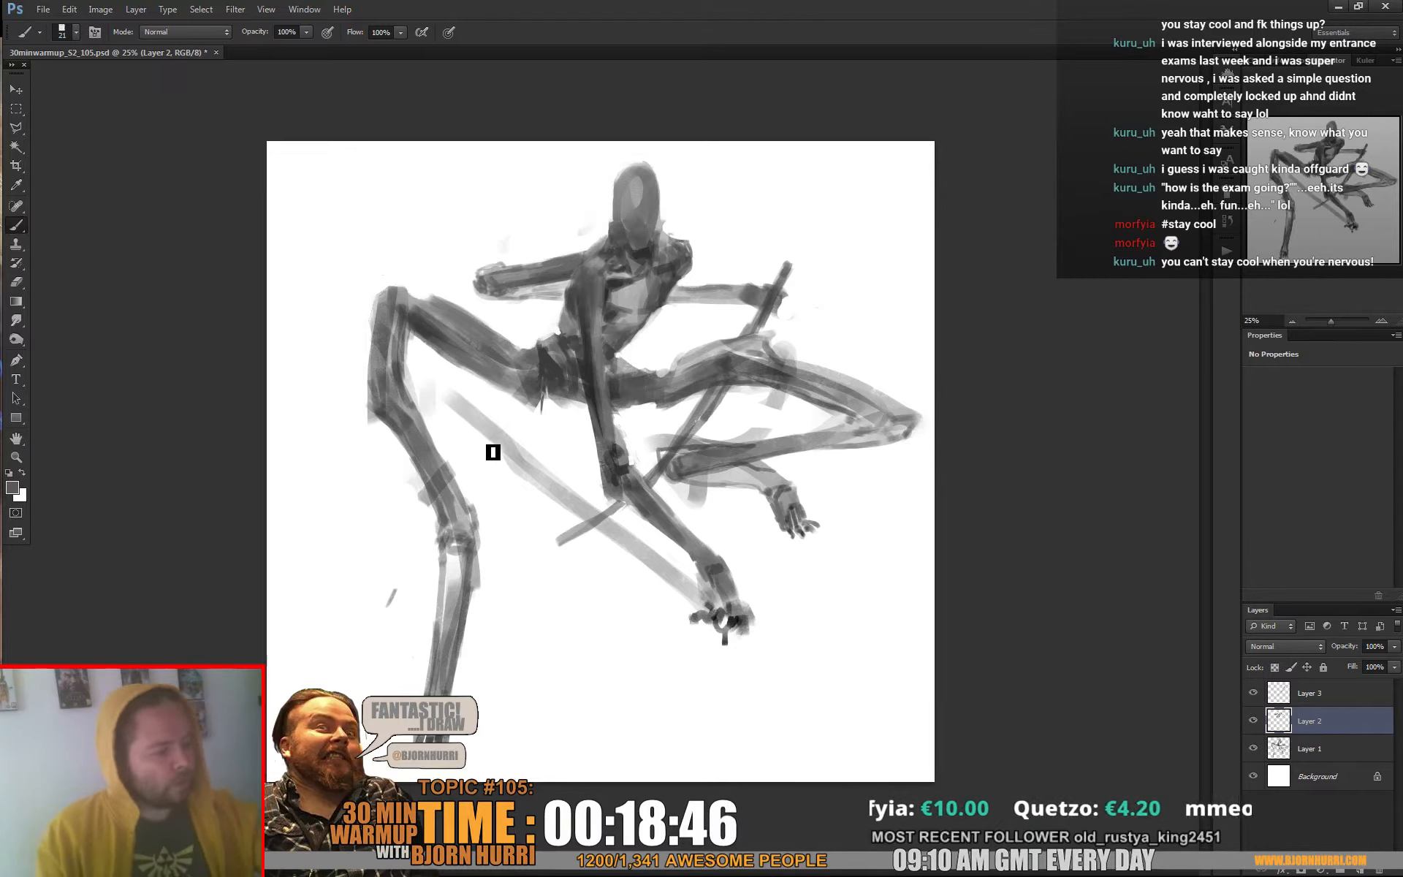
Trim the light diagonal staff with a larger white brush, then restore its lower part in sampled grey on Layer 3
{"action": "left_click", "coordinate": [517, 441], "text": "alt"}
{"action": "right_click", "coordinate": [516, 431]}
{"action": "key", "text": "Return"}
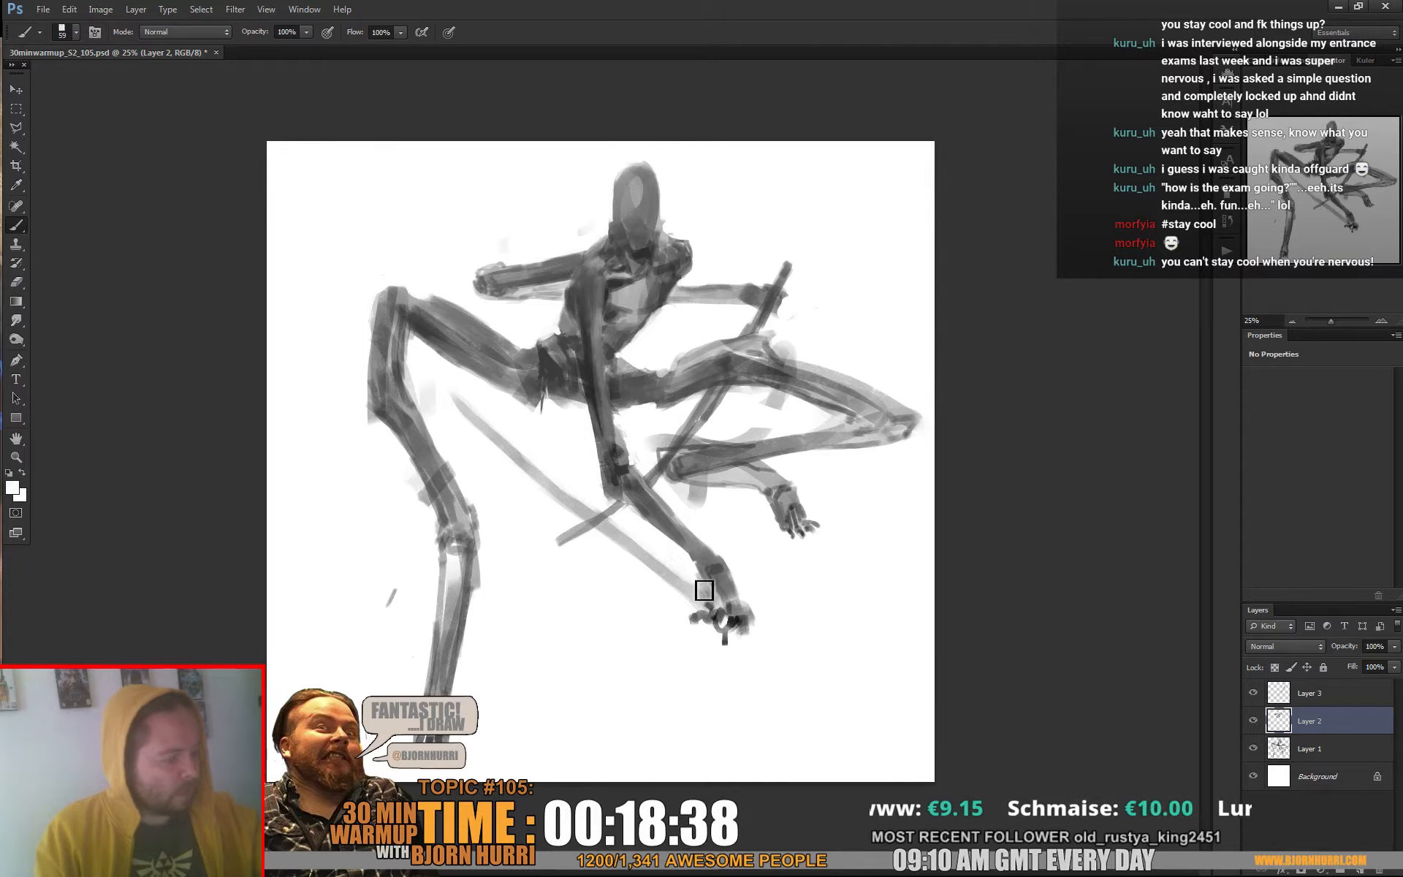
{"action": "left_click", "coordinate": [585, 503], "text": "alt"}
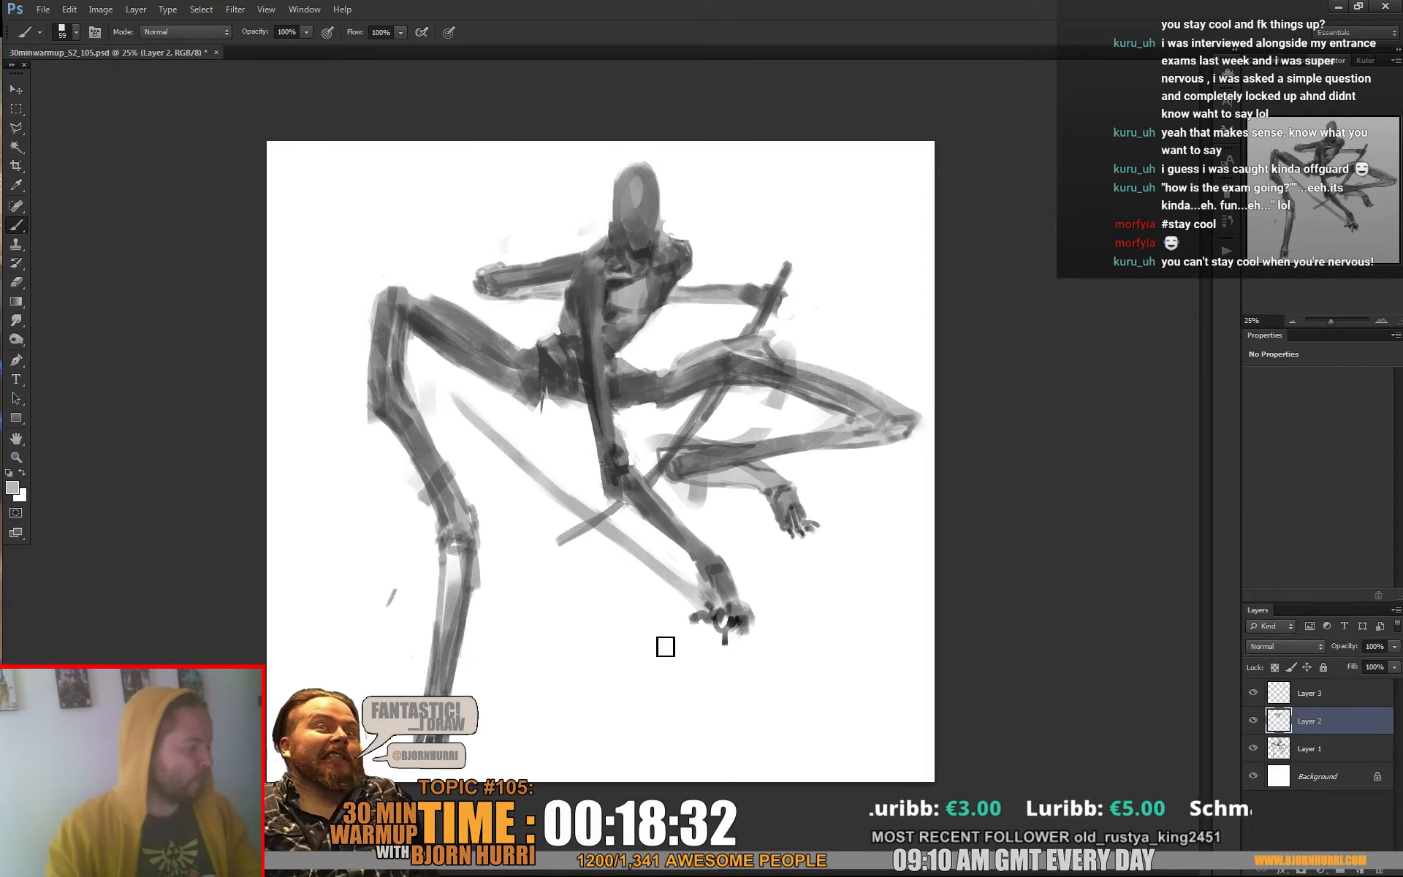
{"action": "key", "text": "alt+bracketright"}
{"action": "left_click", "coordinate": [582, 503], "text": "alt"}
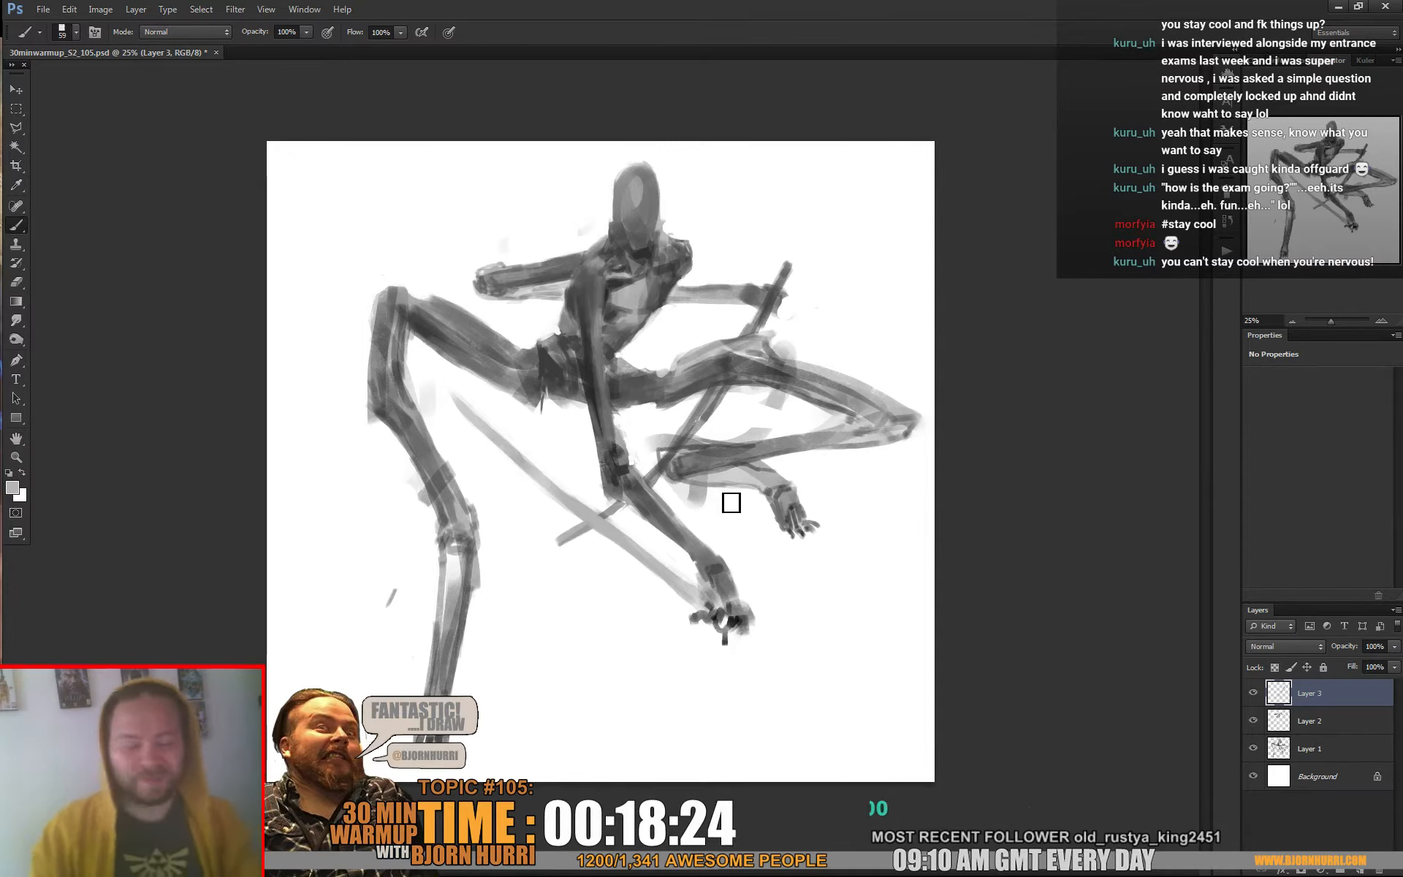
Extend the light staff's end past the lower hand in dark grey and clean up the fingers around the grip with white
{"action": "left_click", "coordinate": [692, 630], "text": "alt"}
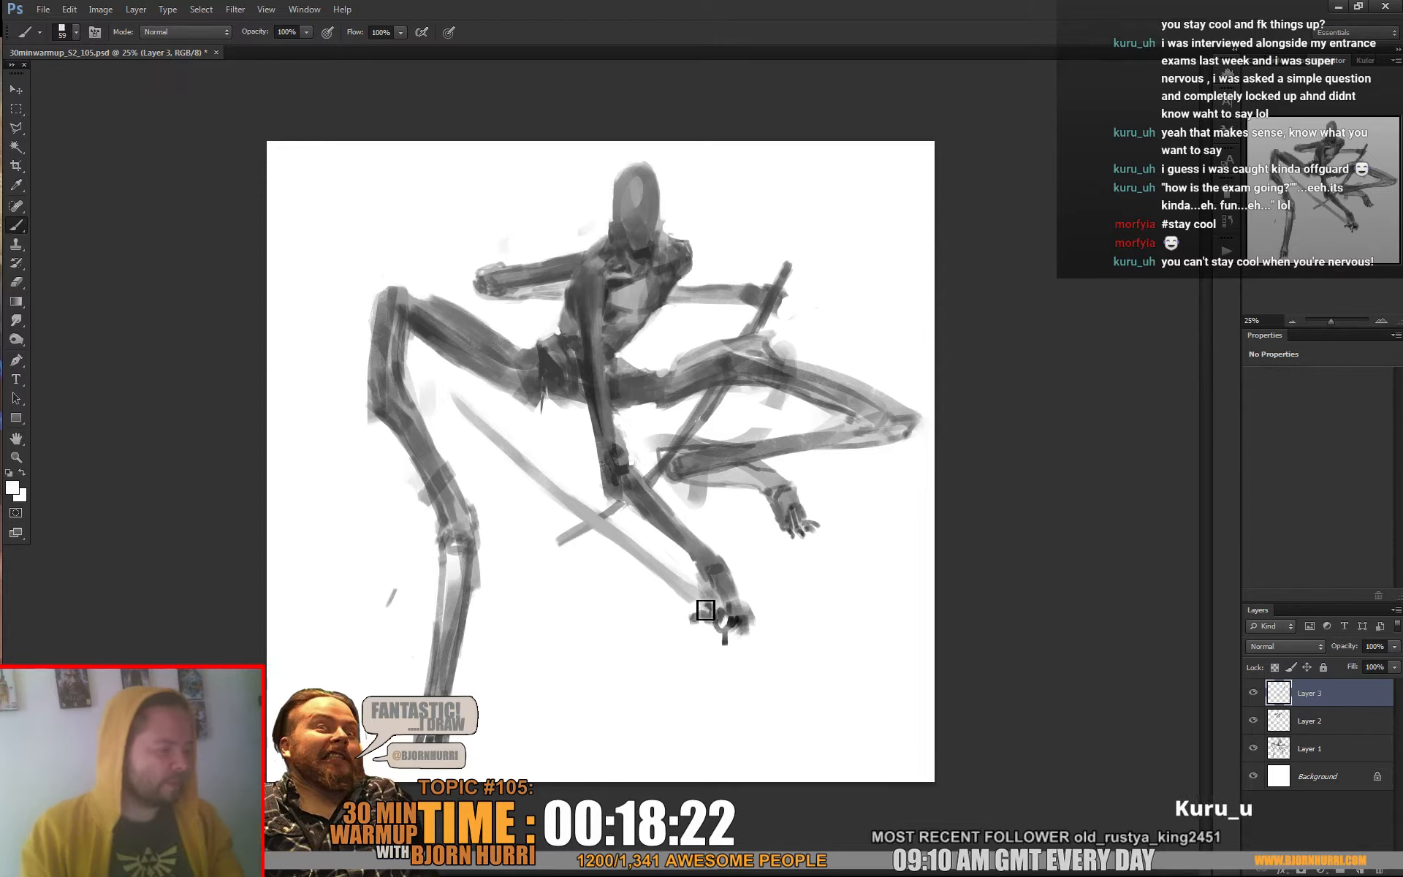
{"action": "left_click_drag", "start_coordinate": [716, 608], "coordinate": [766, 646]}
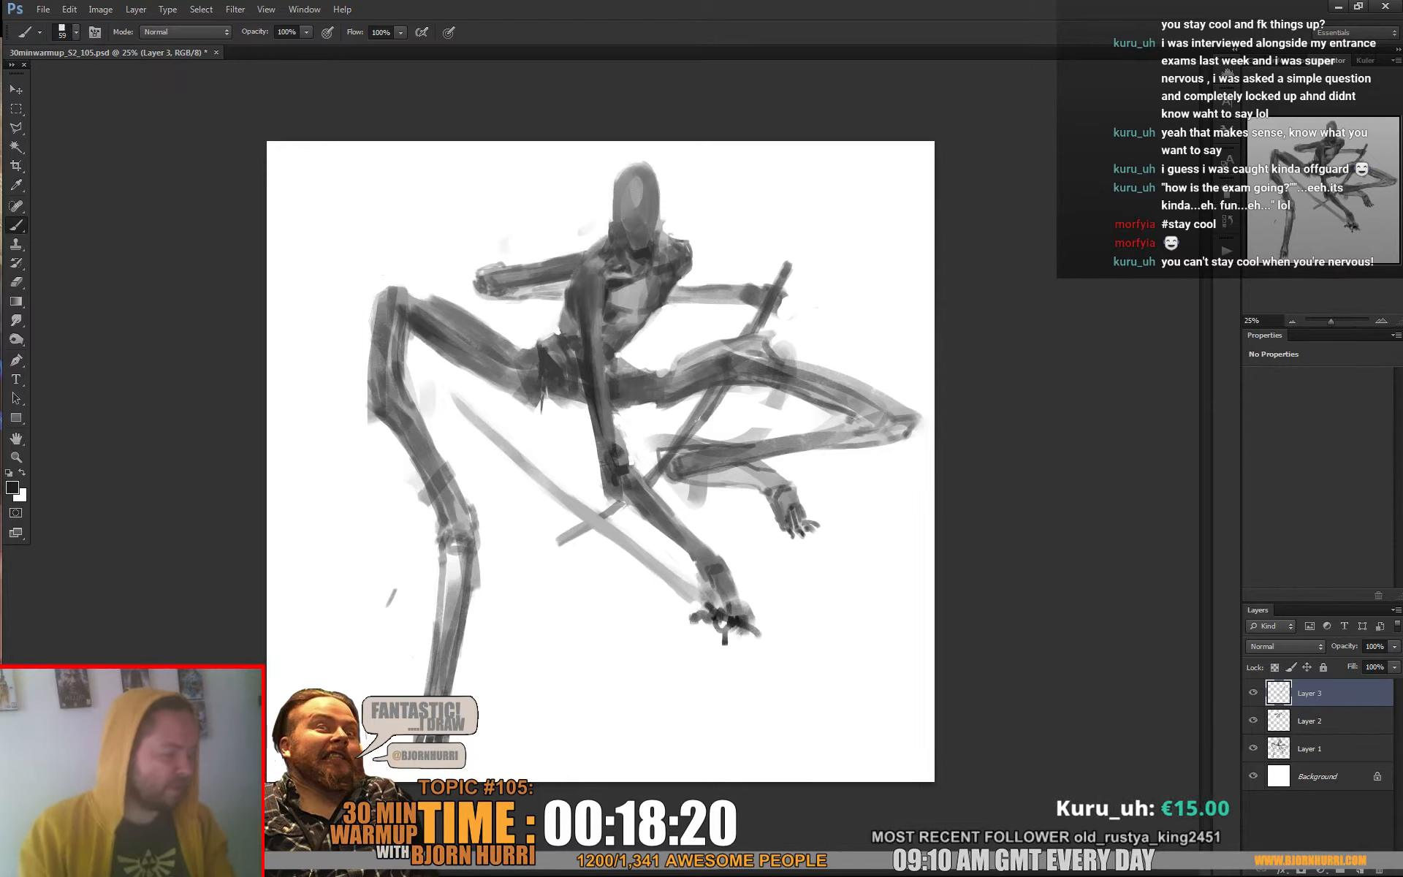
{"action": "left_click", "coordinate": [759, 635], "text": "alt"}
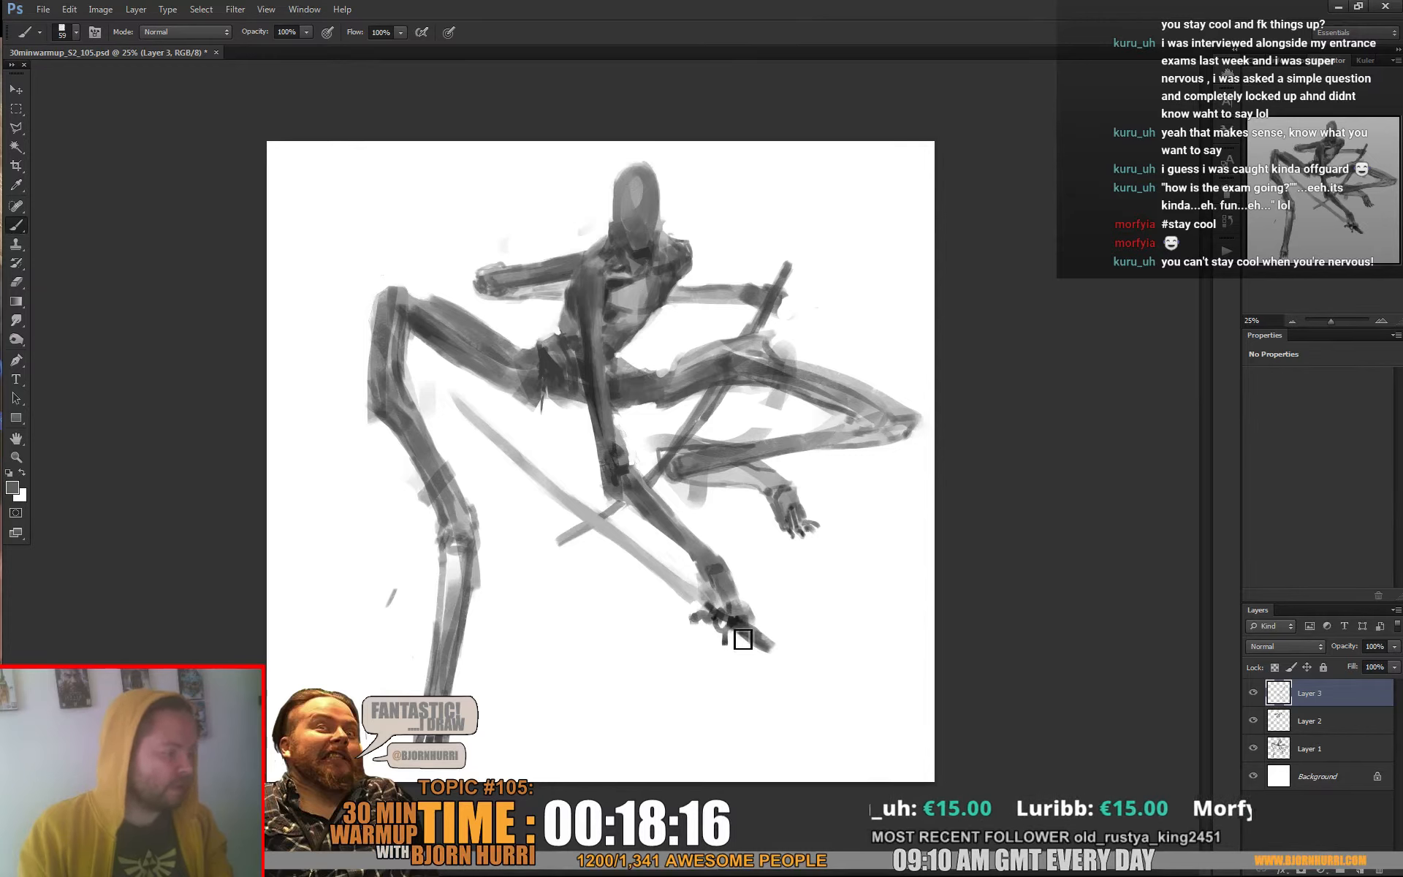
{"action": "left_click", "coordinate": [712, 630], "text": "alt"}
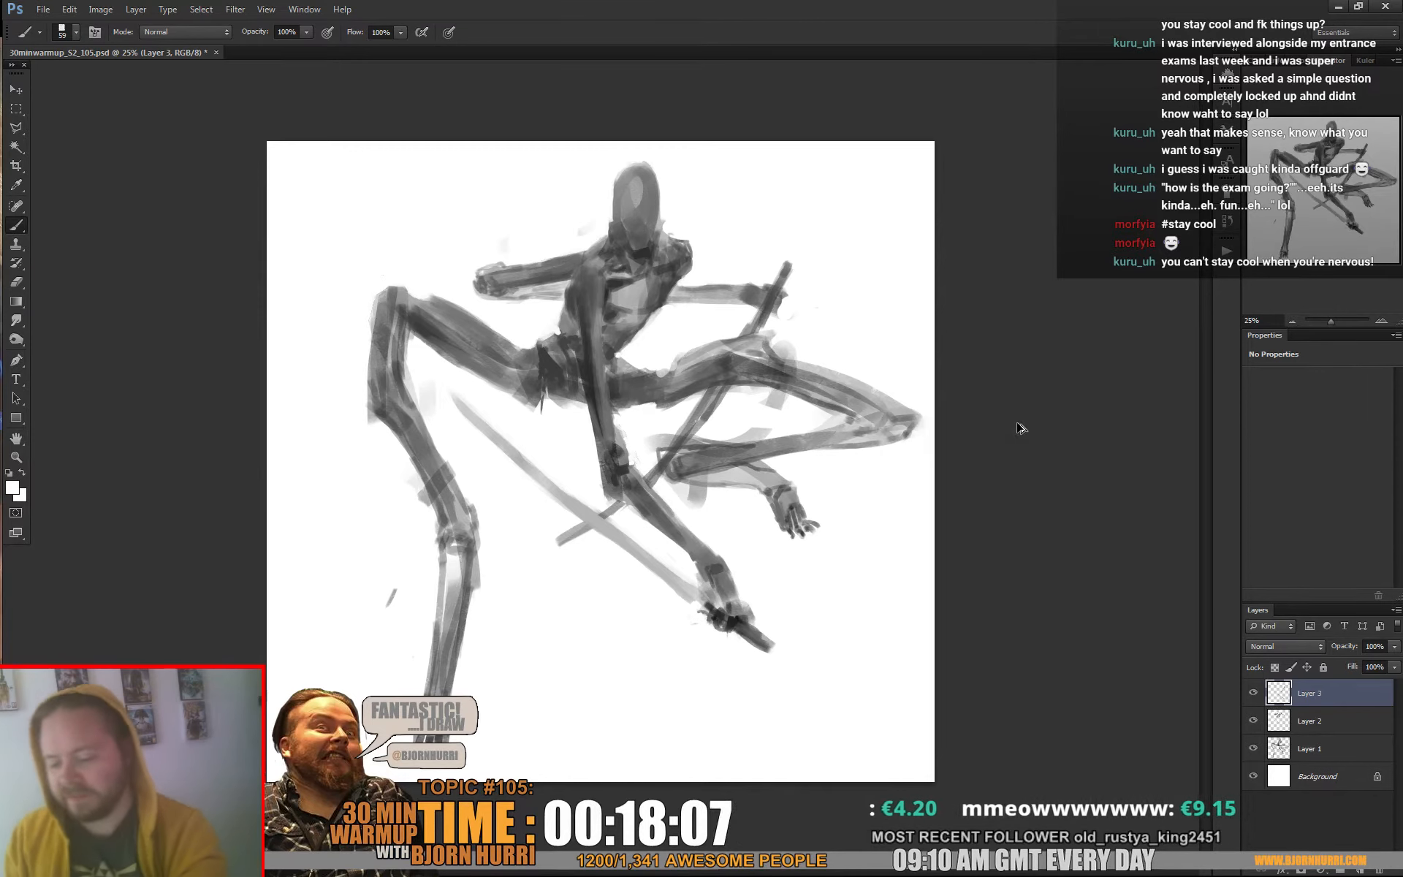
Add a new layer and, with black at 129 px, paint a soft ground shadow beneath the right-hand foot
{"action": "key", "text": "ctrl+shift+alt+n"}
{"action": "key", "text": "d"}
{"action": "right_click", "coordinate": [776, 559]}
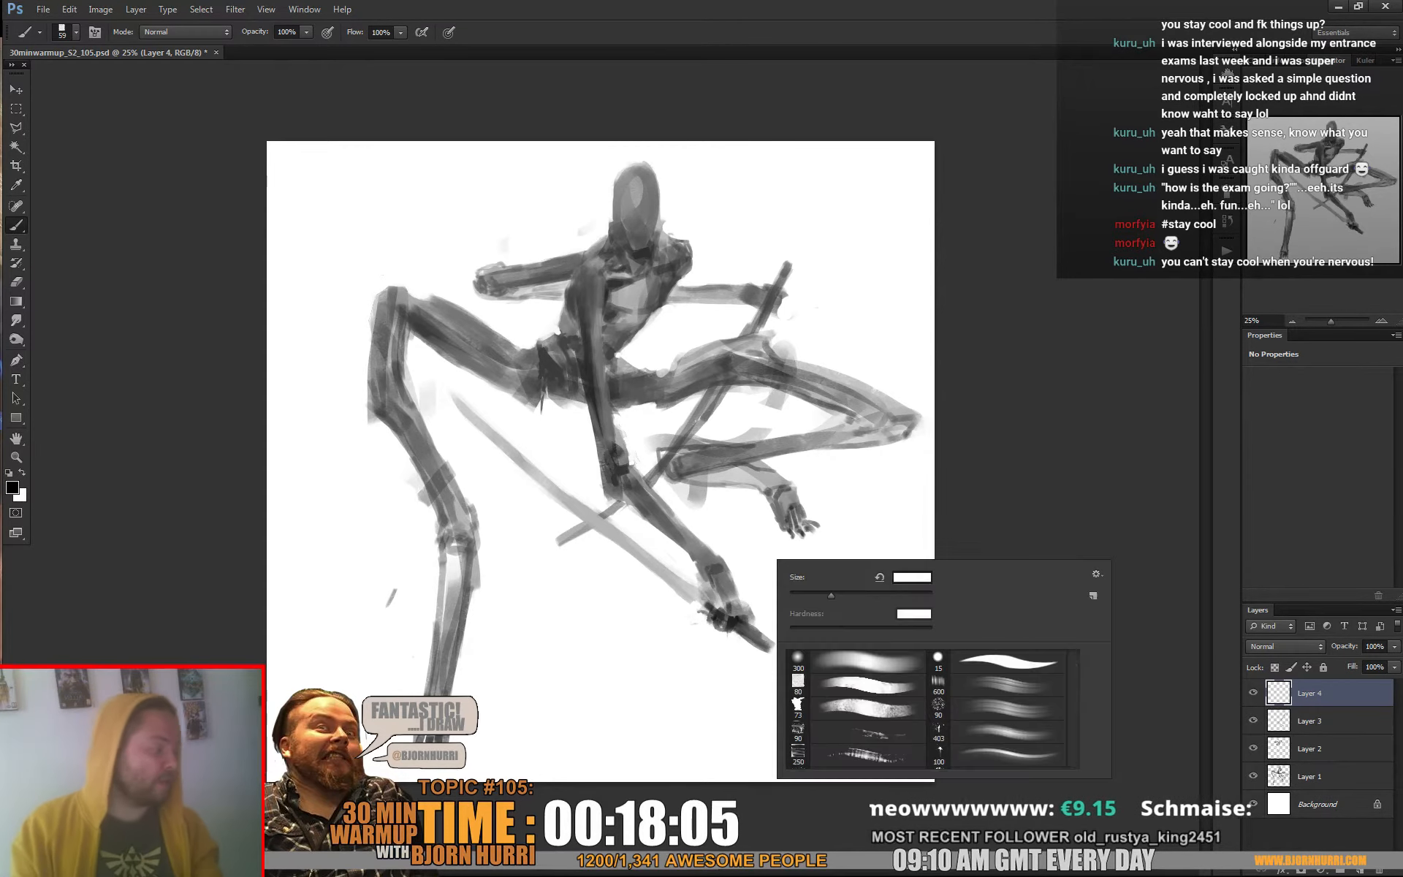
{"action": "left_click_drag", "start_coordinate": [858, 596], "coordinate": [870, 595]}
{"action": "mouse_move", "coordinate": [799, 532]}
{"action": "left_mouse_down"}
{"action": "mouse_move", "coordinate": [672, 511]}
{"action": "mouse_move", "coordinate": [798, 535]}
{"action": "left_mouse_up"}
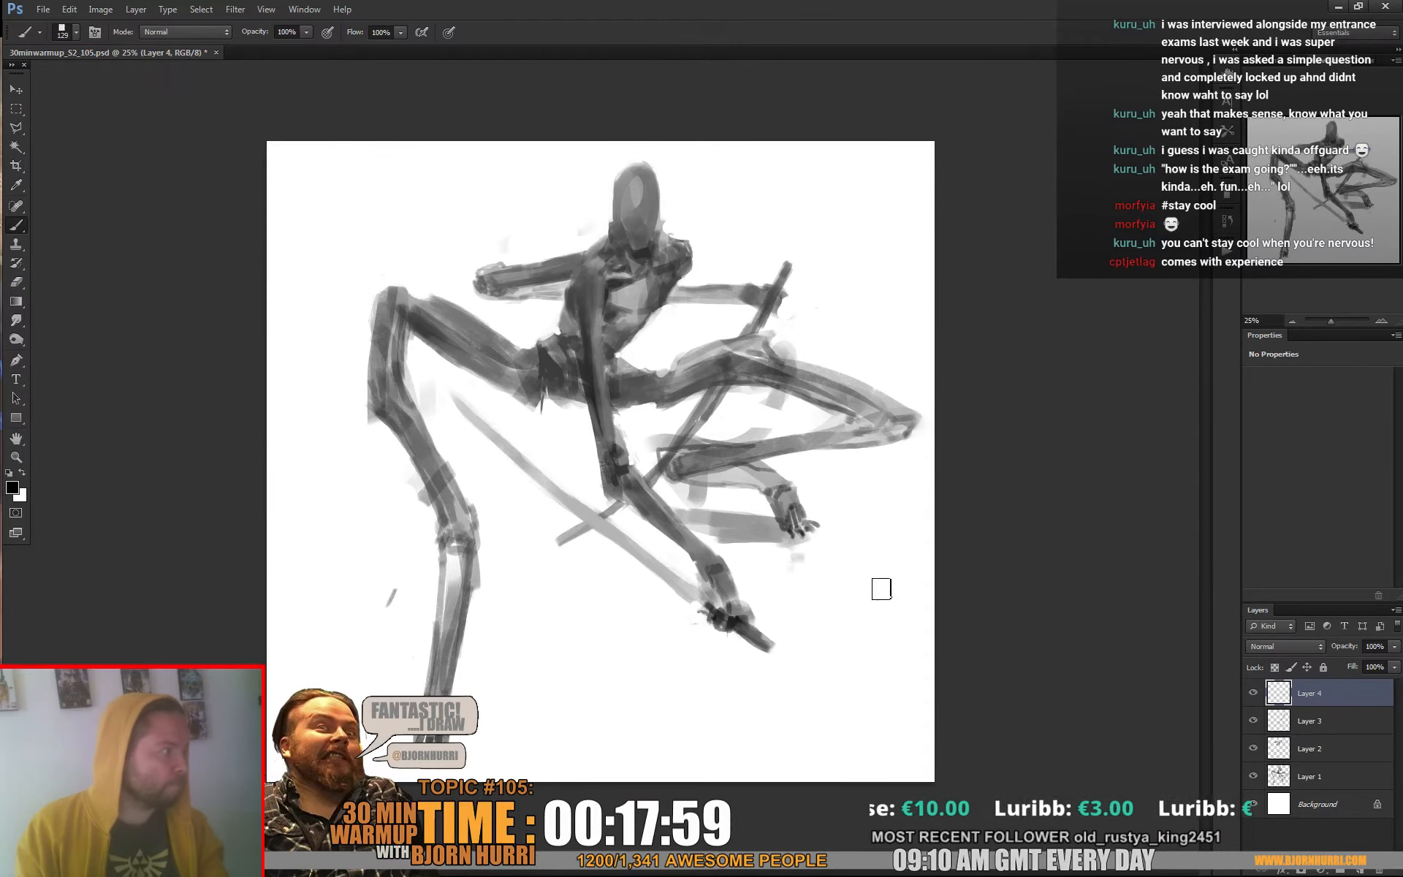
Enlarge the brush to 257 px and block in broad, soft ground shadows around the lower hand on Layer 4
{"action": "right_click", "coordinate": [882, 588]}
{"action": "key", "text": "Return"}
{"action": "mouse_move", "coordinate": [712, 628]}
{"action": "left_mouse_down"}
{"action": "mouse_move", "coordinate": [597, 584]}
{"action": "mouse_move", "coordinate": [675, 592]}
{"action": "mouse_move", "coordinate": [693, 632]}
{"action": "mouse_move", "coordinate": [668, 638]}
{"action": "mouse_move", "coordinate": [744, 641]}
{"action": "mouse_move", "coordinate": [738, 623]}
{"action": "mouse_move", "coordinate": [758, 604]}
{"action": "mouse_move", "coordinate": [788, 609]}
{"action": "mouse_move", "coordinate": [786, 642]}
{"action": "mouse_move", "coordinate": [794, 620]}
{"action": "mouse_move", "coordinate": [779, 629]}
{"action": "mouse_move", "coordinate": [807, 618]}
{"action": "mouse_move", "coordinate": [811, 550]}
{"action": "mouse_move", "coordinate": [827, 542]}
{"action": "mouse_move", "coordinate": [825, 648]}
{"action": "mouse_move", "coordinate": [754, 651]}
{"action": "mouse_move", "coordinate": [686, 620]}
{"action": "mouse_move", "coordinate": [601, 643]}
{"action": "left_mouse_up"}
{"action": "left_click", "coordinate": [775, 629], "text": "alt"}
{"action": "mouse_move", "coordinate": [602, 588]}
{"action": "left_mouse_down"}
{"action": "mouse_move", "coordinate": [549, 602]}
{"action": "mouse_move", "coordinate": [610, 580]}
{"action": "mouse_move", "coordinate": [560, 602]}
{"action": "mouse_move", "coordinate": [632, 613]}
{"action": "left_mouse_up"}
{"action": "left_click_drag", "start_coordinate": [548, 634], "coordinate": [603, 637]}
{"action": "left_click", "coordinate": [728, 615], "text": "alt"}
{"action": "left_click_drag", "start_coordinate": [617, 579], "coordinate": [643, 572]}
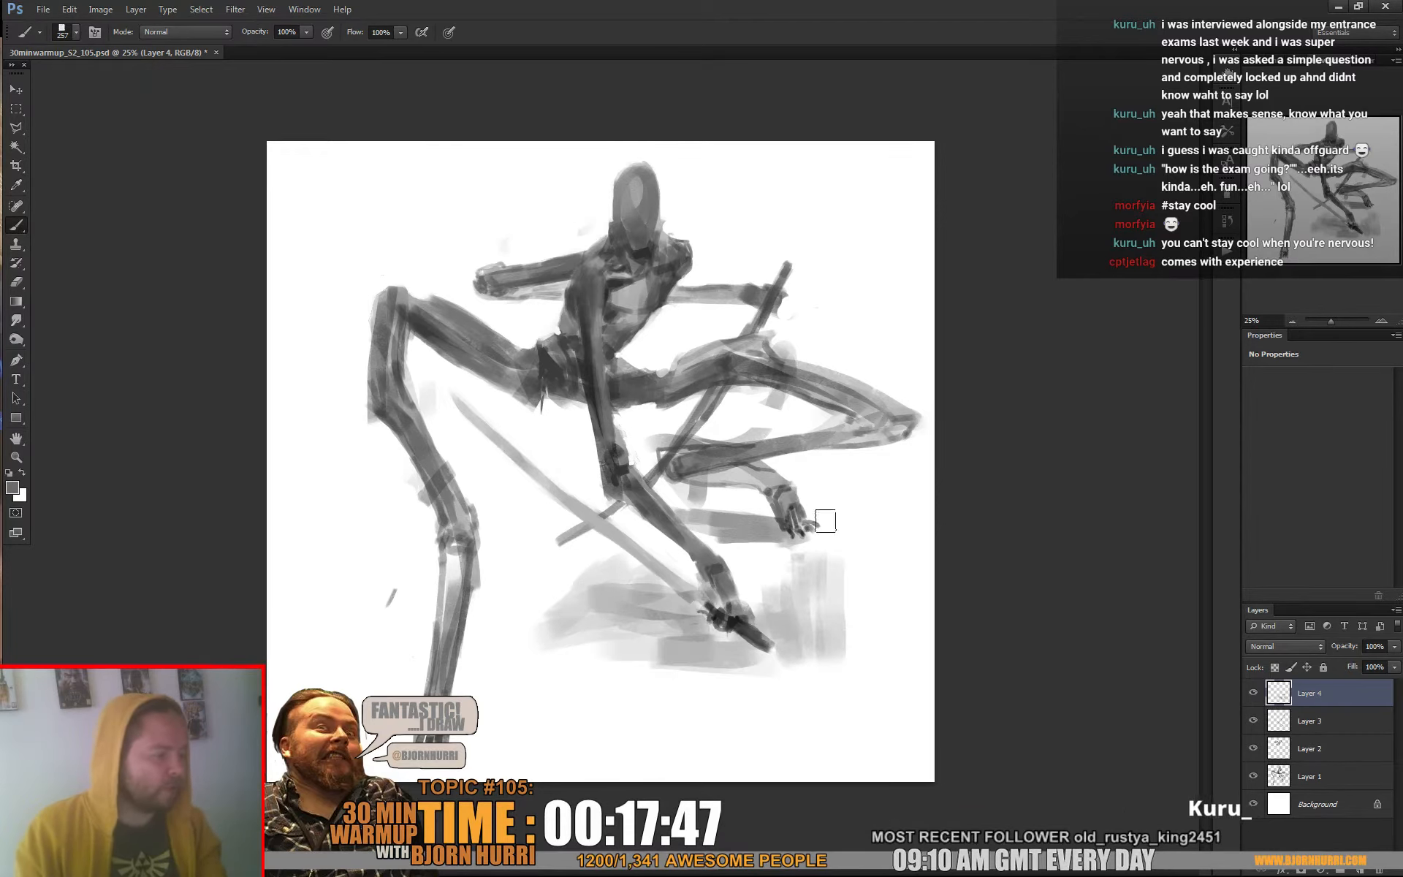
Darken the contact shadow under the right-hand foot with a 48 px brush and trim its upper edge with the eraser
{"action": "right_click", "coordinate": [825, 521]}
{"action": "left_click_drag", "start_coordinate": [952, 564], "coordinate": [874, 564]}
{"action": "left_click", "coordinate": [777, 539]}
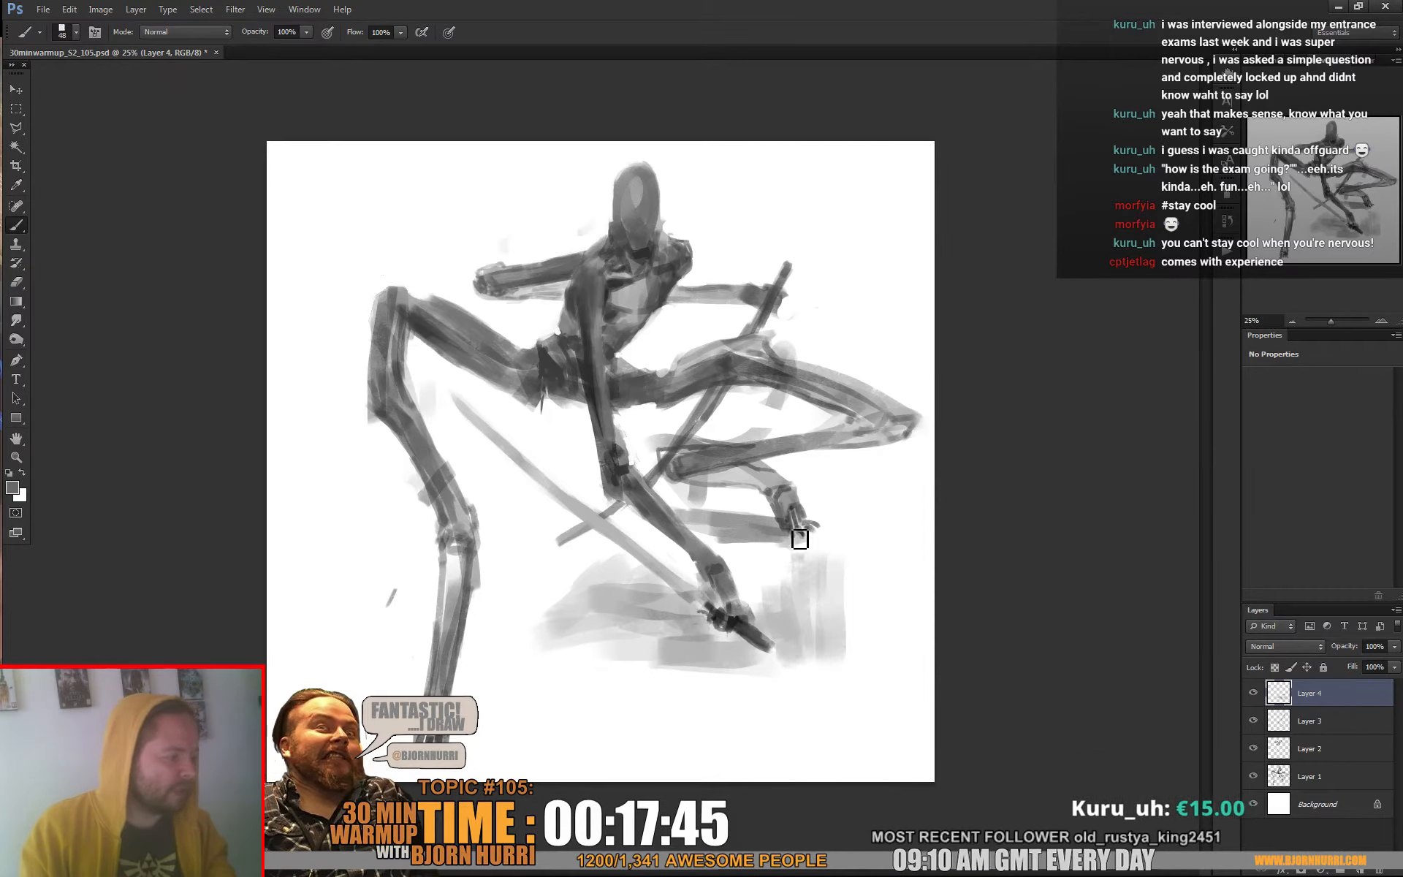
{"action": "mouse_move", "coordinate": [800, 538]}
{"action": "left_mouse_down"}
{"action": "mouse_move", "coordinate": [811, 530]}
{"action": "mouse_move", "coordinate": [774, 534]}
{"action": "mouse_move", "coordinate": [804, 539]}
{"action": "mouse_move", "coordinate": [783, 543]}
{"action": "mouse_move", "coordinate": [766, 533]}
{"action": "left_mouse_up"}
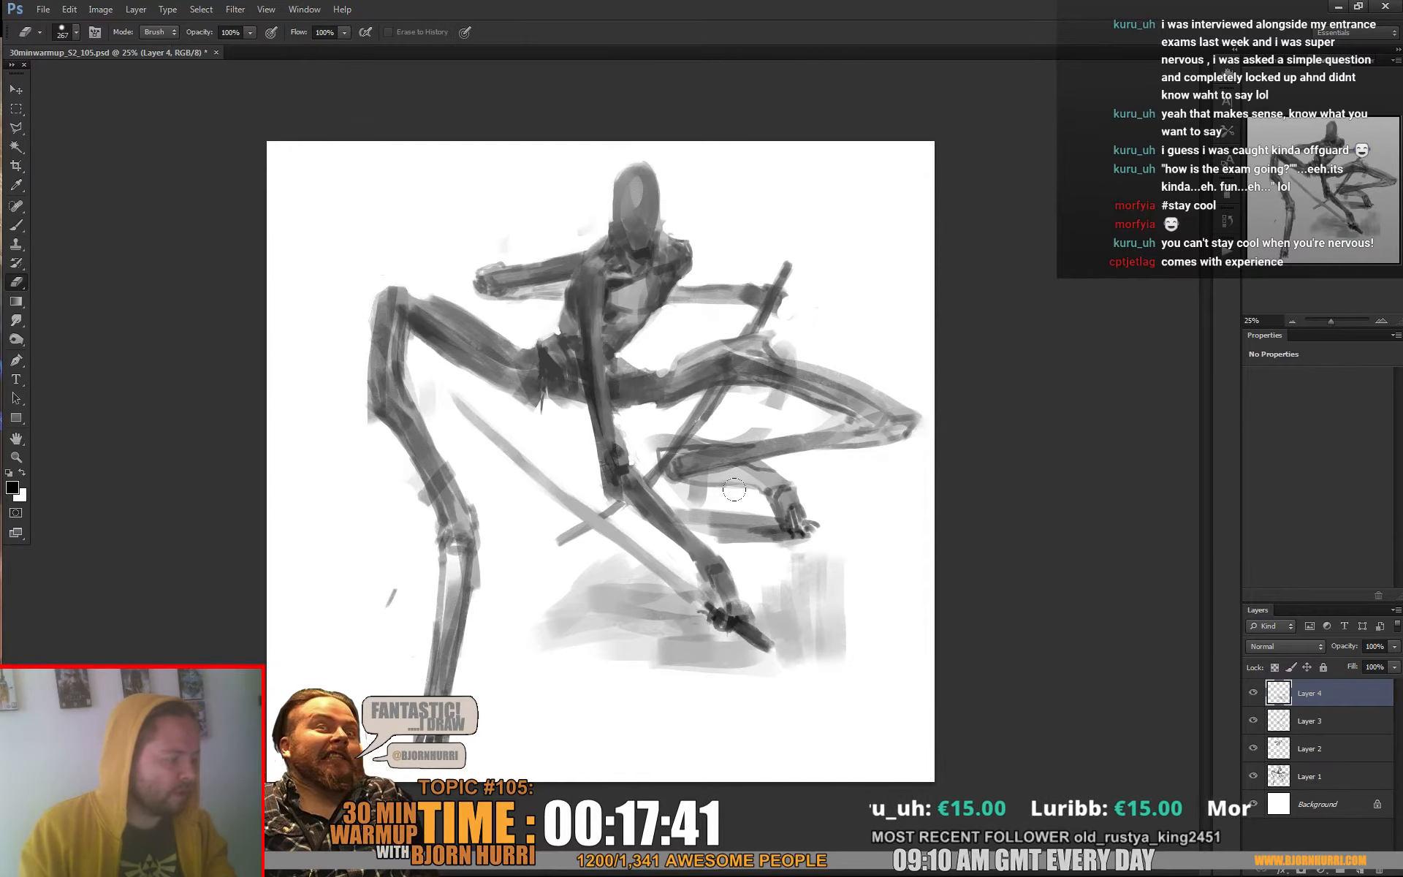
{"action": "key", "text": "e"}
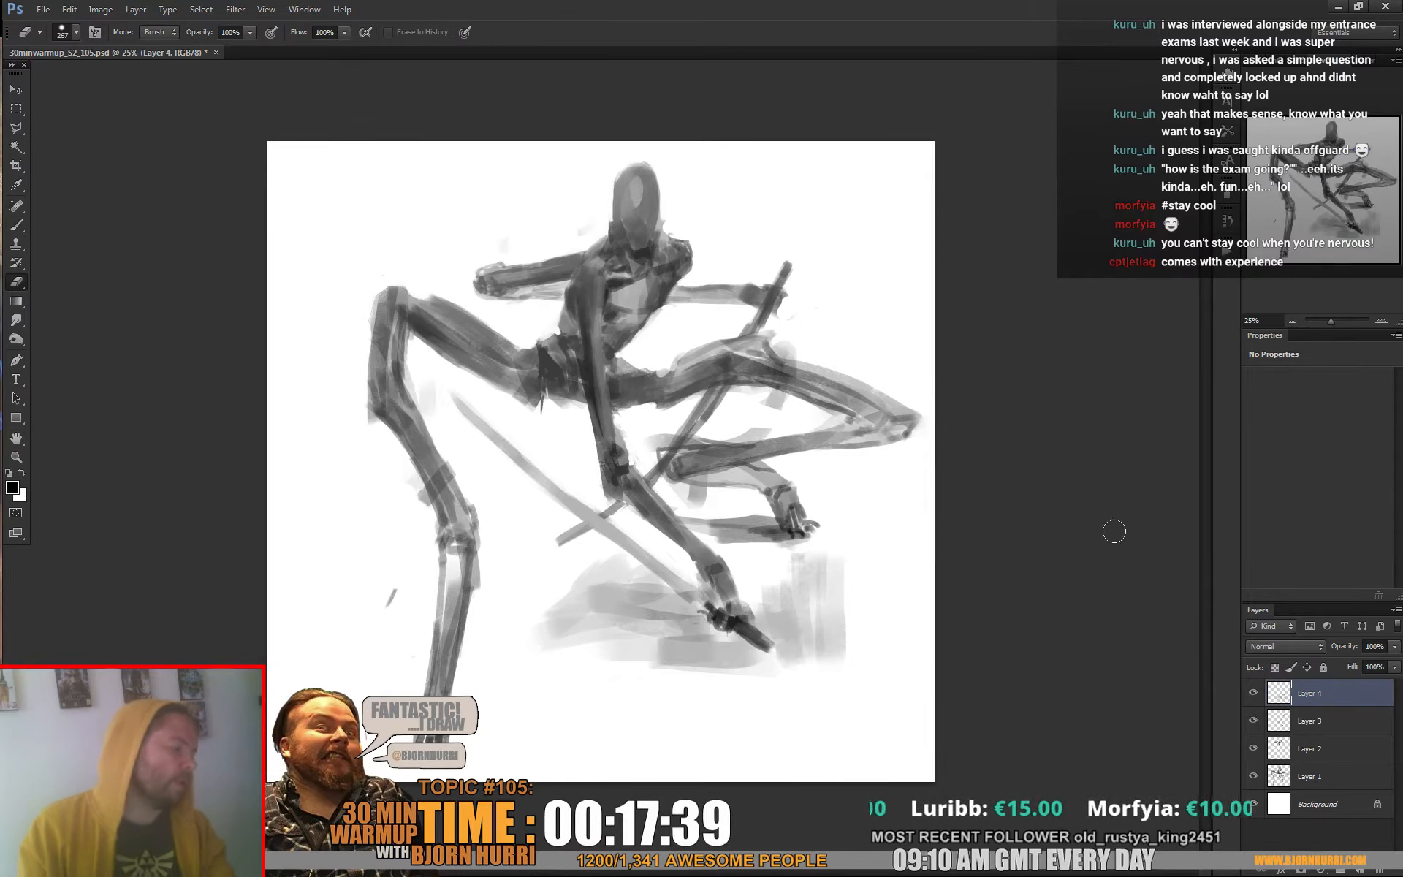
{"action": "key", "text": "b"}
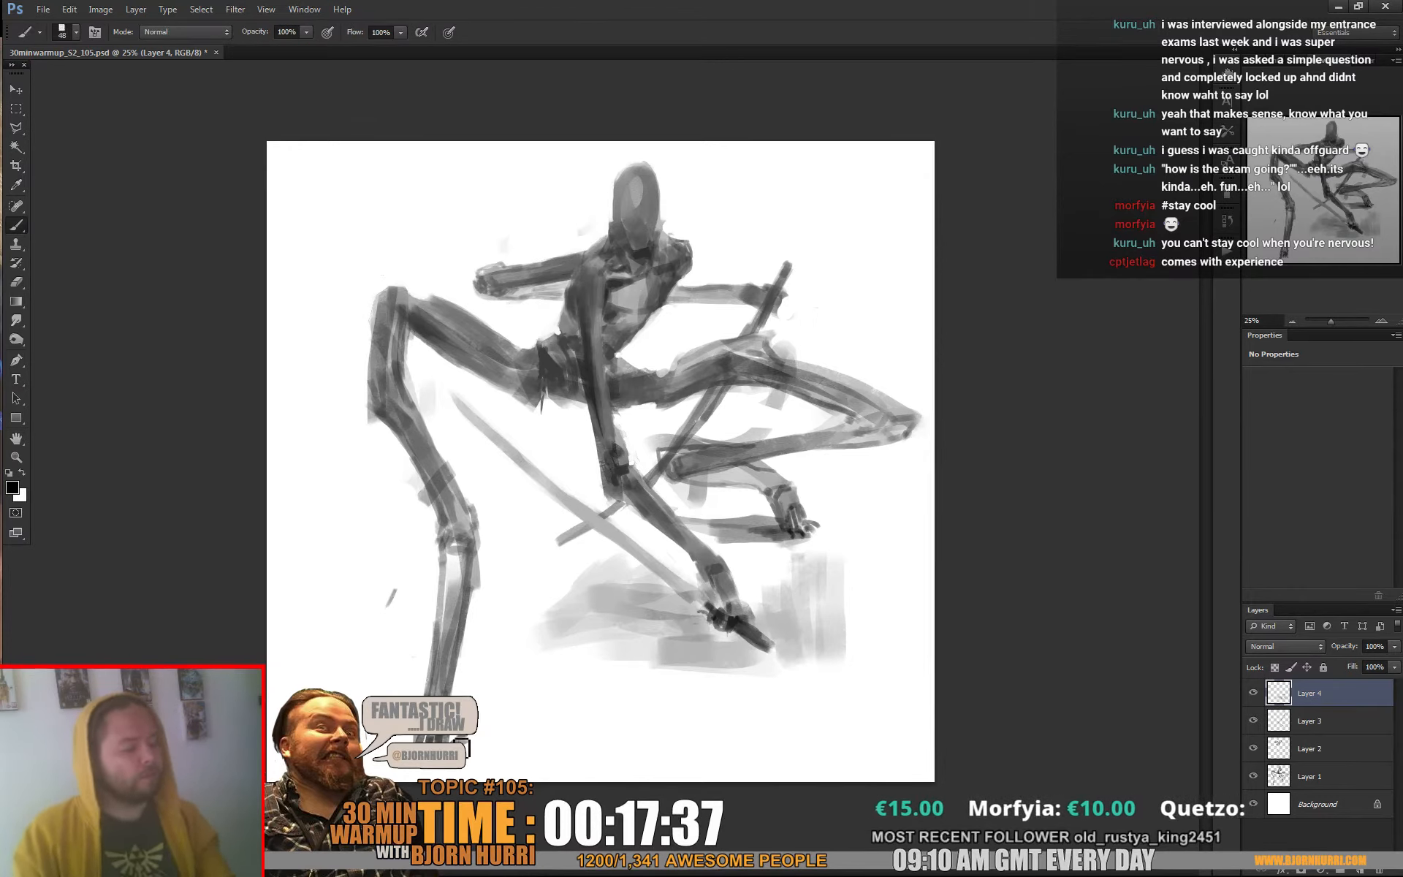
Paint a slanting ground shadow from the left-hand foot toward the lower middle, widening it with a larger brush
{"action": "left_click_drag", "start_coordinate": [475, 738], "coordinate": [595, 708]}
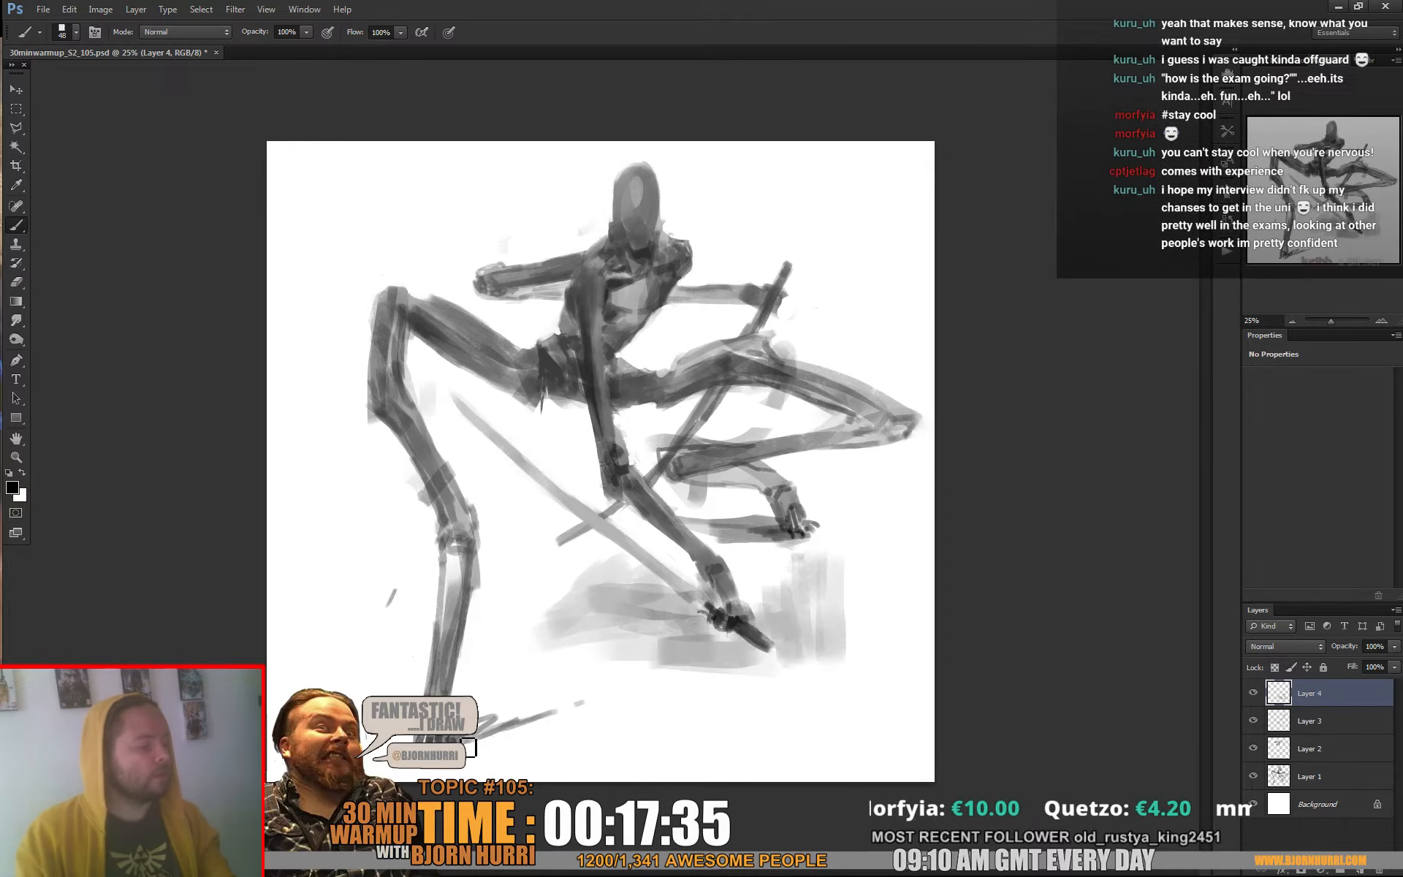
{"action": "left_click_drag", "start_coordinate": [511, 741], "coordinate": [629, 709]}
{"action": "right_click", "coordinate": [703, 659]}
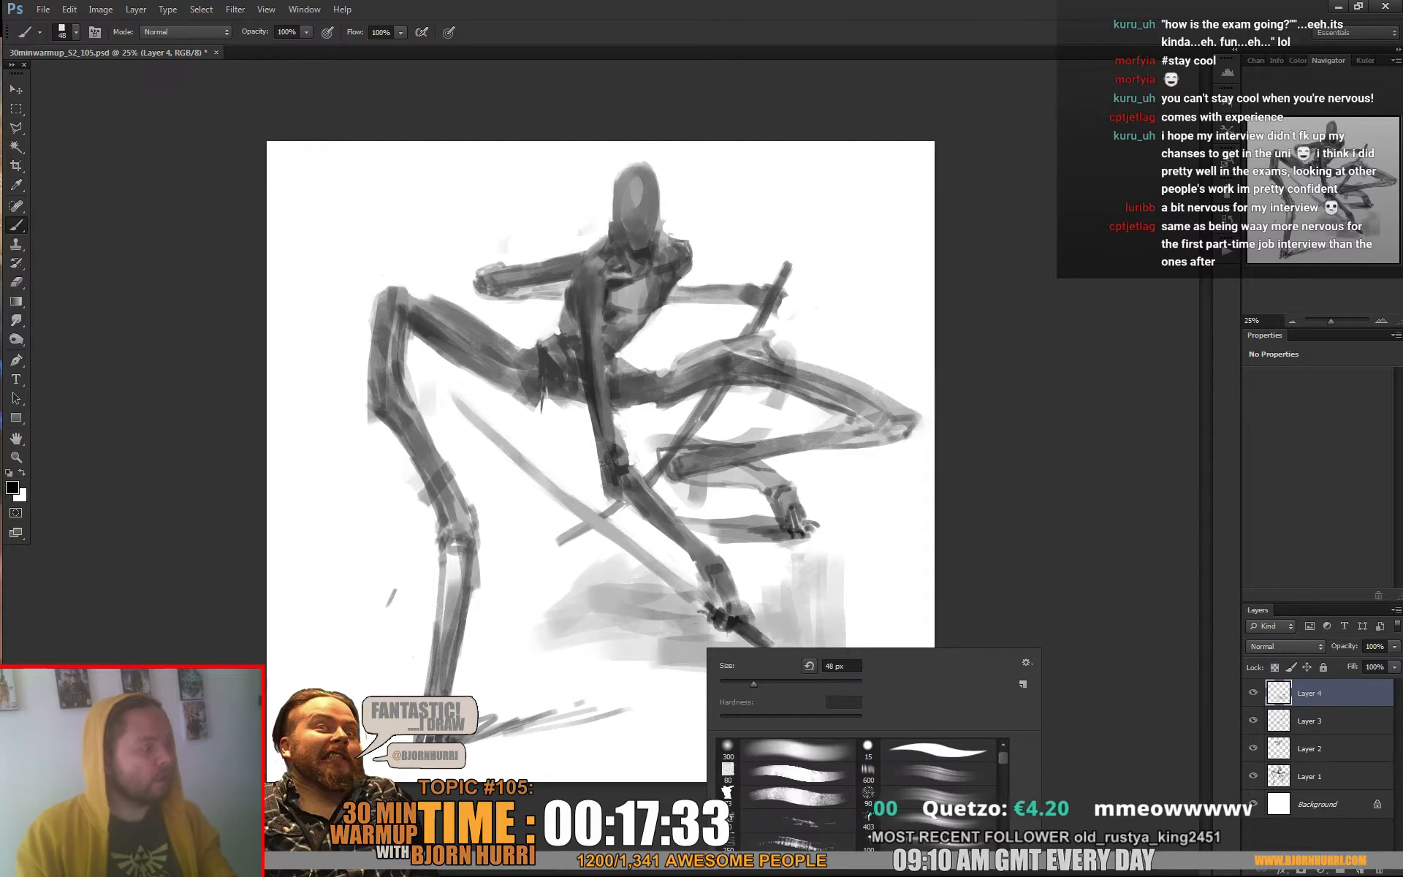
{"action": "left_click_drag", "start_coordinate": [500, 730], "coordinate": [640, 689]}
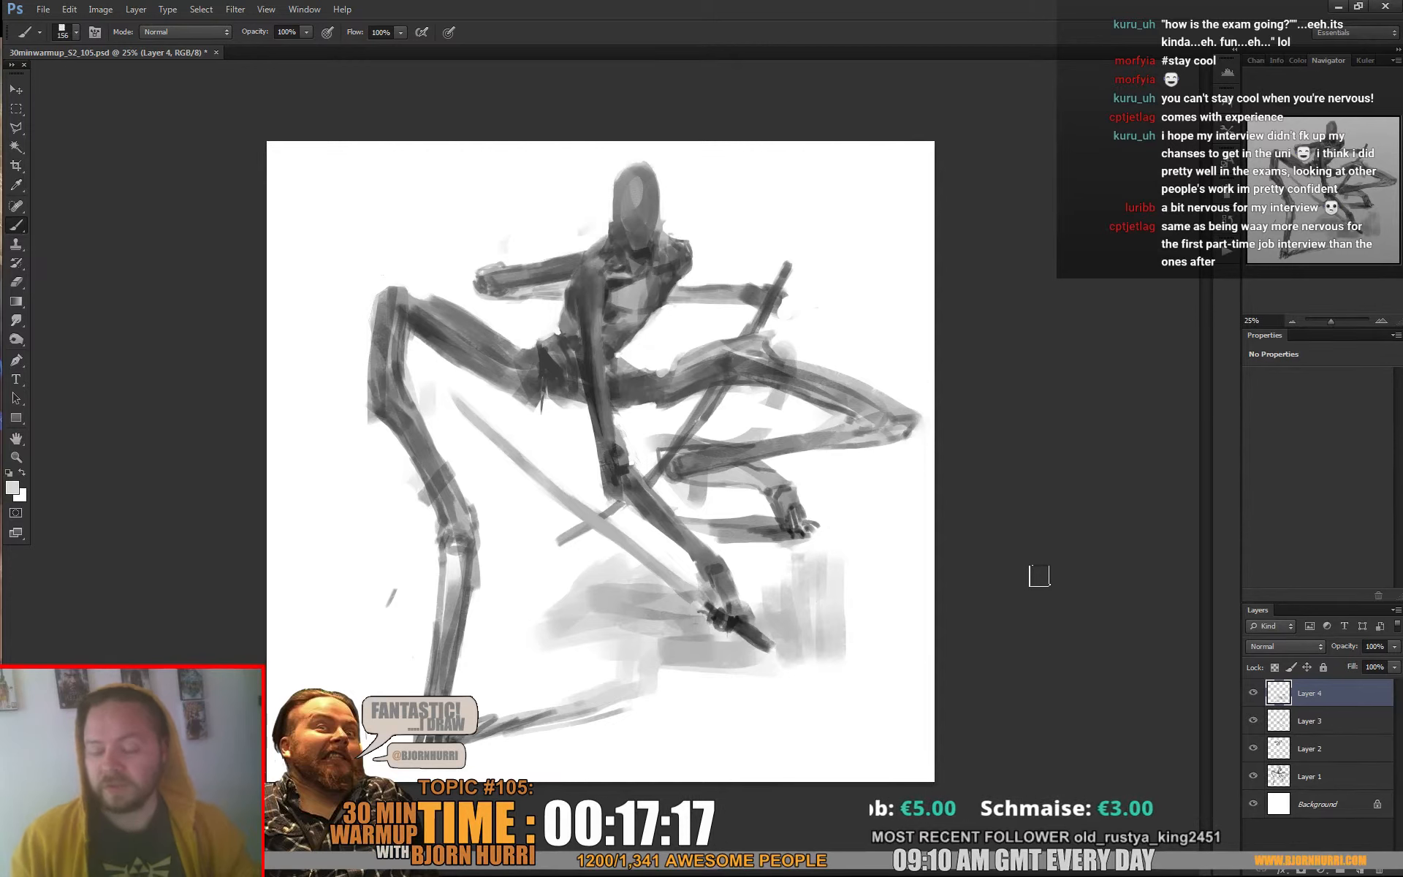
Reduce the brush to 58 px and paint out the stray grey marks around the staff below the right-hand thigh, tidying the staff's lower end
{"action": "right_click", "coordinate": [1039, 576]}
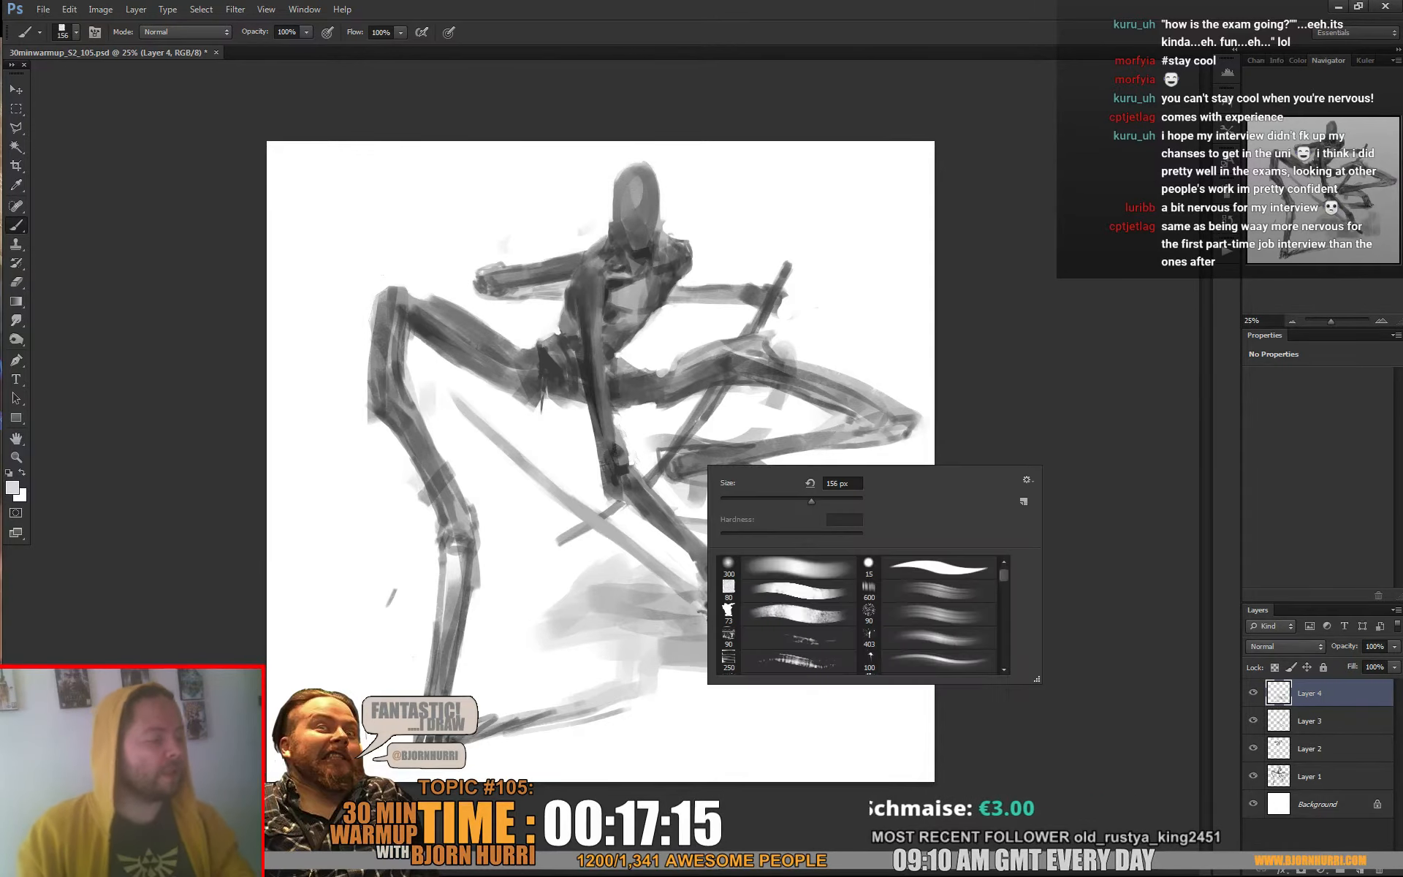
{"action": "left_click", "coordinate": [764, 426]}
{"action": "left_click_drag", "start_coordinate": [695, 421], "coordinate": [720, 398]}
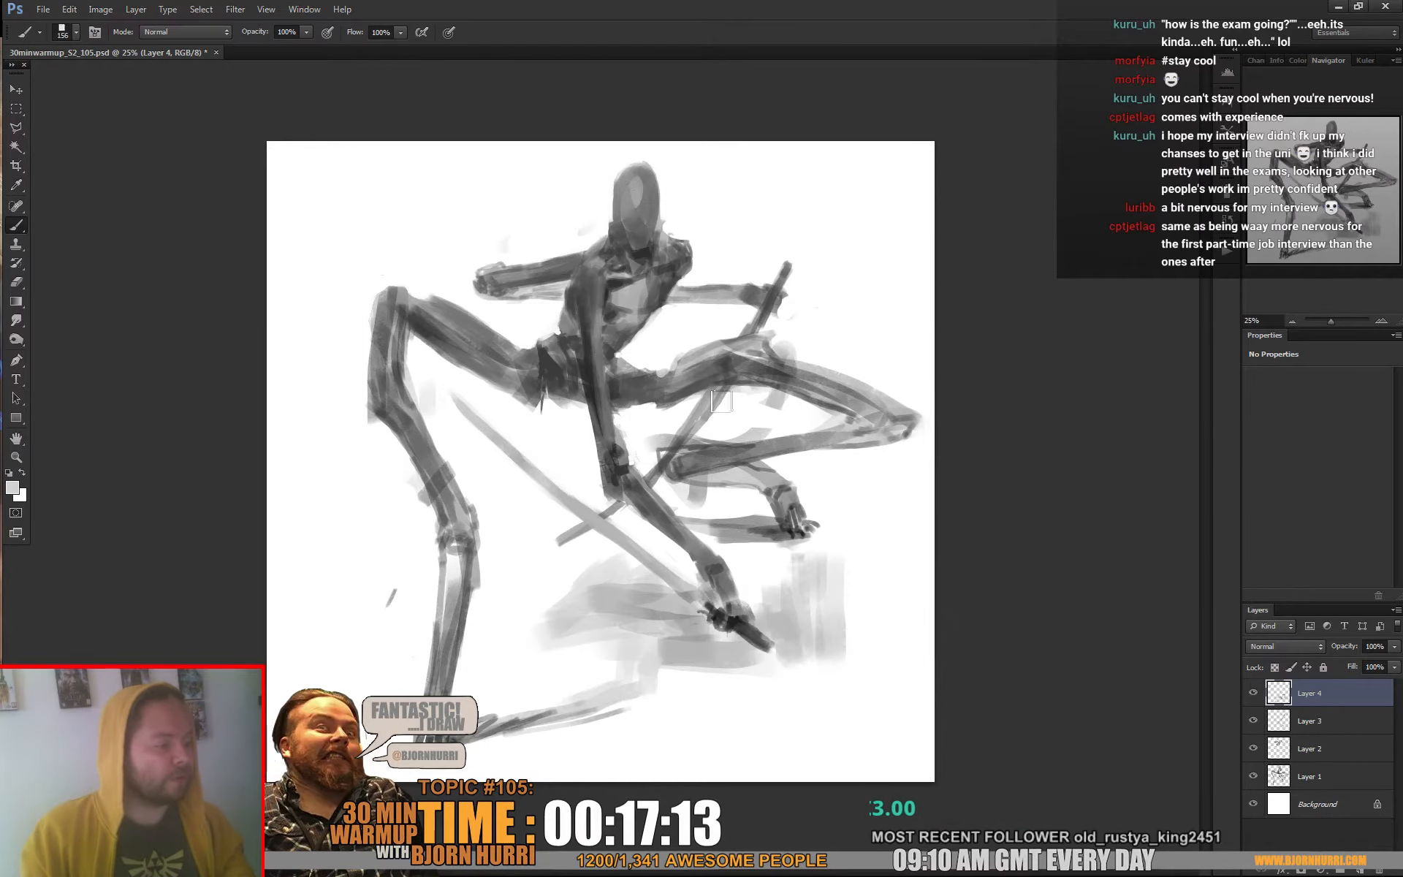
{"action": "right_click", "coordinate": [721, 401]}
{"action": "left_click", "coordinate": [793, 448]}
{"action": "left_click", "coordinate": [678, 458]}
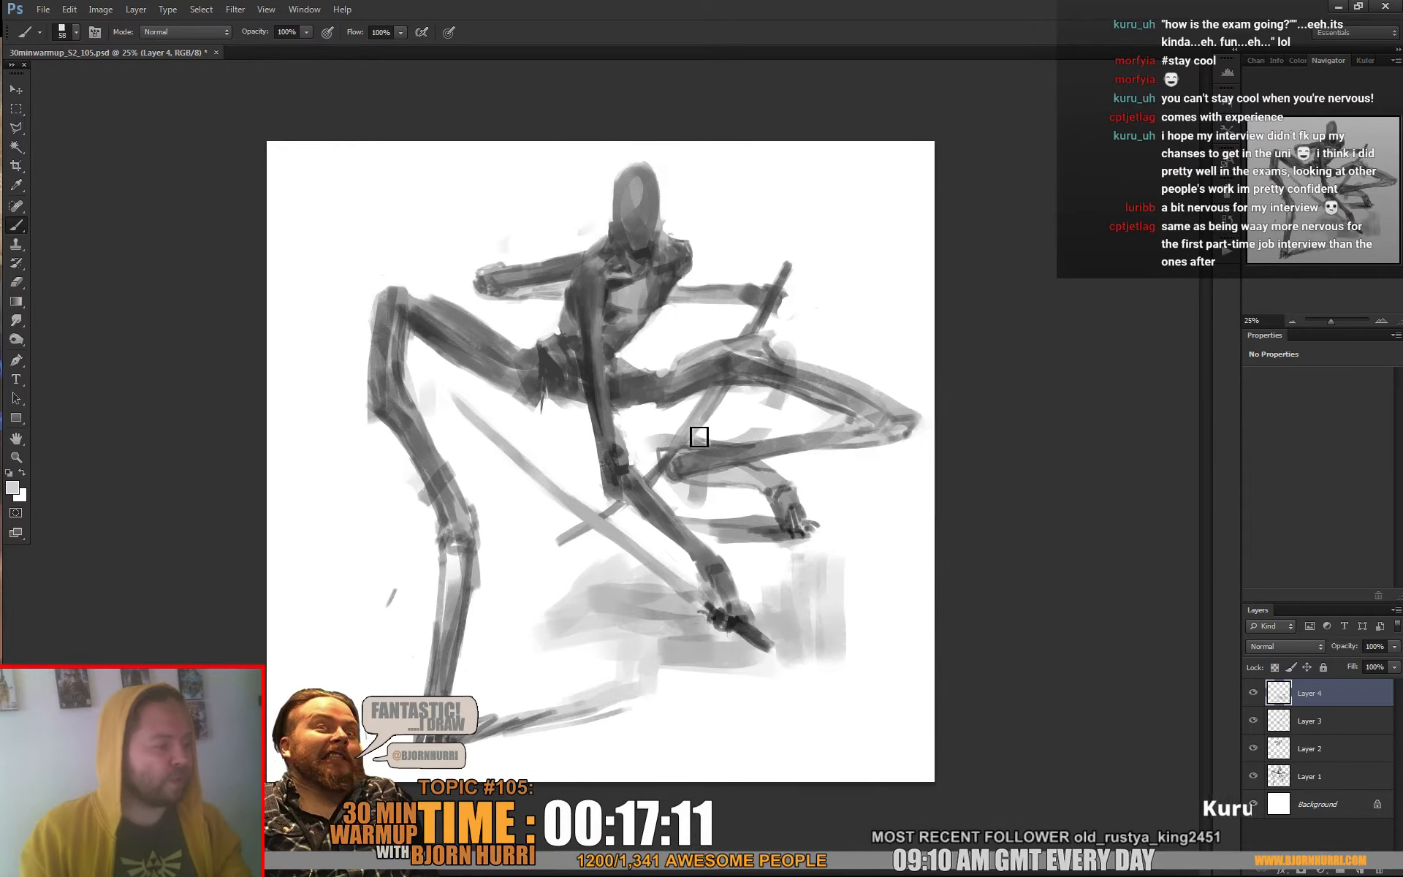
{"action": "left_click", "coordinate": [712, 411], "text": "alt"}
{"action": "left_click", "coordinate": [709, 401], "text": "alt"}
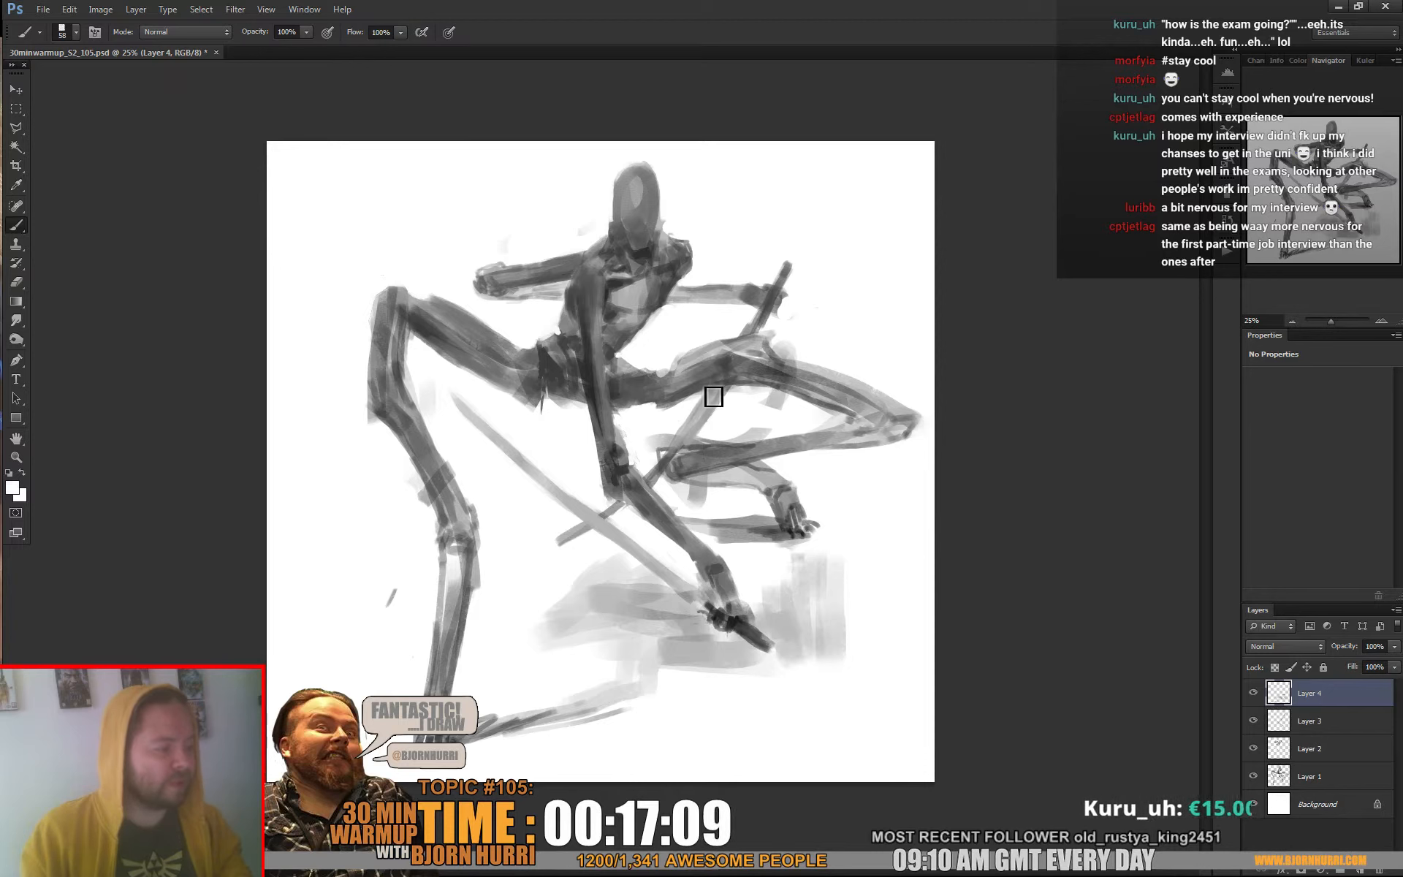
{"action": "left_click", "coordinate": [689, 434], "text": "alt"}
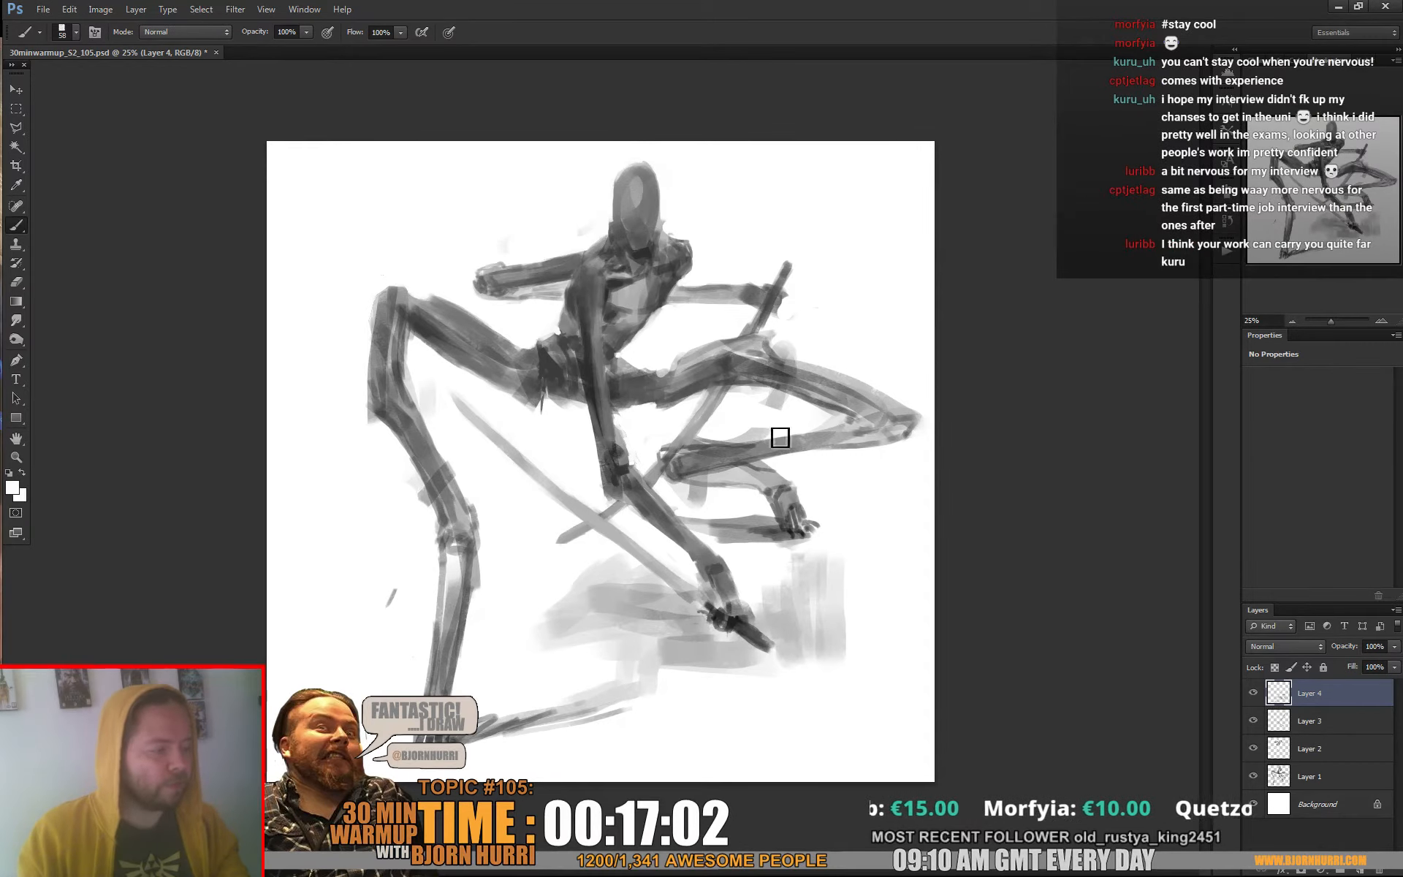
{"action": "left_click", "coordinate": [578, 533], "text": "alt"}
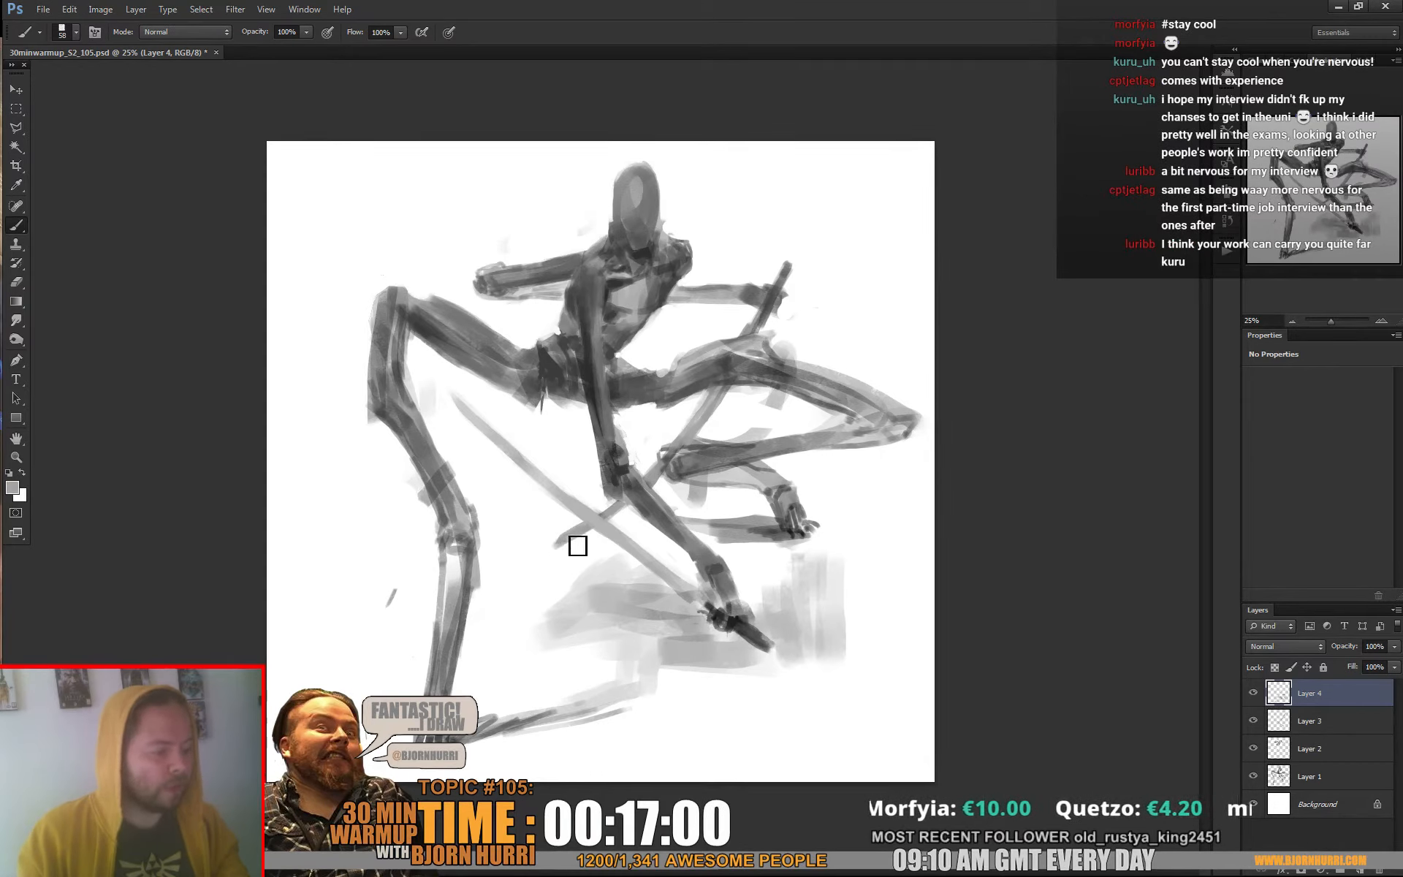
{"action": "left_click", "coordinate": [565, 541], "text": "alt"}
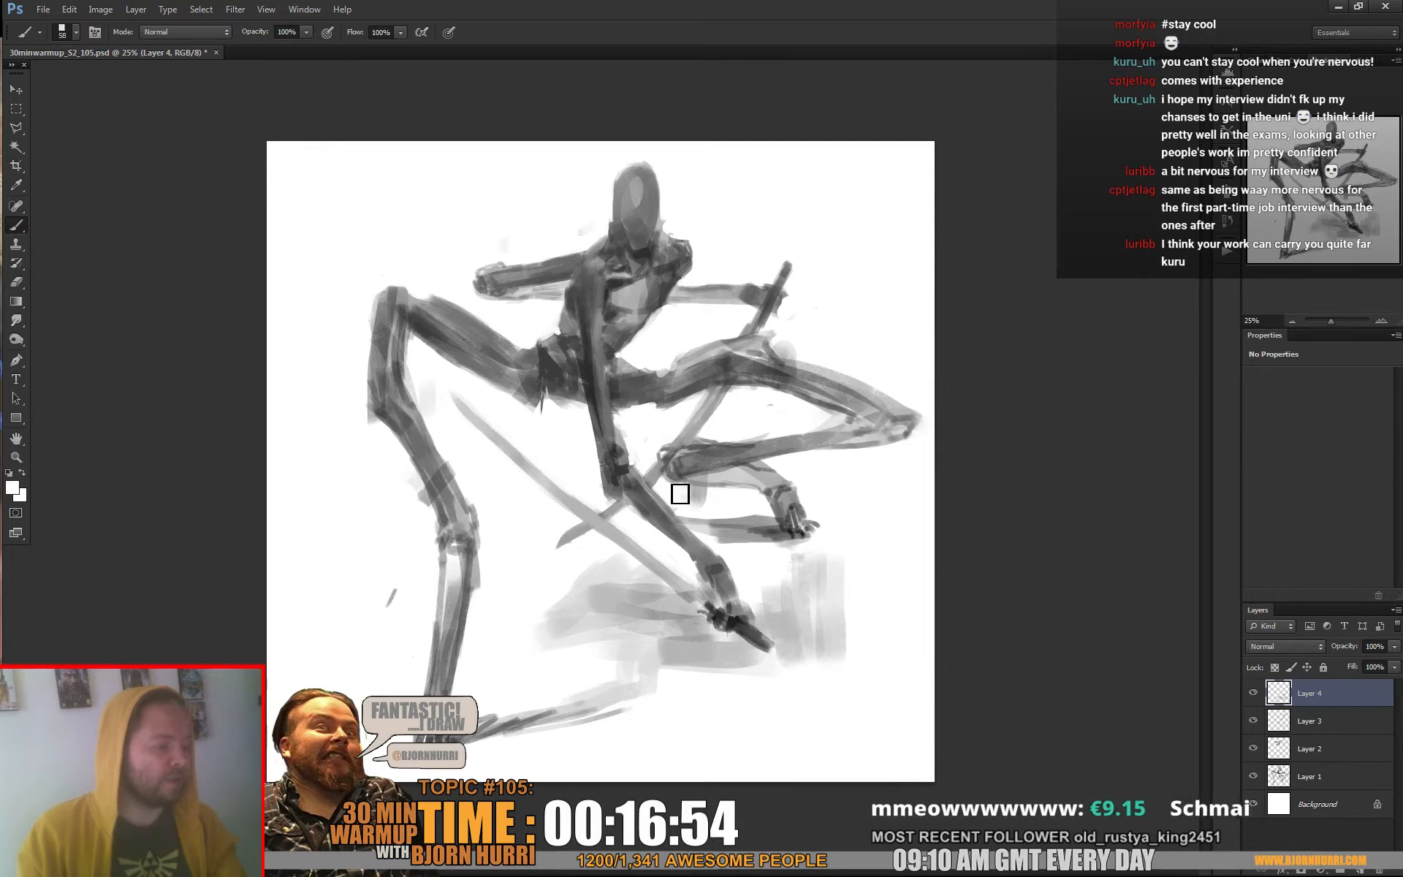
With a 41 px brush, clean the white background around the right-hand ankle and repaint the calf's edges with sampled greys
{"action": "right_click", "coordinate": [797, 472]}
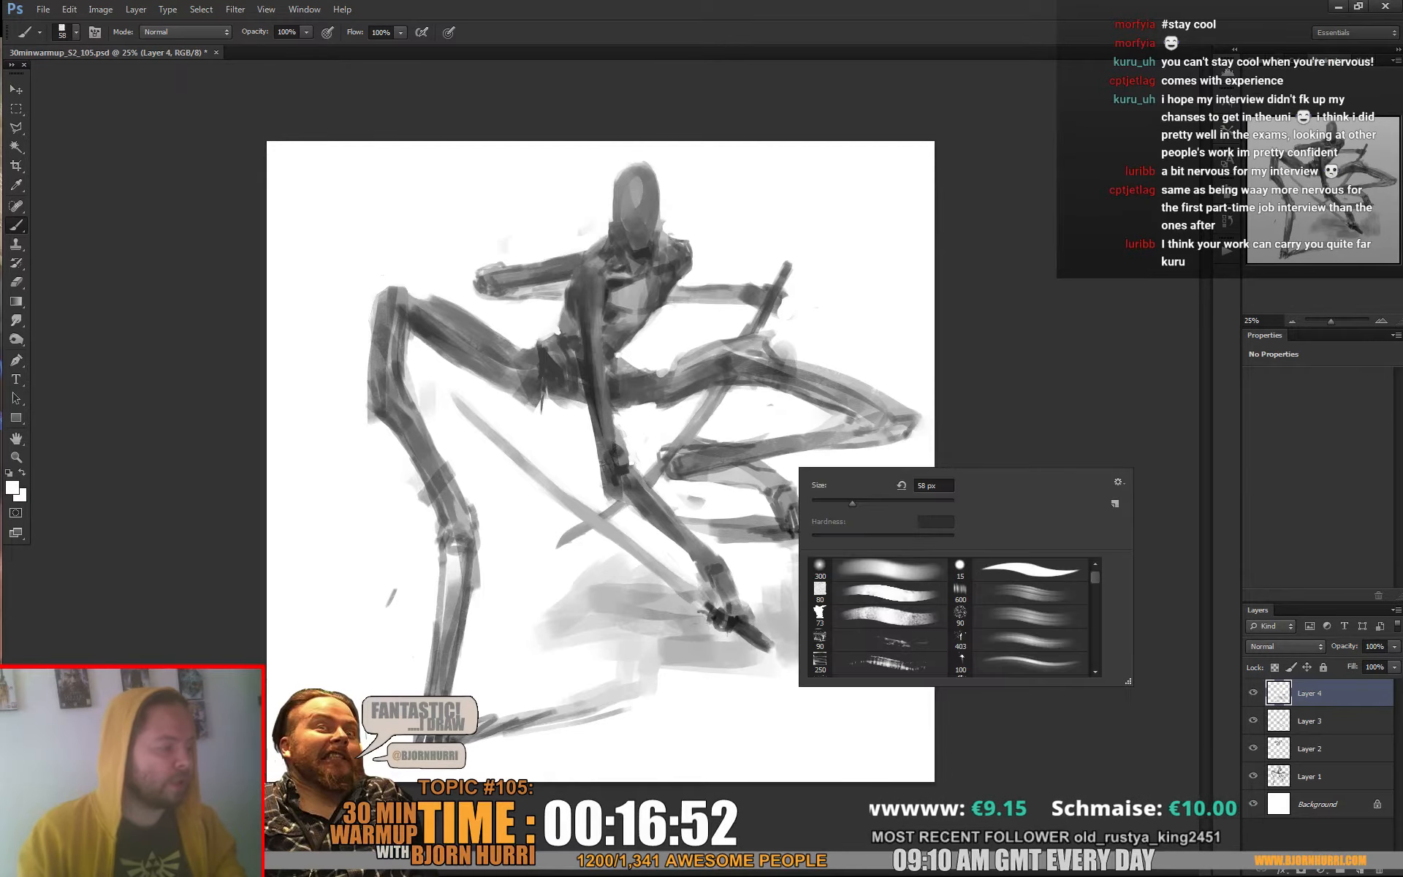
{"action": "left_click", "coordinate": [820, 501]}
{"action": "left_click", "coordinate": [775, 473]}
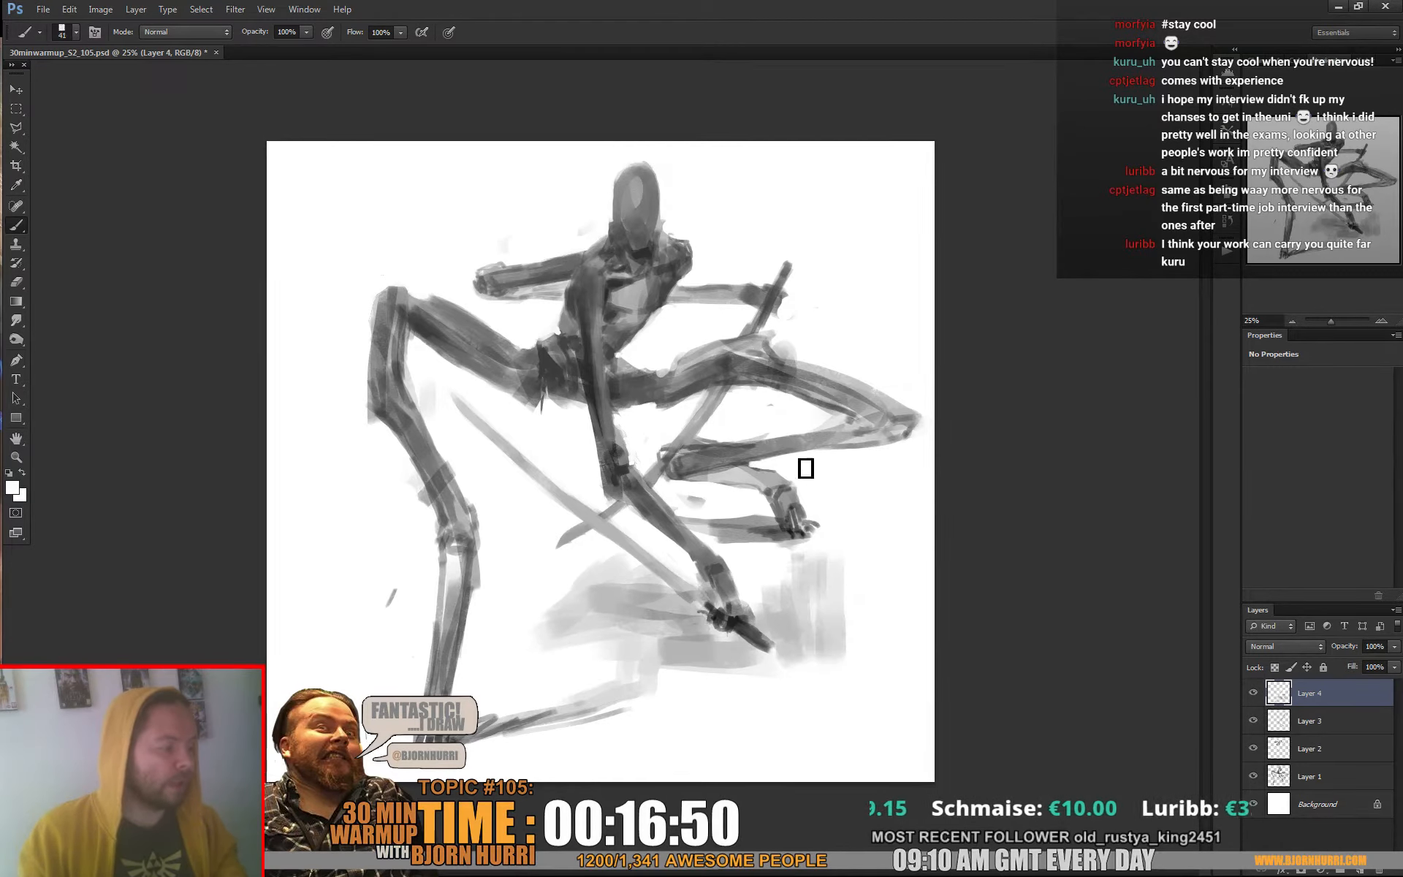
{"action": "left_click", "coordinate": [760, 448], "text": "alt"}
{"action": "left_click", "coordinate": [759, 441], "text": "alt"}
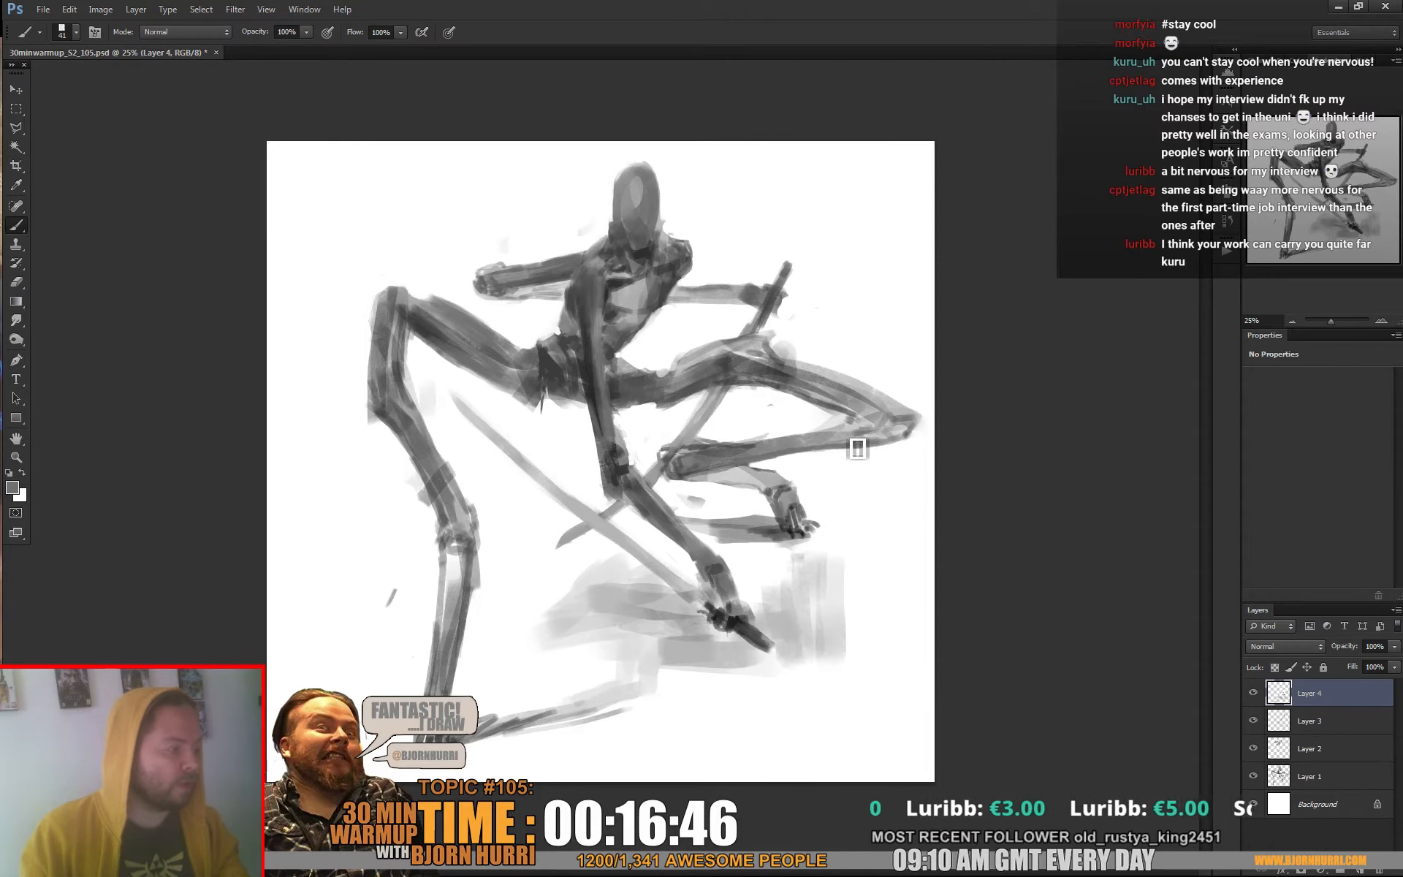
{"action": "left_click", "coordinate": [763, 437], "text": "alt"}
{"action": "left_click_drag", "start_coordinate": [760, 444], "coordinate": [848, 432]}
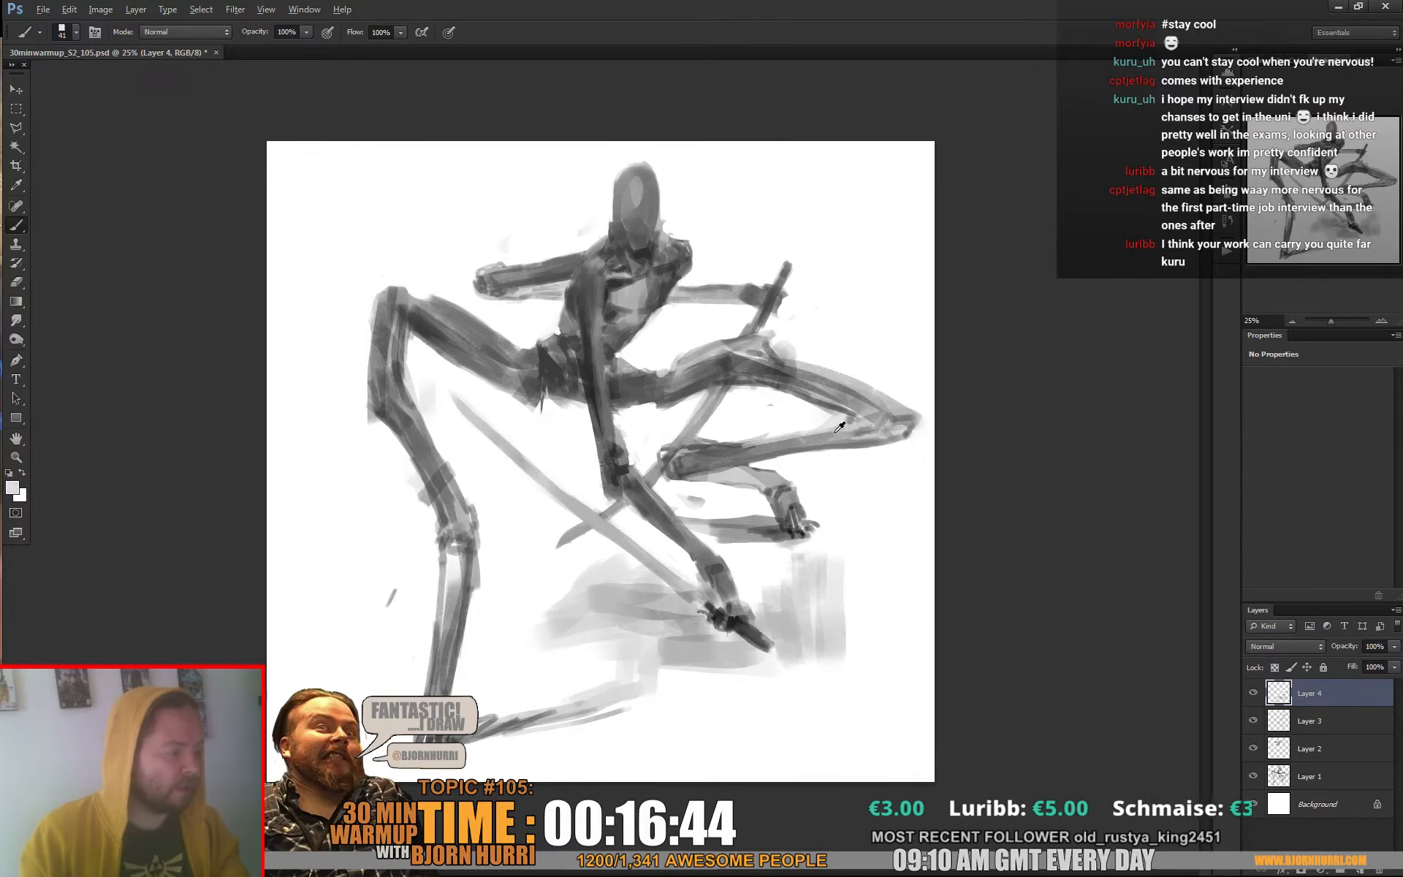
{"action": "left_click", "coordinate": [840, 433], "text": "alt"}
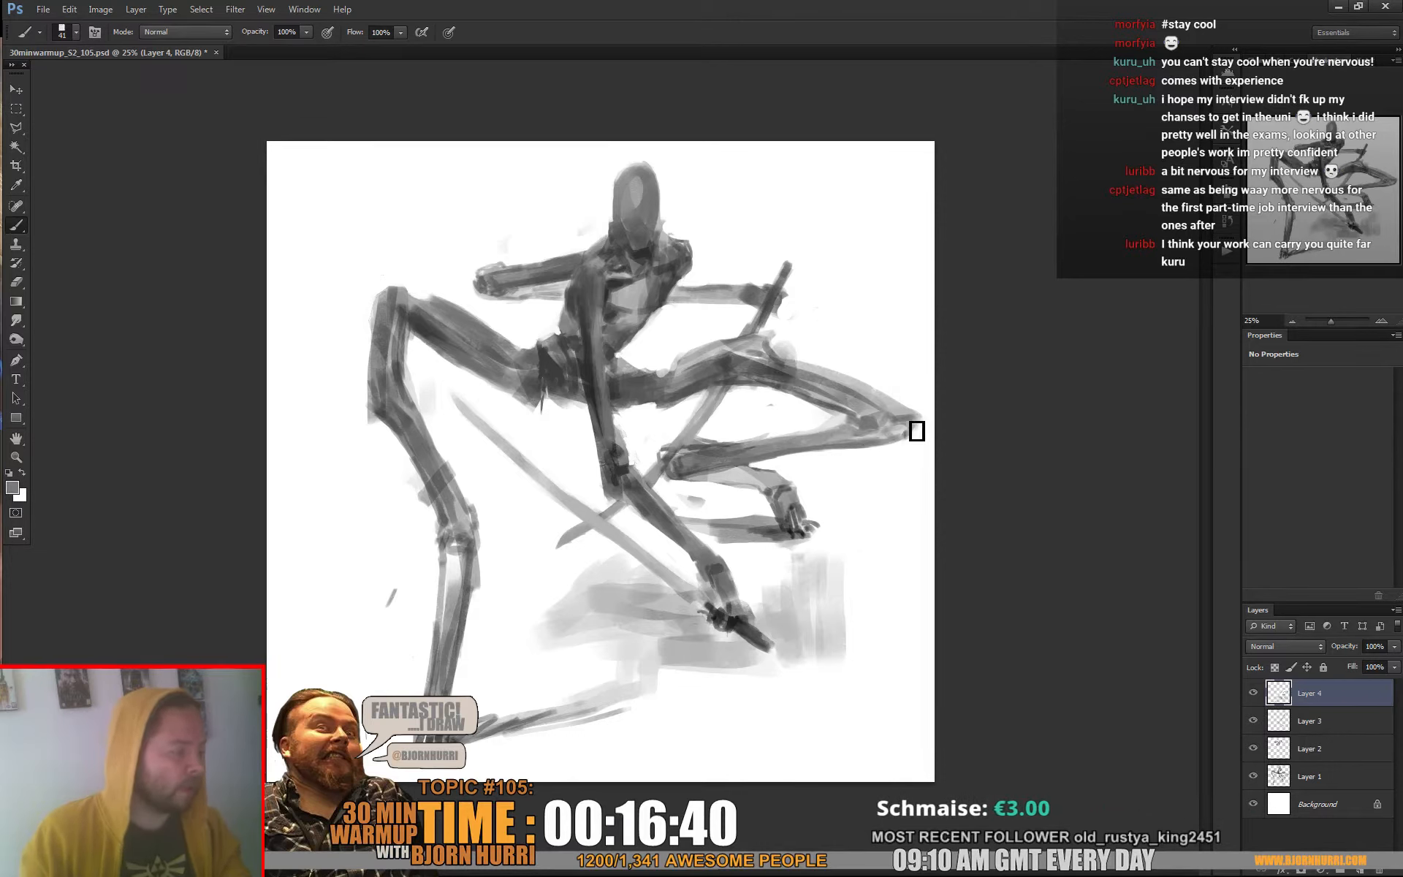
Add a dark grey accent at the right-hand knee and undo the last stroke there
{"action": "left_click", "coordinate": [733, 362], "text": "alt"}
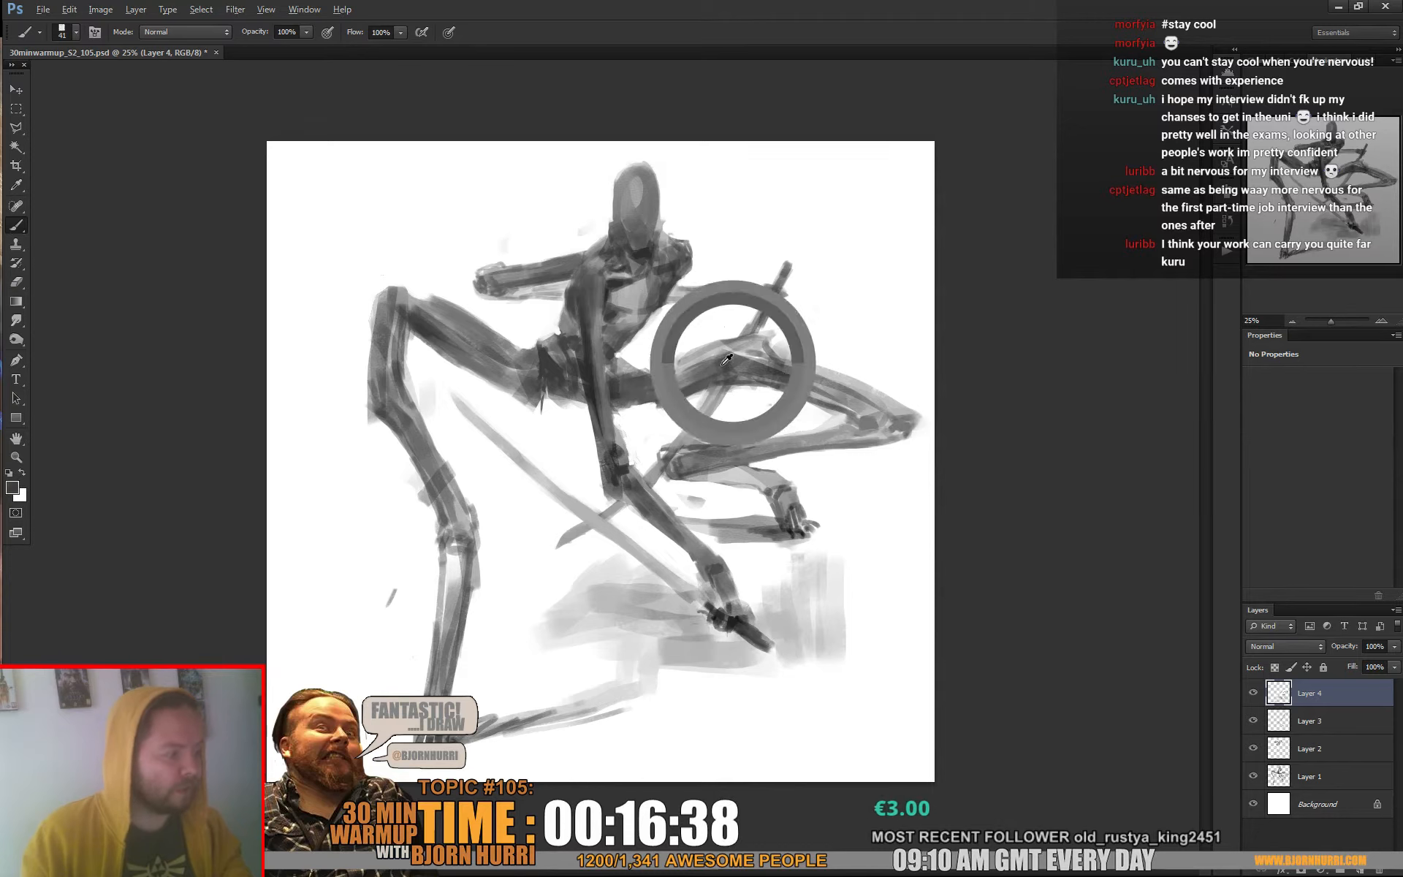
{"action": "left_click_drag", "start_coordinate": [912, 431], "coordinate": [900, 432]}
{"action": "key", "text": "ctrl+z"}
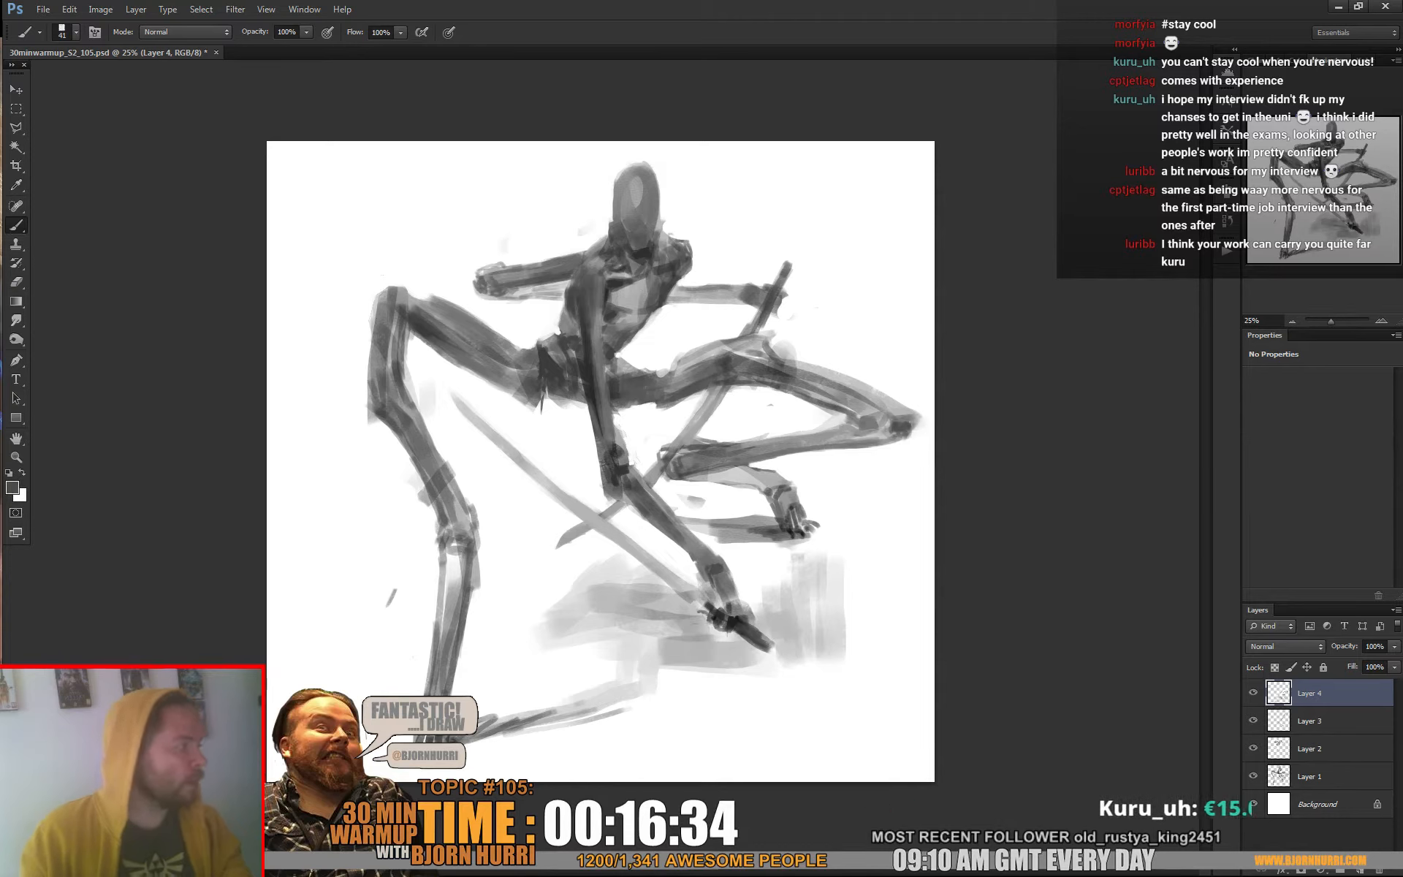
Enlarge the brush to 74 px, fill in the right-hand ankle and build up the top of the thigh with sampled greys
{"action": "right_click", "coordinate": [801, 449]}
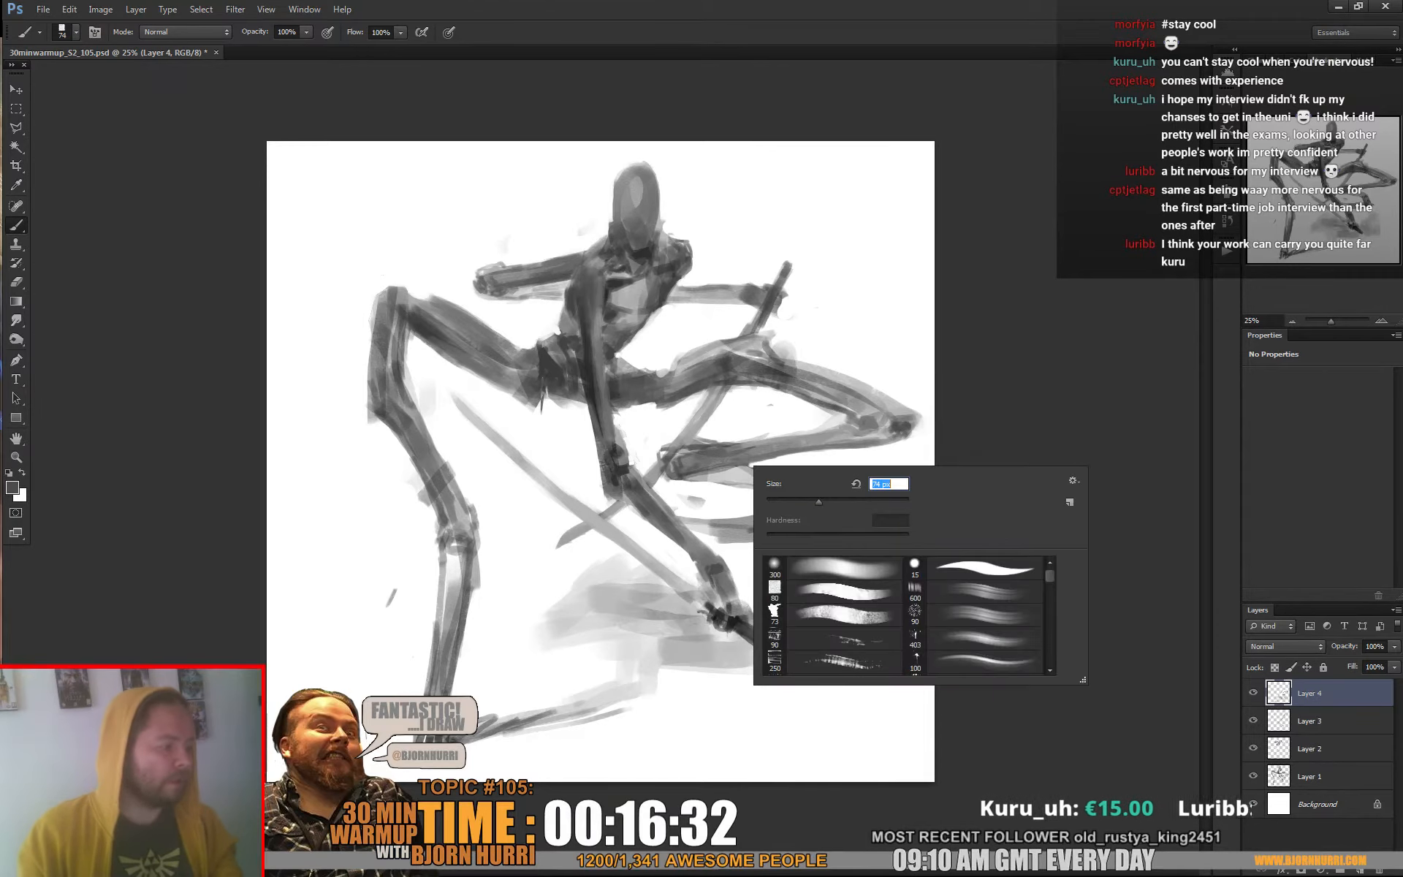
{"action": "left_click_drag", "start_coordinate": [698, 477], "coordinate": [760, 484]}
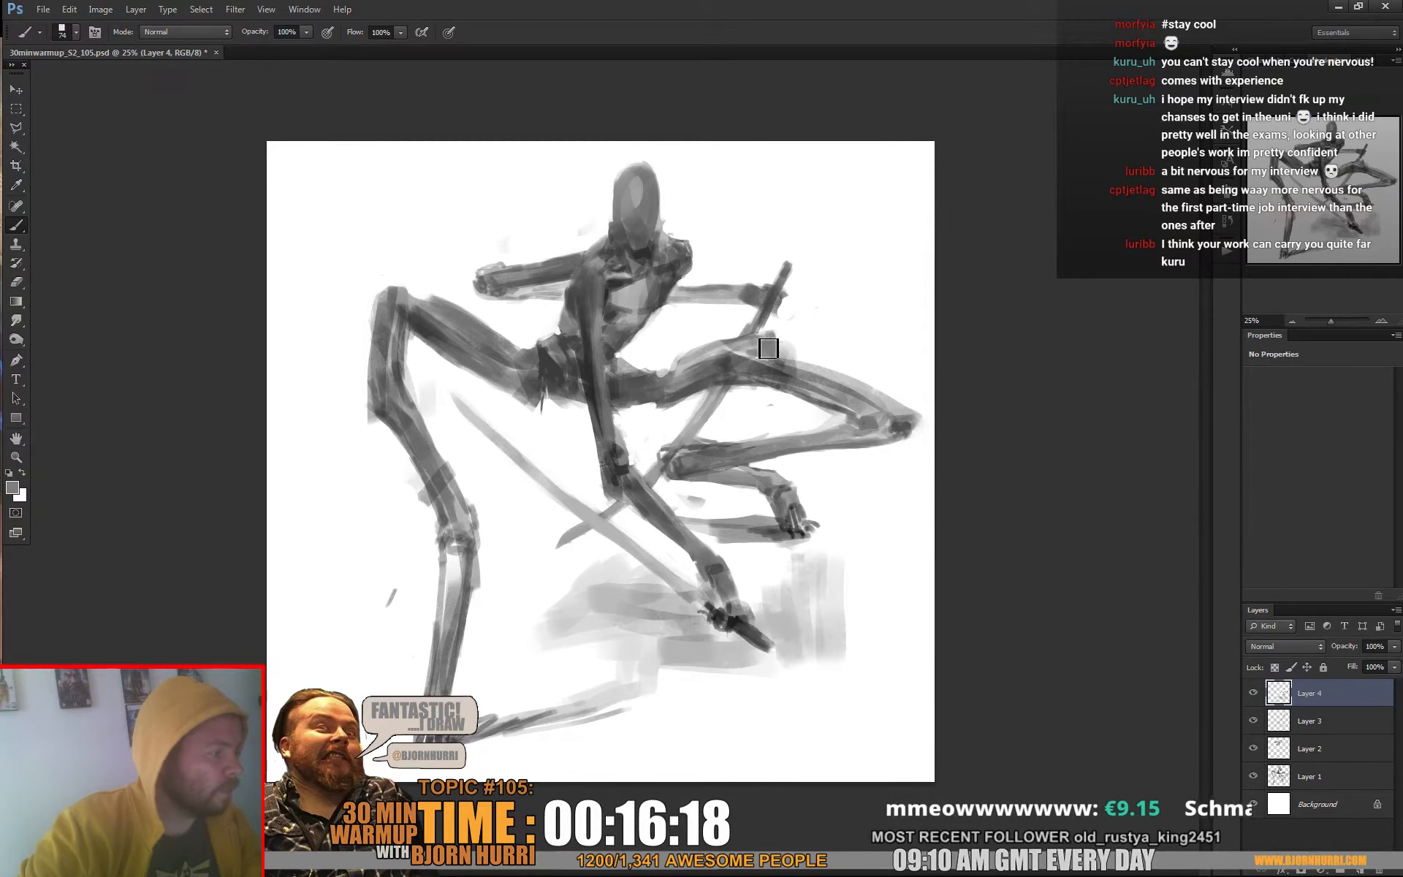
{"action": "left_click", "coordinate": [727, 353], "text": "alt"}
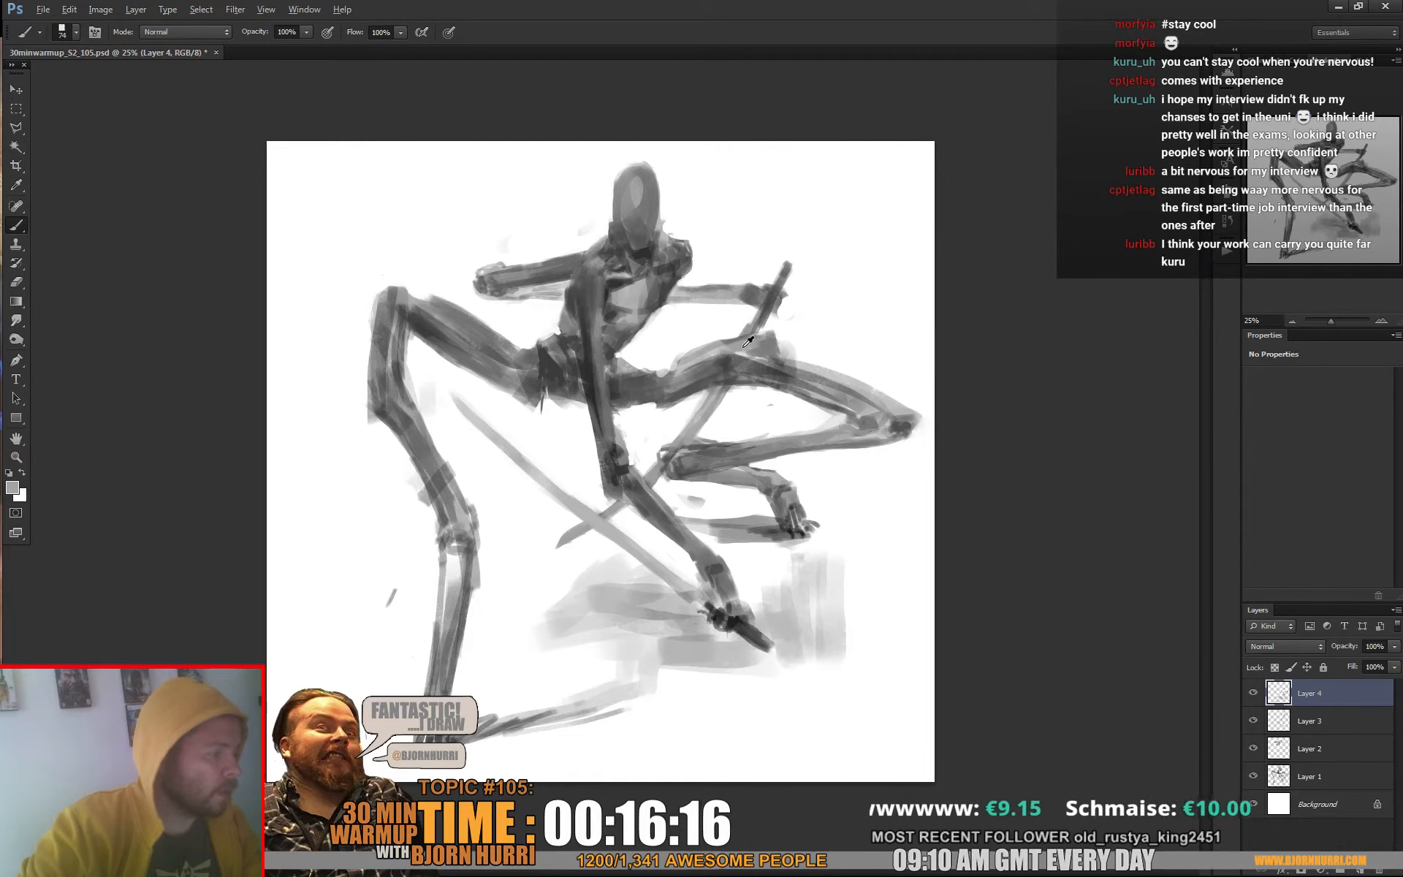
{"action": "left_click", "coordinate": [766, 347], "text": "alt"}
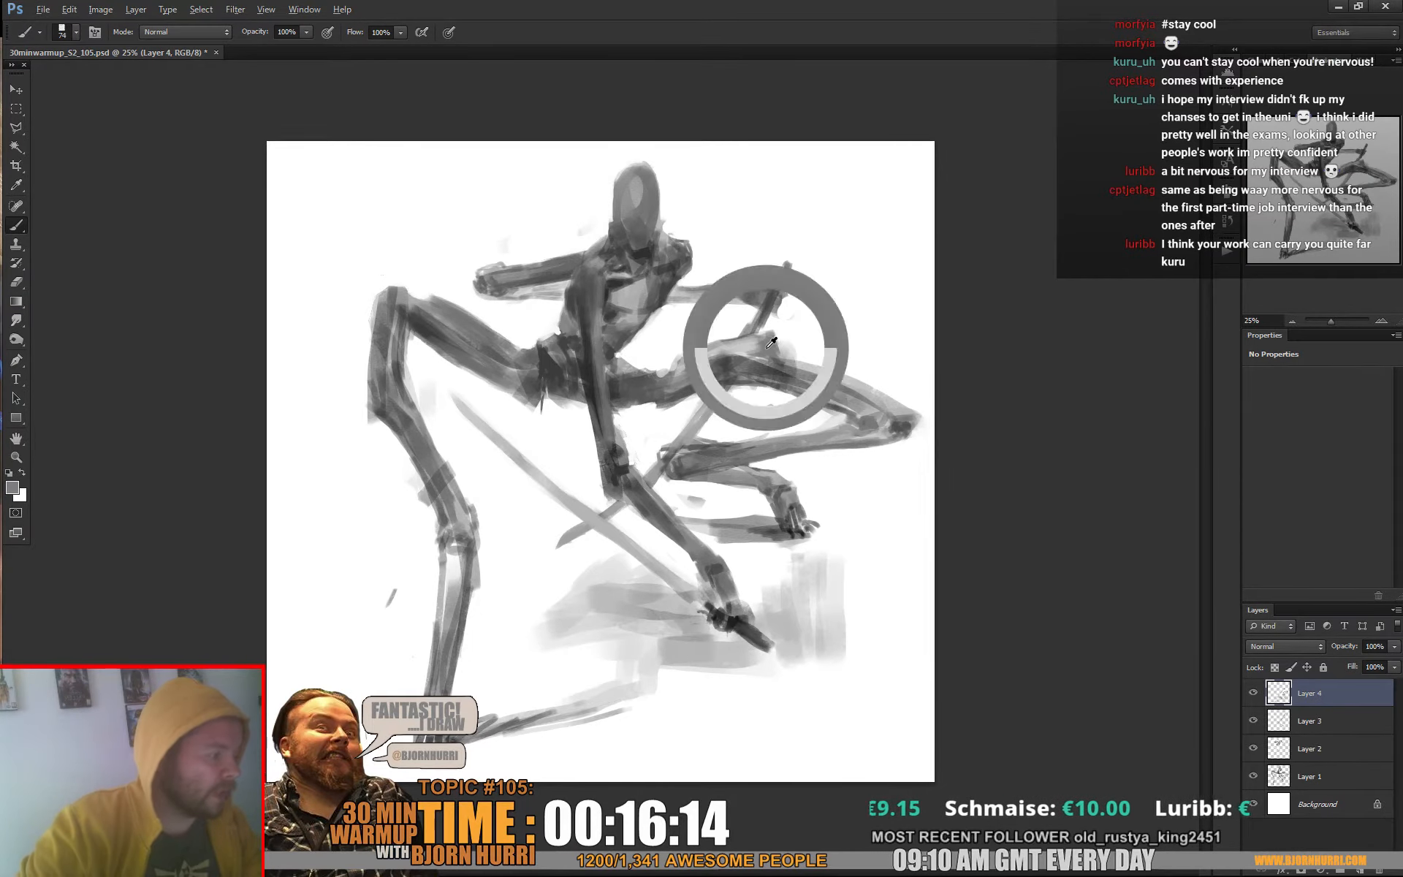
{"action": "mouse_move", "coordinate": [838, 393]}
{"action": "left_mouse_down"}
{"action": "mouse_move", "coordinate": [887, 412]}
{"action": "mouse_move", "coordinate": [876, 415]}
{"action": "left_mouse_up"}
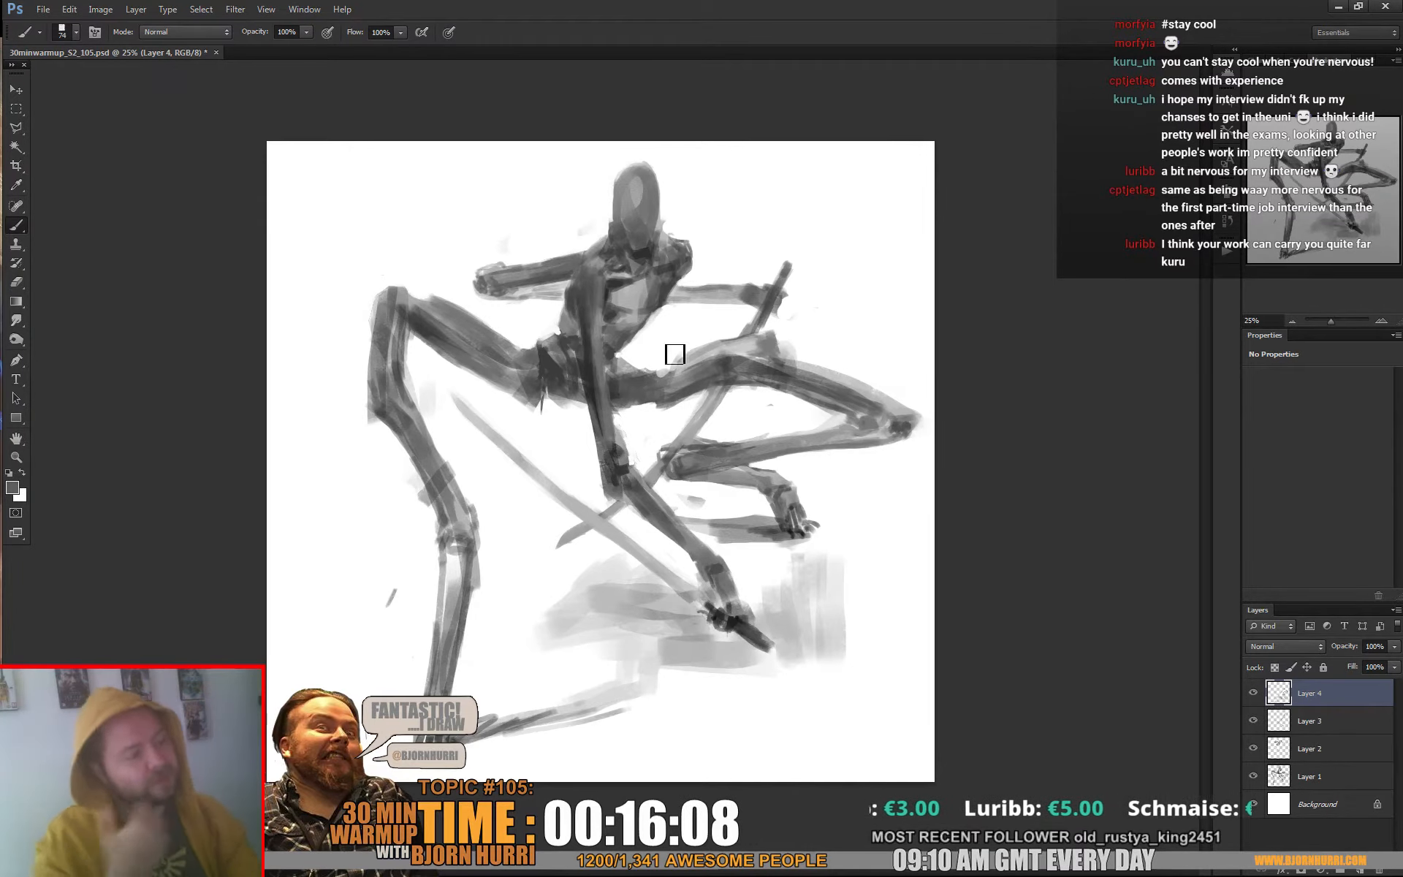
Shade the hip where the right-hand thigh joins the torso using sampled light and dark greys
{"action": "left_click", "coordinate": [640, 371], "text": "alt"}
{"action": "left_click", "coordinate": [626, 363], "text": "alt"}
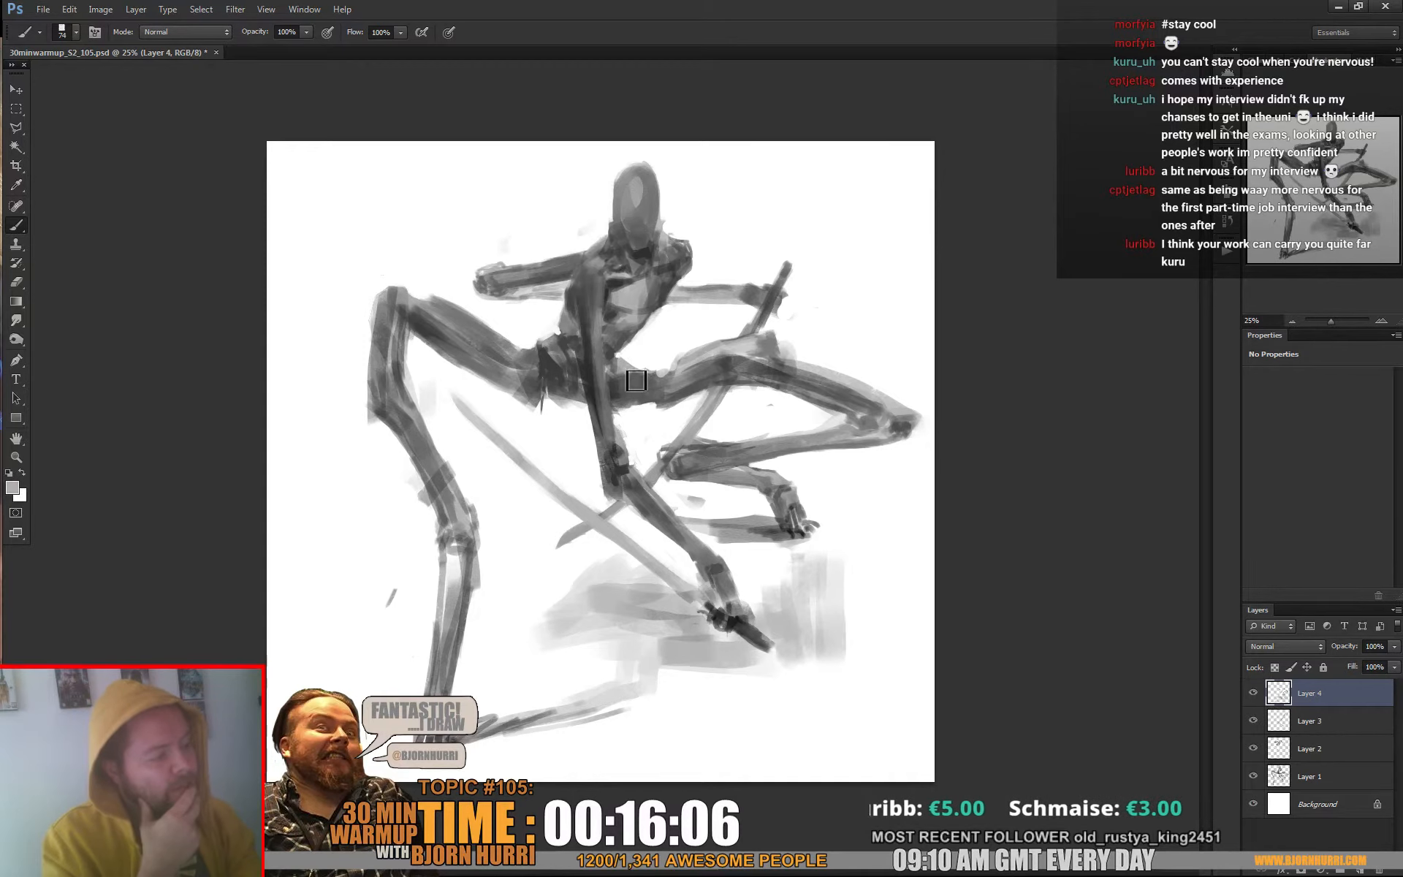
{"action": "left_click", "coordinate": [629, 371], "text": "alt"}
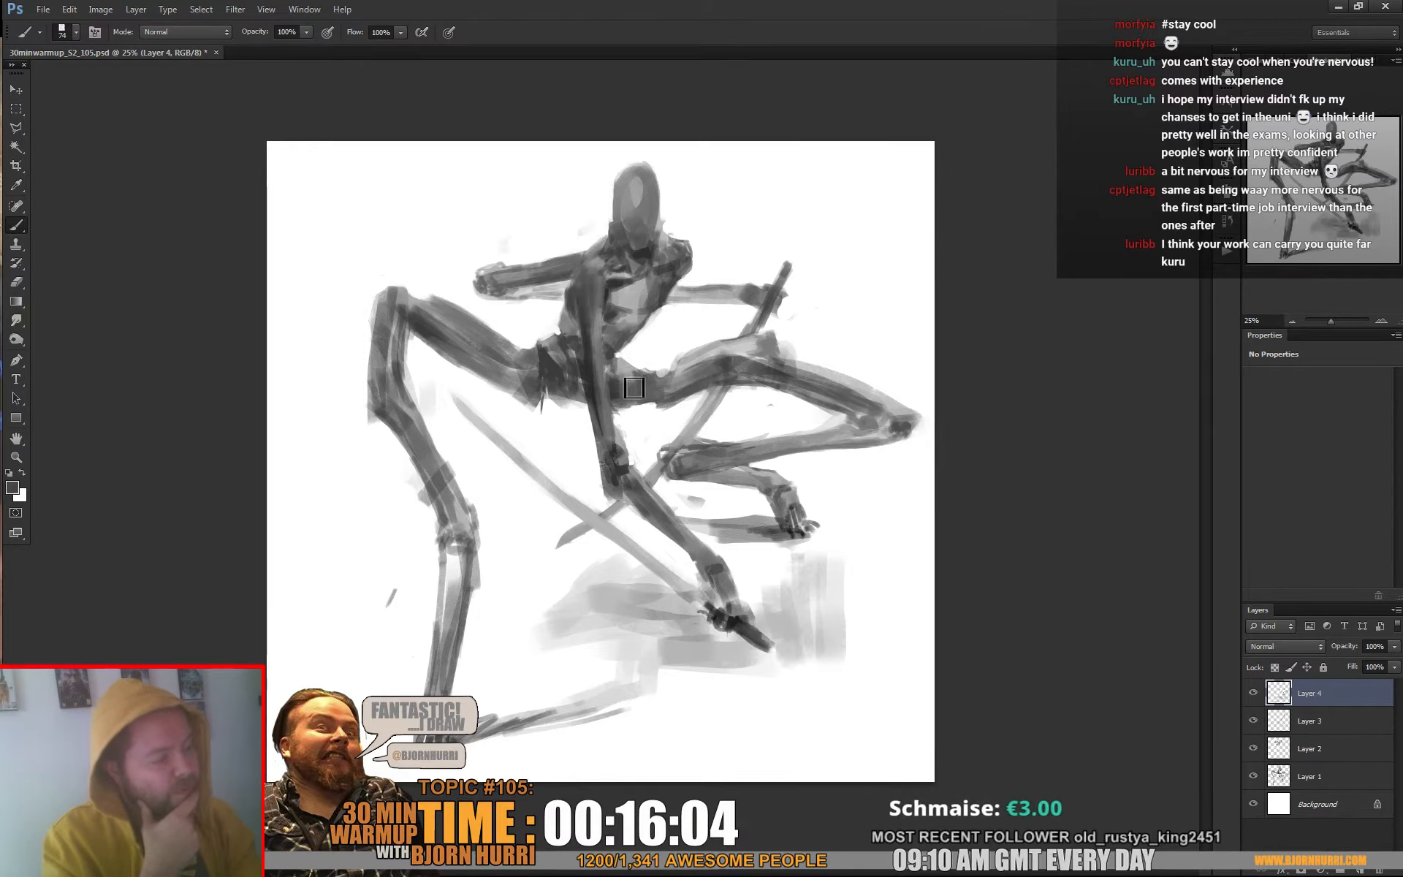
{"action": "left_click", "coordinate": [670, 397], "text": "alt"}
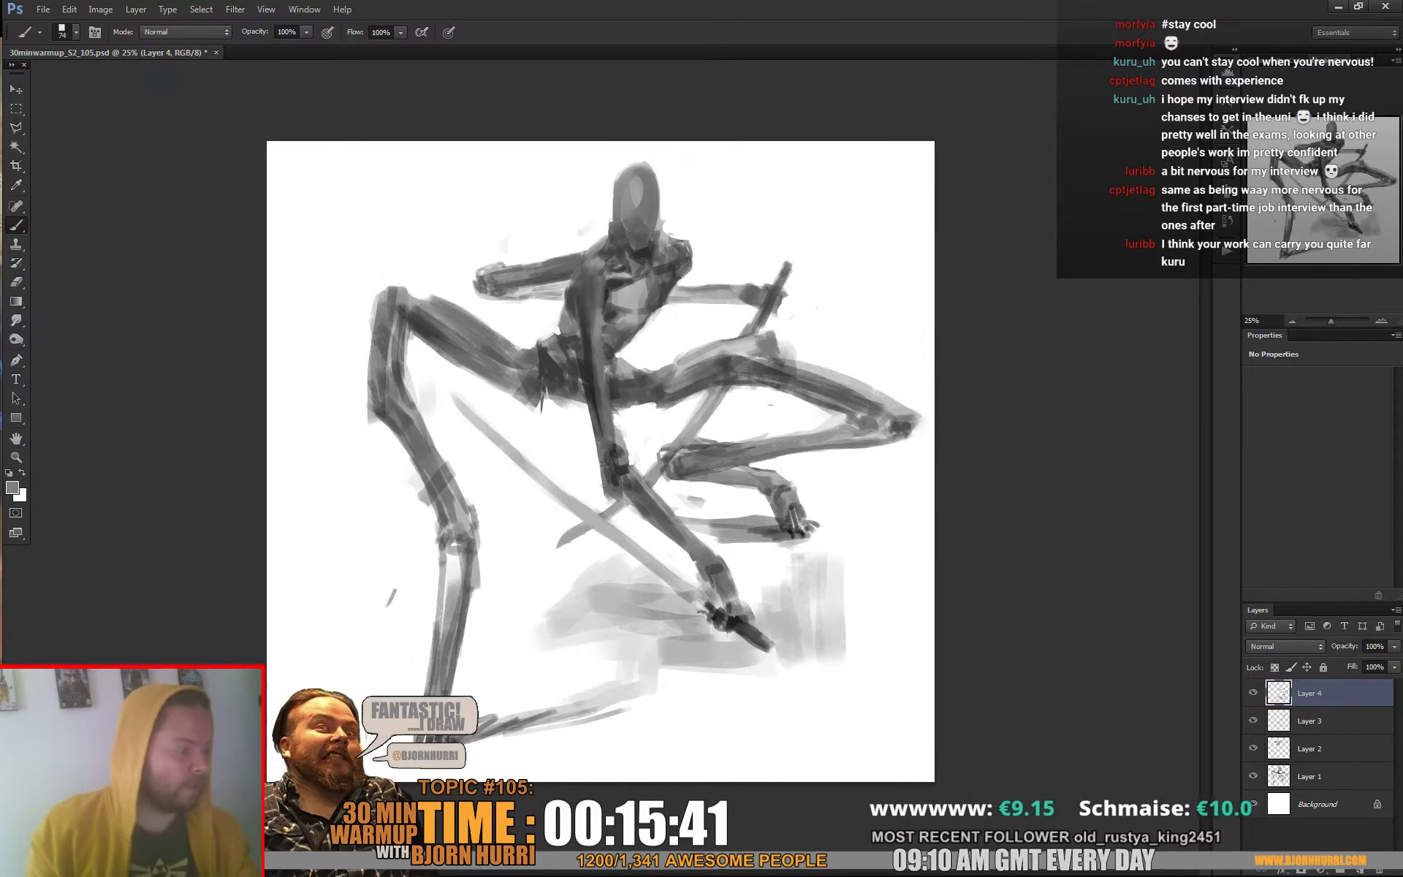
Trim the raised form on top of the right-hand thigh with white and shade along the thigh's upper side
{"action": "left_click", "coordinate": [800, 329], "text": "alt"}
{"action": "left_click_drag", "start_coordinate": [789, 341], "coordinate": [796, 355]}
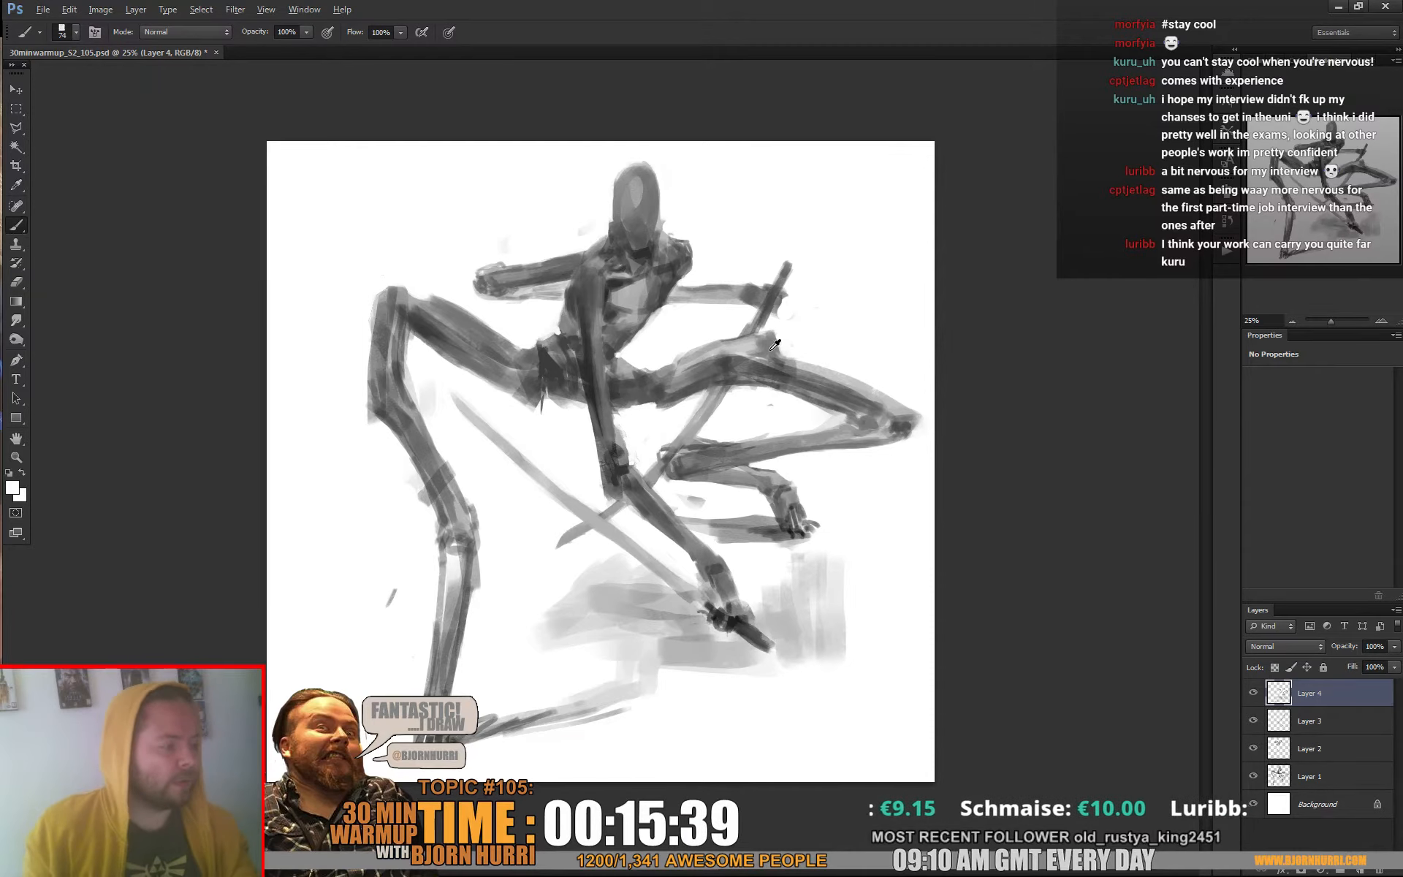
{"action": "left_click", "coordinate": [772, 349], "text": "alt"}
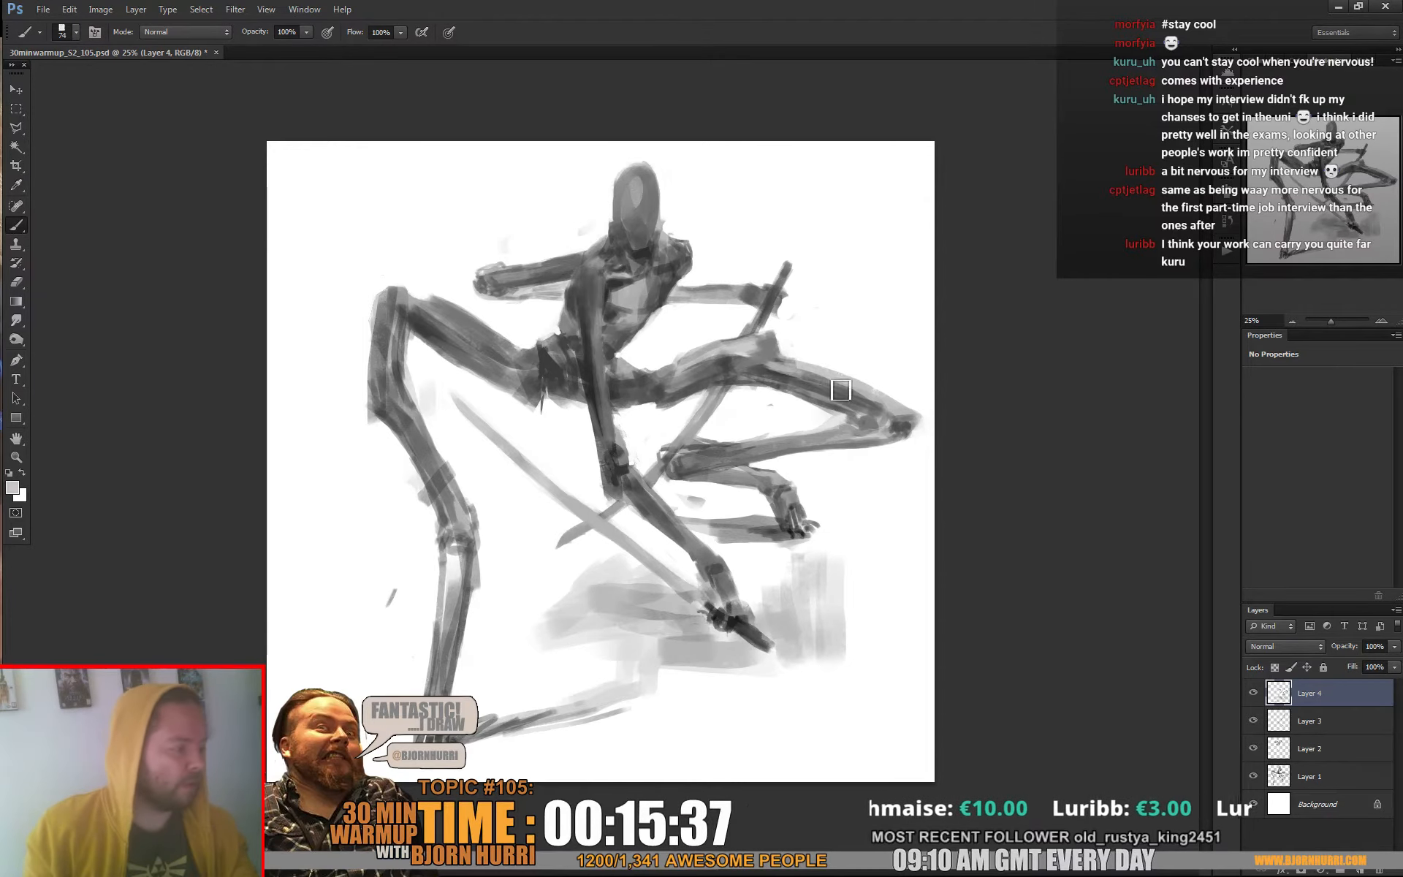
{"action": "left_click", "coordinate": [786, 377], "text": "alt"}
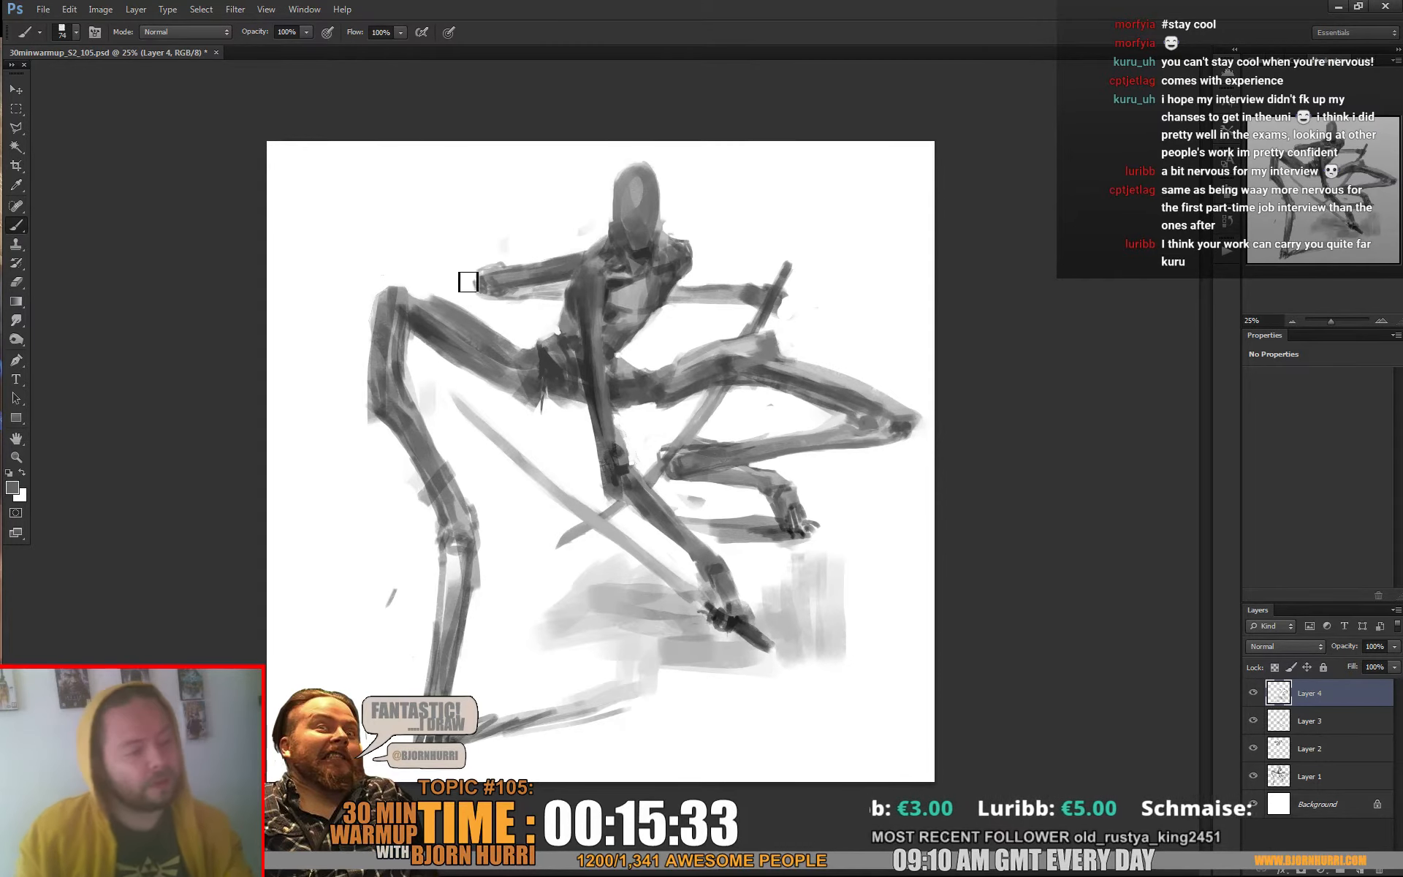
Paint a raised form on the left-hand thigh near the knee and refine its shading and lower edge with a 35 px brush
{"action": "left_click", "coordinate": [447, 289], "text": "alt"}
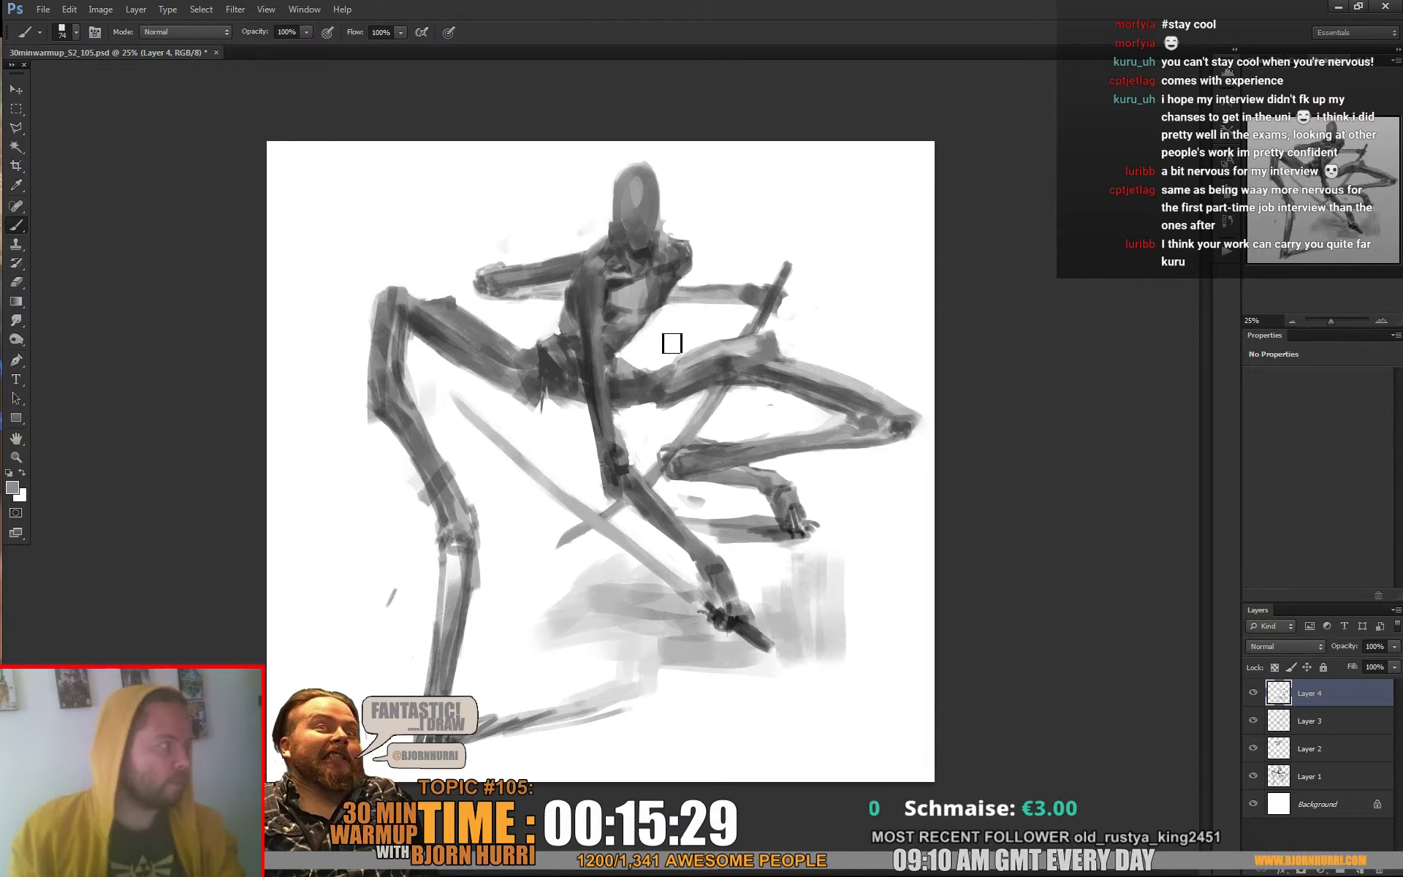
{"action": "right_click", "coordinate": [423, 320]}
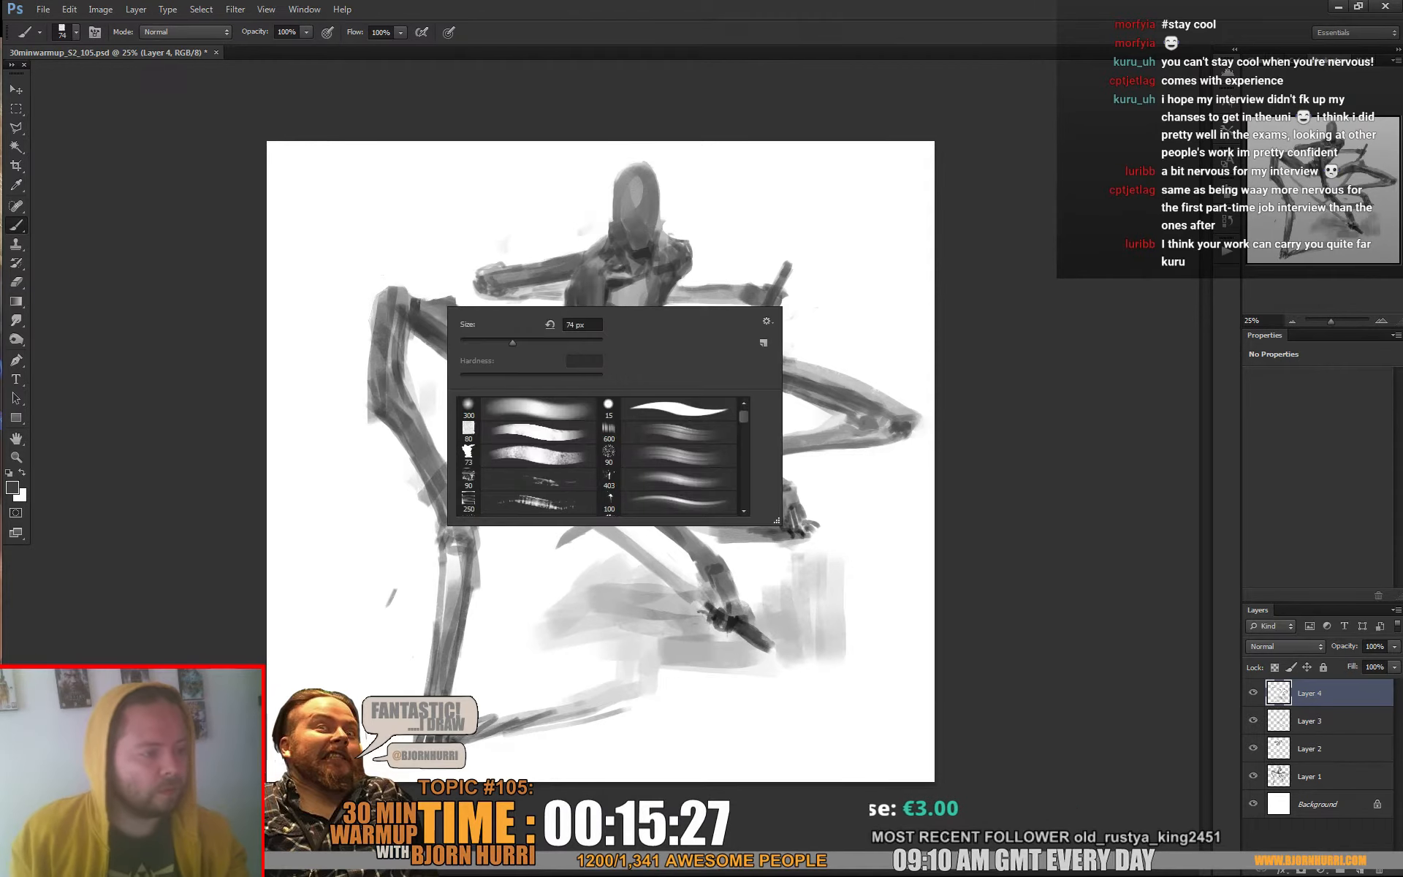
{"action": "type", "text": "35"}
{"action": "key", "text": "Return"}
{"action": "left_click", "coordinate": [421, 314], "text": "alt"}
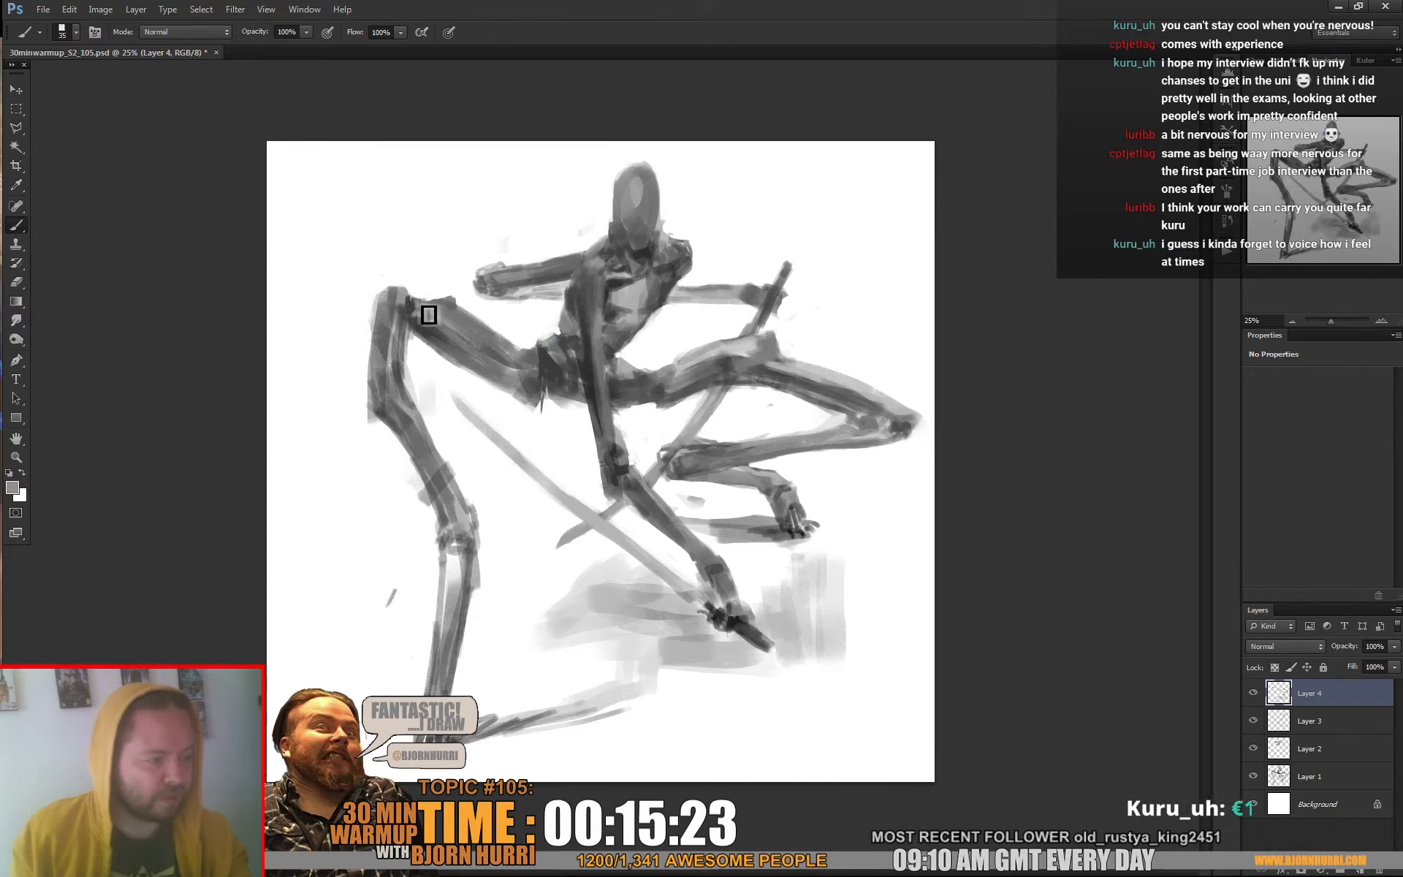
{"action": "left_click", "coordinate": [431, 330], "text": "alt"}
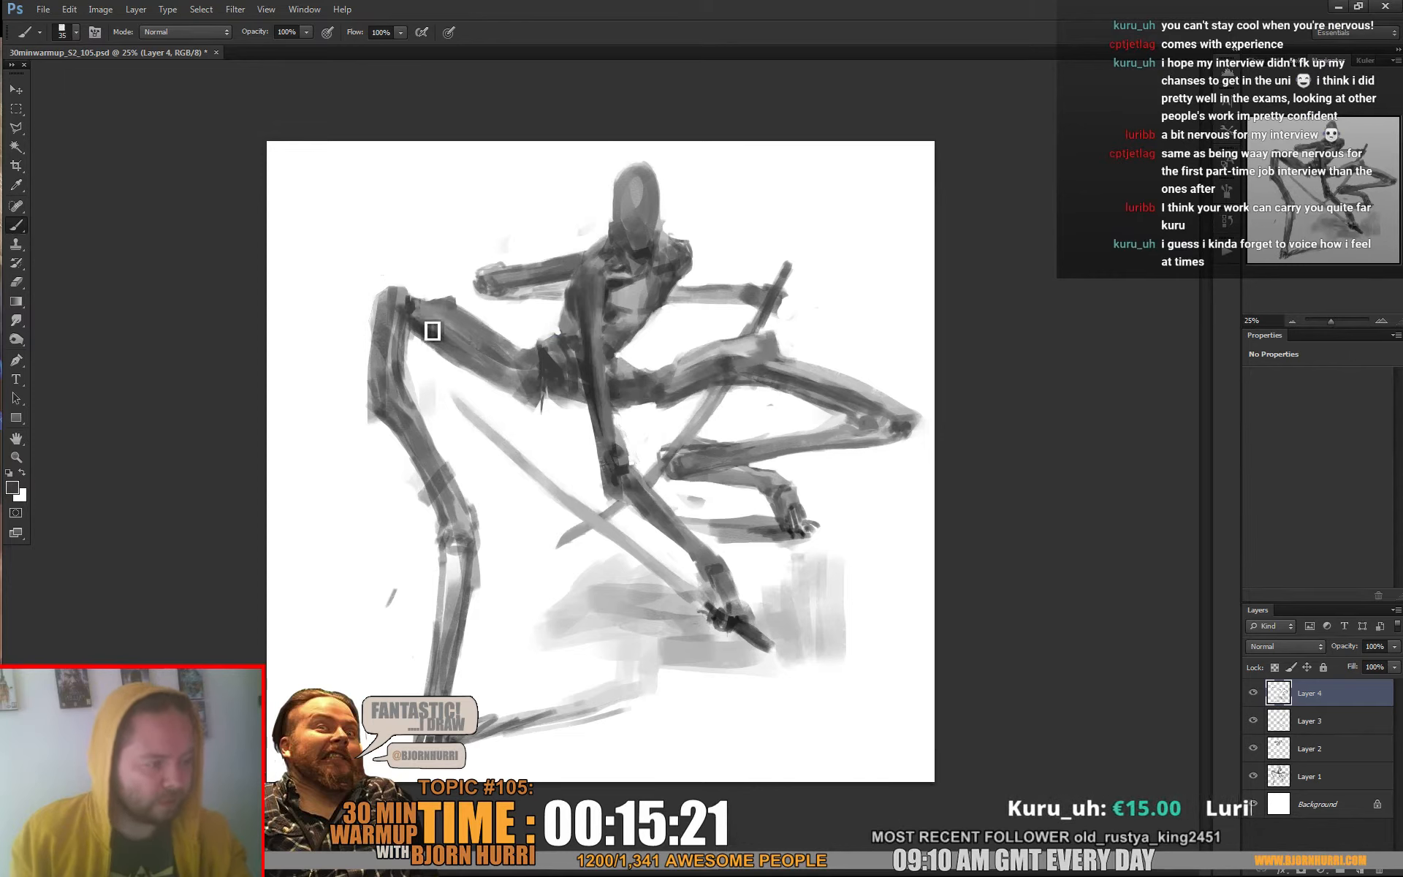
{"action": "left_click", "coordinate": [450, 337], "text": "alt"}
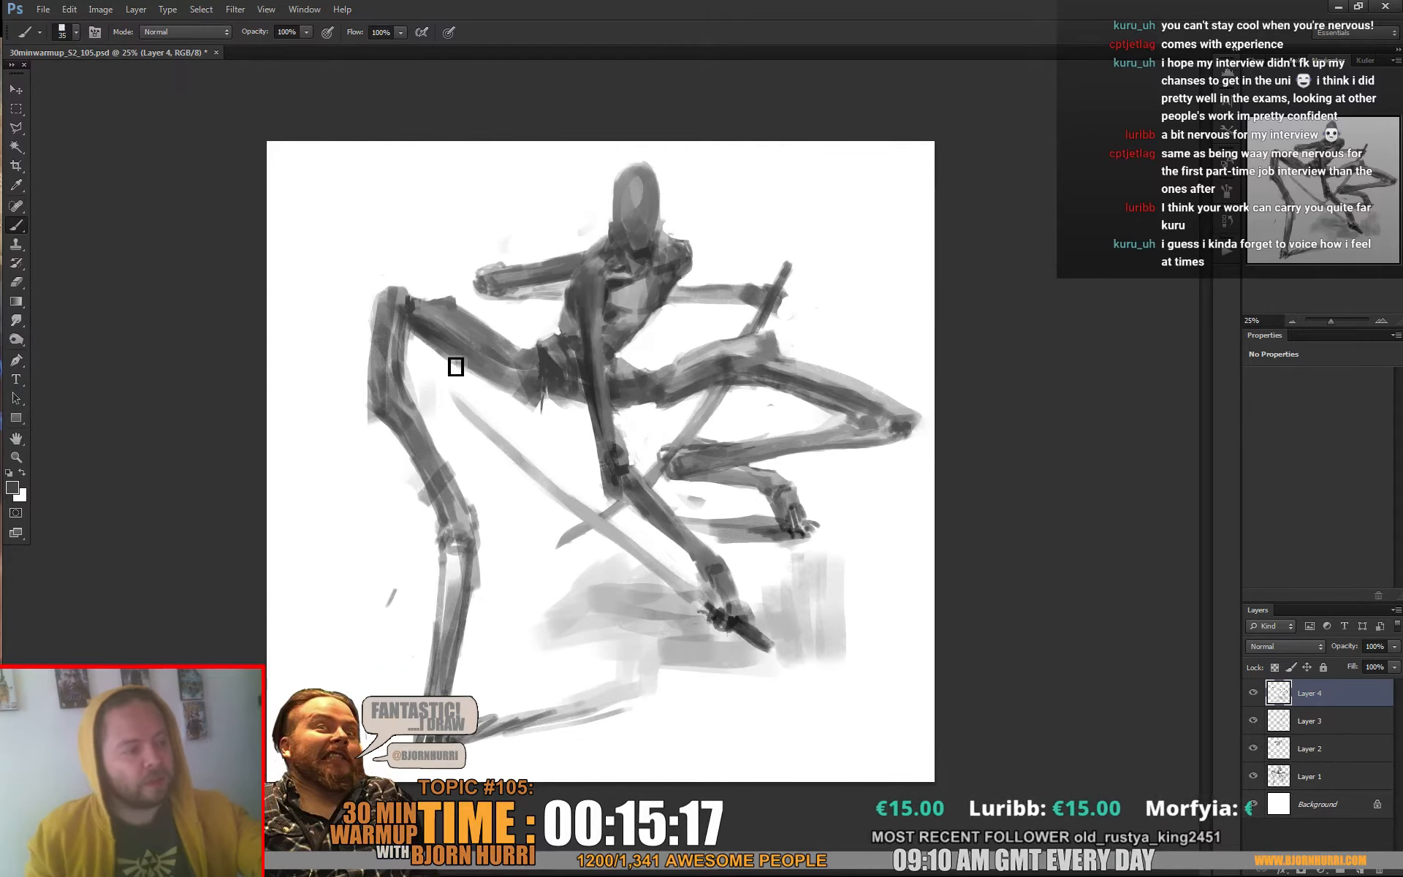
{"action": "left_click", "coordinate": [445, 362], "text": "alt"}
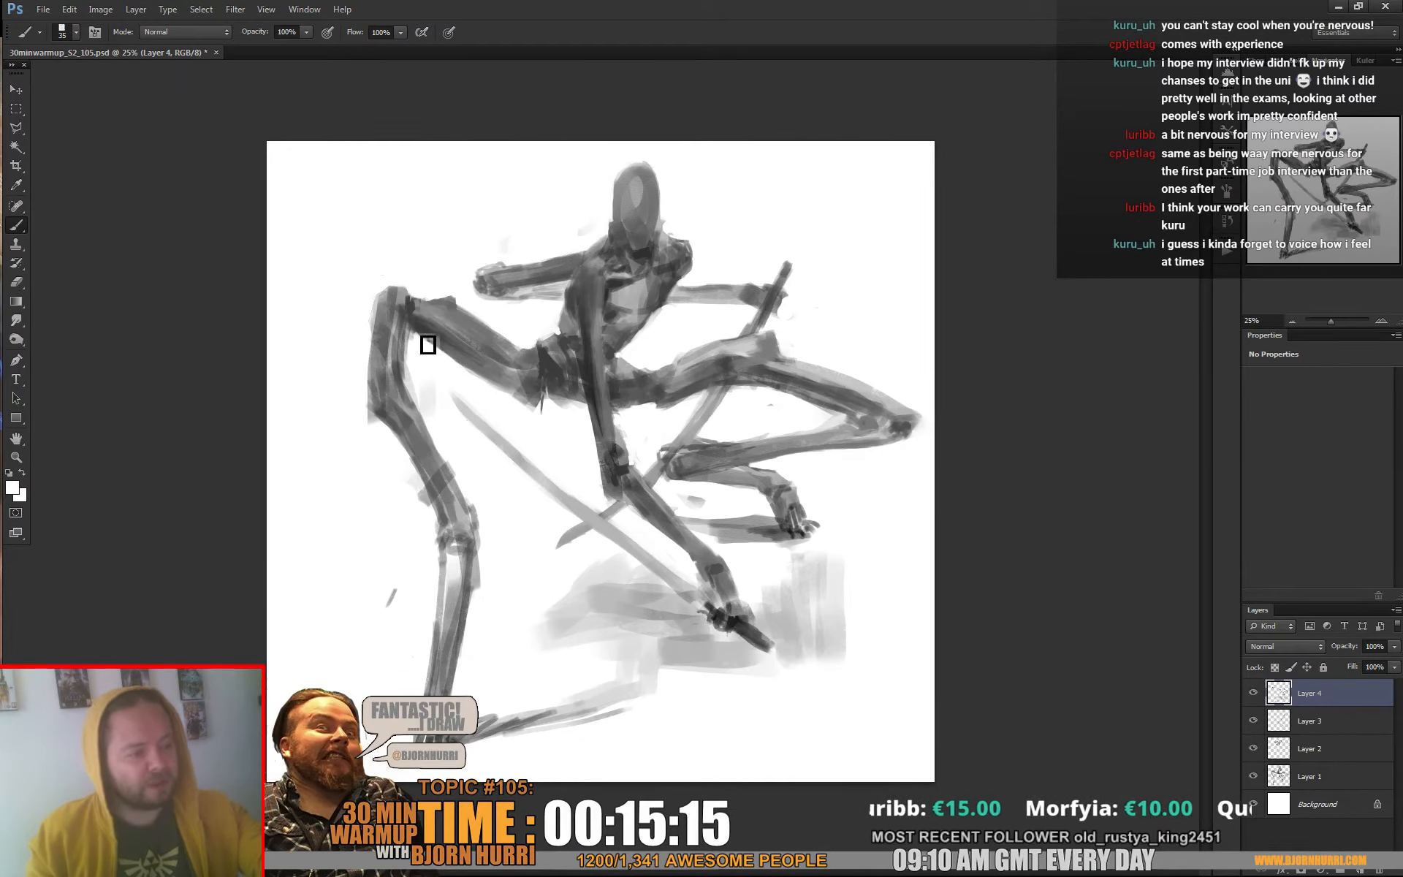
Smooth the left-hand thigh's underside and repaint the groin where it meets the pelvis with sampled greys
{"action": "left_click", "coordinate": [461, 350], "text": "alt"}
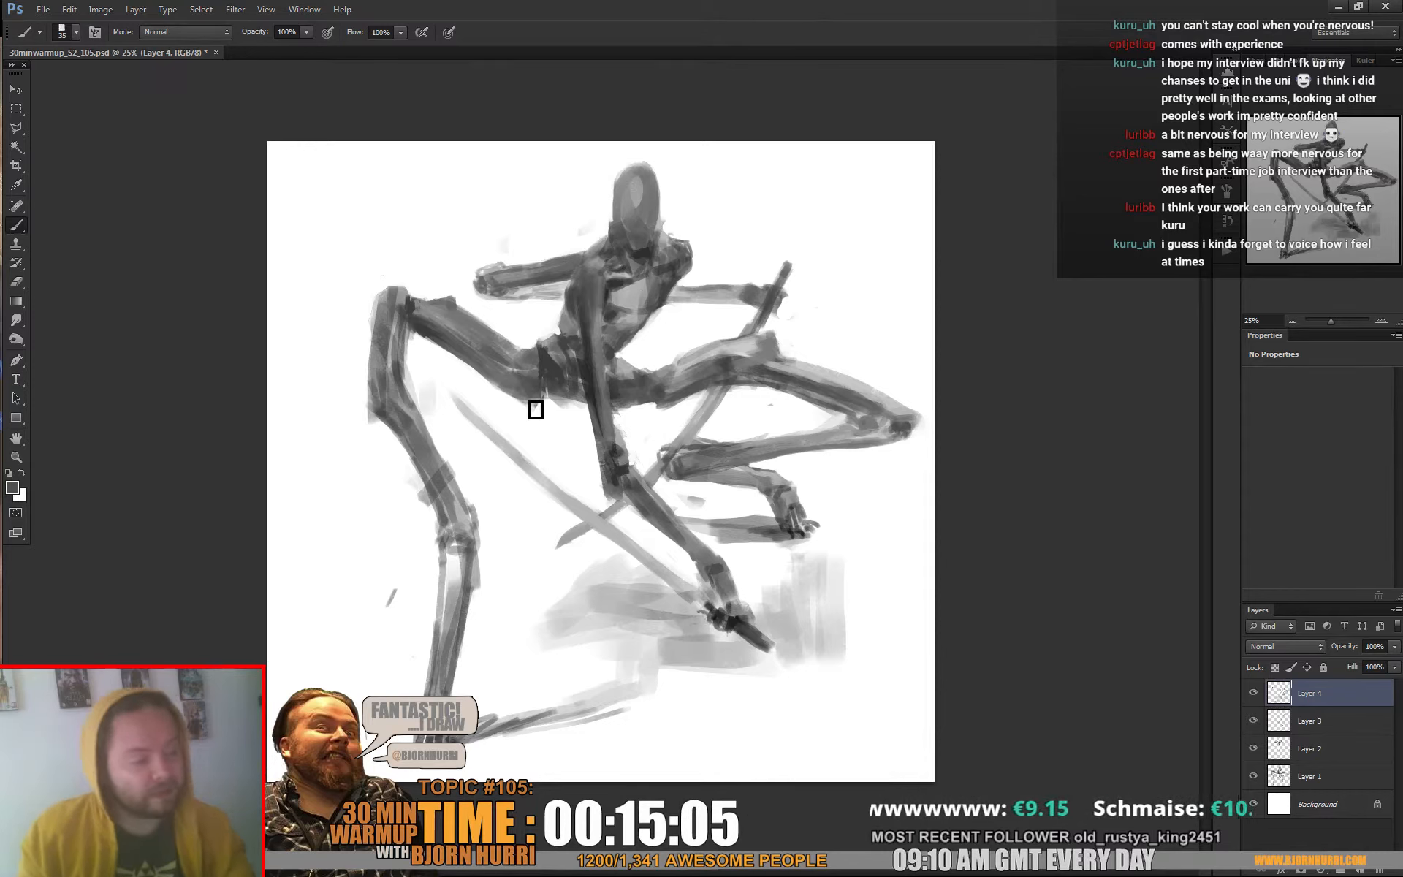
{"action": "left_click", "coordinate": [550, 354], "text": "alt"}
{"action": "left_click", "coordinate": [549, 369], "text": "alt"}
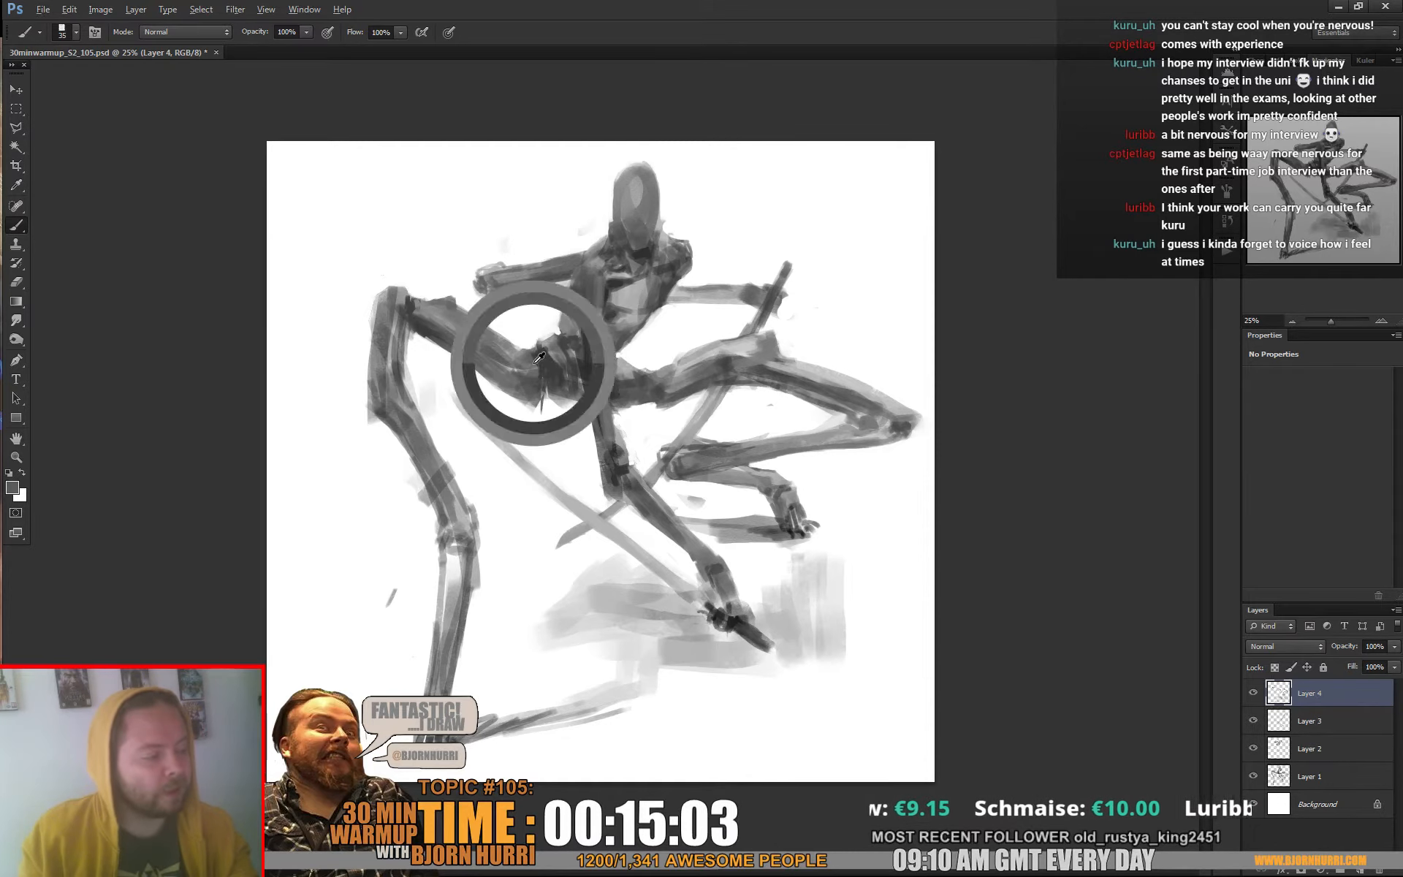
{"action": "left_click_drag", "start_coordinate": [548, 375], "coordinate": [548, 390]}
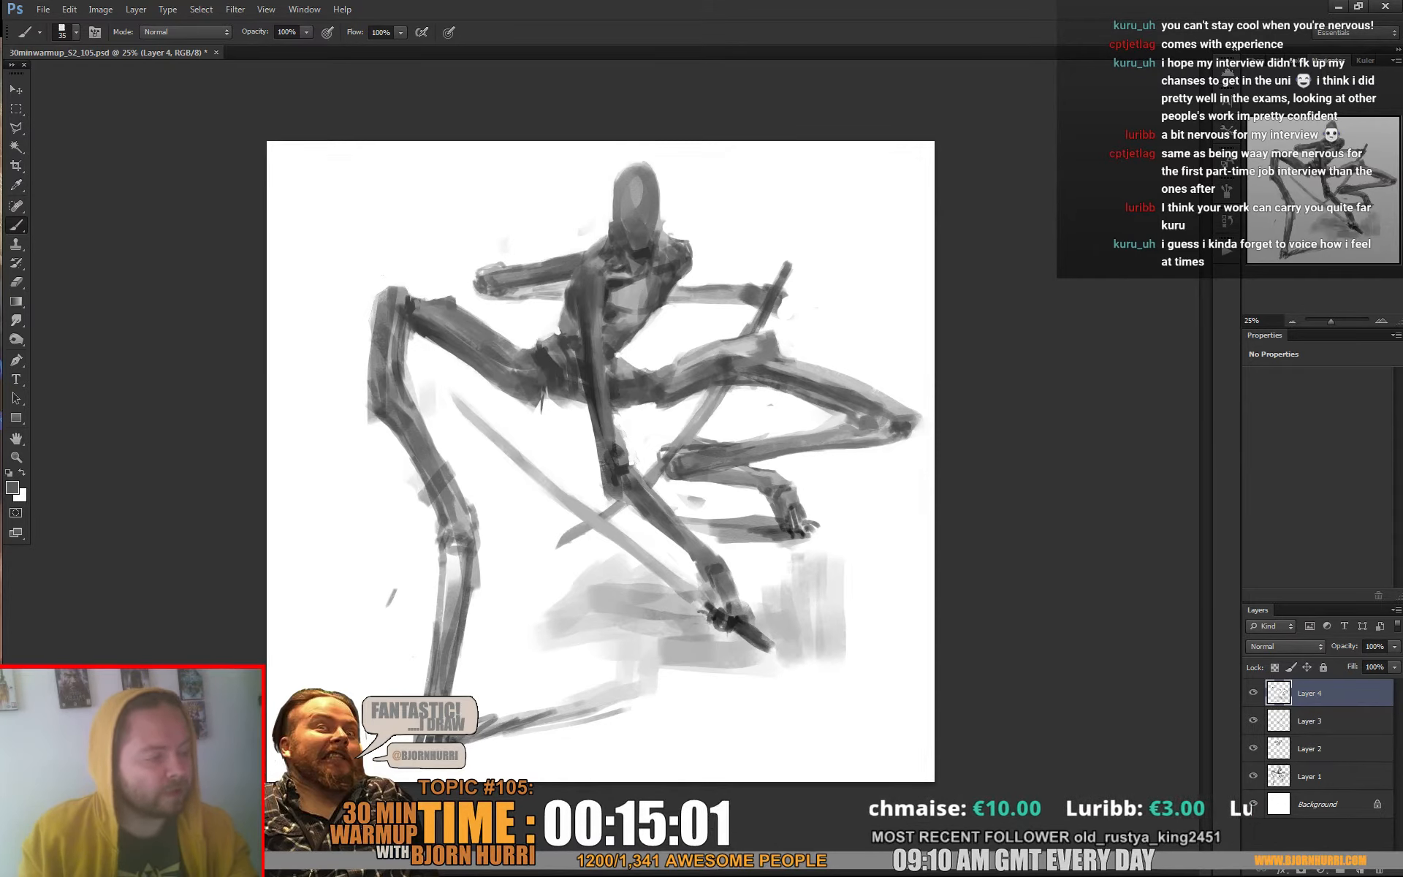
{"action": "left_click", "coordinate": [535, 374], "text": "alt"}
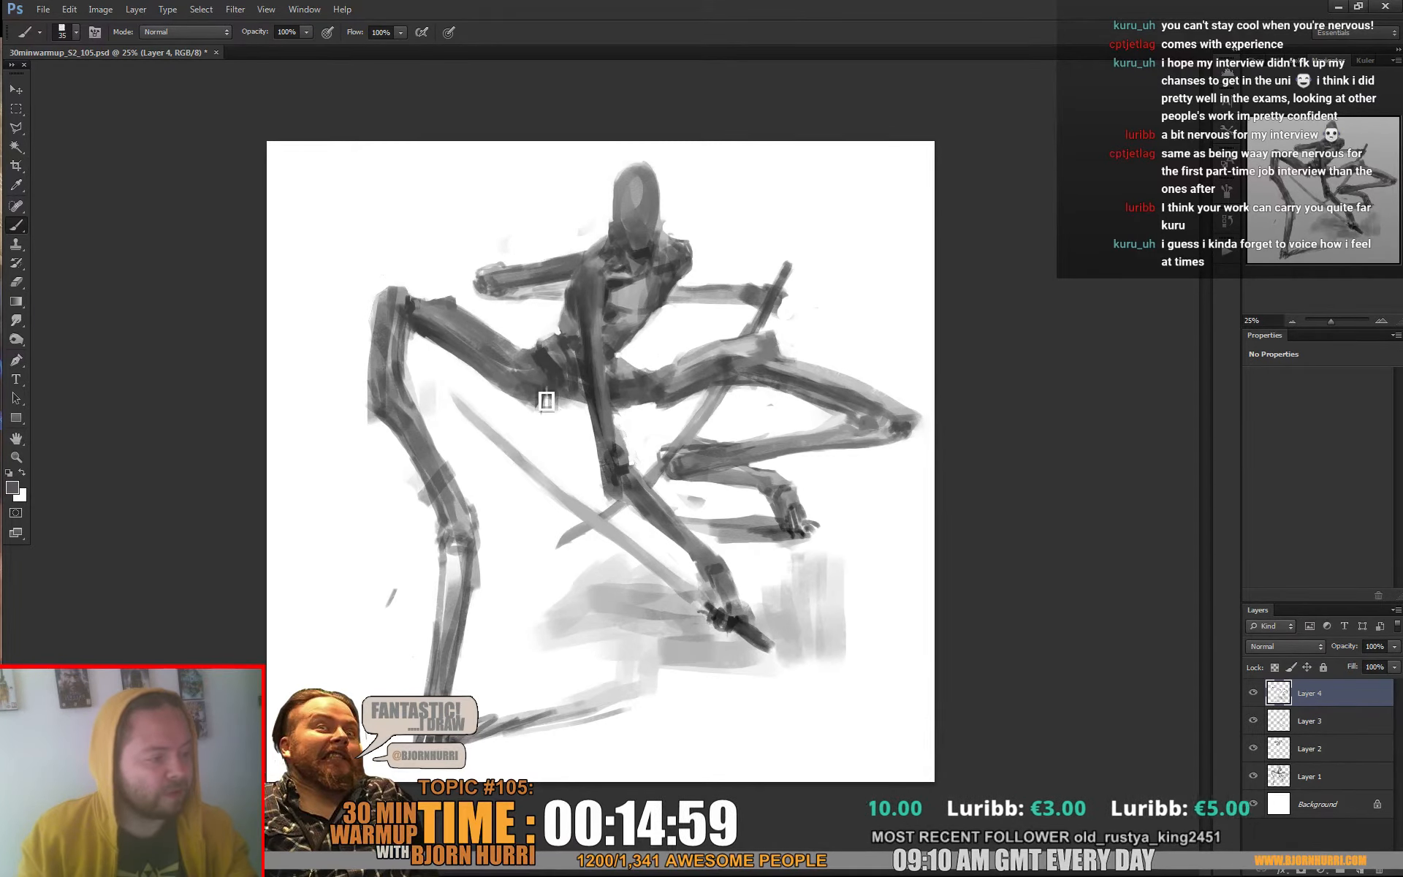
Clean the groin's lower edge with white and refine the shading along the left-hand thigh and hip with sampled greys
{"action": "left_click", "coordinate": [548, 419], "text": "alt"}
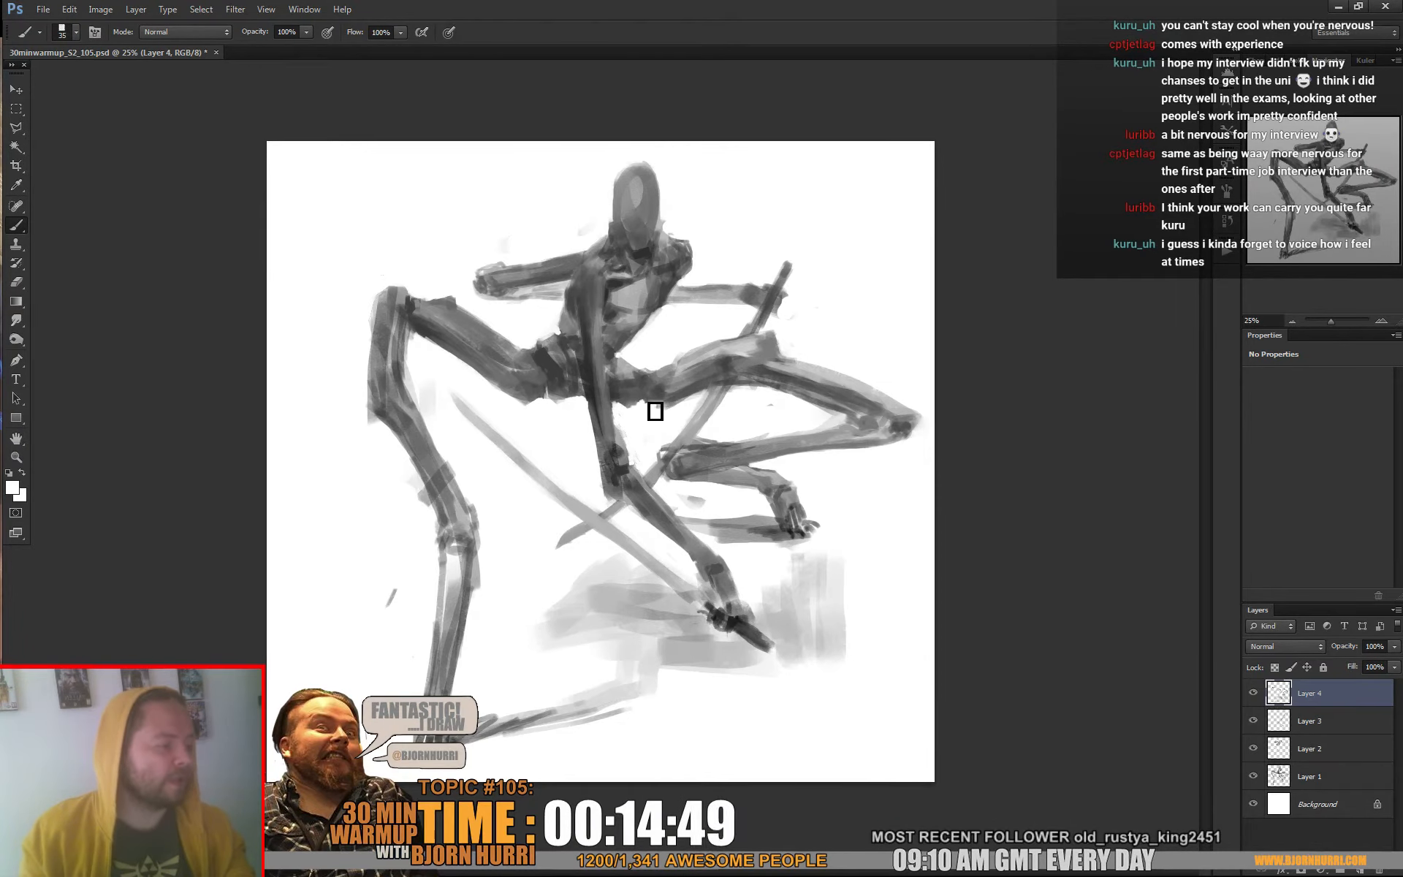
{"action": "left_click", "coordinate": [646, 399], "text": "alt"}
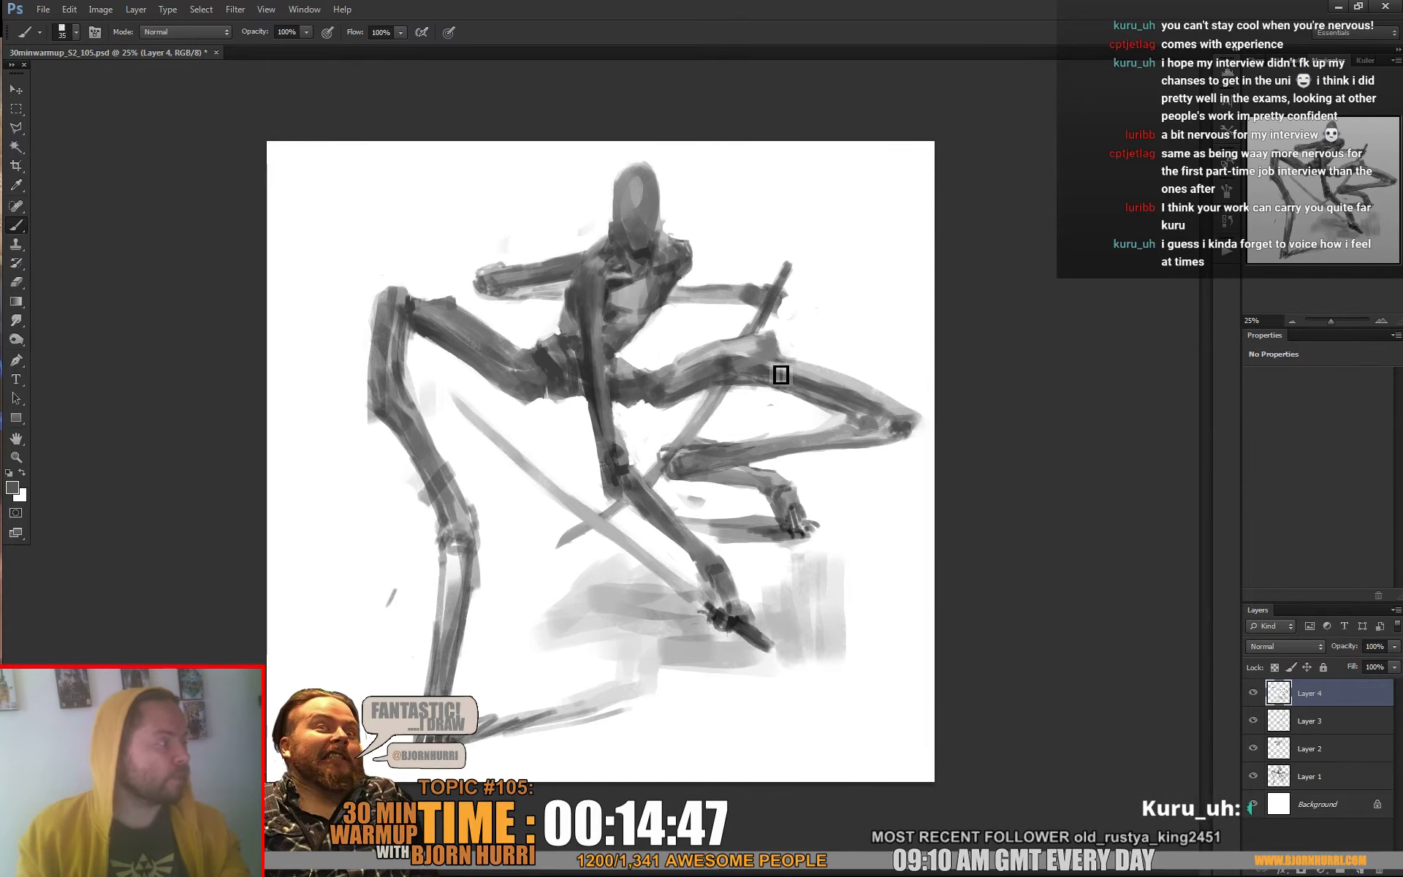
{"action": "left_click", "coordinate": [406, 287], "text": "alt"}
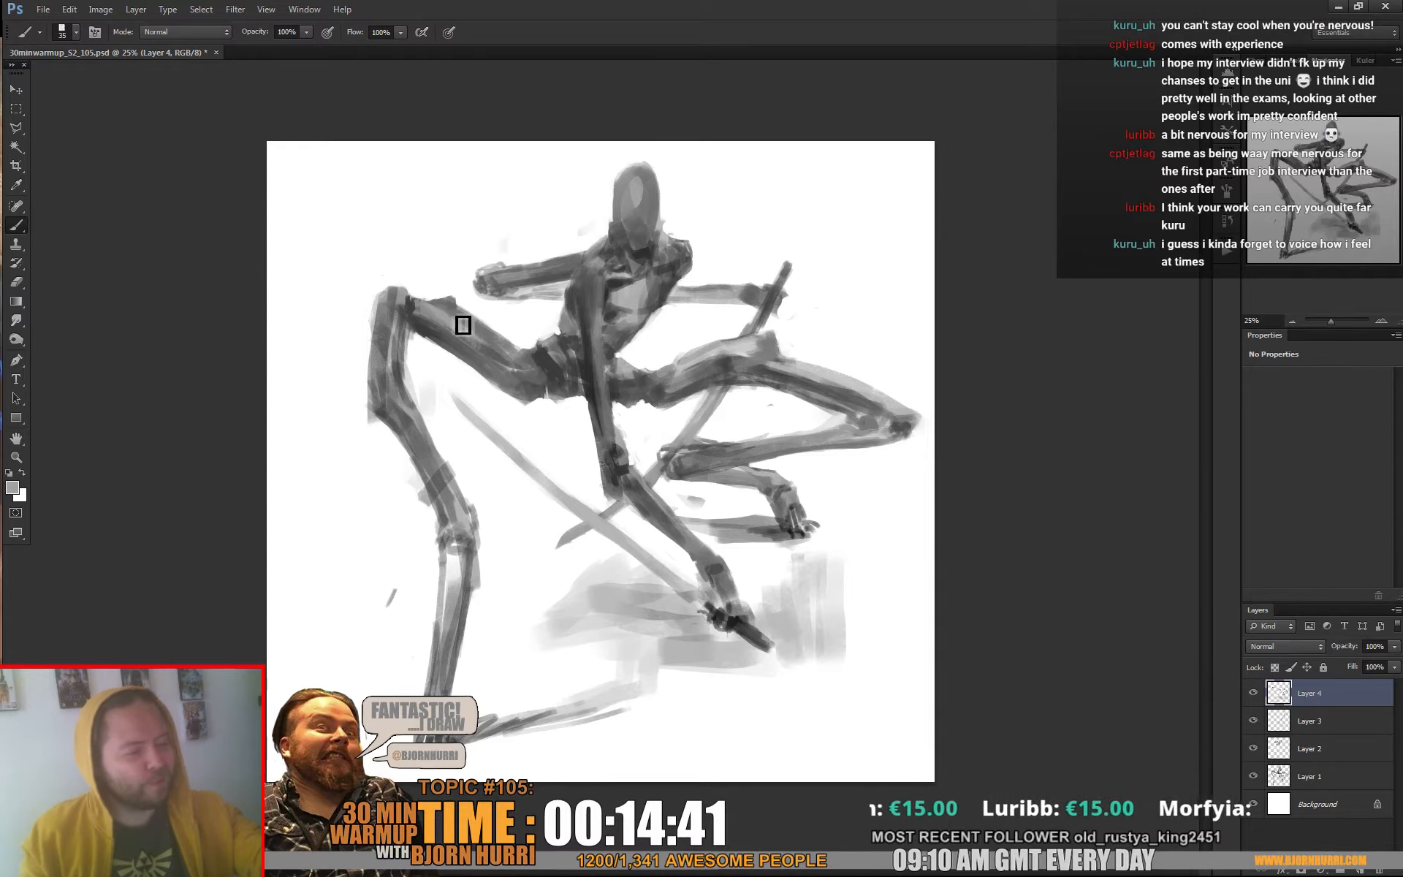
{"action": "left_click", "coordinate": [482, 355], "text": "alt"}
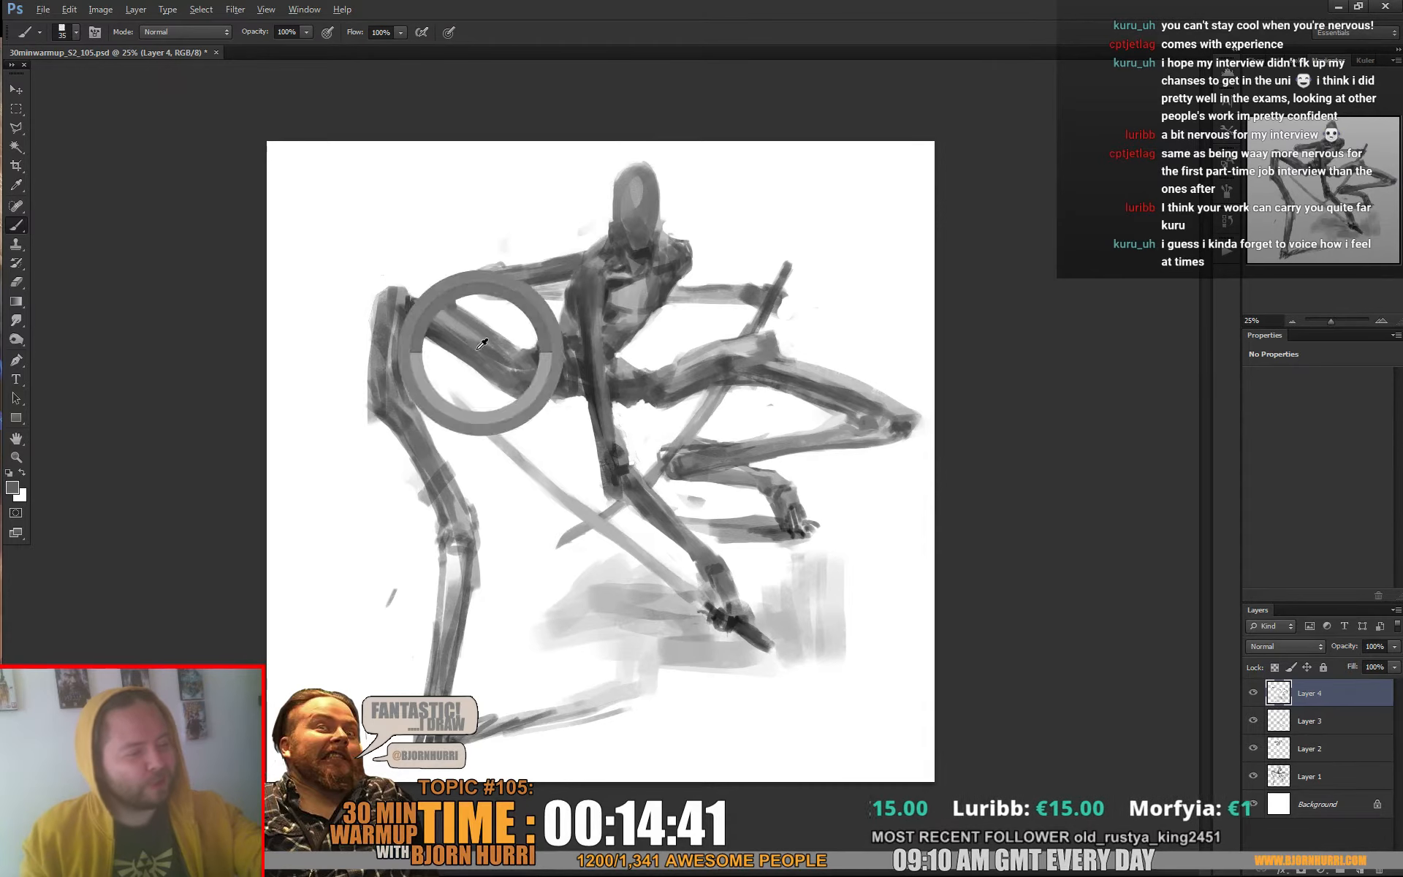
{"action": "left_click", "coordinate": [442, 312], "text": "alt"}
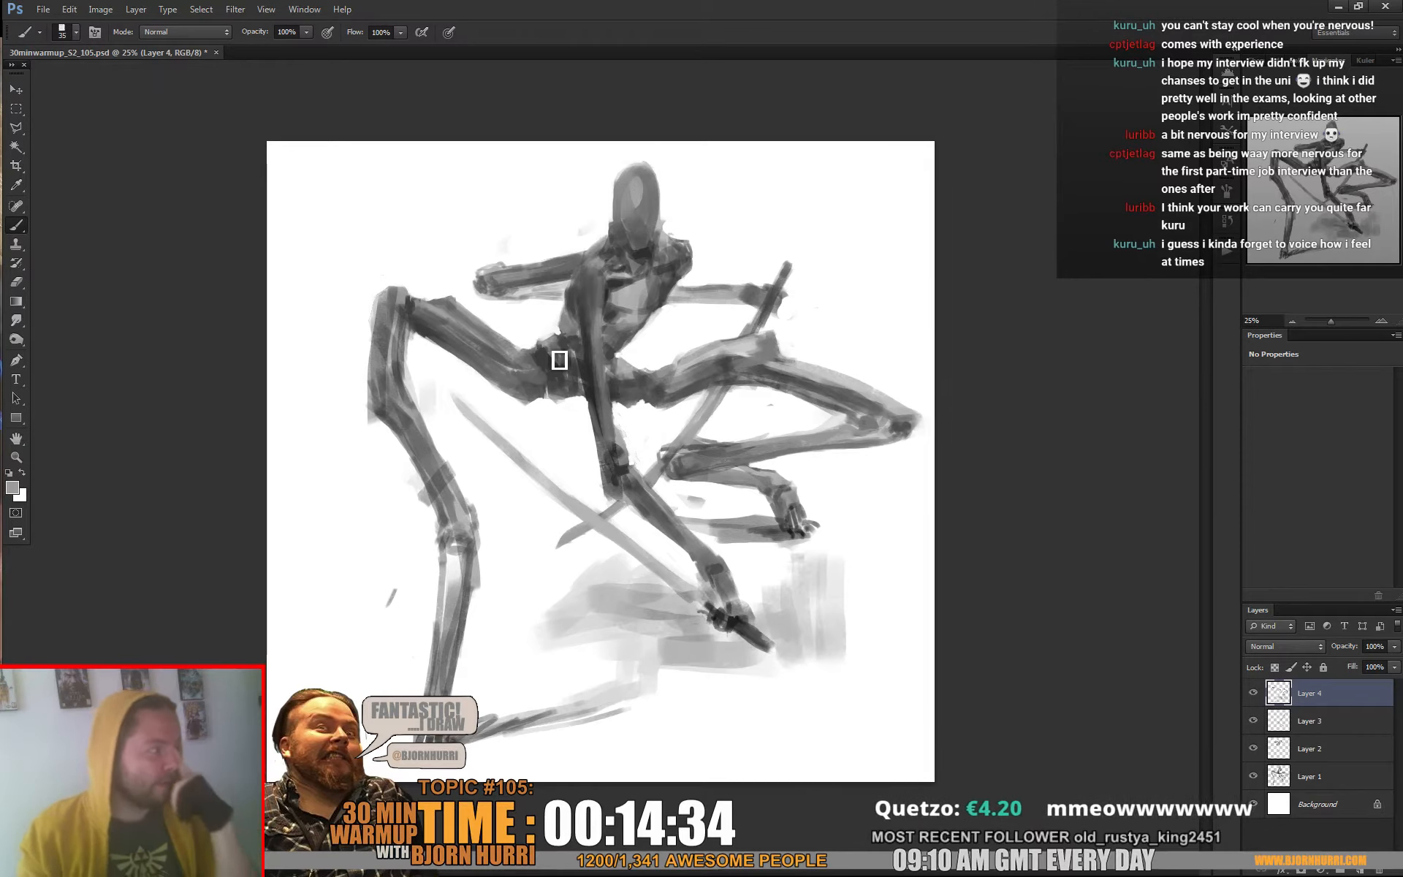
Trim the top of the head with white and block in the face's dark features with a 39 px brush
{"action": "right_click", "coordinate": [708, 366]}
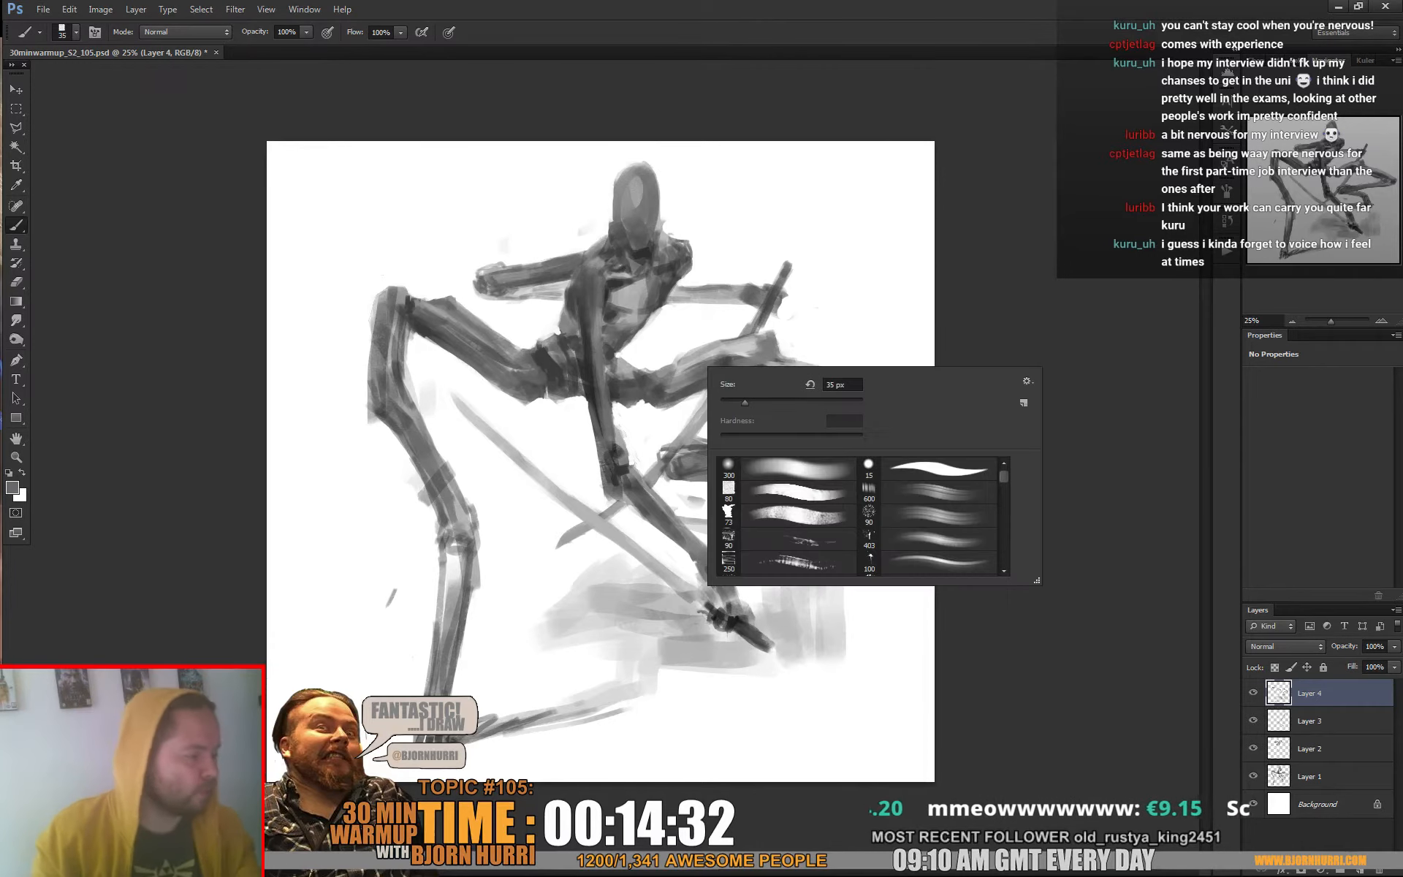
{"action": "type", "text": "80"}
{"action": "key", "text": "Return"}
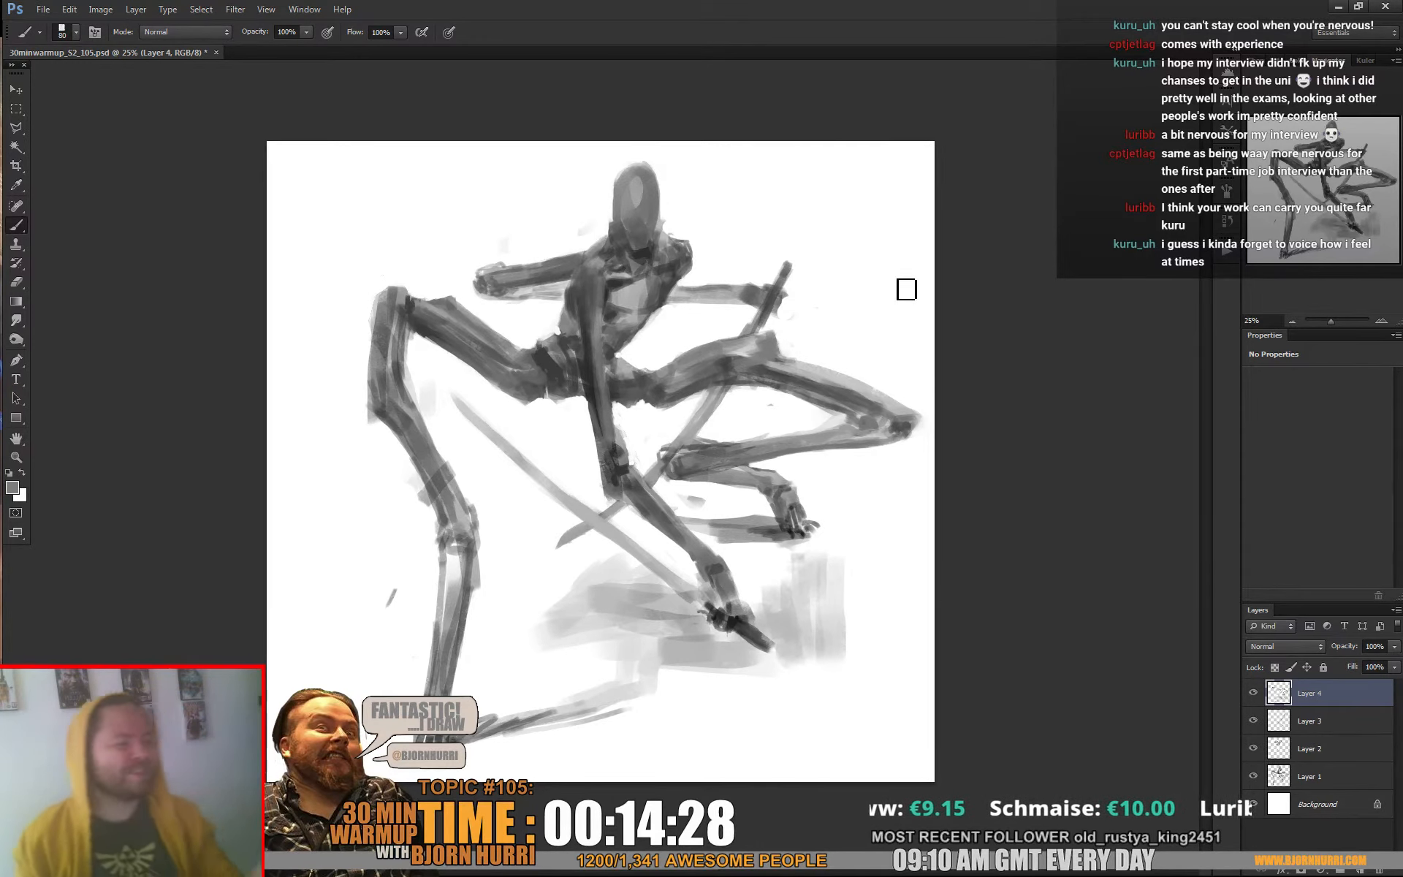
{"action": "right_click", "coordinate": [906, 289]}
{"action": "type", "text": "39"}
{"action": "key", "text": "Return"}
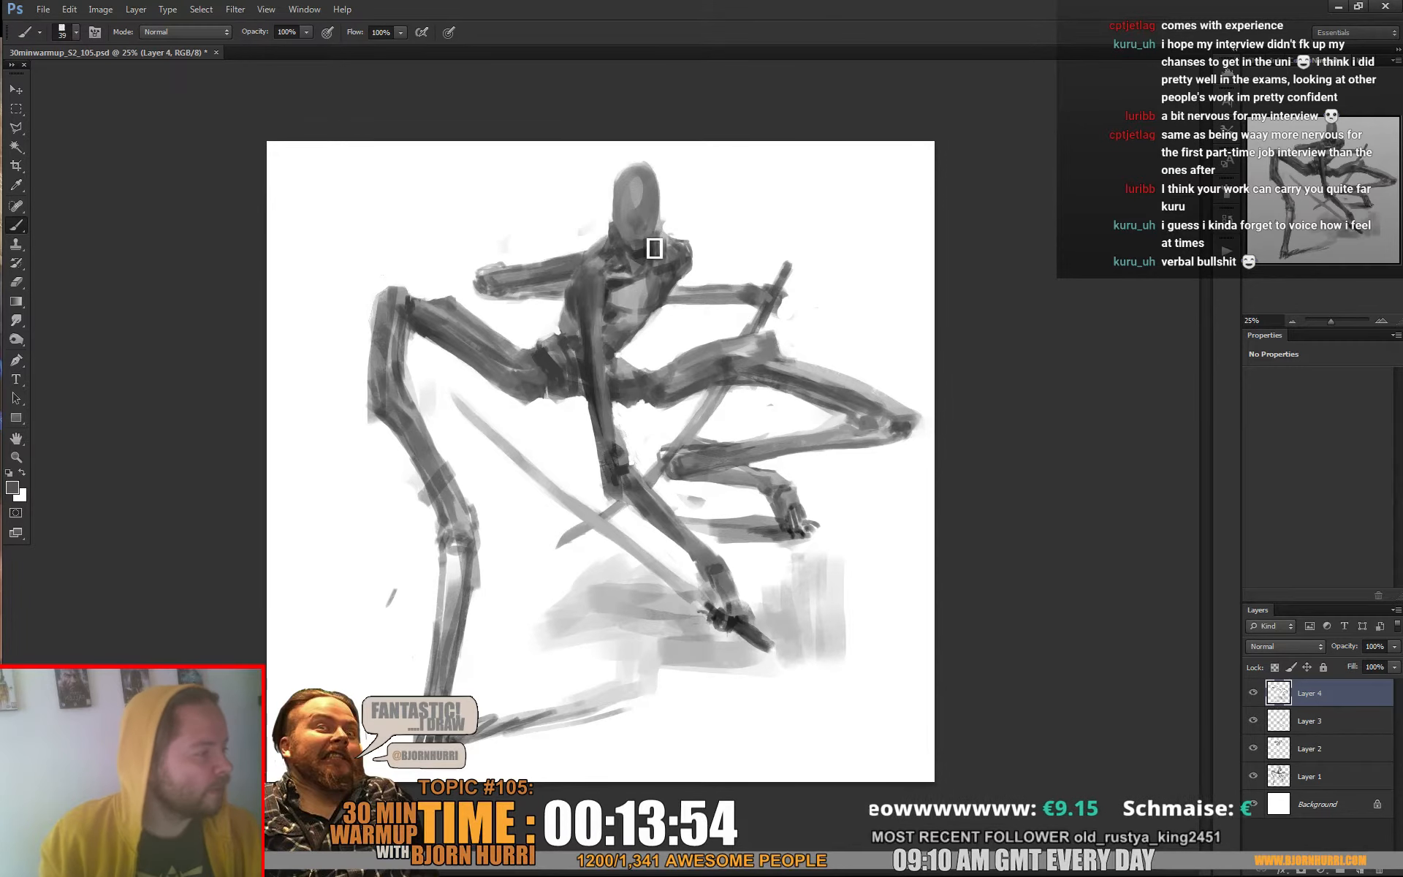
{"action": "key", "text": "alt"}
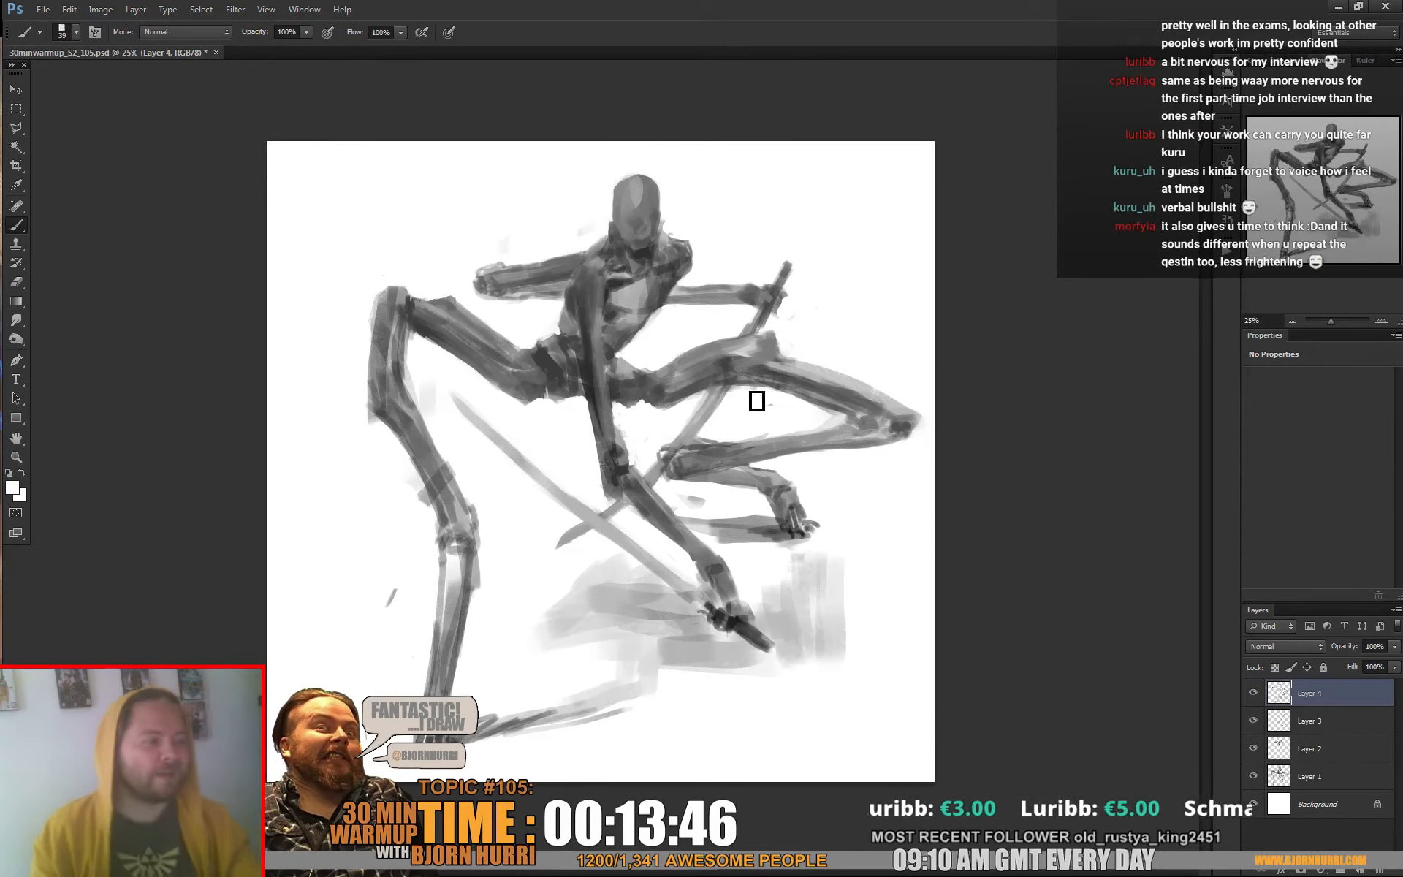
{"action": "key", "text": "d"}
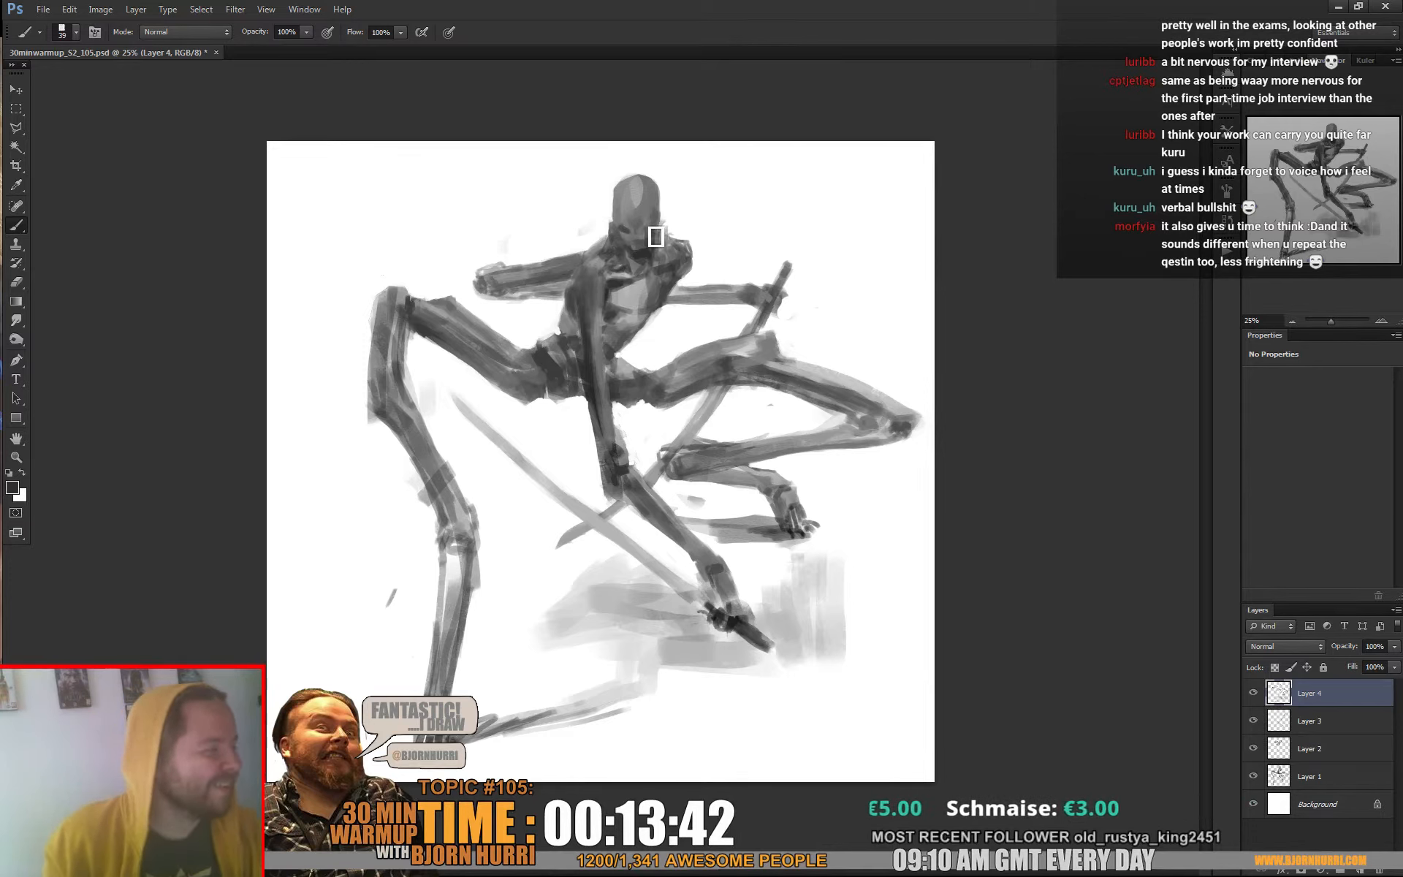
Refine the dark details of the face and jaw with a 17 px brush
{"action": "right_click", "coordinate": [654, 234]}
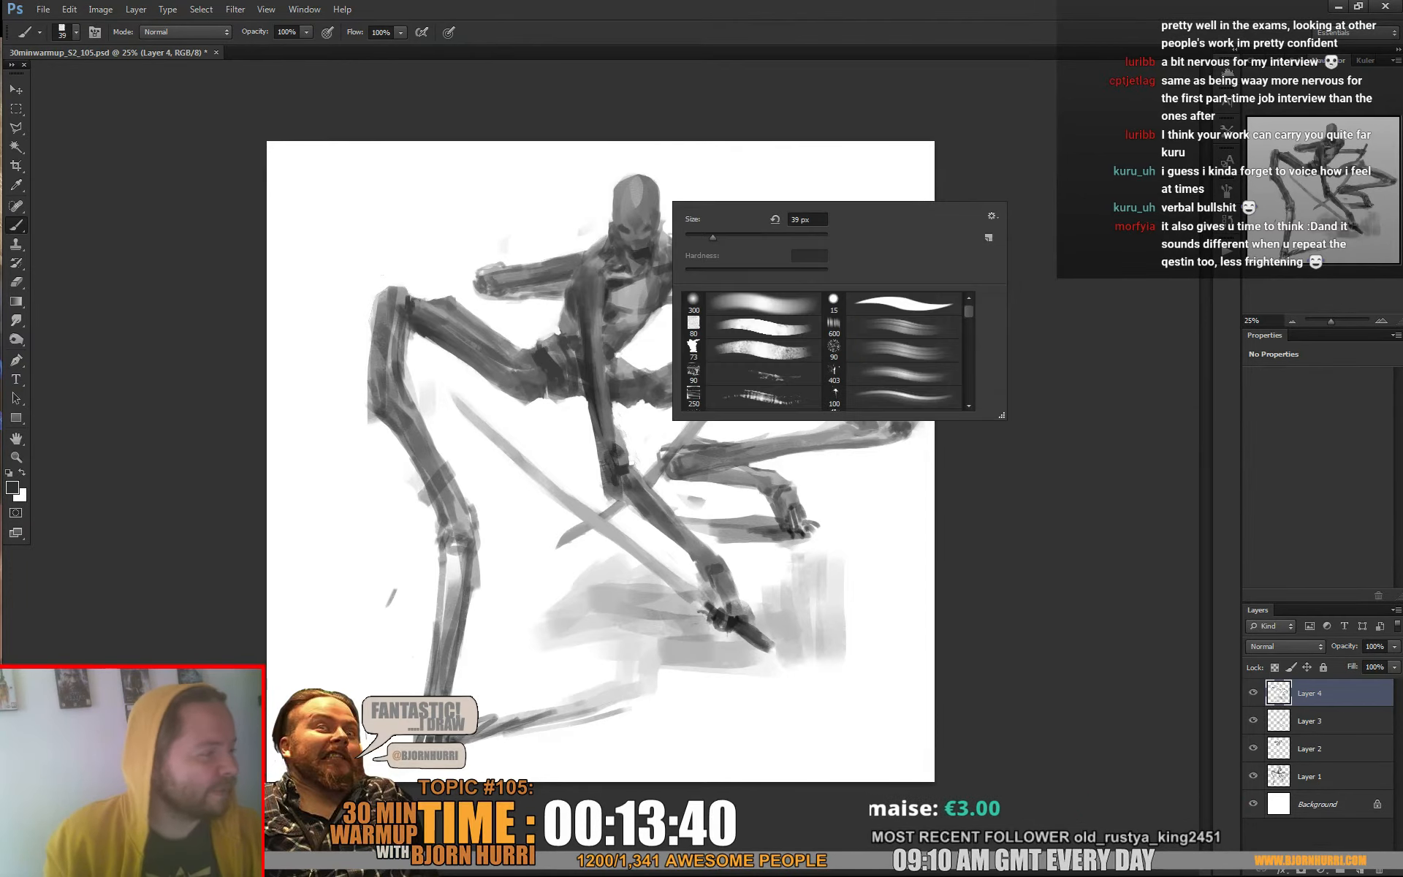
{"action": "type", "text": "17"}
{"action": "key", "text": "Return"}
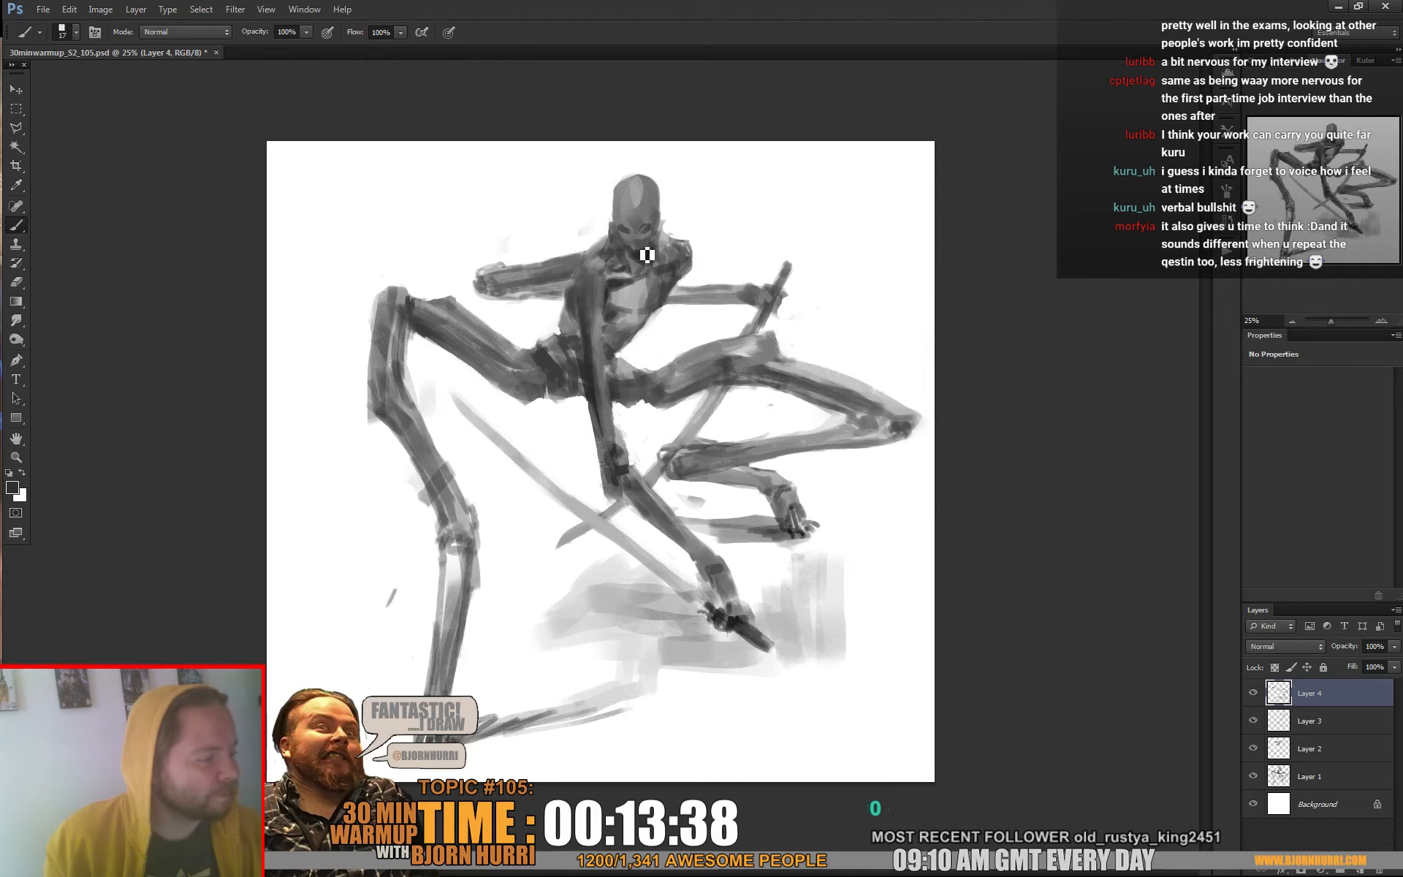
Flip the whole canvas horizontally
{"action": "left_click", "coordinate": [100, 8]}
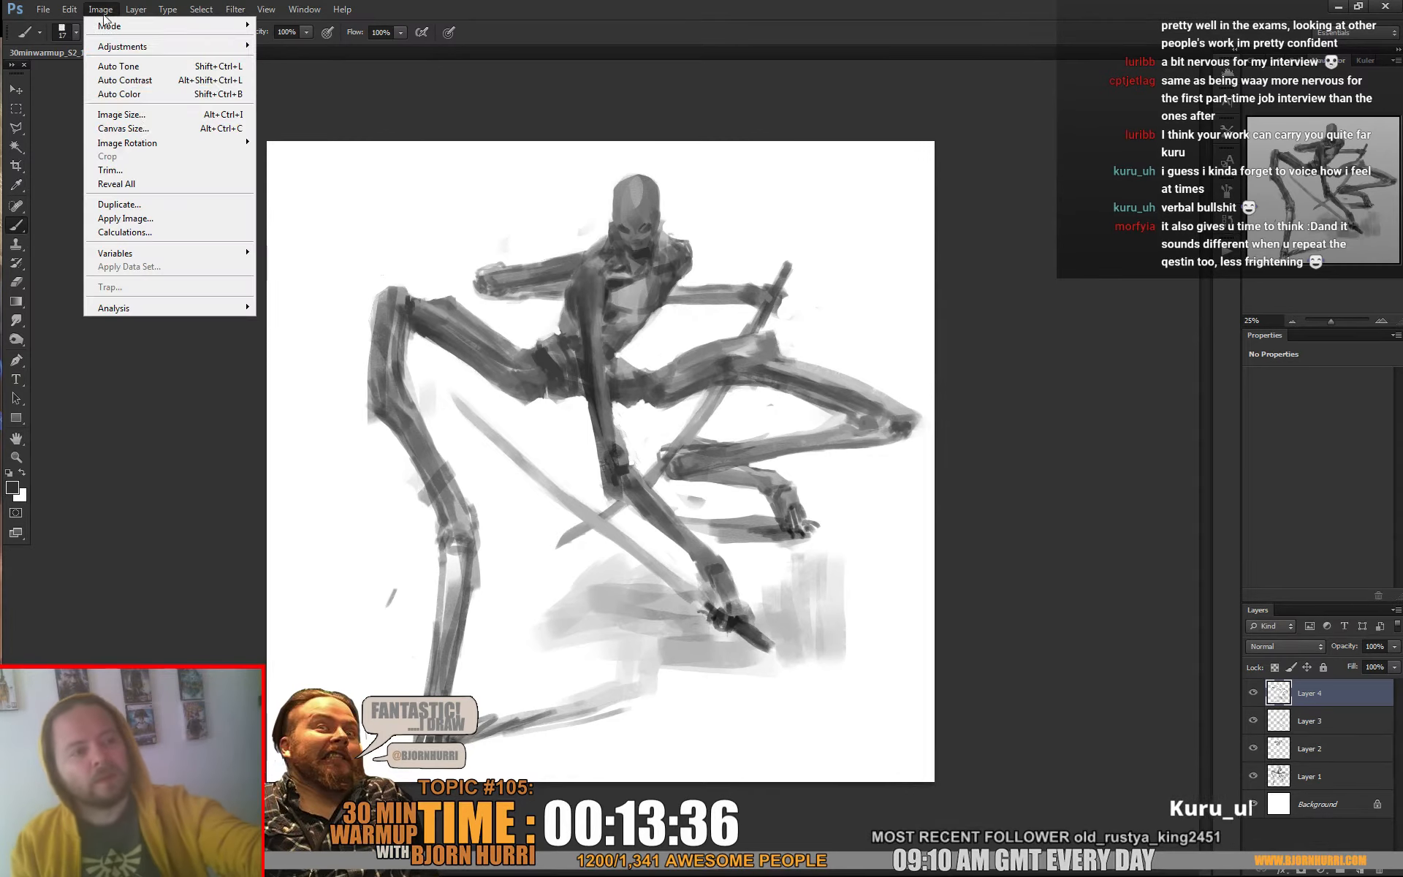
{"action": "mouse_move", "coordinate": [146, 143]}
{"action": "left_click", "coordinate": [335, 204]}
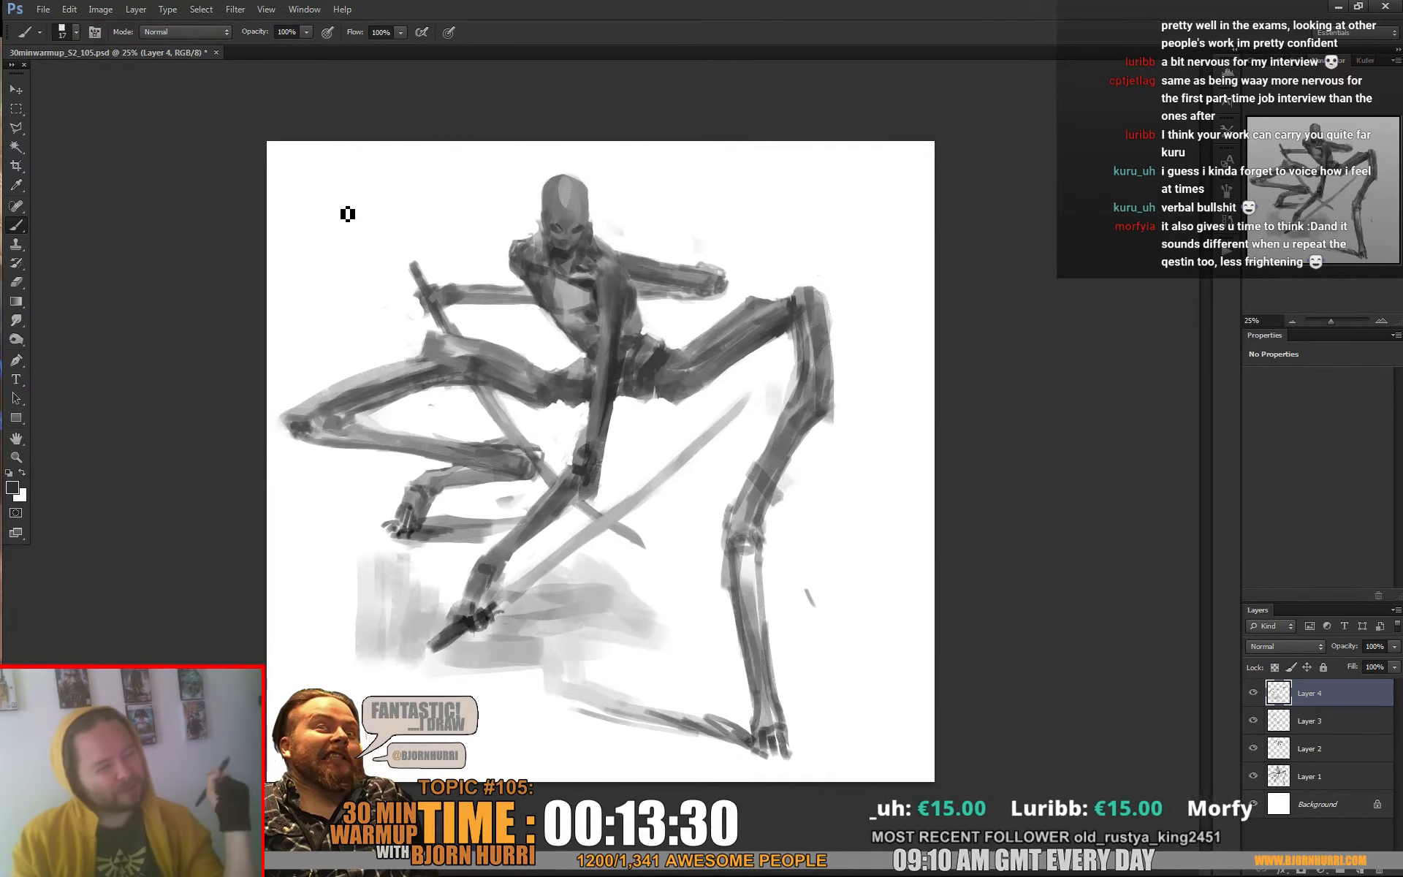
Copy the merged artwork of all layers and paste it as a new layer on top
{"action": "key", "text": "ctrl+a"}
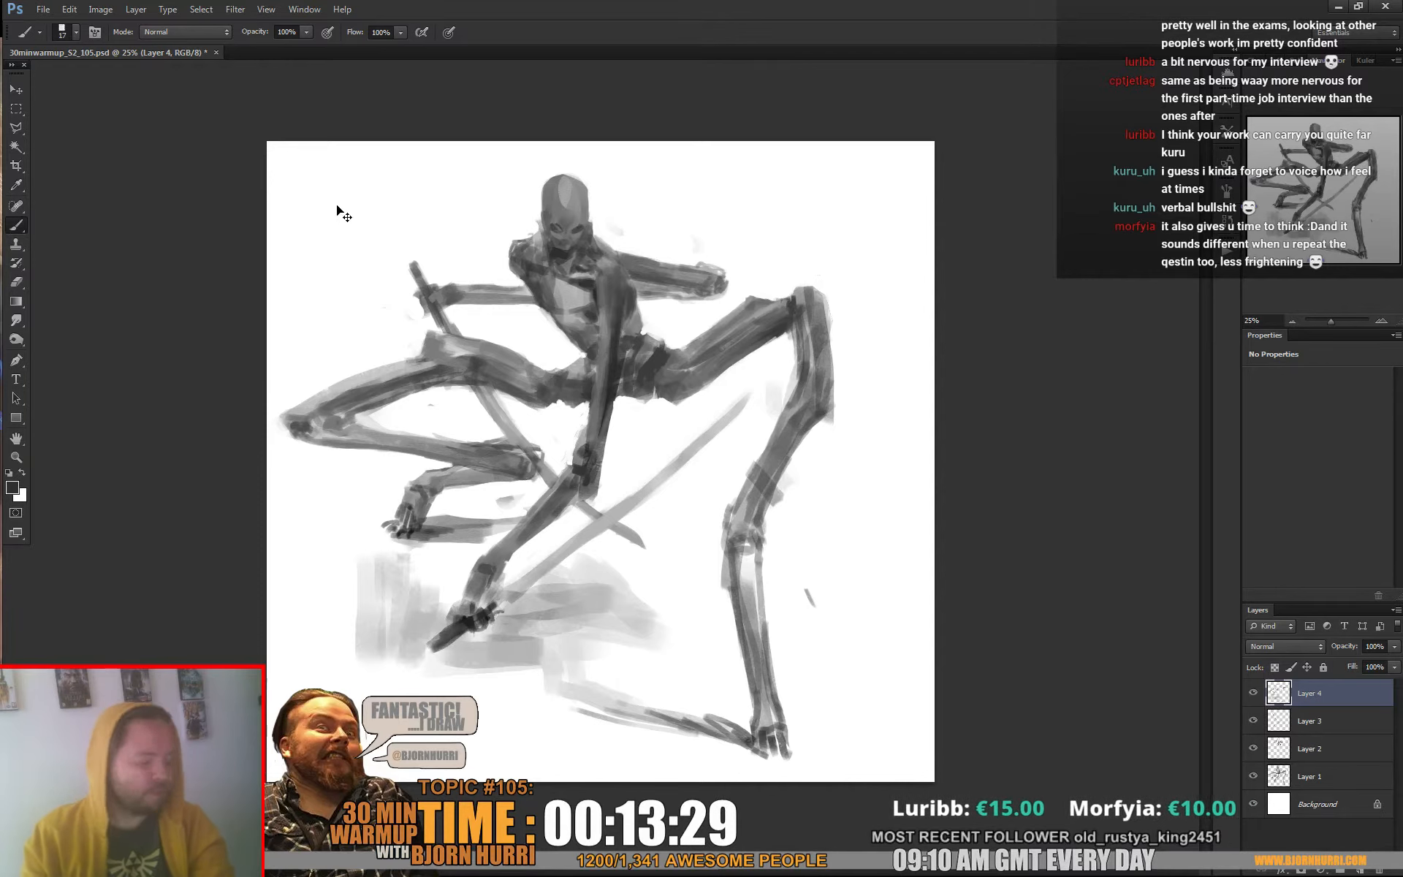
{"action": "key", "text": "ctrl+shift+c"}
{"action": "key", "text": "ctrl+v"}
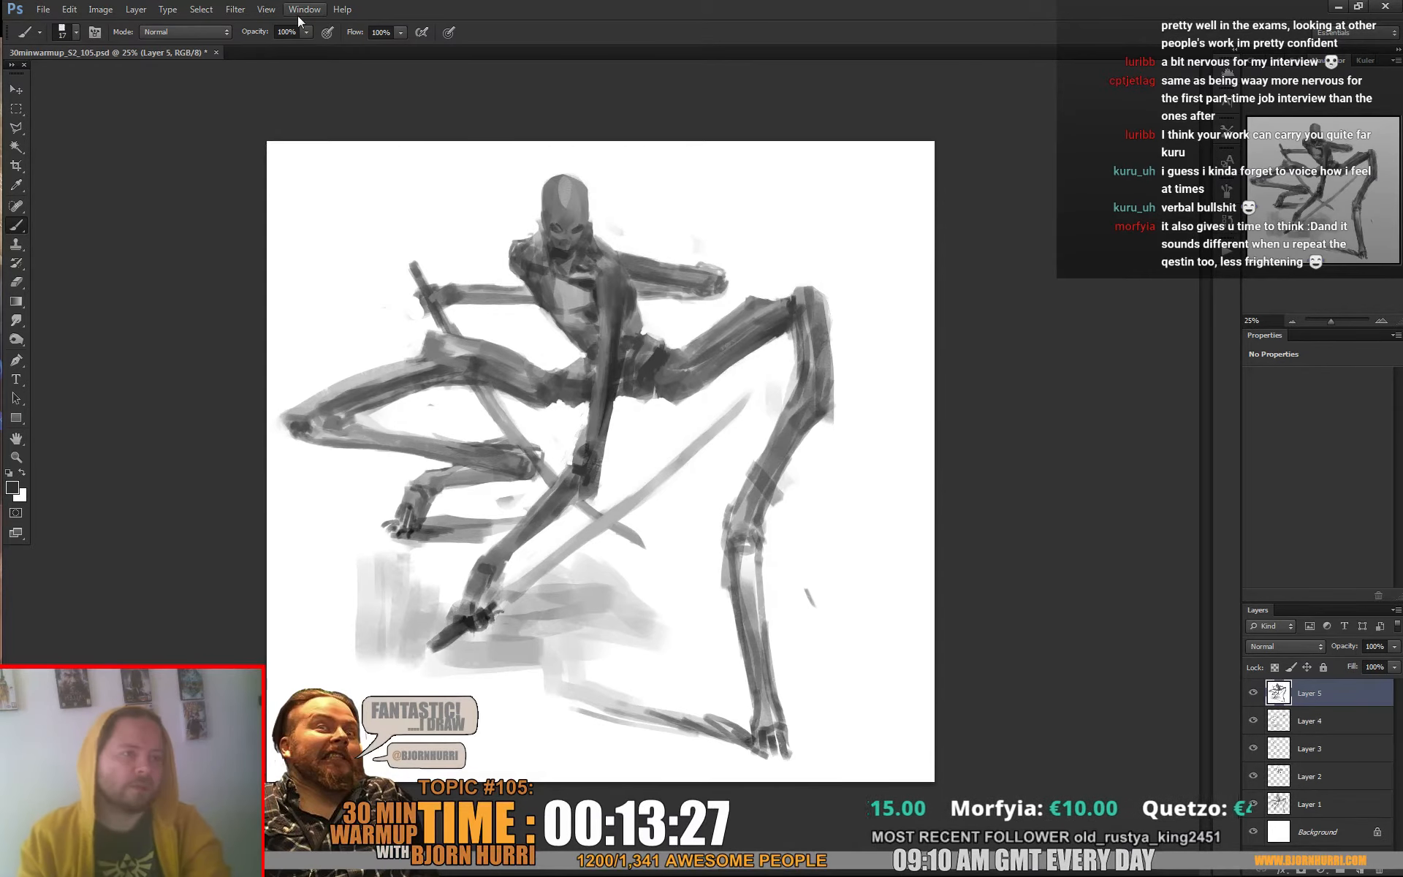
Use Liquify with a large brush on the merged layer to push the right-hand lower leg and foot outward
{"action": "left_click", "coordinate": [235, 9]}
{"action": "left_click", "coordinate": [252, 108]}
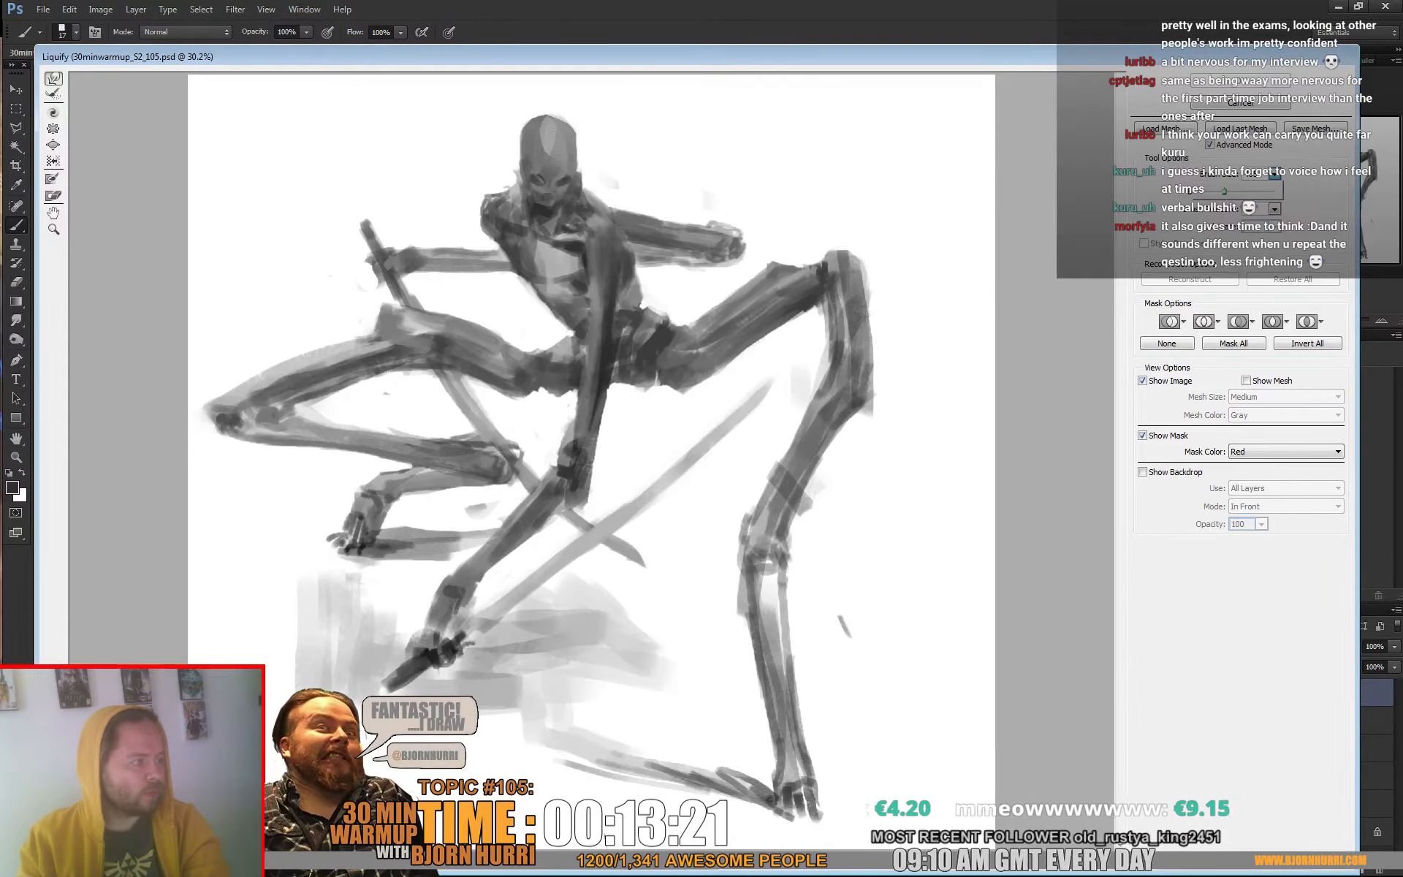
{"action": "left_click_drag", "start_coordinate": [1218, 191], "coordinate": [1213, 192]}
{"action": "left_click_drag", "start_coordinate": [829, 623], "coordinate": [845, 629]}
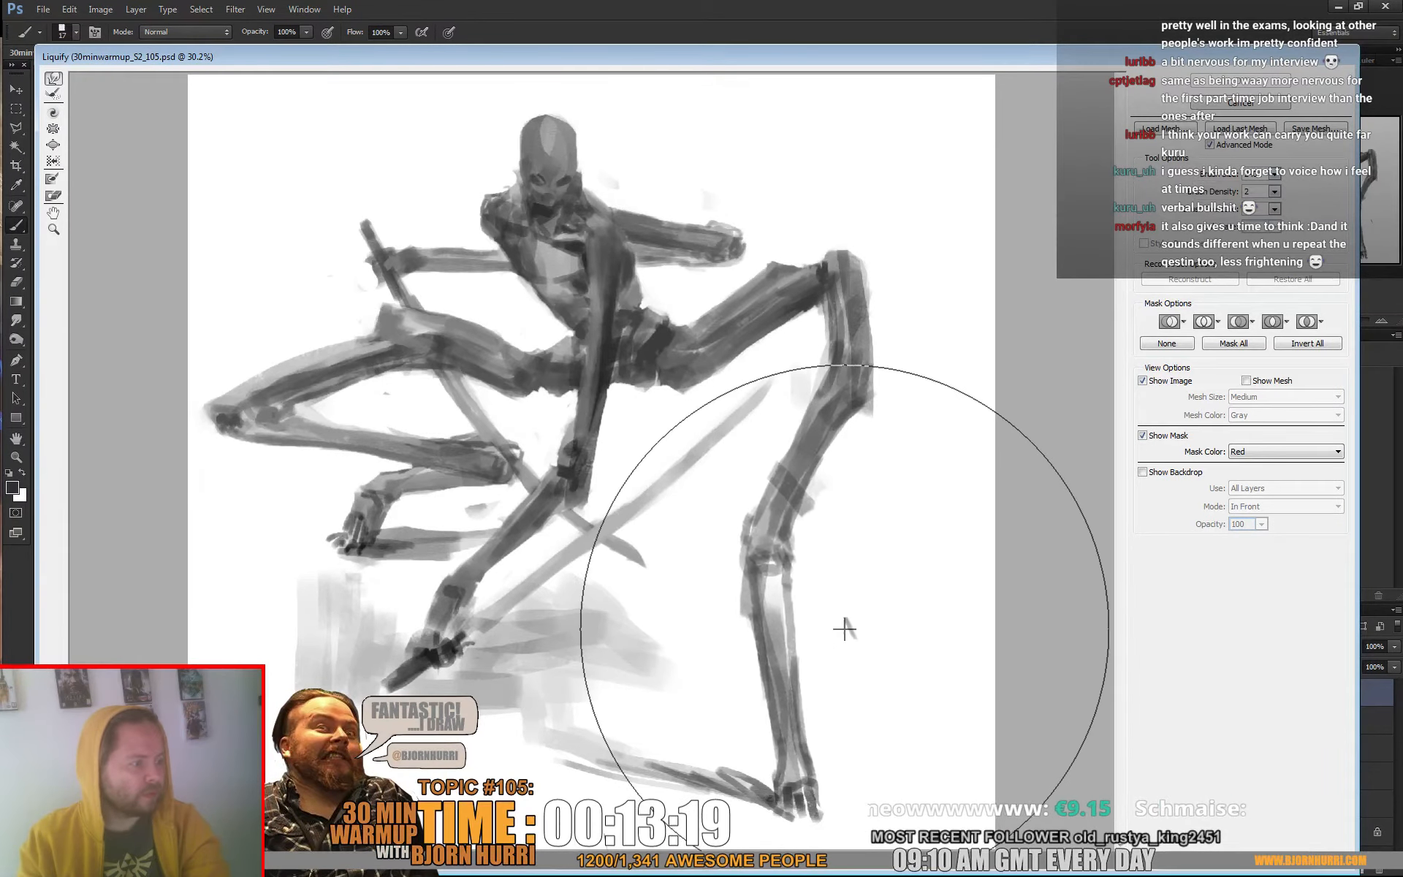
{"action": "left_click_drag", "start_coordinate": [774, 571], "coordinate": [822, 563]}
{"action": "mouse_move", "coordinate": [791, 810]}
{"action": "left_mouse_down"}
{"action": "mouse_move", "coordinate": [831, 823]}
{"action": "mouse_move", "coordinate": [915, 806]}
{"action": "mouse_move", "coordinate": [1022, 867]}
{"action": "left_mouse_up"}
{"action": "left_click_drag", "start_coordinate": [792, 773], "coordinate": [935, 873]}
{"action": "left_click_drag", "start_coordinate": [783, 741], "coordinate": [890, 706]}
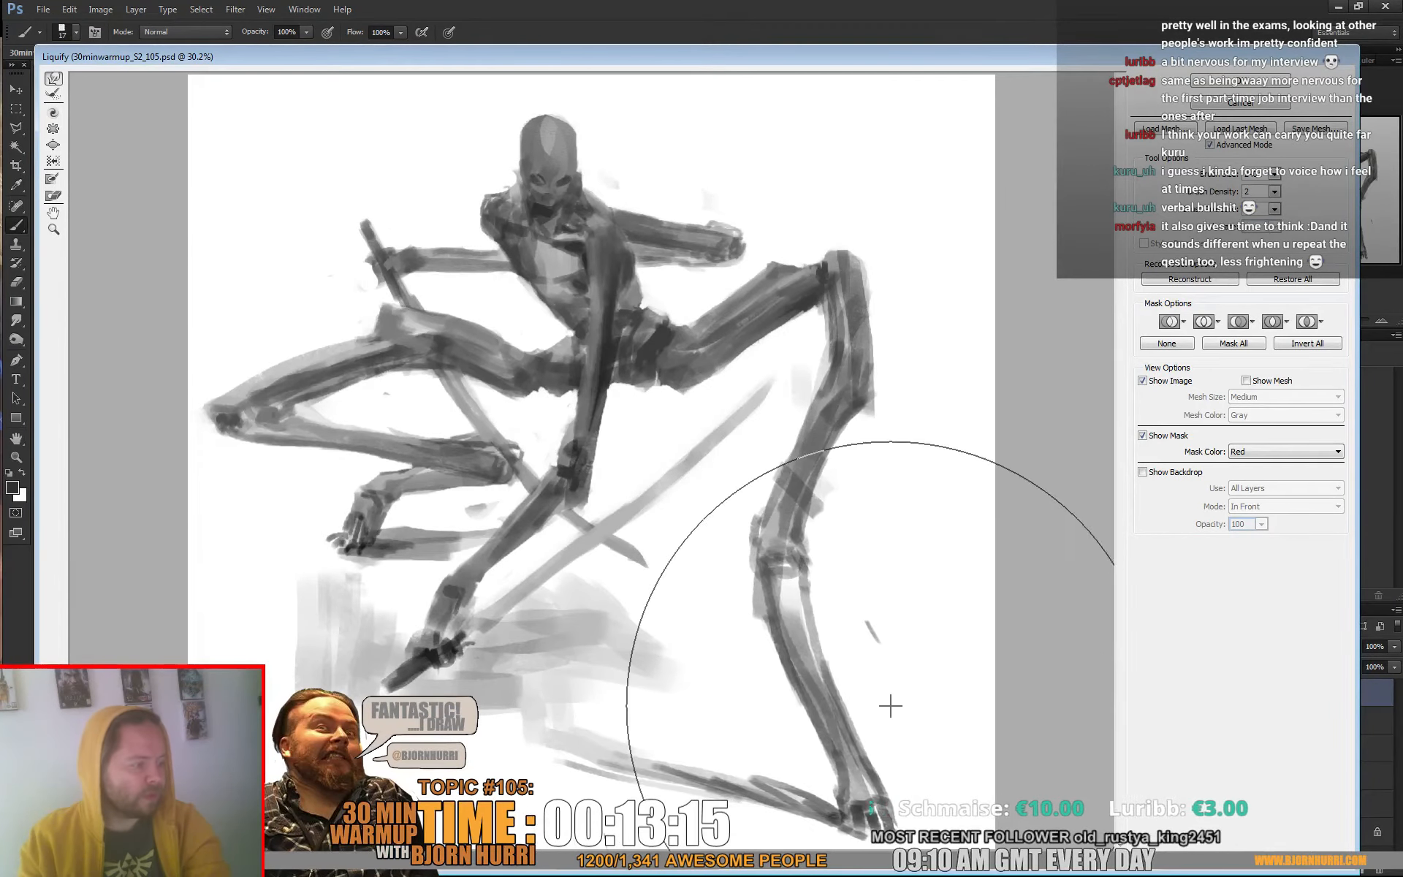
{"action": "mouse_move", "coordinate": [785, 678]}
{"action": "left_mouse_down"}
{"action": "mouse_move", "coordinate": [803, 687]}
{"action": "mouse_move", "coordinate": [811, 671]}
{"action": "mouse_move", "coordinate": [797, 614]}
{"action": "mouse_move", "coordinate": [808, 605]}
{"action": "left_mouse_up"}
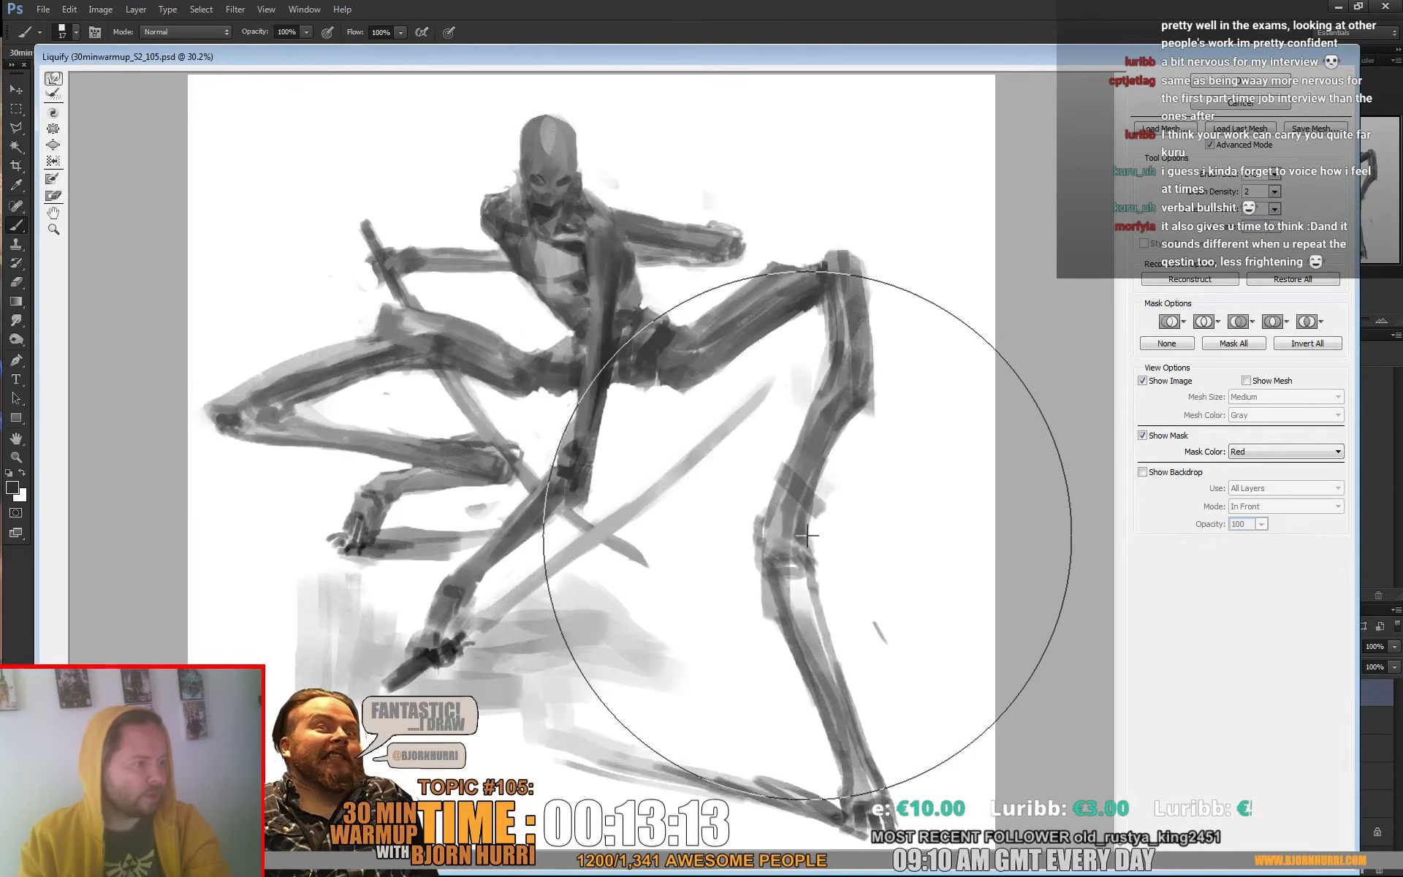
Warp the right-hand leg's lower joint and raised knee outward and shift the head slightly to the left
{"action": "left_click_drag", "start_coordinate": [806, 526], "coordinate": [832, 521]}
{"action": "mouse_move", "coordinate": [837, 261]}
{"action": "left_mouse_down"}
{"action": "mouse_move", "coordinate": [909, 239]}
{"action": "mouse_move", "coordinate": [839, 260]}
{"action": "mouse_move", "coordinate": [890, 271]}
{"action": "left_mouse_up"}
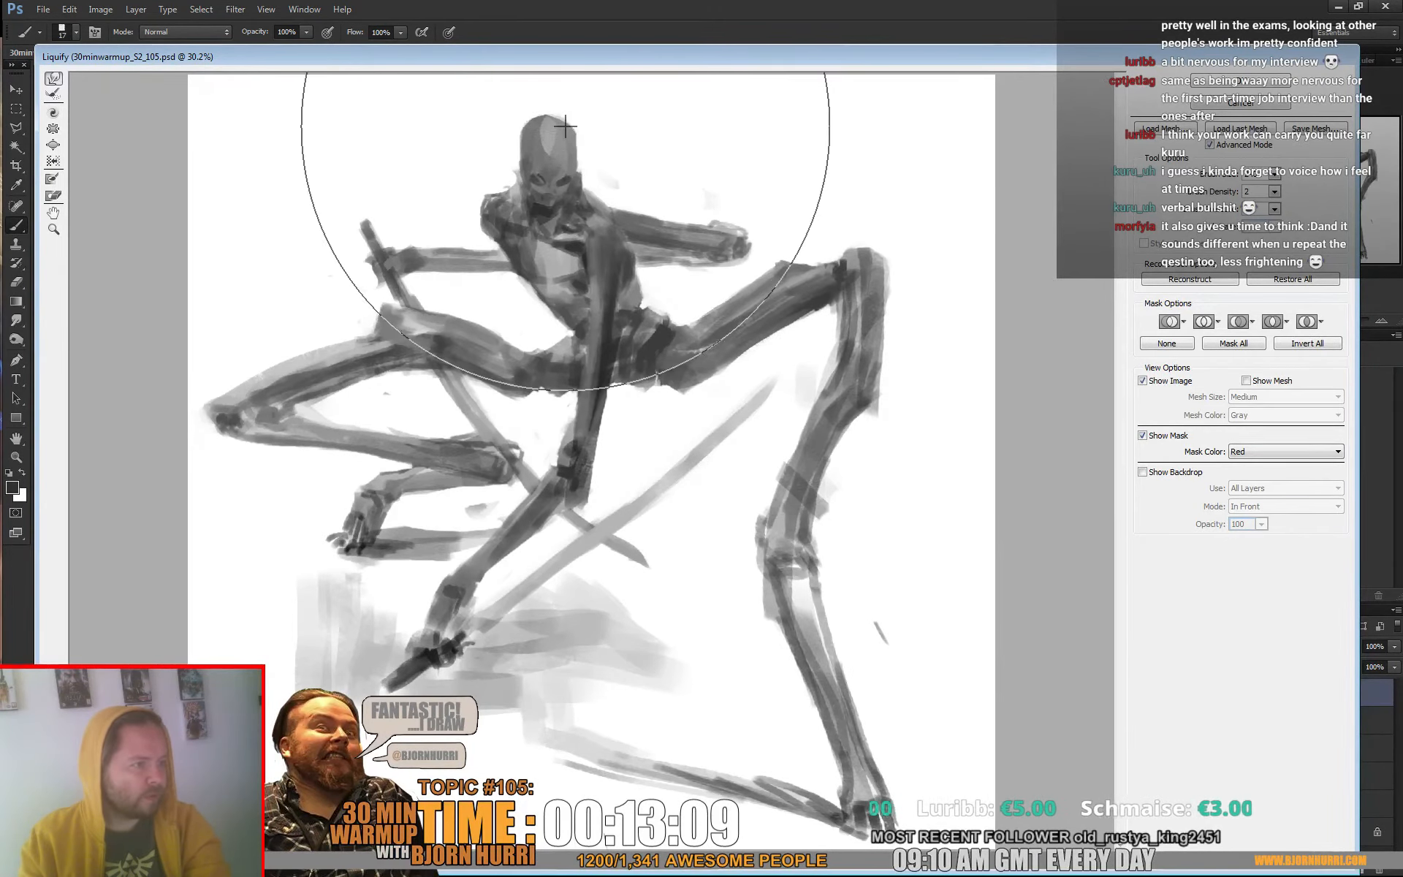
{"action": "mouse_move", "coordinate": [567, 141]}
{"action": "left_mouse_down"}
{"action": "mouse_move", "coordinate": [495, 145]}
{"action": "mouse_move", "coordinate": [542, 128]}
{"action": "left_mouse_up"}
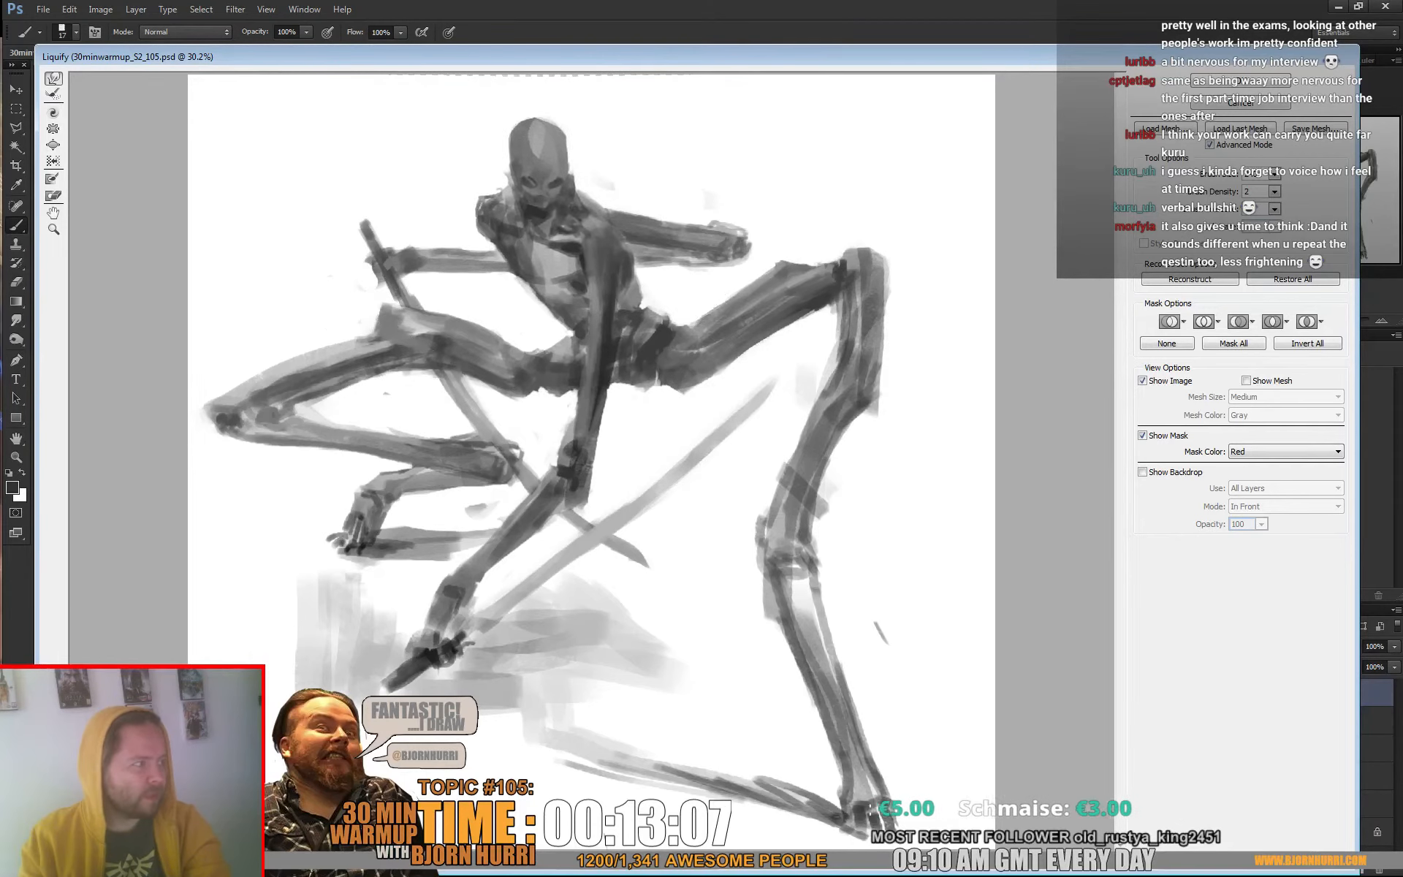
Slim the chest and waist with a smaller Liquify brush, smooth the bulge below the right-hand knee, and apply the warp
{"action": "left_click", "coordinate": [1274, 174]}
{"action": "left_click_drag", "start_coordinate": [1210, 191], "coordinate": [1205, 191]}
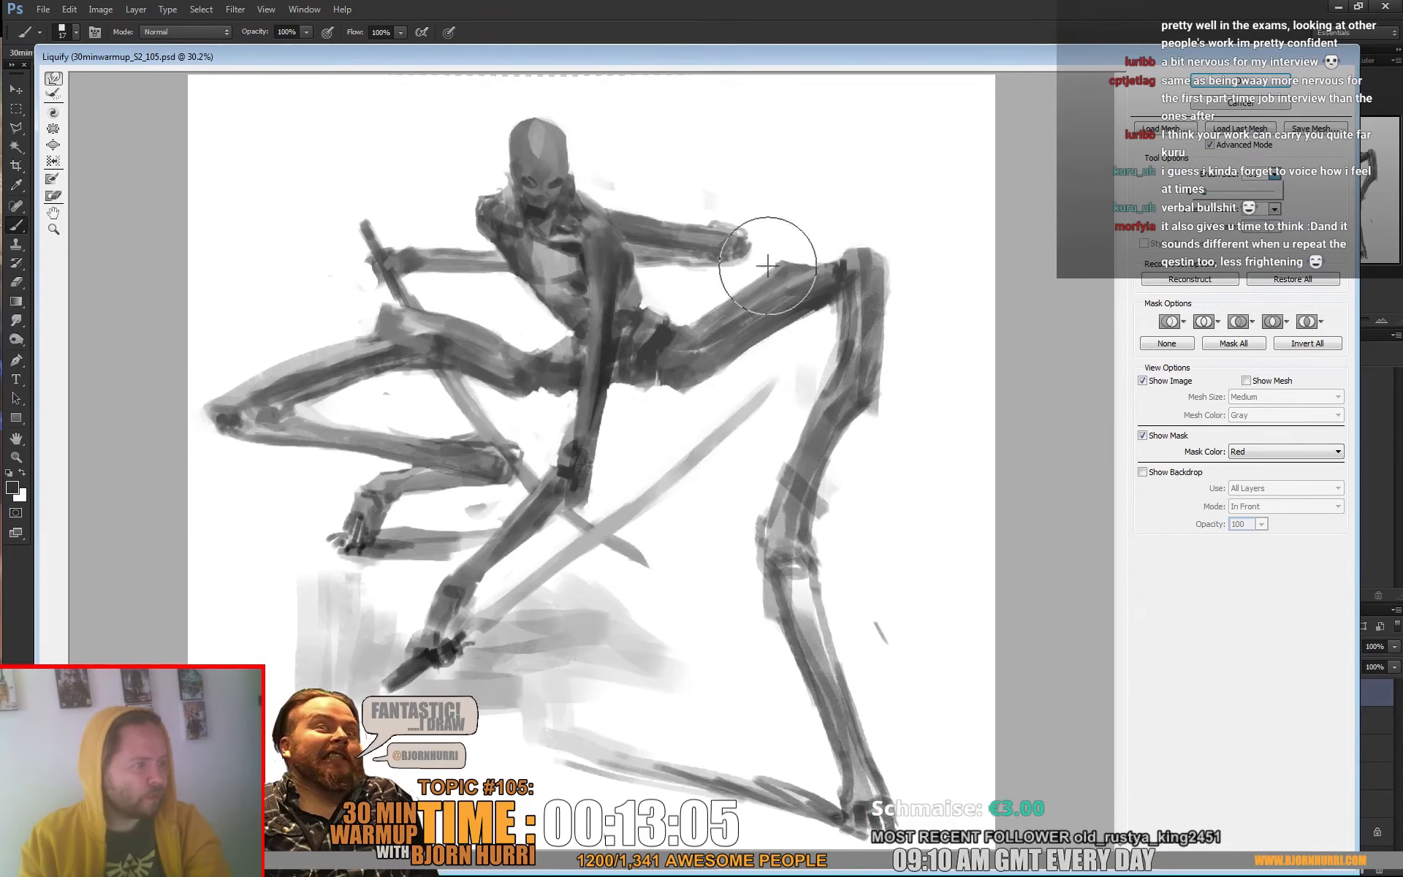
{"action": "left_click", "coordinate": [492, 259]}
{"action": "mouse_move", "coordinate": [511, 267]}
{"action": "left_mouse_down"}
{"action": "mouse_move", "coordinate": [548, 302]}
{"action": "mouse_move", "coordinate": [546, 317]}
{"action": "mouse_move", "coordinate": [561, 303]}
{"action": "mouse_move", "coordinate": [543, 318]}
{"action": "mouse_move", "coordinate": [564, 291]}
{"action": "mouse_move", "coordinate": [550, 315]}
{"action": "mouse_move", "coordinate": [576, 314]}
{"action": "mouse_move", "coordinate": [543, 317]}
{"action": "mouse_move", "coordinate": [647, 305]}
{"action": "mouse_move", "coordinate": [620, 266]}
{"action": "mouse_move", "coordinate": [632, 253]}
{"action": "mouse_move", "coordinate": [638, 290]}
{"action": "left_mouse_up"}
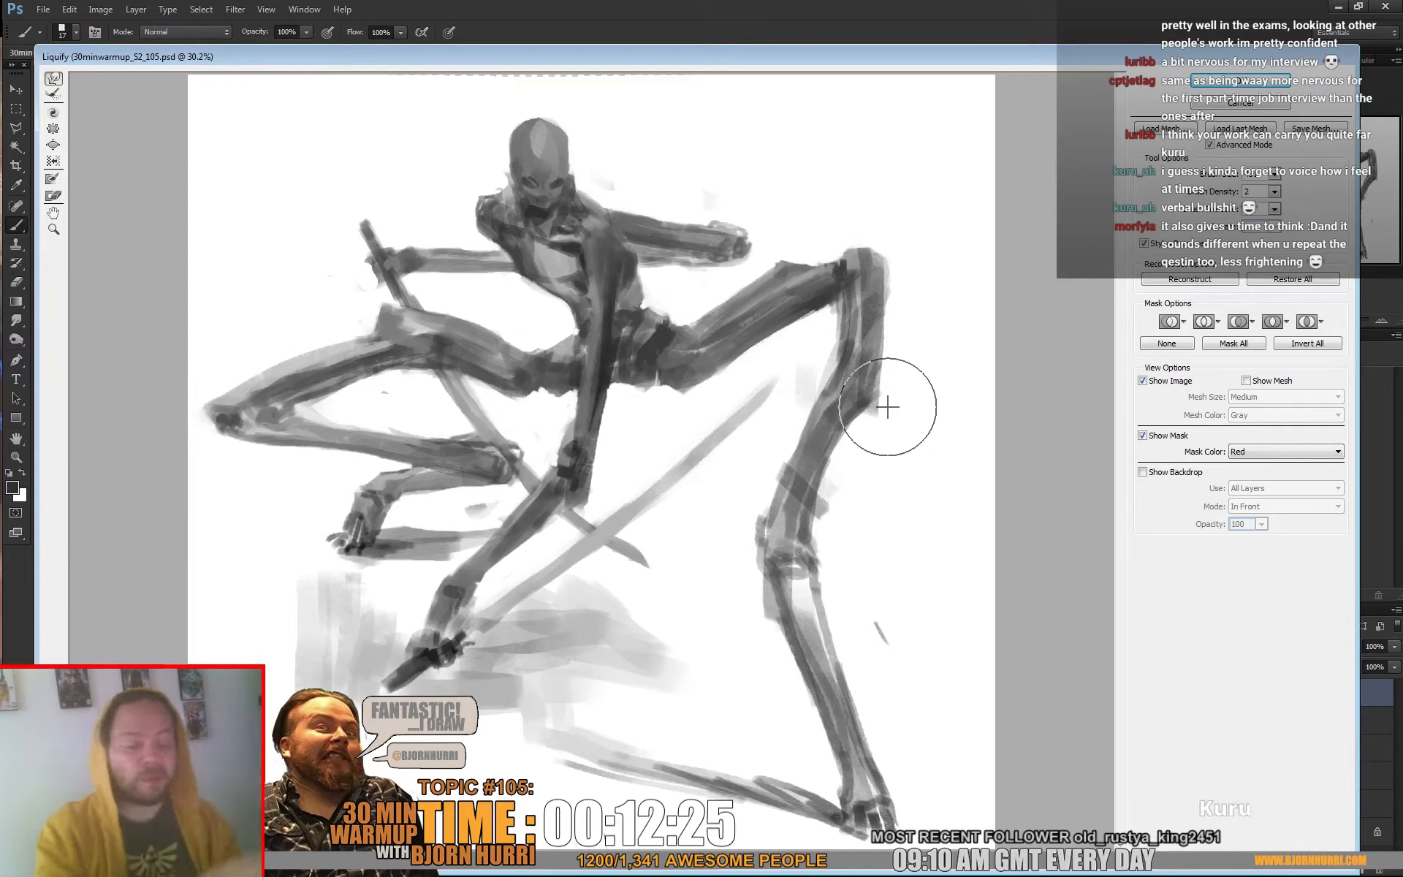
{"action": "mouse_move", "coordinate": [887, 406]}
{"action": "left_mouse_down"}
{"action": "mouse_move", "coordinate": [823, 516]}
{"action": "mouse_move", "coordinate": [815, 433]}
{"action": "mouse_move", "coordinate": [829, 413]}
{"action": "mouse_move", "coordinate": [856, 405]}
{"action": "mouse_move", "coordinate": [861, 417]}
{"action": "mouse_move", "coordinate": [893, 370]}
{"action": "left_mouse_up"}
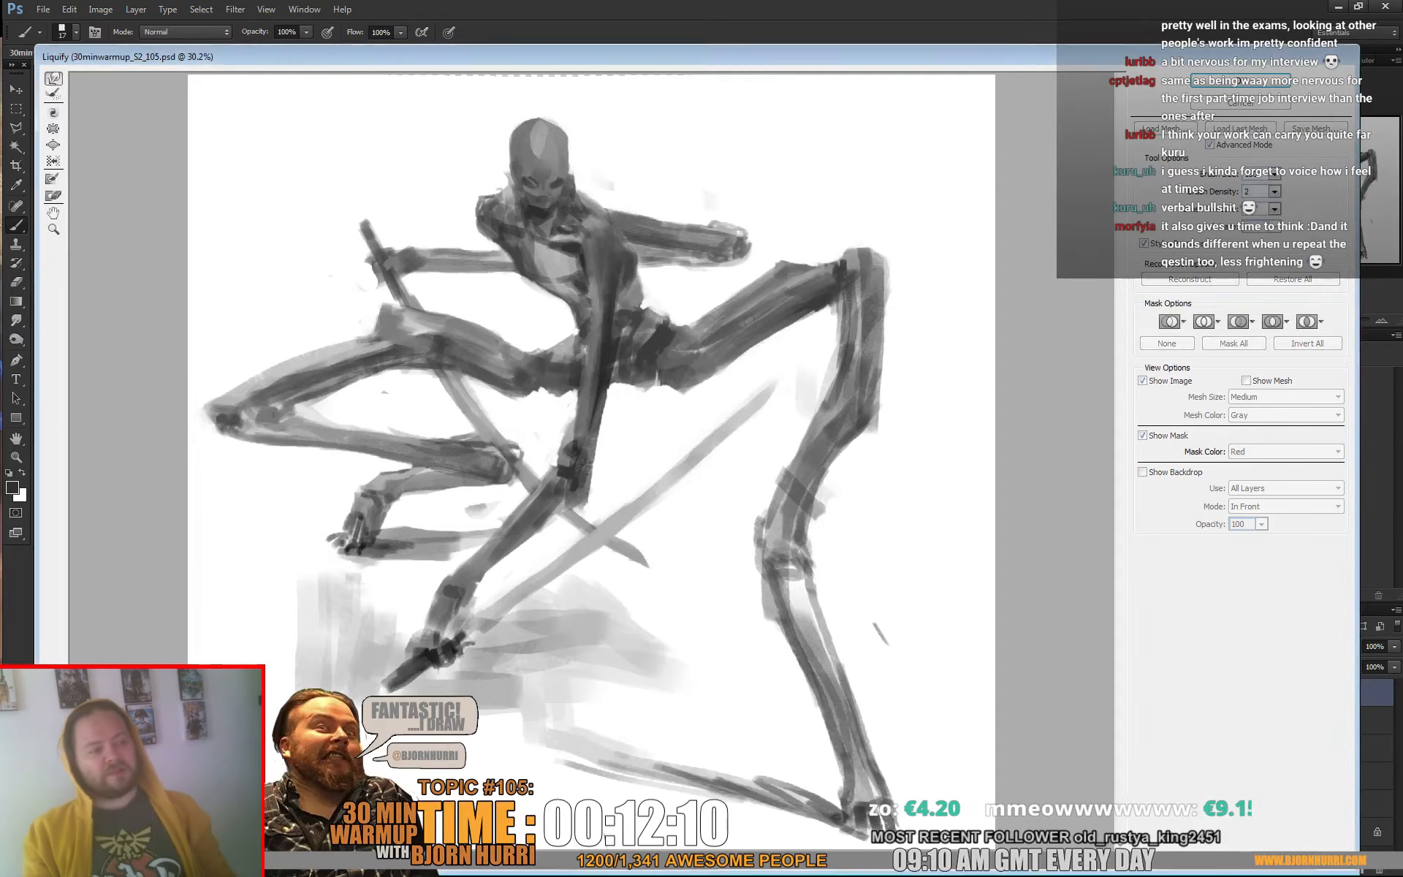
{"action": "left_click", "coordinate": [1225, 82]}
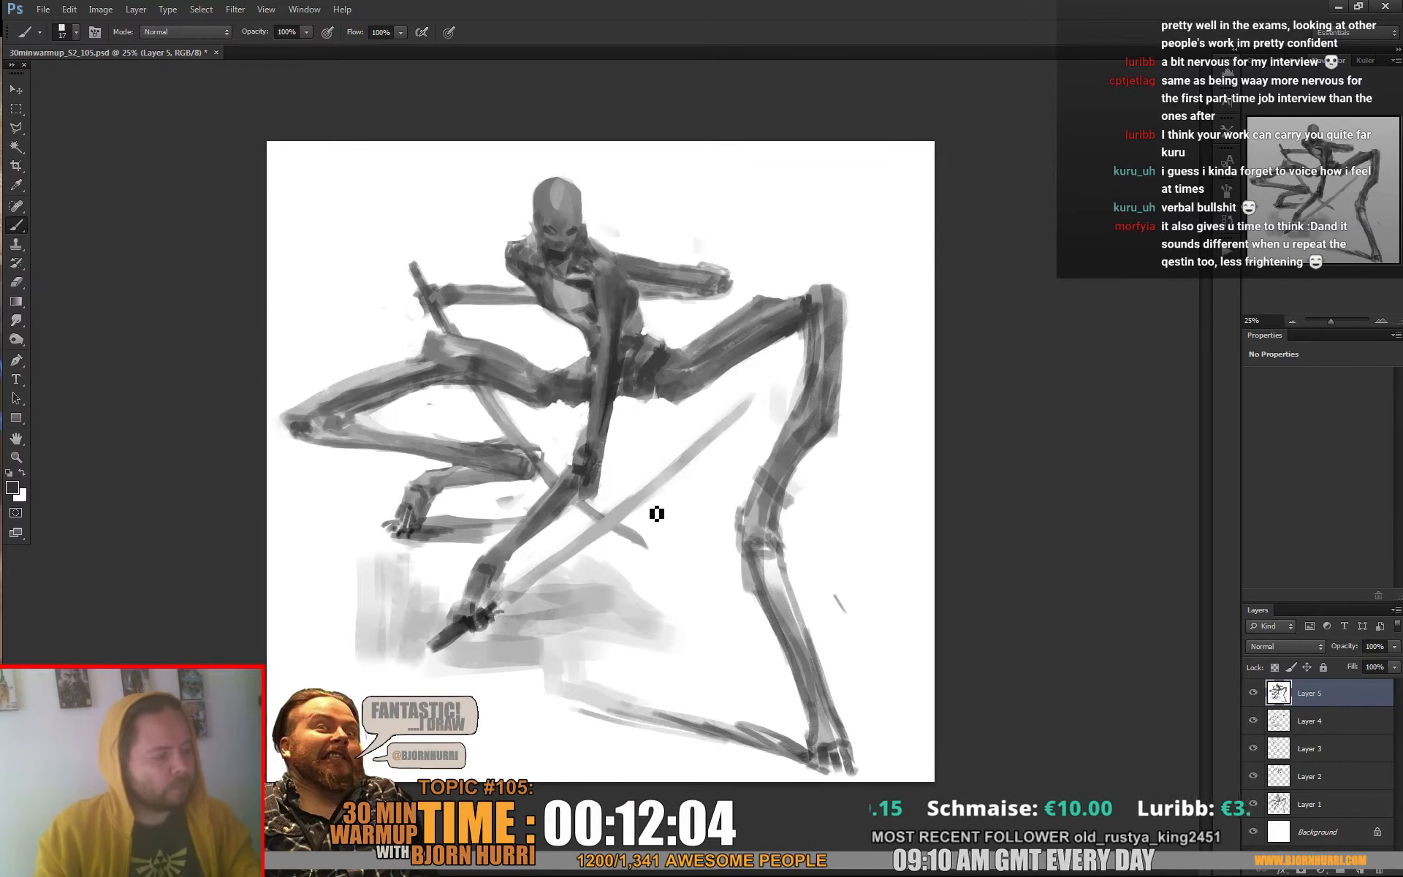
Add a new layer and thin the long diagonal staff by painting white along it with a 27 px brush
{"action": "left_click", "coordinate": [688, 502], "text": "alt"}
{"action": "key", "text": "ctrl+alt+shift+n"}
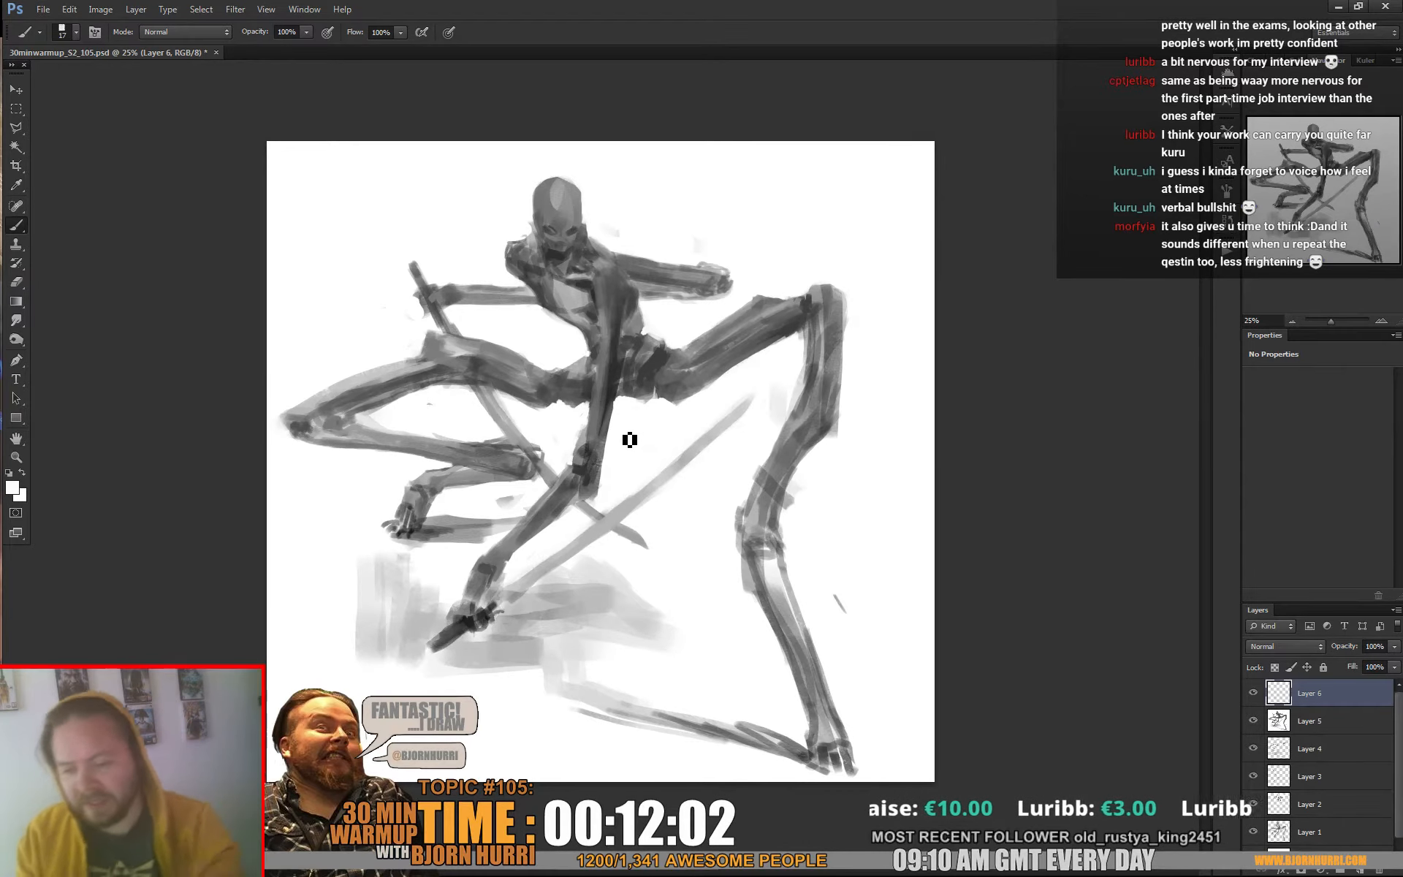
{"action": "key", "text": "bracketright"}
{"action": "right_click", "coordinate": [729, 465]}
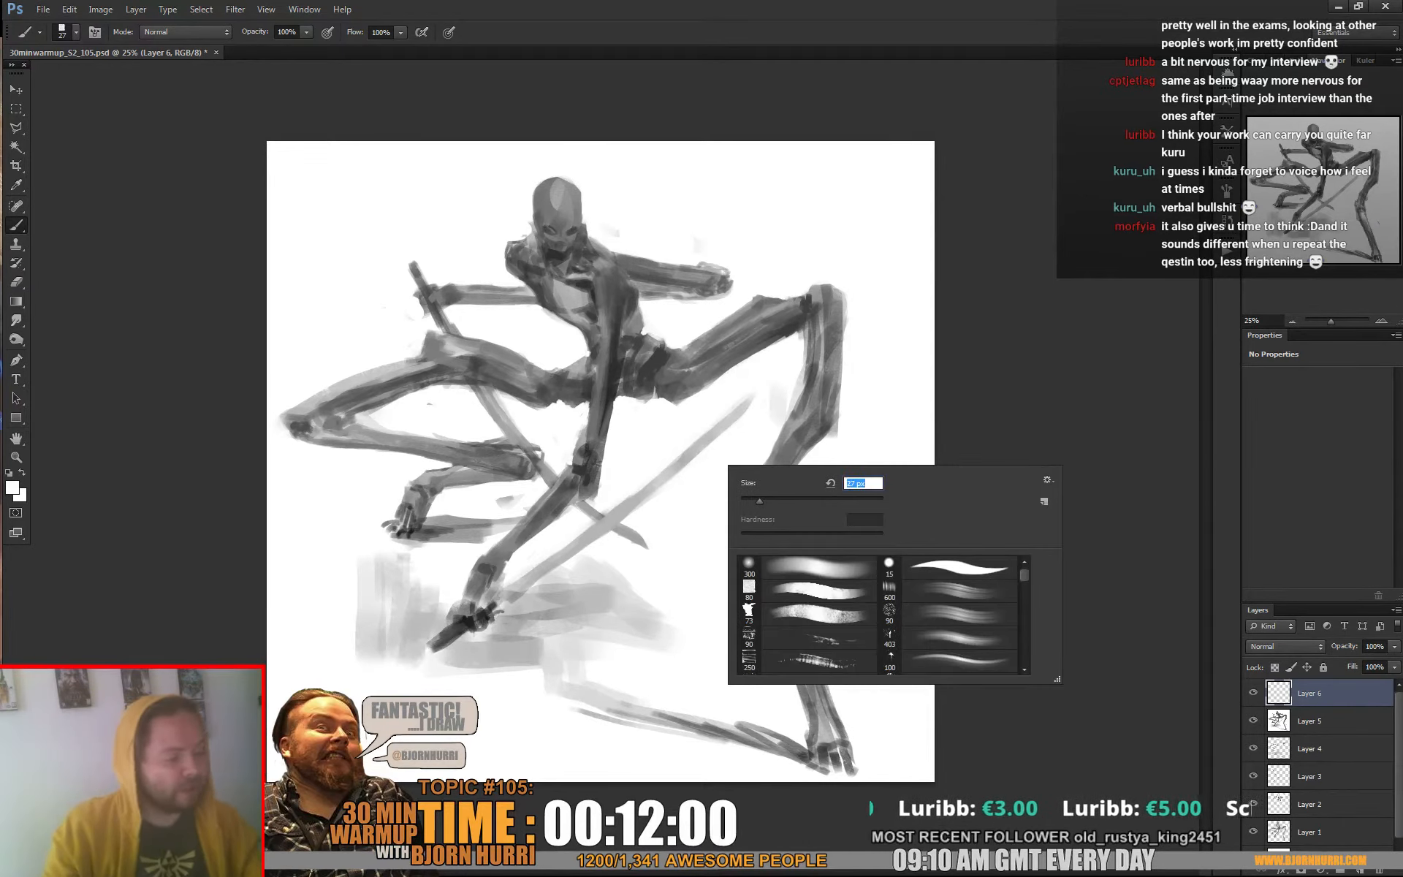
{"action": "left_click", "coordinate": [537, 589]}
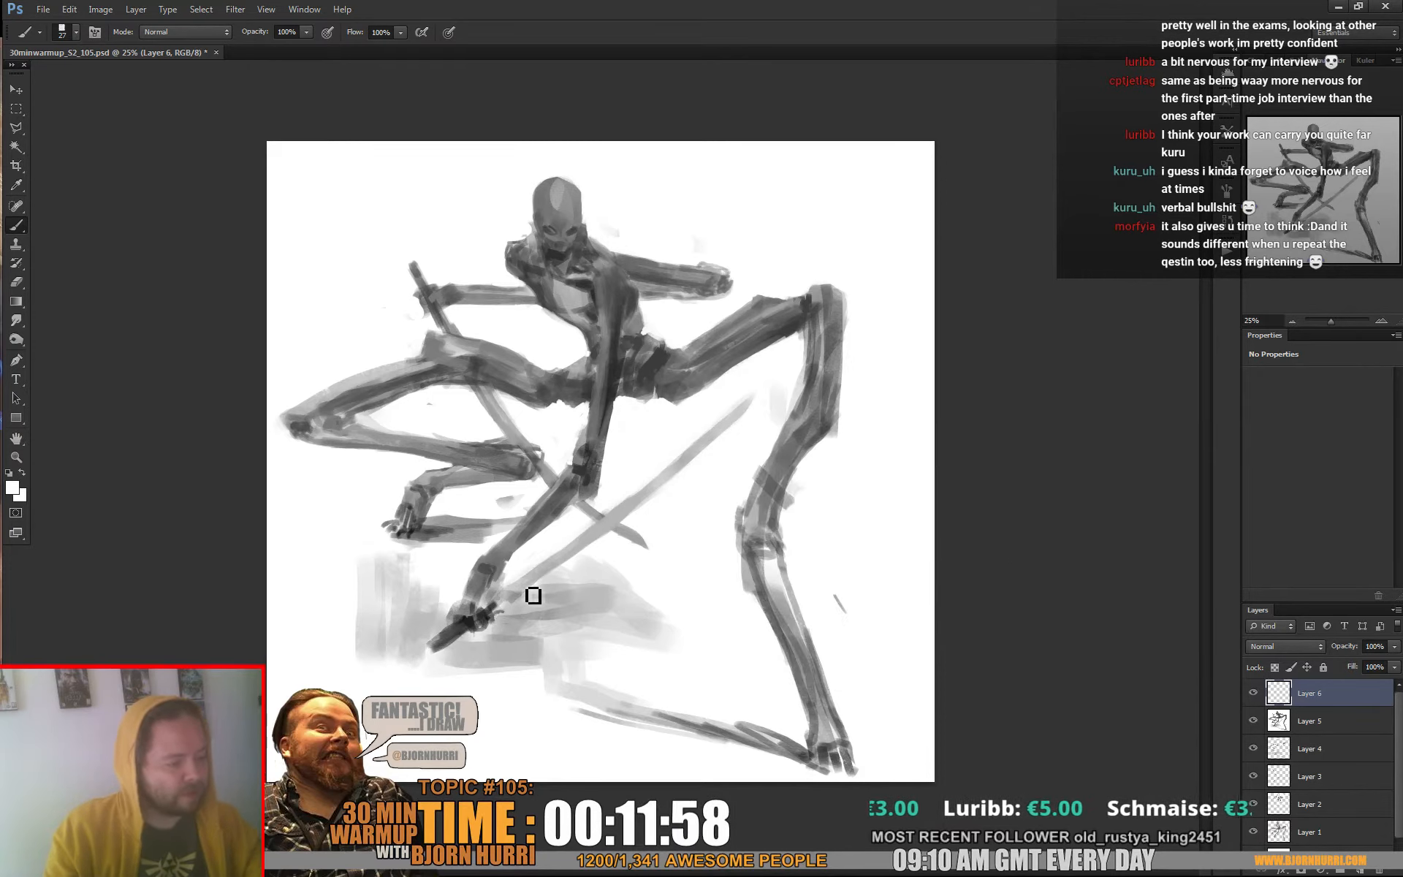
{"action": "left_click_drag", "start_coordinate": [533, 596], "coordinate": [707, 457]}
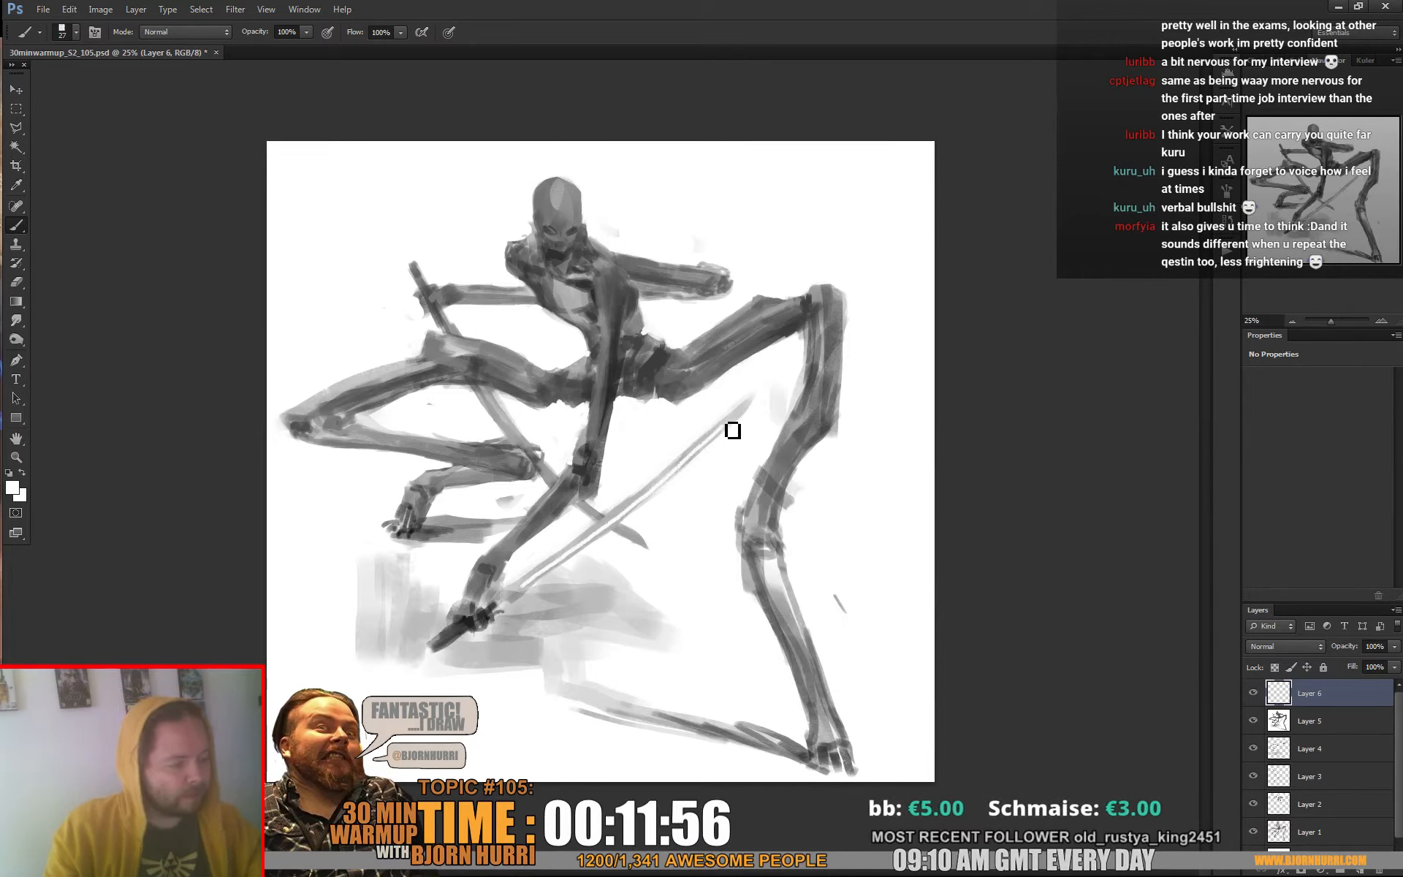
{"action": "left_click", "coordinate": [655, 471], "text": "alt"}
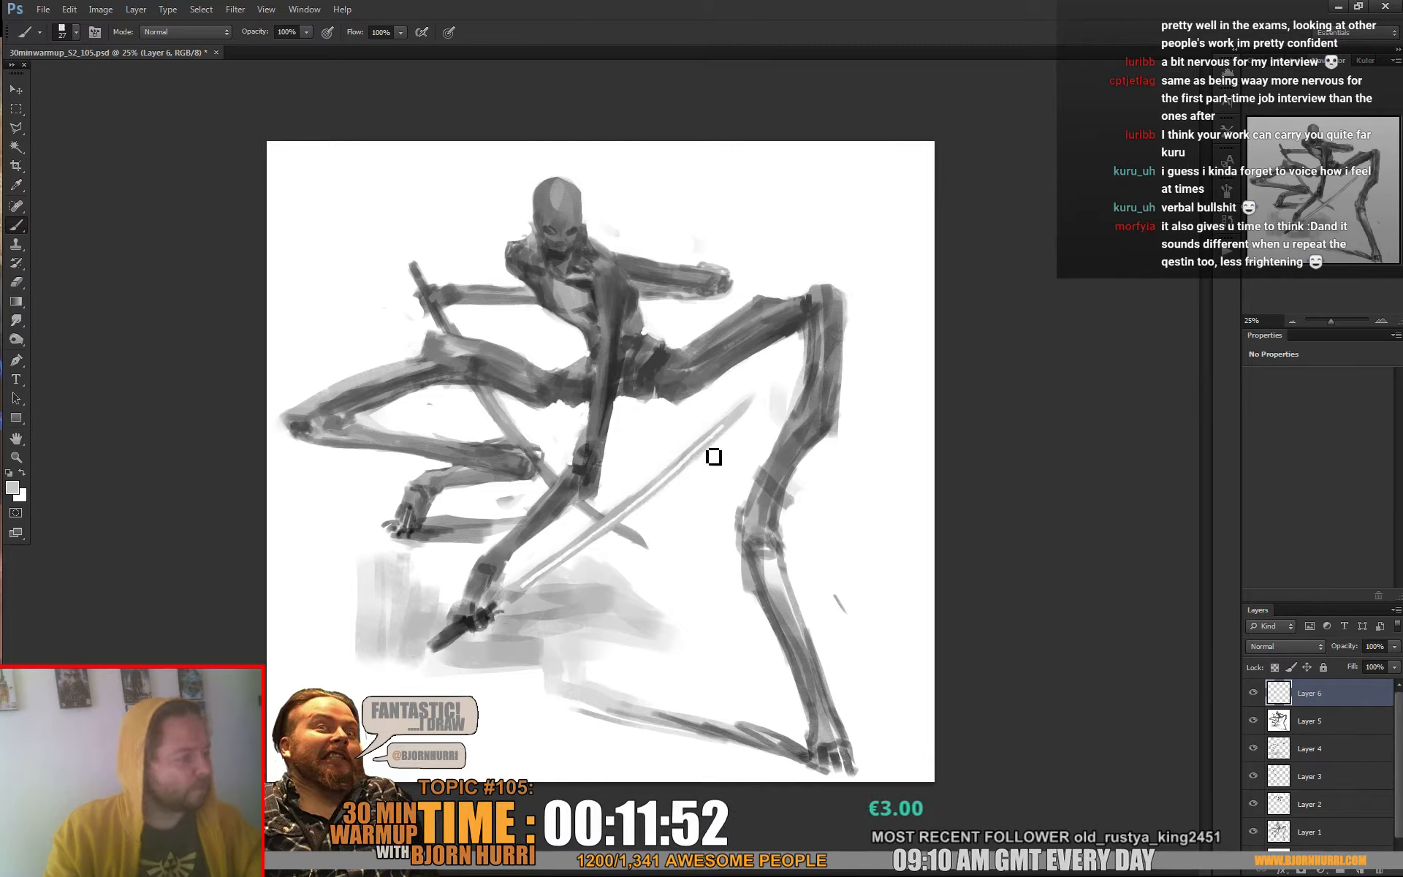
Thin the staff behind the left-hand thigh with white and repaint the folded left-hand leg's ankle with sampled dark grey
{"action": "left_click", "coordinate": [629, 429], "text": "alt"}
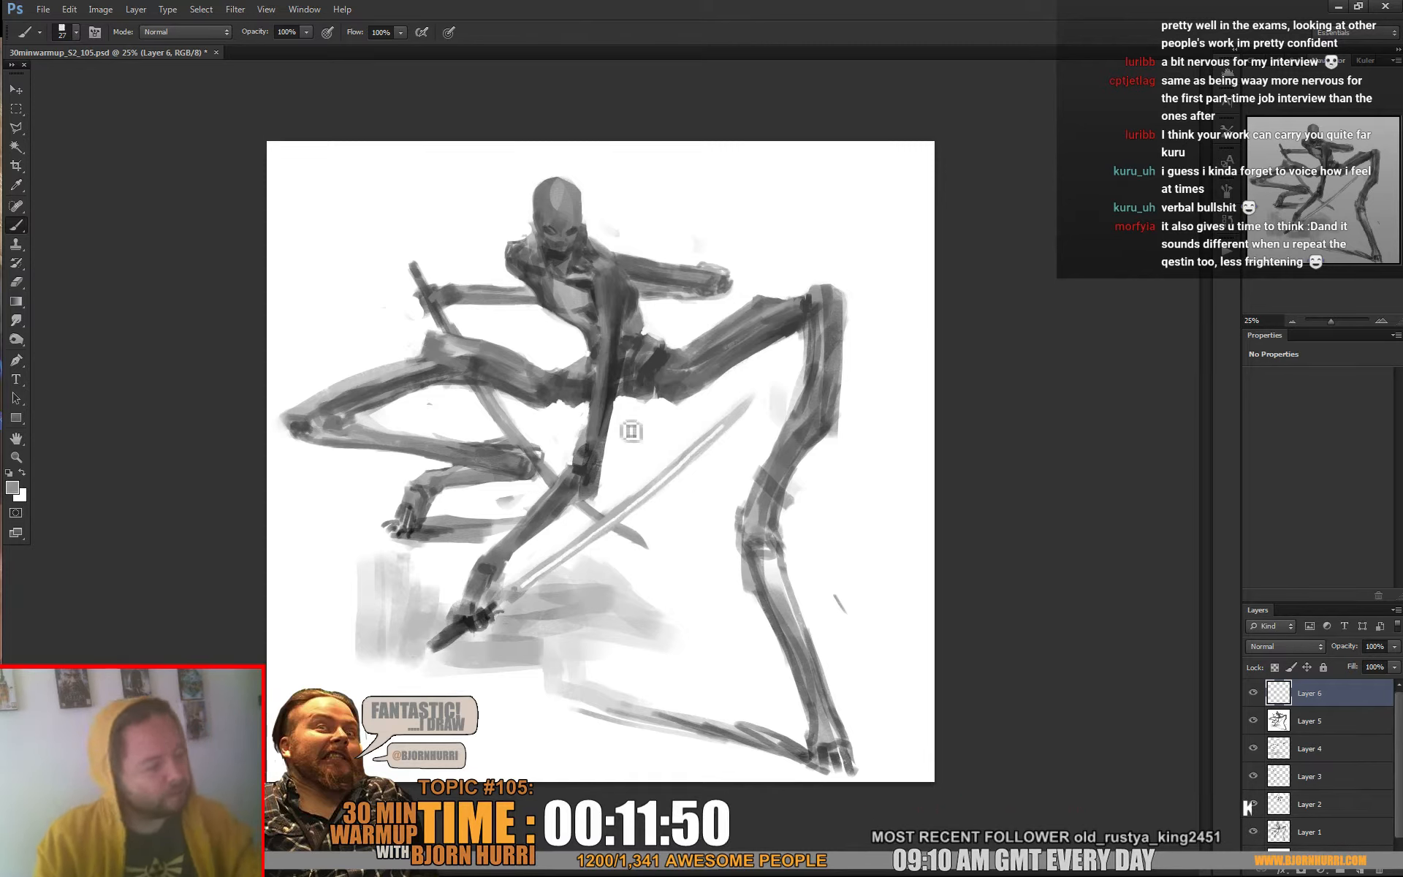
{"action": "left_click", "coordinate": [531, 413], "text": "alt"}
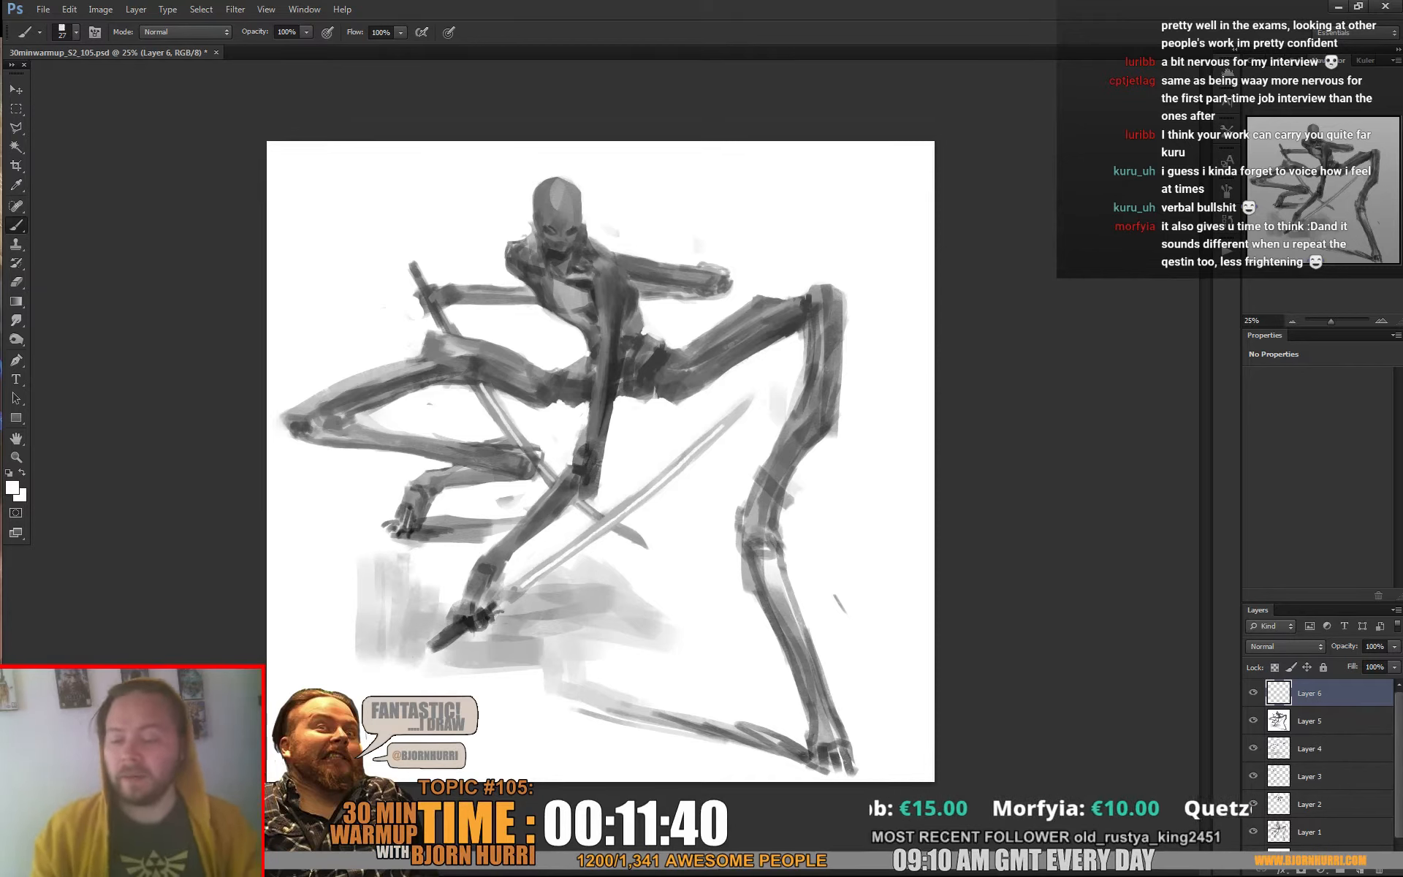
{"action": "left_click", "coordinate": [522, 460], "text": "alt"}
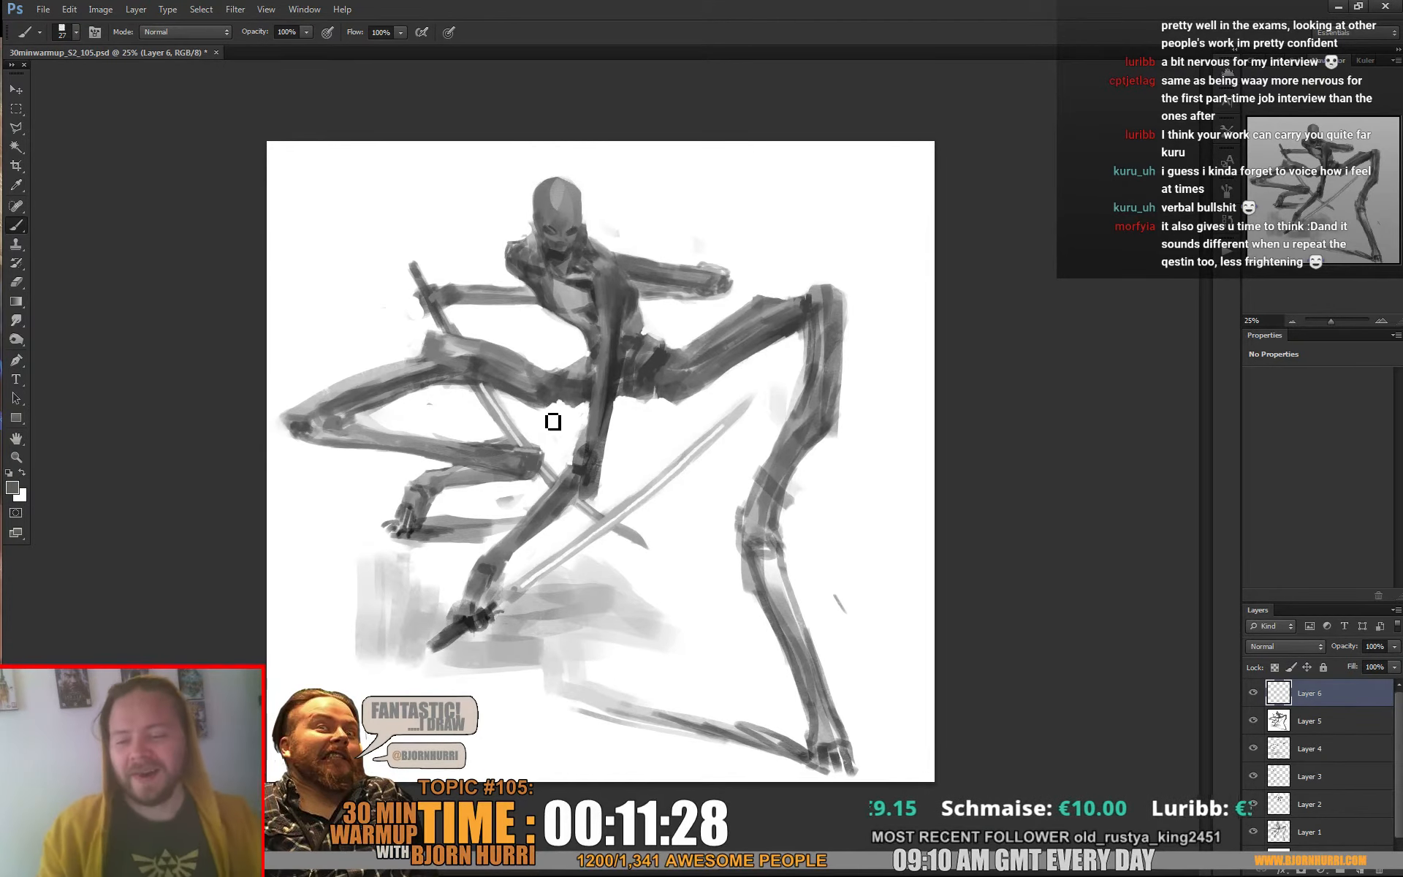
{"action": "left_click", "coordinate": [486, 440], "text": "alt"}
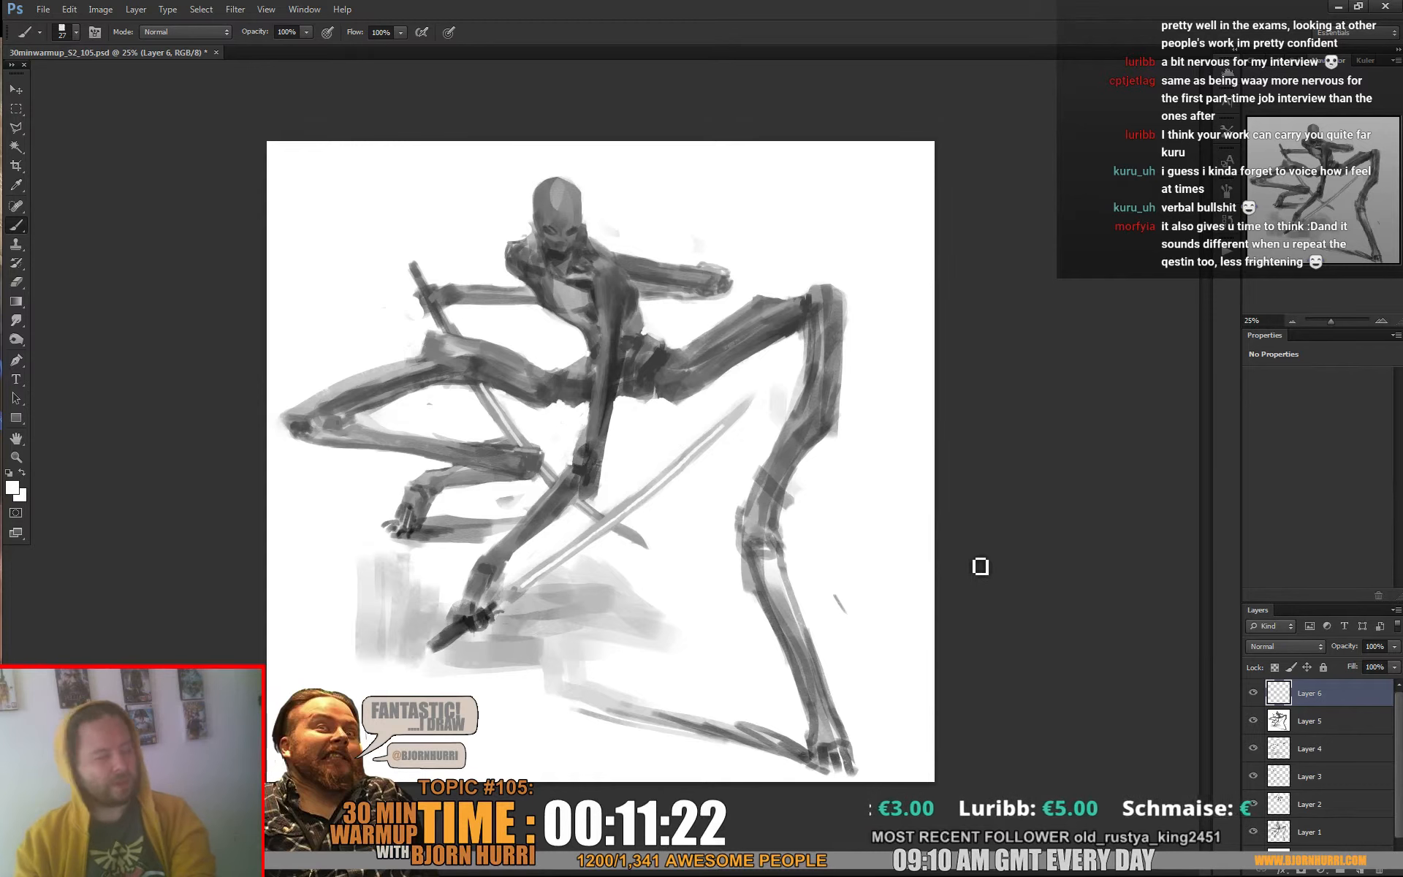
Paint over the light patch on the chest with sampled greys using a 34 px brush
{"action": "left_click", "coordinate": [553, 304], "text": "alt"}
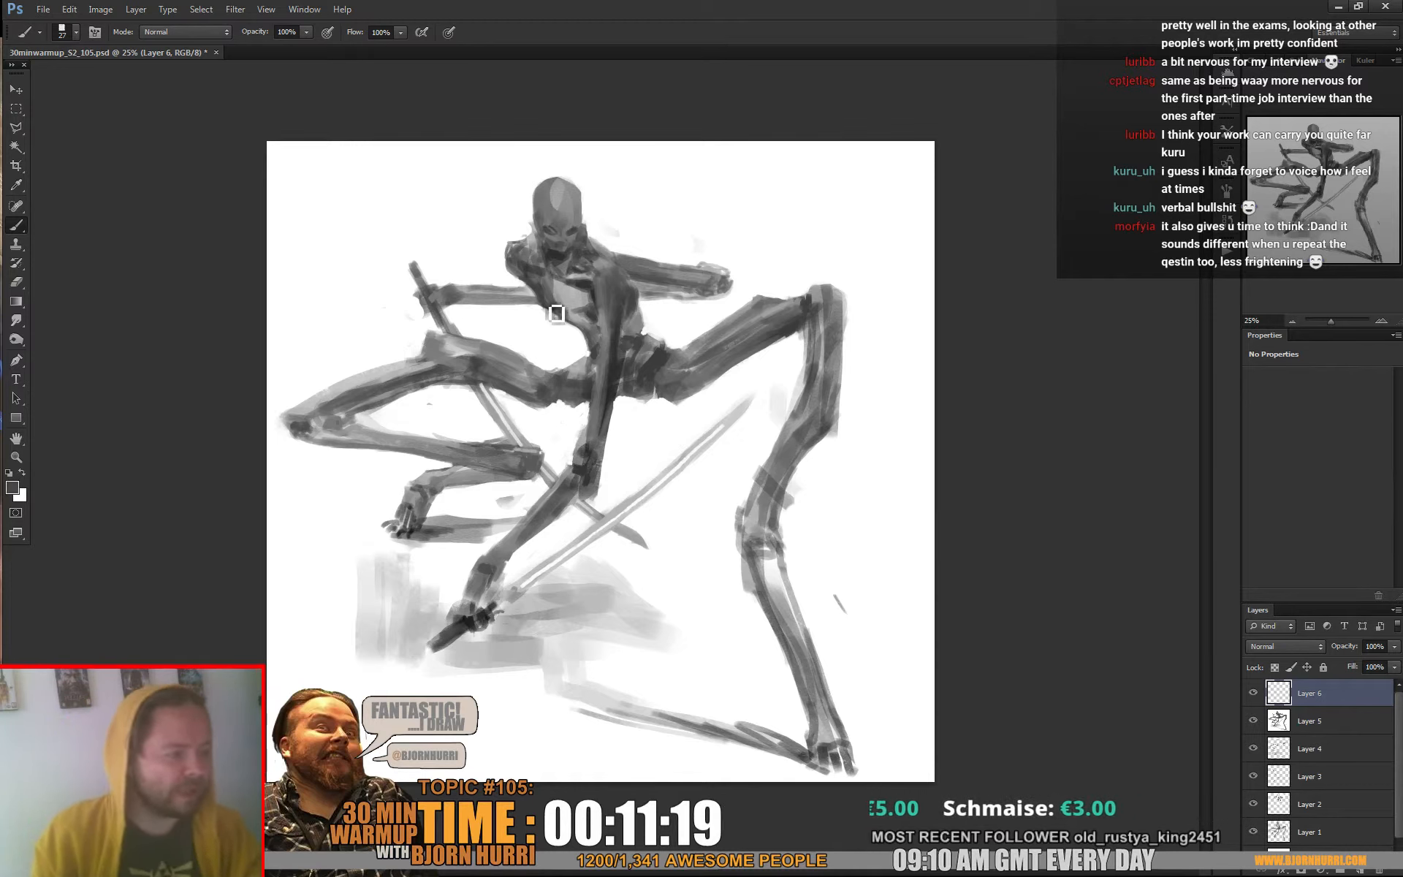
{"action": "right_click", "coordinate": [594, 303]}
{"action": "key", "text": "Return"}
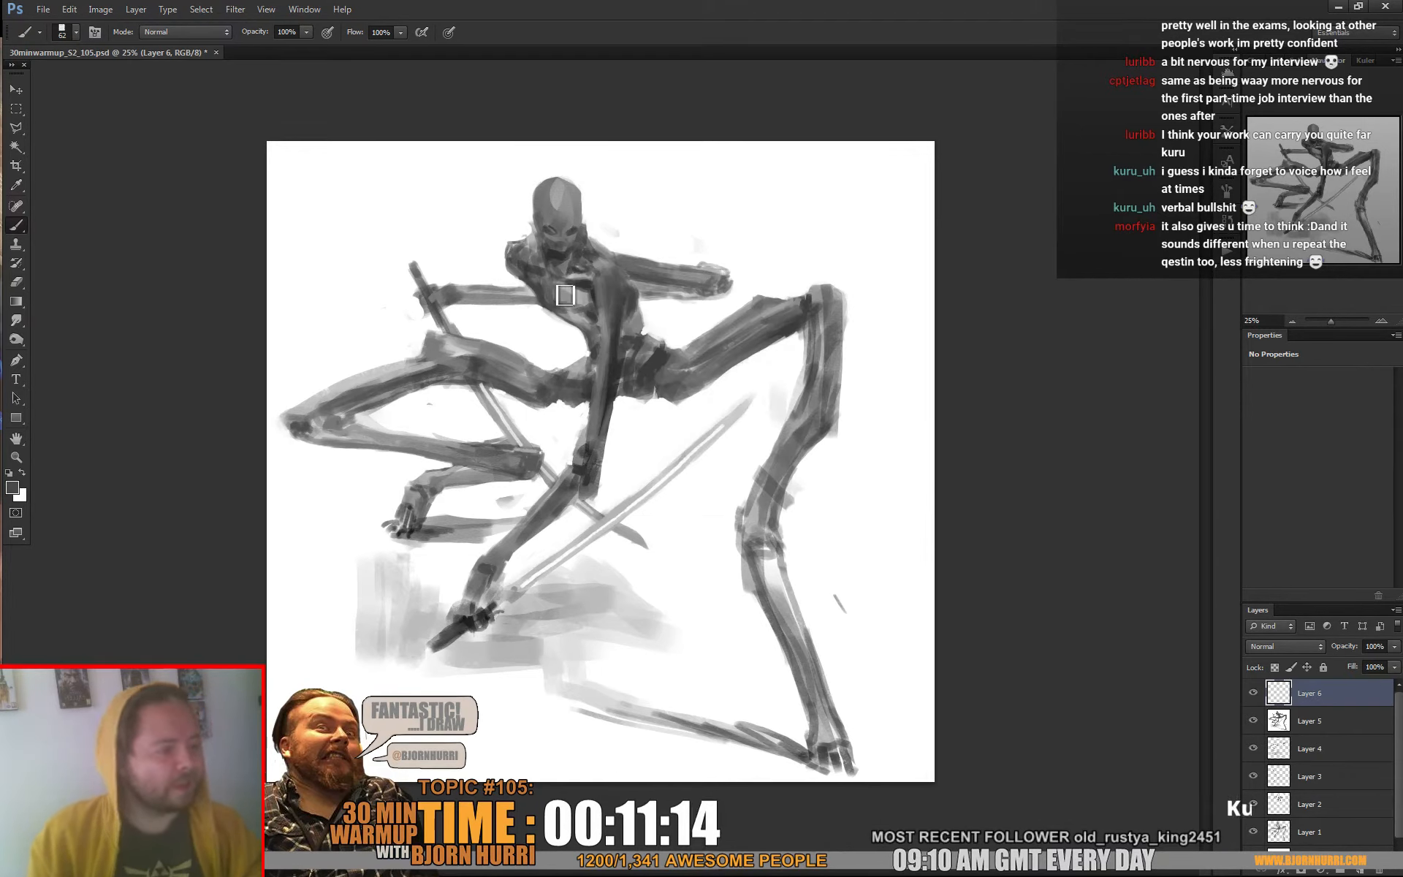
{"action": "right_click", "coordinate": [594, 281]}
{"action": "type", "text": "34"}
{"action": "key", "text": "Return"}
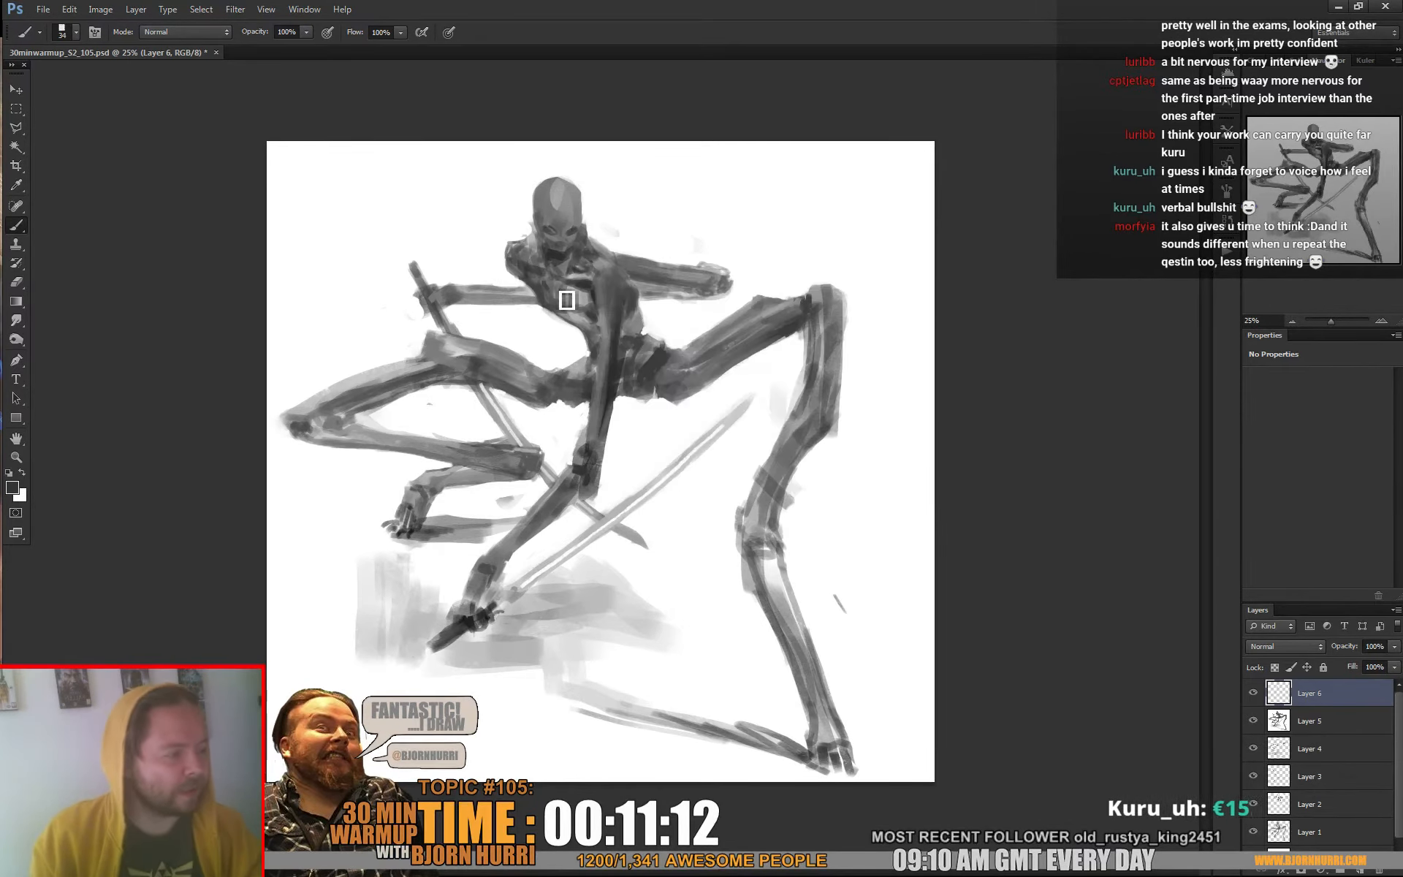
{"action": "left_click", "coordinate": [568, 298], "text": "alt"}
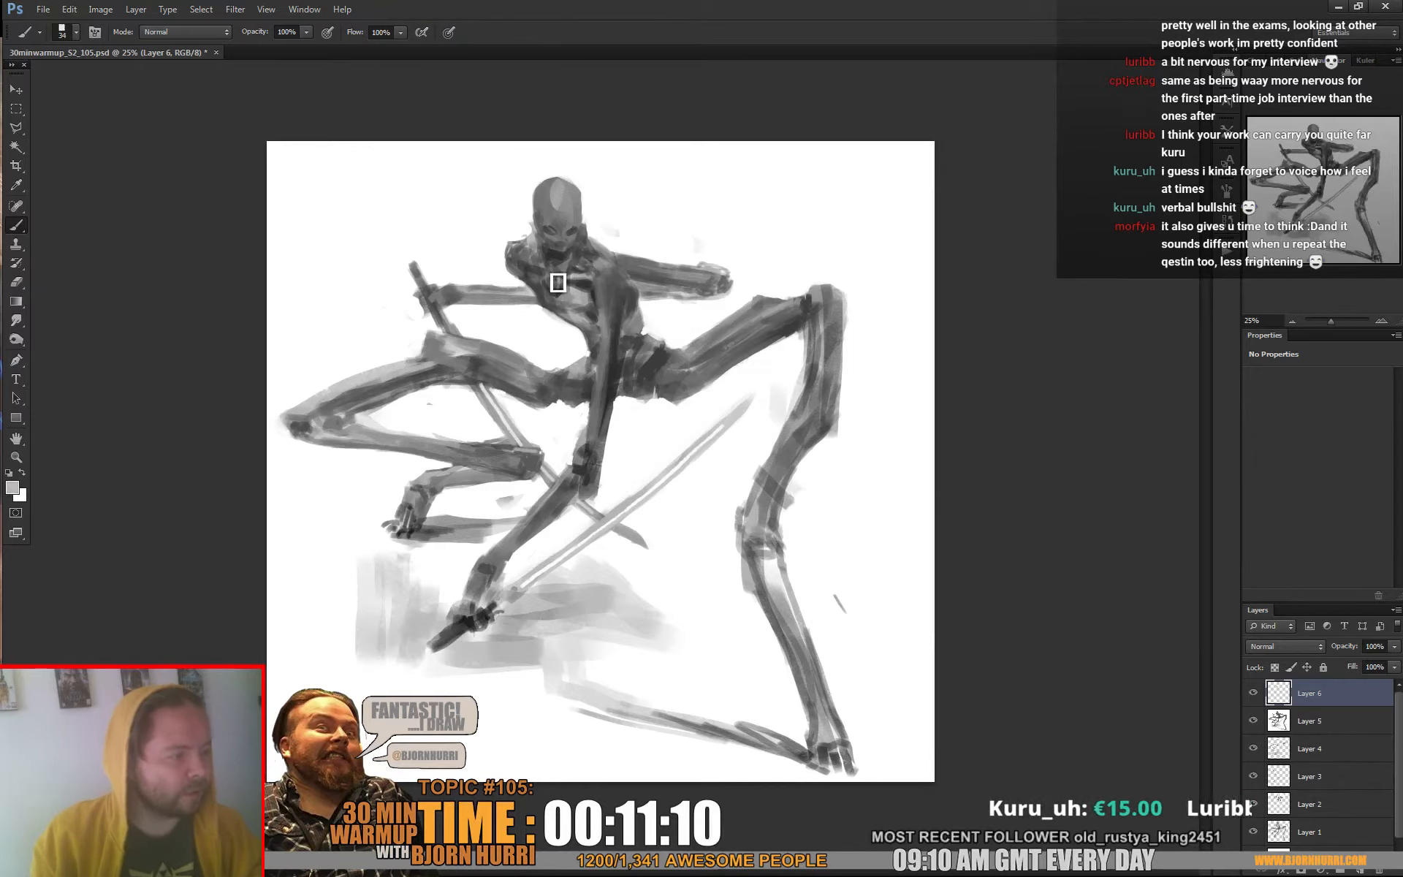
Shade the collarbones and sternum below the neck with sampled light and dark greys
{"action": "left_click", "coordinate": [555, 288], "text": "alt"}
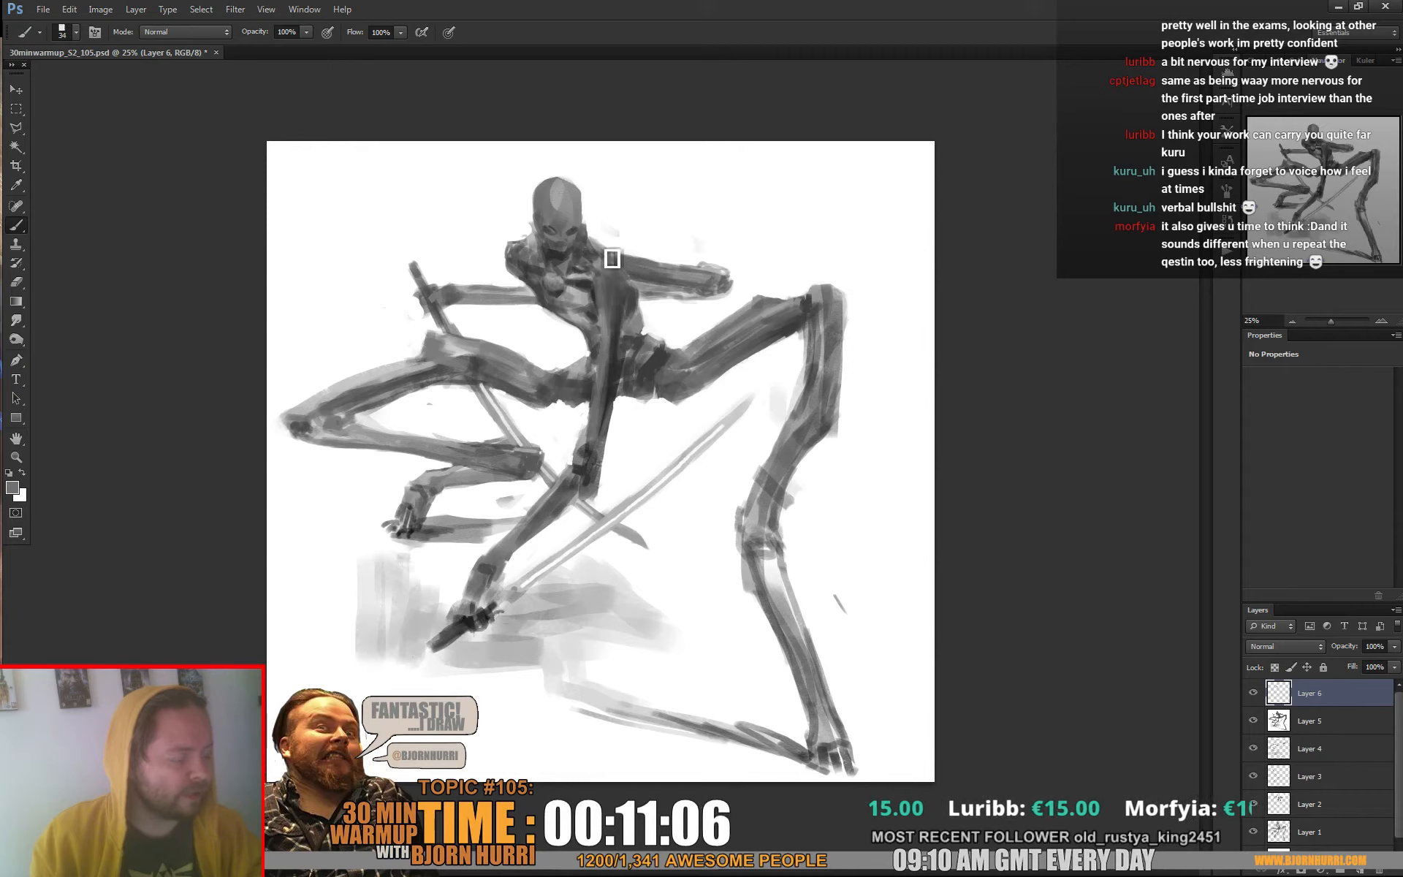
{"action": "left_click", "coordinate": [575, 274], "text": "alt"}
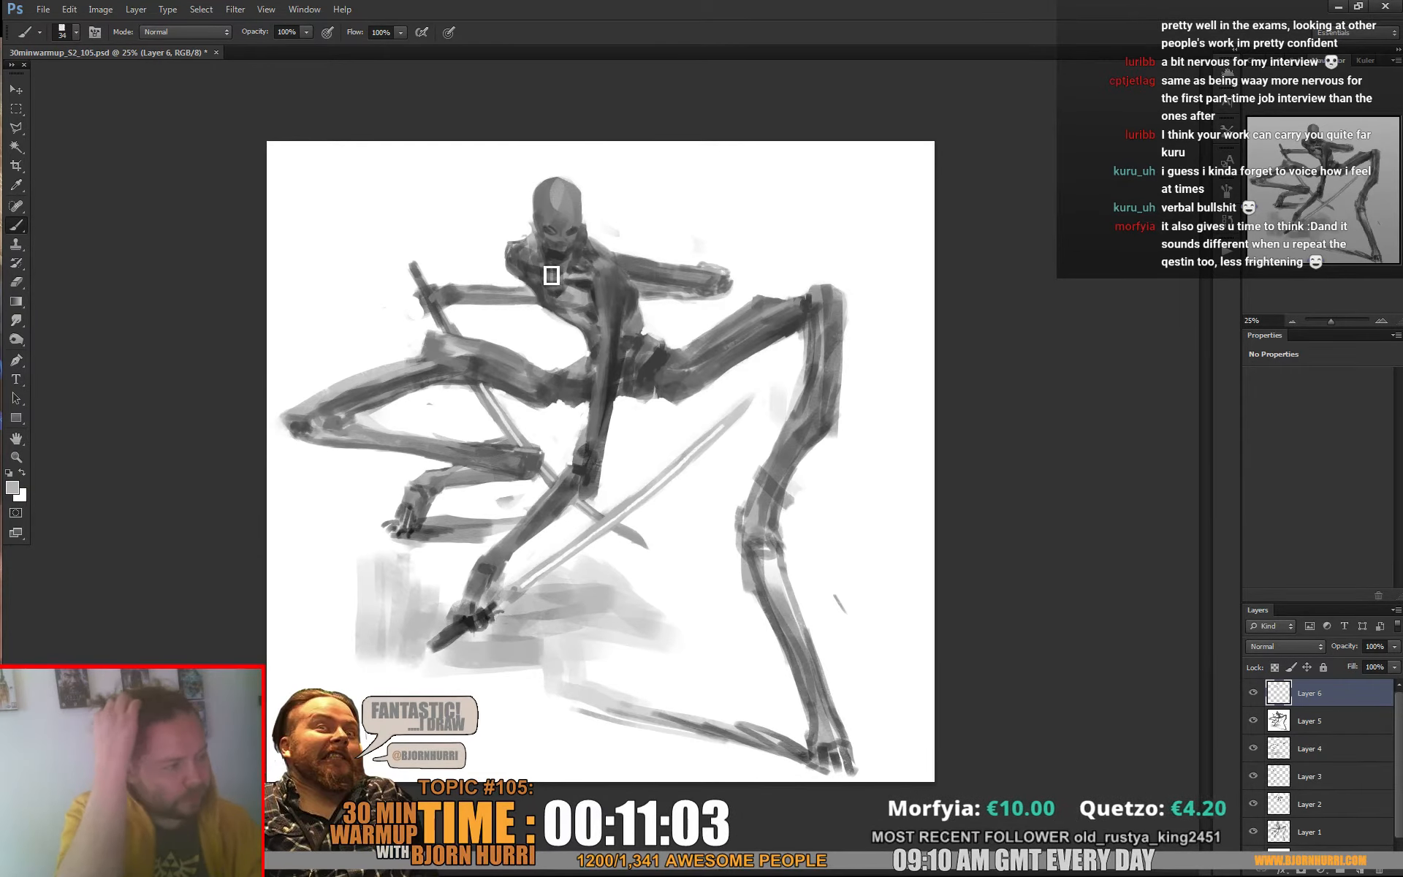
{"action": "left_click", "coordinate": [539, 272], "text": "alt"}
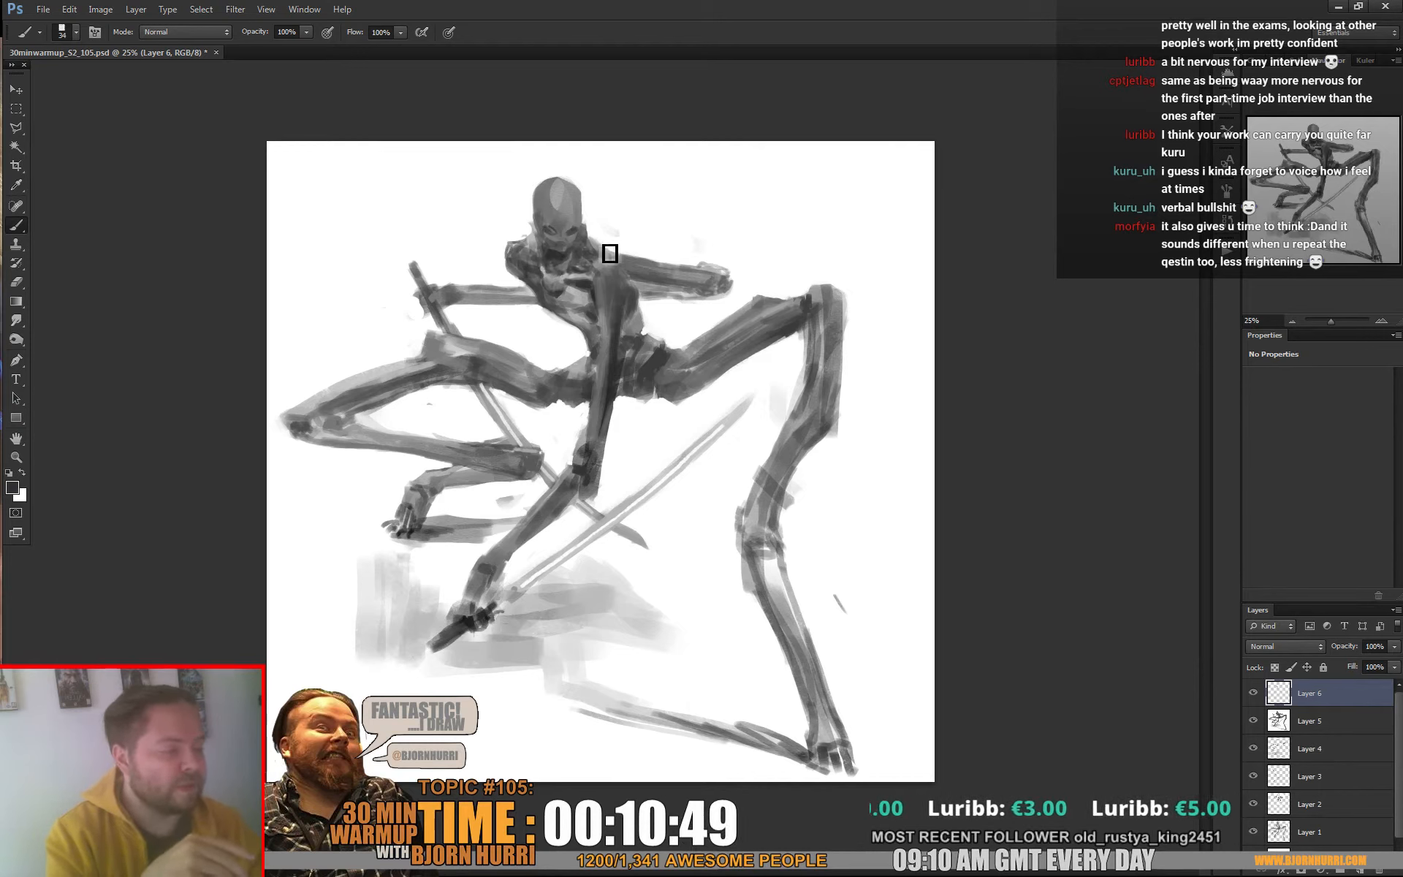
{"action": "left_click", "coordinate": [573, 281], "text": "alt"}
{"action": "left_click", "coordinate": [578, 287], "text": "alt"}
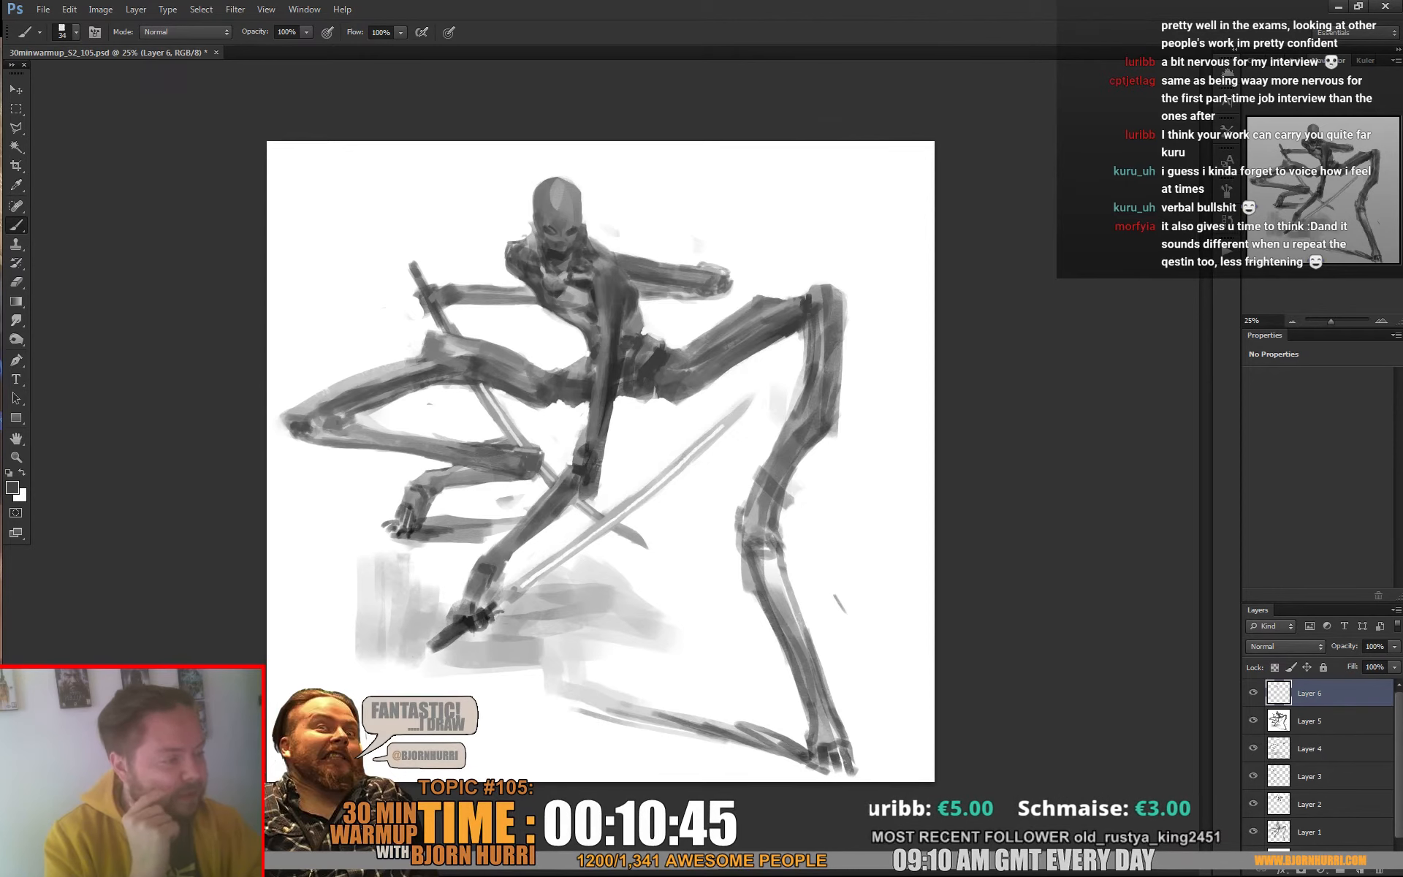
Darken the neck muscles with a 17 px brush and round off the right-hand shoulder in mid grey at 50 px
{"action": "right_click", "coordinate": [606, 266]}
{"action": "key", "text": "Return"}
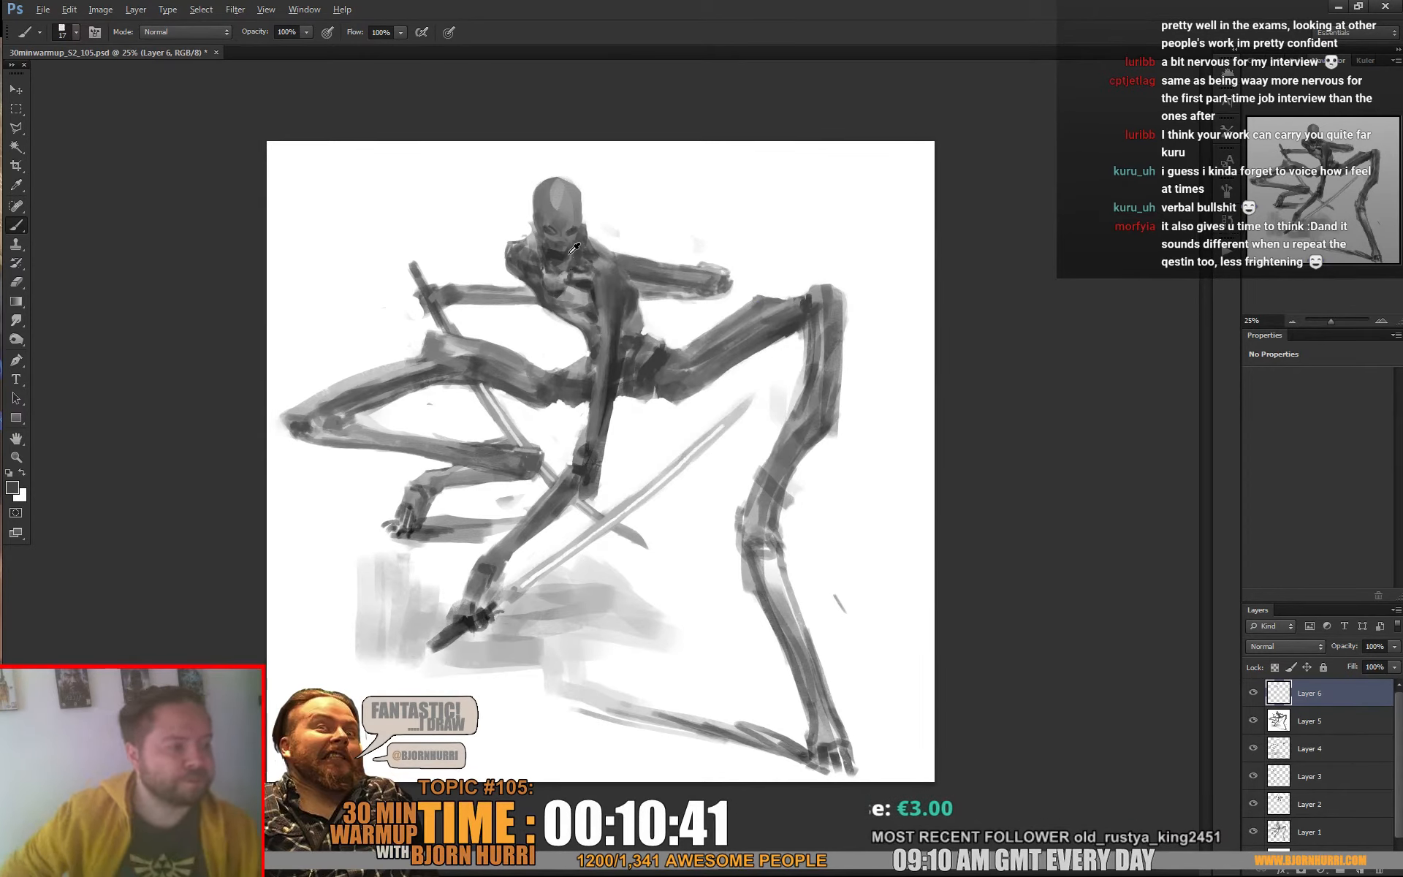
{"action": "left_click", "coordinate": [579, 260], "text": "alt"}
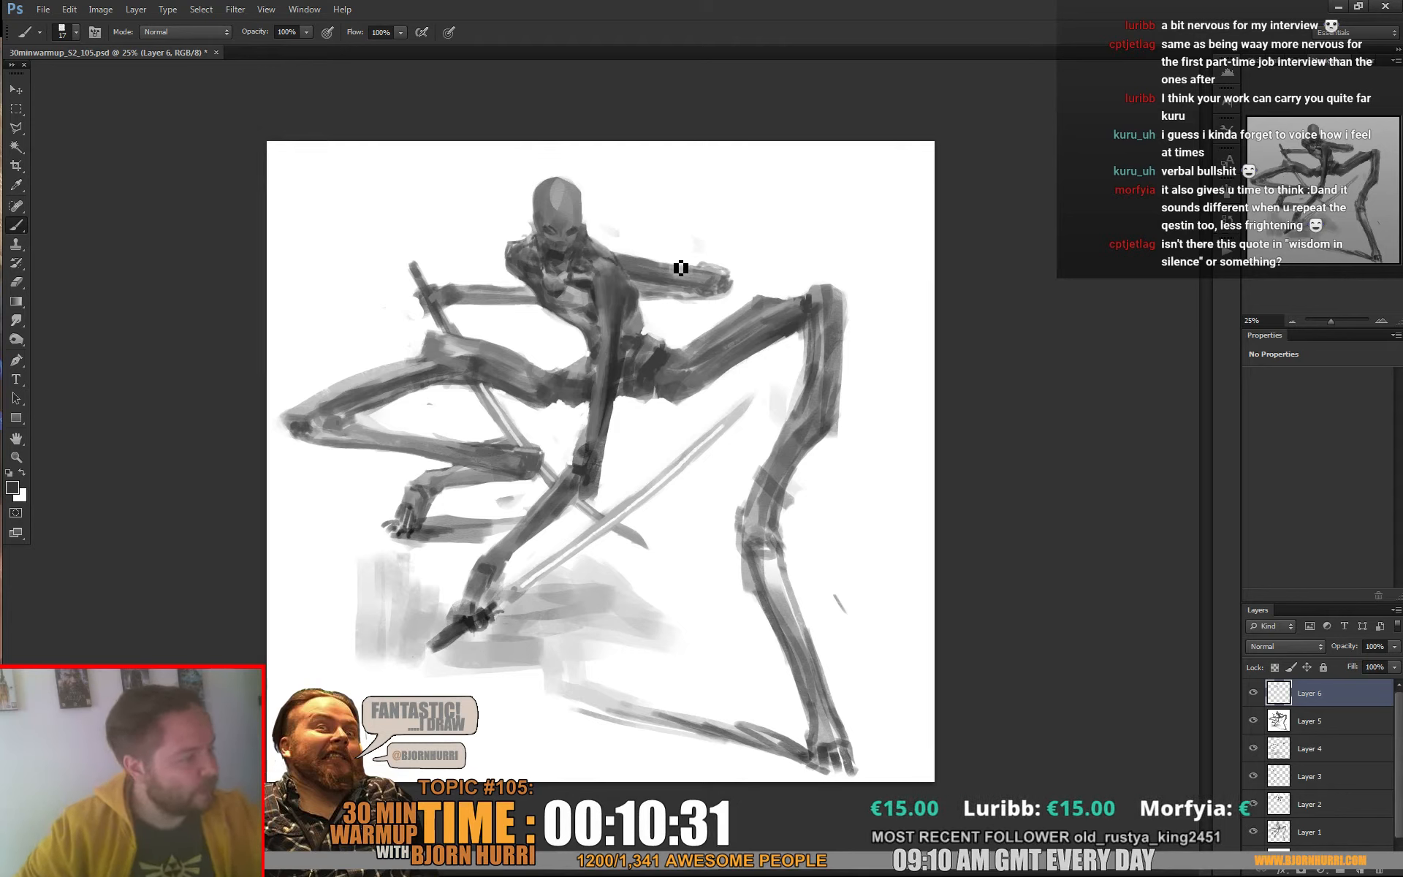
{"action": "left_click", "coordinate": [613, 282], "text": "alt"}
{"action": "right_click", "coordinate": [638, 272]}
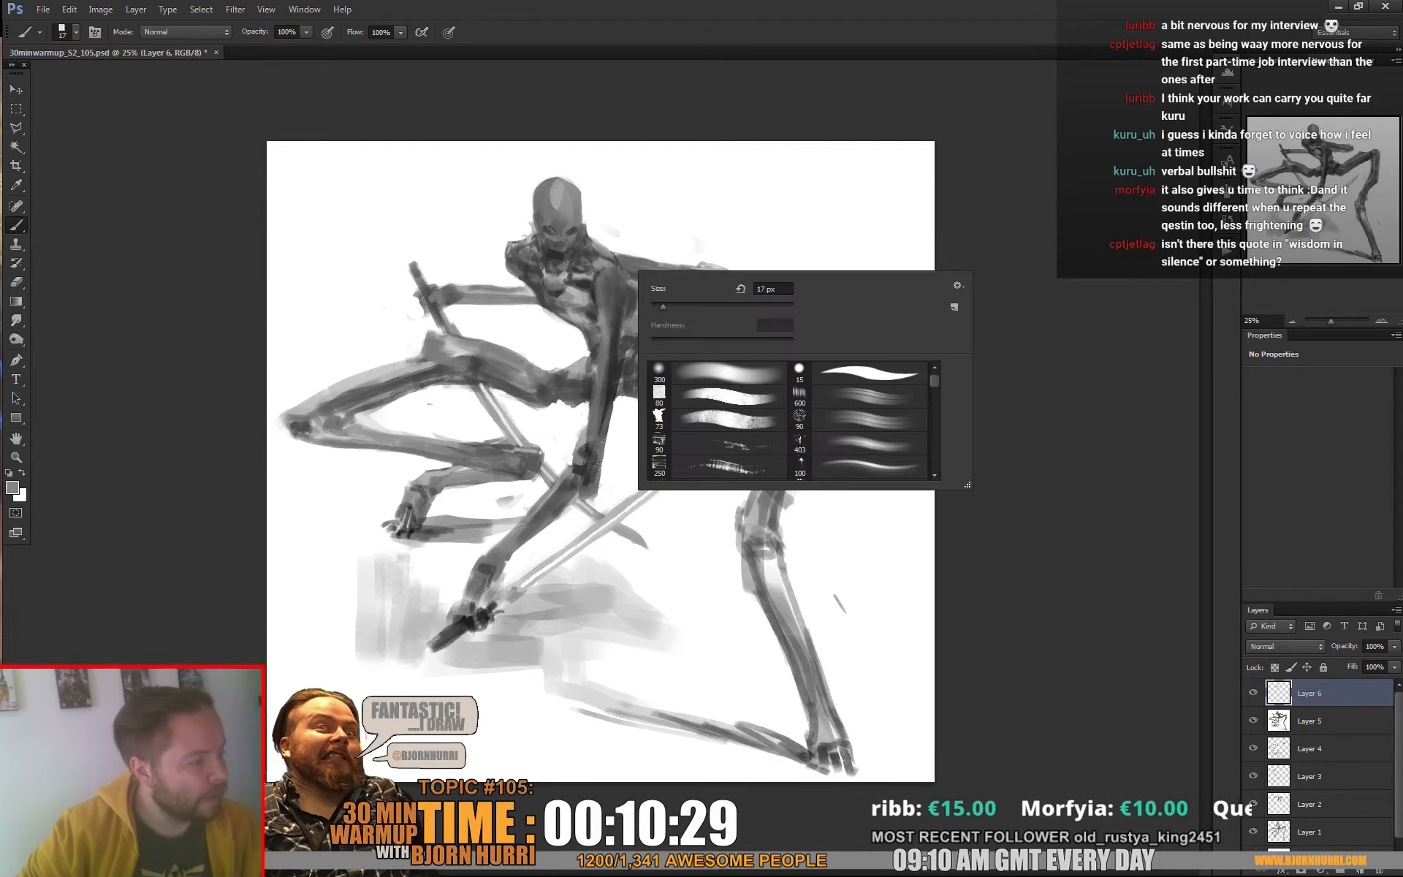
{"action": "left_click", "coordinate": [606, 286]}
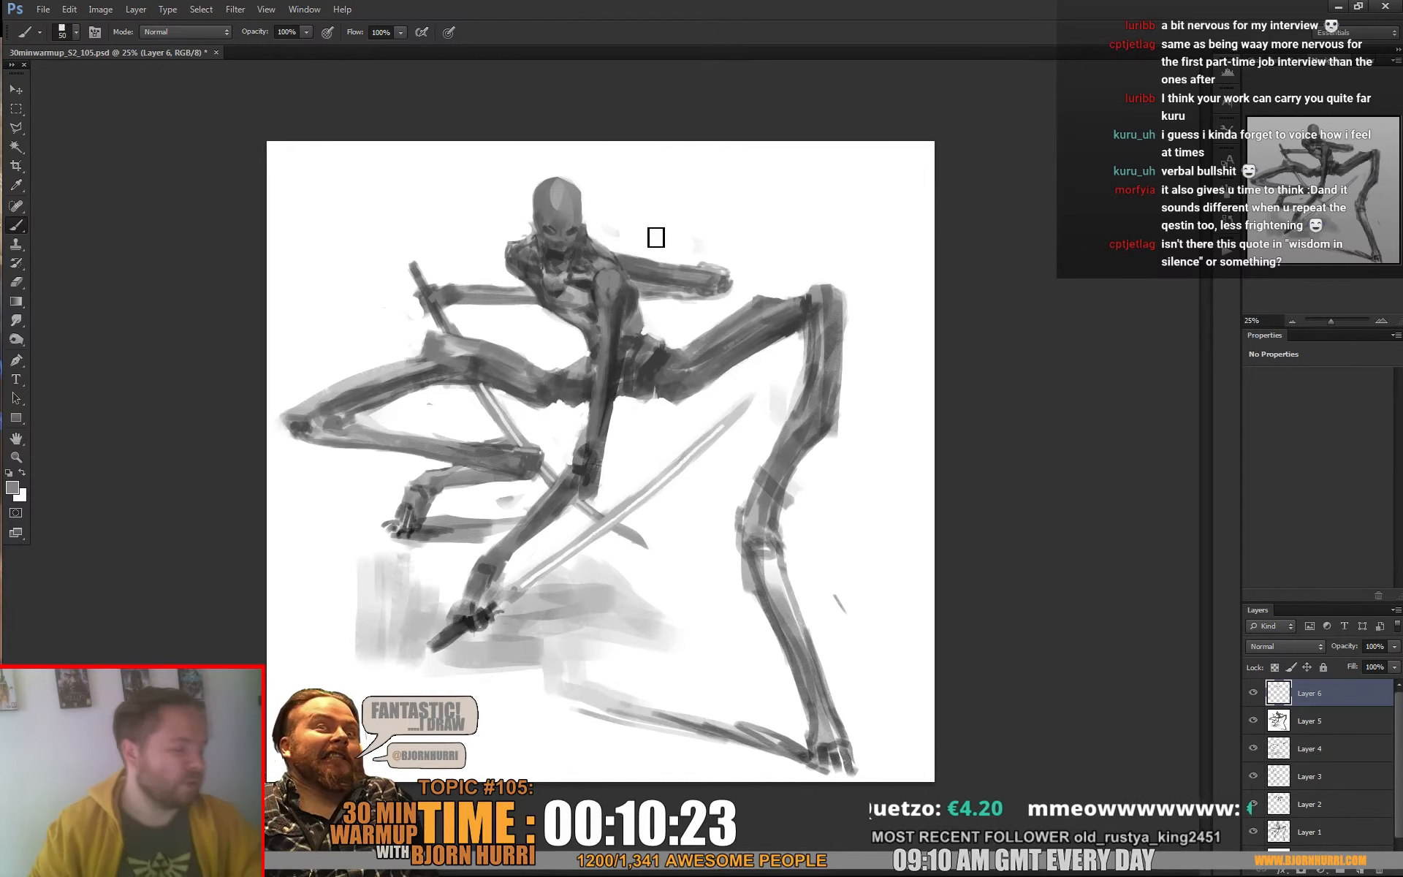
Darken the shadow side of the supporting upper arm with long strokes from armpit to elbow using a smaller brush
{"action": "right_click", "coordinate": [648, 332]}
{"action": "left_click", "coordinate": [615, 328], "text": "alt"}
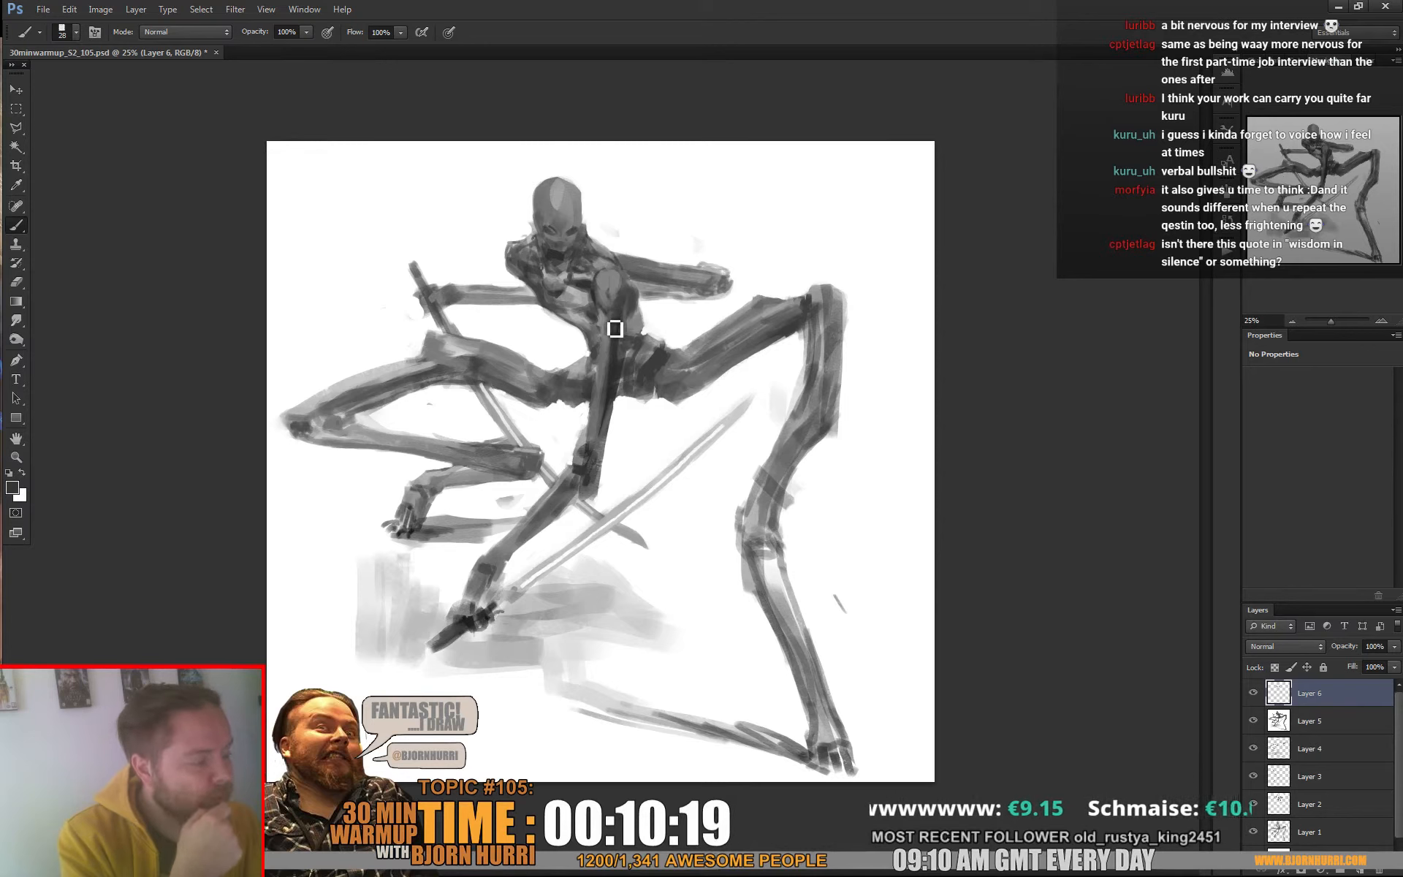
{"action": "left_click", "coordinate": [616, 356], "text": "alt"}
{"action": "left_click_drag", "start_coordinate": [625, 335], "coordinate": [615, 421]}
{"action": "left_click", "coordinate": [624, 377], "text": "alt"}
{"action": "left_click_drag", "start_coordinate": [619, 350], "coordinate": [612, 406]}
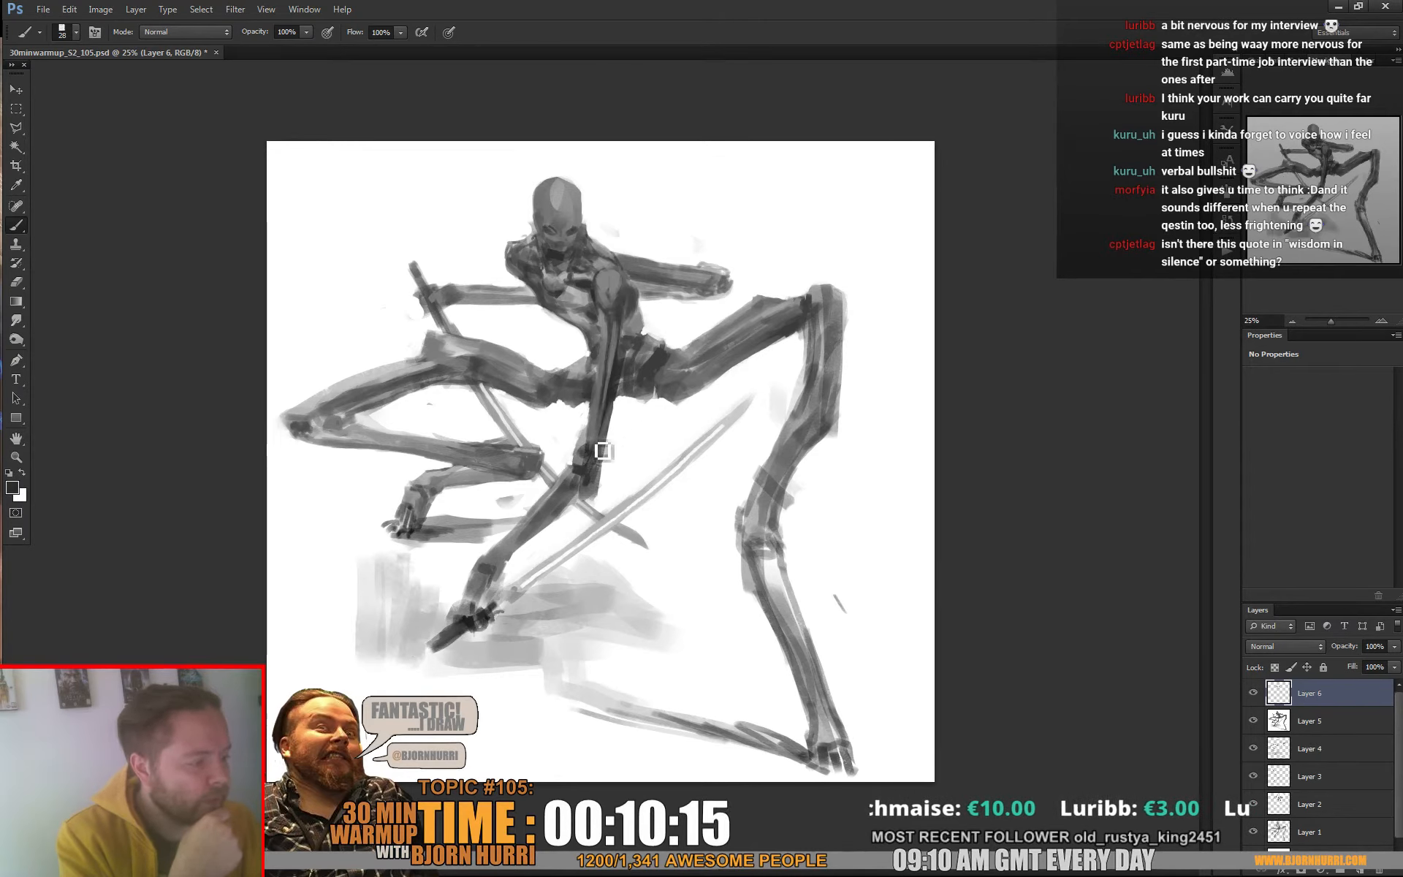
Refine the supporting arm with sampled greys, trim its elbow with white, and deepen the shading around the hips
{"action": "left_click", "coordinate": [599, 318], "text": "alt"}
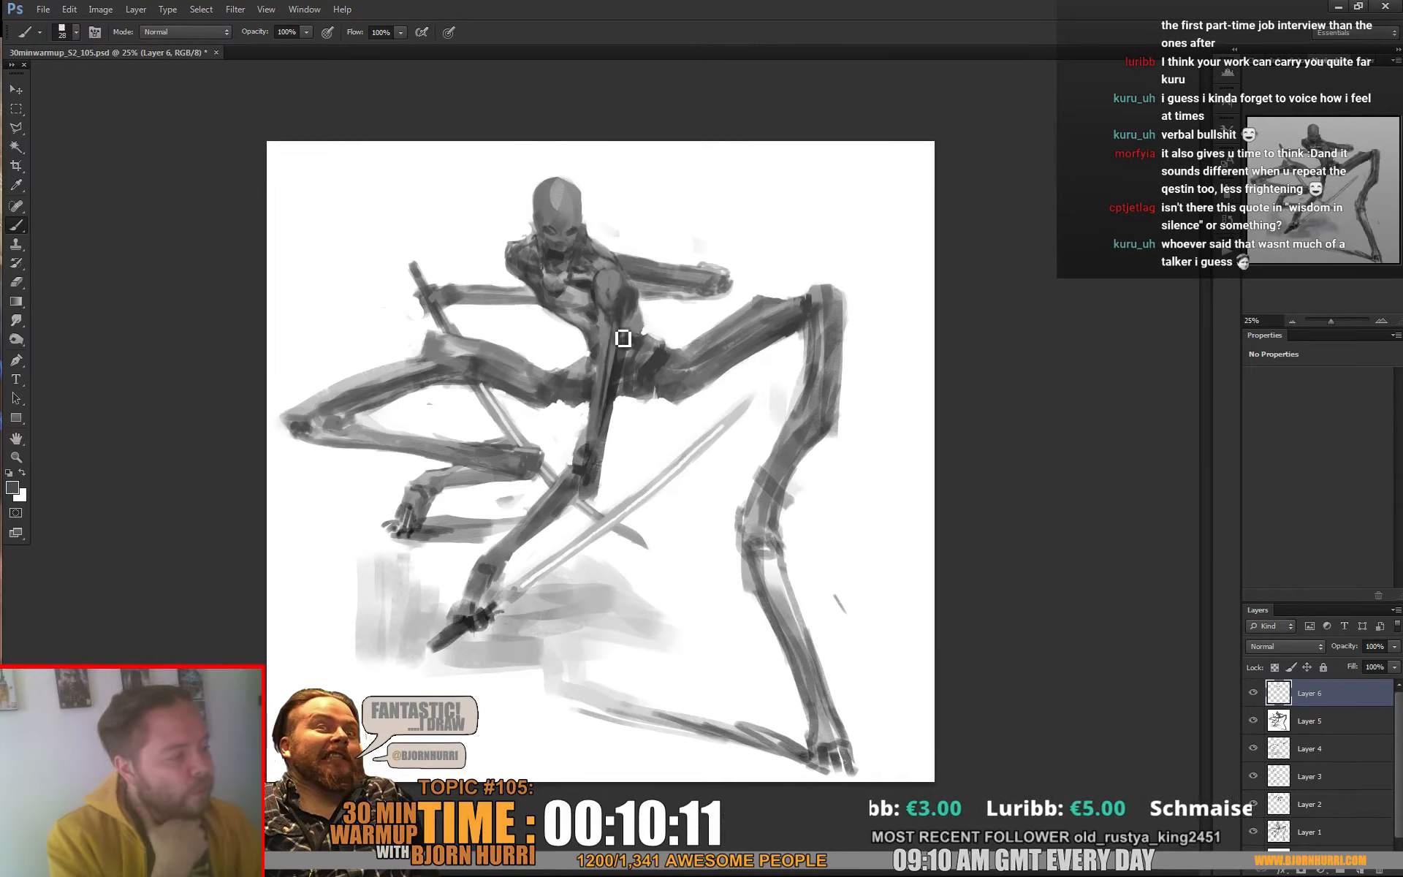
{"action": "left_click", "coordinate": [609, 334], "text": "alt"}
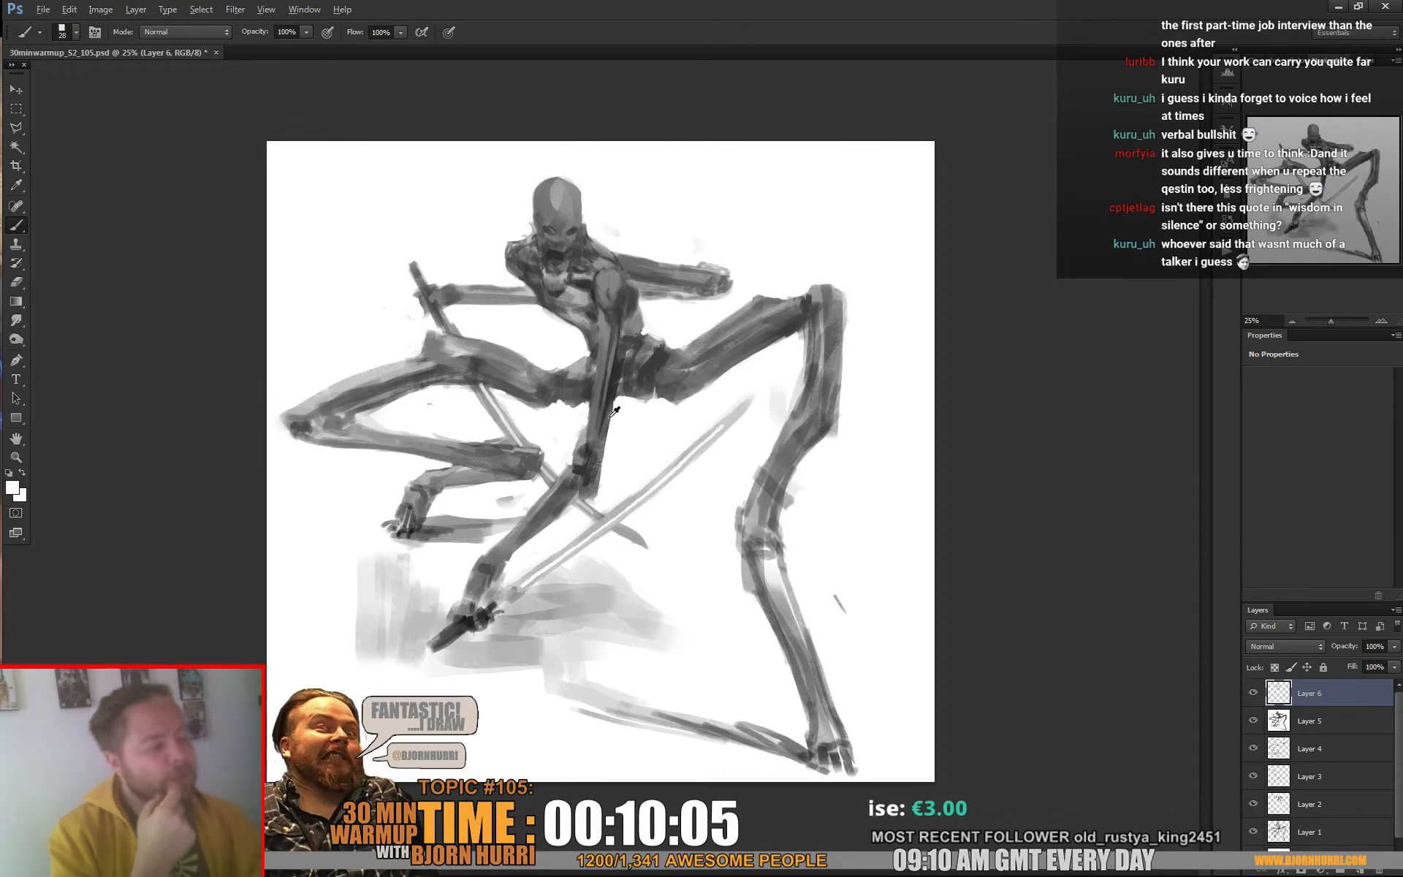
{"action": "left_click", "coordinate": [606, 389], "text": "alt"}
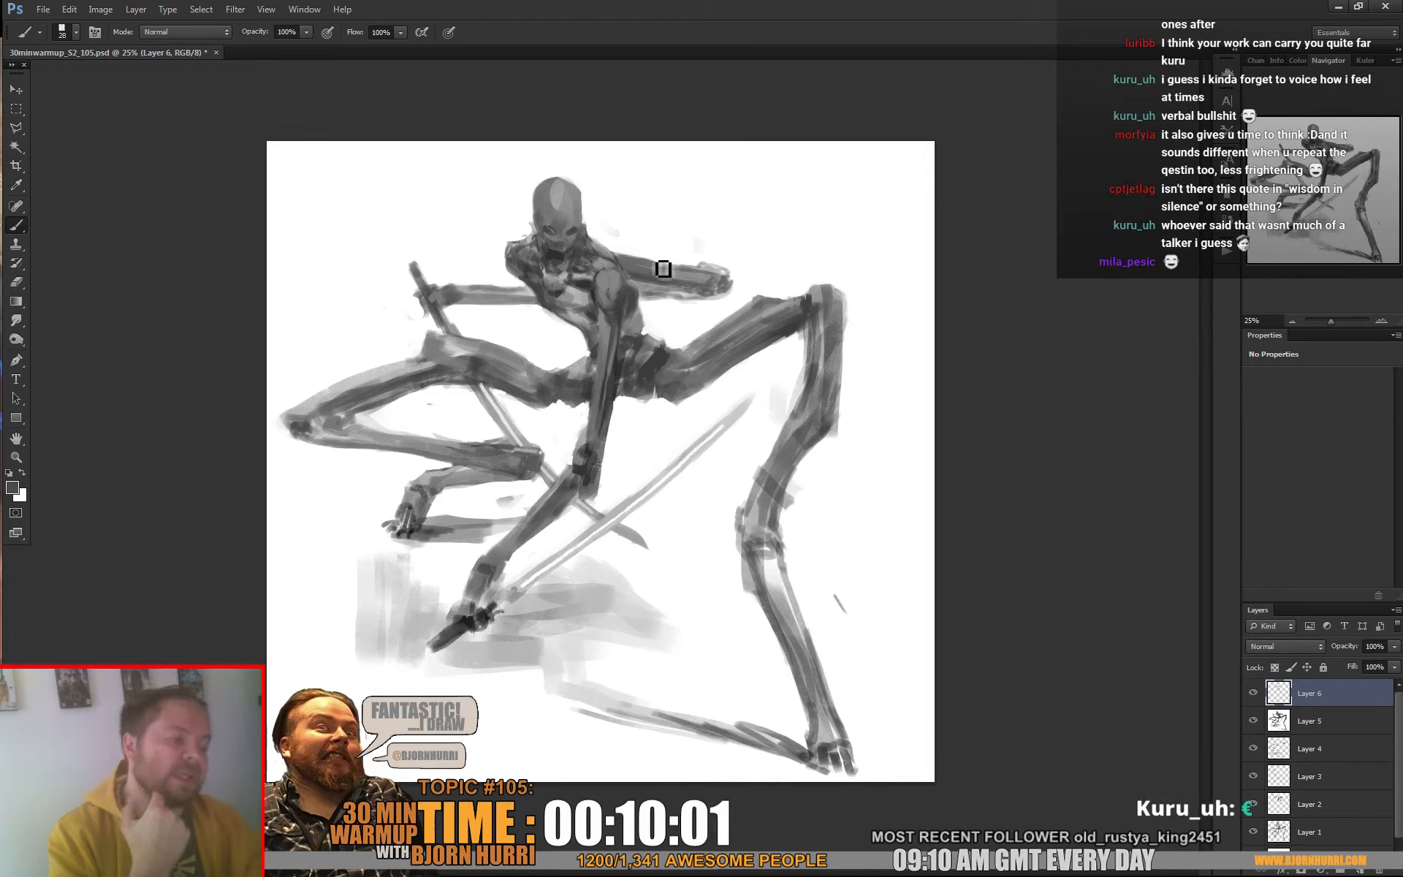
{"action": "left_click", "coordinate": [606, 503], "text": "alt"}
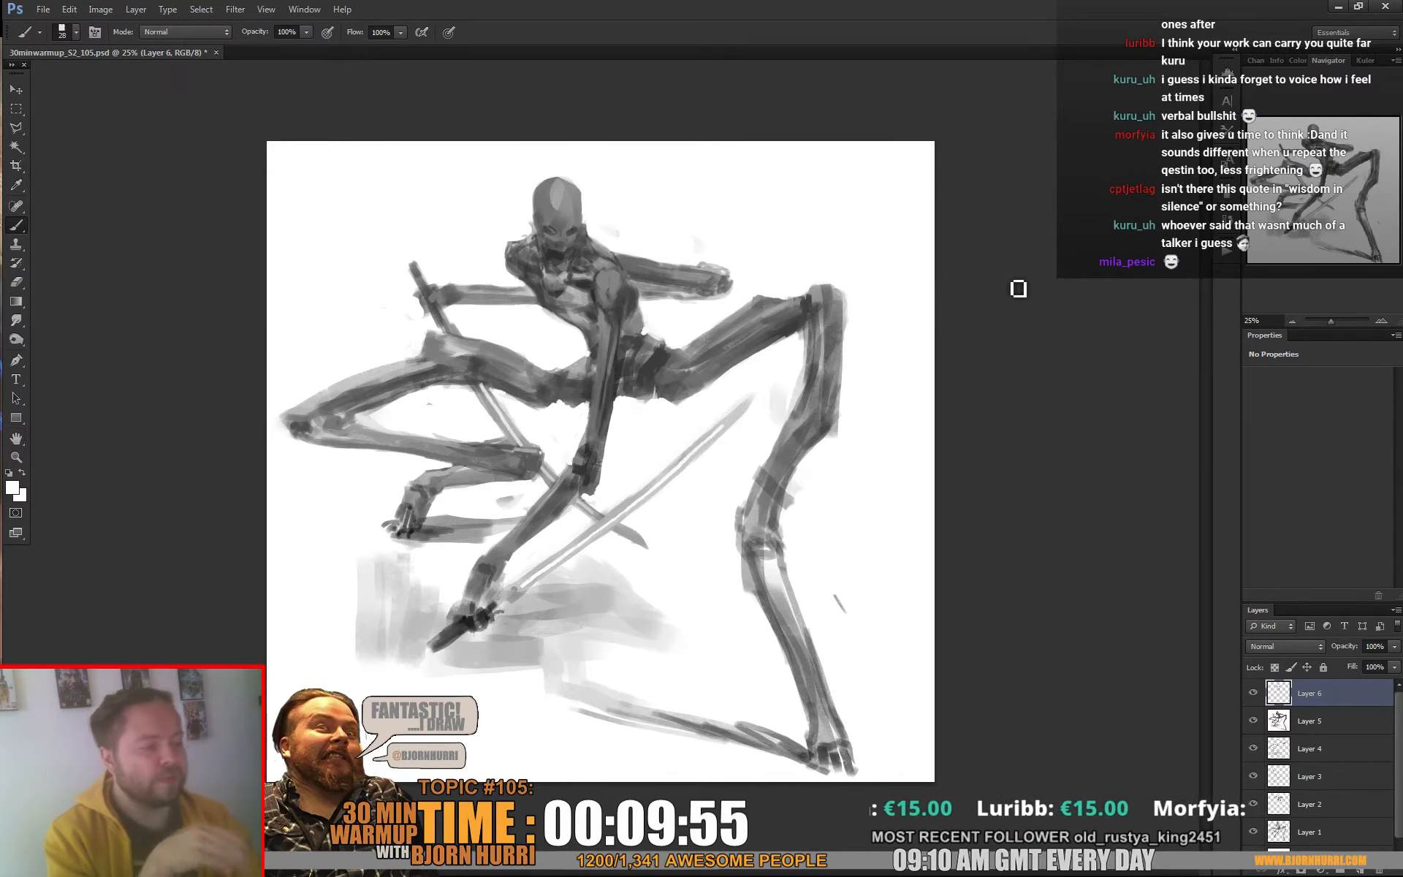
{"action": "left_click", "coordinate": [441, 366], "text": "alt"}
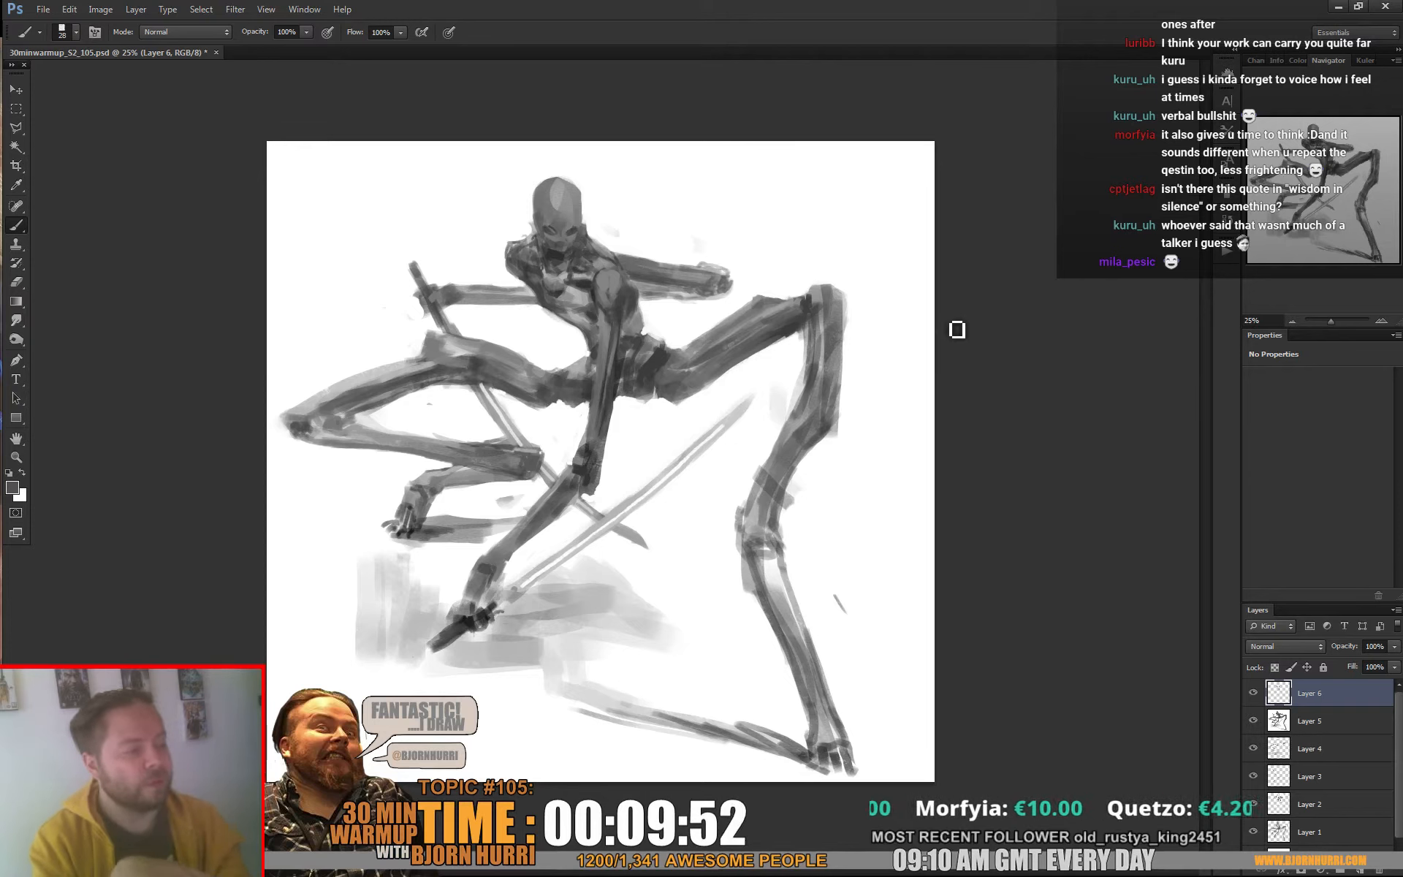
{"action": "left_click", "coordinate": [590, 388], "text": "alt"}
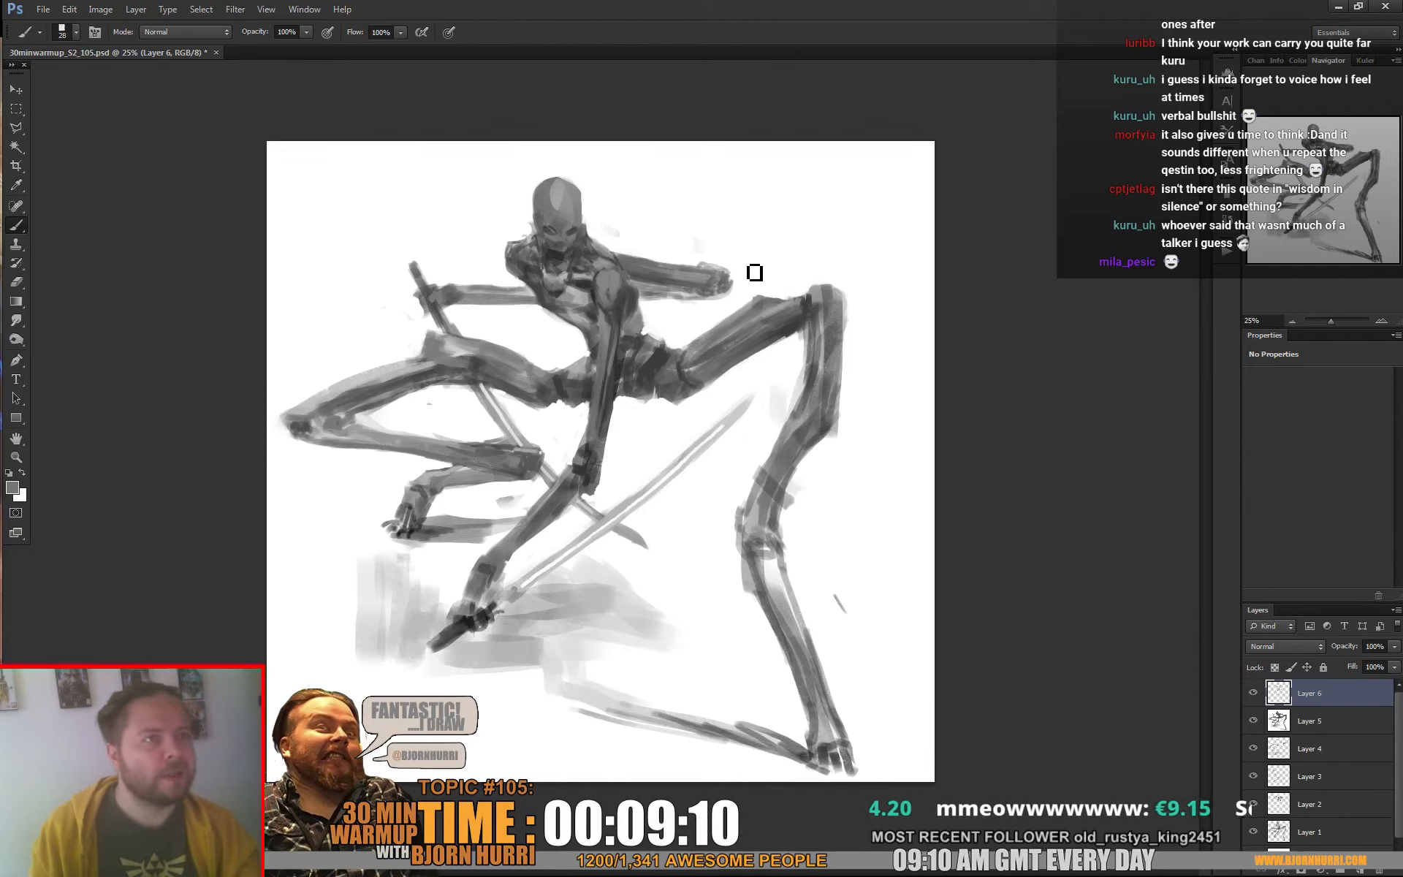
Tidy the outline around the outstretched hand with white and shade the supporting forearm and wrist with sampled dark greys
{"action": "left_click", "coordinate": [739, 232], "text": "alt"}
{"action": "left_click", "coordinate": [714, 232], "text": "alt"}
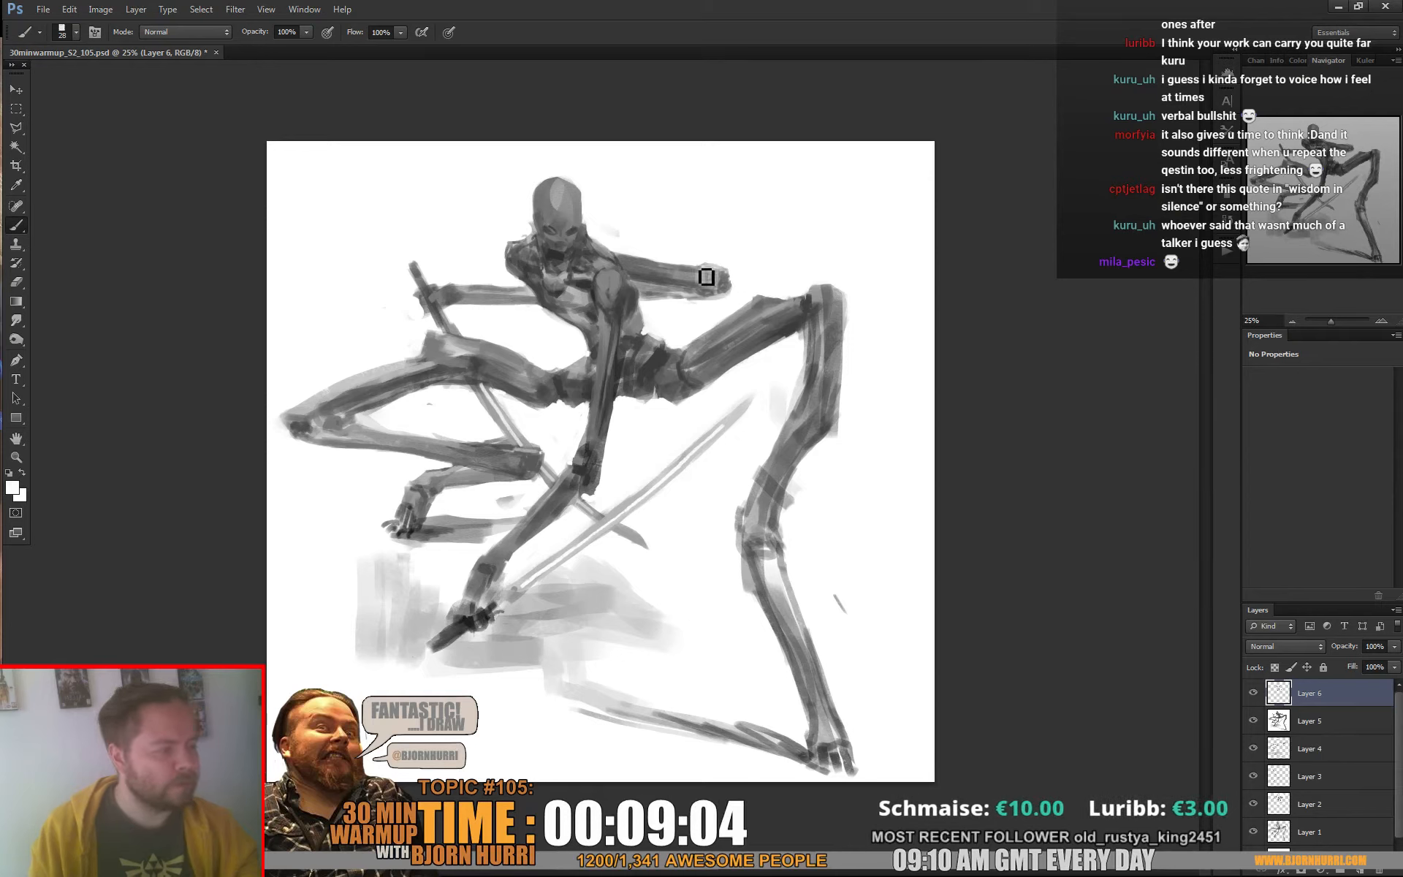
{"action": "left_click", "coordinate": [592, 492], "text": "alt"}
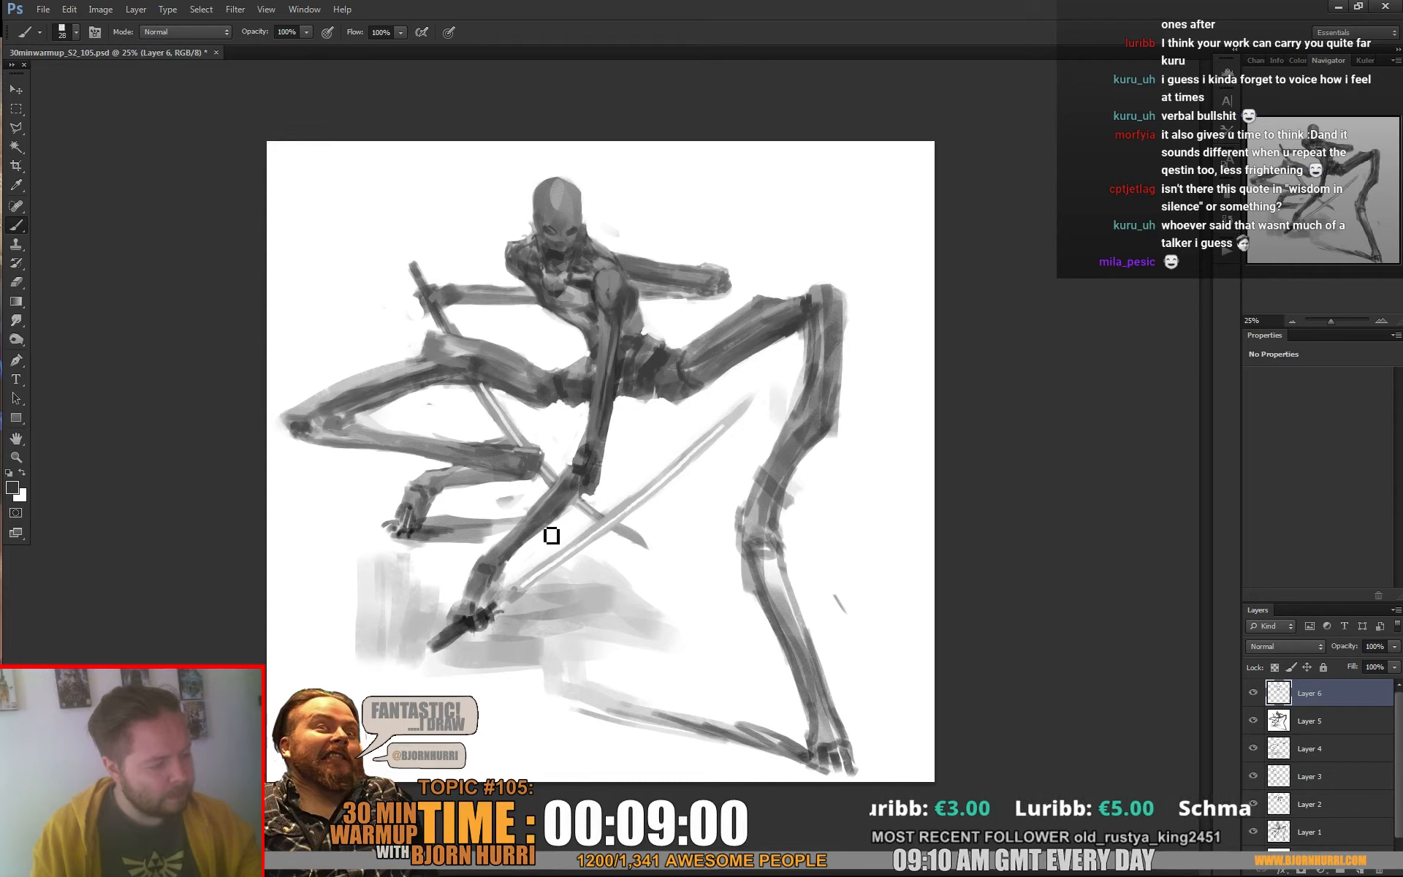
{"action": "left_click", "coordinate": [541, 510], "text": "alt"}
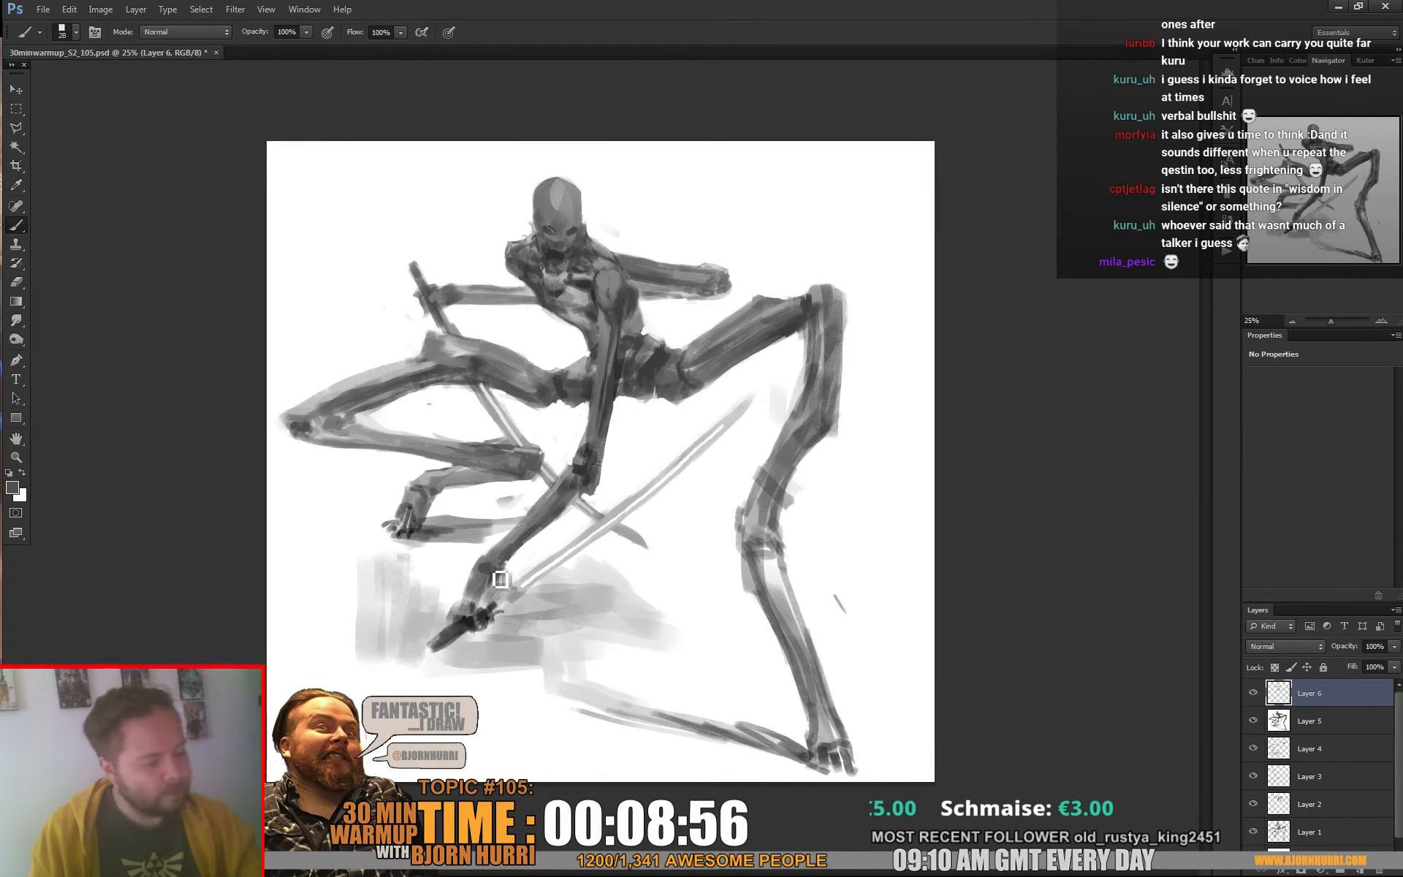
{"action": "left_click", "coordinate": [488, 613], "text": "alt"}
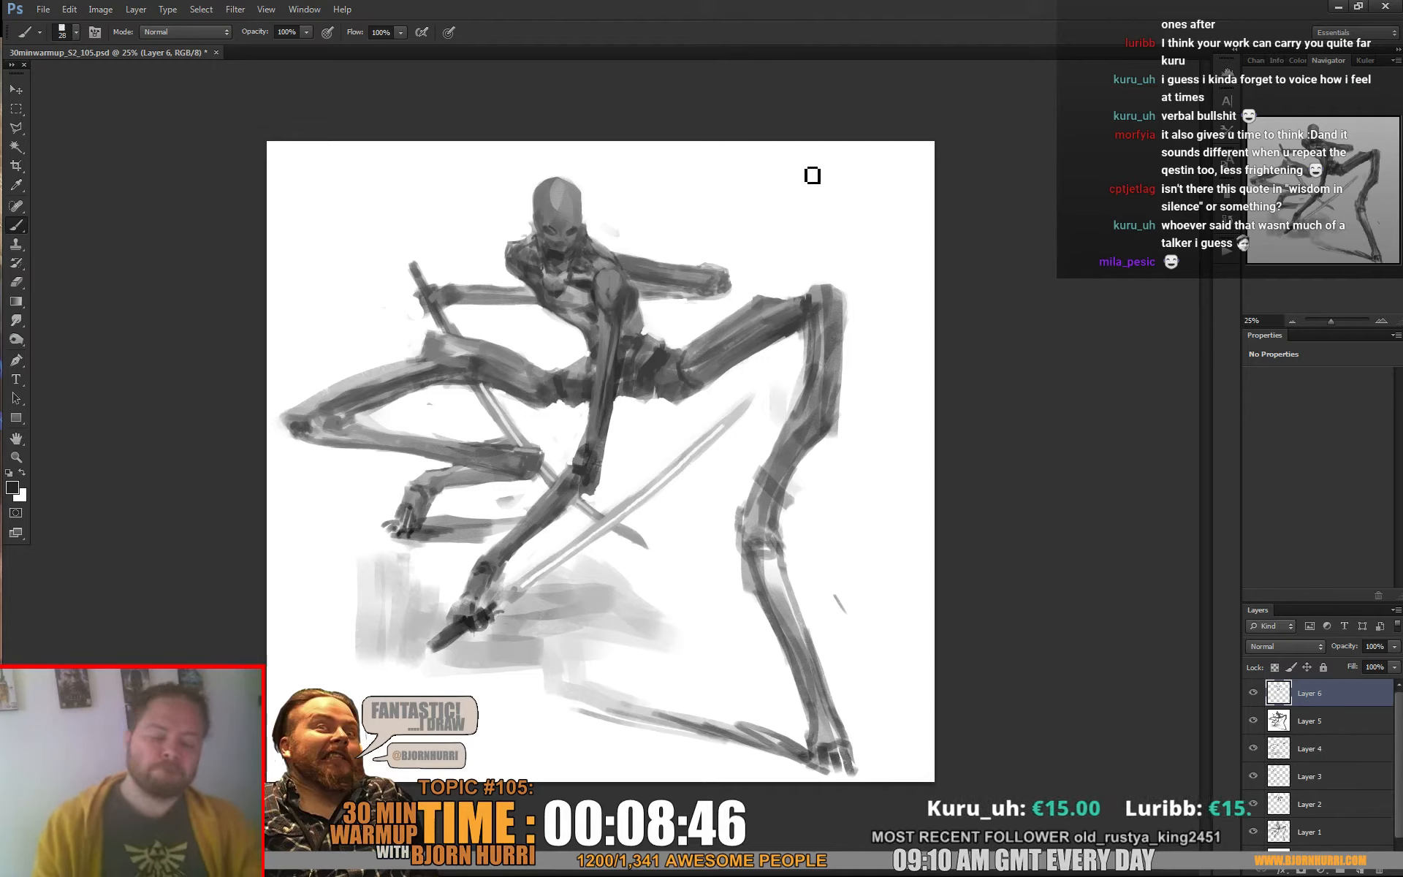
Enlarge the brush to 112 px and touch up the folded left-hand knee with a sampled grey
{"action": "right_click", "coordinate": [504, 392]}
{"action": "left_click", "coordinate": [595, 428]}
{"action": "left_click", "coordinate": [297, 426], "text": "alt"}
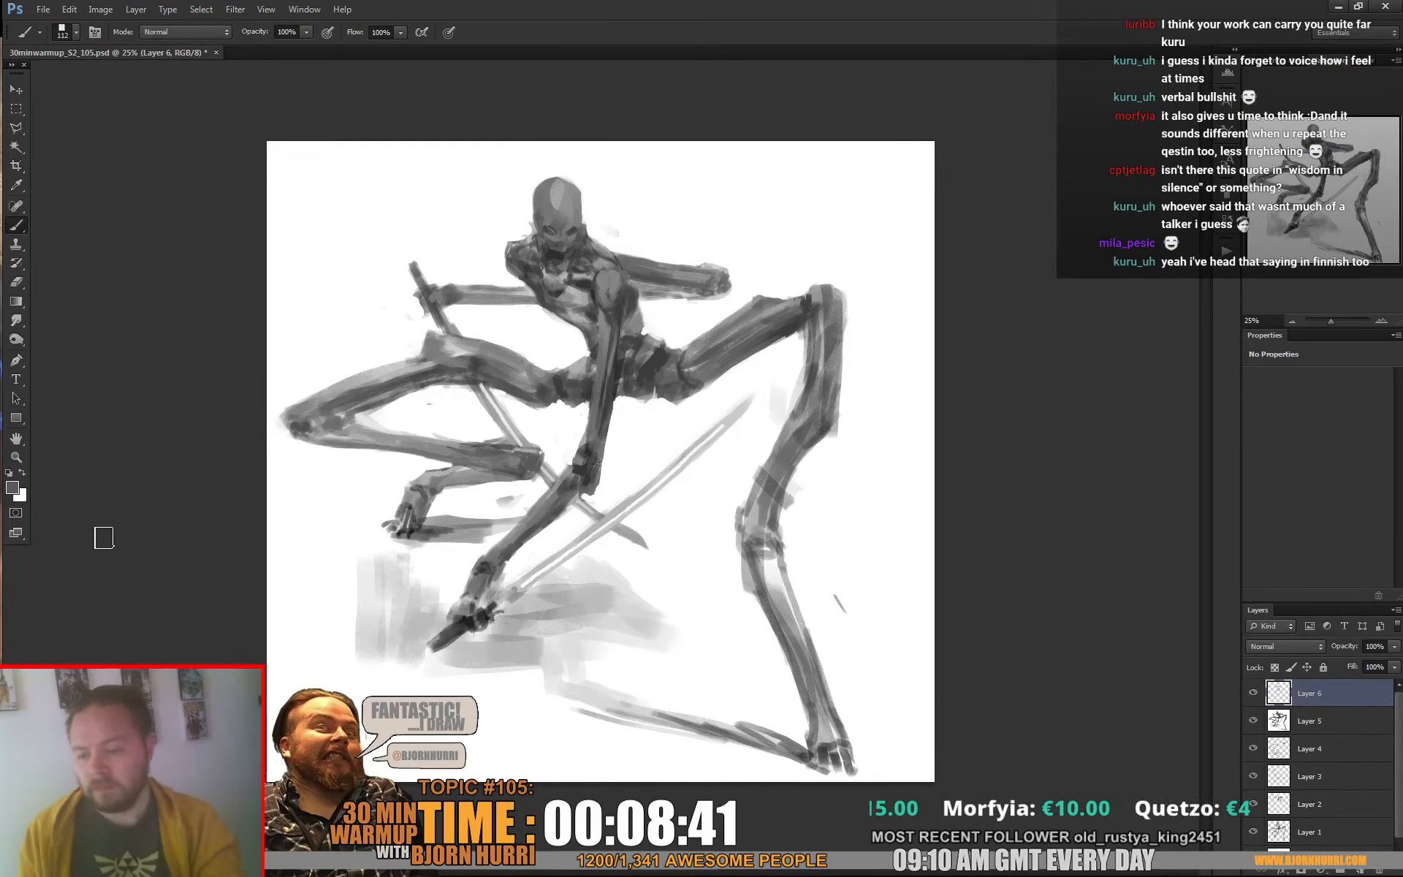
Add a new layer and tone the background with a soft grey gradient using a 1521 px soft round brush
{"action": "key", "text": "ctrl+shift+alt+n"}
{"action": "right_click", "coordinate": [600, 401]}
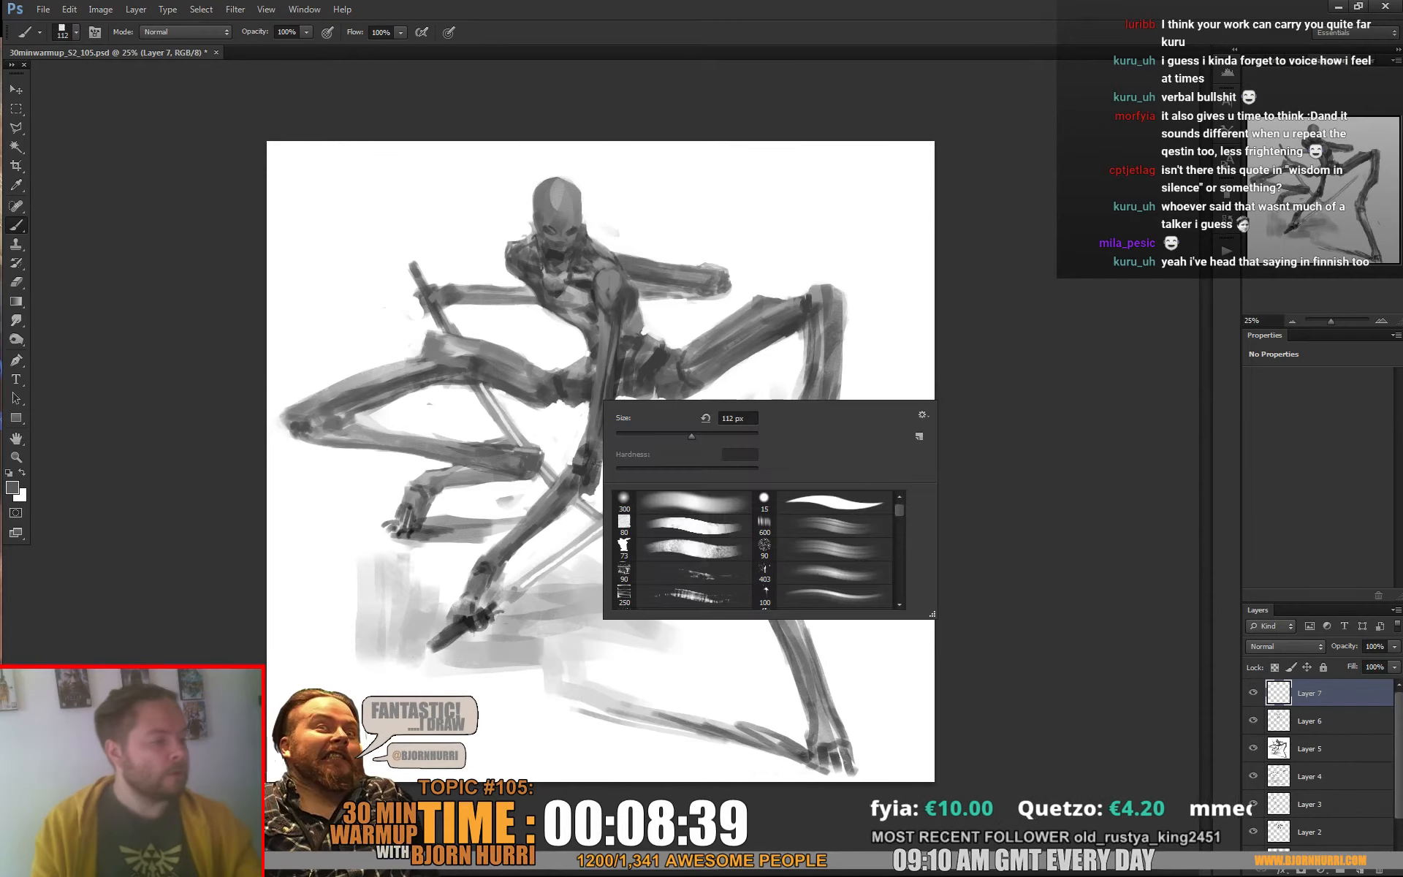
{"action": "left_click", "coordinate": [683, 502]}
{"action": "left_click_drag", "start_coordinate": [711, 436], "coordinate": [736, 436]}
{"action": "key", "text": "Return"}
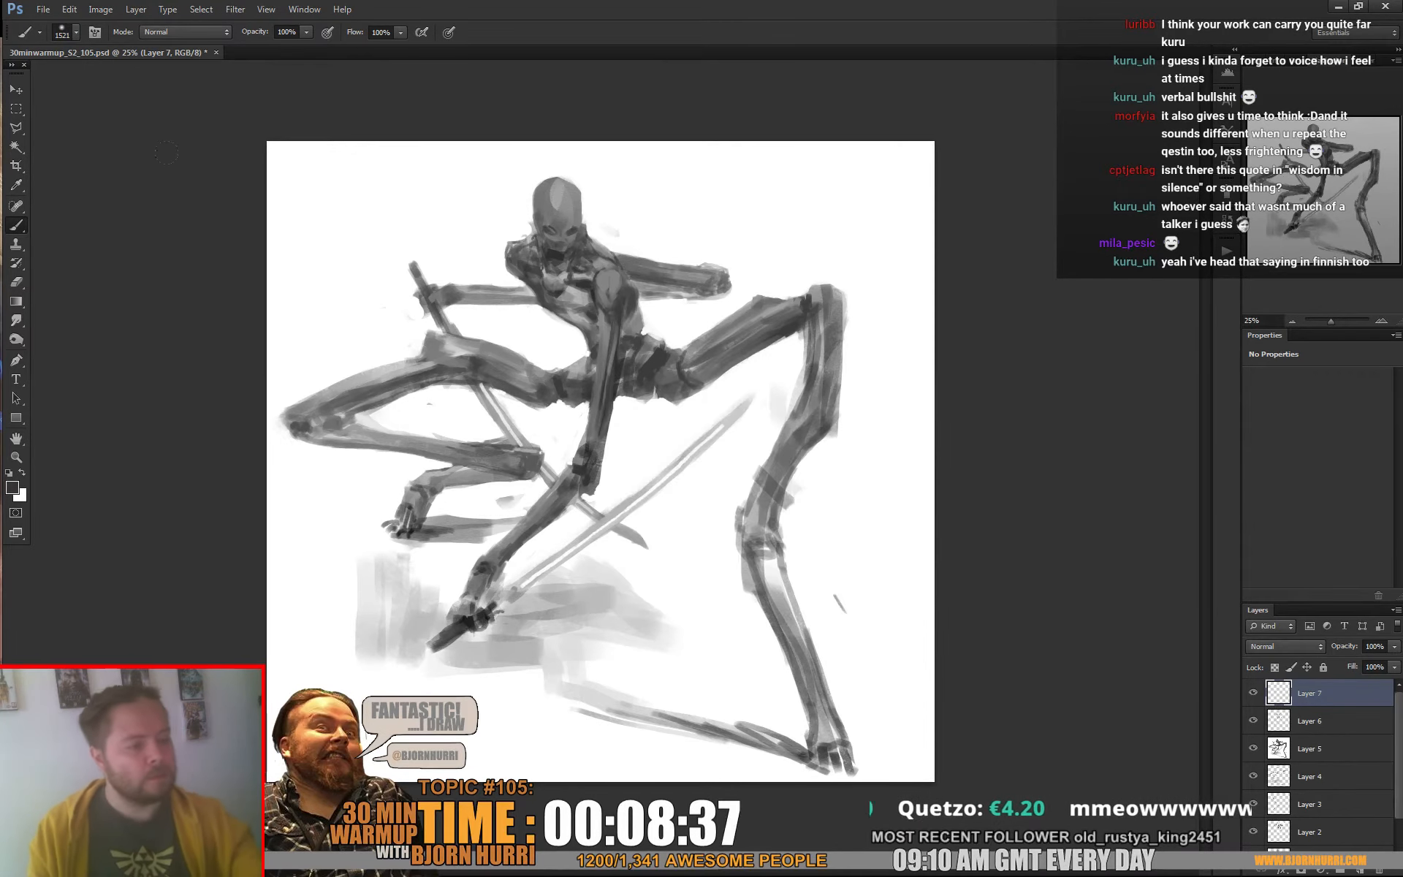
{"action": "mouse_move", "coordinate": [169, 99]}
{"action": "left_mouse_down"}
{"action": "mouse_move", "coordinate": [241, 241]}
{"action": "mouse_move", "coordinate": [409, 160]}
{"action": "mouse_move", "coordinate": [241, 351]}
{"action": "mouse_move", "coordinate": [213, 444]}
{"action": "mouse_move", "coordinate": [314, 467]}
{"action": "mouse_move", "coordinate": [422, 336]}
{"action": "mouse_move", "coordinate": [409, 475]}
{"action": "mouse_move", "coordinate": [570, 468]}
{"action": "mouse_move", "coordinate": [467, 438]}
{"action": "mouse_move", "coordinate": [373, 256]}
{"action": "mouse_move", "coordinate": [578, 142]}
{"action": "mouse_move", "coordinate": [738, 121]}
{"action": "left_mouse_up"}
{"action": "mouse_move", "coordinate": [771, 52]}
{"action": "left_mouse_down"}
{"action": "mouse_move", "coordinate": [892, 139]}
{"action": "mouse_move", "coordinate": [702, 176]}
{"action": "left_mouse_up"}
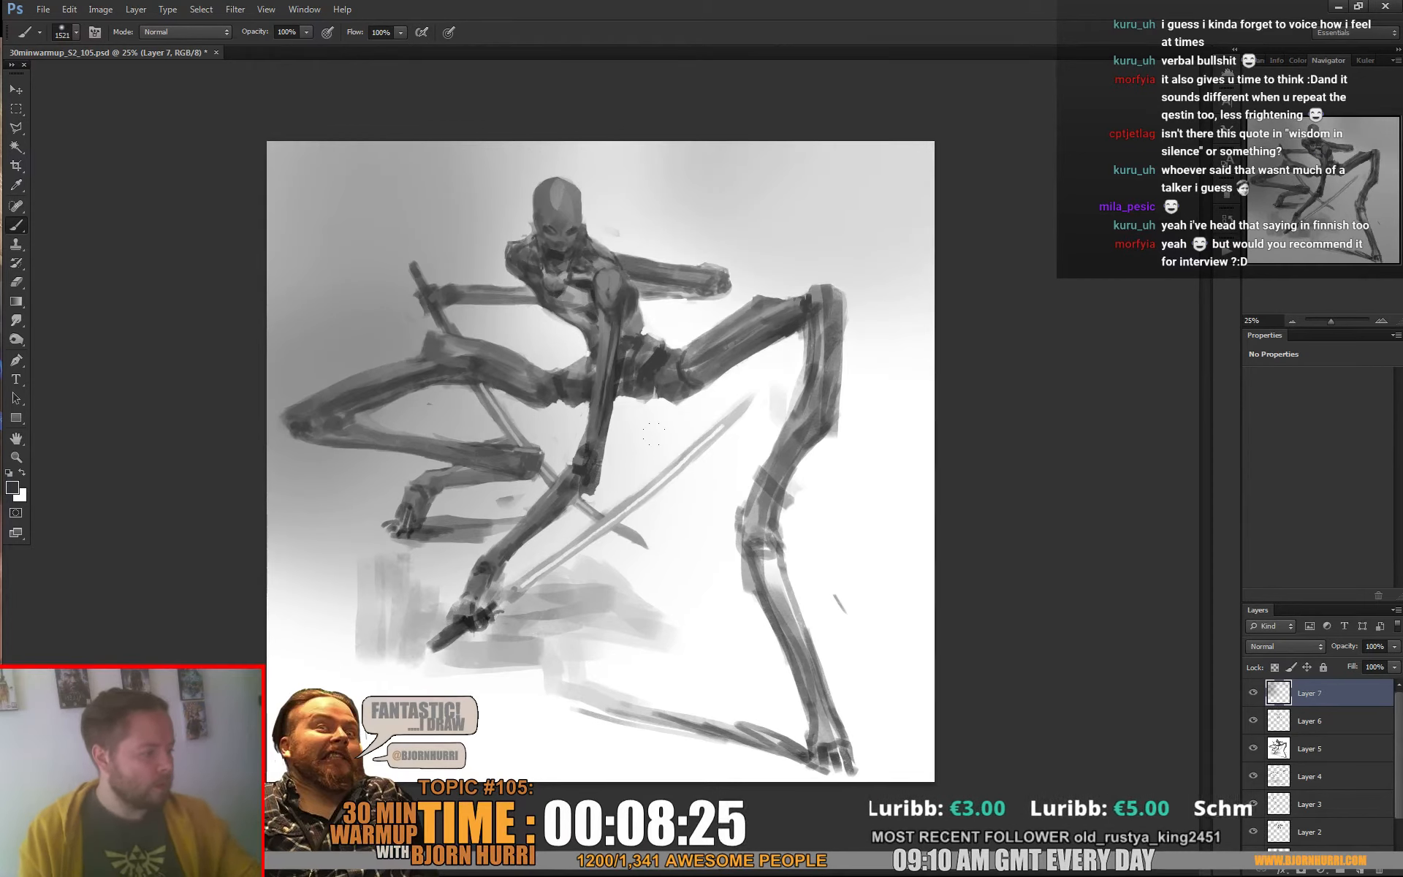
{"action": "left_click_drag", "start_coordinate": [654, 434], "coordinate": [837, 522]}
Paint a soft grey band across the background behind the right-hand leg with a 453 px soft brush
{"action": "right_click", "coordinate": [844, 507]}
{"action": "left_click_drag", "start_coordinate": [992, 544], "coordinate": [982, 544]}
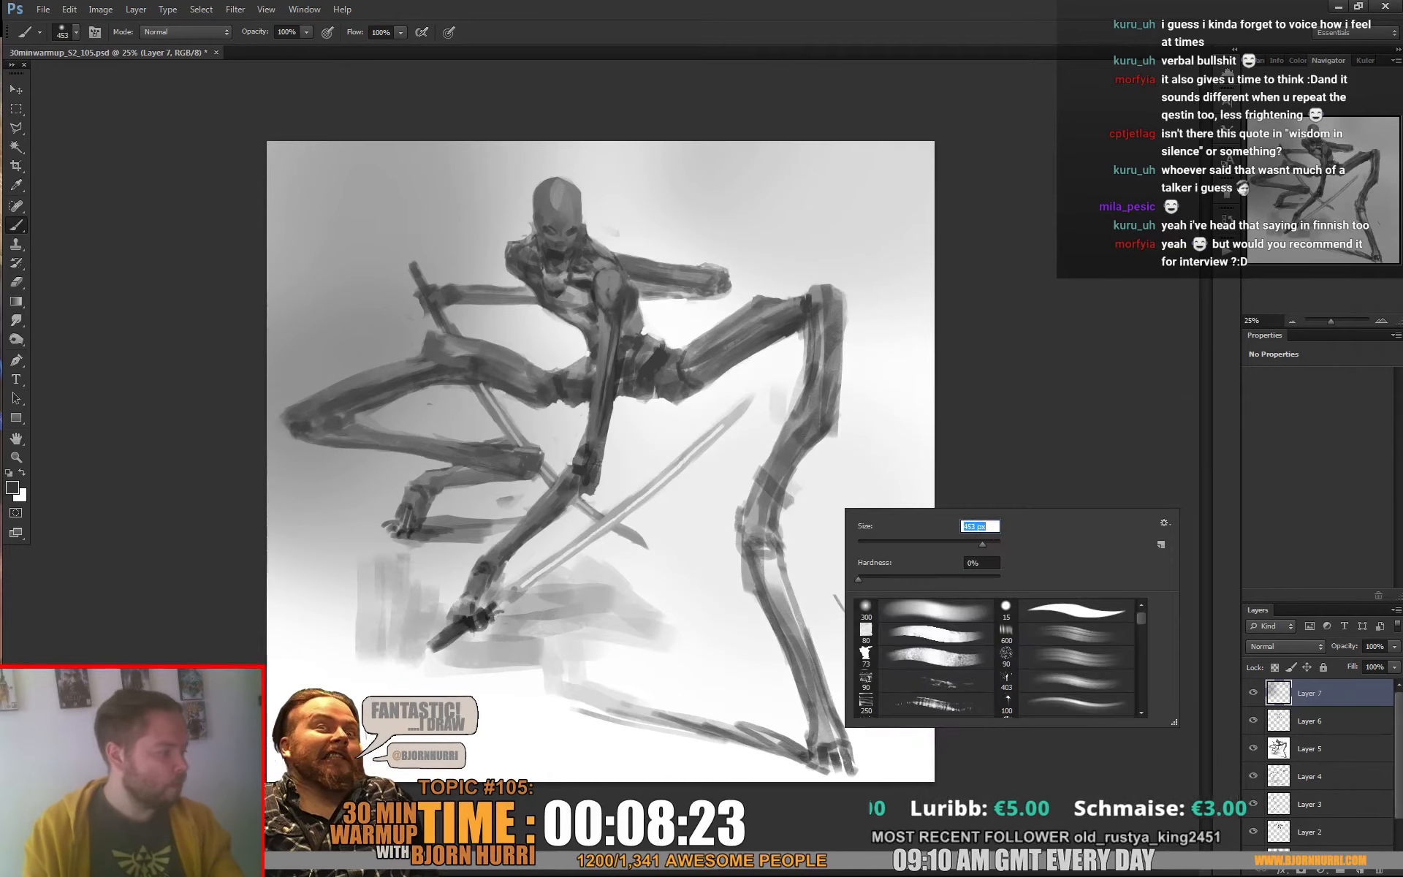
{"action": "mouse_move", "coordinate": [693, 507]}
{"action": "left_mouse_down"}
{"action": "mouse_move", "coordinate": [941, 488]}
{"action": "mouse_move", "coordinate": [778, 501]}
{"action": "mouse_move", "coordinate": [899, 434]}
{"action": "mouse_move", "coordinate": [611, 520]}
{"action": "mouse_move", "coordinate": [909, 513]}
{"action": "mouse_move", "coordinate": [870, 408]}
{"action": "mouse_move", "coordinate": [933, 320]}
{"action": "mouse_move", "coordinate": [860, 405]}
{"action": "mouse_move", "coordinate": [831, 502]}
{"action": "mouse_move", "coordinate": [947, 512]}
{"action": "mouse_move", "coordinate": [1073, 474]}
{"action": "left_mouse_up"}
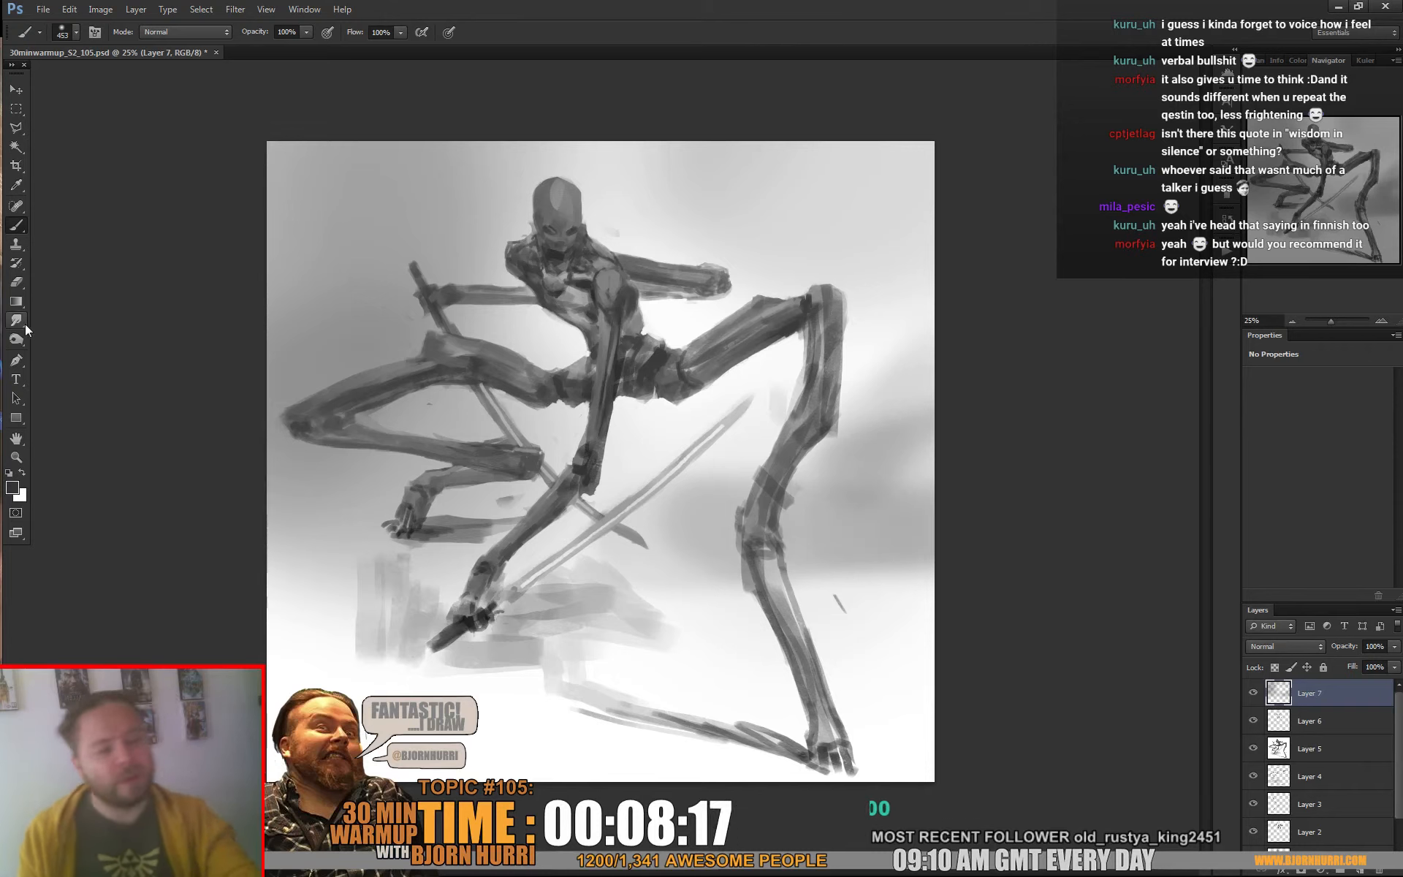
Smudge the edge of the grey background band beside the right-hand leg with the 391 px textured brush tip
{"action": "key", "text": "r"}
{"action": "right_click", "coordinate": [857, 487]}
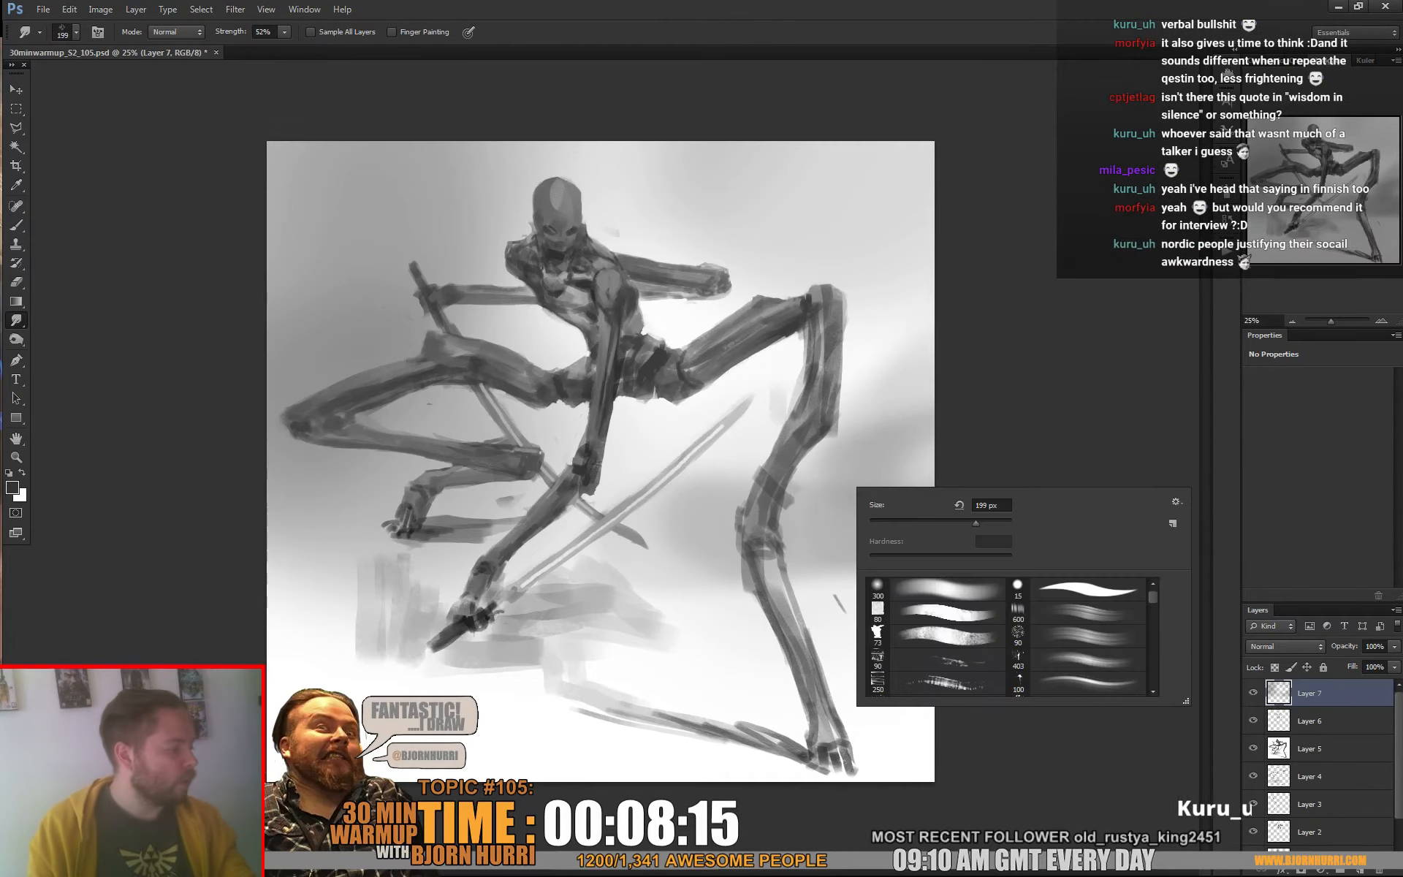
{"action": "scroll", "coordinate": [1008, 636], "scroll_direction": "down", "scroll_amount": 1}
{"action": "scroll", "coordinate": [1008, 635], "scroll_direction": "down", "scroll_amount": 3}
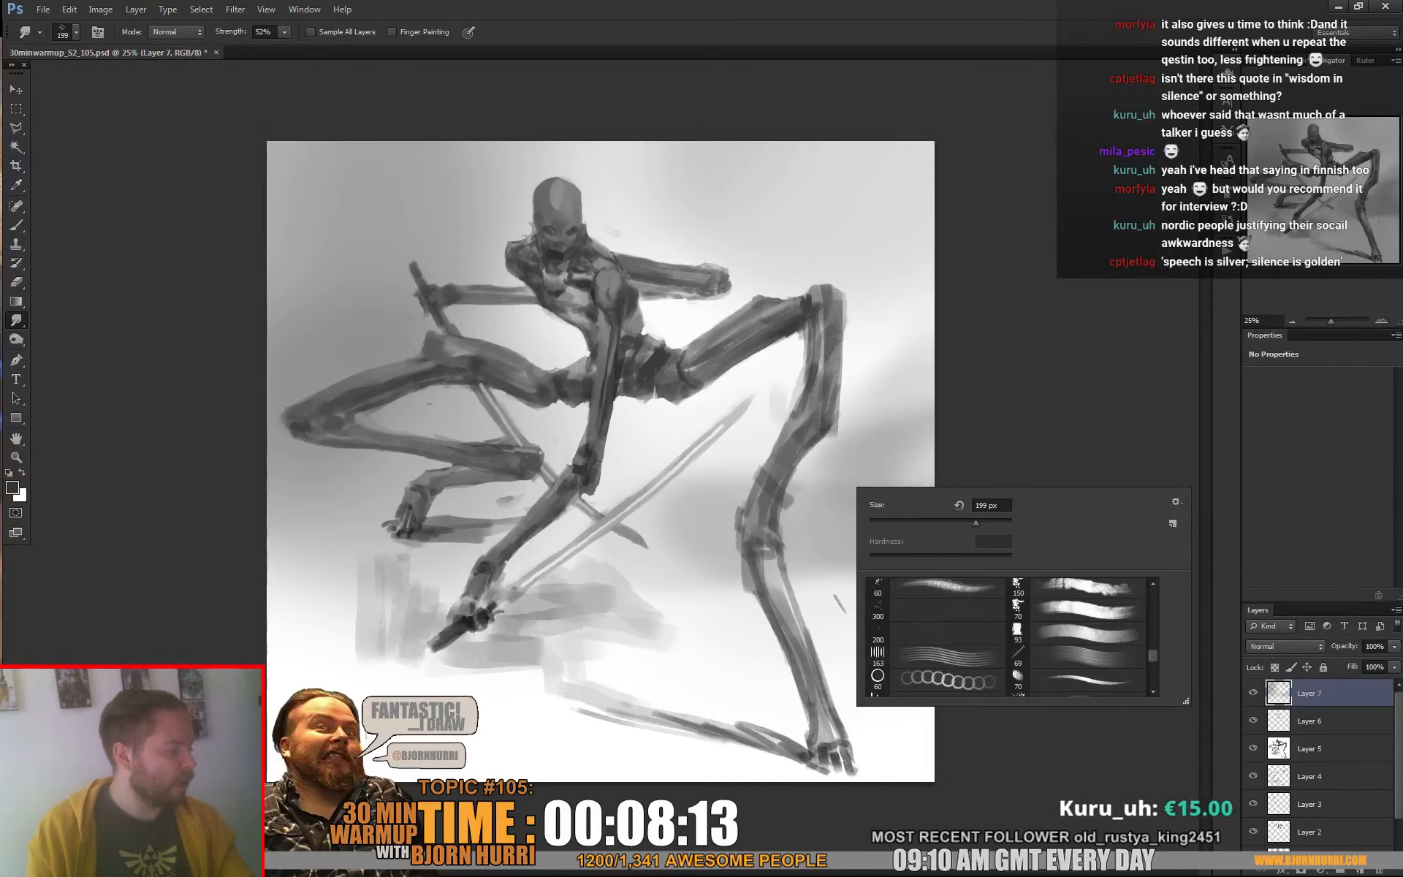
{"action": "scroll", "coordinate": [1008, 636], "scroll_direction": "down", "scroll_amount": 3}
{"action": "left_click", "coordinate": [1076, 662]}
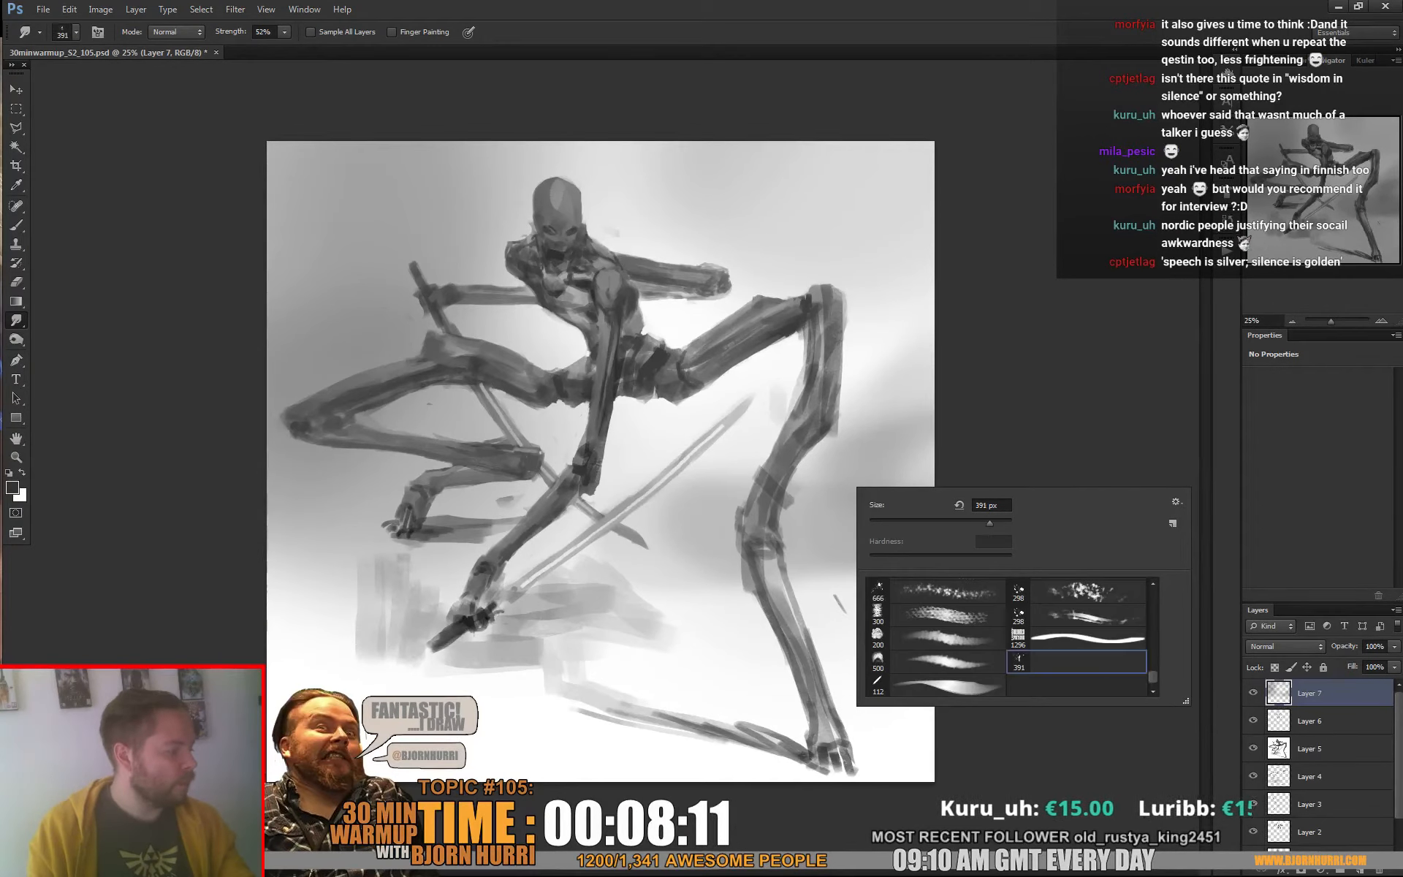
{"action": "left_click", "coordinate": [759, 472]}
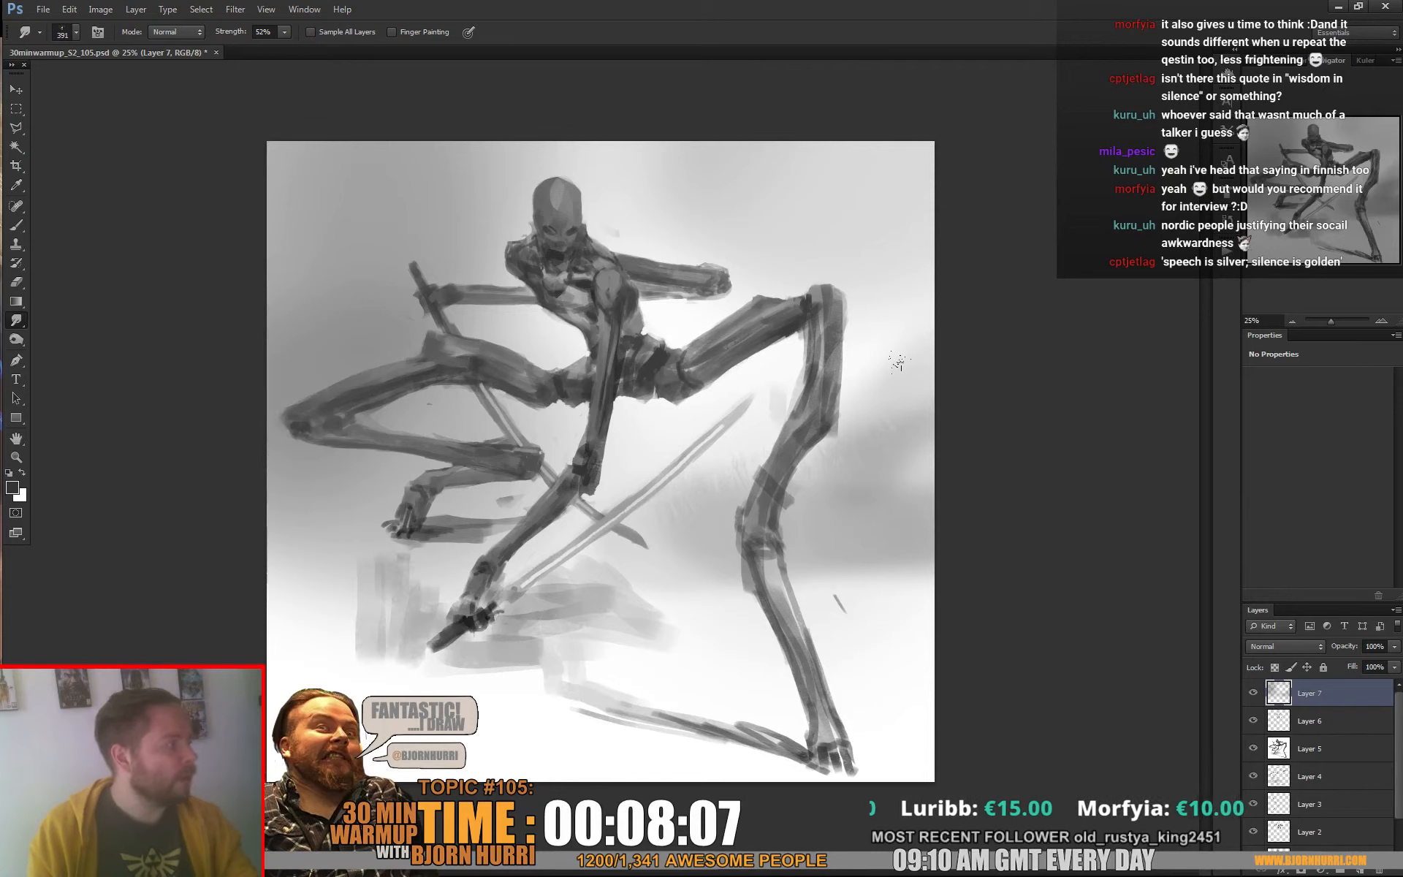
Soften the grey background tone around the right-hand leg with a 1289 px soft round eraser at 0% hardness
{"action": "key", "text": "e"}
{"action": "right_click", "coordinate": [757, 474]}
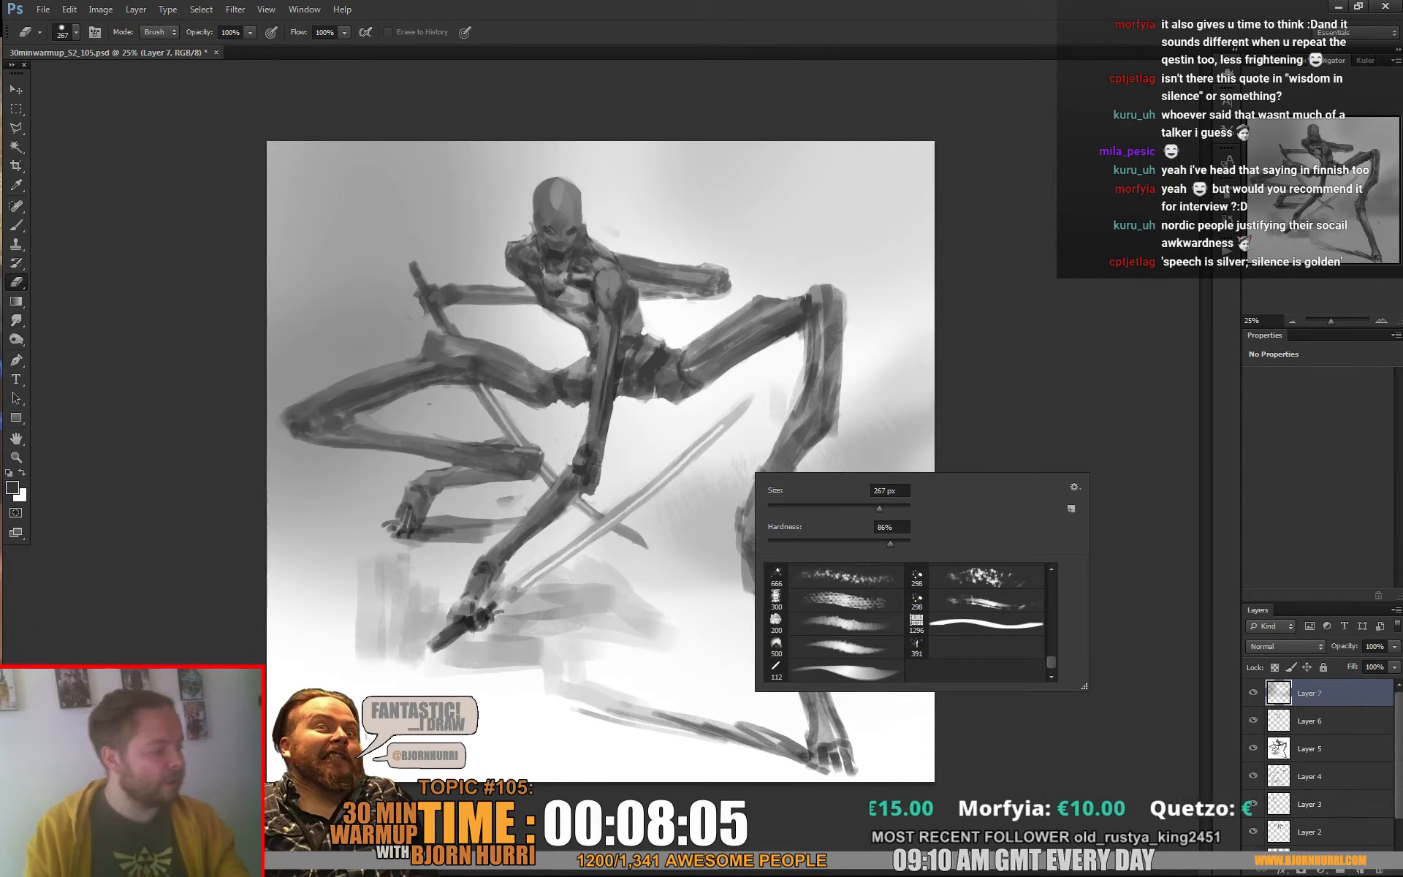
{"action": "left_click_drag", "start_coordinate": [1051, 662], "coordinate": [1050, 582]}
{"action": "left_click", "coordinate": [834, 575]}
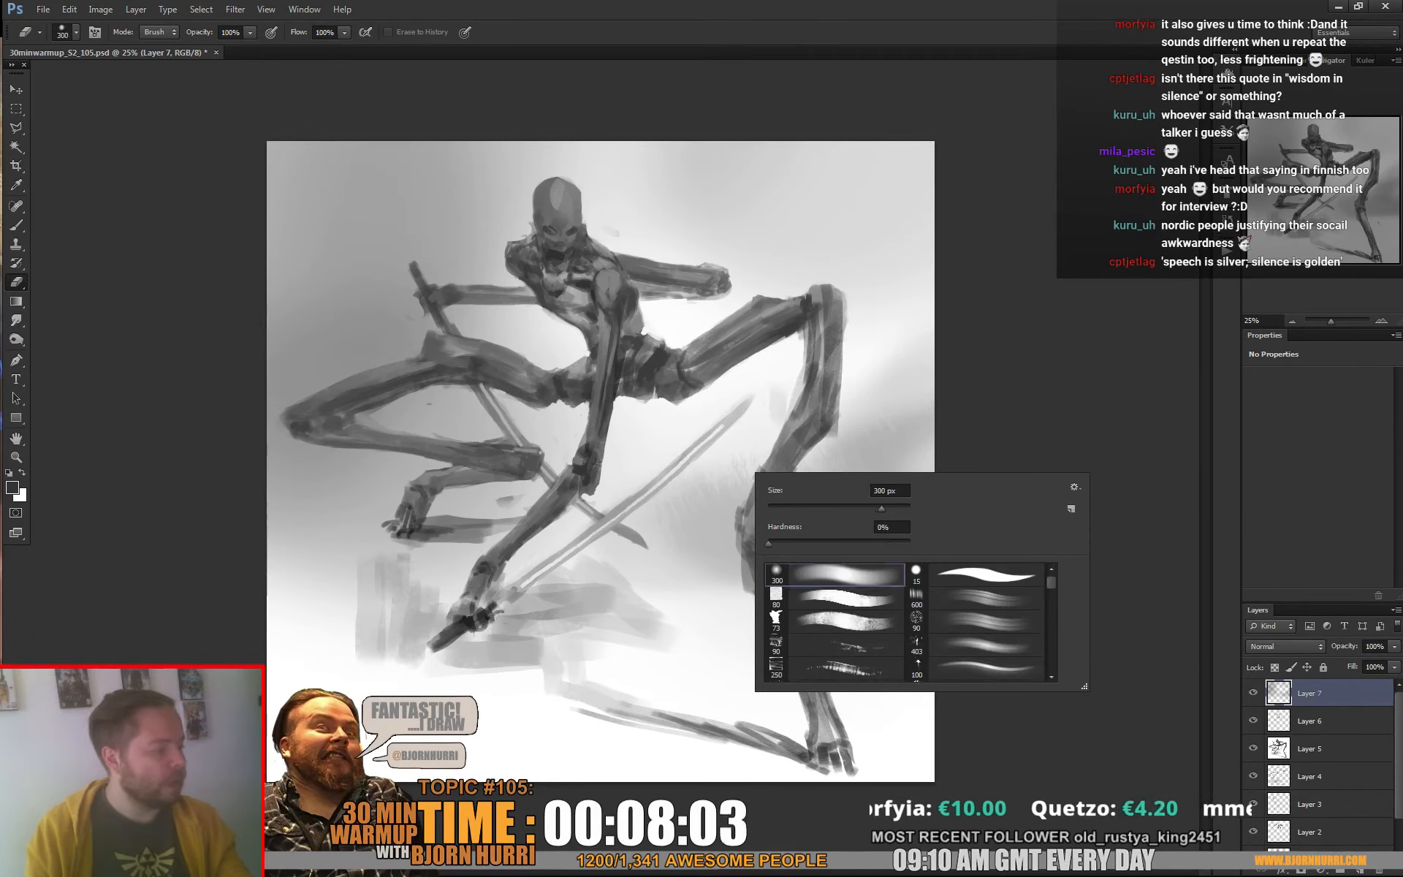
{"action": "left_click_drag", "start_coordinate": [881, 507], "coordinate": [897, 508]}
{"action": "mouse_move", "coordinate": [734, 505]}
{"action": "left_mouse_down"}
{"action": "mouse_move", "coordinate": [792, 503]}
{"action": "mouse_move", "coordinate": [876, 457]}
{"action": "mouse_move", "coordinate": [811, 519]}
{"action": "mouse_move", "coordinate": [694, 530]}
{"action": "left_mouse_up"}
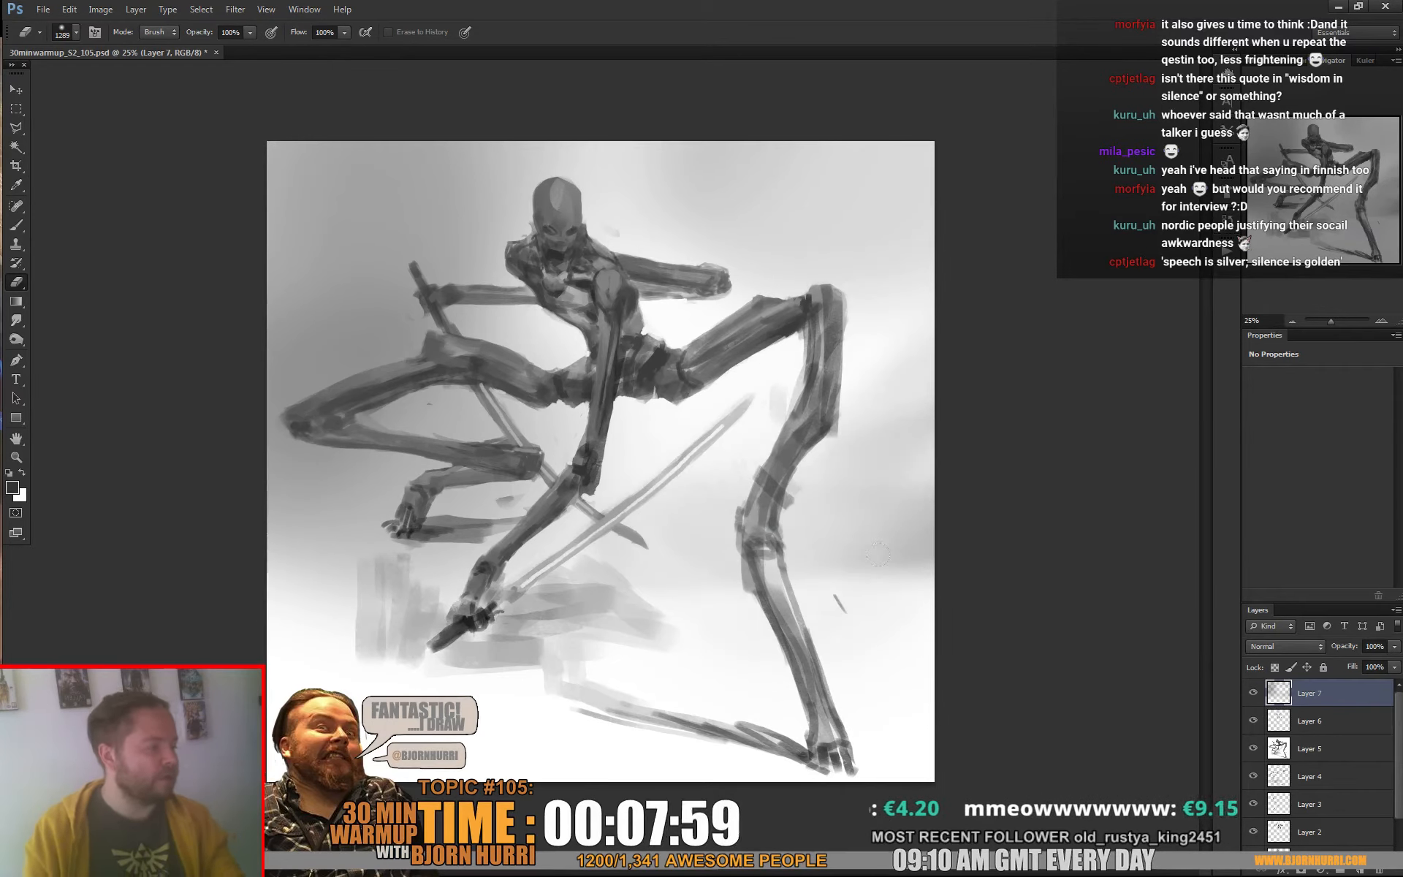
{"action": "left_click_drag", "start_coordinate": [877, 548], "coordinate": [938, 537]}
Erase the background tone around the left-hand foot and its ledge with the square eraser tip at 174 px and 360 px
{"action": "right_click", "coordinate": [435, 535]}
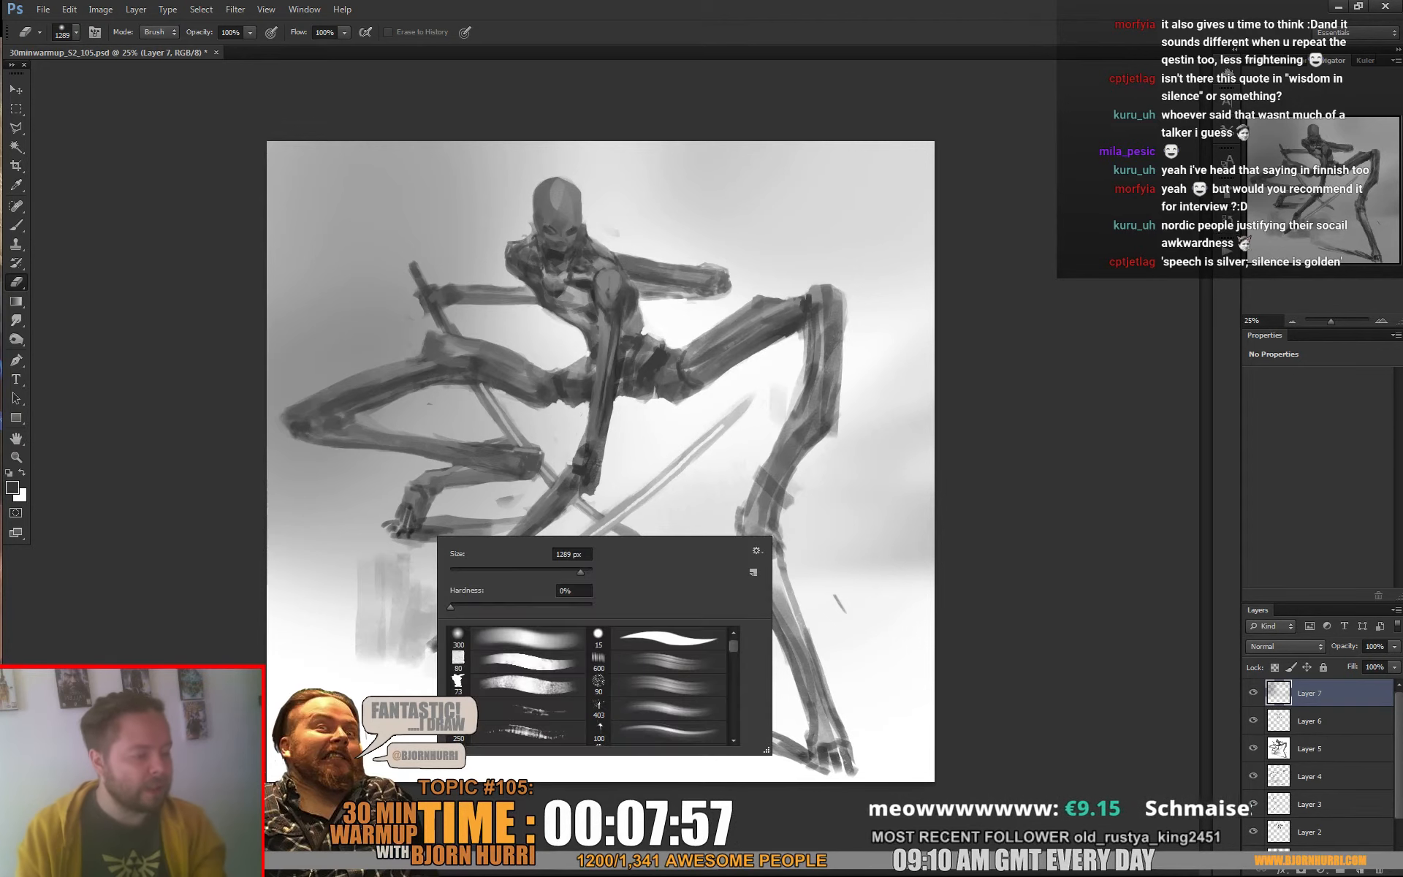
{"action": "left_click", "coordinate": [462, 662]}
{"action": "left_click_drag", "start_coordinate": [507, 569], "coordinate": [501, 569]}
{"action": "left_click", "coordinate": [392, 524]}
{"action": "mouse_move", "coordinate": [393, 524]}
{"action": "left_mouse_down"}
{"action": "mouse_move", "coordinate": [554, 524]}
{"action": "mouse_move", "coordinate": [353, 529]}
{"action": "mouse_move", "coordinate": [567, 525]}
{"action": "mouse_move", "coordinate": [366, 534]}
{"action": "mouse_move", "coordinate": [444, 538]}
{"action": "left_mouse_up"}
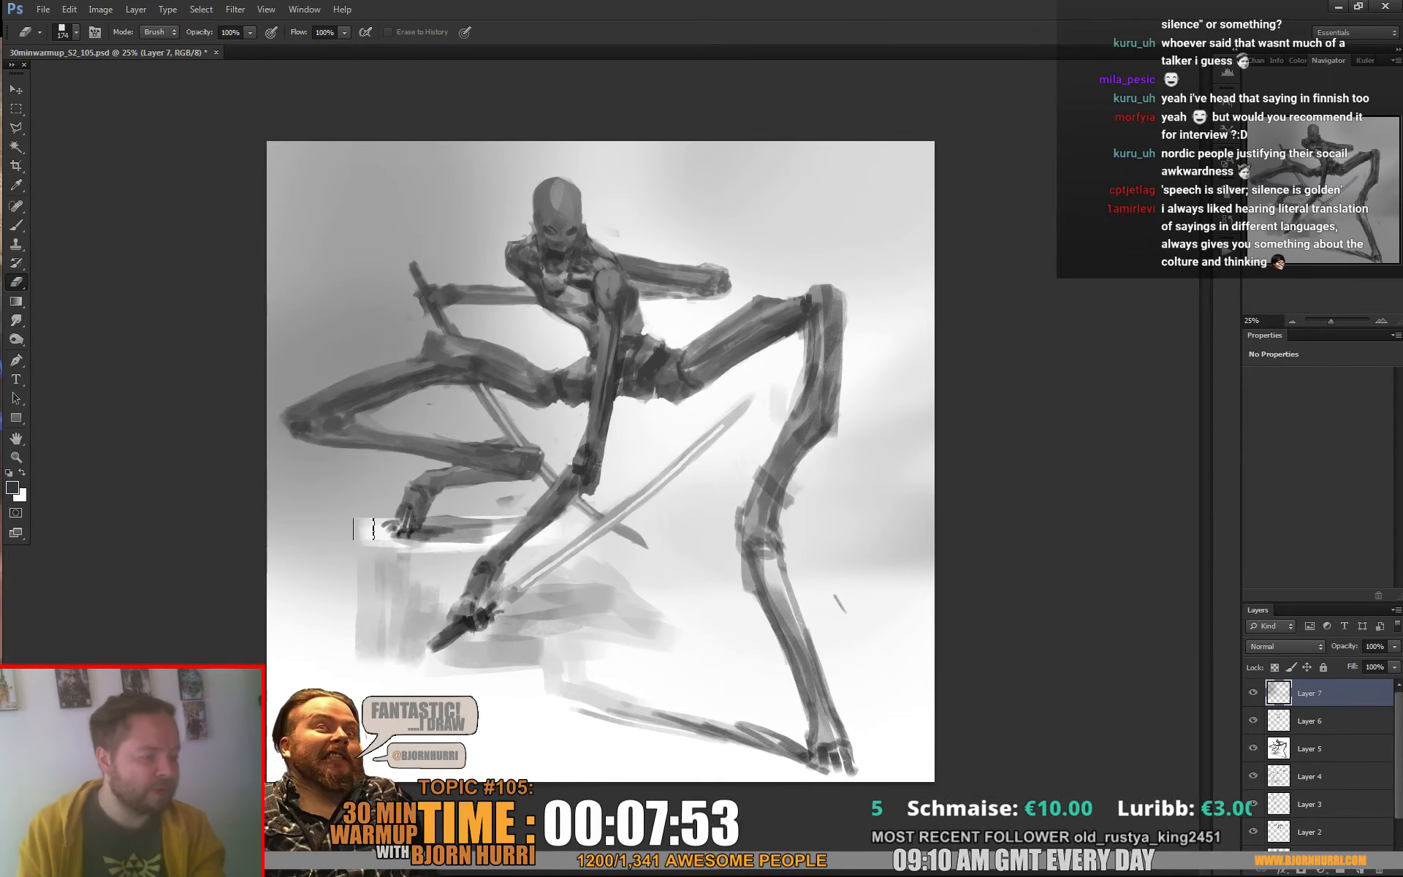
{"action": "right_click", "coordinate": [361, 544]}
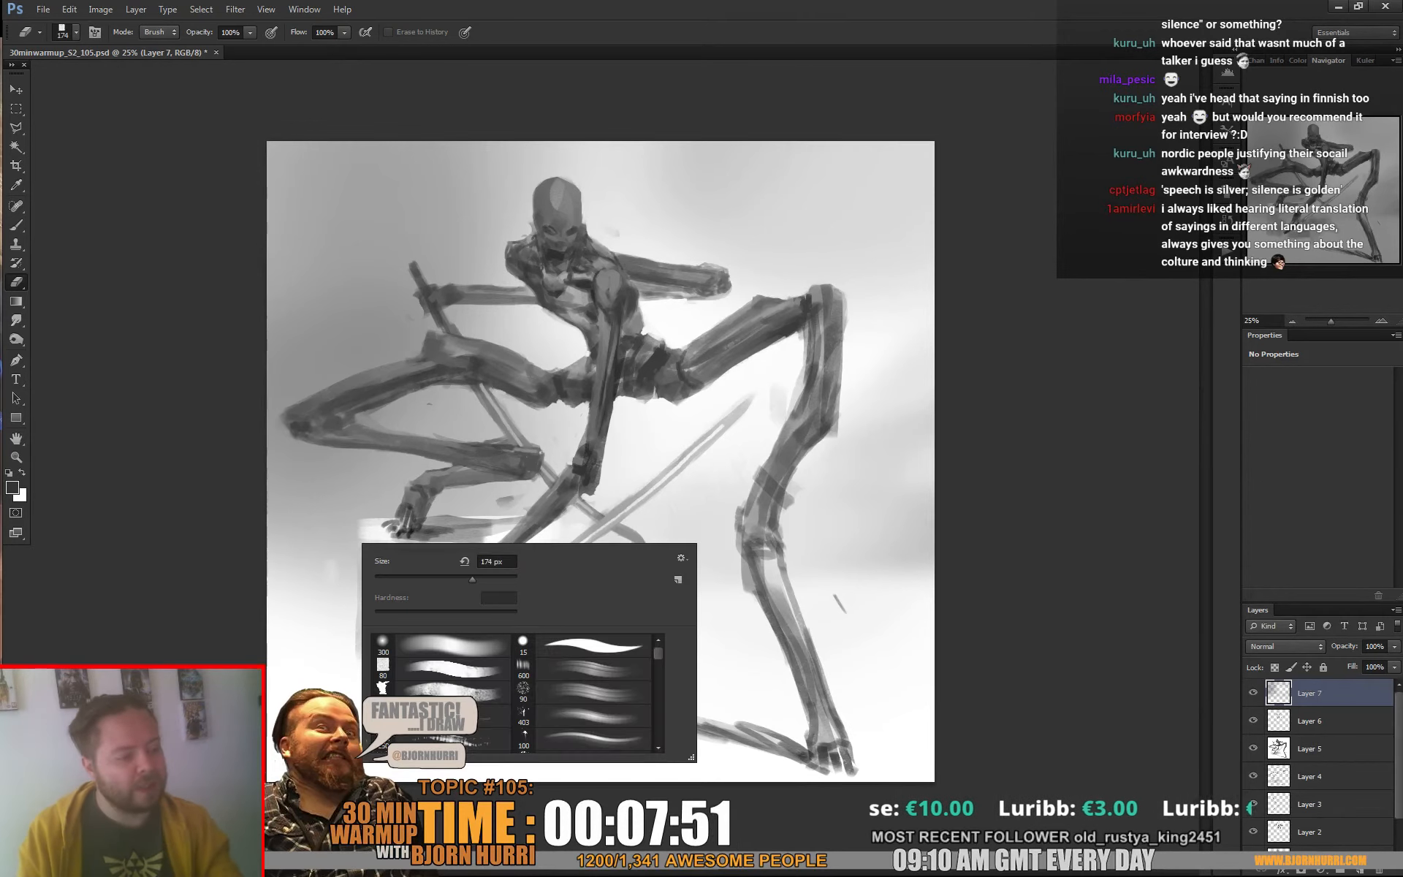
{"action": "key", "text": "Return"}
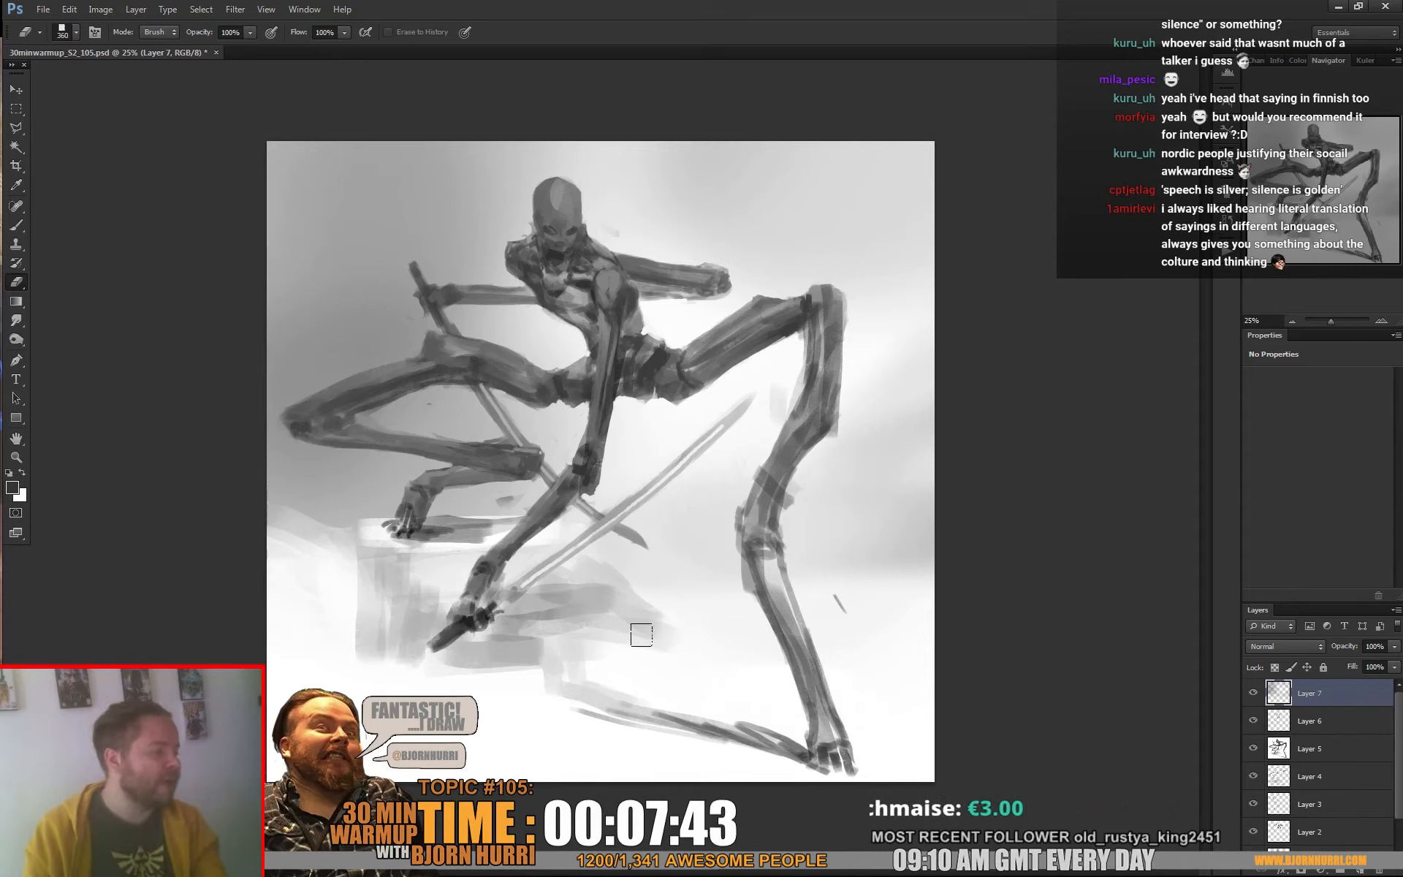
Reduce the square eraser to 19 px and erase a small light accent on the left-hand shoulder
{"action": "right_click", "coordinate": [564, 205]}
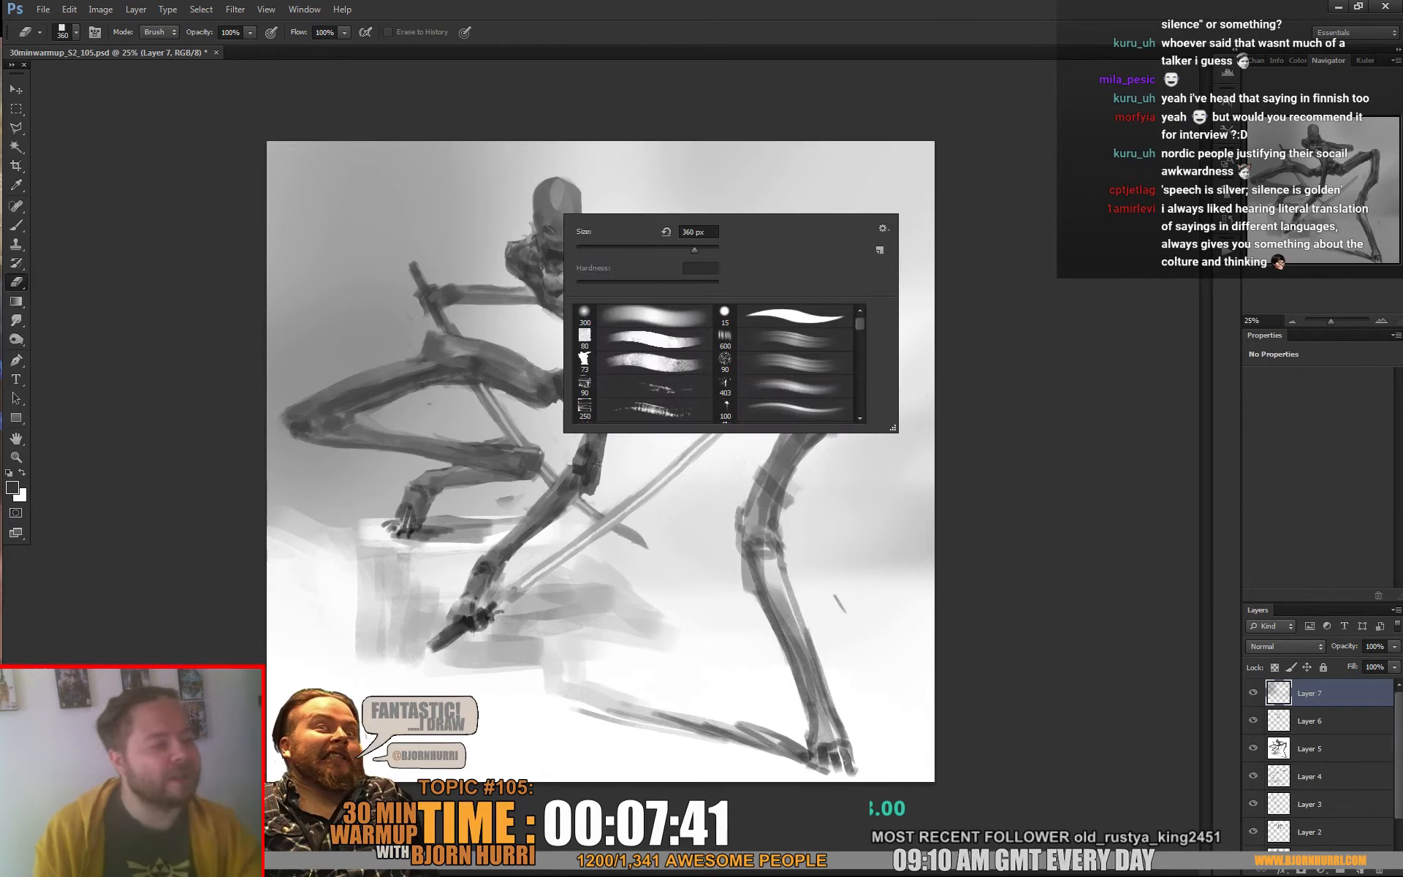
{"action": "left_click", "coordinate": [576, 247]}
{"action": "left_click", "coordinate": [534, 247]}
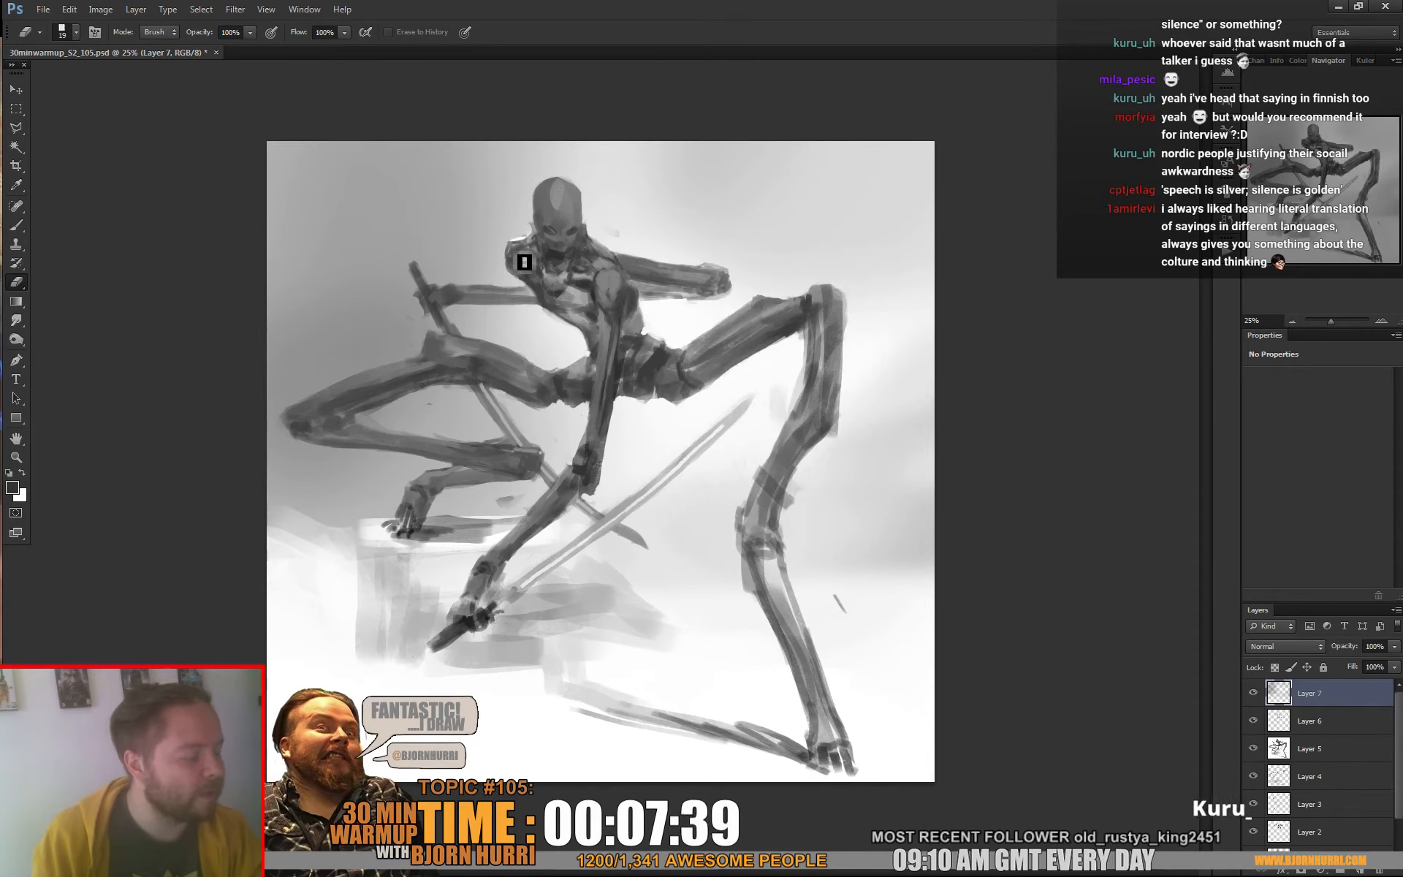
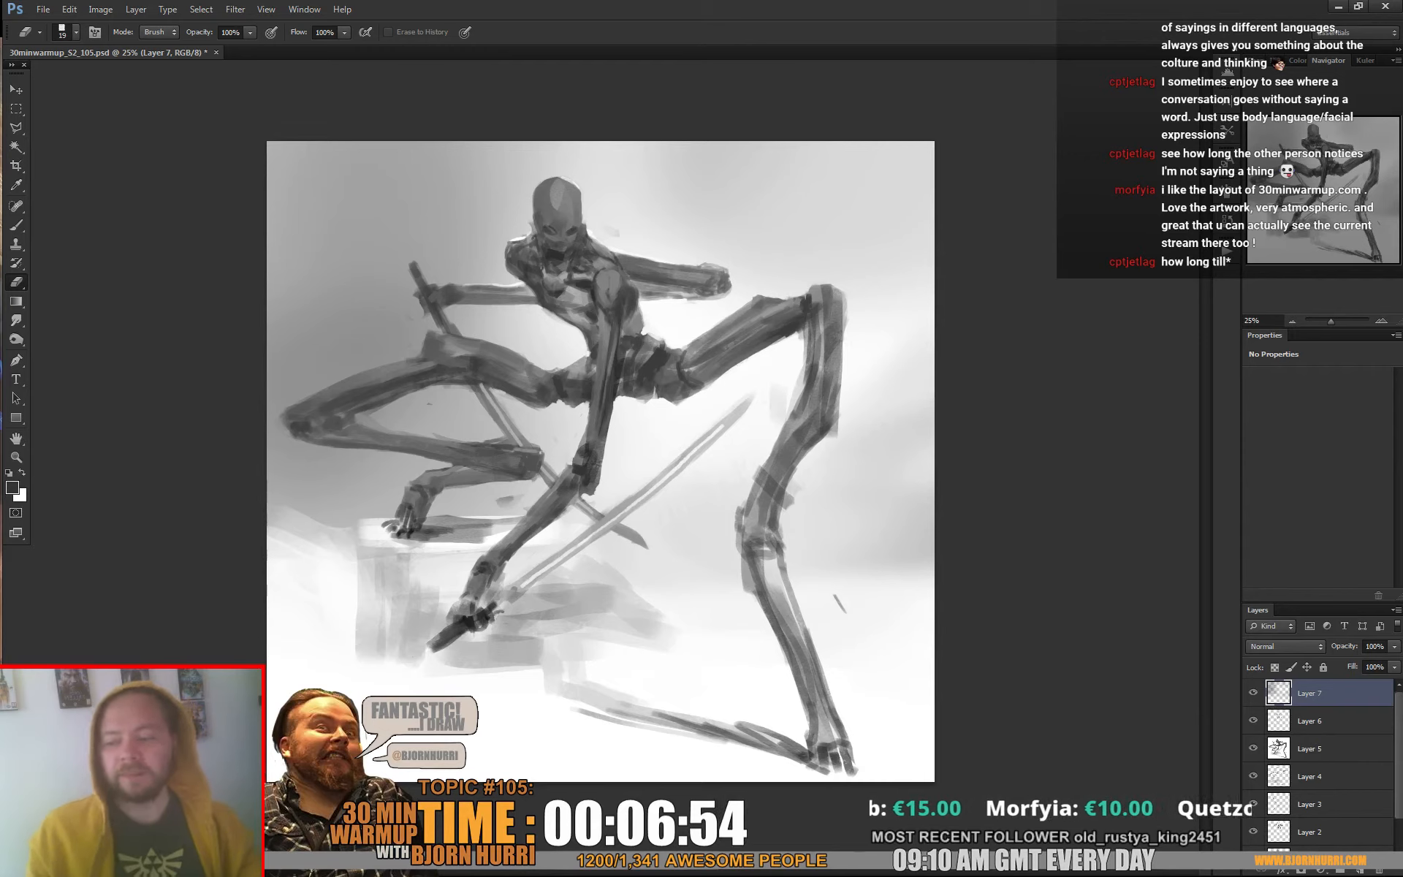
Paint small white edge accents around the torso and the extended rear arm with the square brush at 12 px and 21 px
{"action": "key", "text": "b"}
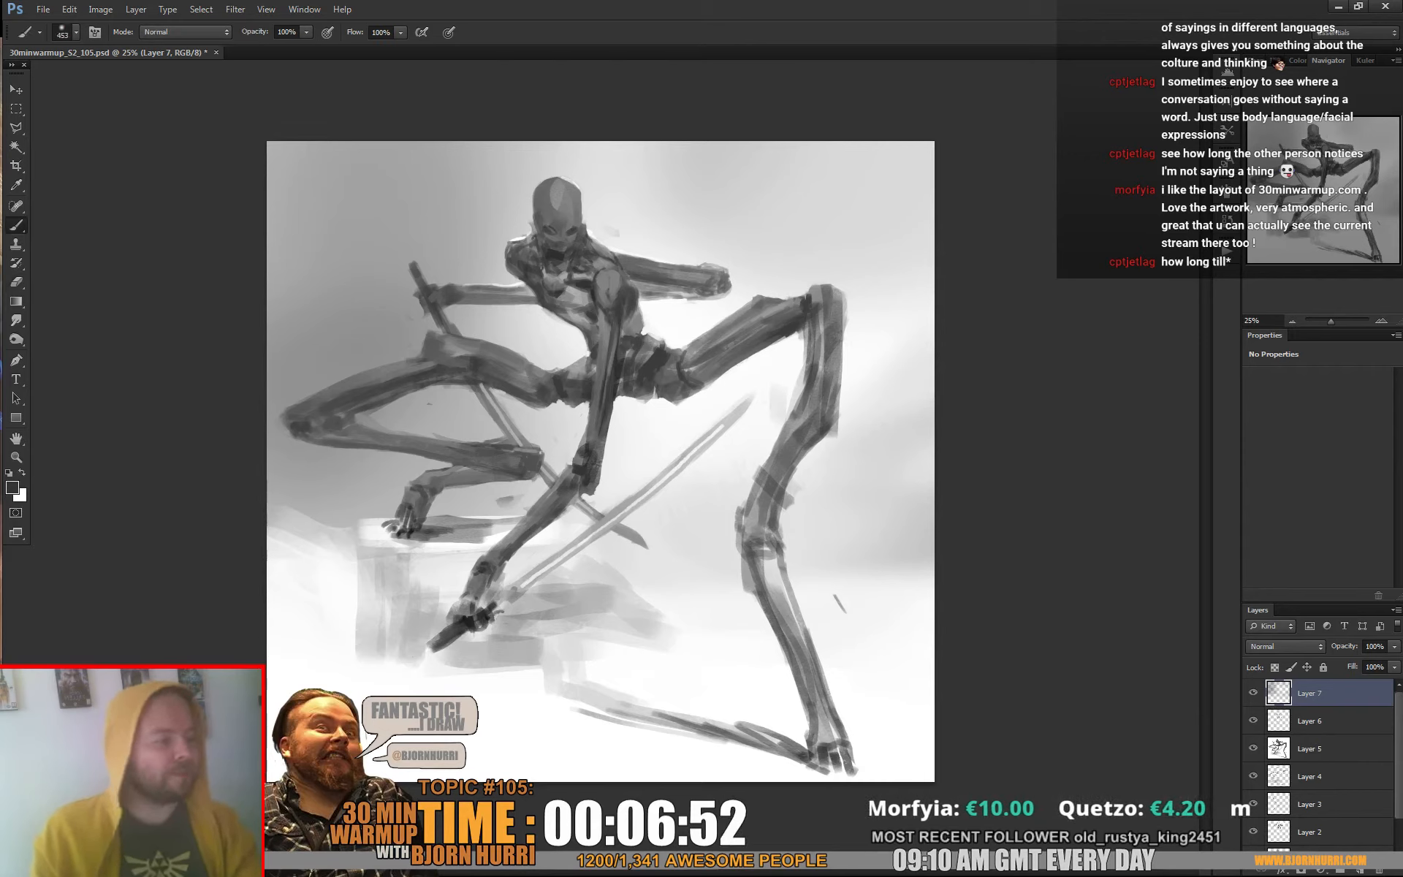
{"action": "key", "text": "x"}
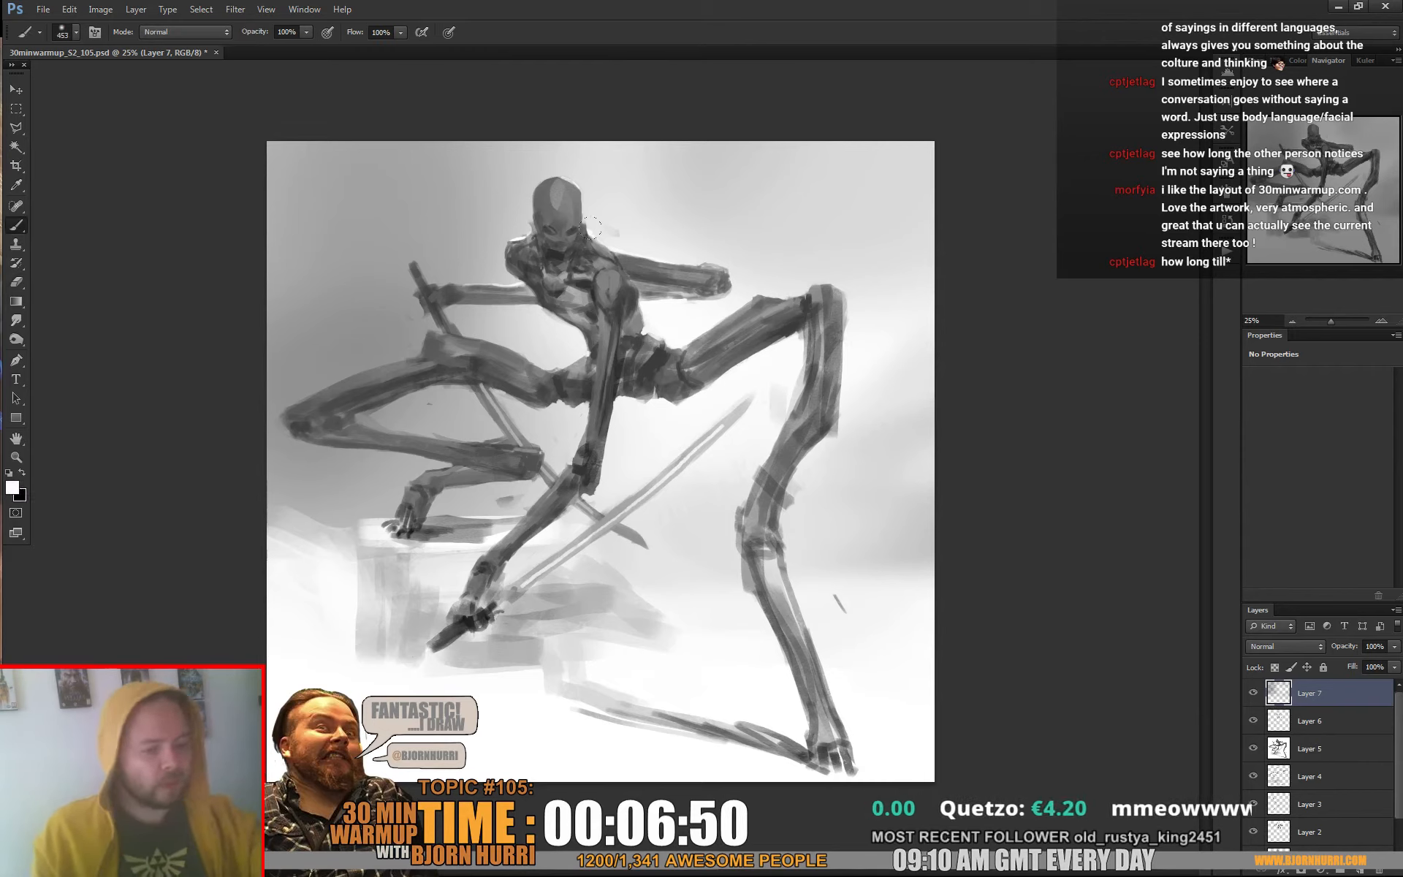
{"action": "right_click", "coordinate": [626, 265]}
{"action": "type", "text": "12"}
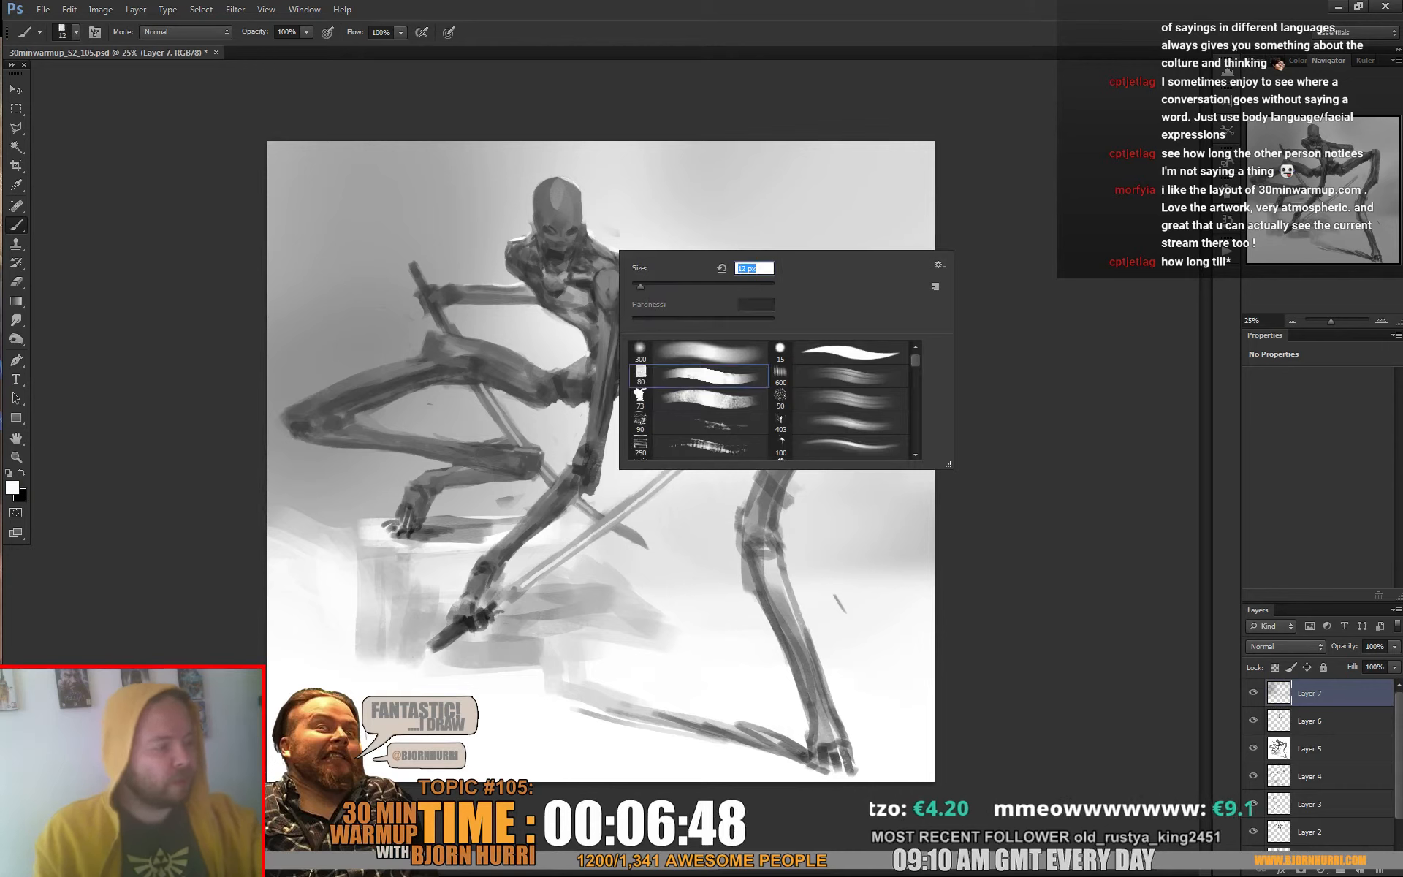
{"action": "key", "text": "Return"}
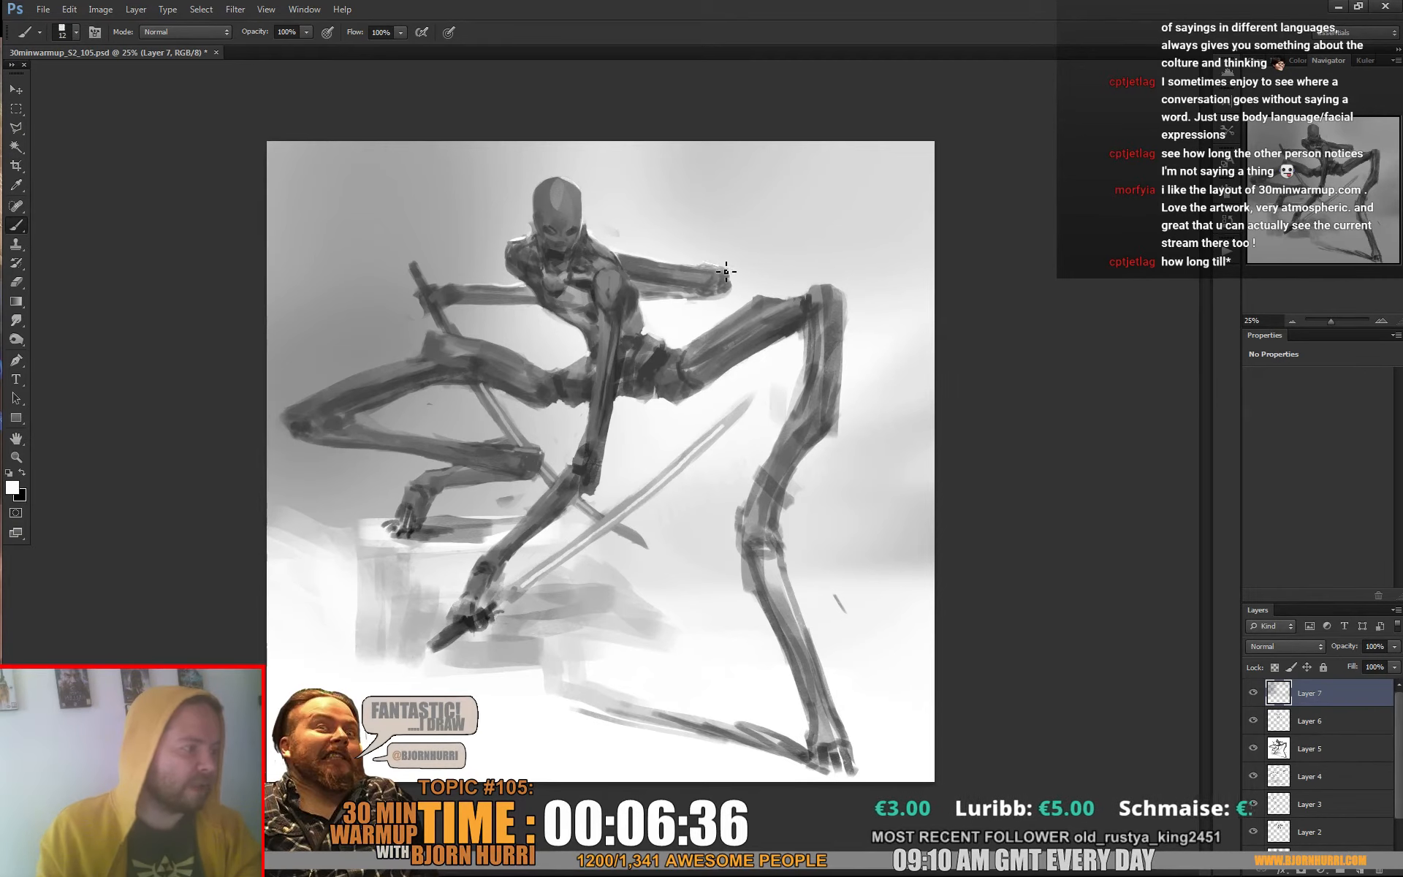
{"action": "right_click", "coordinate": [880, 264]}
{"action": "type", "text": "21"}
{"action": "key", "text": "Return"}
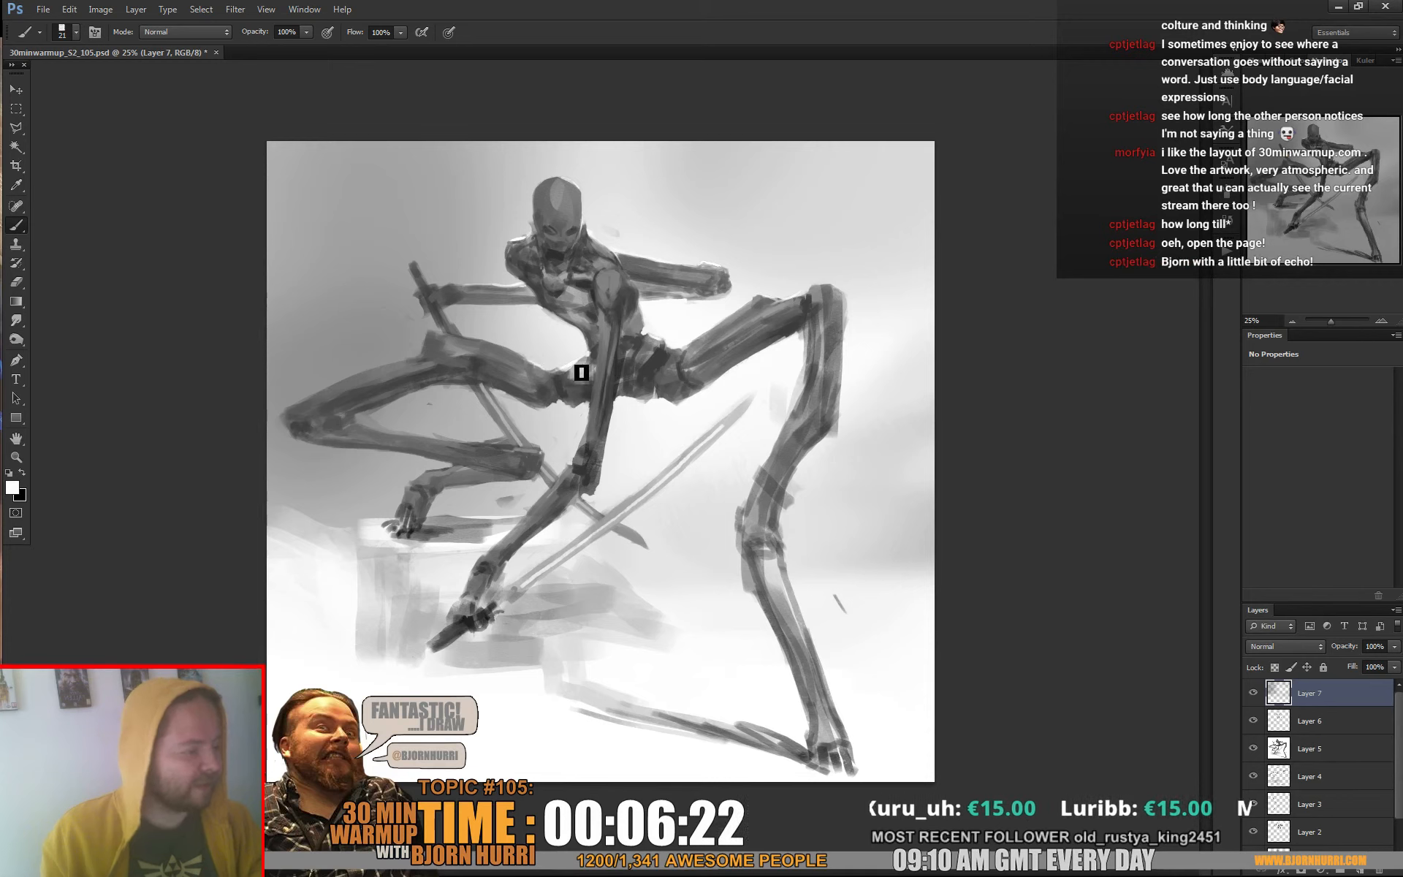
{"action": "left_click", "coordinate": [546, 297], "text": "alt"}
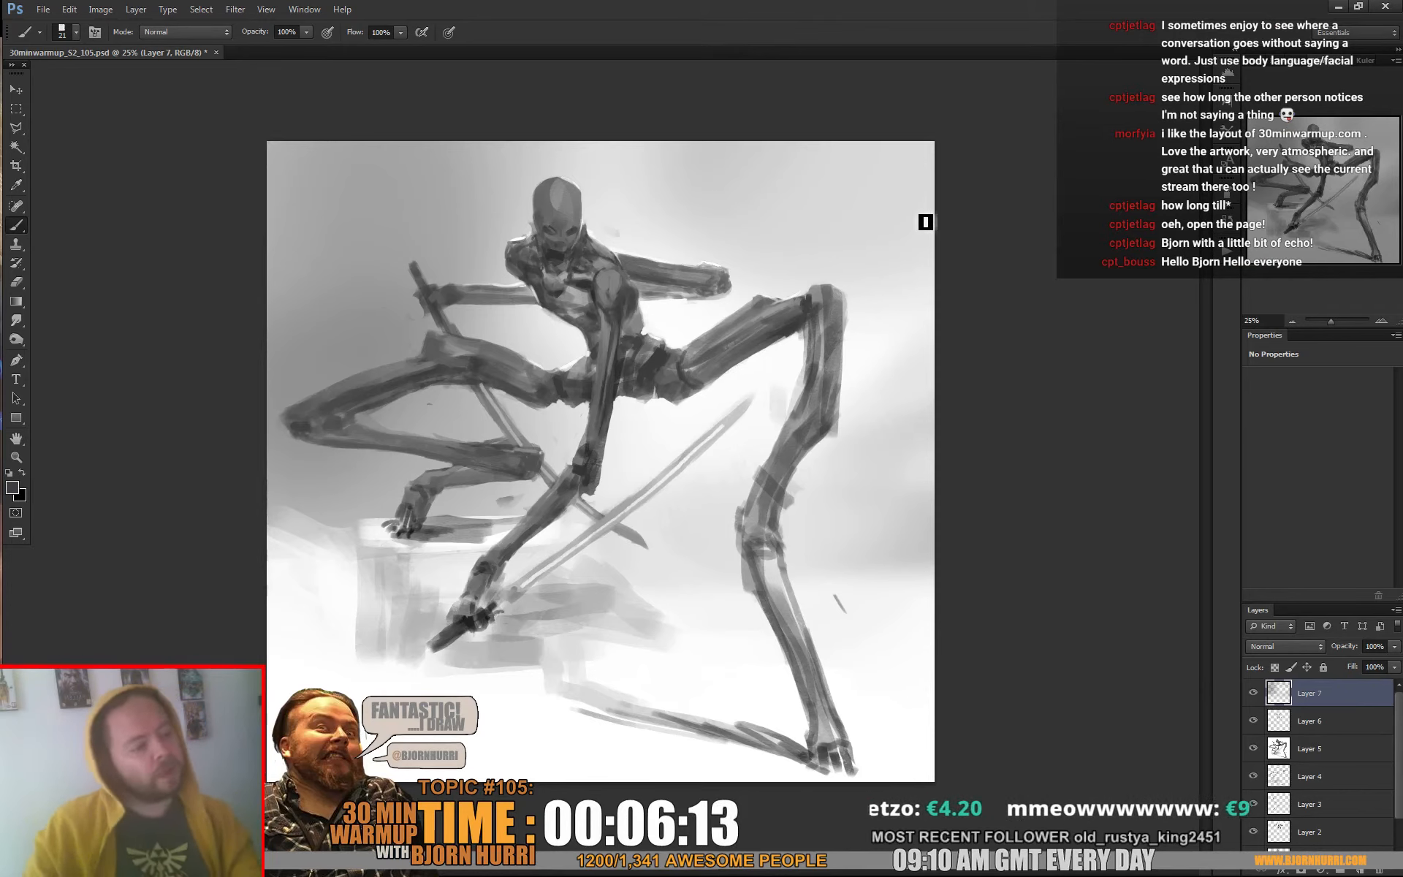
Refine the edges of the left-hand thigh and the pelvis with sampled grey tones and the 21 px square brush
{"action": "left_click", "coordinate": [461, 389], "text": "alt"}
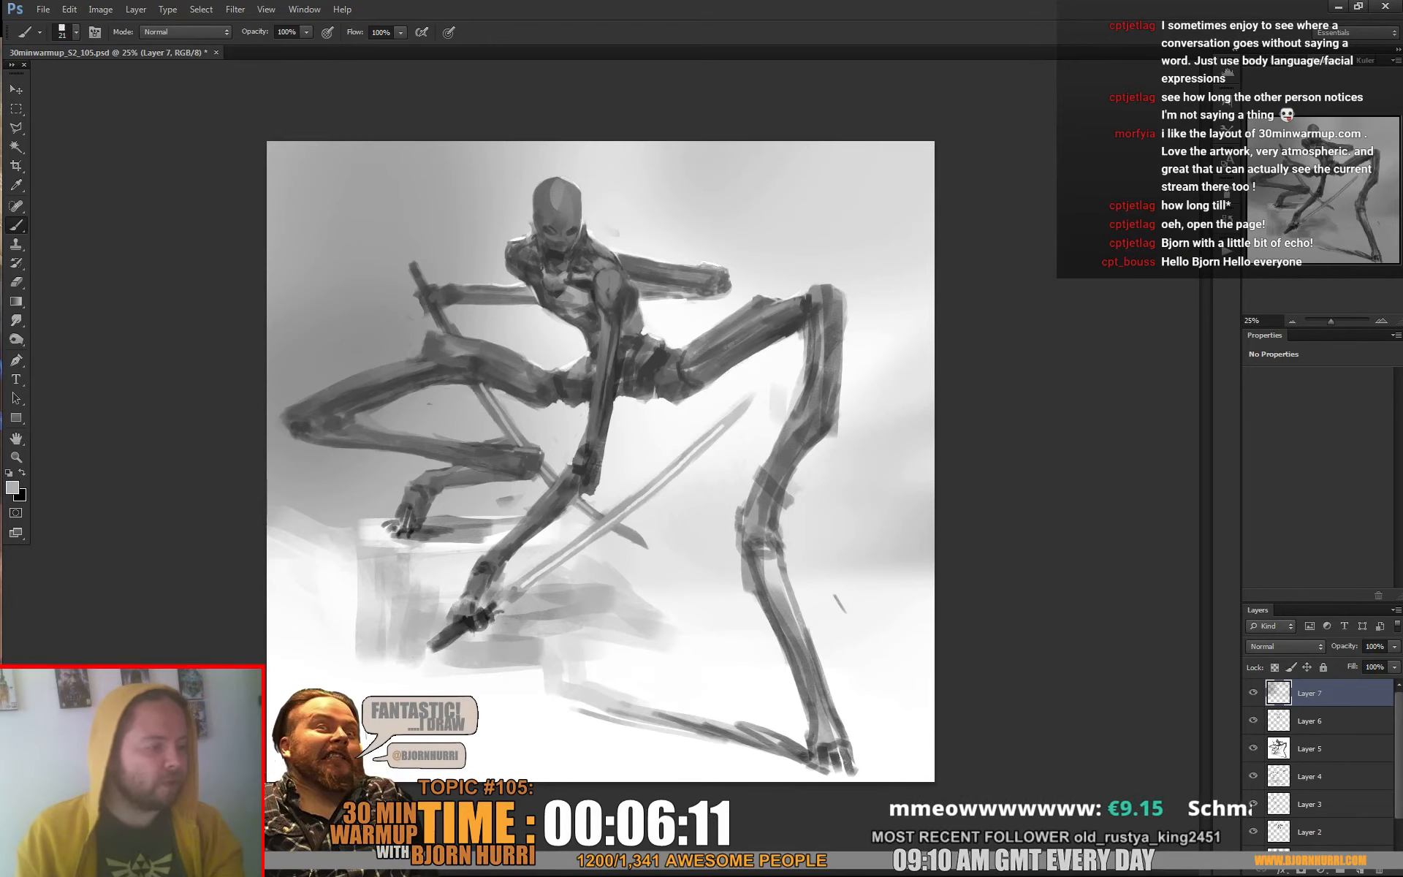
{"action": "left_click", "coordinate": [488, 381], "text": "alt"}
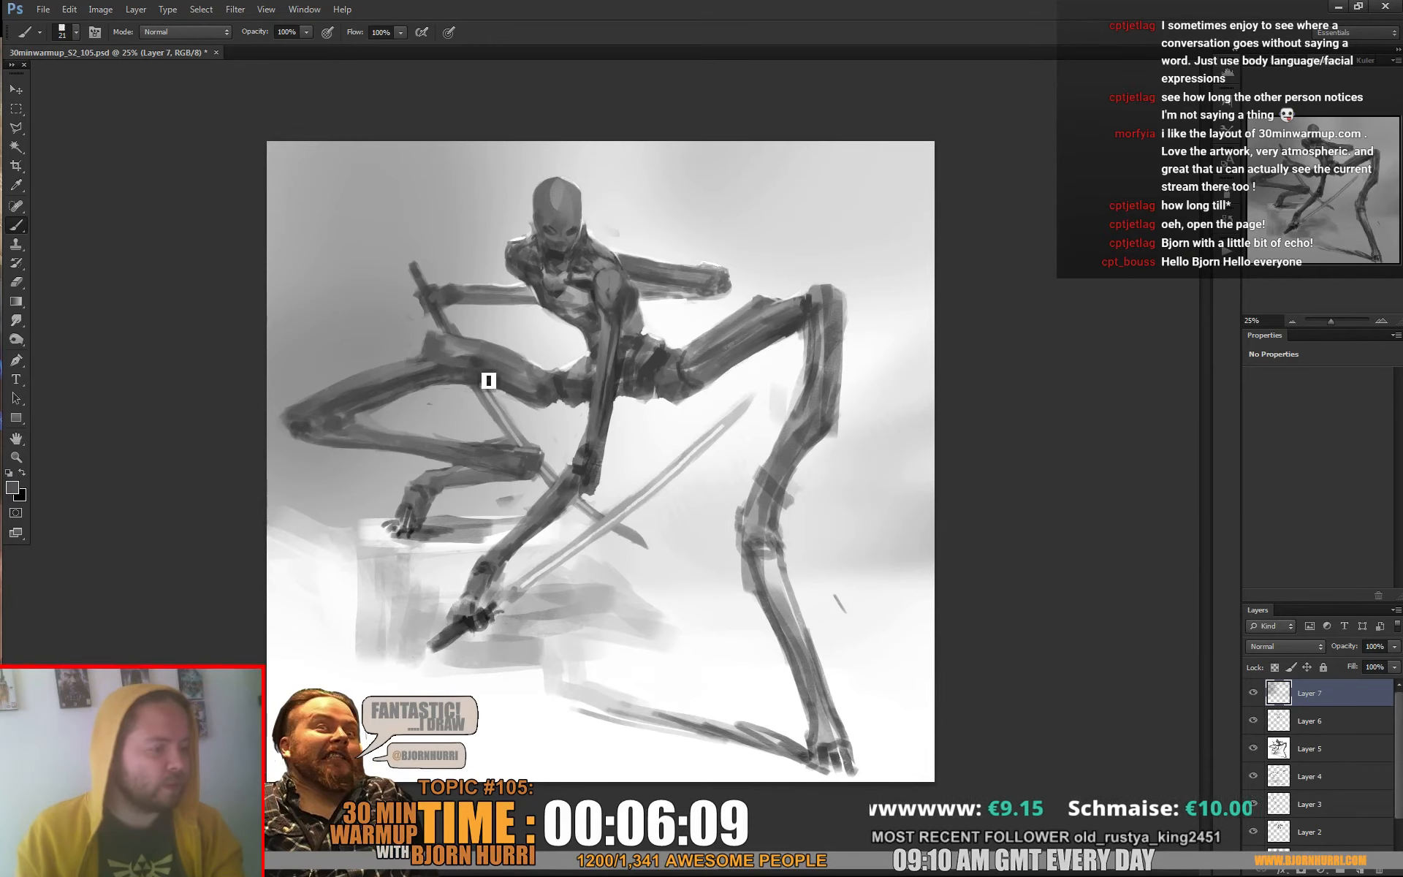
{"action": "left_click", "coordinate": [475, 378], "text": "alt"}
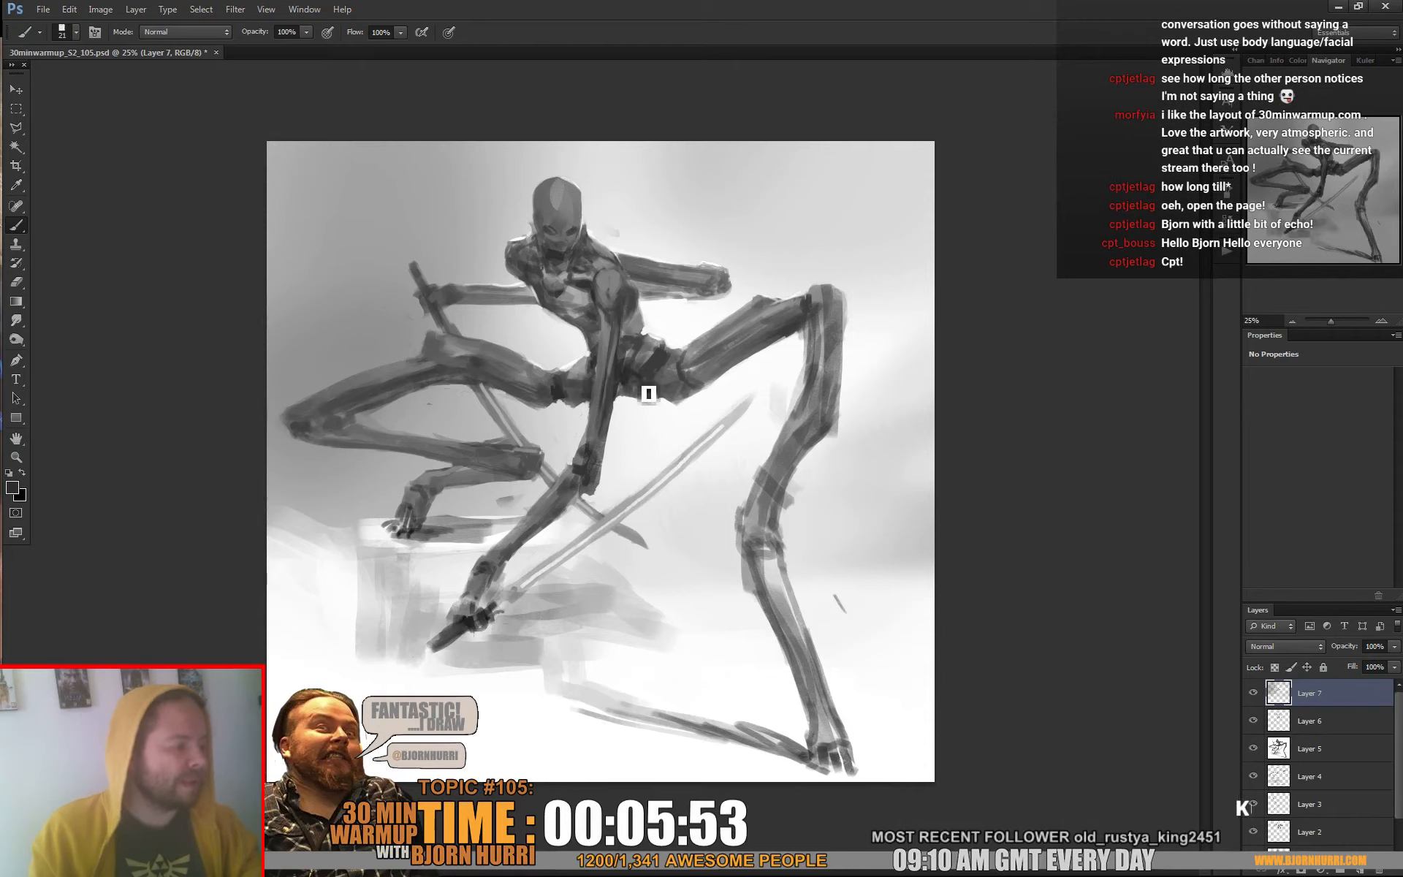
{"action": "left_click", "coordinate": [709, 395], "text": "alt"}
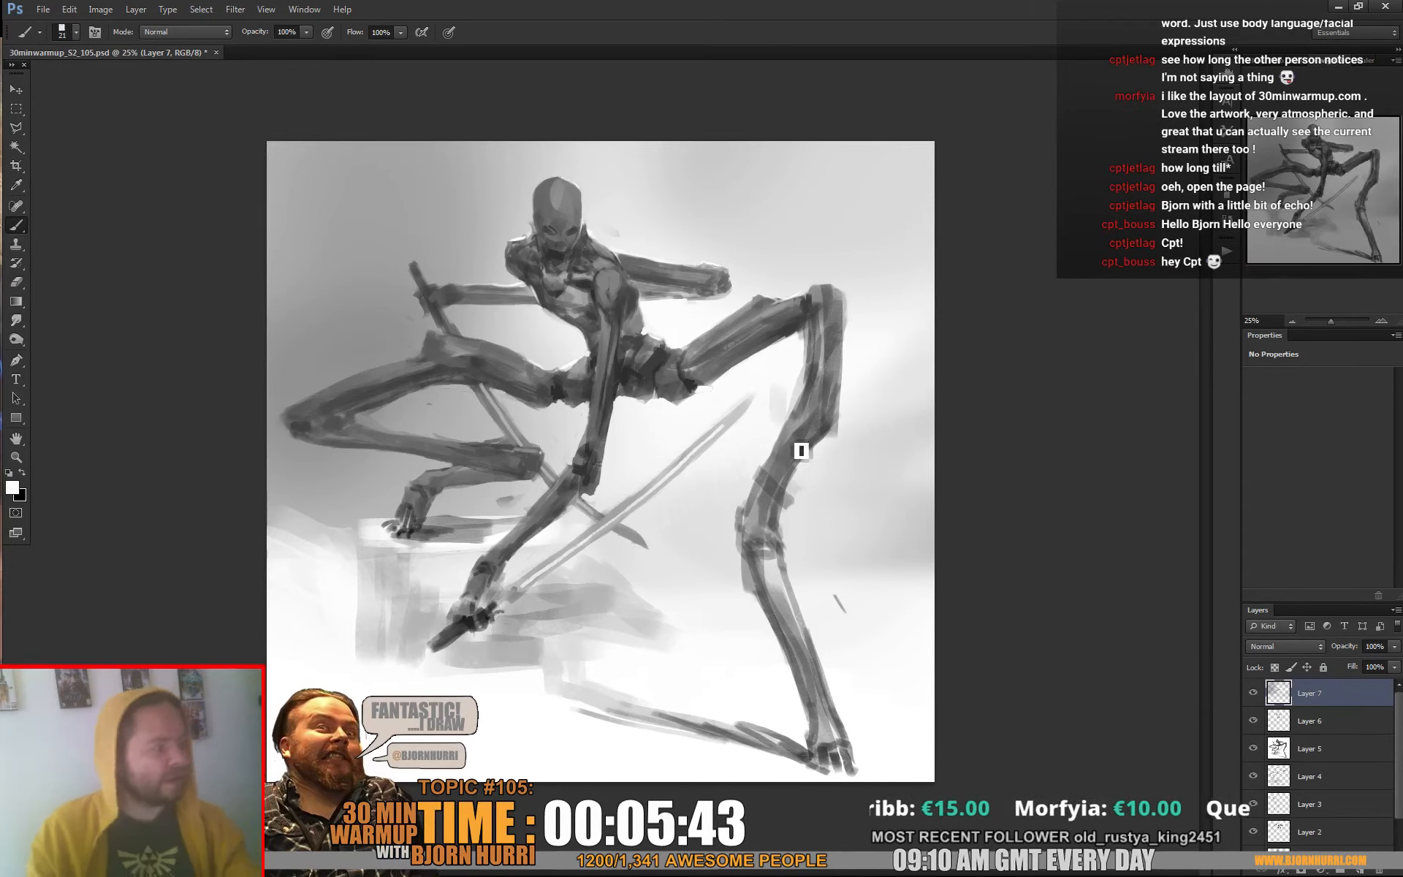
Darken the right-hand leg around the knee and down the shin to the foot with sampled greys and a 76 px square brush
{"action": "right_click", "coordinate": [821, 495]}
{"action": "left_click", "coordinate": [593, 467], "text": "alt"}
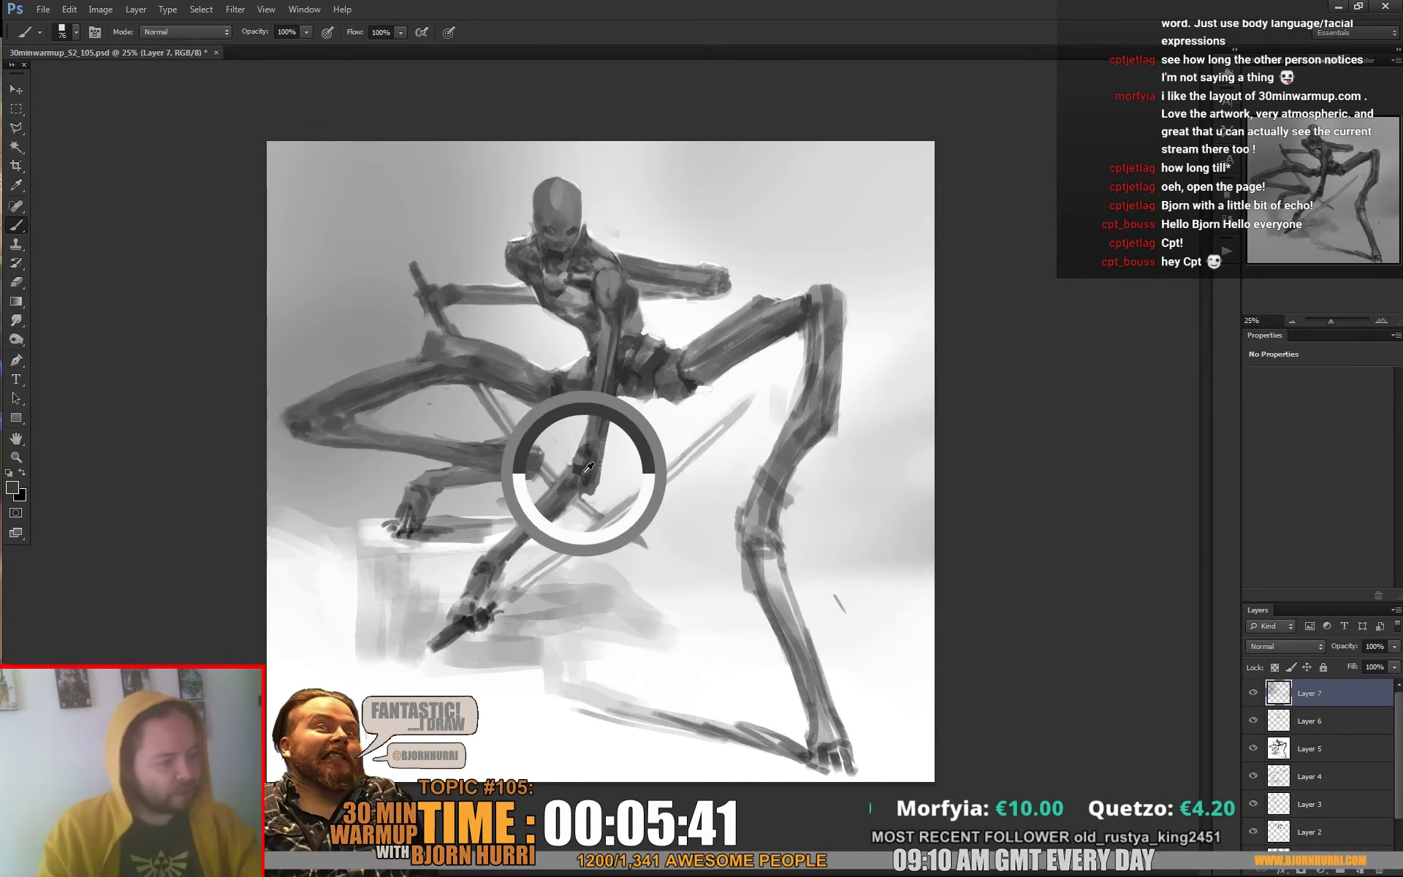
{"action": "mouse_move", "coordinate": [798, 455]}
{"action": "left_mouse_down"}
{"action": "mouse_move", "coordinate": [780, 471]}
{"action": "mouse_move", "coordinate": [789, 490]}
{"action": "mouse_move", "coordinate": [808, 439]}
{"action": "left_mouse_up"}
{"action": "left_click_drag", "start_coordinate": [789, 491], "coordinate": [777, 509]}
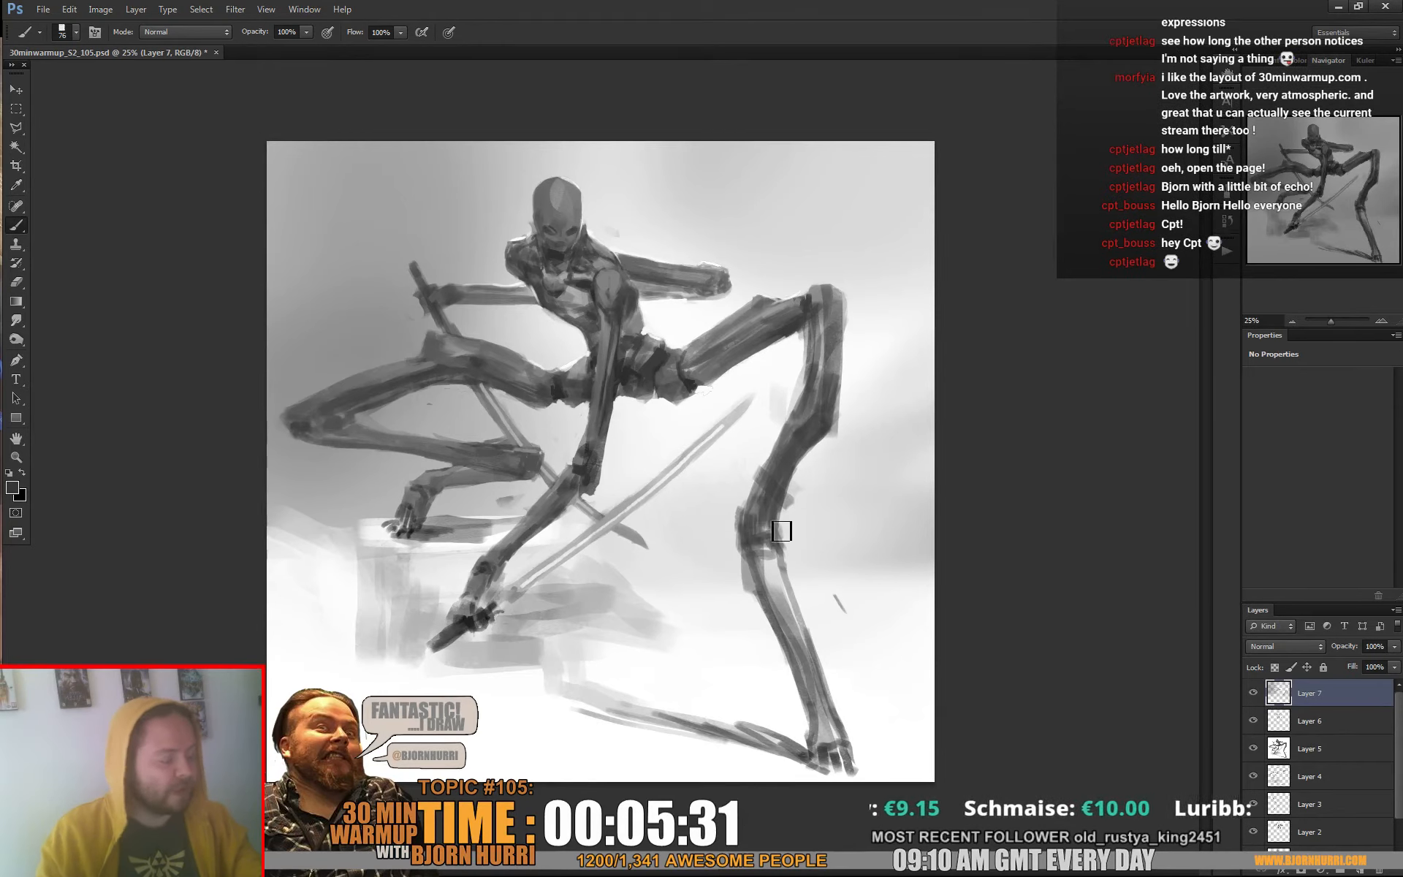
{"action": "left_click_drag", "start_coordinate": [797, 662], "coordinate": [825, 744]}
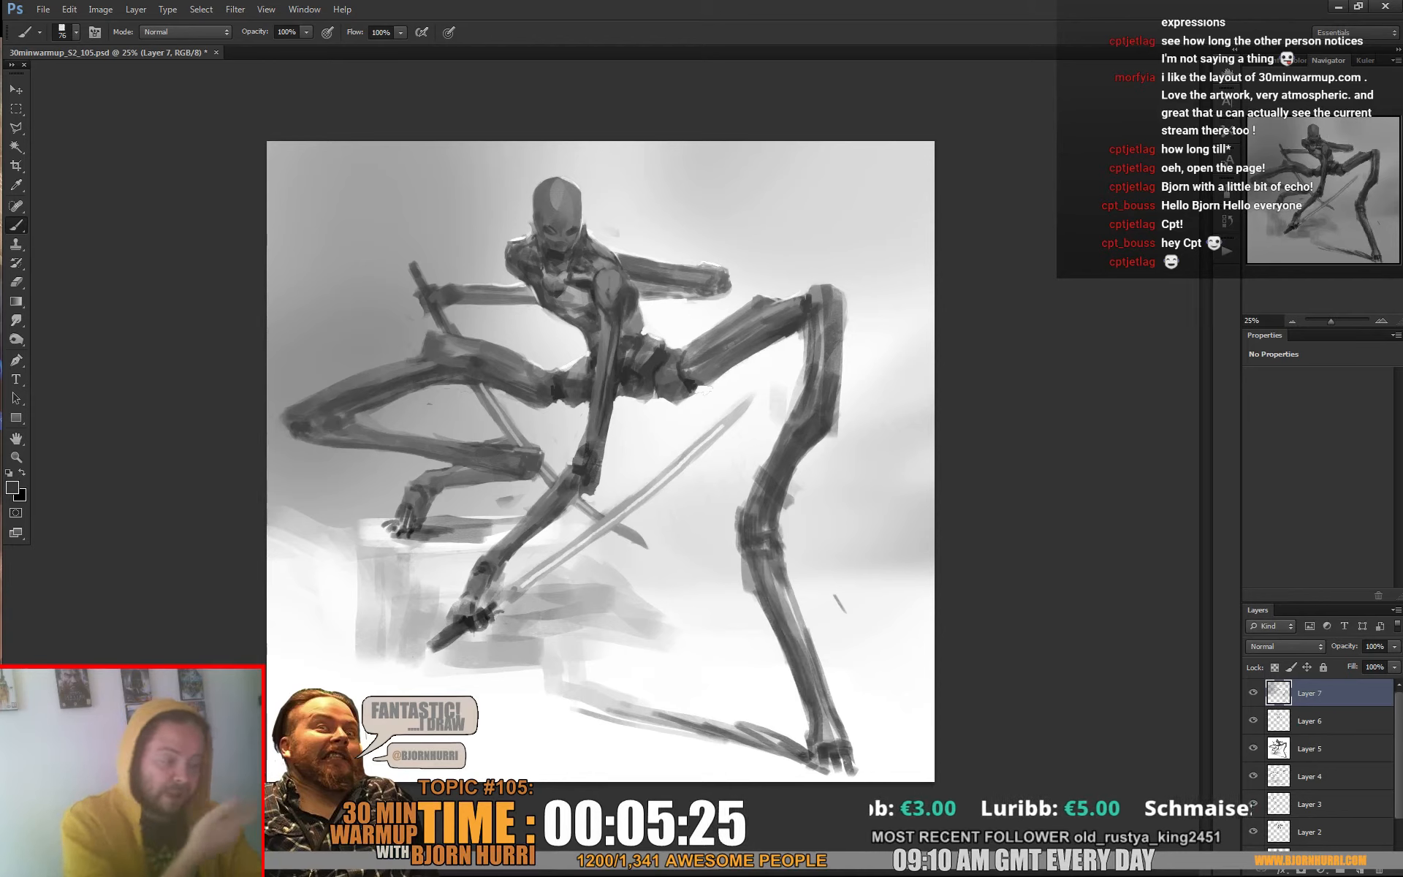
{"action": "left_click", "coordinate": [770, 407], "text": "alt"}
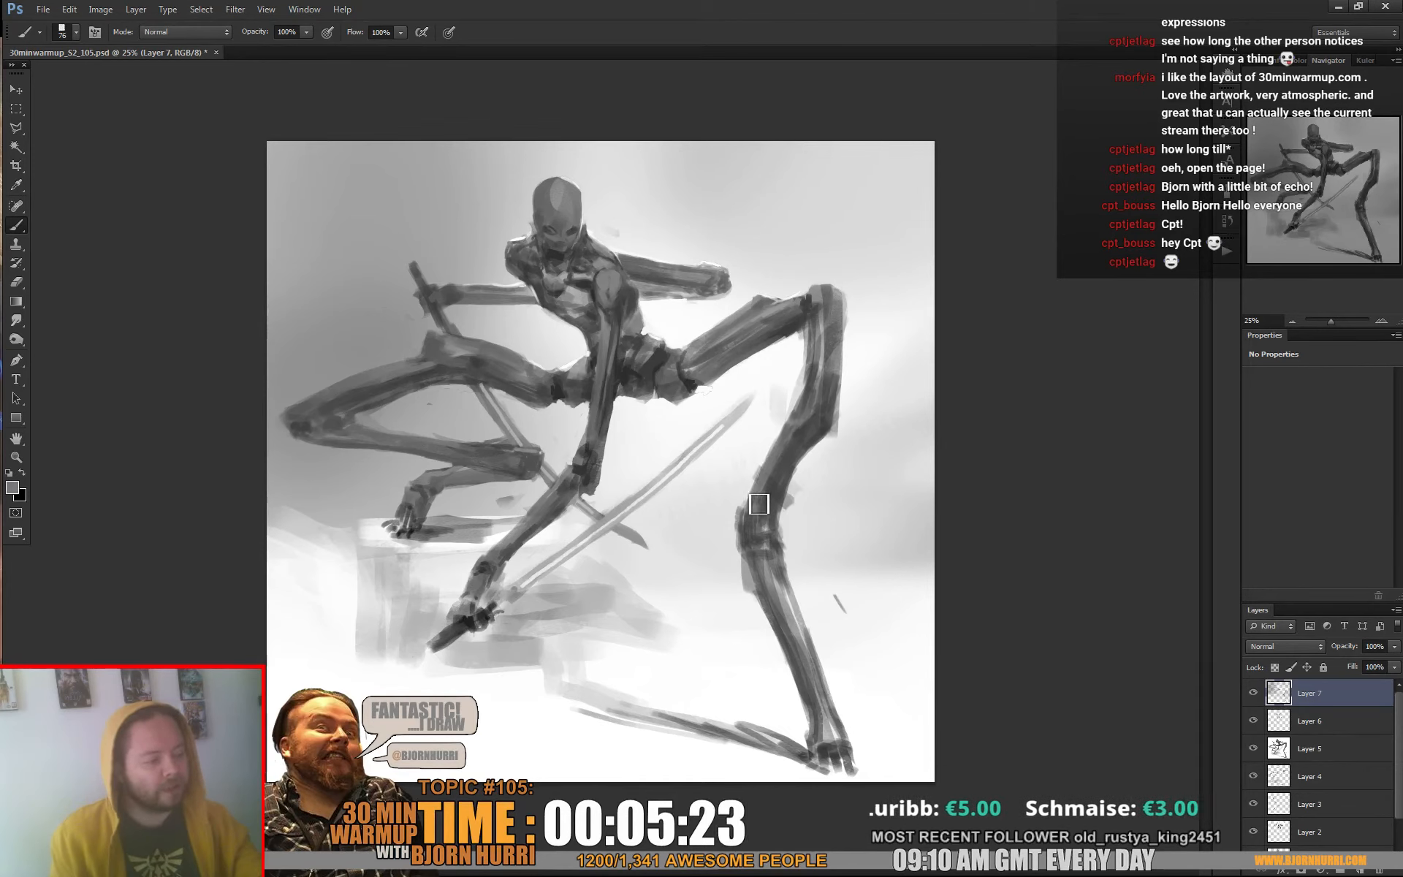
{"action": "left_click", "coordinate": [772, 476], "text": "alt"}
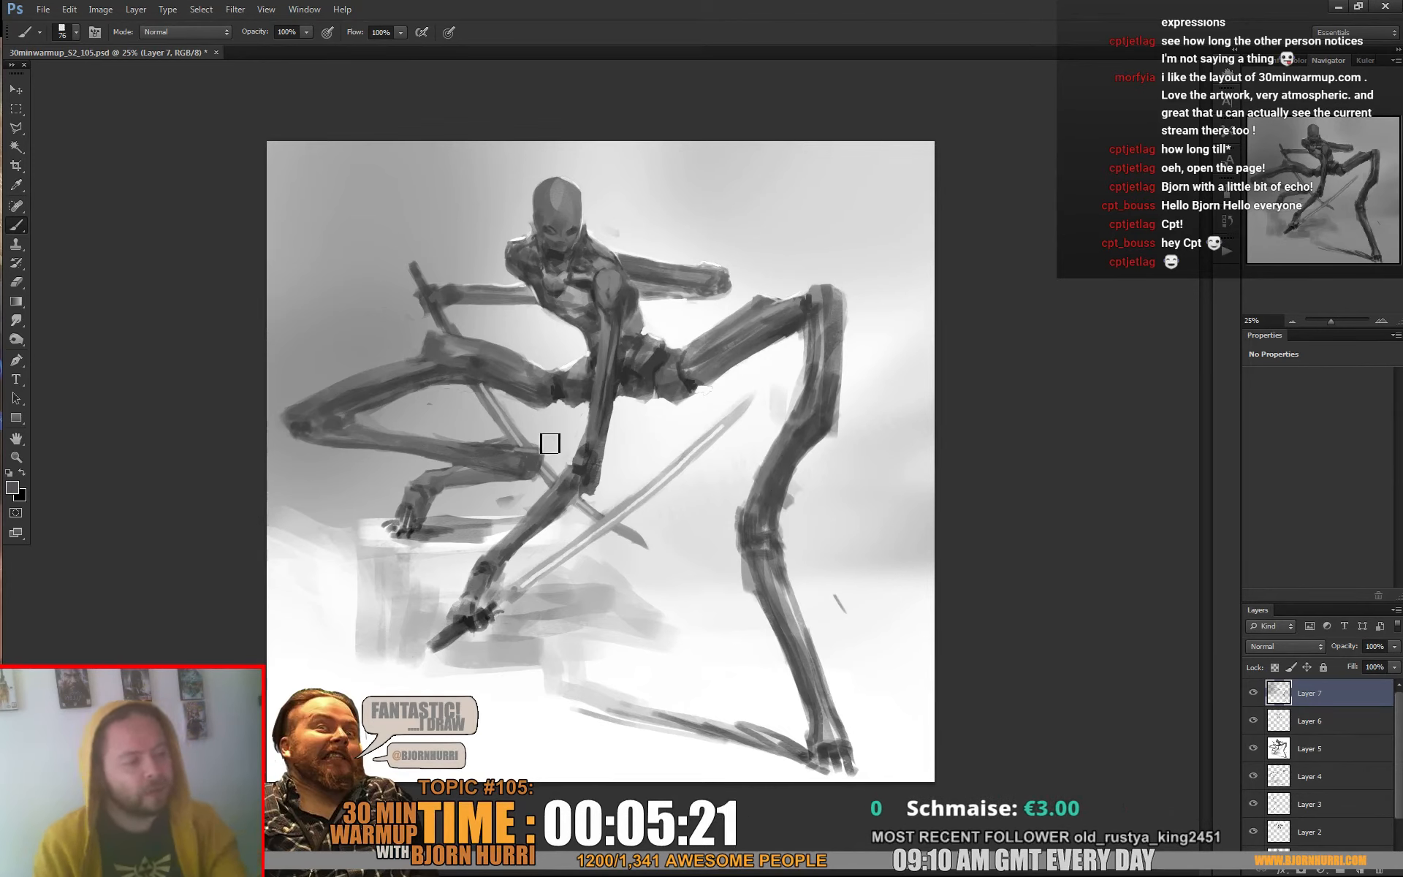
{"action": "left_click", "coordinate": [555, 391], "text": "alt"}
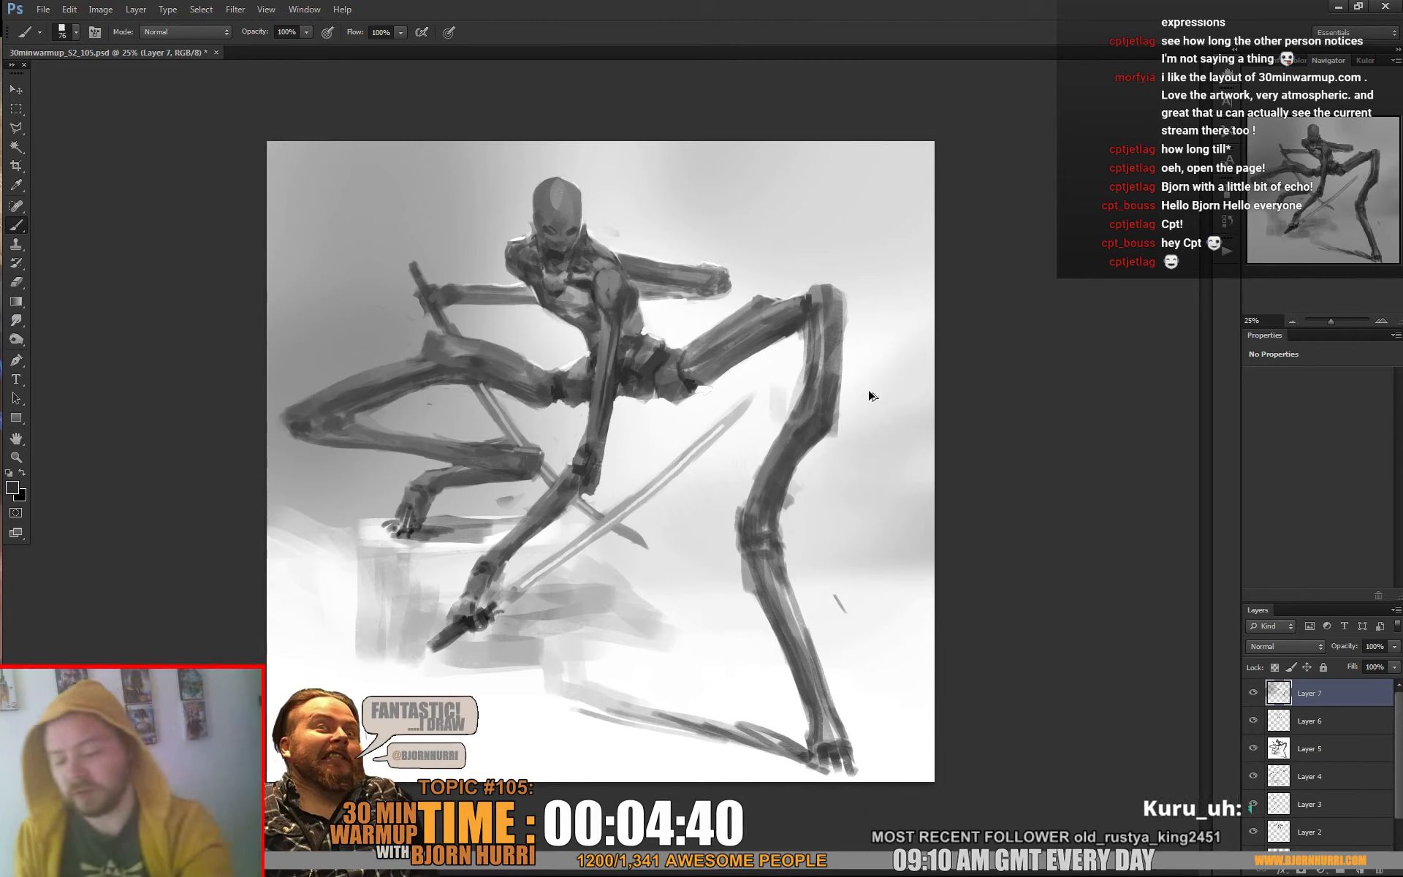
Add a new layer and paint dark grey streaks behind the left-hand knee with the 600 px textured brush
{"action": "key", "text": "ctrl+shift+alt+n"}
{"action": "right_click", "coordinate": [411, 374]}
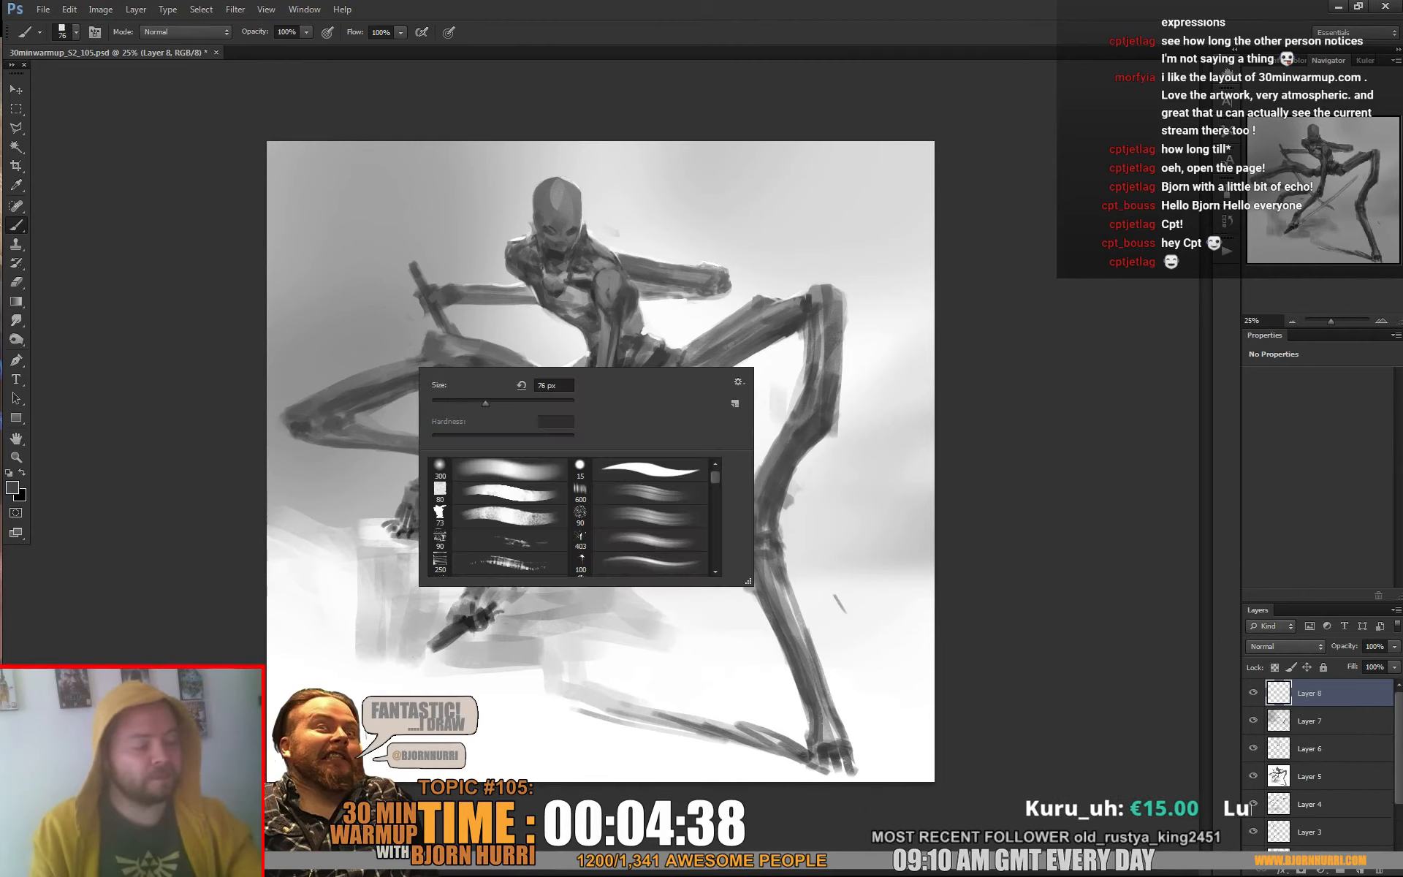
{"action": "left_click", "coordinate": [638, 493]}
{"action": "mouse_move", "coordinate": [301, 253]}
{"action": "left_mouse_down"}
{"action": "mouse_move", "coordinate": [336, 360]}
{"action": "mouse_move", "coordinate": [315, 310]}
{"action": "mouse_move", "coordinate": [312, 378]}
{"action": "left_mouse_up"}
Erase most of the dark background streaks above the left-hand knee with the square eraser tip at 195 px
{"action": "key", "text": "e"}
{"action": "right_click", "coordinate": [340, 249]}
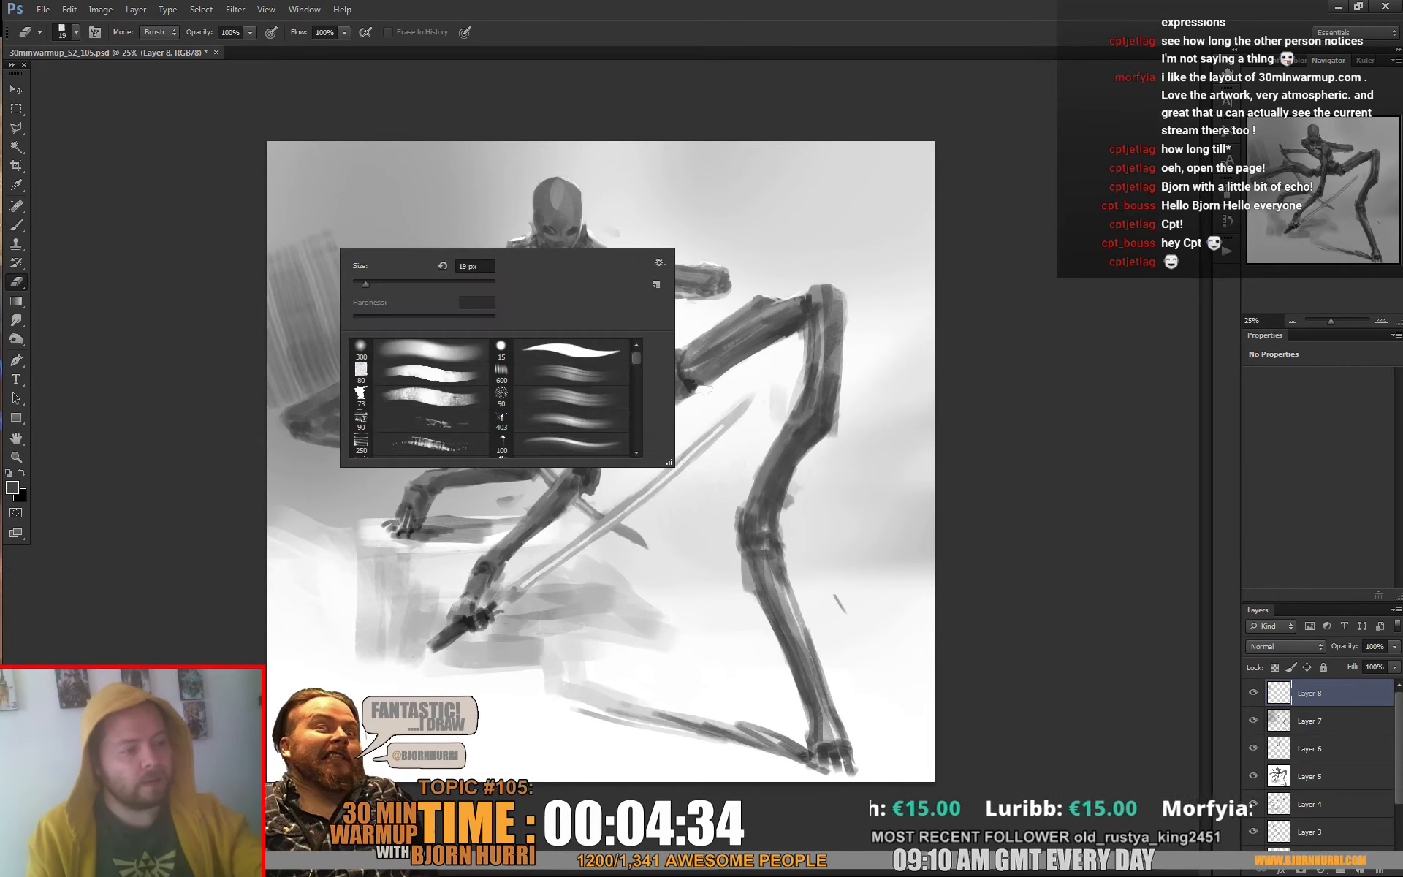
{"action": "left_click", "coordinate": [420, 374]}
{"action": "left_click", "coordinate": [393, 284]}
{"action": "mouse_move", "coordinate": [279, 209]}
{"action": "left_mouse_down"}
{"action": "mouse_move", "coordinate": [327, 318]}
{"action": "mouse_move", "coordinate": [360, 291]}
{"action": "mouse_move", "coordinate": [321, 343]}
{"action": "mouse_move", "coordinate": [355, 350]}
{"action": "mouse_move", "coordinate": [354, 332]}
{"action": "left_mouse_up"}
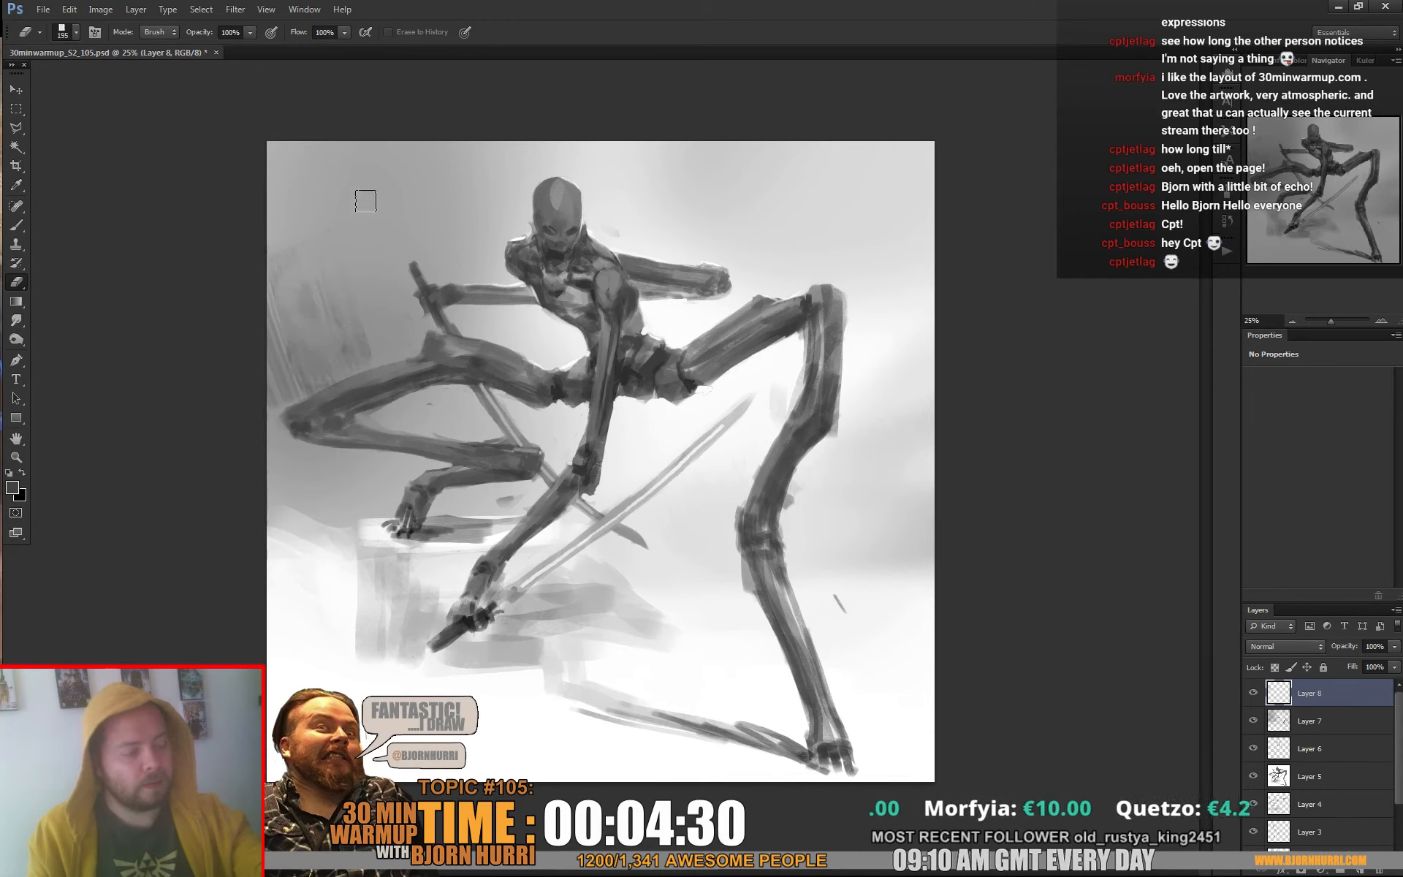
Brush textured grey streaks down the upper-left background and along the upper-right canvas edge with the 600 px textured brush
{"action": "key", "text": "b"}
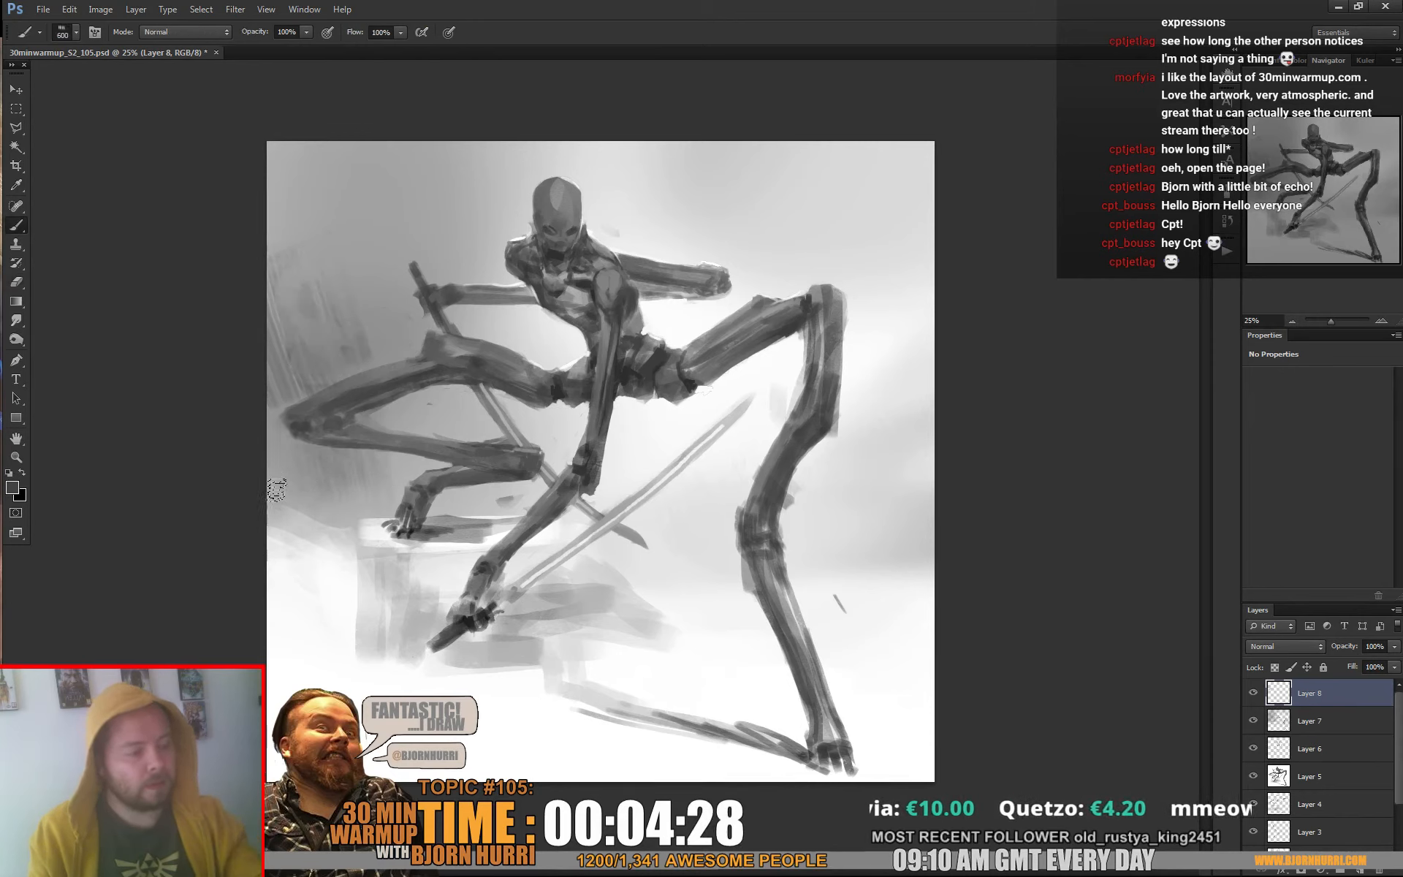
{"action": "left_click_drag", "start_coordinate": [424, 64], "coordinate": [333, 241]}
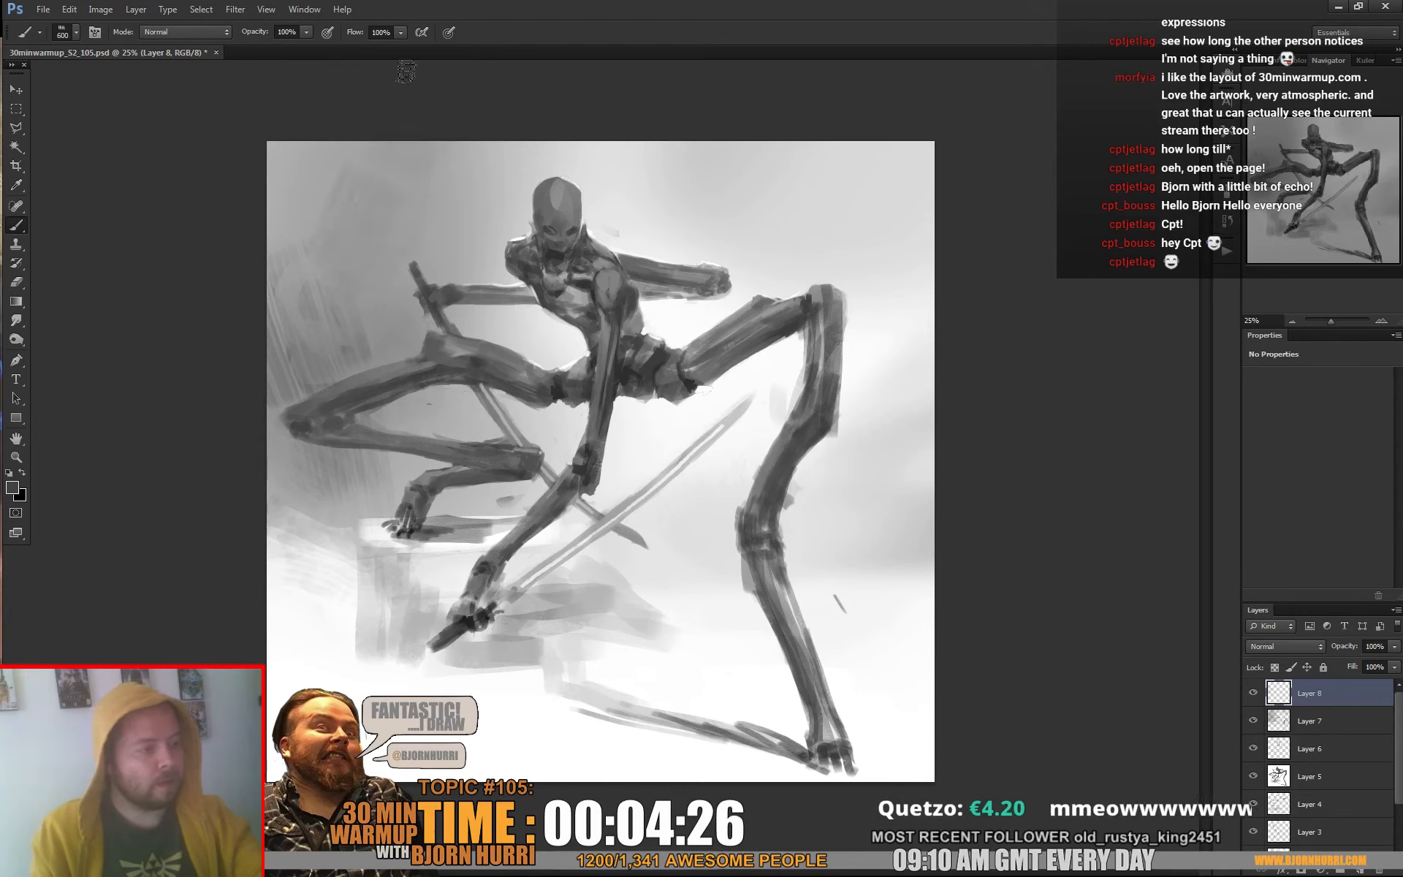
{"action": "left_click_drag", "start_coordinate": [363, 156], "coordinate": [276, 228]}
{"action": "left_click_drag", "start_coordinate": [305, 111], "coordinate": [277, 237]}
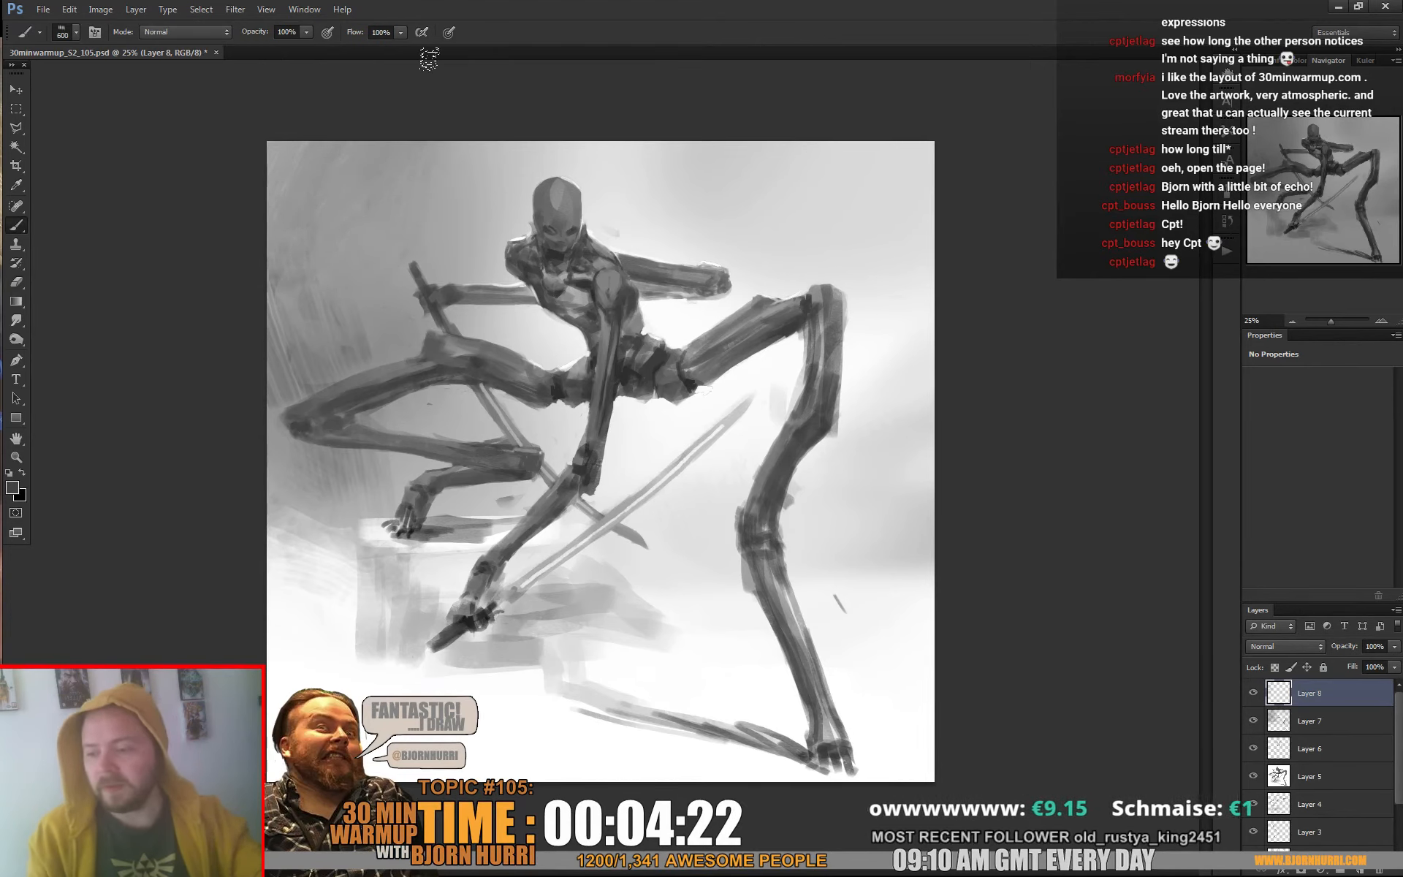
{"action": "left_click_drag", "start_coordinate": [910, 190], "coordinate": [925, 365]}
{"action": "left_click_drag", "start_coordinate": [889, 178], "coordinate": [908, 276]}
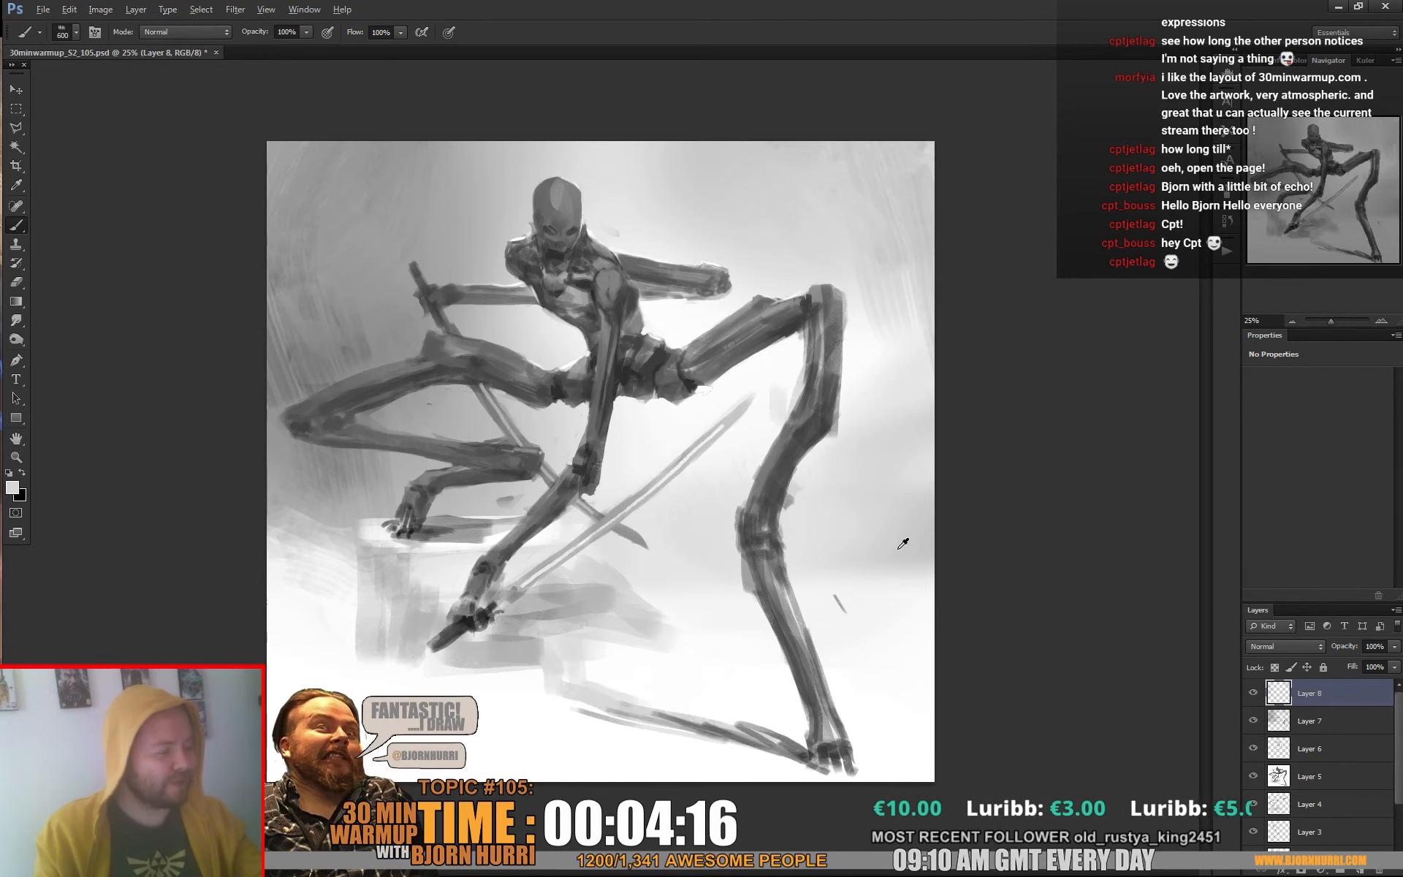
Paint light textured strokes behind the right-hand shin and across the lower-left ground with the 600 px textured brush
{"action": "left_click", "coordinate": [880, 620], "text": "alt"}
{"action": "mouse_move", "coordinate": [853, 577]}
{"action": "left_mouse_down"}
{"action": "mouse_move", "coordinate": [985, 584]}
{"action": "mouse_move", "coordinate": [849, 592]}
{"action": "mouse_move", "coordinate": [928, 582]}
{"action": "mouse_move", "coordinate": [856, 575]}
{"action": "left_mouse_up"}
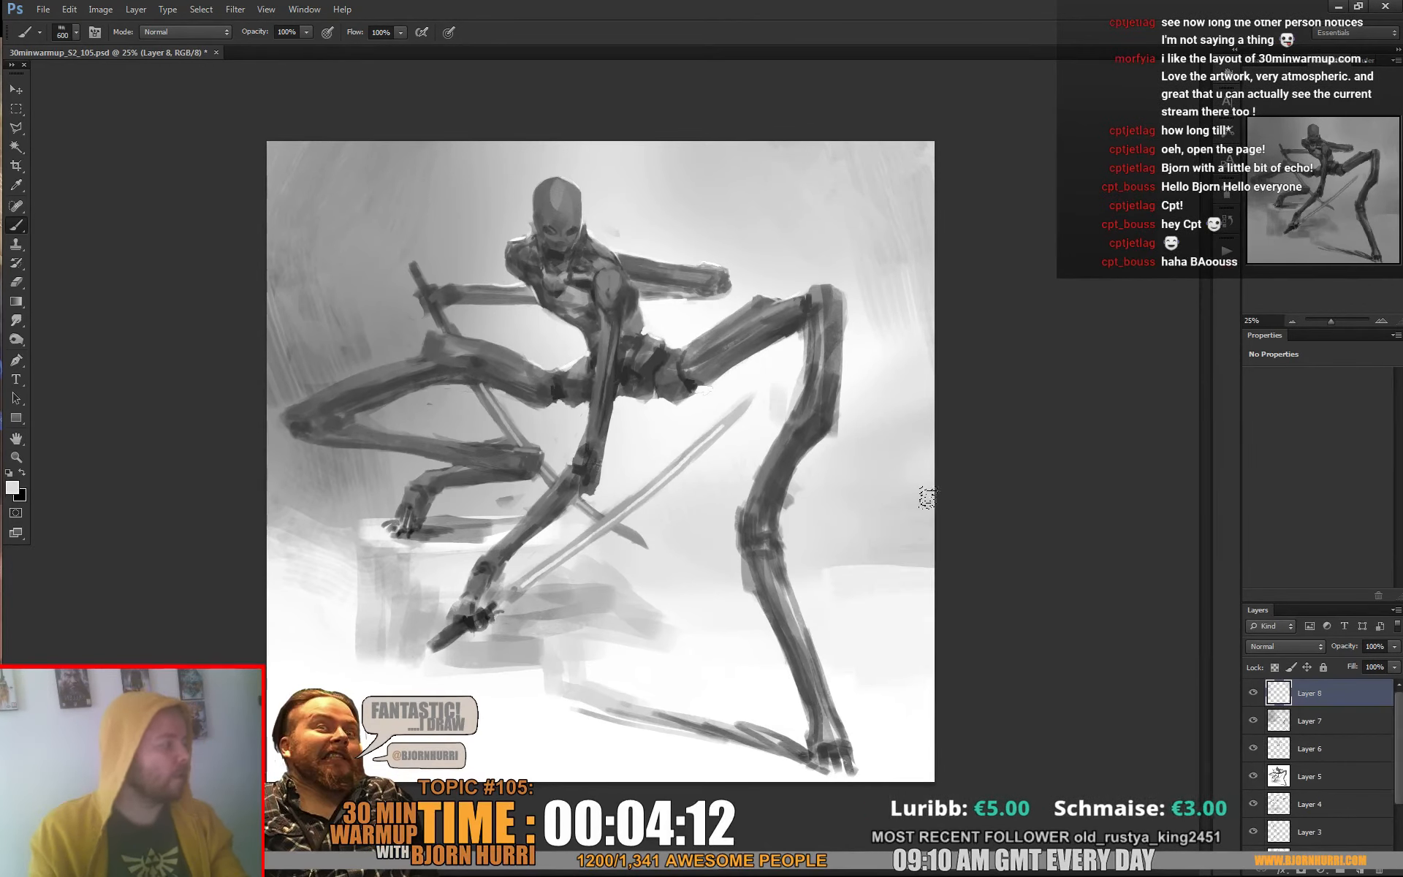
{"action": "mouse_move", "coordinate": [474, 603]}
{"action": "left_mouse_down"}
{"action": "mouse_move", "coordinate": [401, 617]}
{"action": "mouse_move", "coordinate": [329, 479]}
{"action": "left_mouse_up"}
{"action": "mouse_move", "coordinate": [531, 795]}
{"action": "left_mouse_down"}
{"action": "mouse_move", "coordinate": [241, 694]}
{"action": "mouse_move", "coordinate": [207, 545]}
{"action": "mouse_move", "coordinate": [651, 787]}
{"action": "left_mouse_up"}
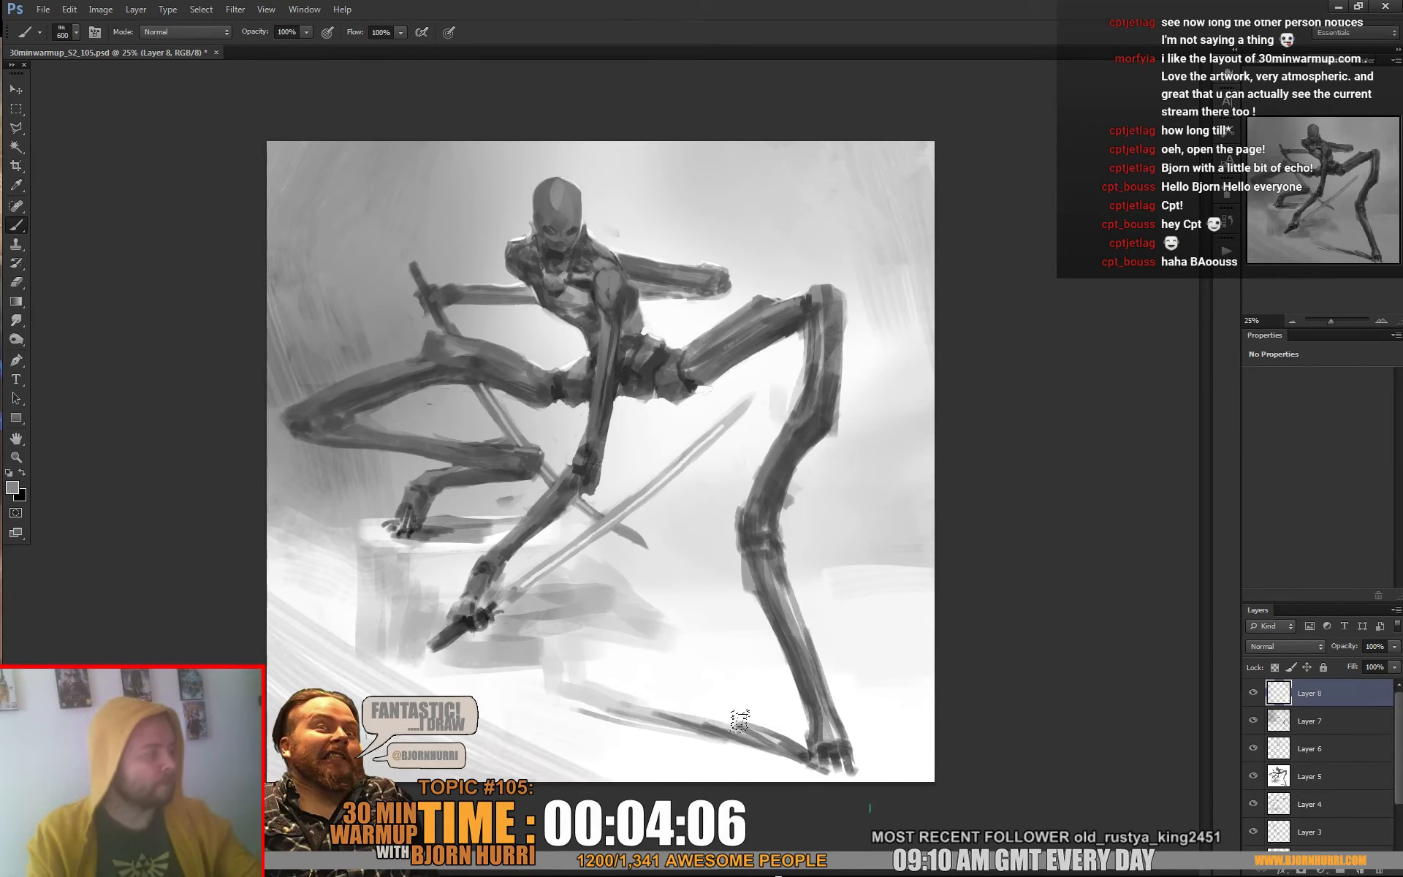
Work sampled grey strokes into the background around the figure with the textured brush at 104 px and 189 px
{"action": "key", "text": "alt"}
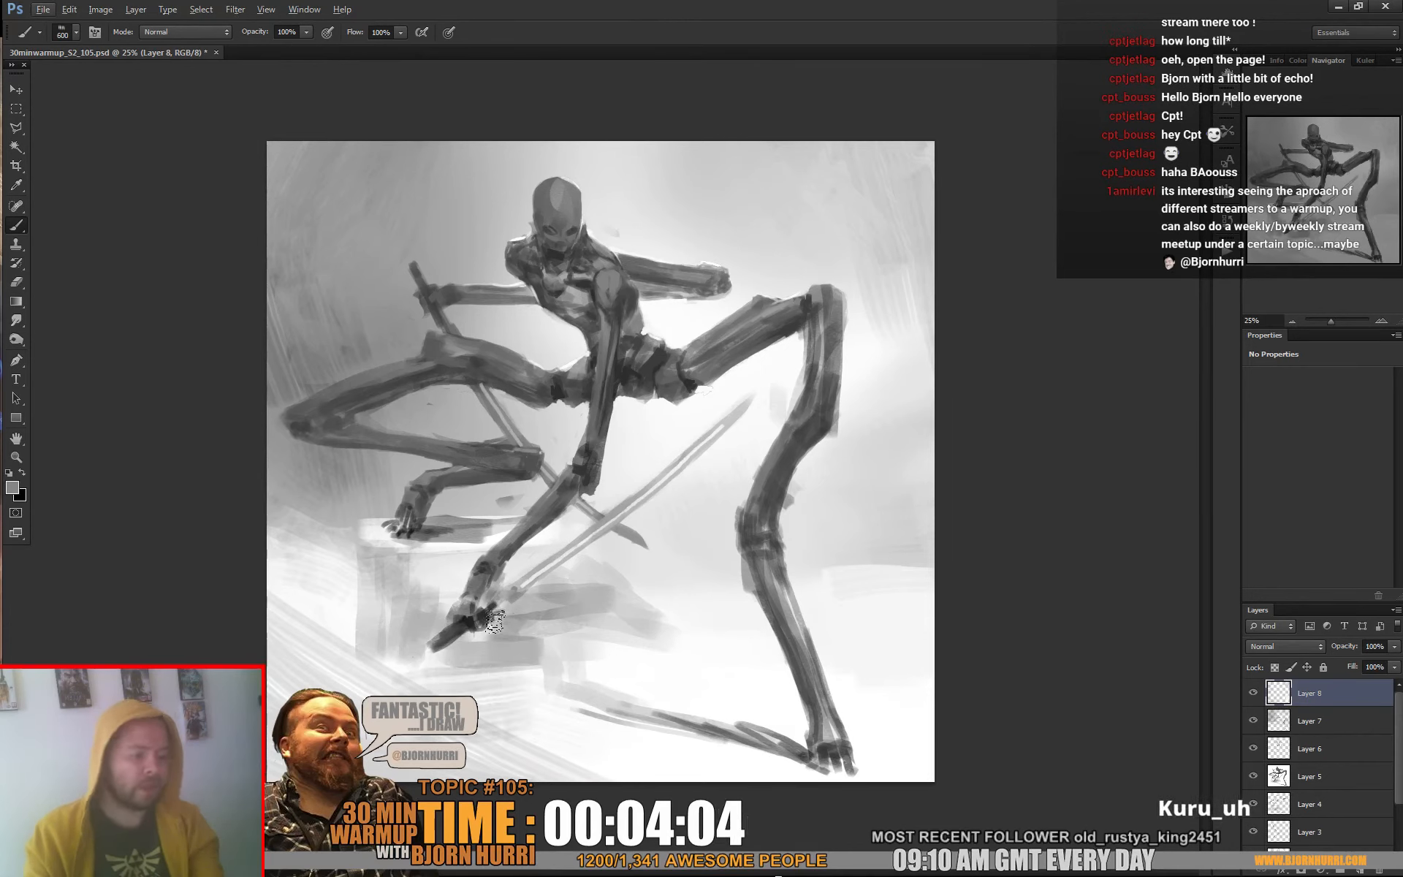
{"action": "right_click", "coordinate": [521, 634]}
{"action": "double_click", "coordinate": [760, 752]}
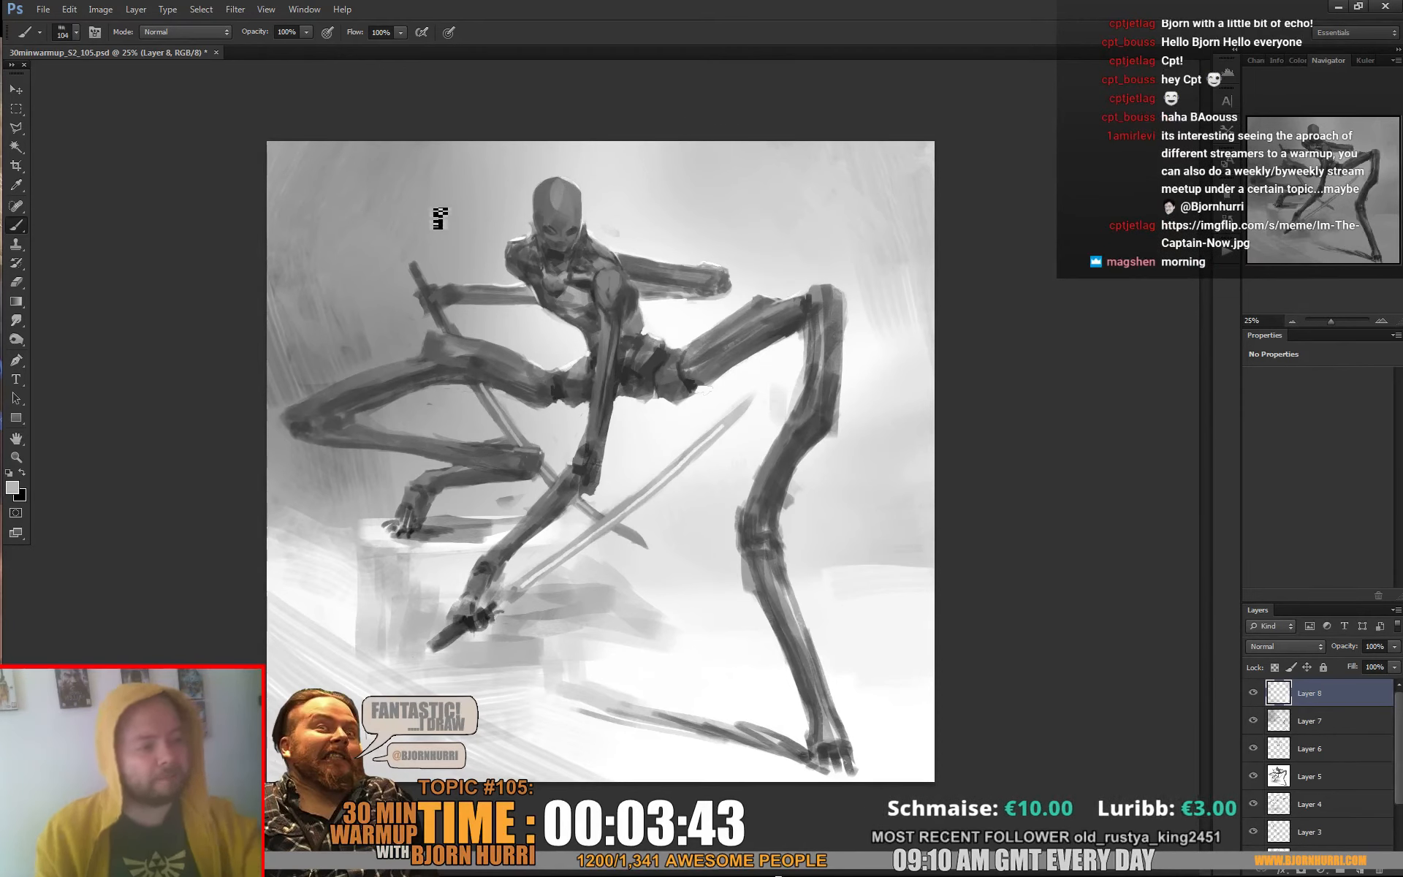
{"action": "right_click", "coordinate": [471, 194]}
{"action": "left_click_drag", "start_coordinate": [554, 229], "coordinate": [568, 229]}
{"action": "left_click", "coordinate": [312, 299], "text": "alt"}
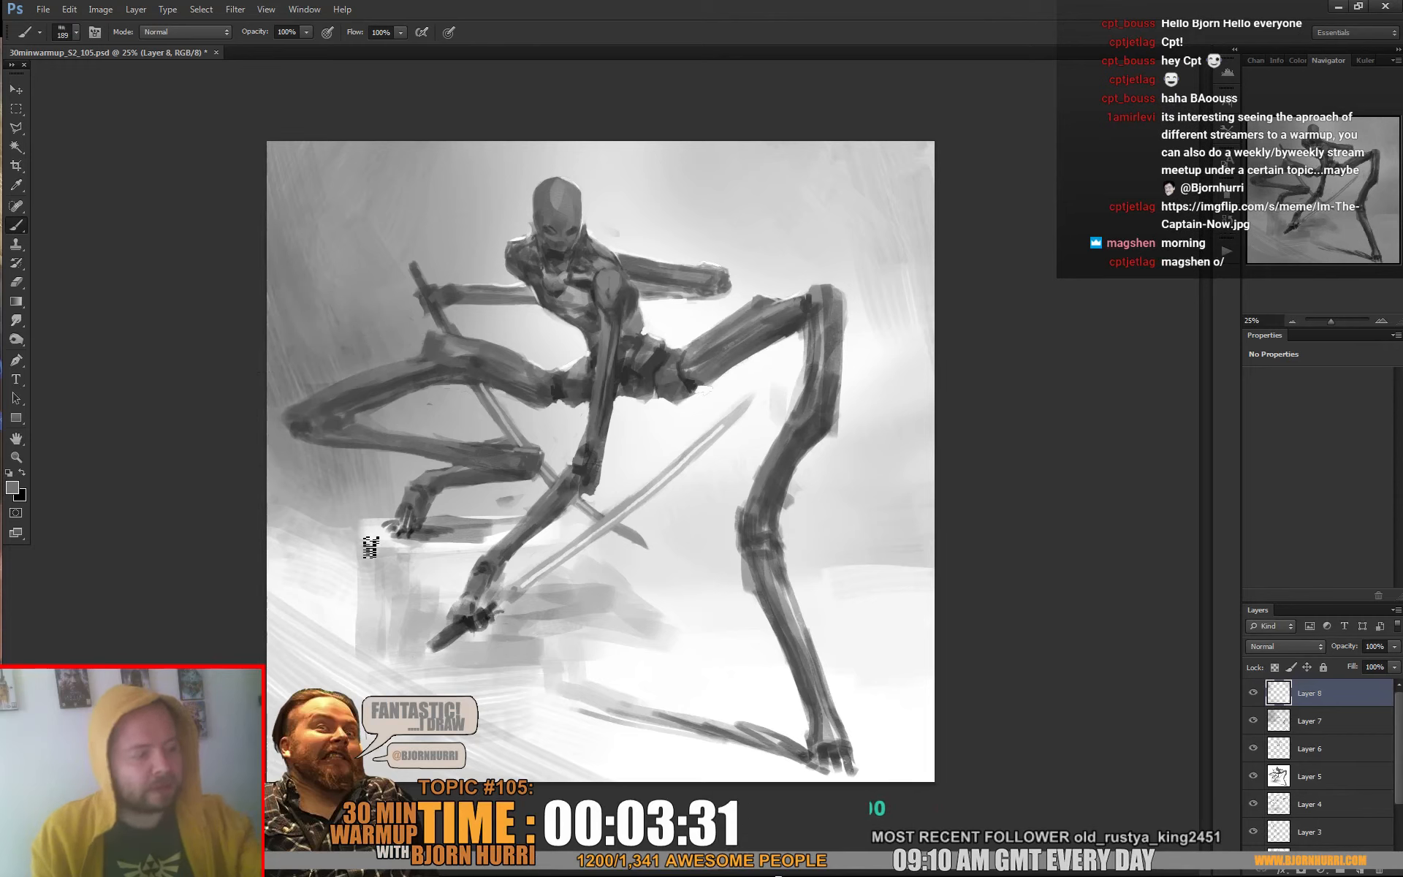
{"action": "left_click", "coordinate": [918, 428], "text": "alt"}
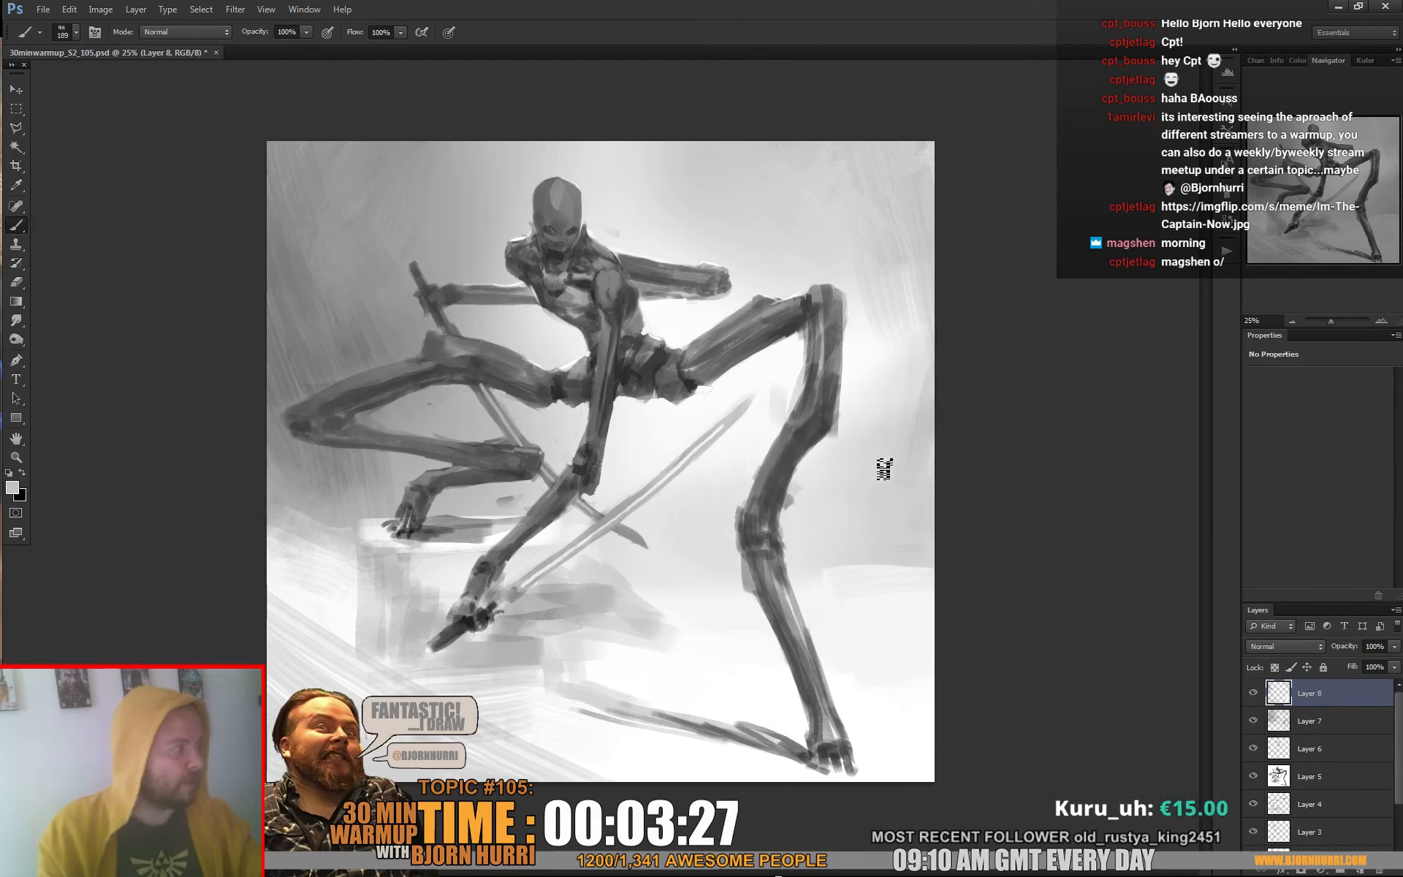
Paint white rim highlights along the upper edge of the left-hand thigh with the square brush reduced to 15 px
{"action": "right_click", "coordinate": [748, 465]}
{"action": "left_click", "coordinate": [818, 589]}
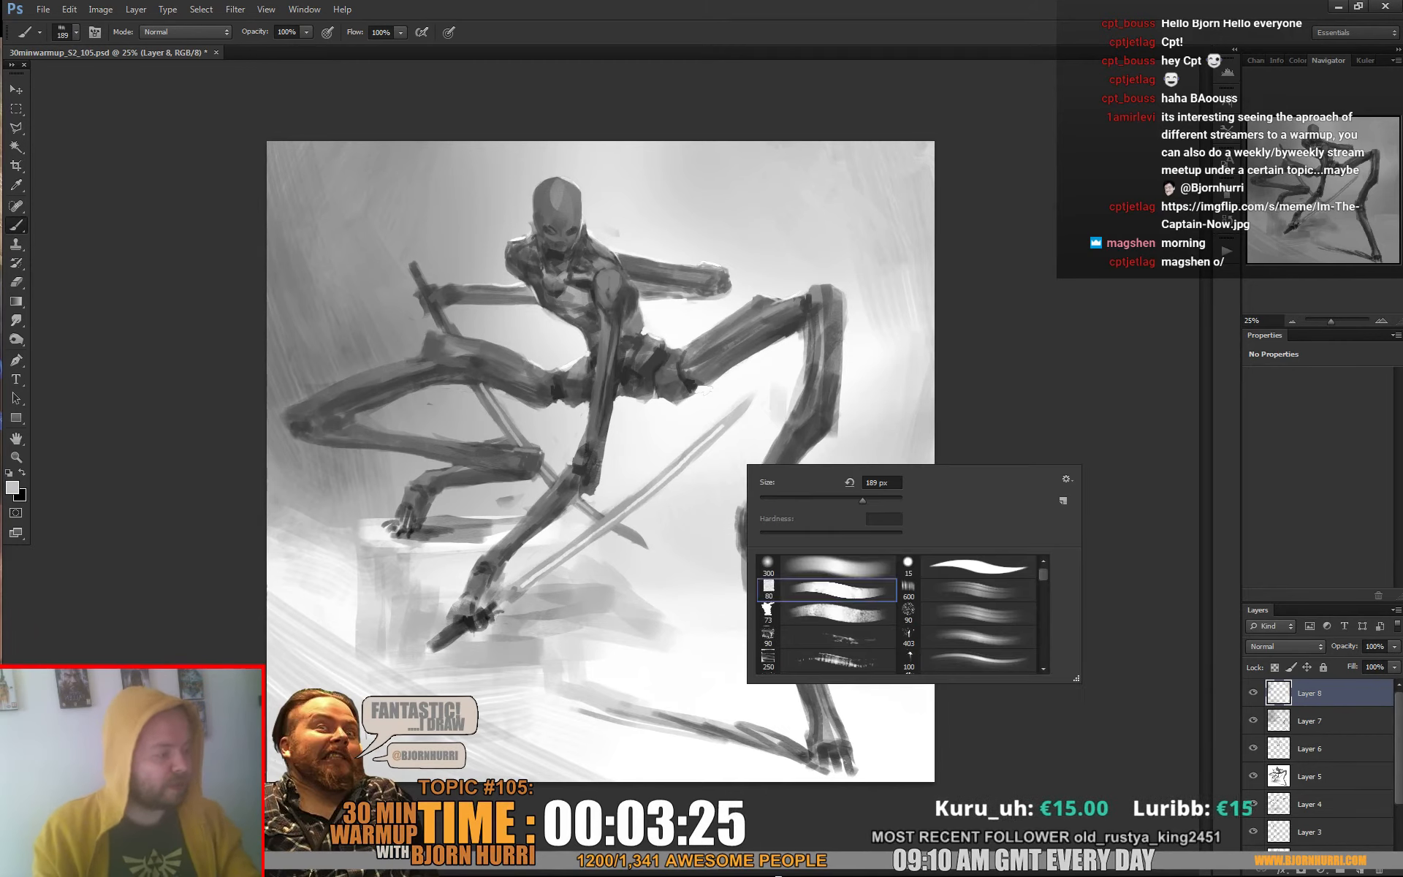
{"action": "key", "text": "Return"}
{"action": "key", "text": "d"}
{"action": "key", "text": "x"}
{"action": "right_click", "coordinate": [703, 460]}
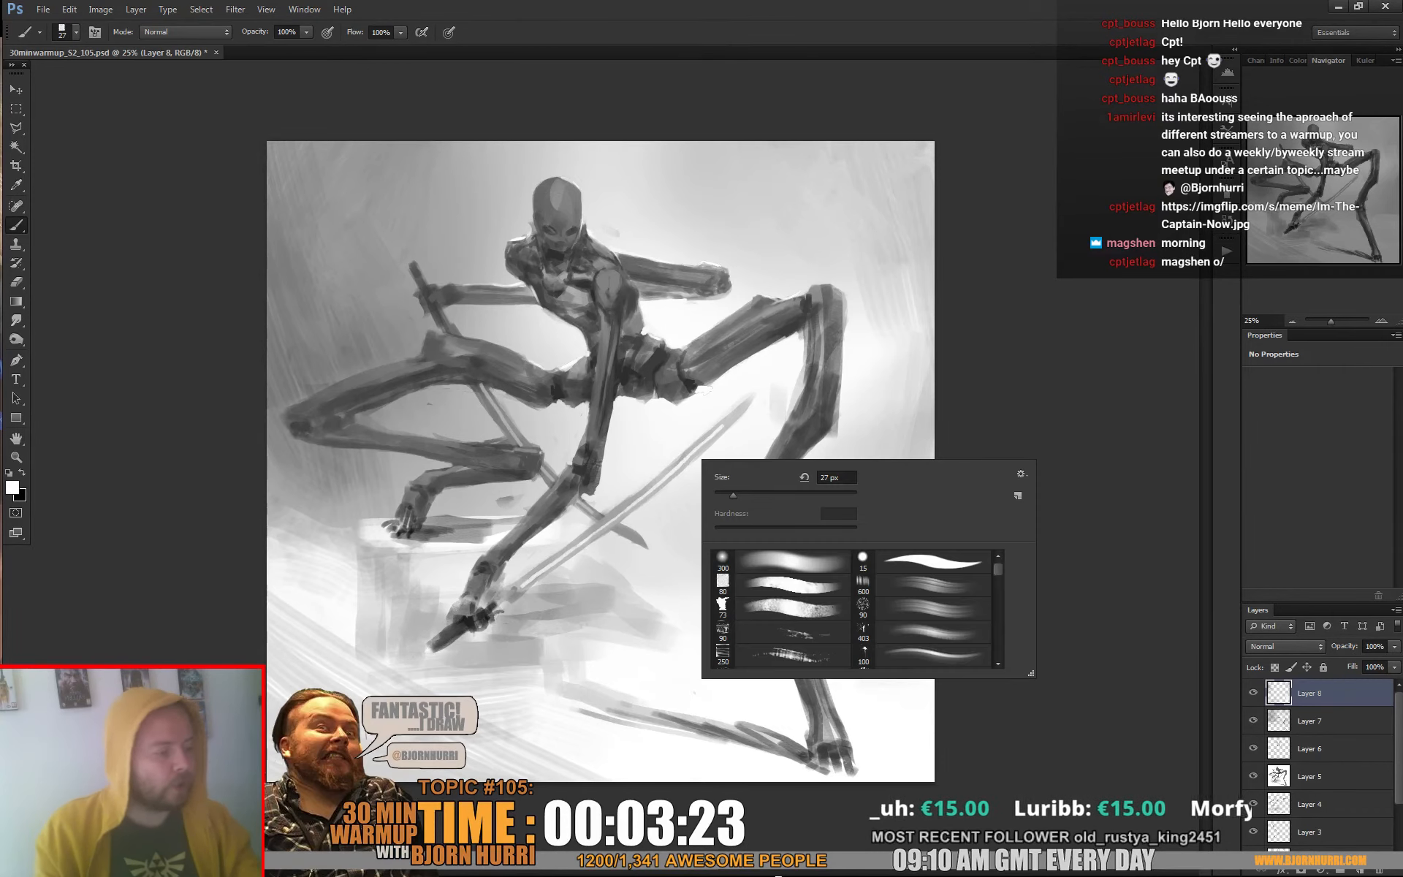
{"action": "left_click", "coordinate": [725, 495]}
{"action": "key", "text": "Return"}
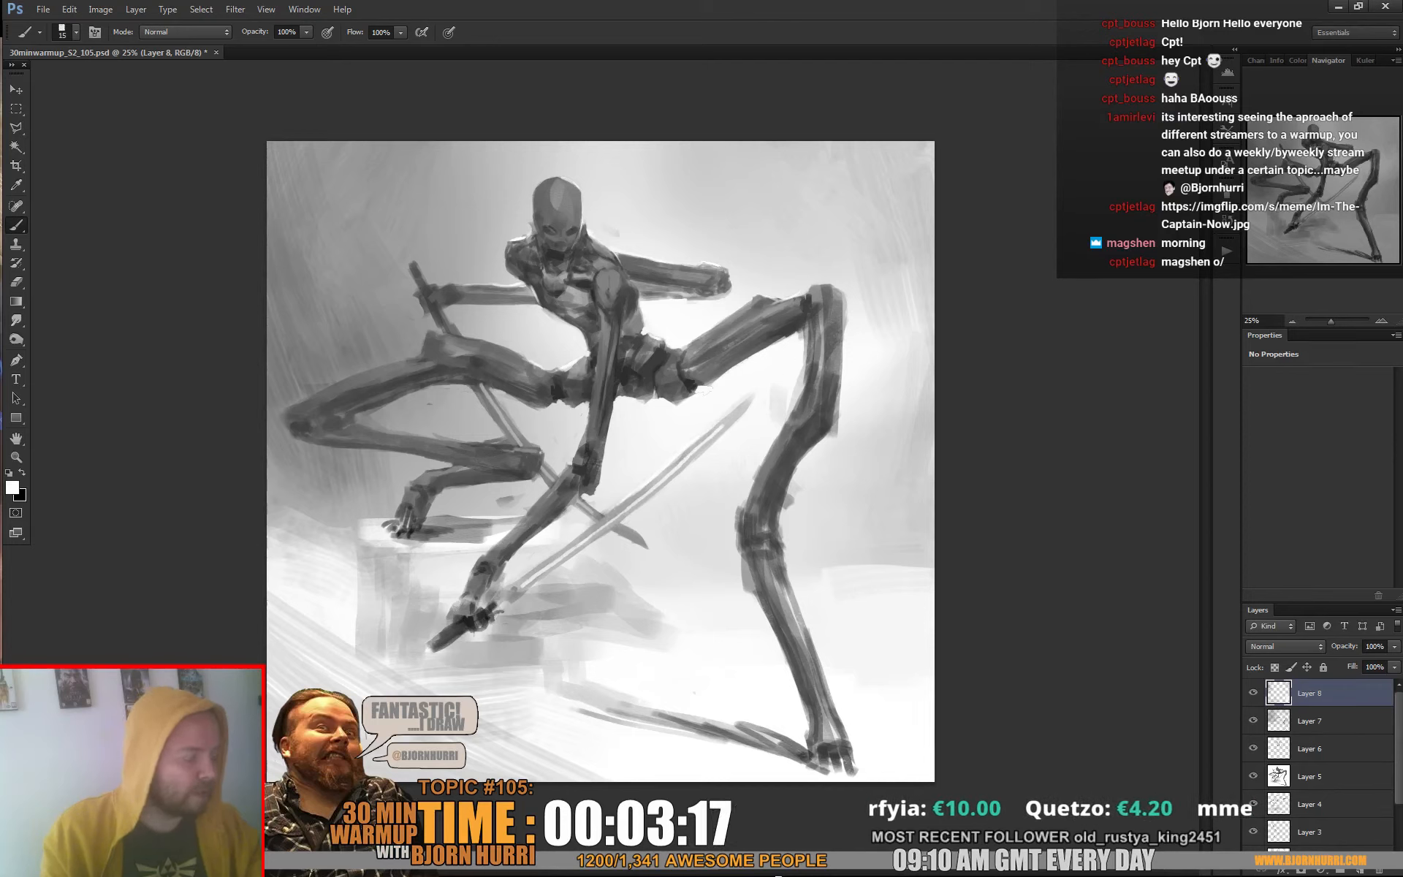
{"action": "left_click", "coordinate": [672, 467], "text": "alt"}
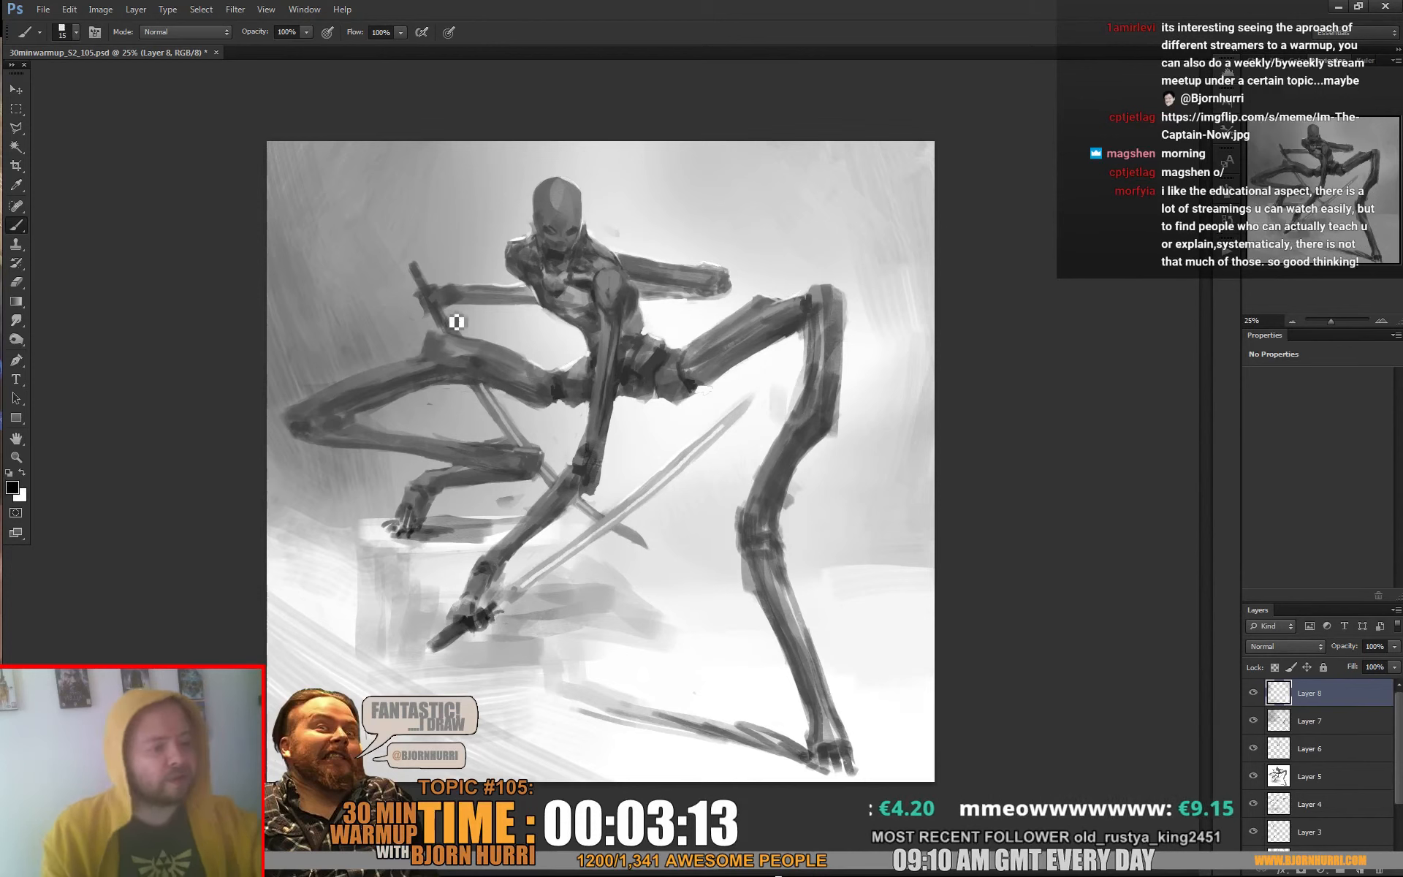
{"action": "left_click", "coordinate": [442, 301], "text": "alt"}
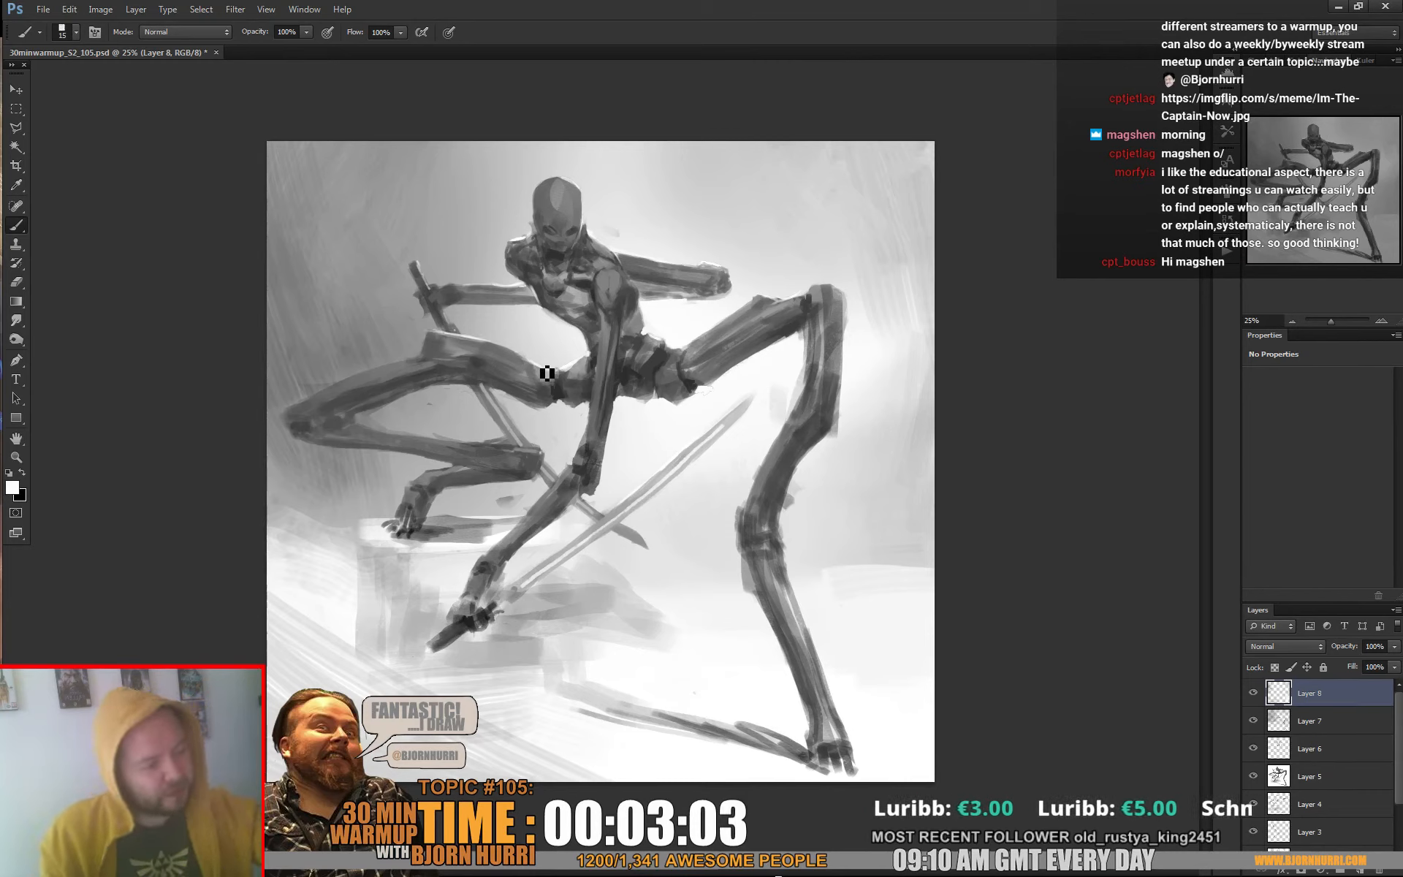
Deepen the shading where the right-hand thigh meets the hip with sampled dark grey and the square brush at 32 px
{"action": "right_click", "coordinate": [530, 353]}
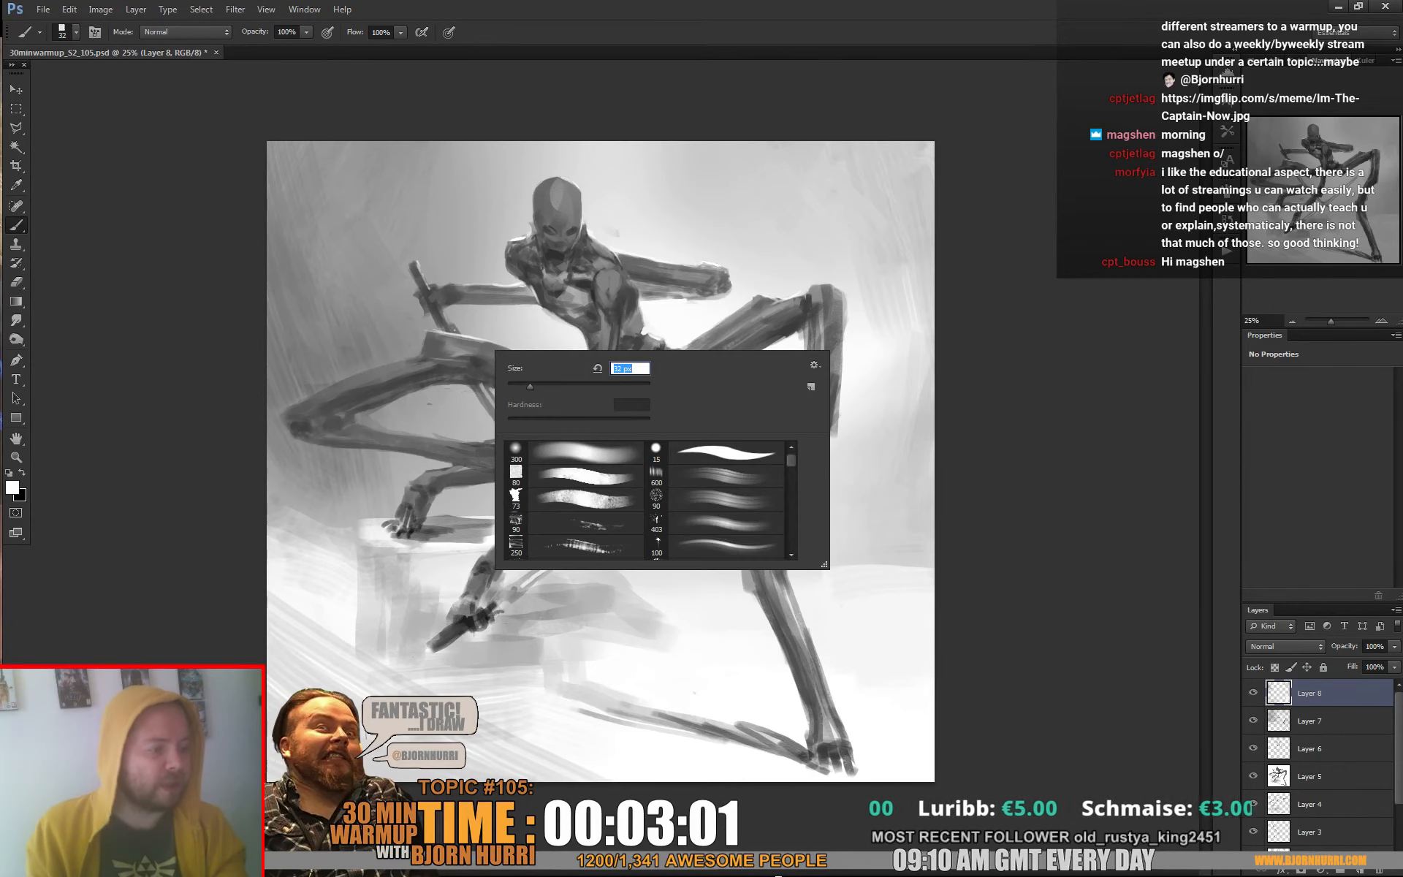
{"action": "key", "text": "Return"}
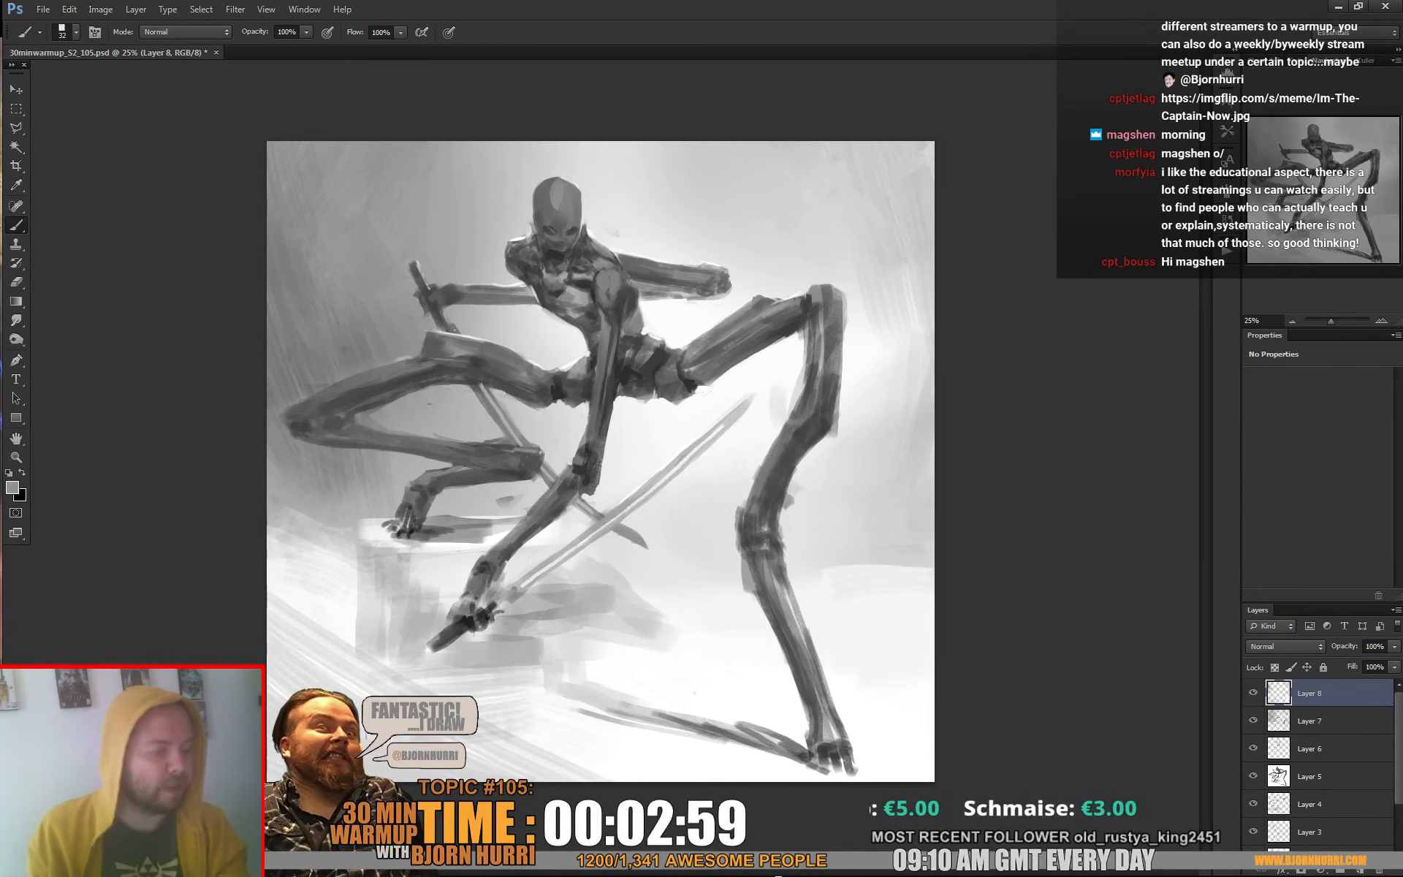
{"action": "key", "text": "x"}
{"action": "key", "text": "x"}
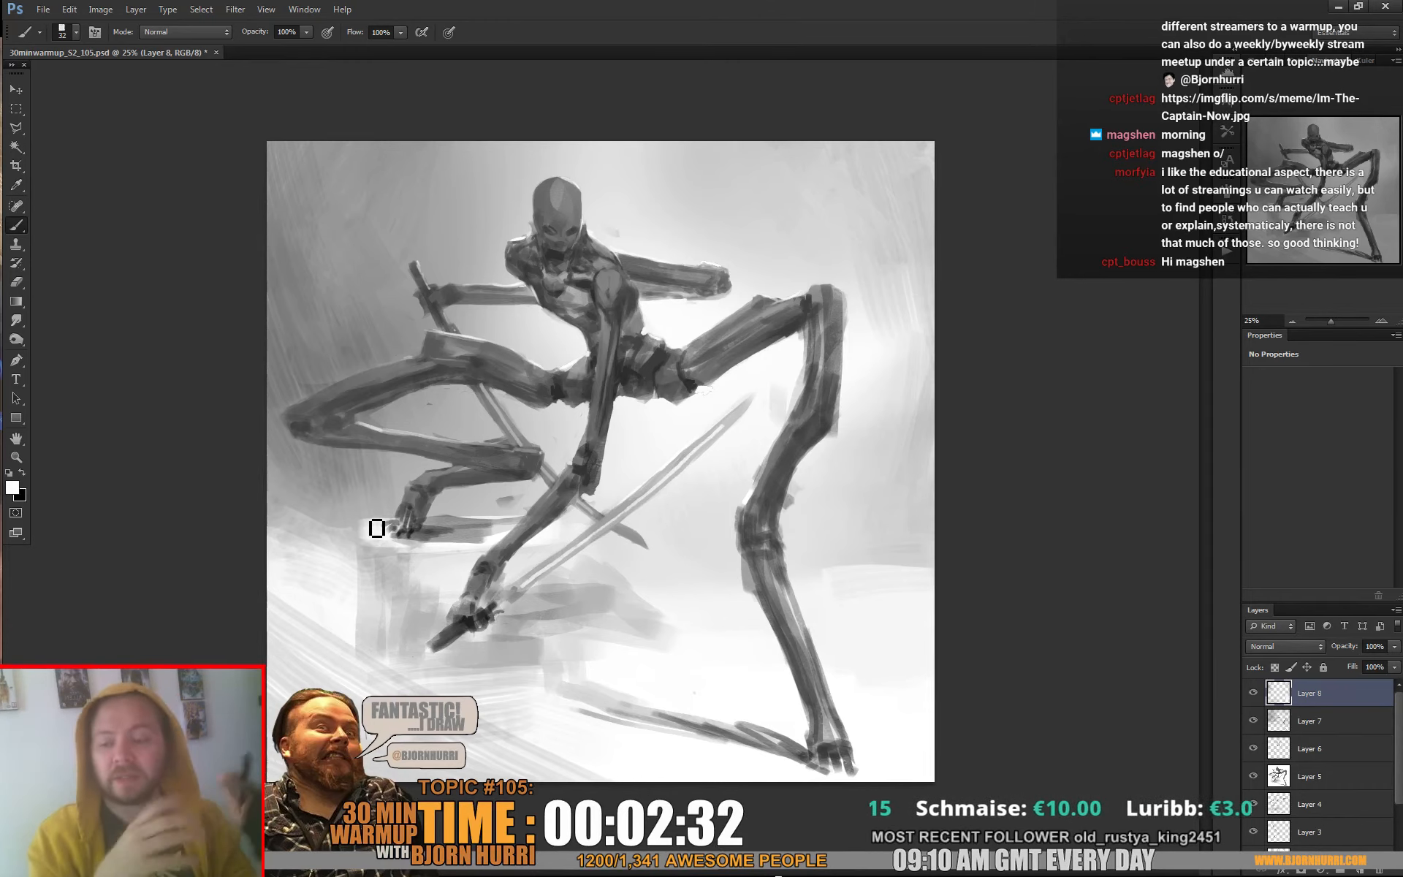
{"action": "left_click", "coordinate": [691, 381], "text": "alt"}
{"action": "left_click", "coordinate": [693, 388], "text": "alt"}
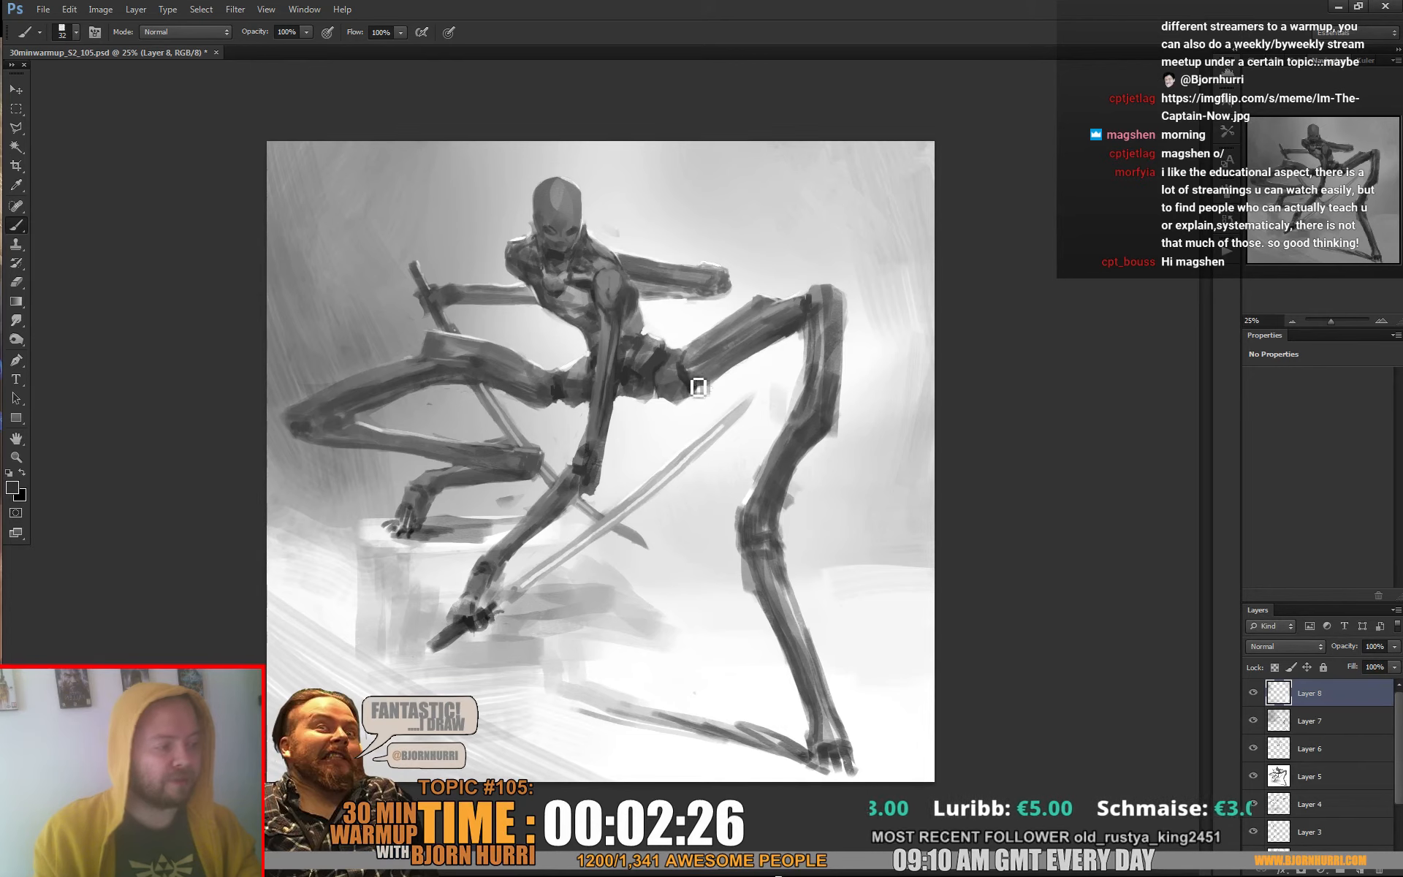
{"action": "left_click", "coordinate": [689, 377], "text": "alt"}
{"action": "left_click_drag", "start_coordinate": [694, 375], "coordinate": [701, 390]}
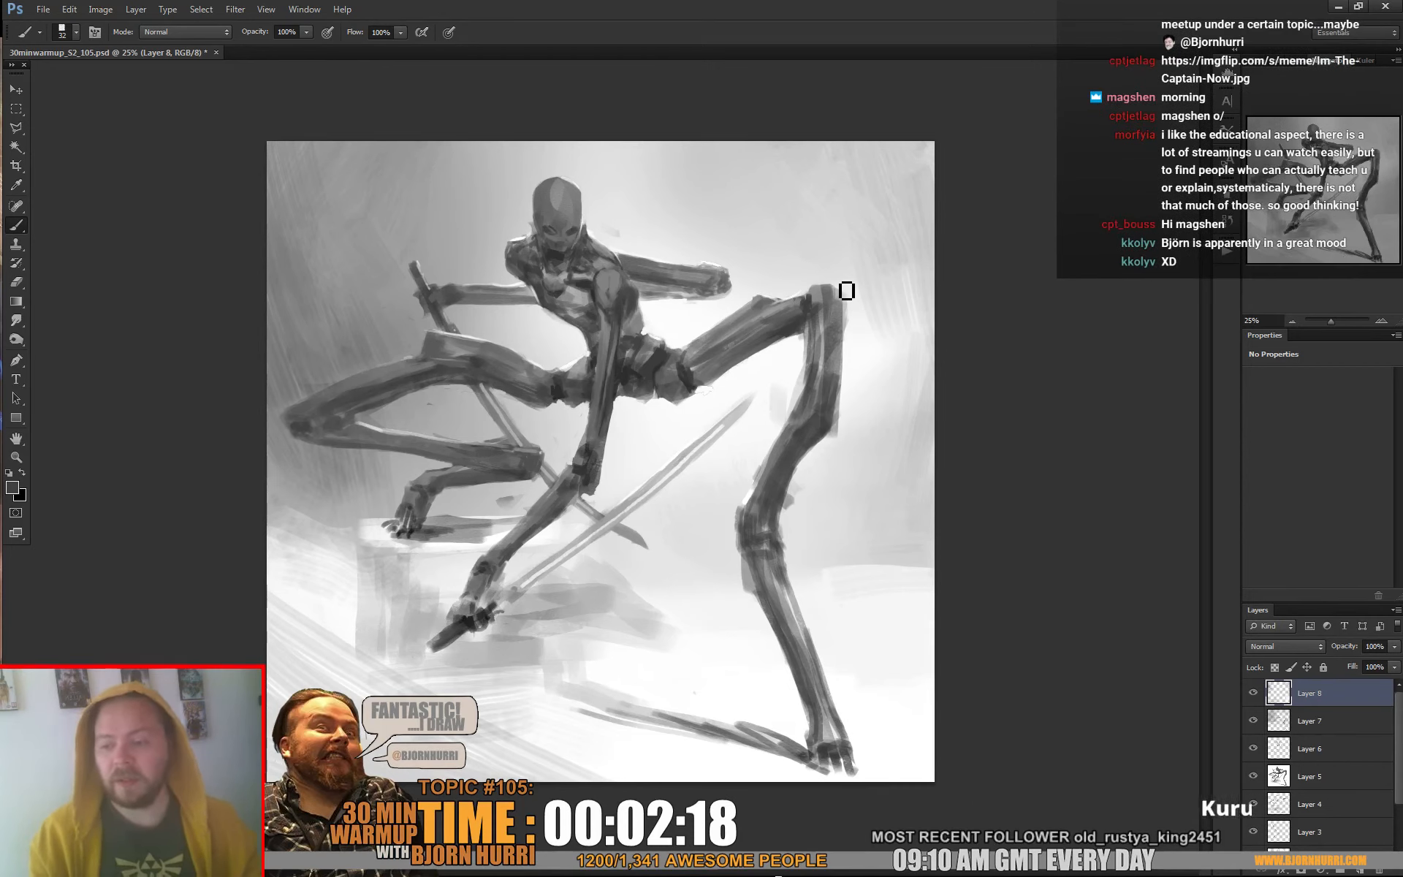
Shade the mid joint of the long right-hand leg with sampled greys and clean its outer edge with light background tone
{"action": "left_click", "coordinate": [820, 362], "text": "alt"}
{"action": "left_click_drag", "start_coordinate": [822, 356], "coordinate": [818, 402]}
{"action": "left_click", "coordinate": [812, 431], "text": "alt"}
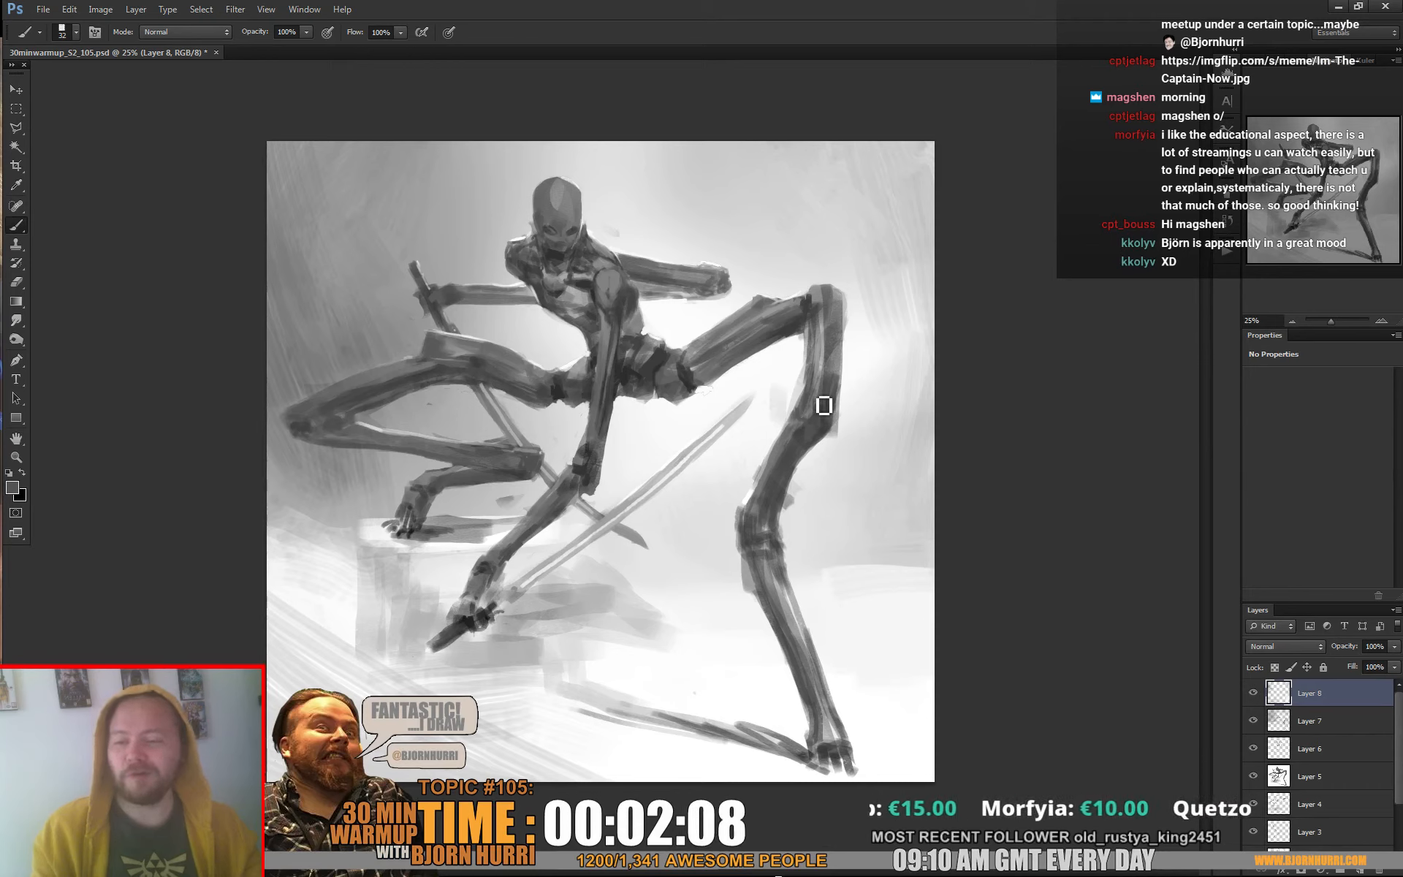
{"action": "left_click", "coordinate": [798, 431], "text": "alt"}
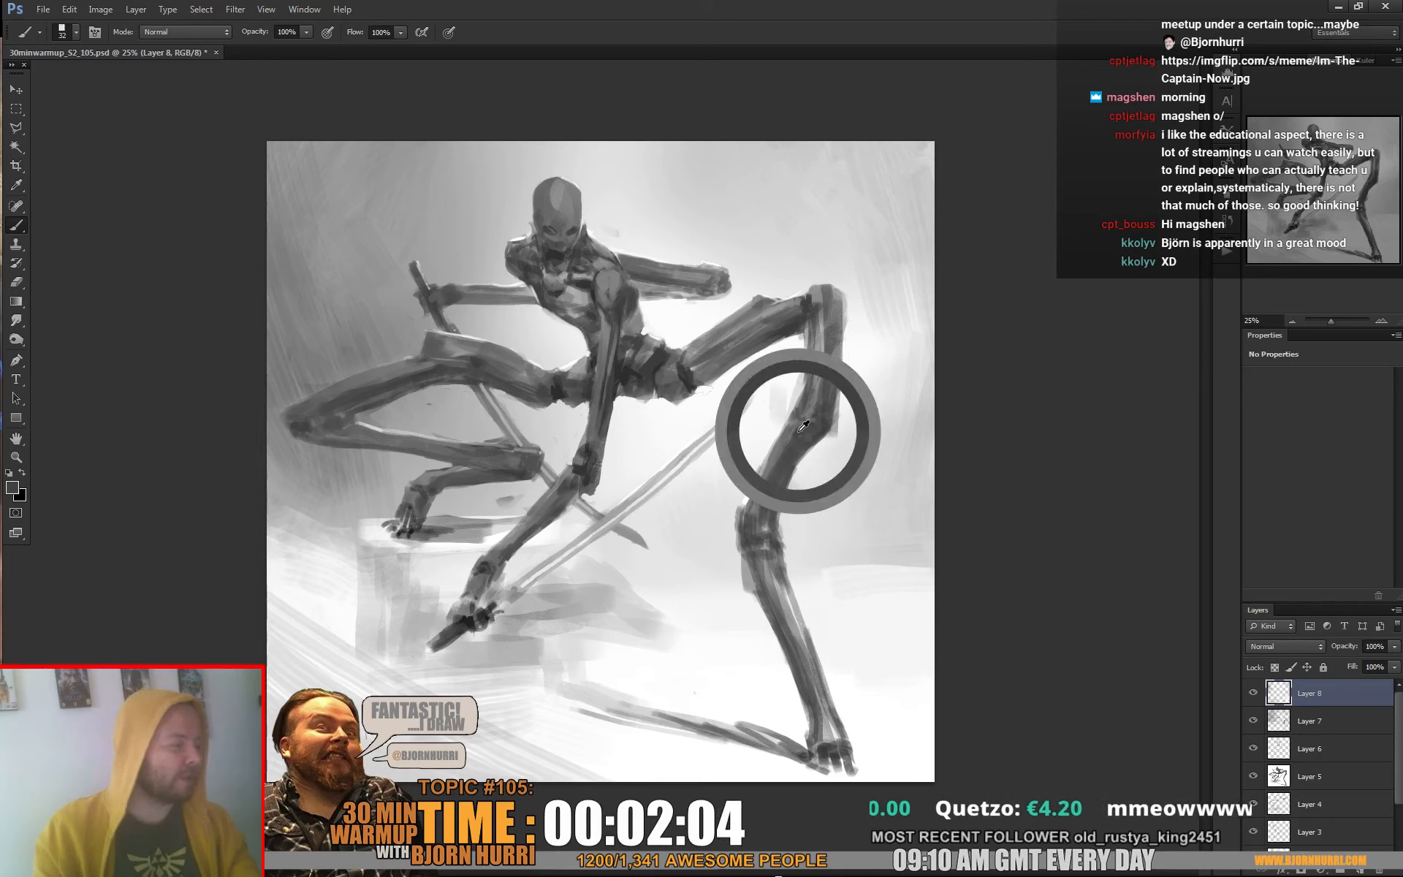
{"action": "left_click_drag", "start_coordinate": [822, 438], "coordinate": [817, 444]}
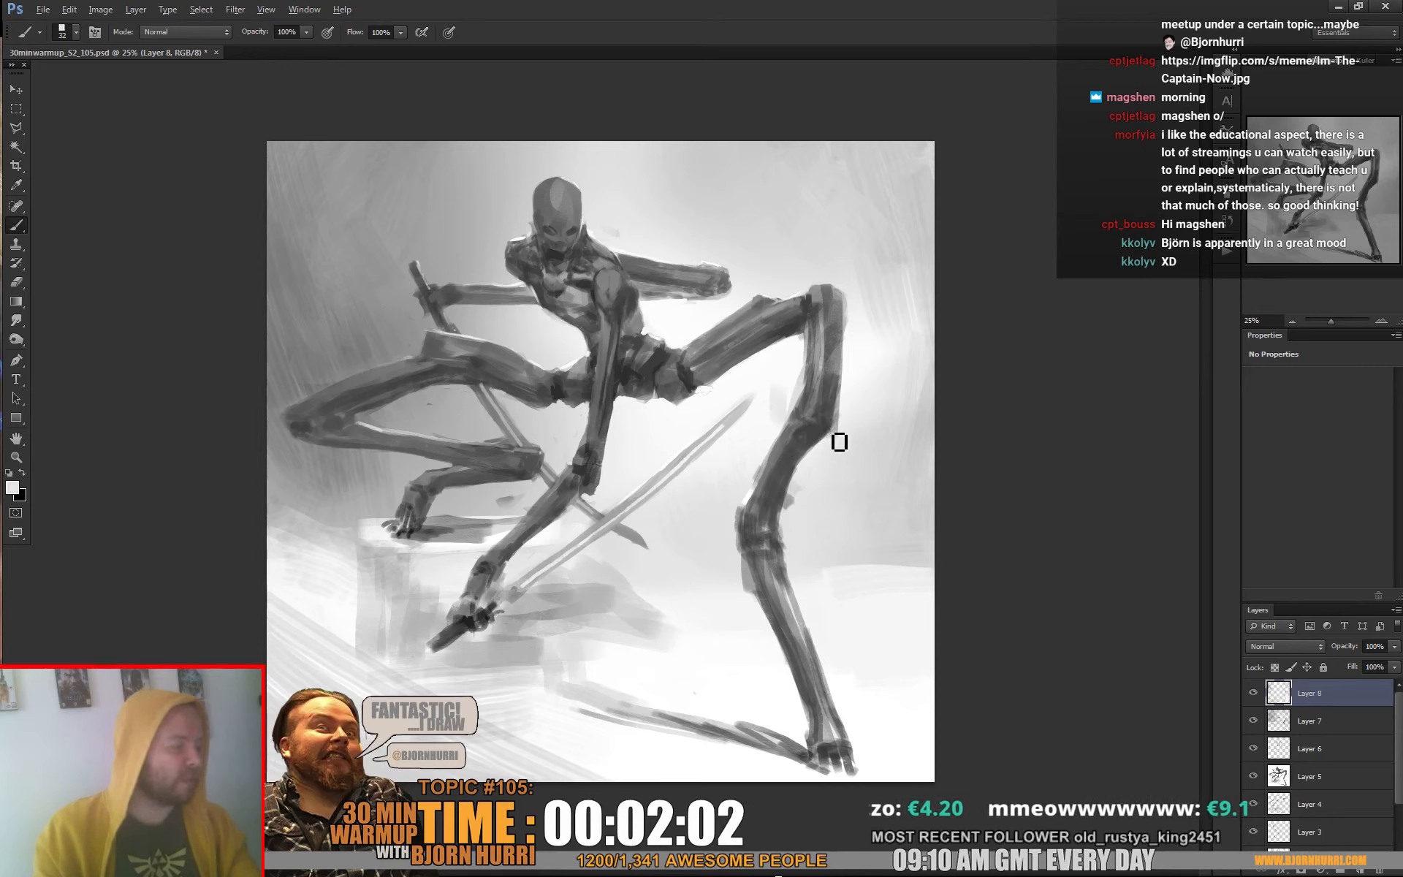
{"action": "left_click", "coordinate": [841, 438], "text": "alt"}
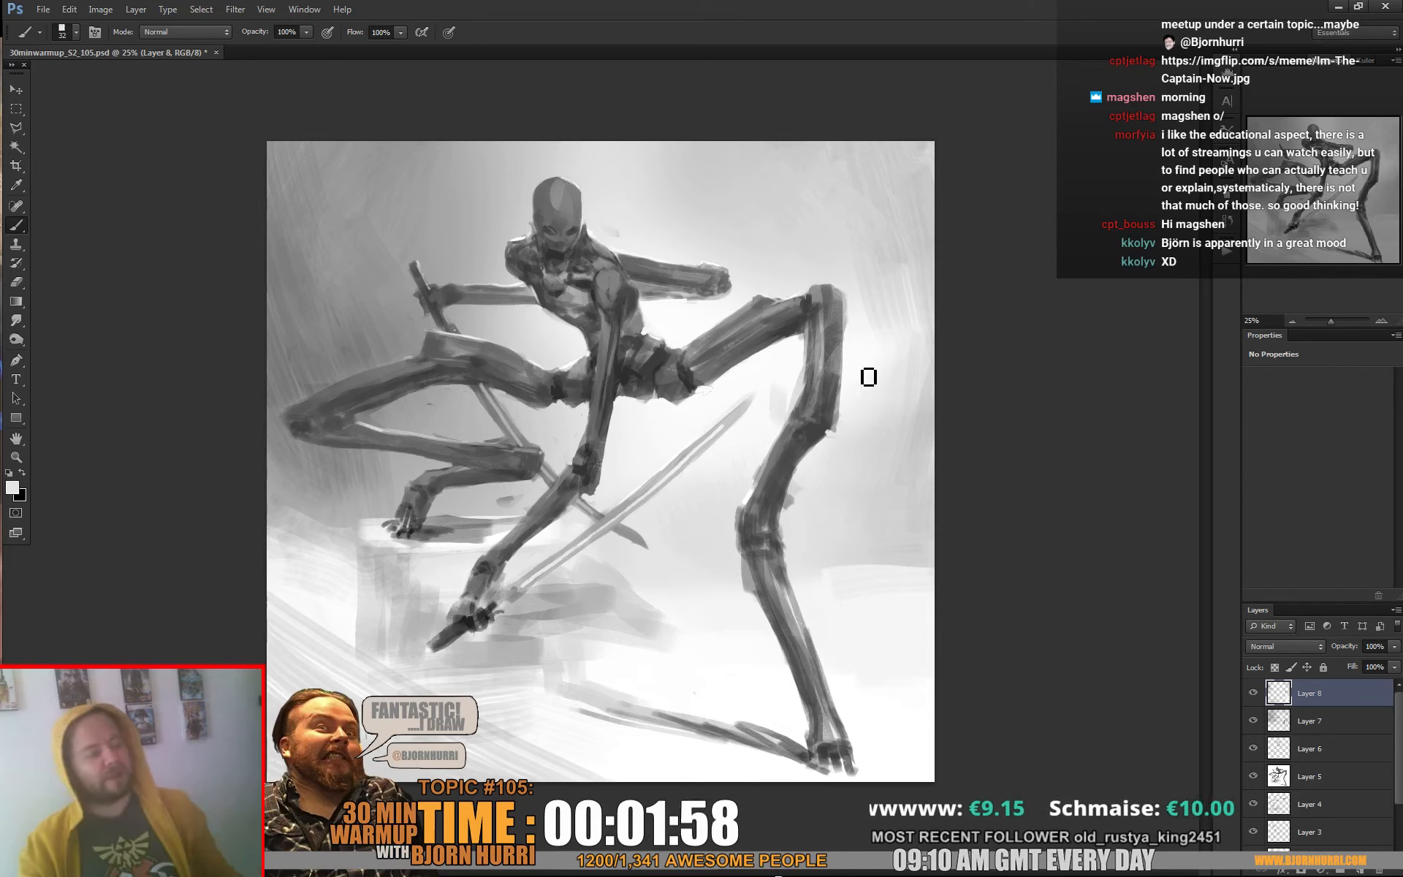
Brush sampled grey tones into the left-hand background and beside the stone block with the square brush at 178 px
{"action": "right_click", "coordinate": [463, 414]}
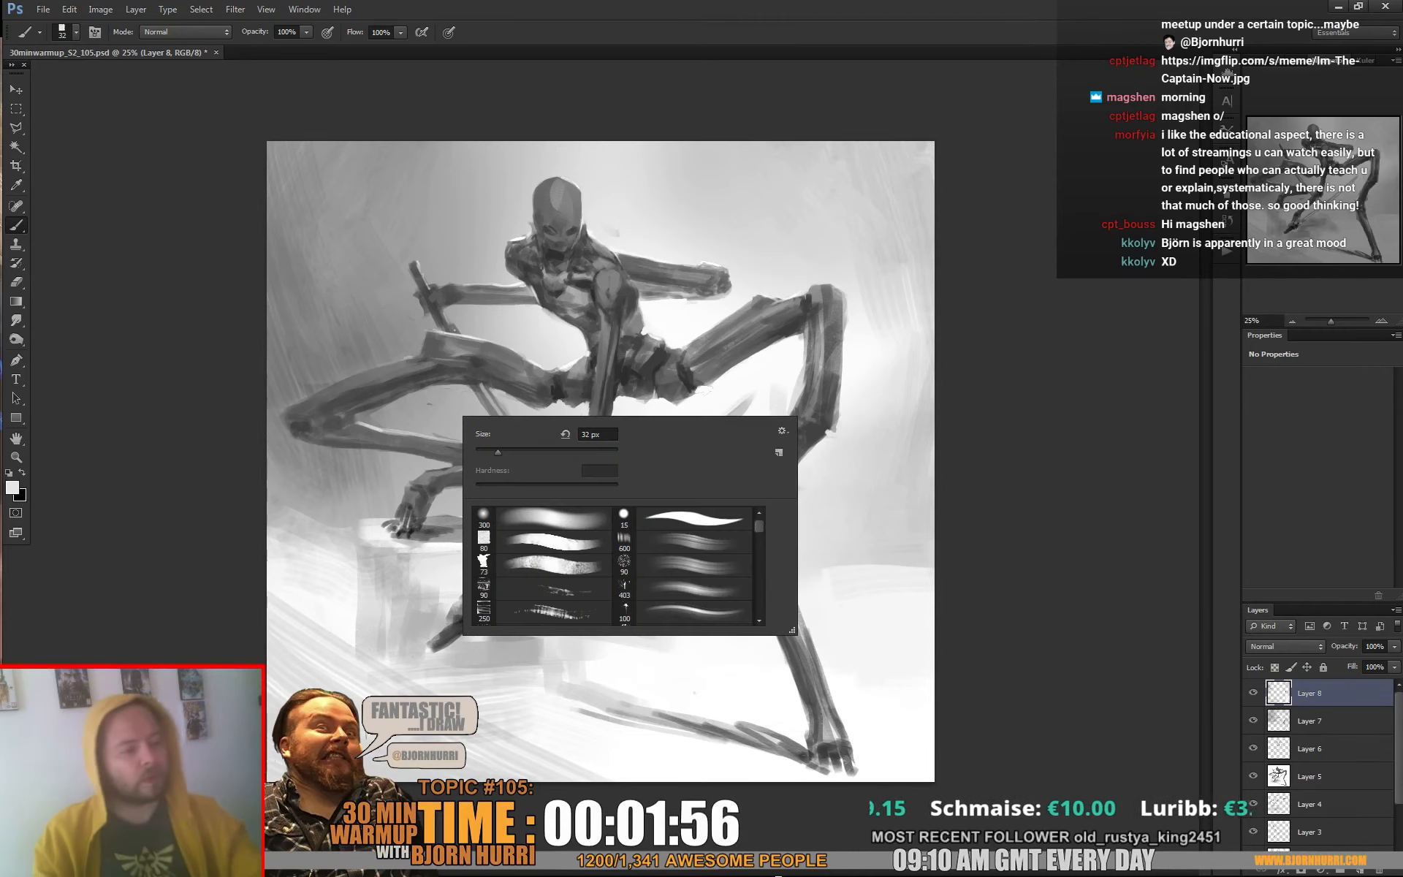
{"action": "left_click_drag", "start_coordinate": [495, 452], "coordinate": [574, 452]}
{"action": "left_click", "coordinate": [343, 348], "text": "alt"}
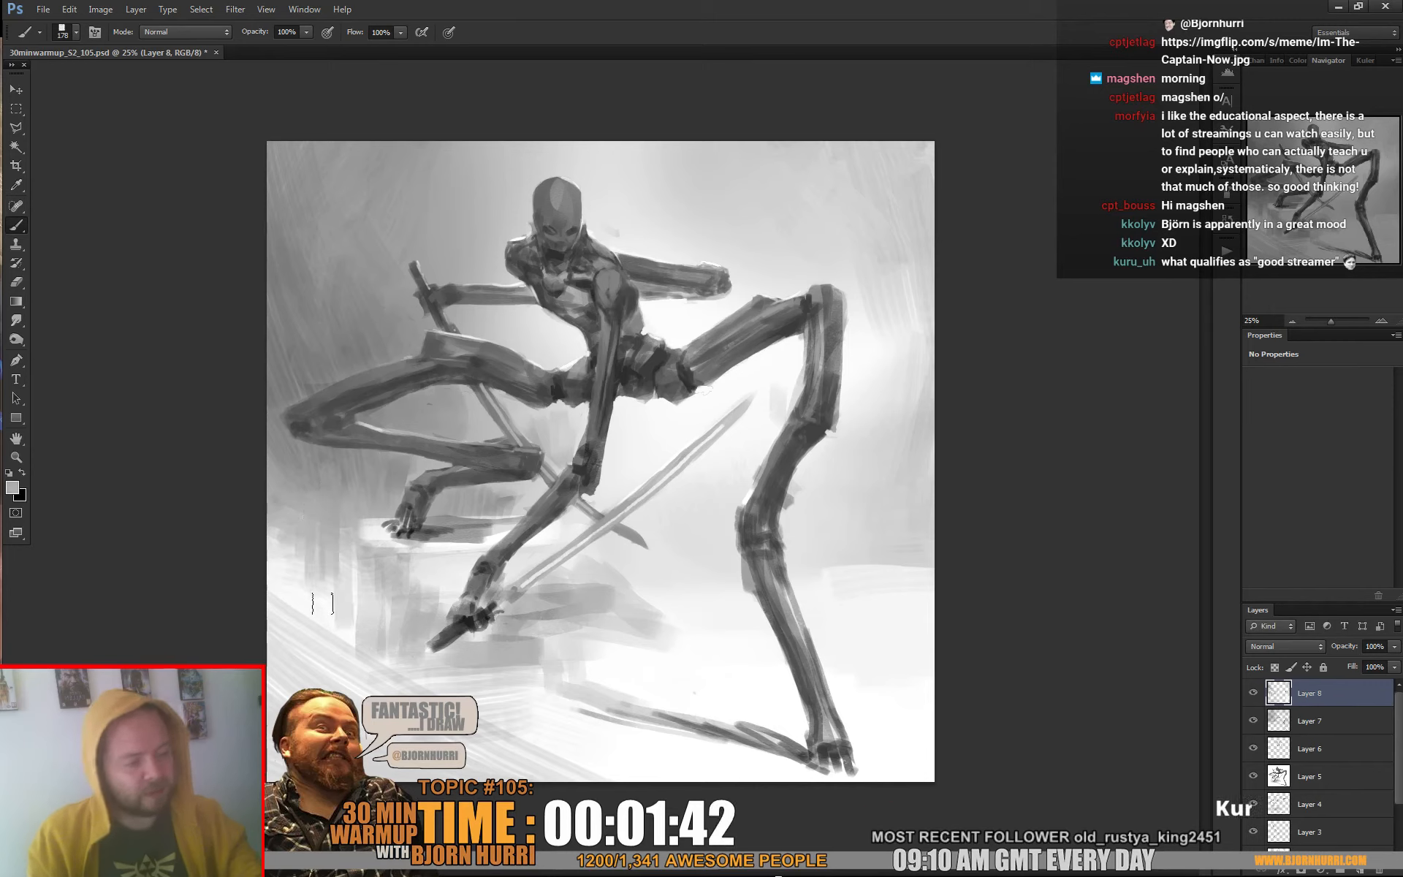
{"action": "left_click", "coordinate": [345, 629], "text": "alt"}
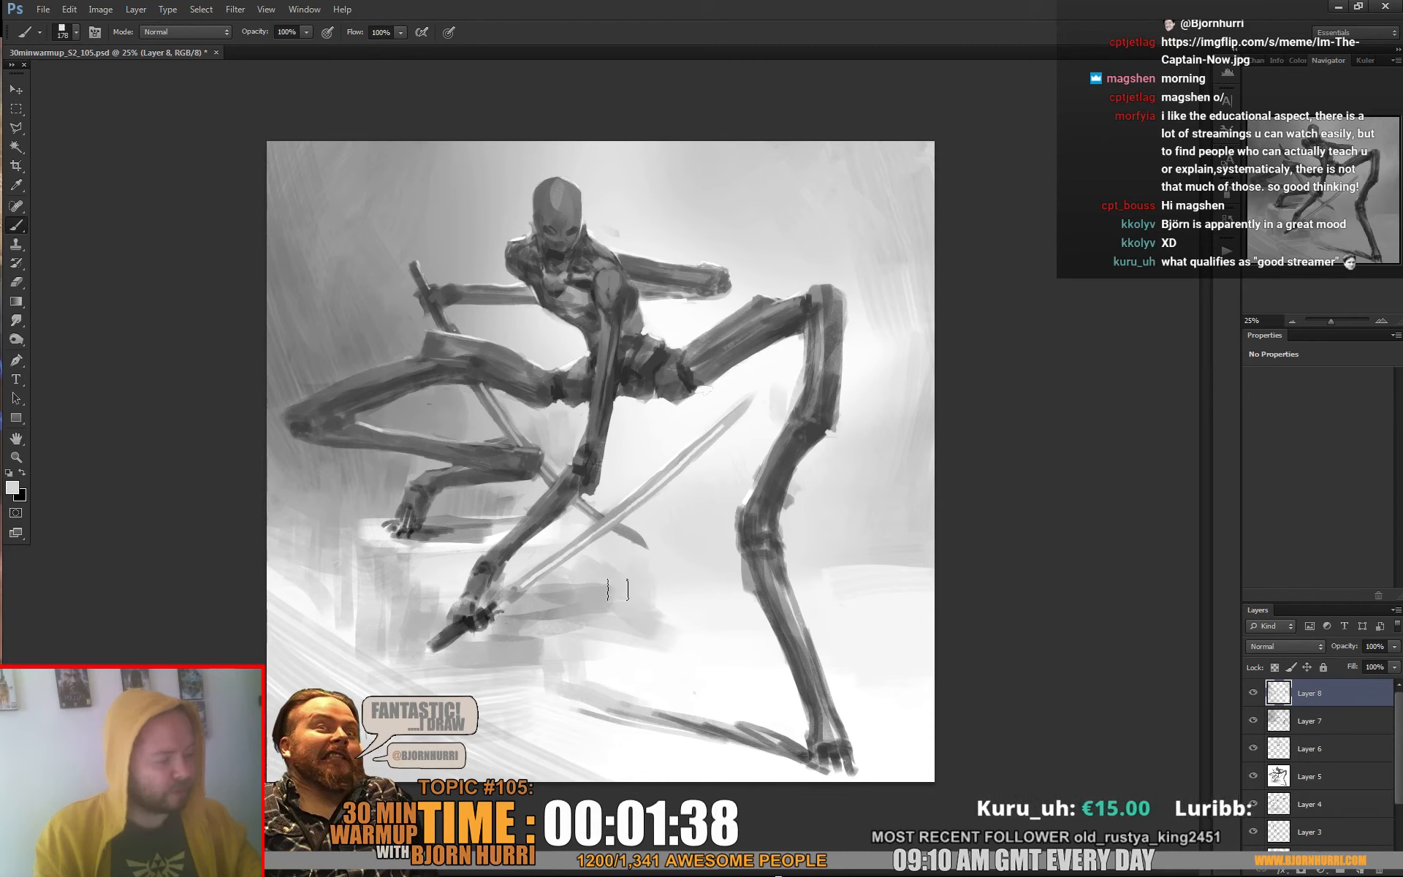
Paint broad pale strokes across the ground between the staff and the right-hand leg and over the stone block's left edge
{"action": "left_click", "coordinate": [606, 550], "text": "alt"}
{"action": "mouse_move", "coordinate": [606, 552]}
{"action": "left_mouse_down"}
{"action": "mouse_move", "coordinate": [591, 592]}
{"action": "mouse_move", "coordinate": [633, 617]}
{"action": "mouse_move", "coordinate": [759, 632]}
{"action": "left_mouse_up"}
{"action": "left_click", "coordinate": [608, 615], "text": "alt"}
{"action": "left_click_drag", "start_coordinate": [679, 644], "coordinate": [769, 646]}
{"action": "left_click_drag", "start_coordinate": [674, 598], "coordinate": [731, 601]}
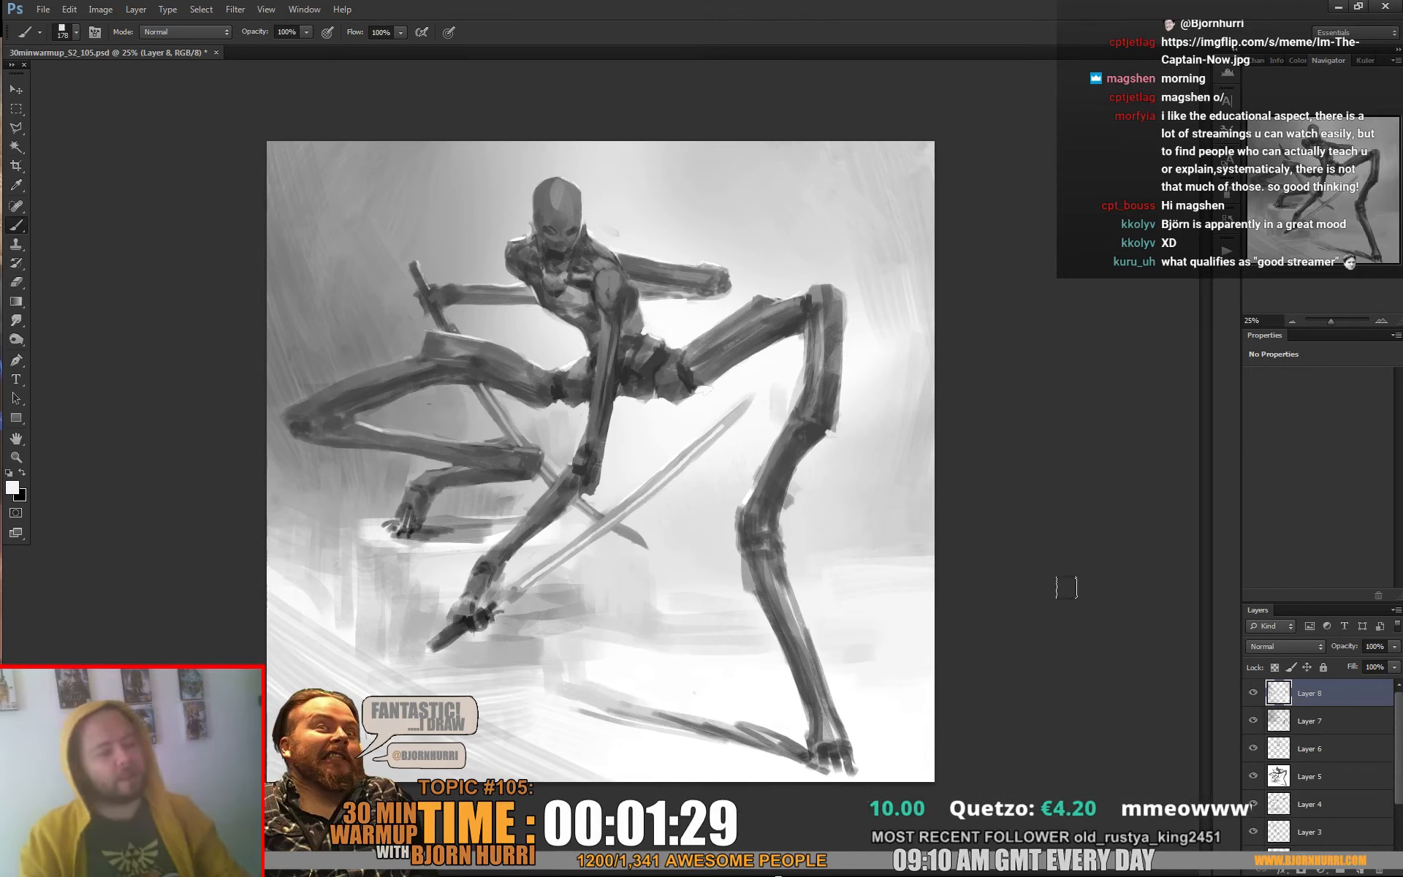
{"action": "left_click", "coordinate": [374, 545], "text": "alt"}
{"action": "mouse_move", "coordinate": [371, 538]}
{"action": "left_mouse_down"}
{"action": "mouse_move", "coordinate": [388, 527]}
{"action": "mouse_move", "coordinate": [371, 529]}
{"action": "mouse_move", "coordinate": [403, 543]}
{"action": "mouse_move", "coordinate": [307, 548]}
{"action": "left_mouse_up"}
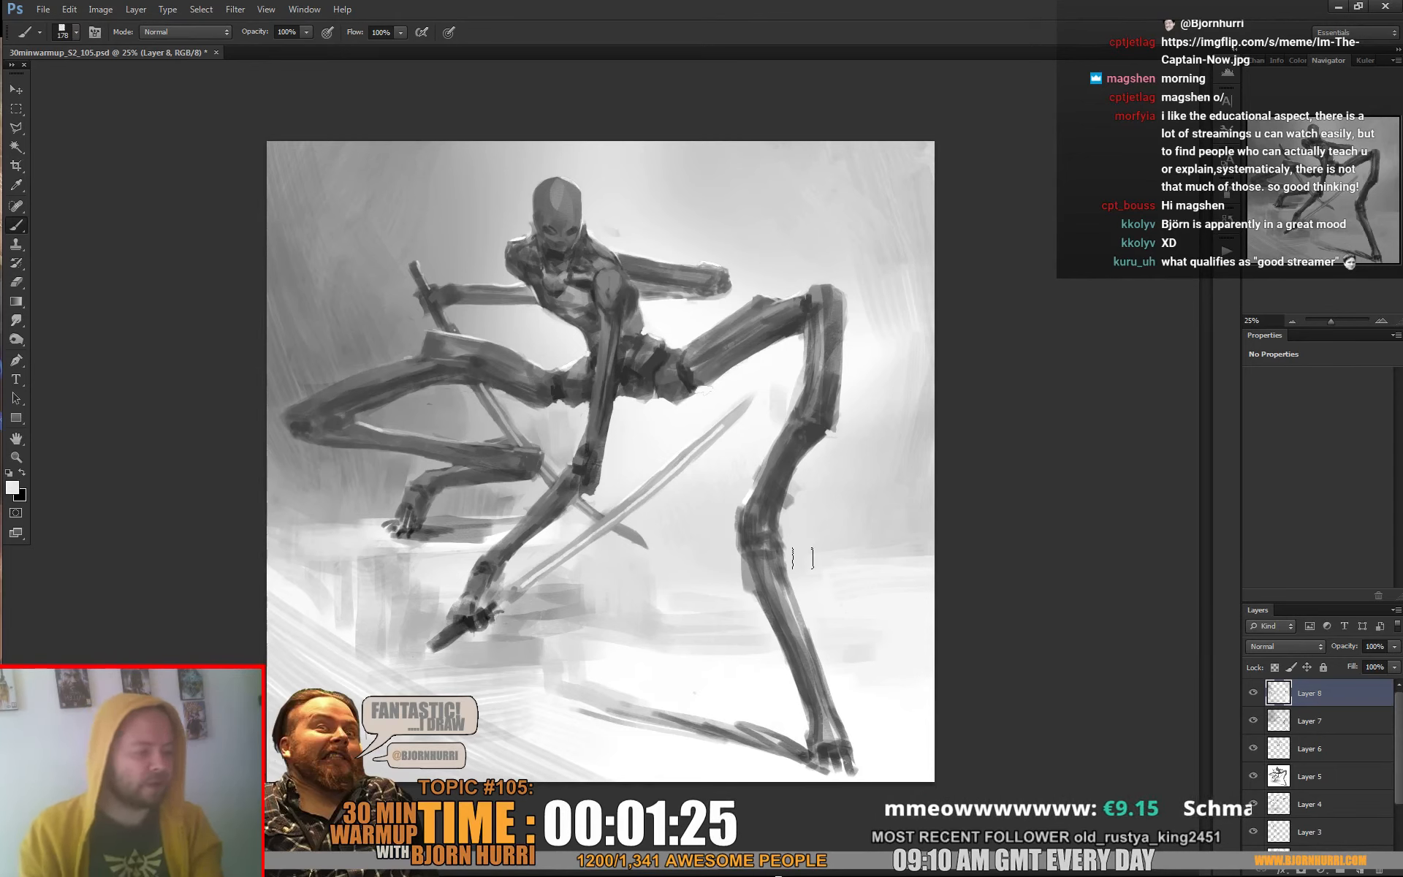
Touch up the lower hand and the staff grip in dark grey with the square brush at 43 px
{"action": "right_click", "coordinate": [593, 569]}
{"action": "left_click", "coordinate": [635, 608]}
{"action": "left_click", "coordinate": [489, 608], "text": "alt"}
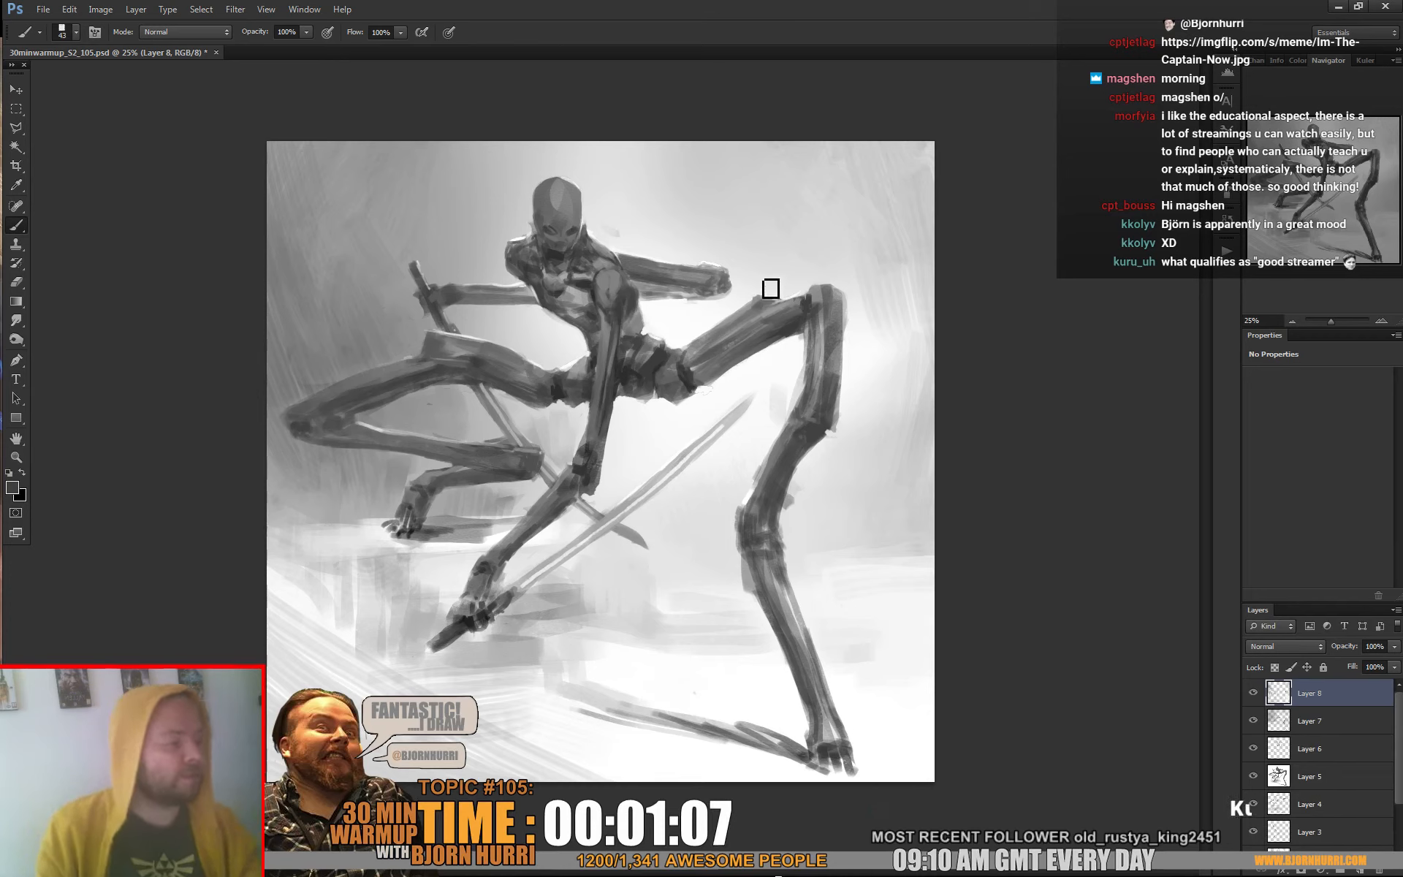
Work sampled light grey strokes into the background around the staff tip and right-hand leg with the 80 px square brush
{"action": "left_click", "coordinate": [864, 267], "text": "alt"}
{"action": "right_click", "coordinate": [866, 269]}
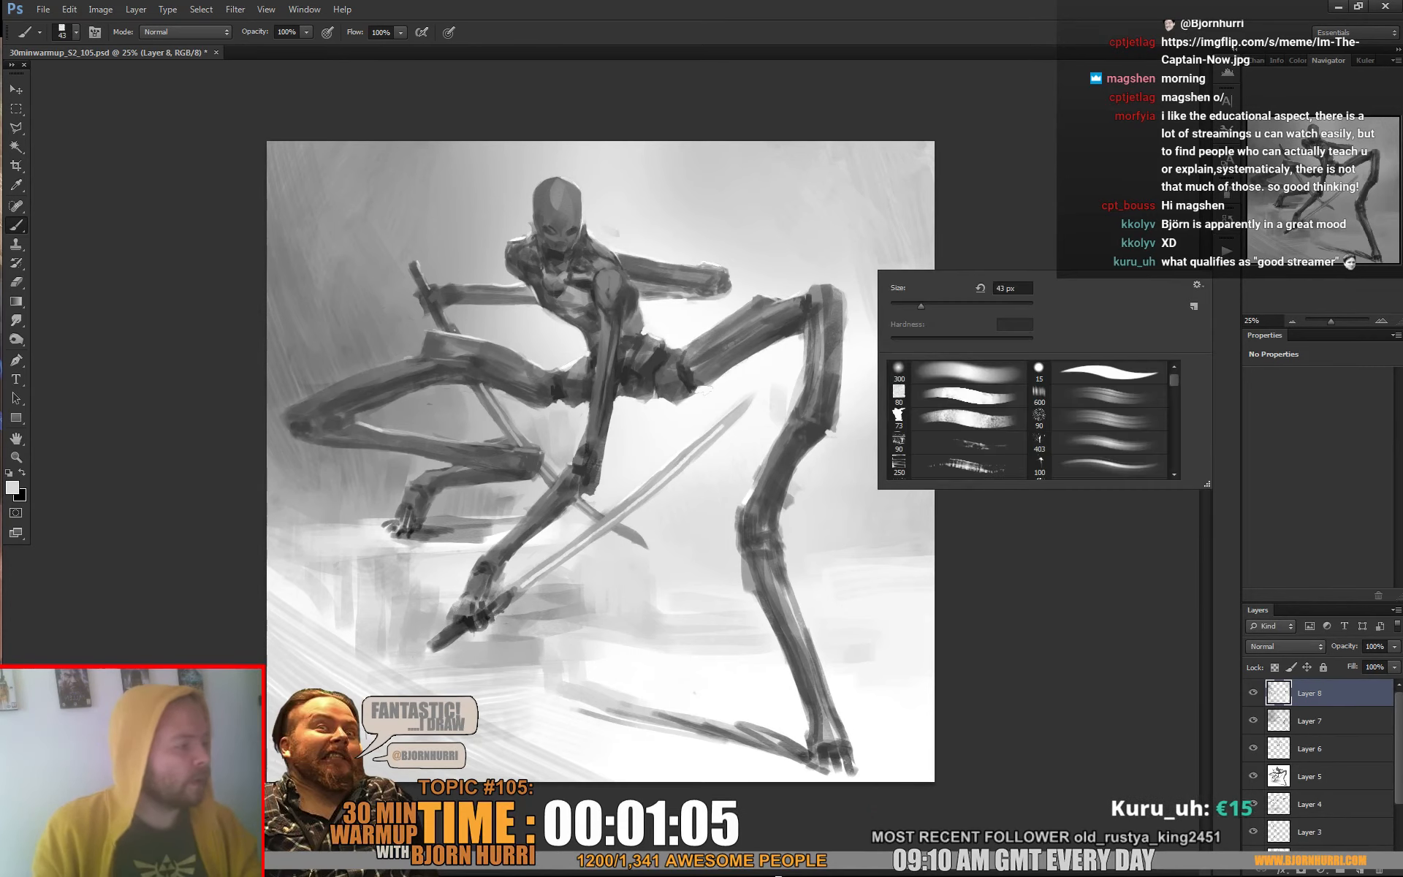
{"action": "left_click", "coordinate": [908, 396]}
{"action": "left_click", "coordinate": [655, 309]}
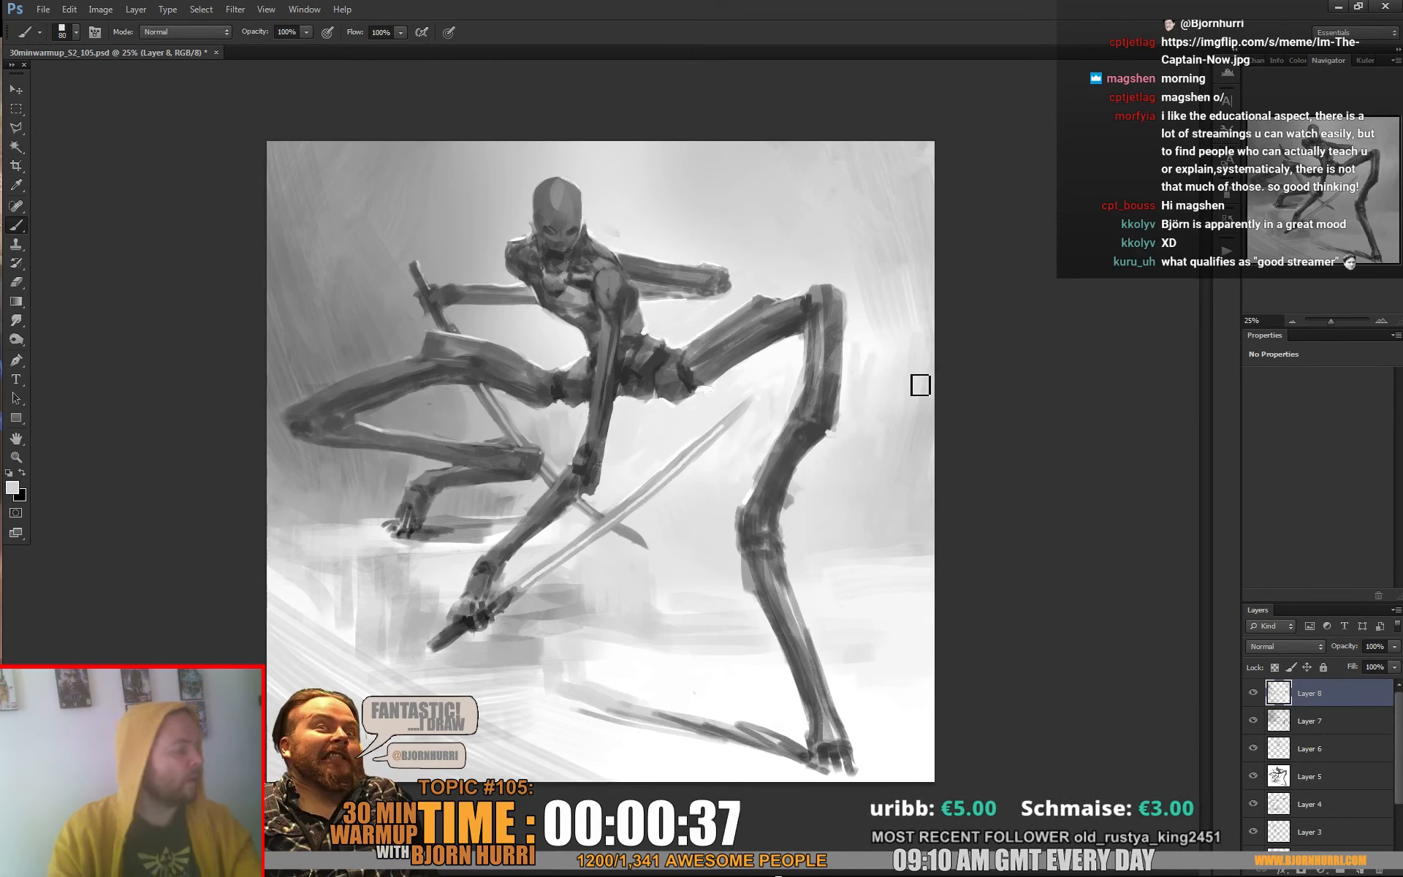
Set the square brush size to 16 px with white as the painting colour
{"action": "key", "text": "x"}
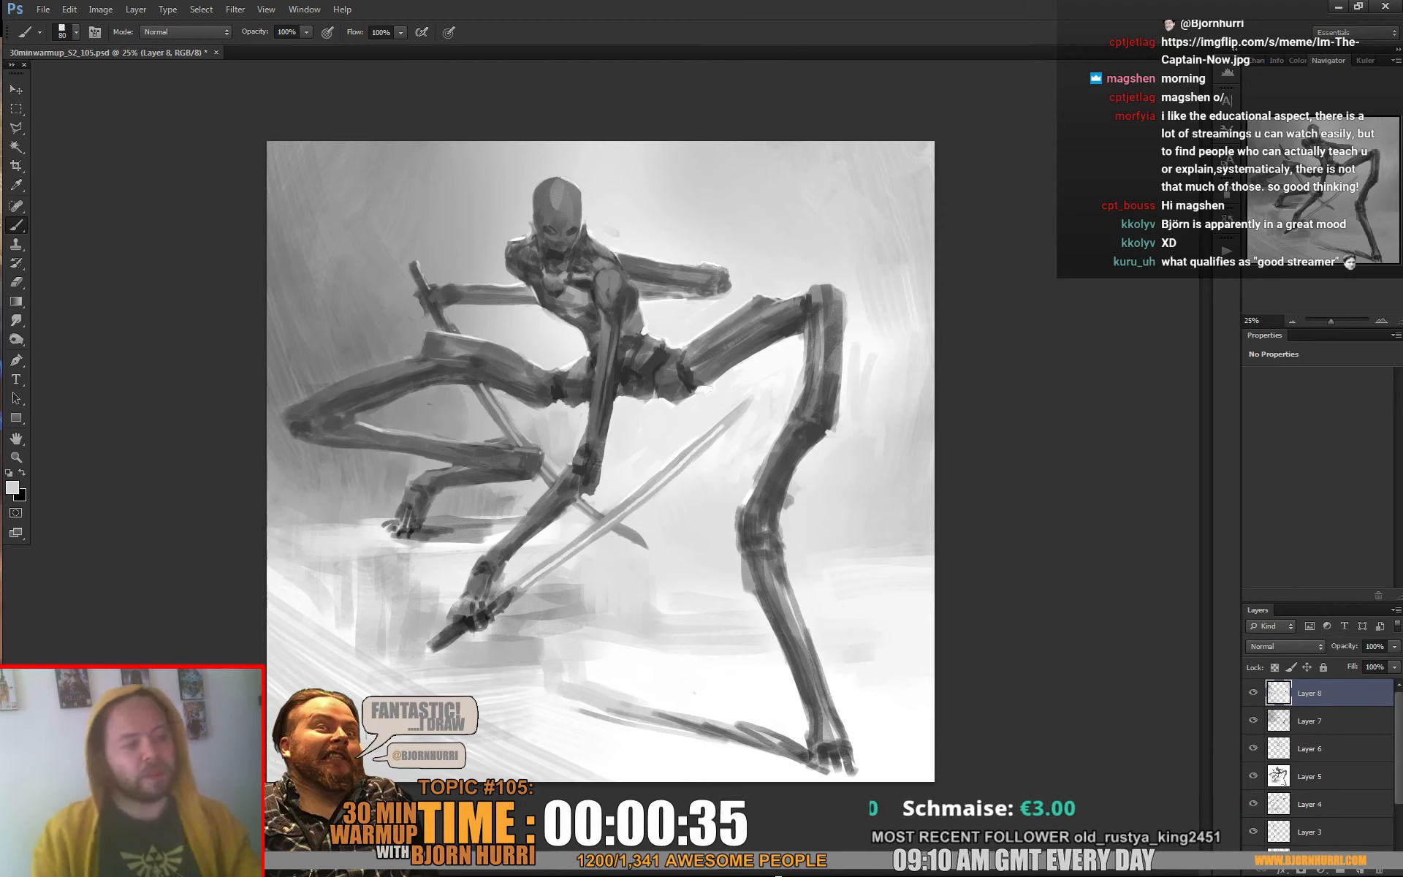
{"action": "key", "text": "x"}
{"action": "right_click", "coordinate": [472, 267]}
{"action": "type", "text": "16"}
{"action": "key", "text": "Return"}
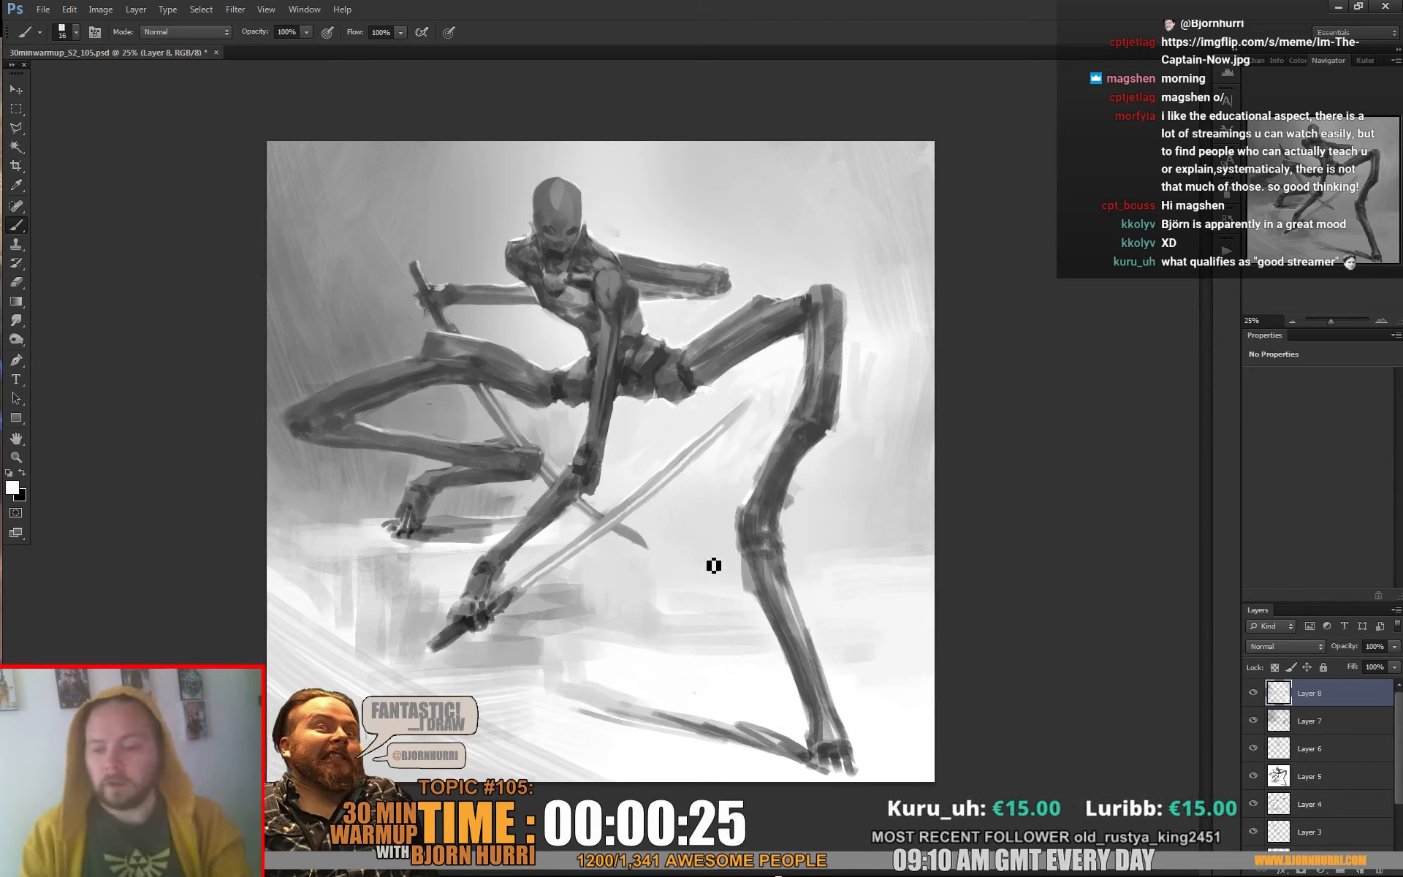
Add a Photo Filter adjustment layer above the painting using the Deep Blue filter at 48% density
{"action": "left_click", "coordinate": [1316, 871]}
{"action": "left_click", "coordinate": [1312, 735]}
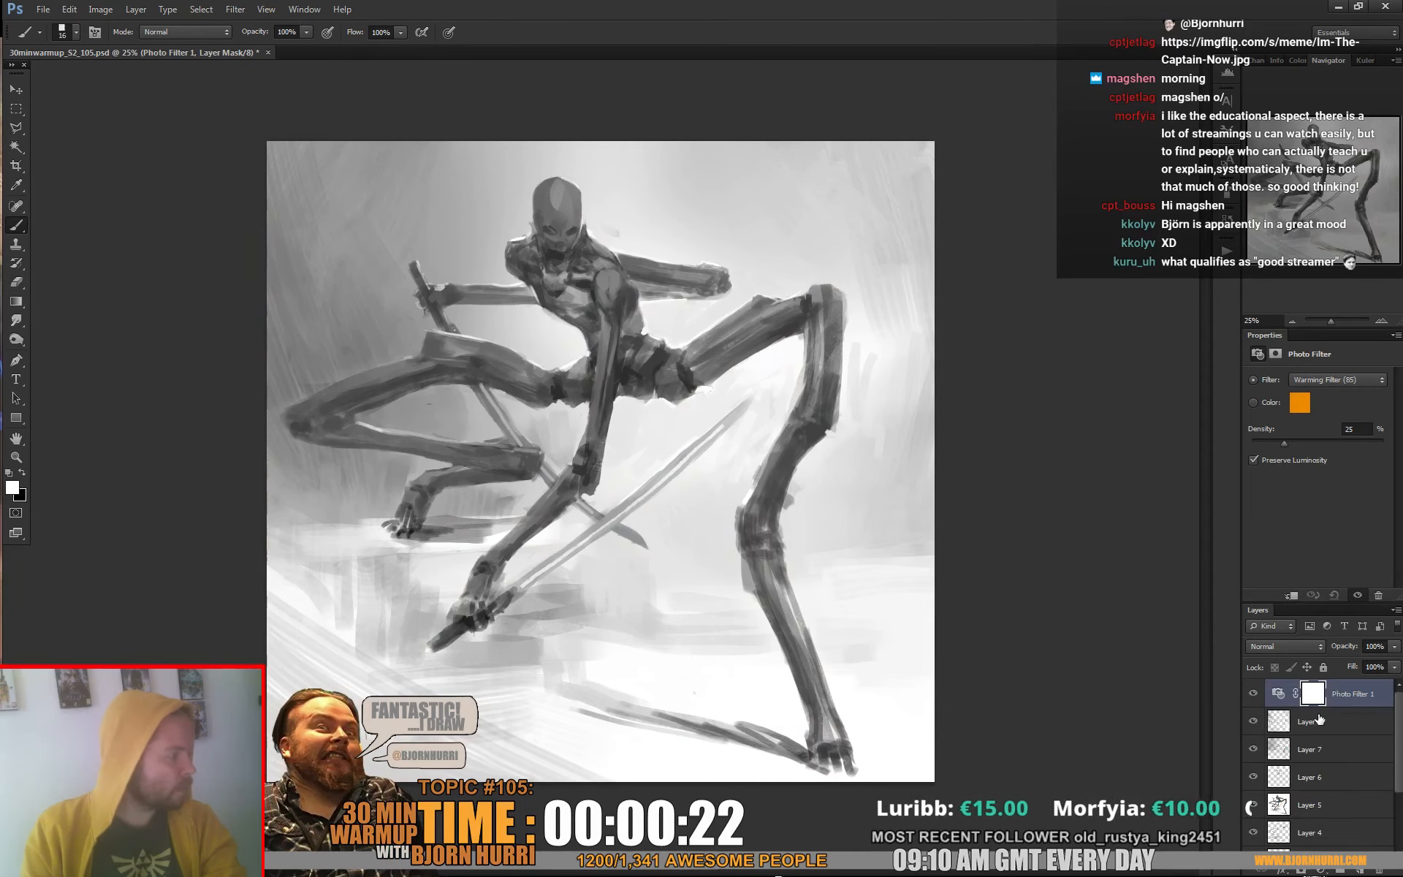
{"action": "left_click", "coordinate": [1321, 381]}
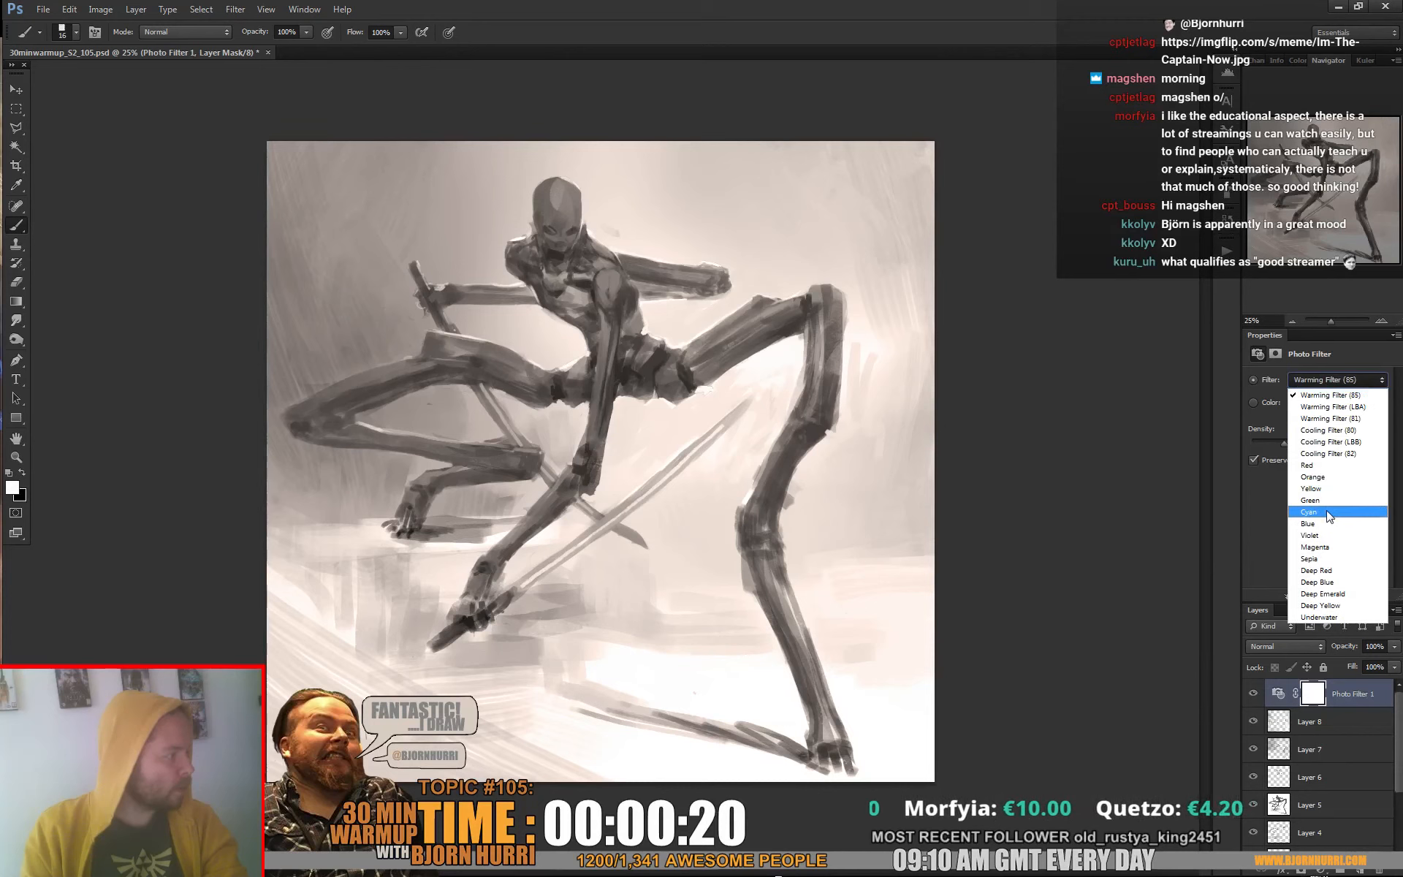
{"action": "left_click", "coordinate": [1318, 546]}
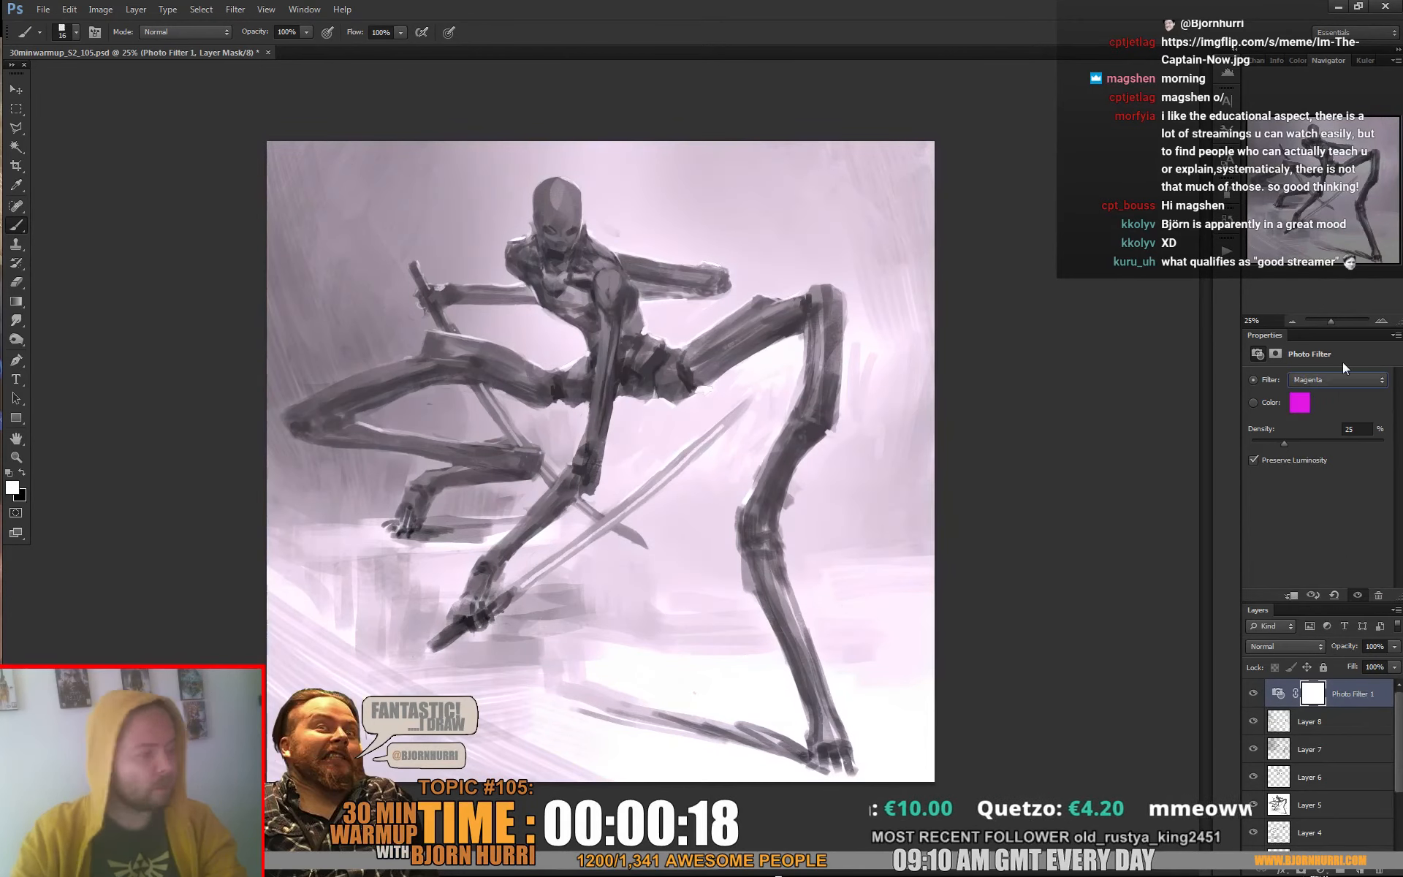
{"action": "key", "text": "Down"}
{"action": "key", "text": "Down"}
{"action": "key", "text": "Down"}
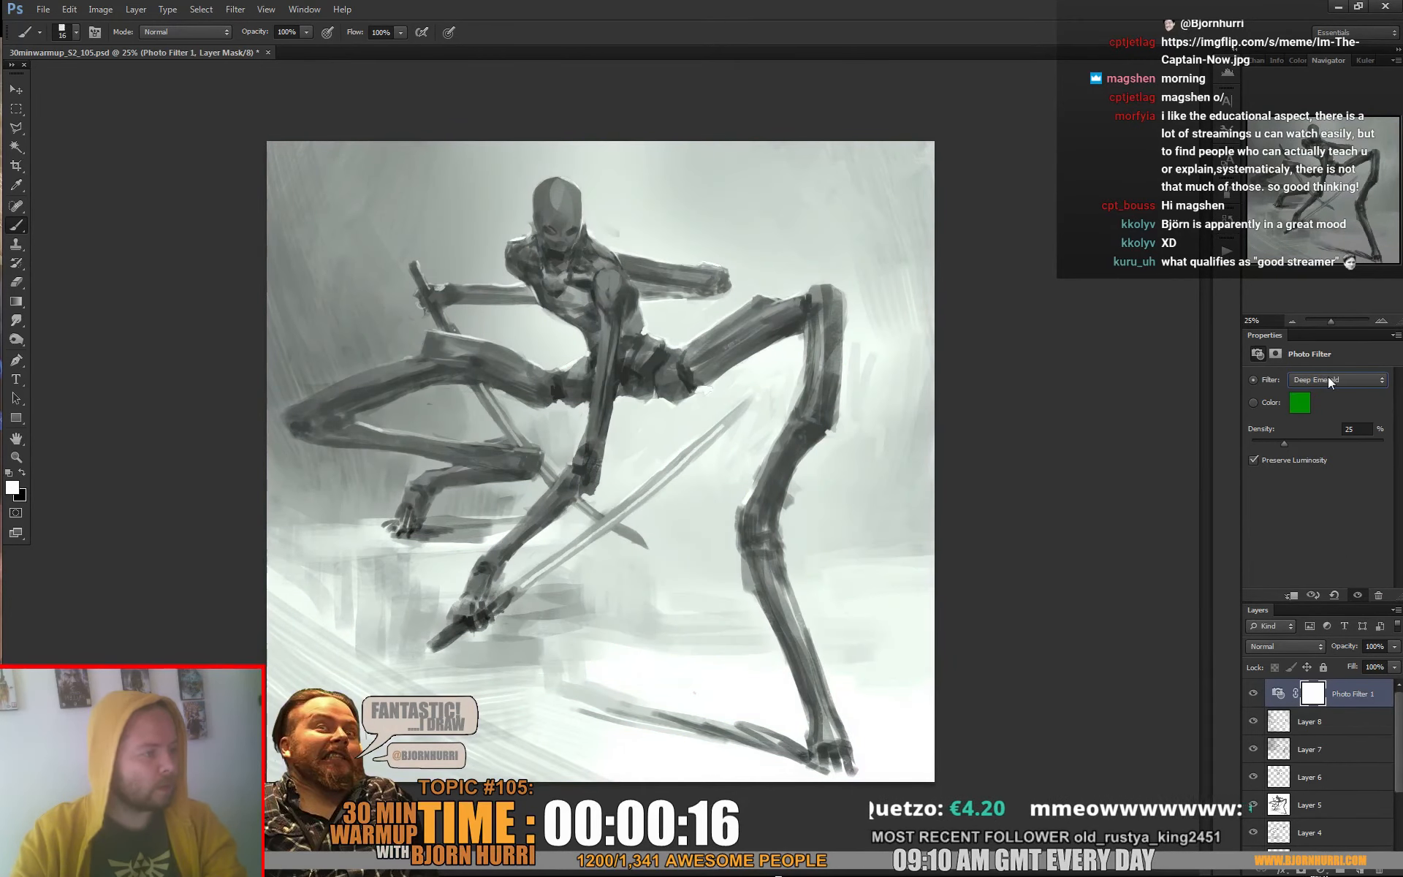
{"action": "key", "text": "Up"}
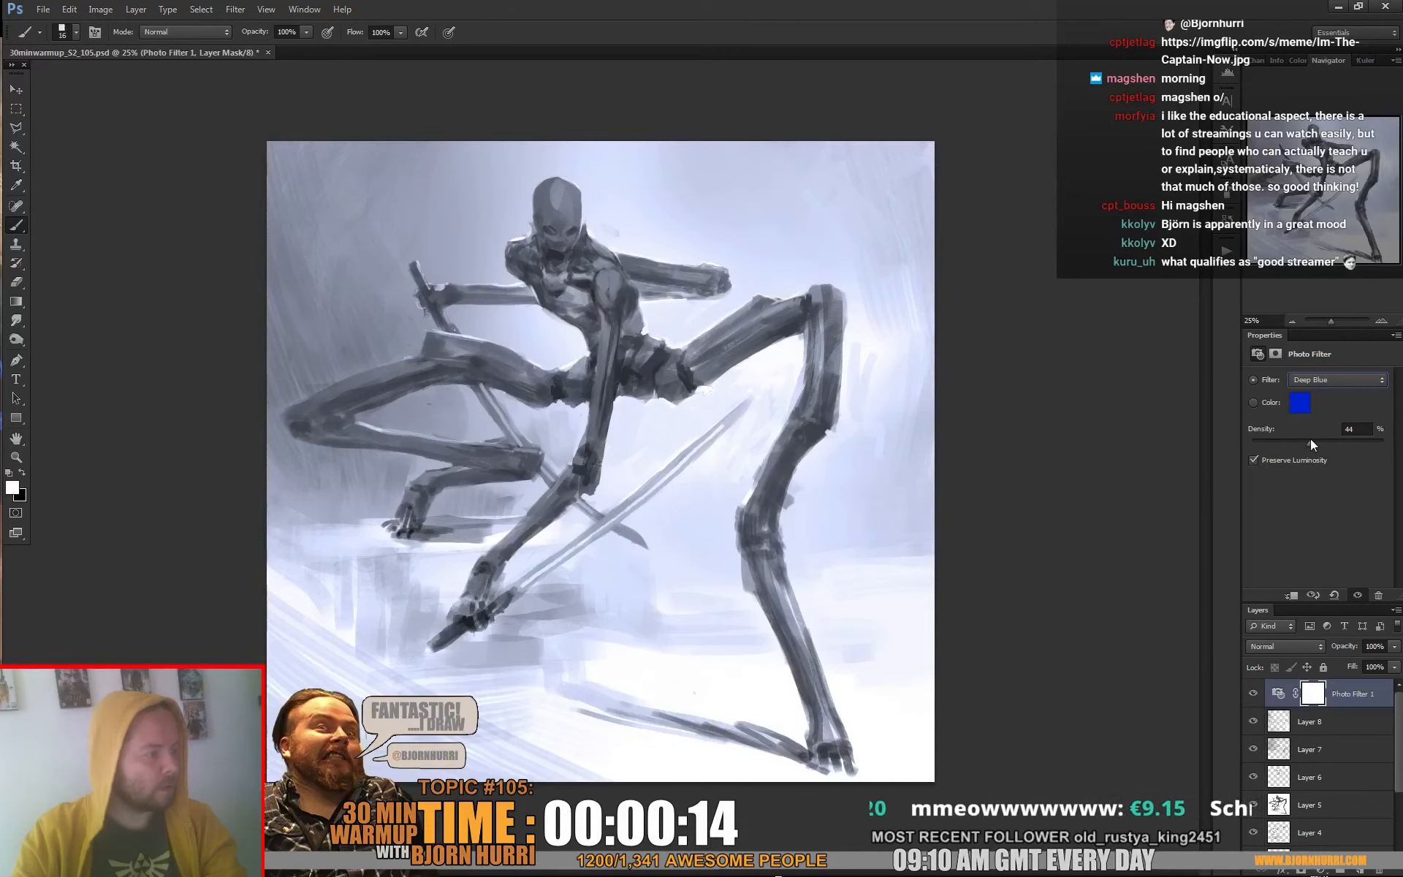
{"action": "left_click_drag", "start_coordinate": [1309, 438], "coordinate": [1313, 440]}
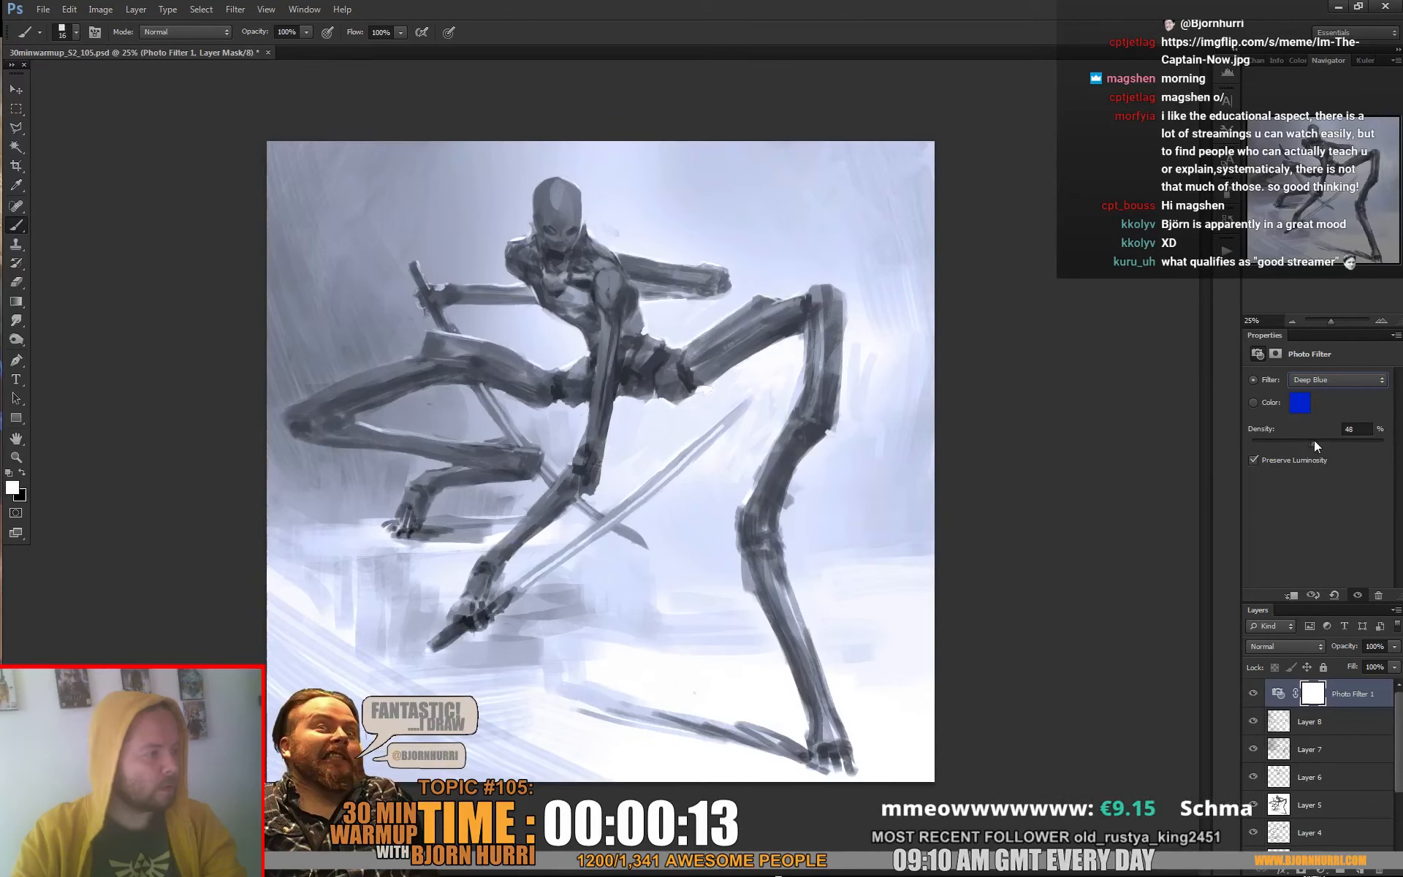
Mask the blue photo filter by Color Range with fuzziness 72, sampling the mid-grey of the light staff
{"action": "left_click", "coordinate": [201, 9]}
{"action": "left_click", "coordinate": [219, 138]}
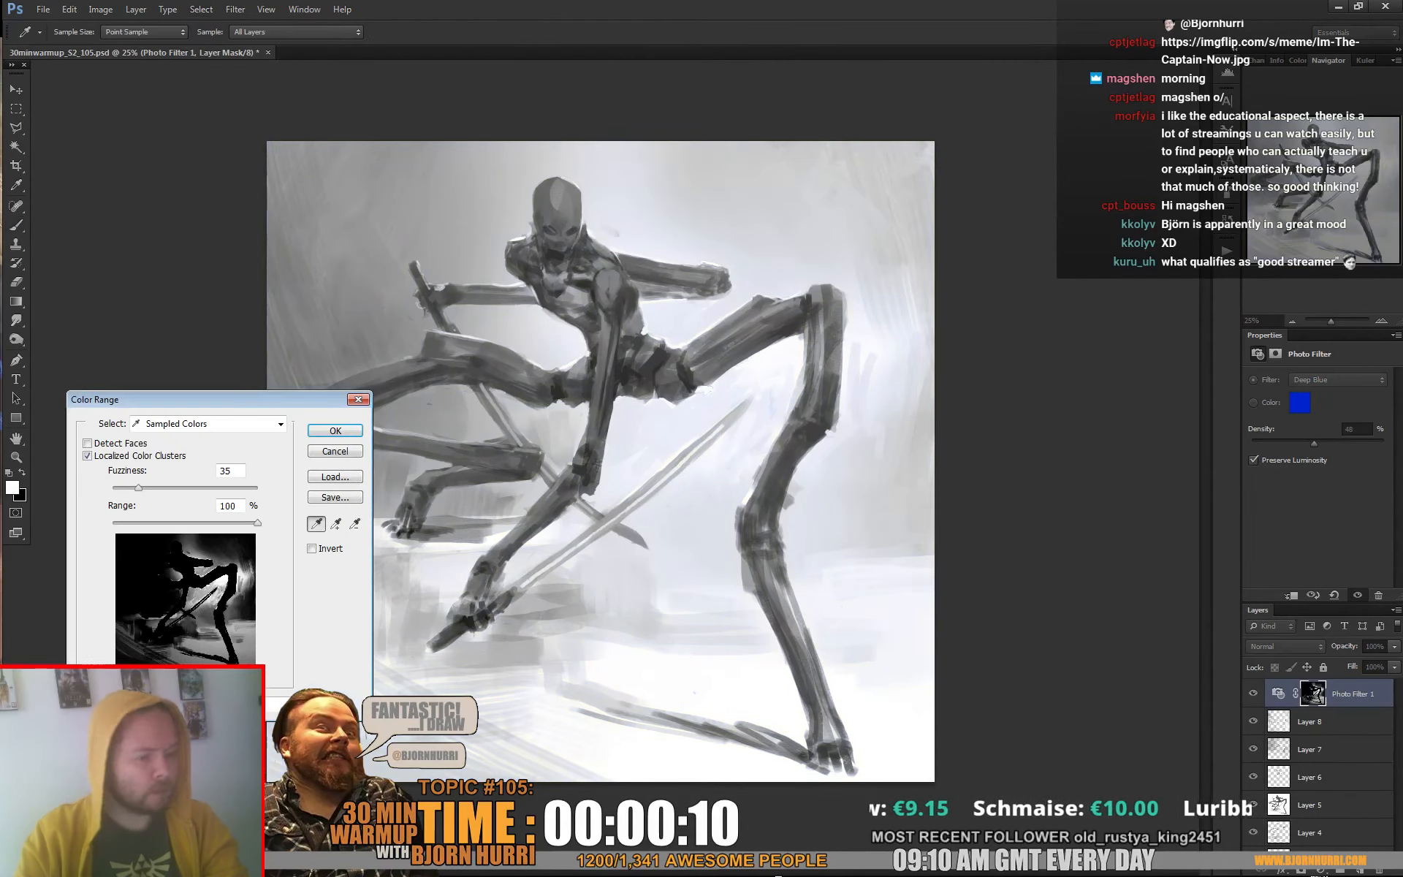
{"action": "mouse_move", "coordinate": [138, 487]}
{"action": "left_mouse_down"}
{"action": "mouse_move", "coordinate": [188, 487]}
{"action": "mouse_move", "coordinate": [164, 488]}
{"action": "left_mouse_up"}
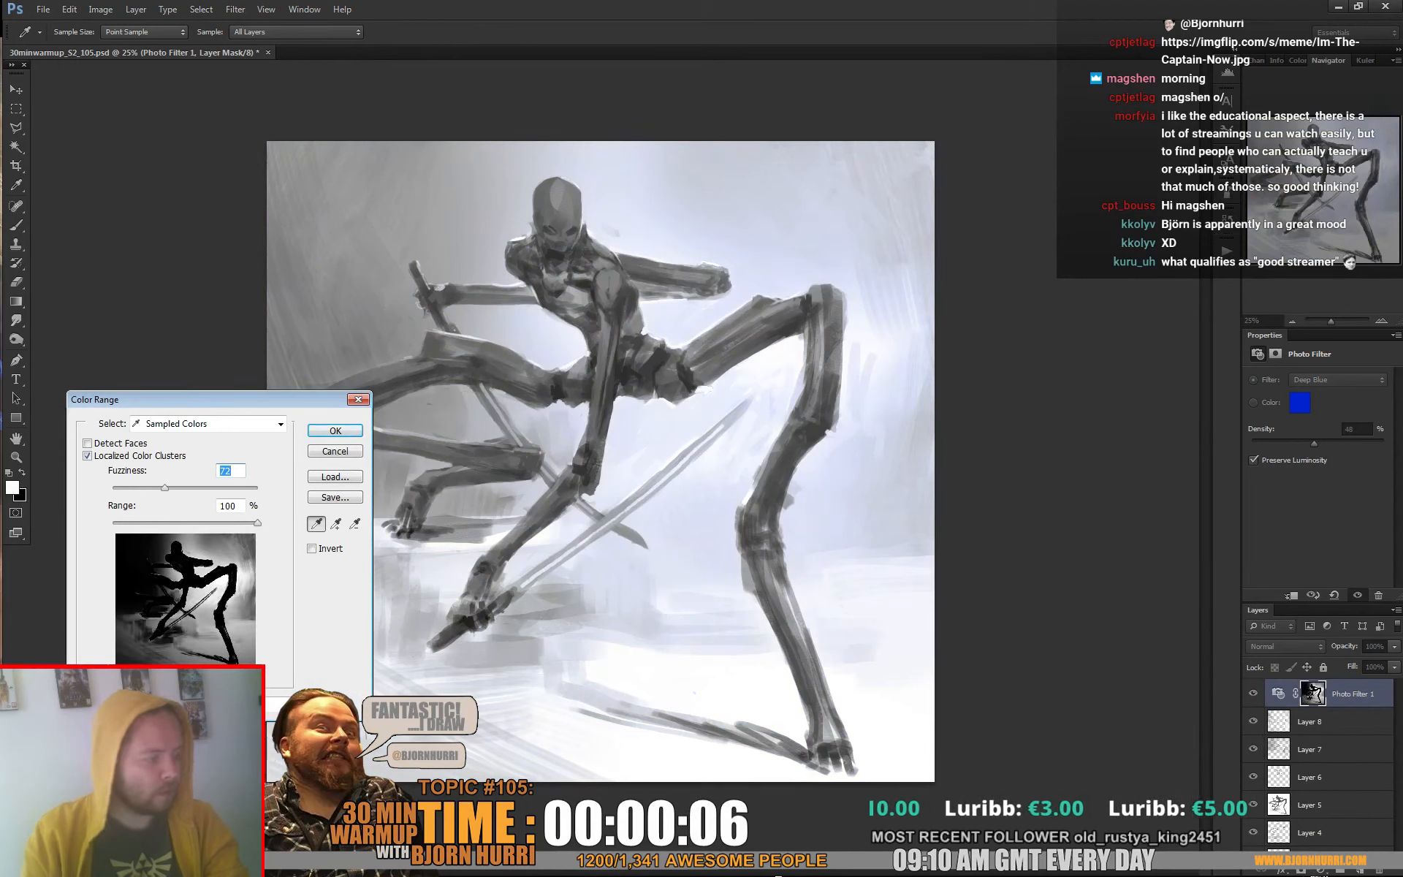
{"action": "left_click", "coordinate": [720, 433]}
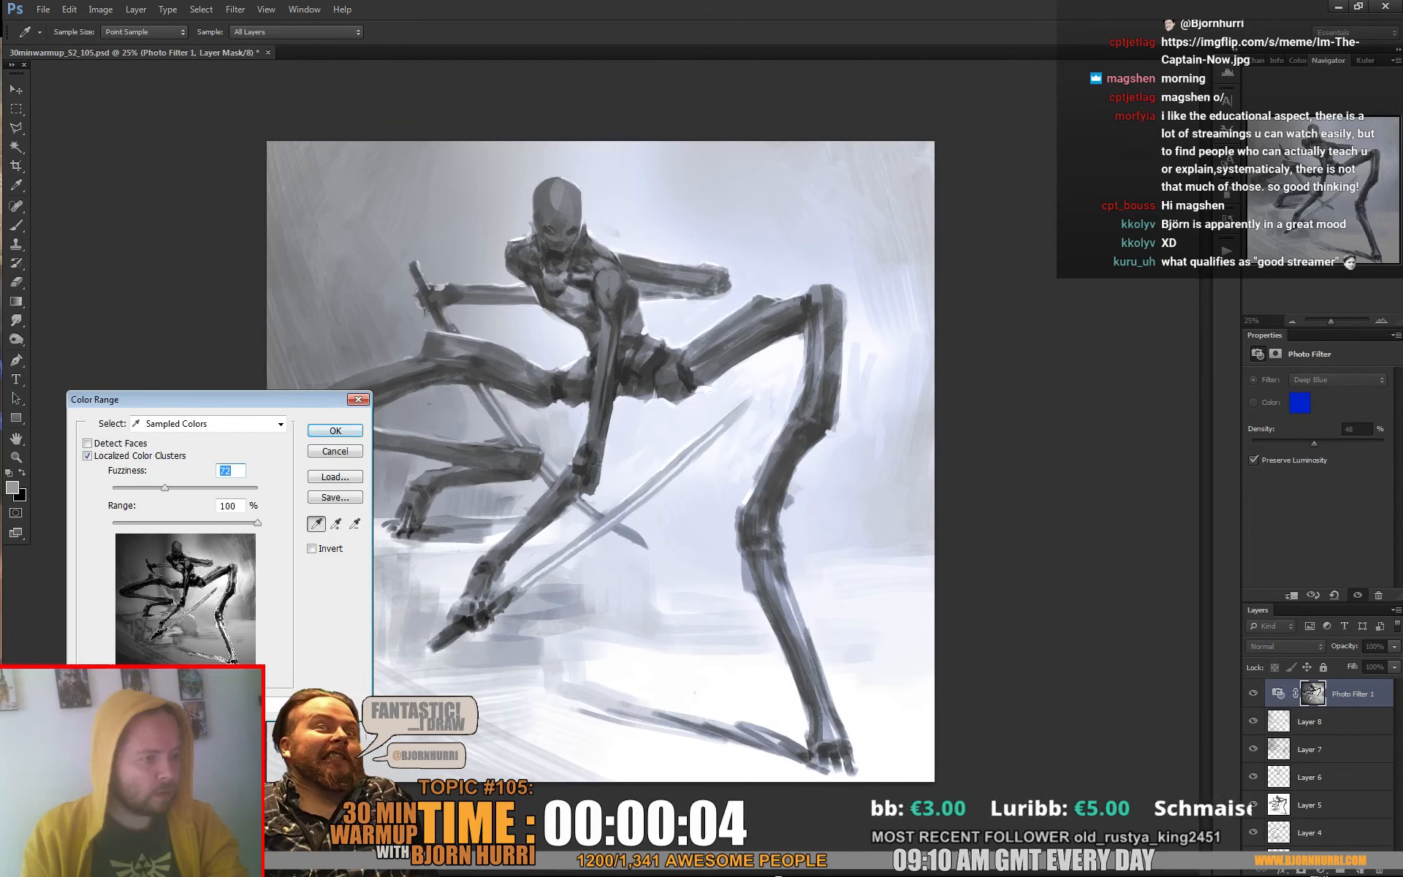
{"action": "key", "text": "Return"}
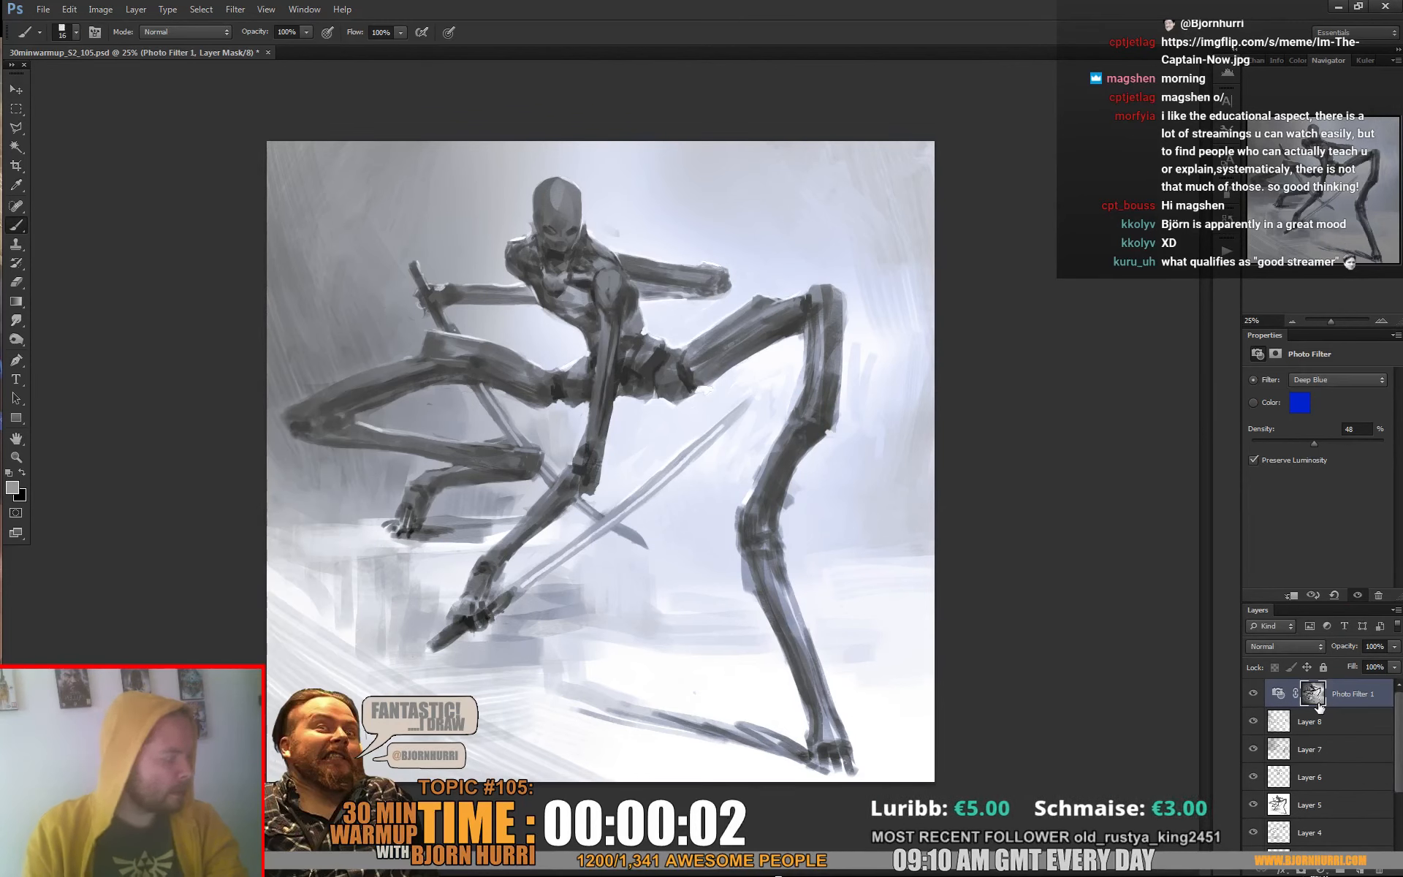
Add a Color Balance adjustment layer above the photo filter with midtones at +26 red and -45 toward yellow
{"action": "left_click", "coordinate": [1320, 870]}
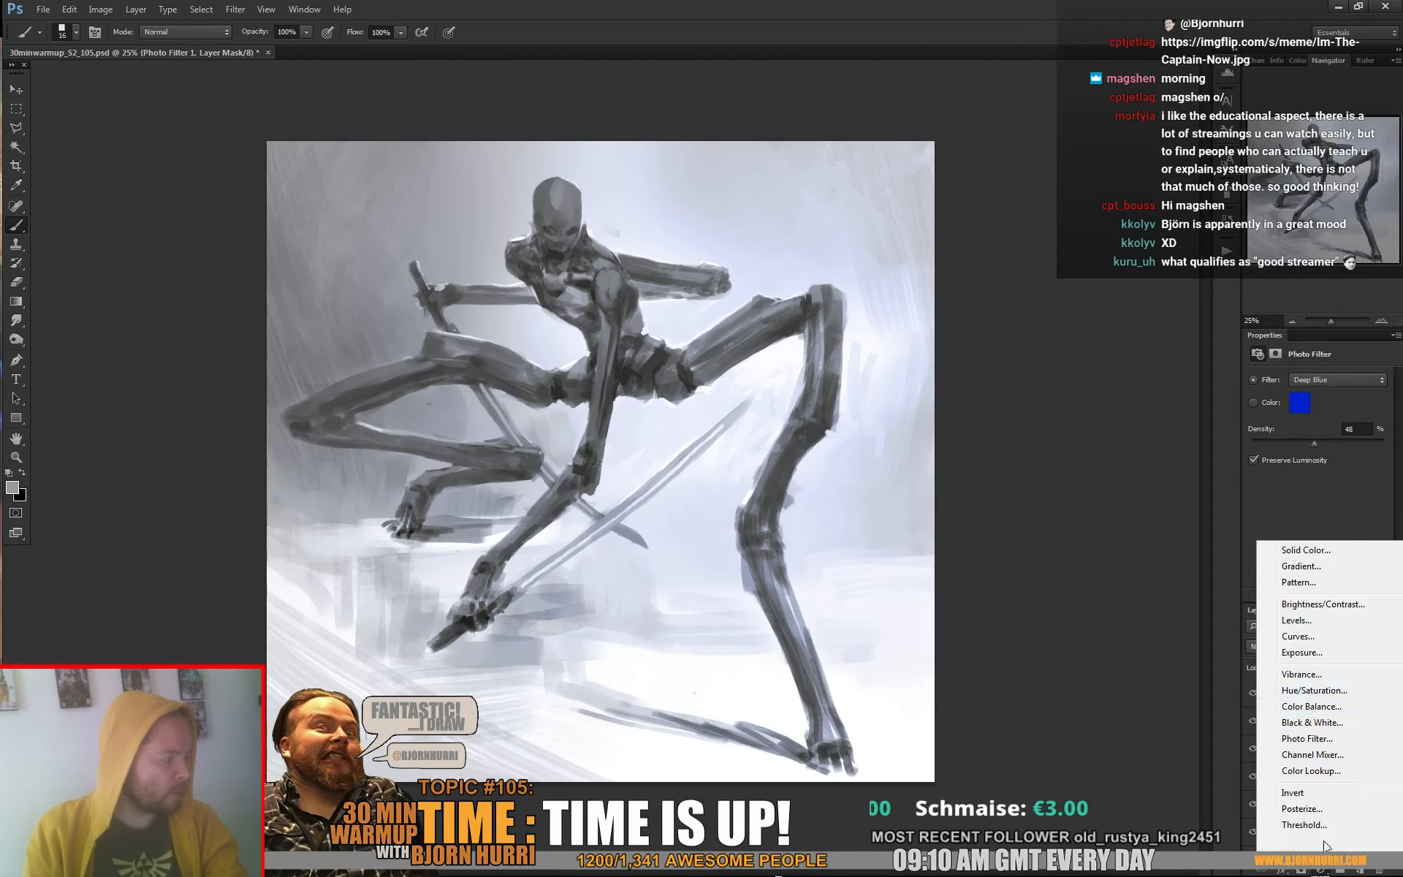
{"action": "left_click", "coordinate": [1311, 706]}
{"action": "left_click", "coordinate": [1305, 413]}
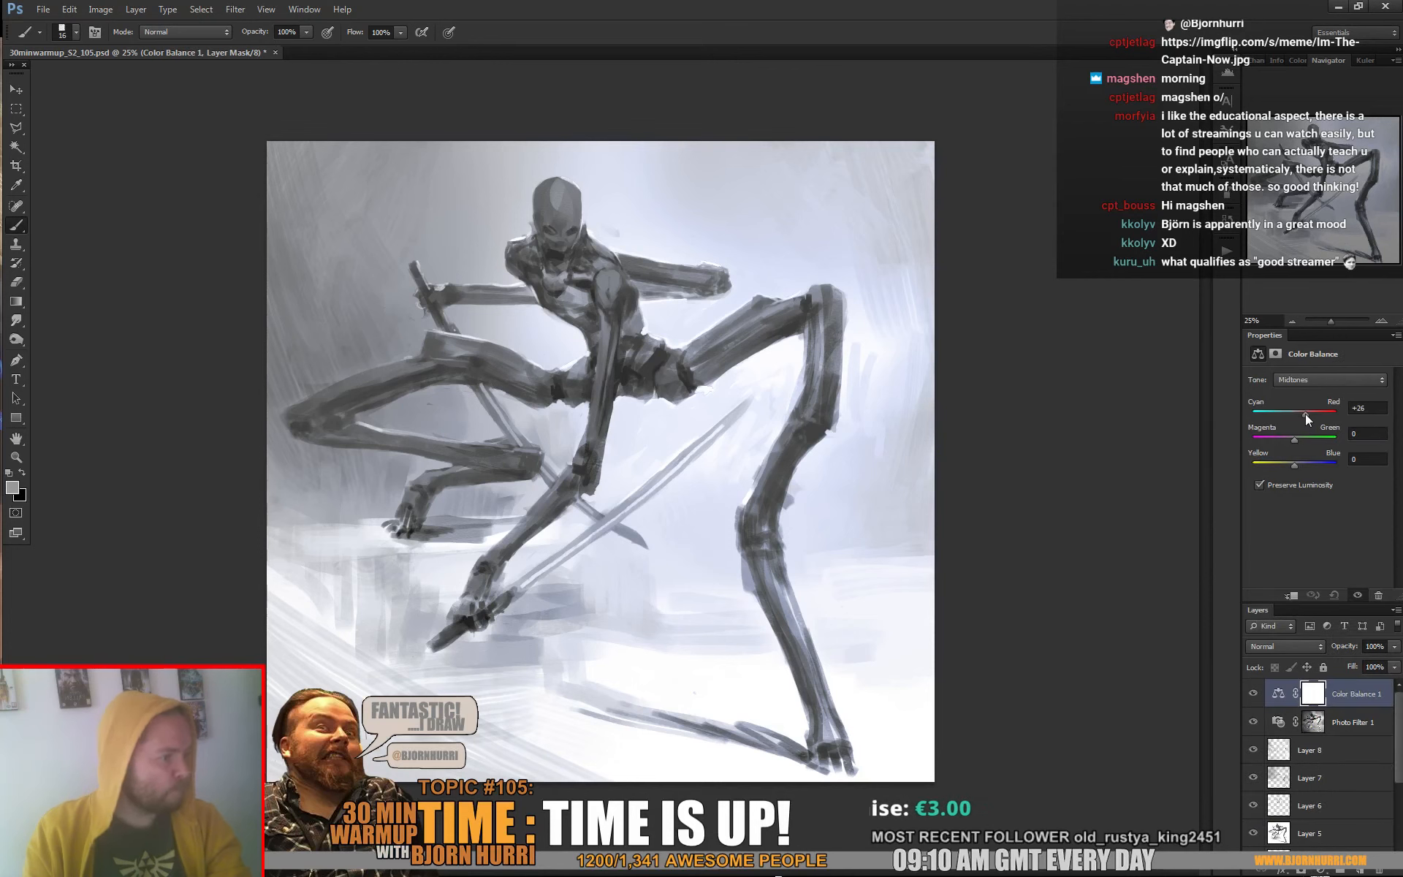
{"action": "left_click_drag", "start_coordinate": [1294, 465], "coordinate": [1279, 463]}
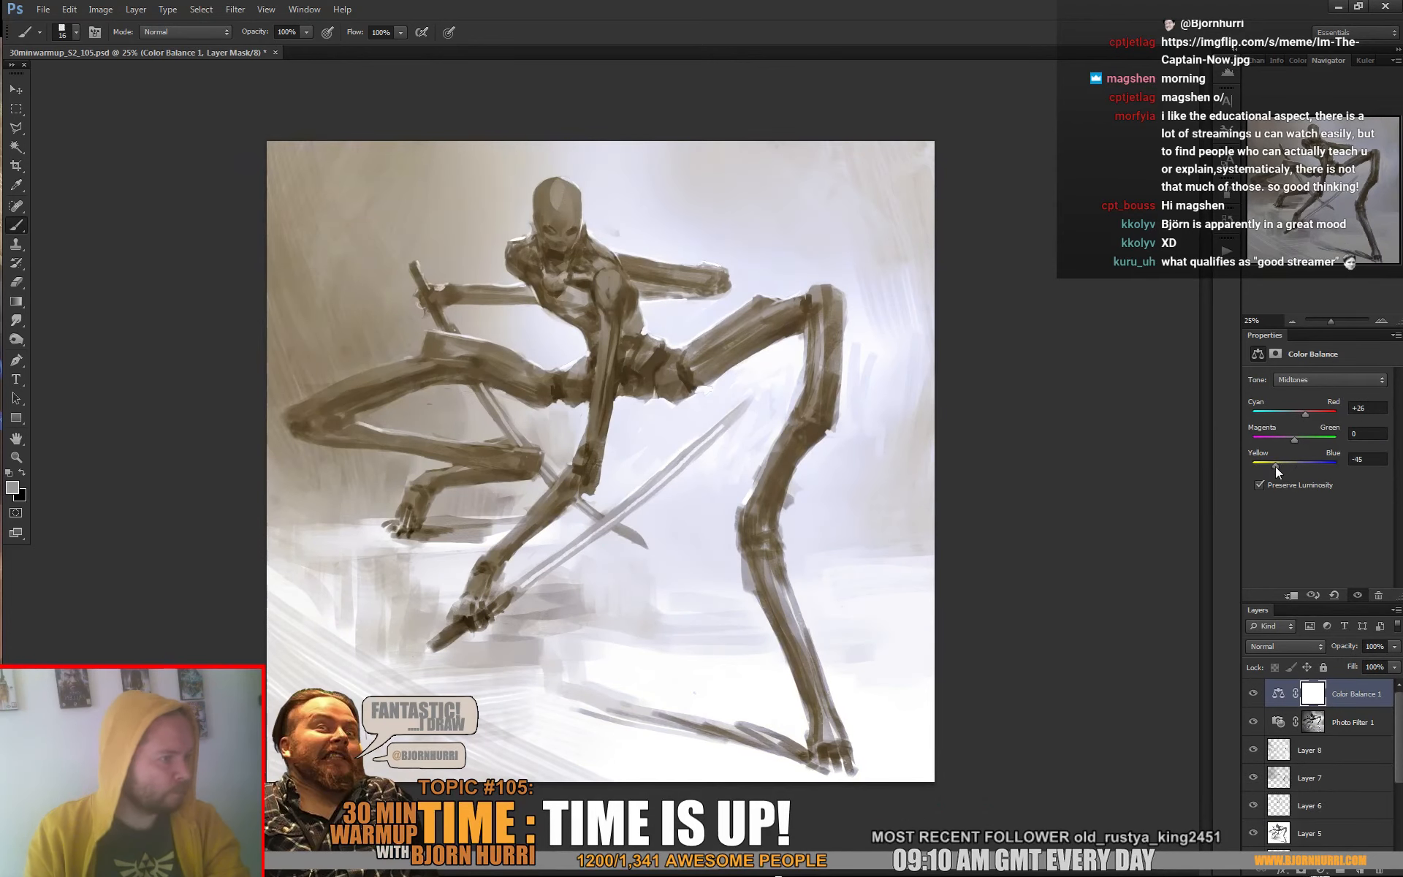
Mask the colour balance layer by Color Range on the figure's dark tones with fuzziness 55
{"action": "key", "text": "ctrl+a"}
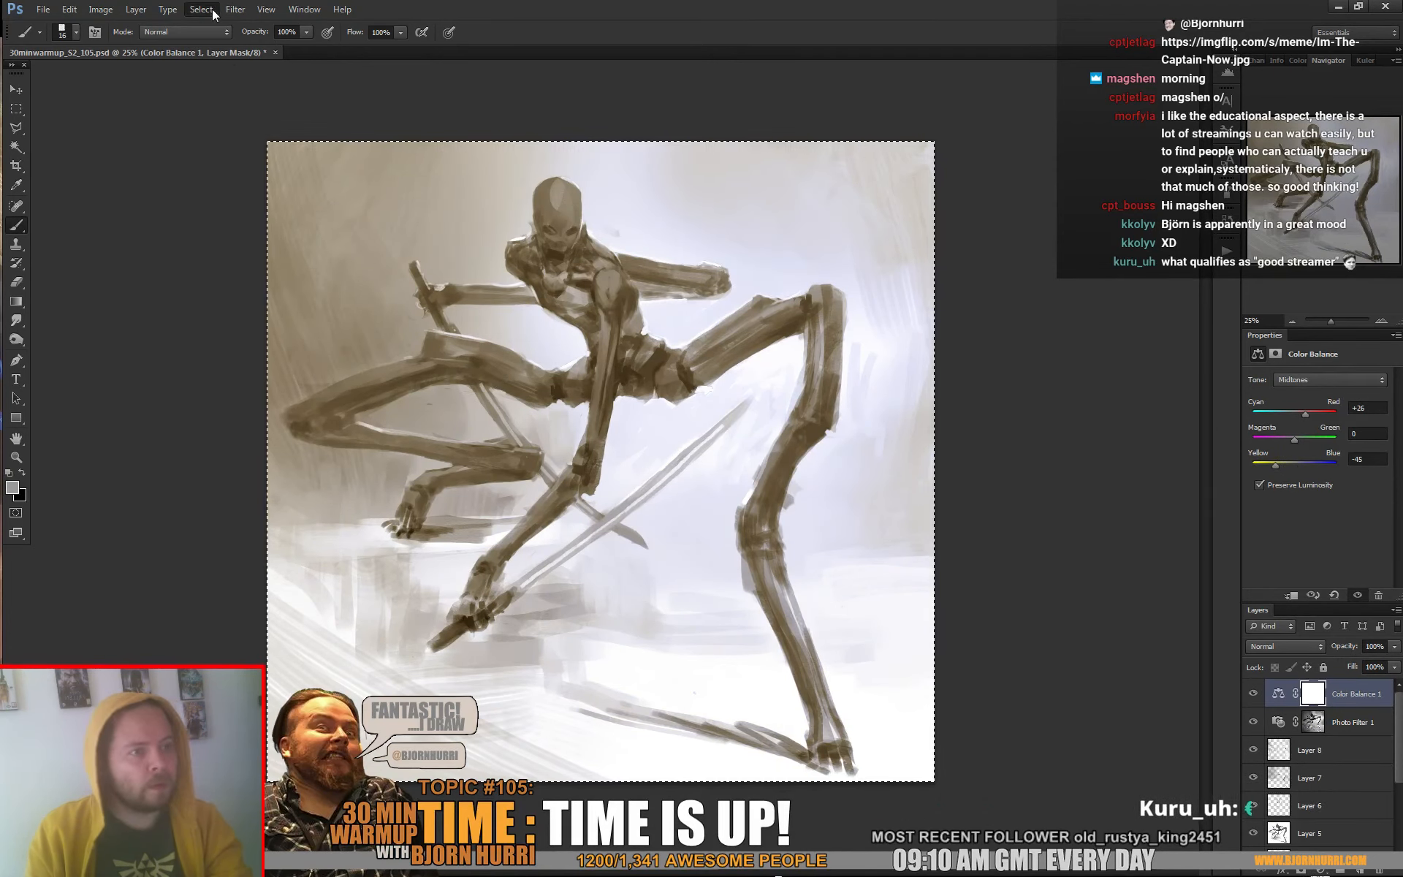
{"action": "left_click", "coordinate": [201, 9]}
{"action": "left_click", "coordinate": [225, 135]}
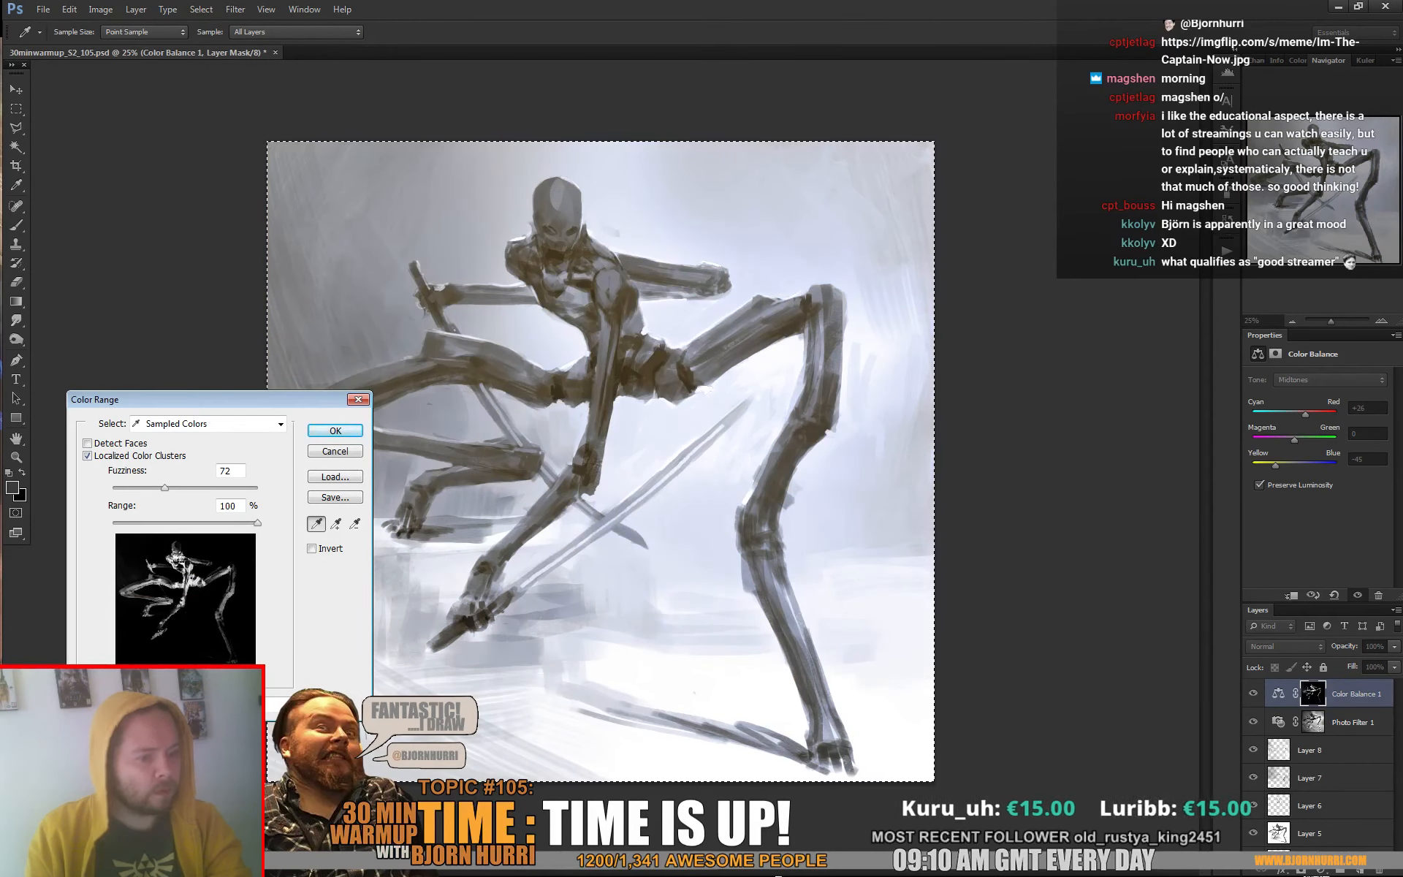
{"action": "left_click_drag", "start_coordinate": [164, 487], "coordinate": [144, 487]}
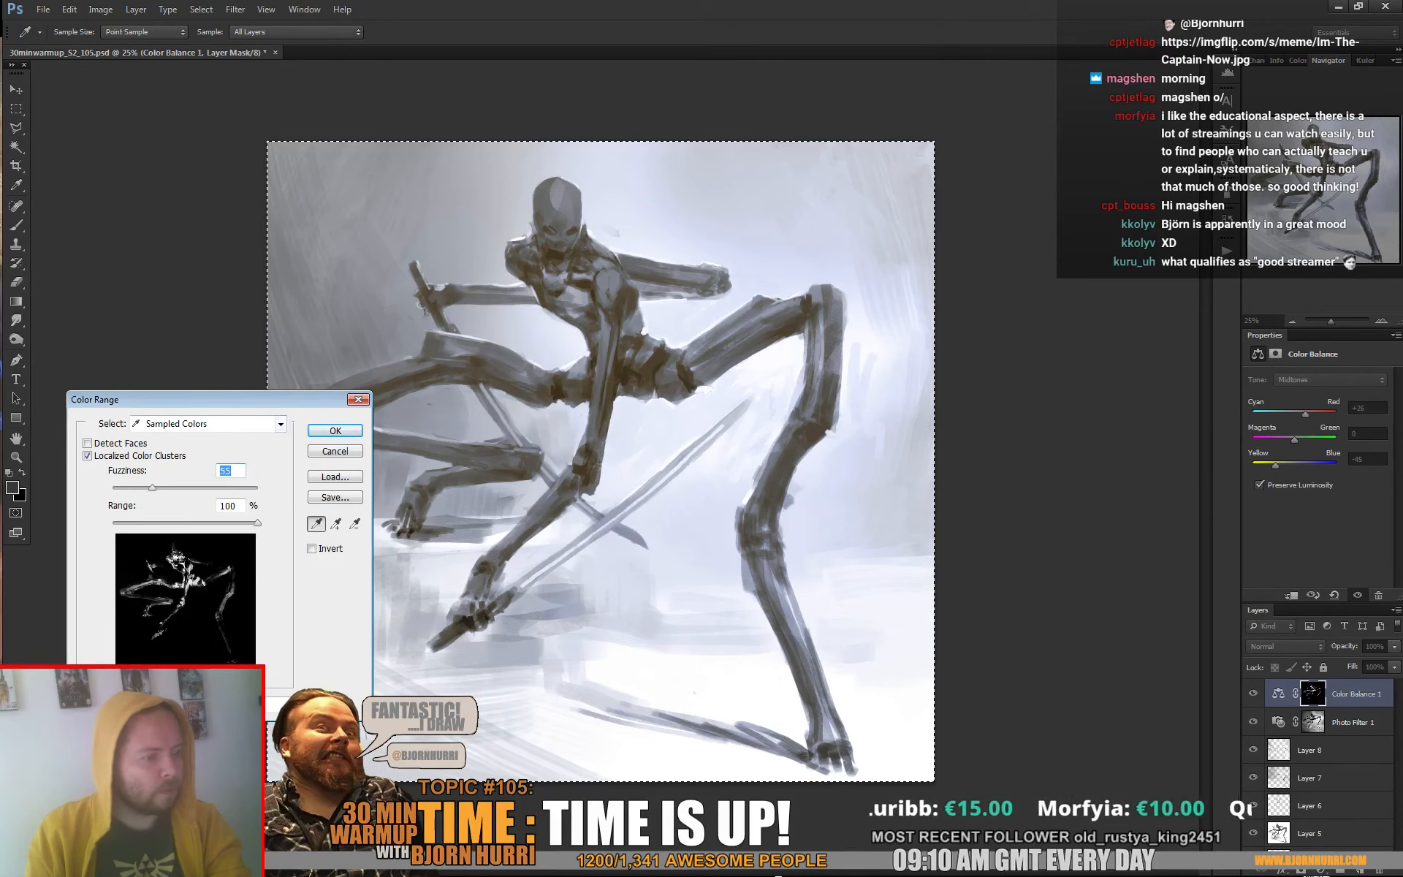
{"action": "key", "text": "Return"}
{"action": "key", "text": "b"}
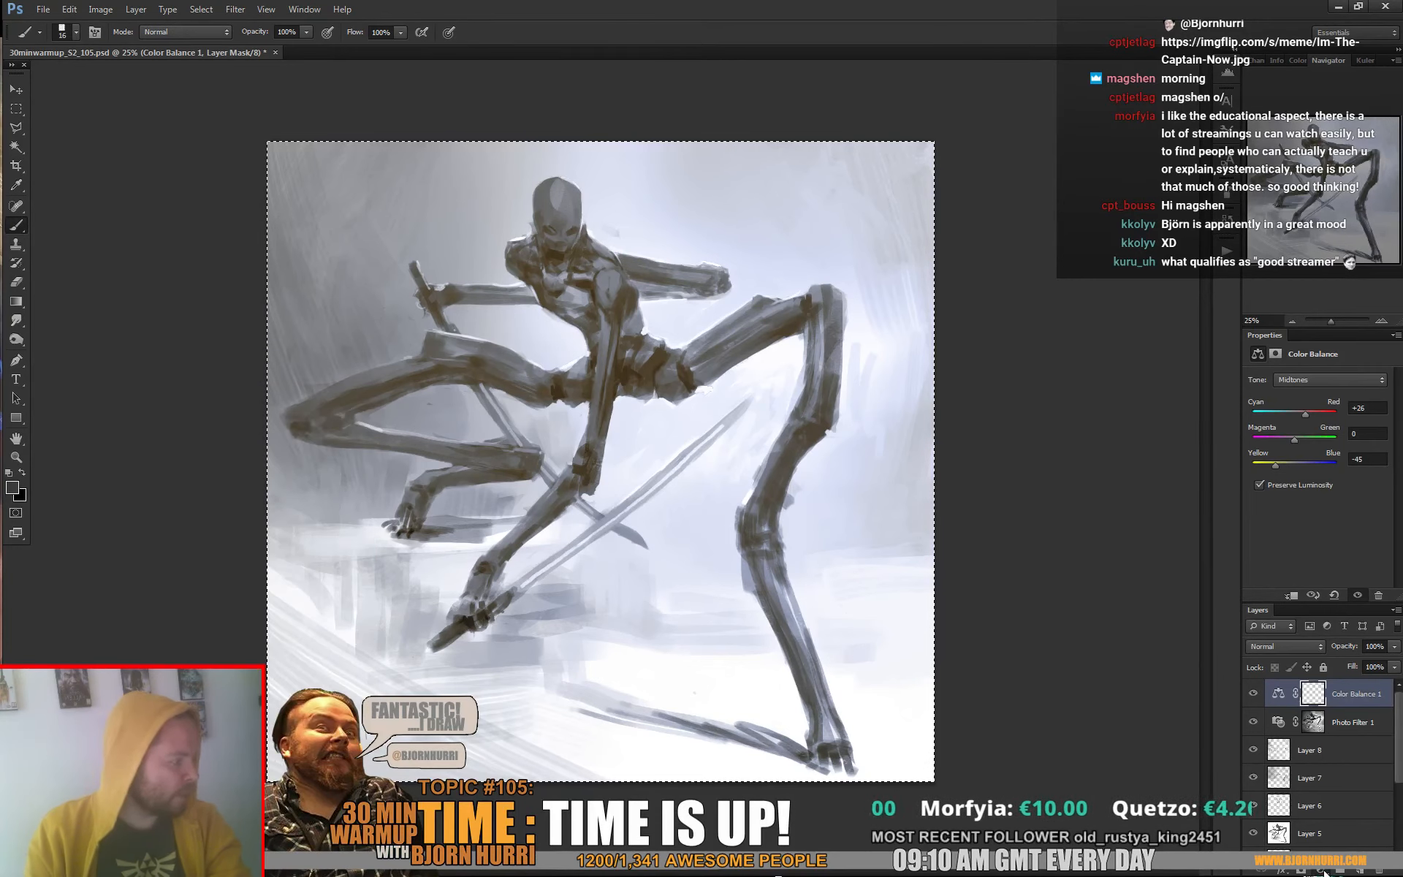
Add a colorized Hue/Saturation adjustment layer with hue 194 and saturation 72
{"action": "left_click", "coordinate": [1321, 870]}
{"action": "left_click", "coordinate": [1322, 692]}
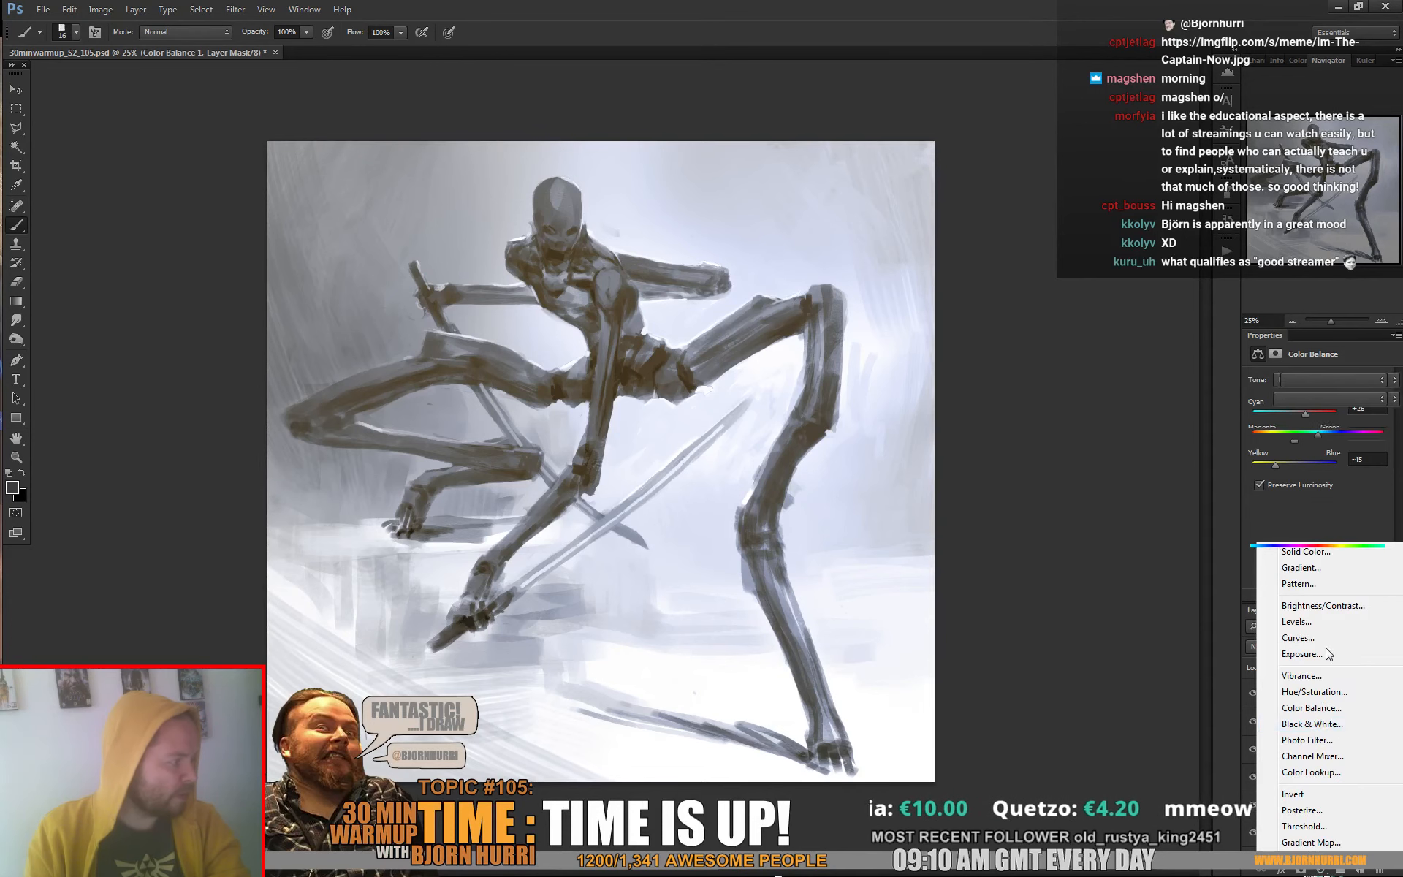
{"action": "left_click", "coordinate": [1327, 515]}
{"action": "left_click", "coordinate": [1345, 463]}
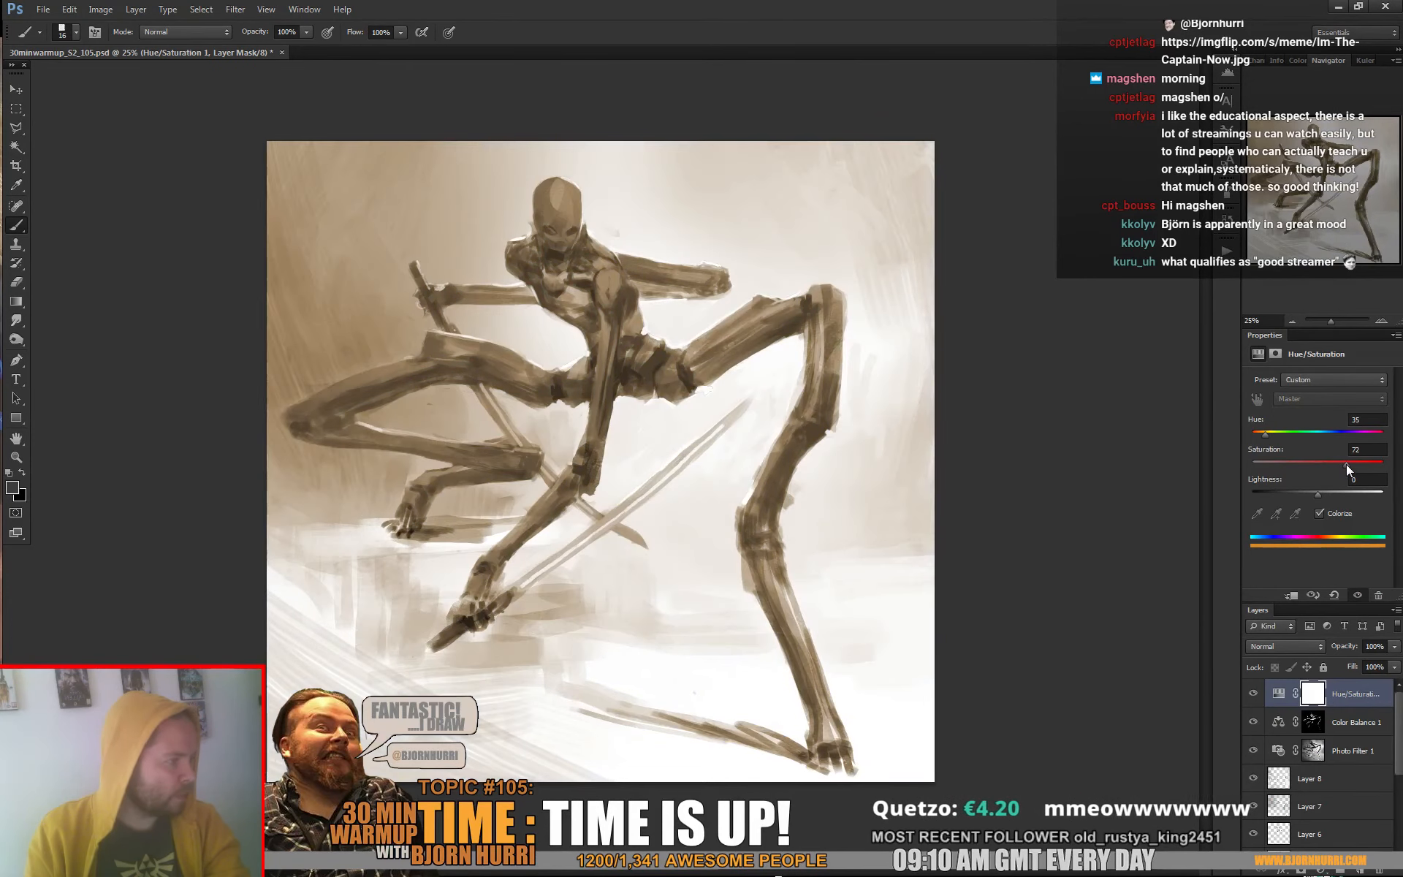
{"action": "left_click_drag", "start_coordinate": [1299, 437], "coordinate": [1323, 436]}
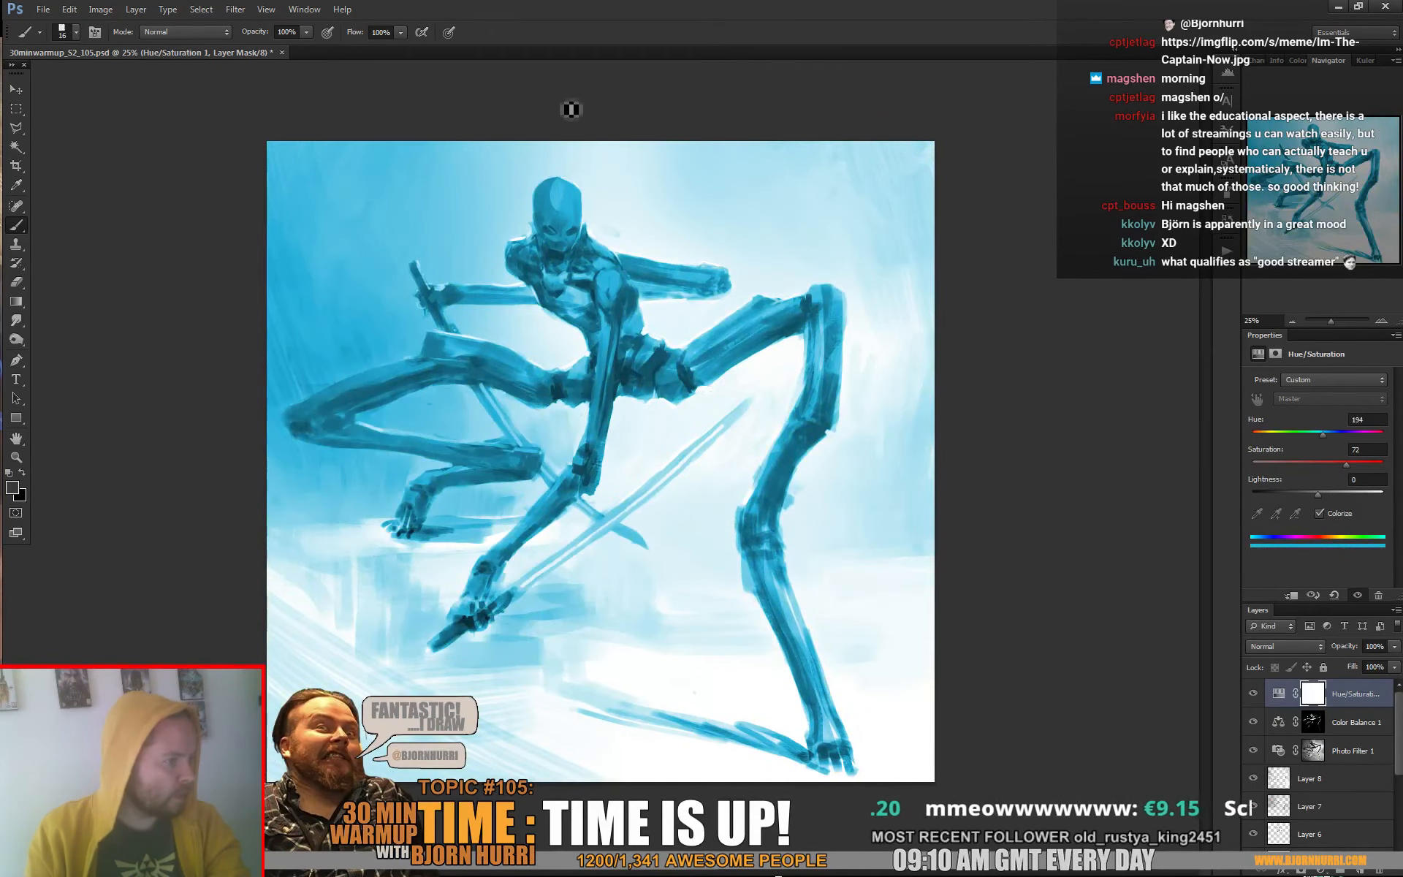
Mask the blue colorize layer by Color Range from the head's grey with fuzziness 21 and localized clusters off, and set its opacity to 24%
{"action": "left_click", "coordinate": [189, 9]}
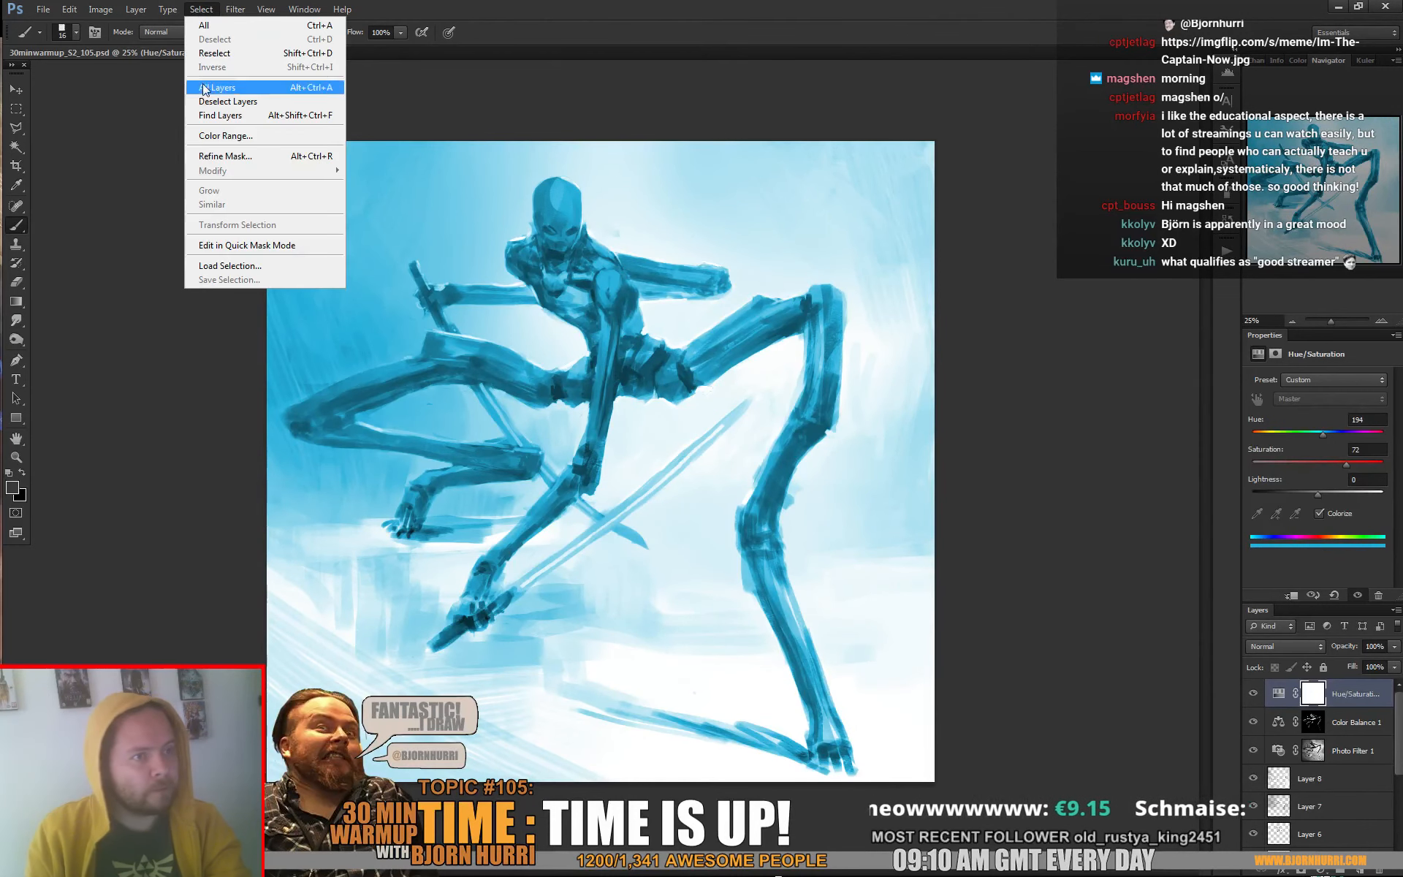
{"action": "left_click", "coordinate": [205, 136]}
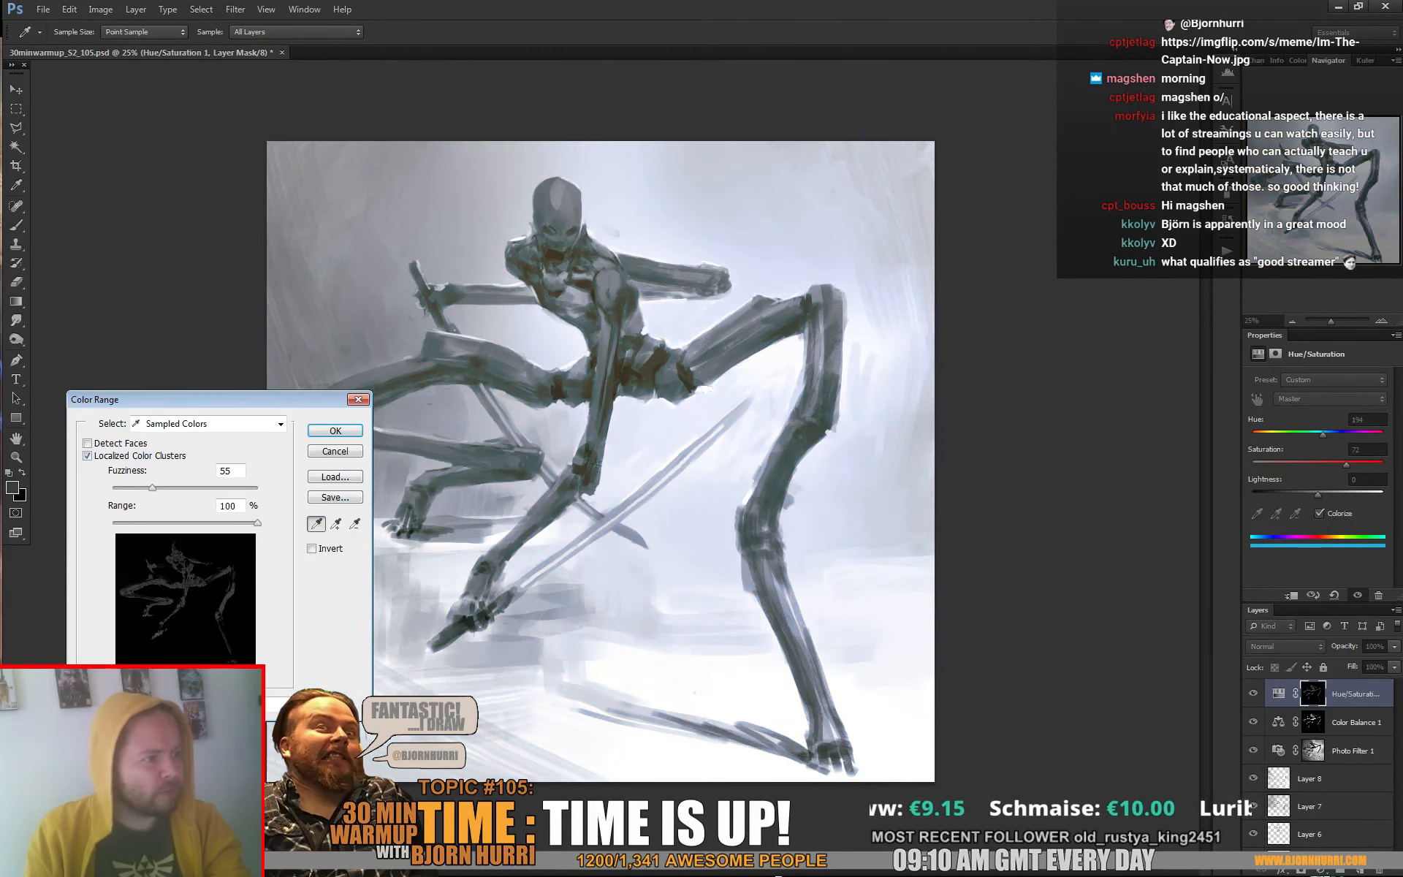
{"action": "left_click", "coordinate": [557, 199]}
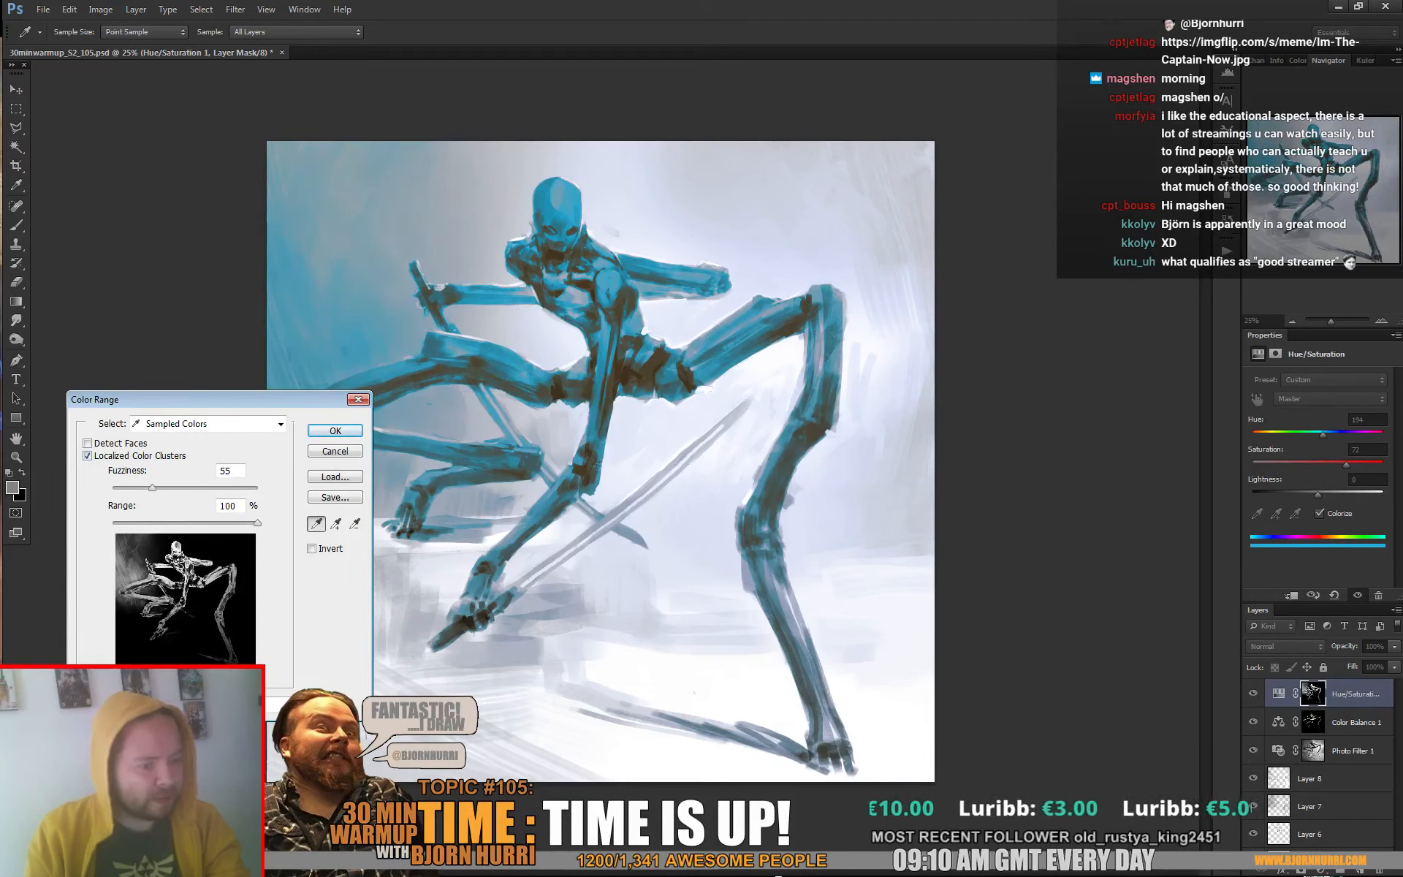
{"action": "left_click", "coordinate": [87, 455]}
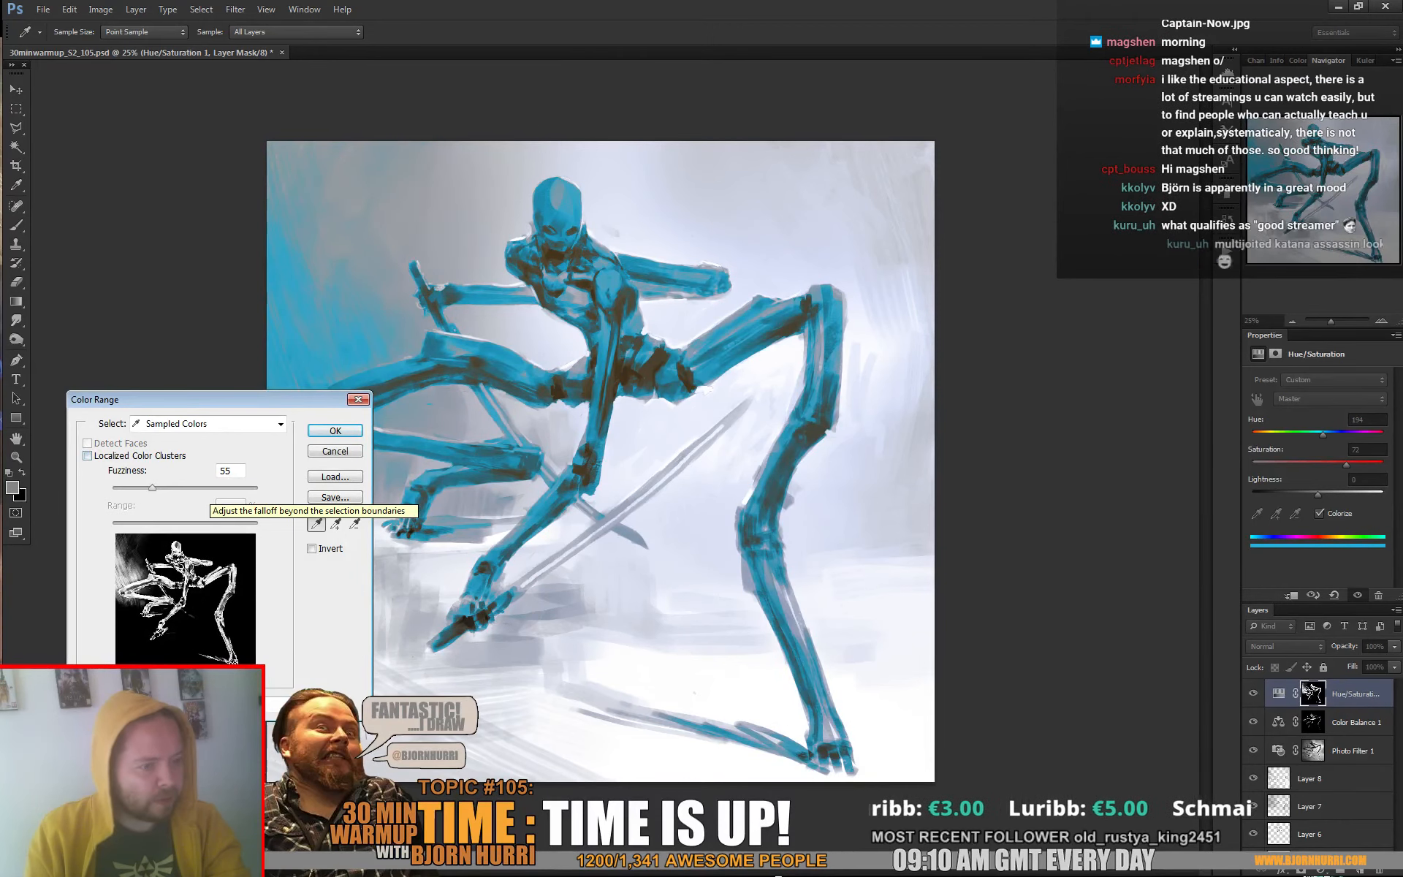
{"action": "left_click_drag", "start_coordinate": [152, 487], "coordinate": [123, 488]}
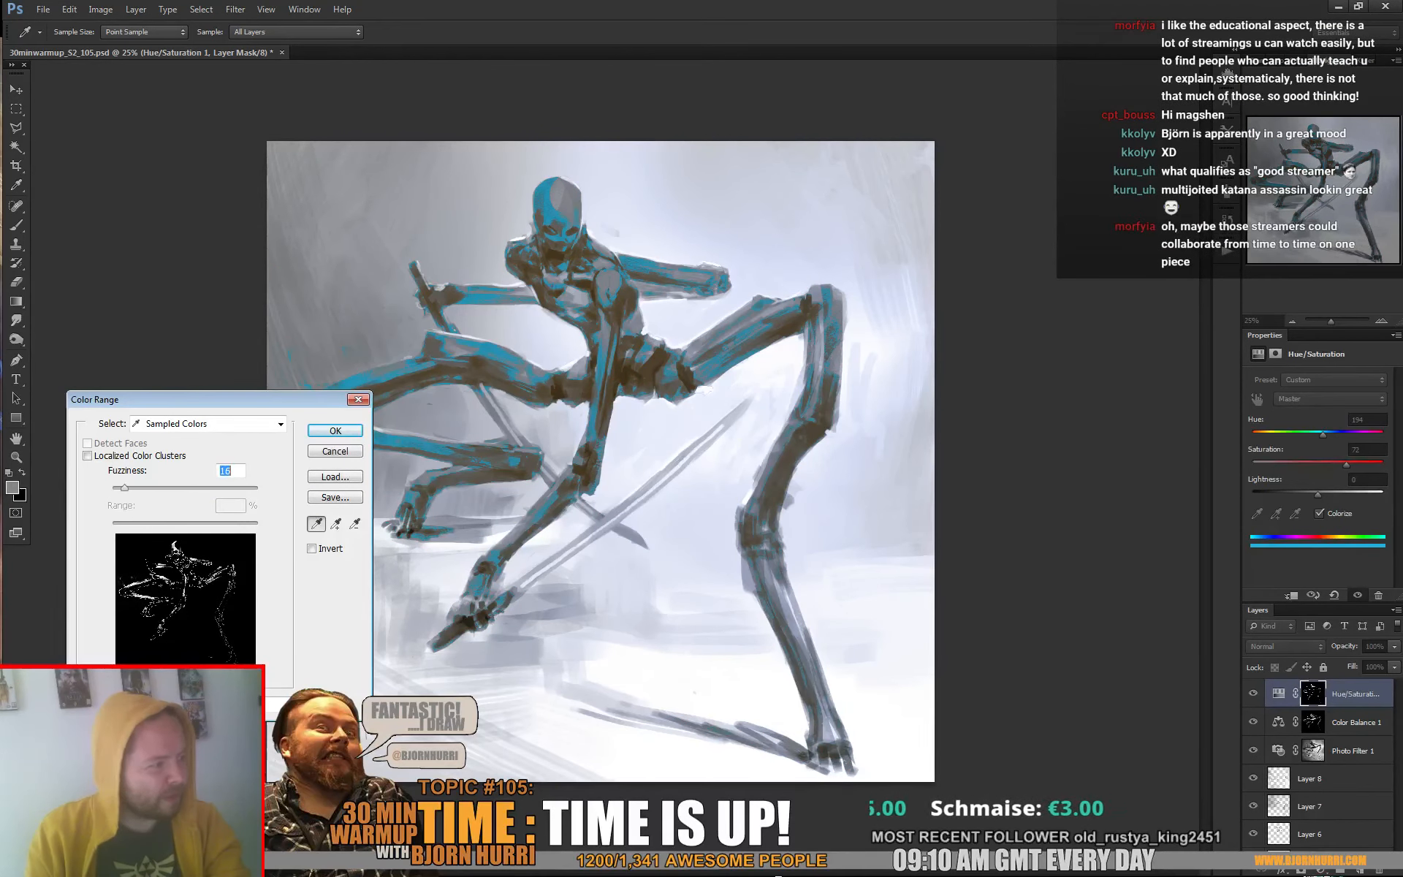
{"action": "left_click_drag", "start_coordinate": [126, 488], "coordinate": [128, 488]}
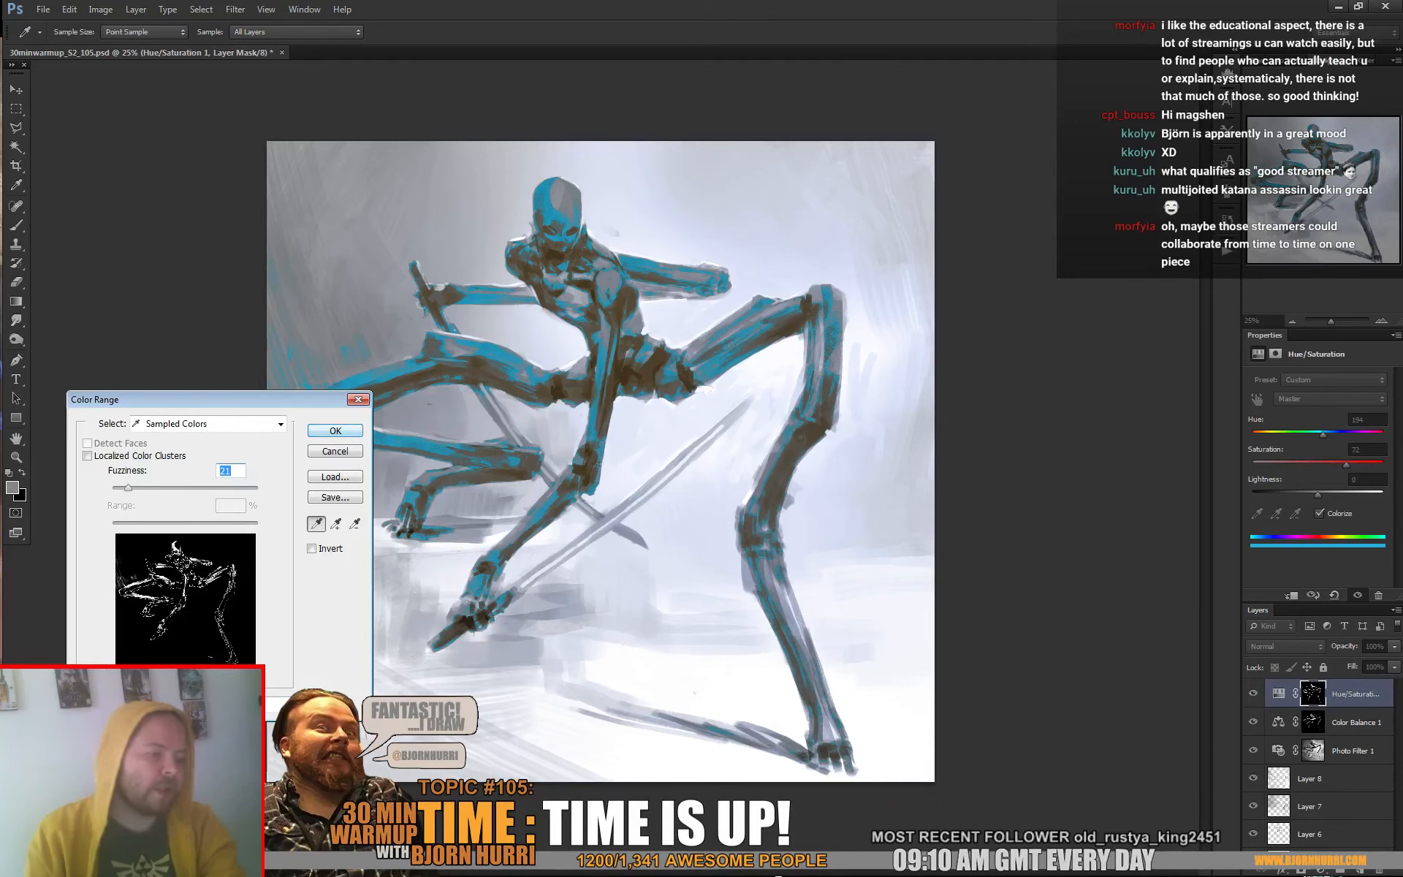
{"action": "key", "text": "Return"}
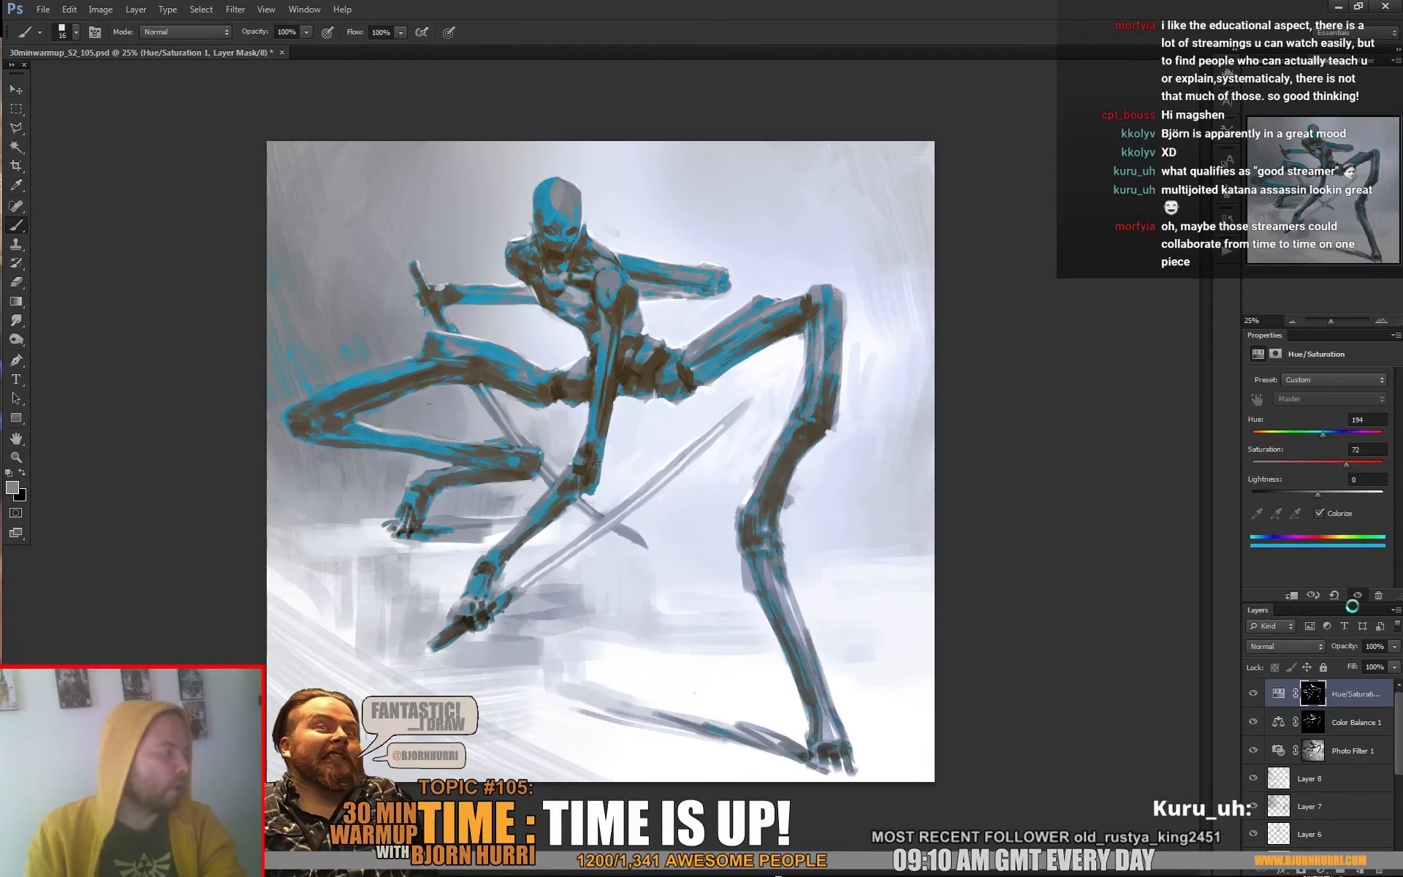
{"action": "left_click", "coordinate": [1394, 646]}
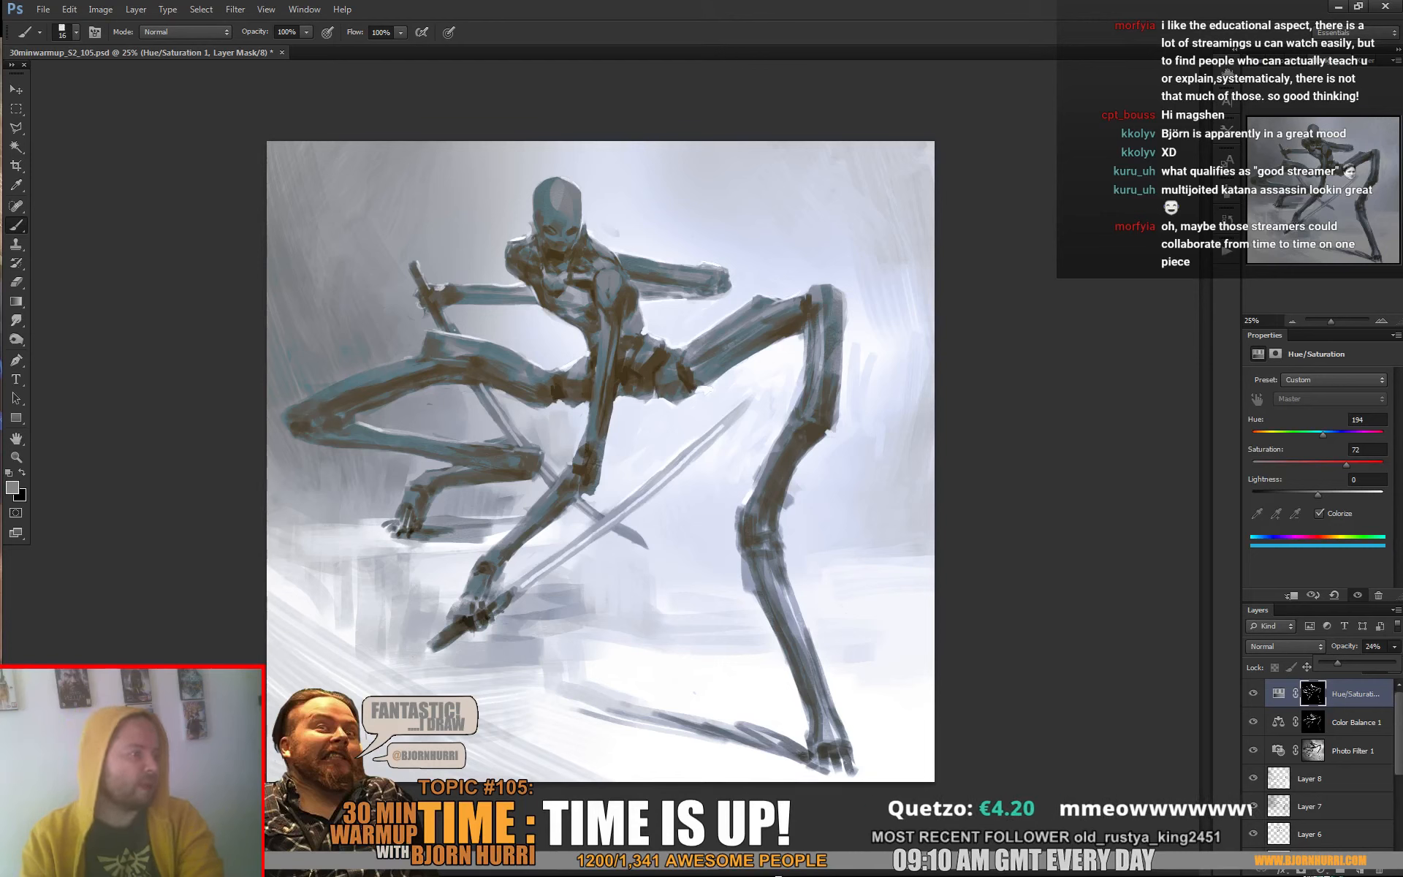
Add a new layer in Color Dodge mode and choose a teal painting colour with hue 182, saturation 98% and brightness 64%
{"action": "key", "text": "ctrl+shift+alt+n"}
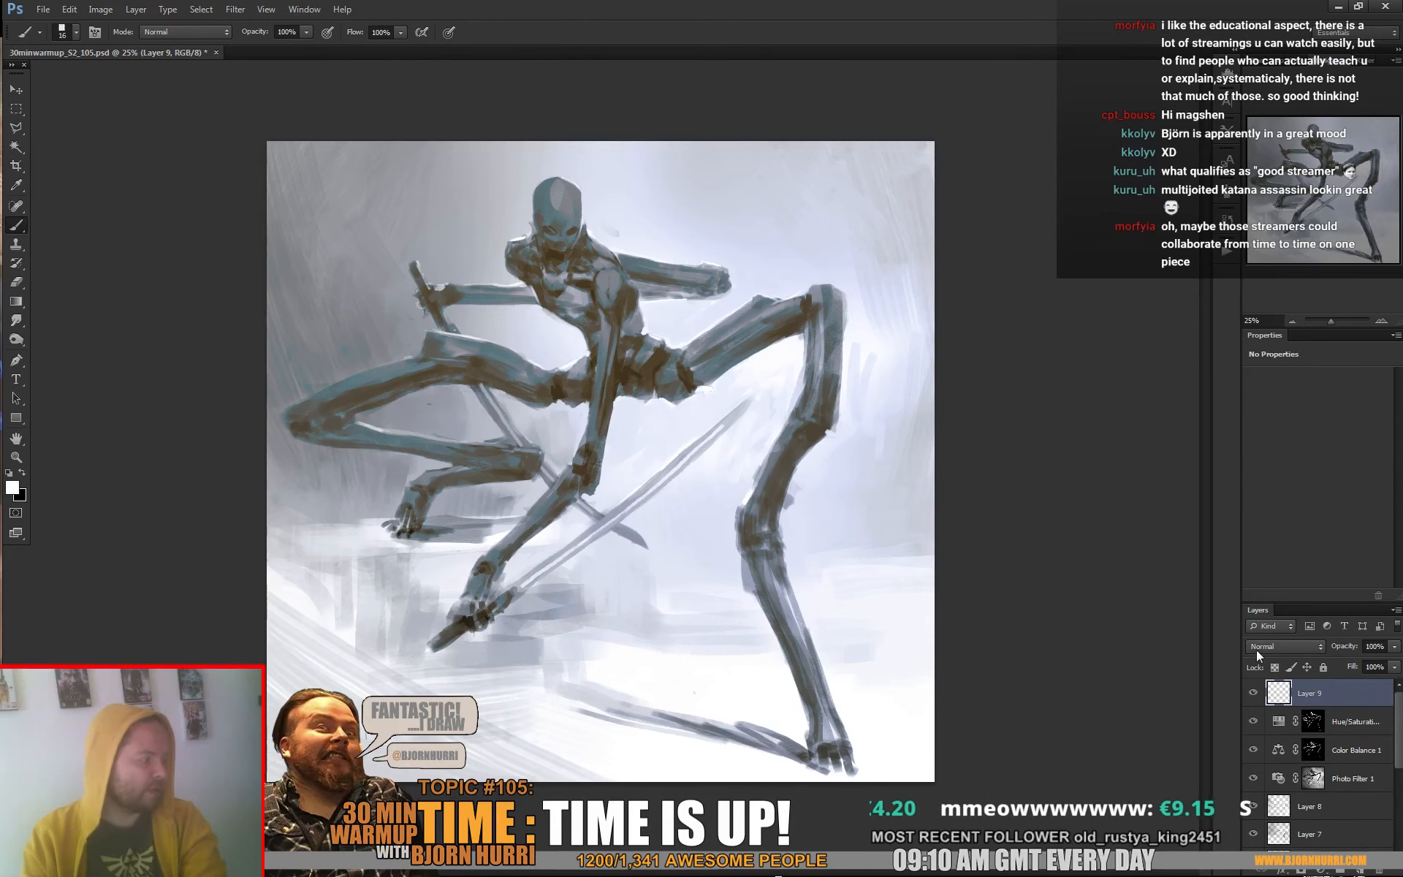
{"action": "left_click", "coordinate": [1260, 647]}
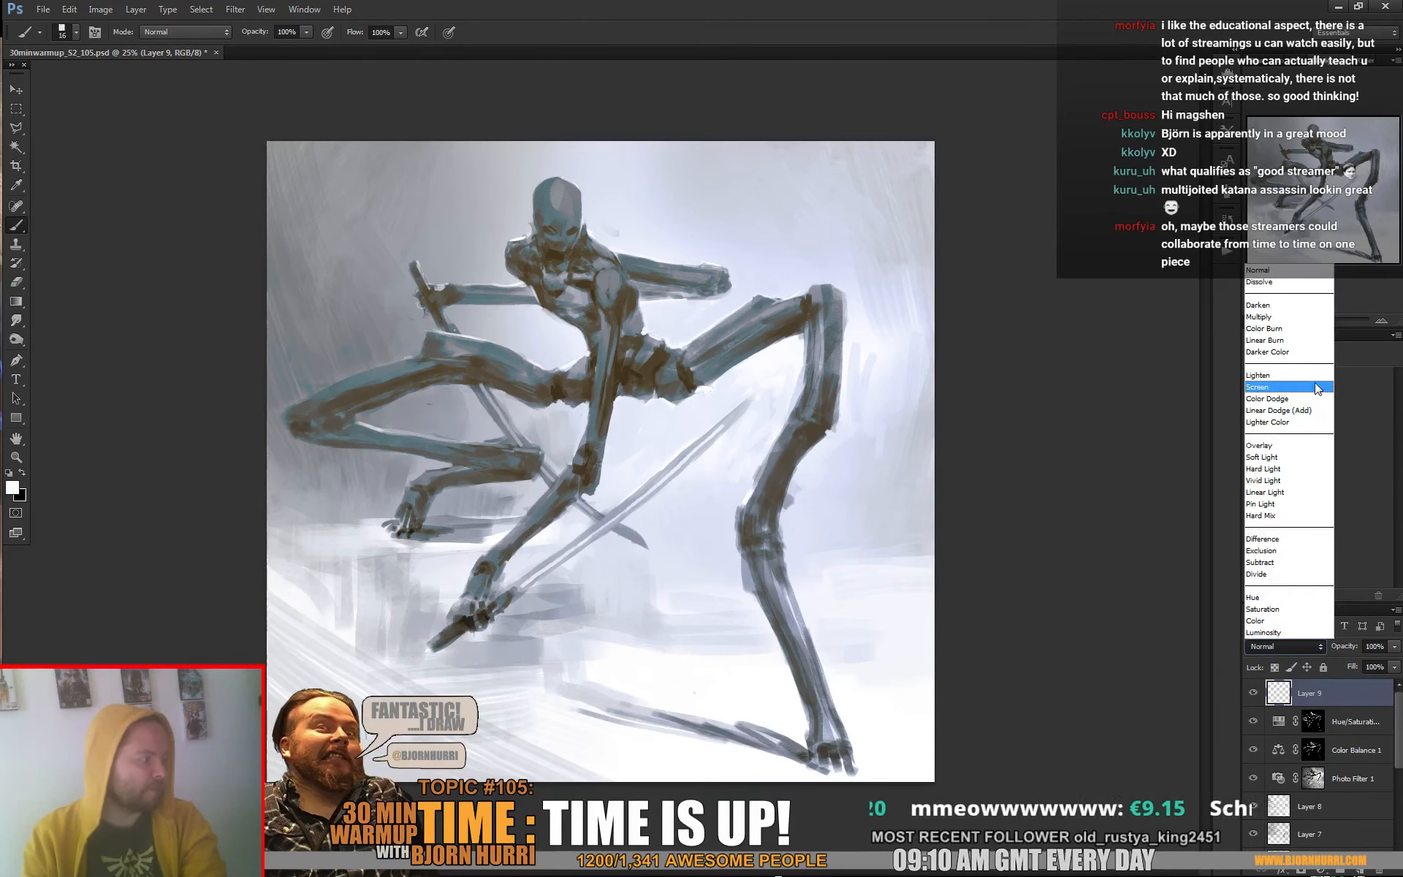
{"action": "left_click", "coordinate": [1273, 398]}
{"action": "key", "text": "n"}
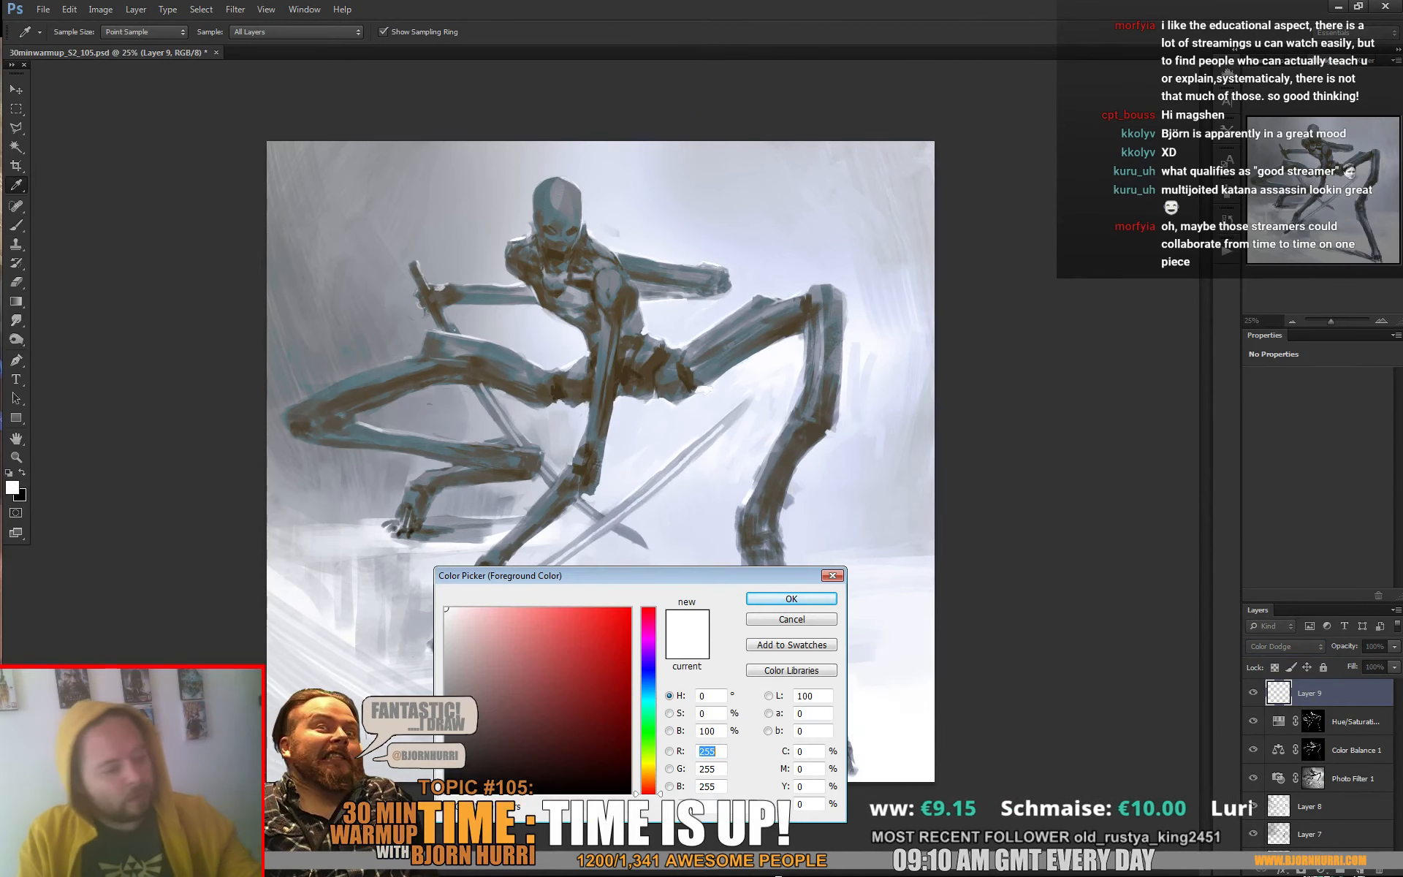
{"action": "left_click", "coordinate": [648, 703]}
{"action": "left_click", "coordinate": [625, 671]}
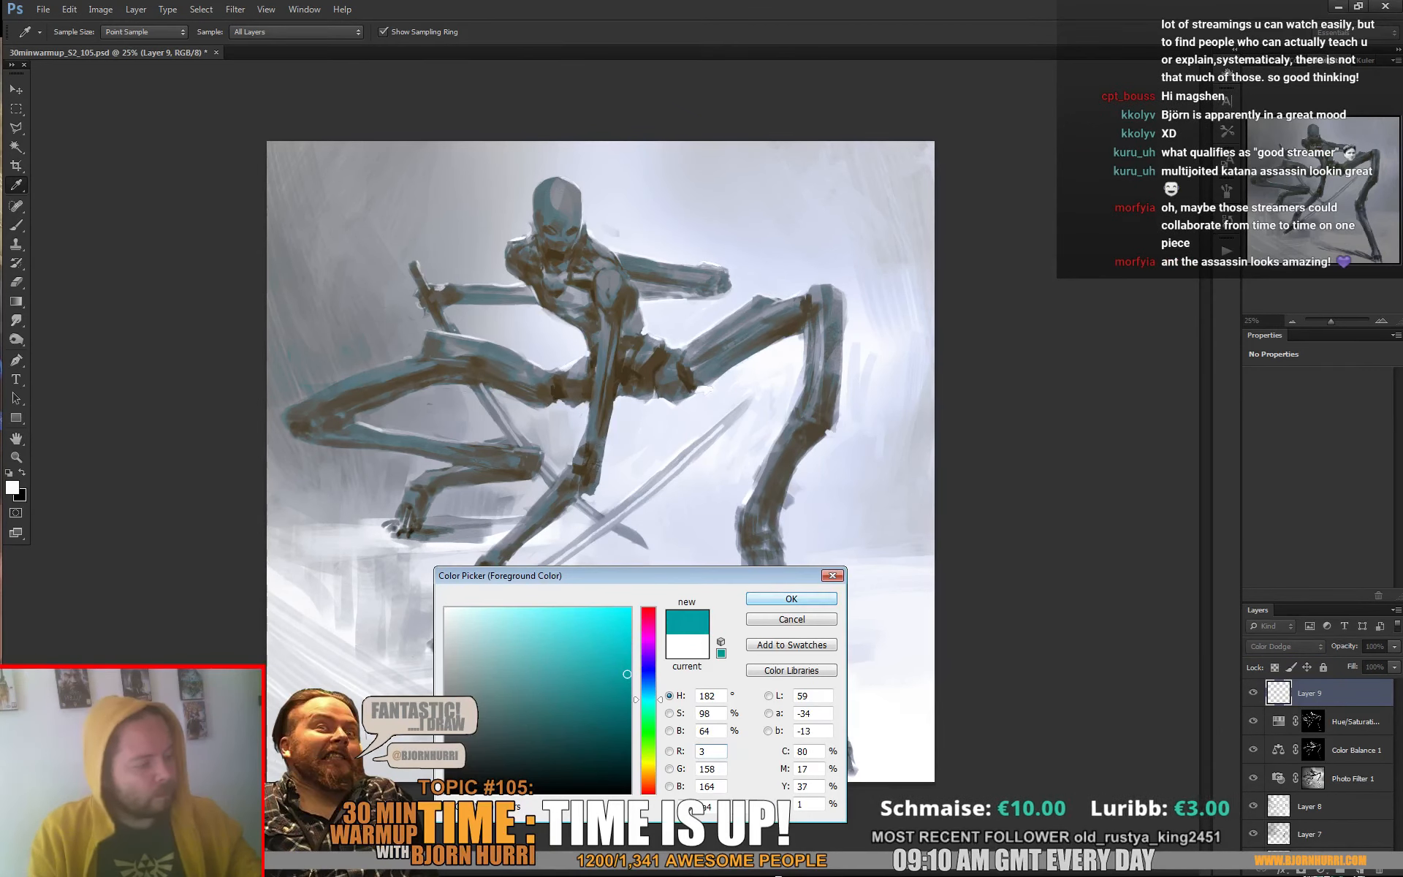
{"action": "left_click", "coordinate": [791, 598]}
{"action": "key", "text": "b"}
Brush a teal glow over the upper background and lower left of the painting with the soft round brush at 1521 px
{"action": "right_click", "coordinate": [724, 369]}
{"action": "left_click", "coordinate": [725, 369]}
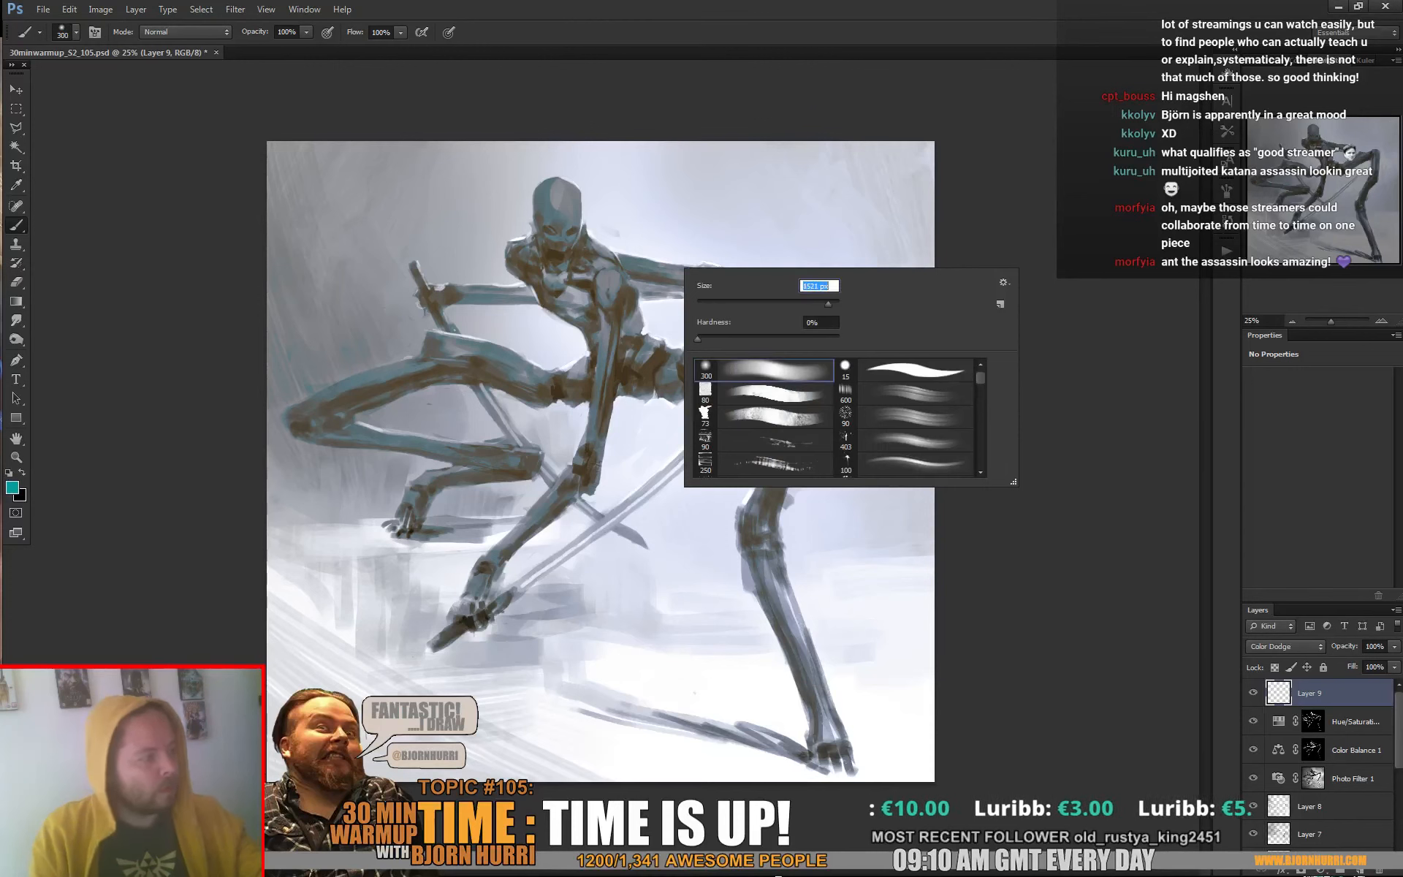
{"action": "left_click_drag", "start_coordinate": [630, 293], "coordinate": [635, 92]}
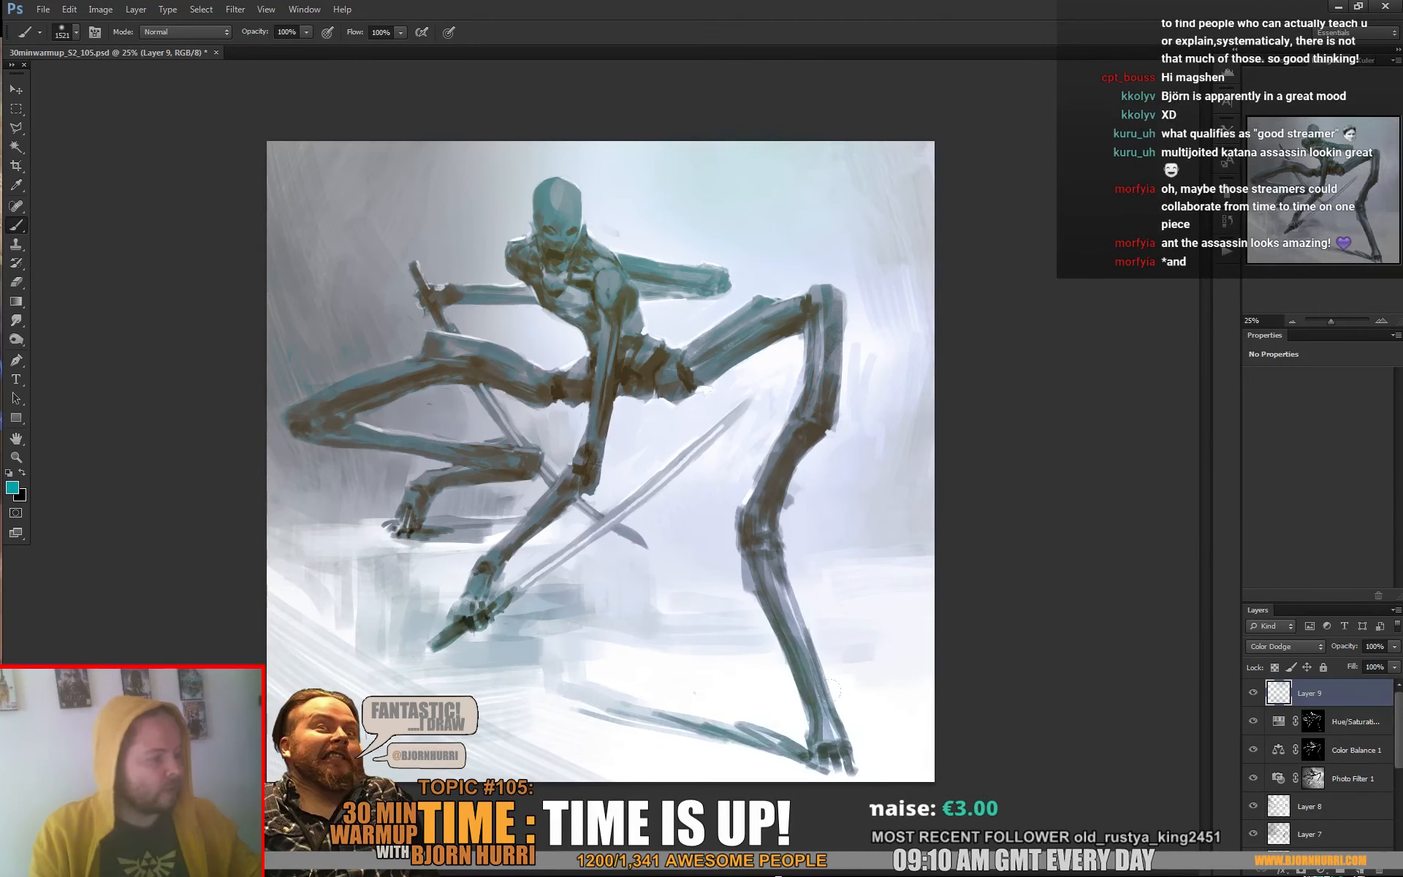
{"action": "left_click_drag", "start_coordinate": [409, 544], "coordinate": [247, 484]}
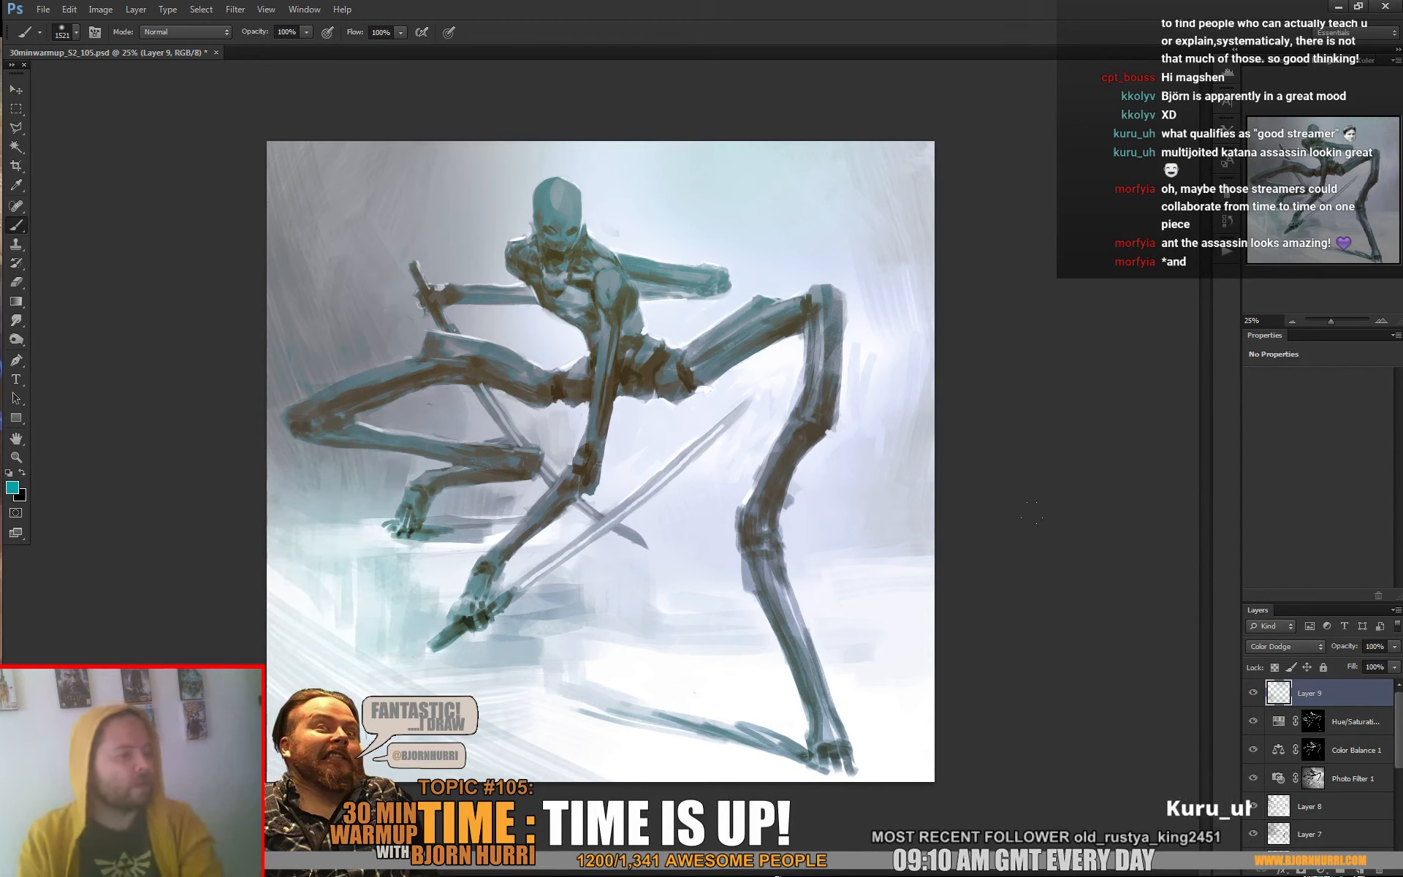
Adjust the Color Dodge glow layer's hue to -86 and saturation to -11
{"action": "key", "text": "ctrl+u"}
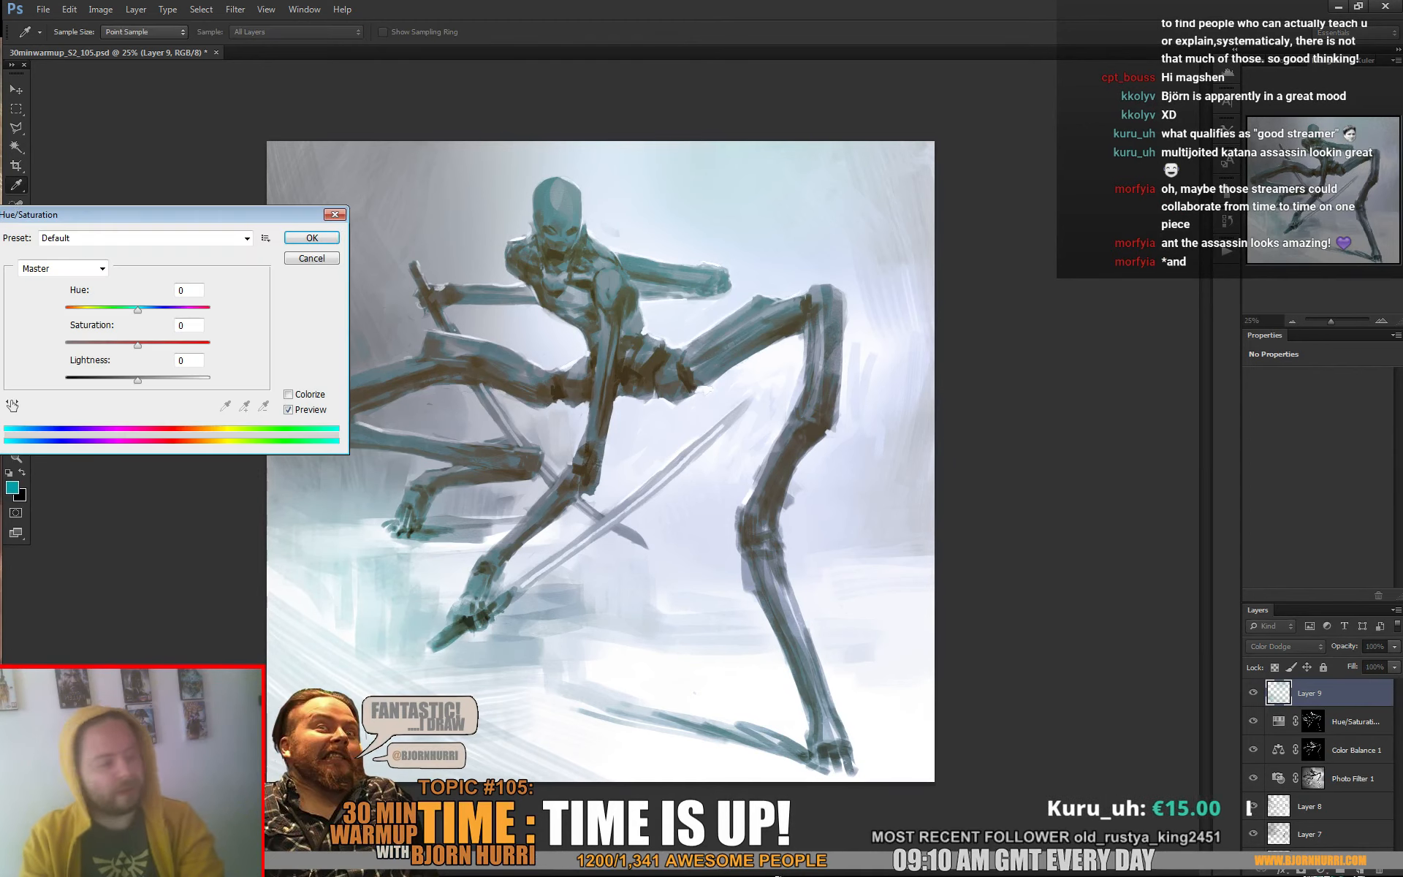
{"action": "left_click_drag", "start_coordinate": [137, 310], "coordinate": [65, 310]}
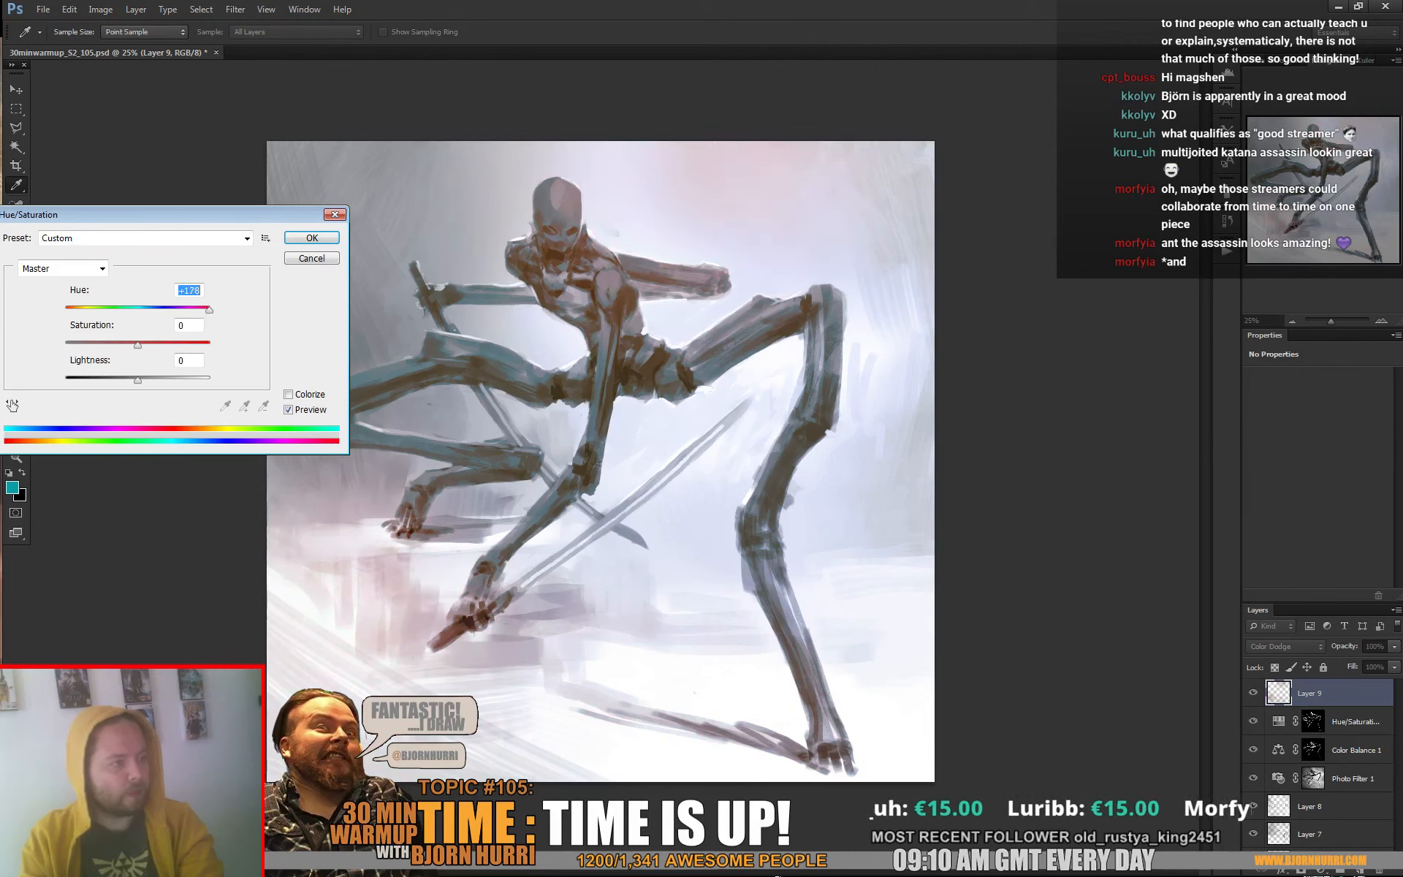
{"action": "left_click_drag", "start_coordinate": [209, 310], "coordinate": [203, 344]}
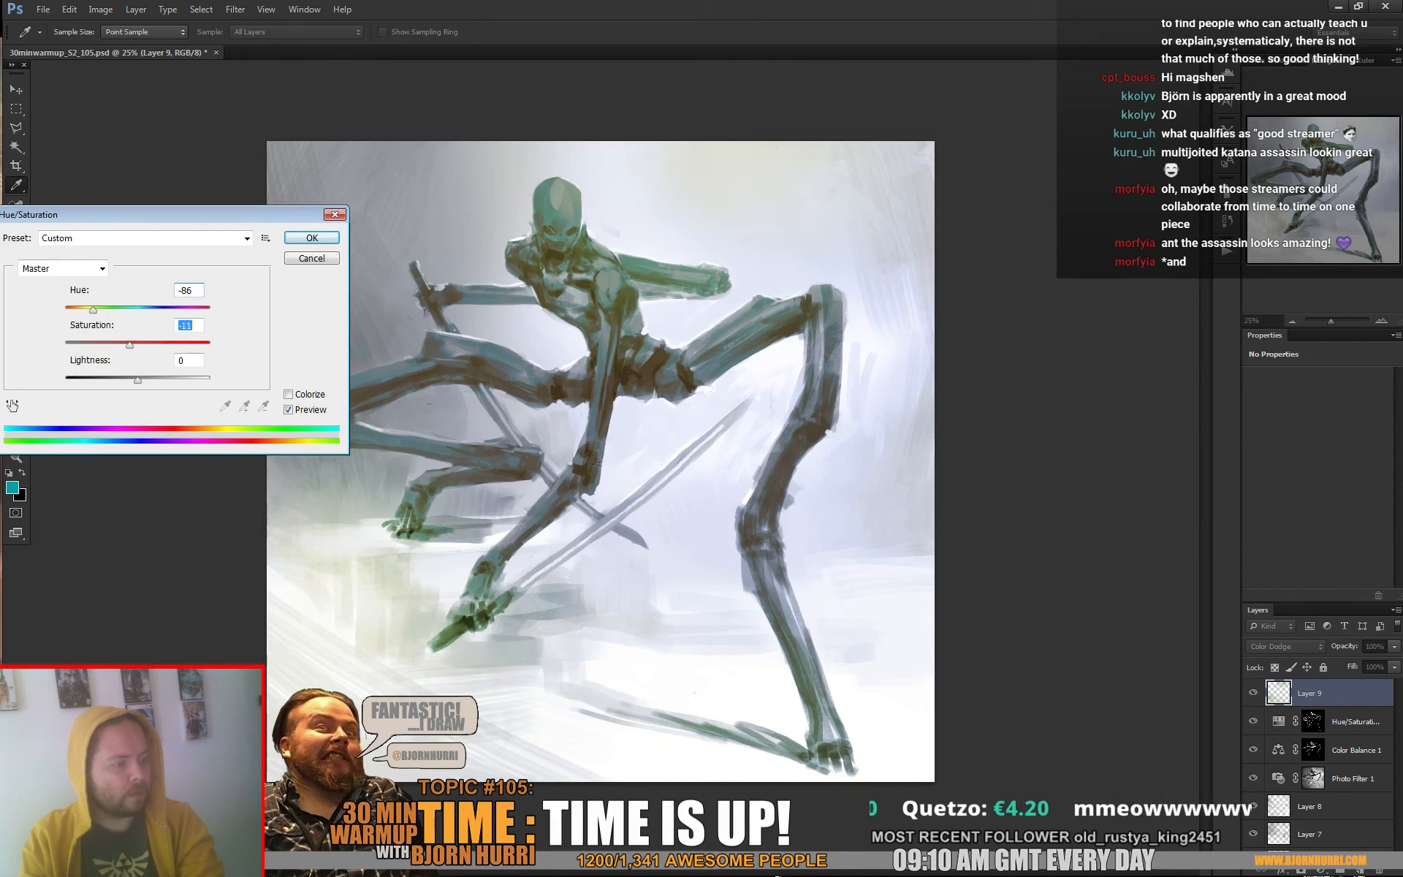
{"action": "key", "text": "Return"}
{"action": "key", "text": "b"}
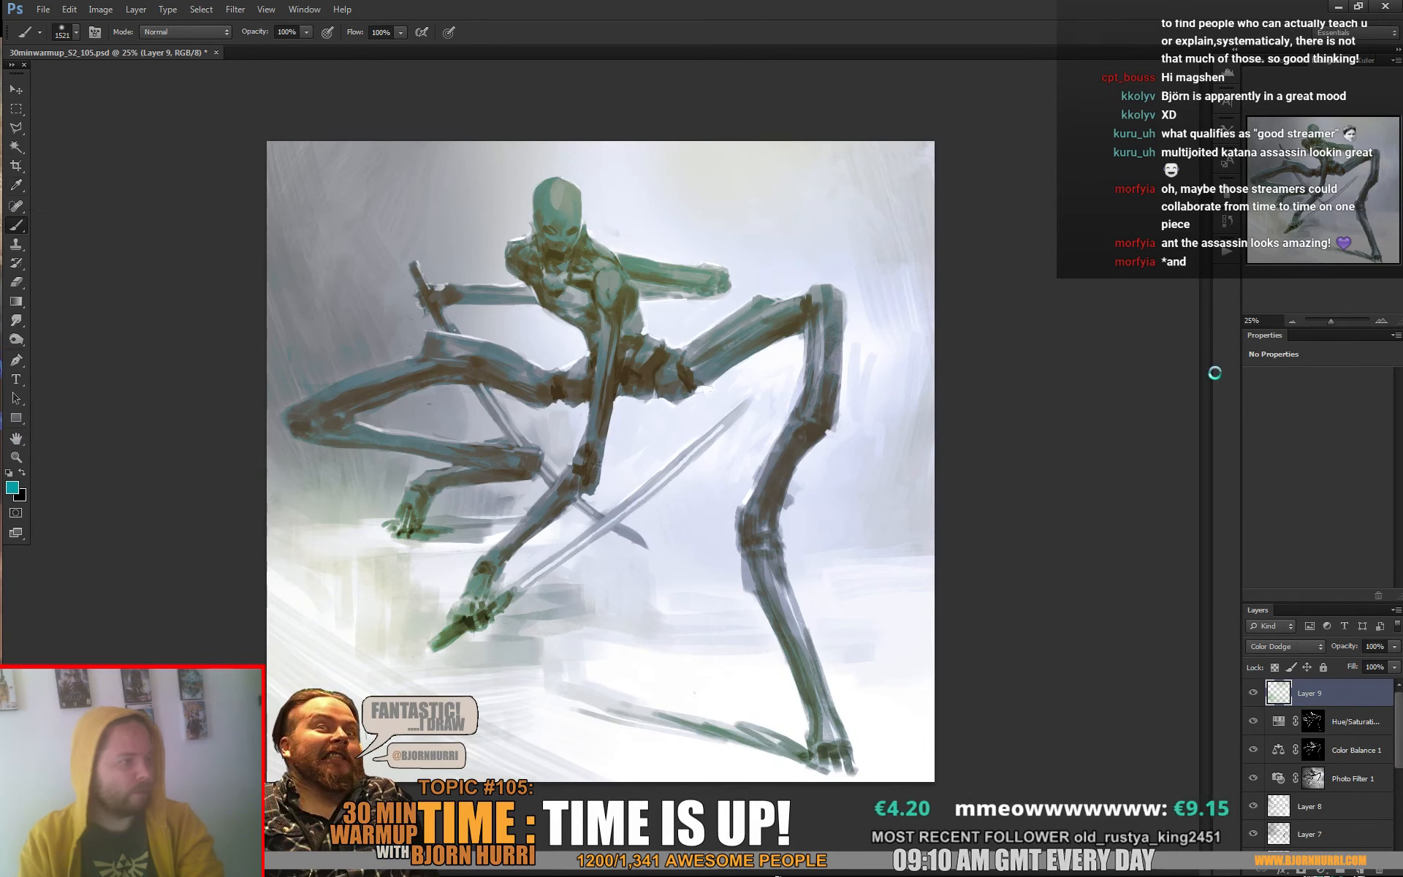
Set the Color Dodge layer's opacity to 55% and save the document
{"action": "left_click_drag", "start_coordinate": [1352, 663], "coordinate": [1338, 663]}
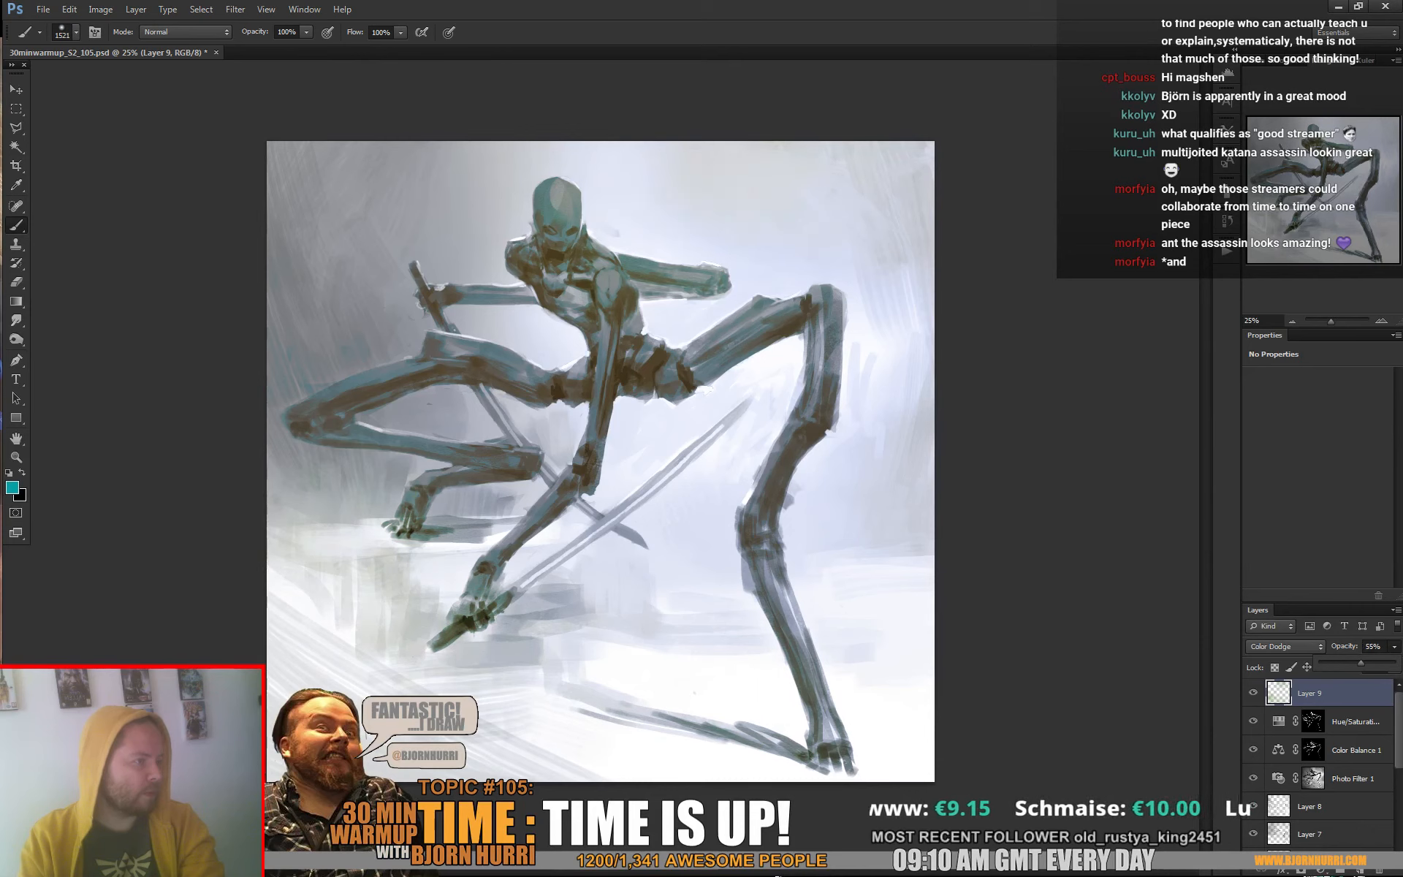
{"action": "key", "text": "ctrl+s"}
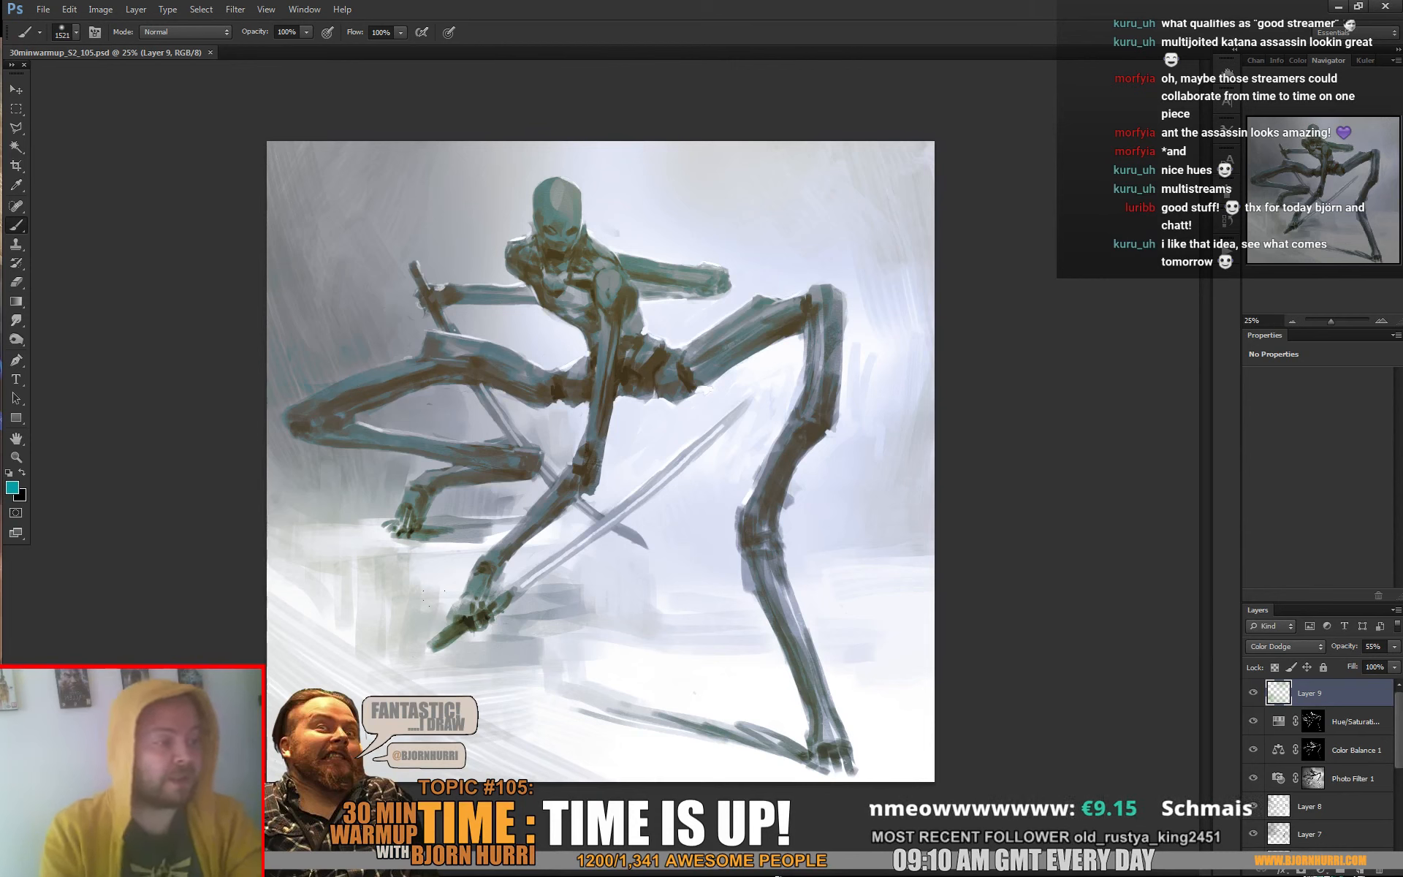
Paint teal eyes on the character's face on a new layer with the square brush at 15 px, and save the document
{"action": "left_click", "coordinate": [1362, 871]}
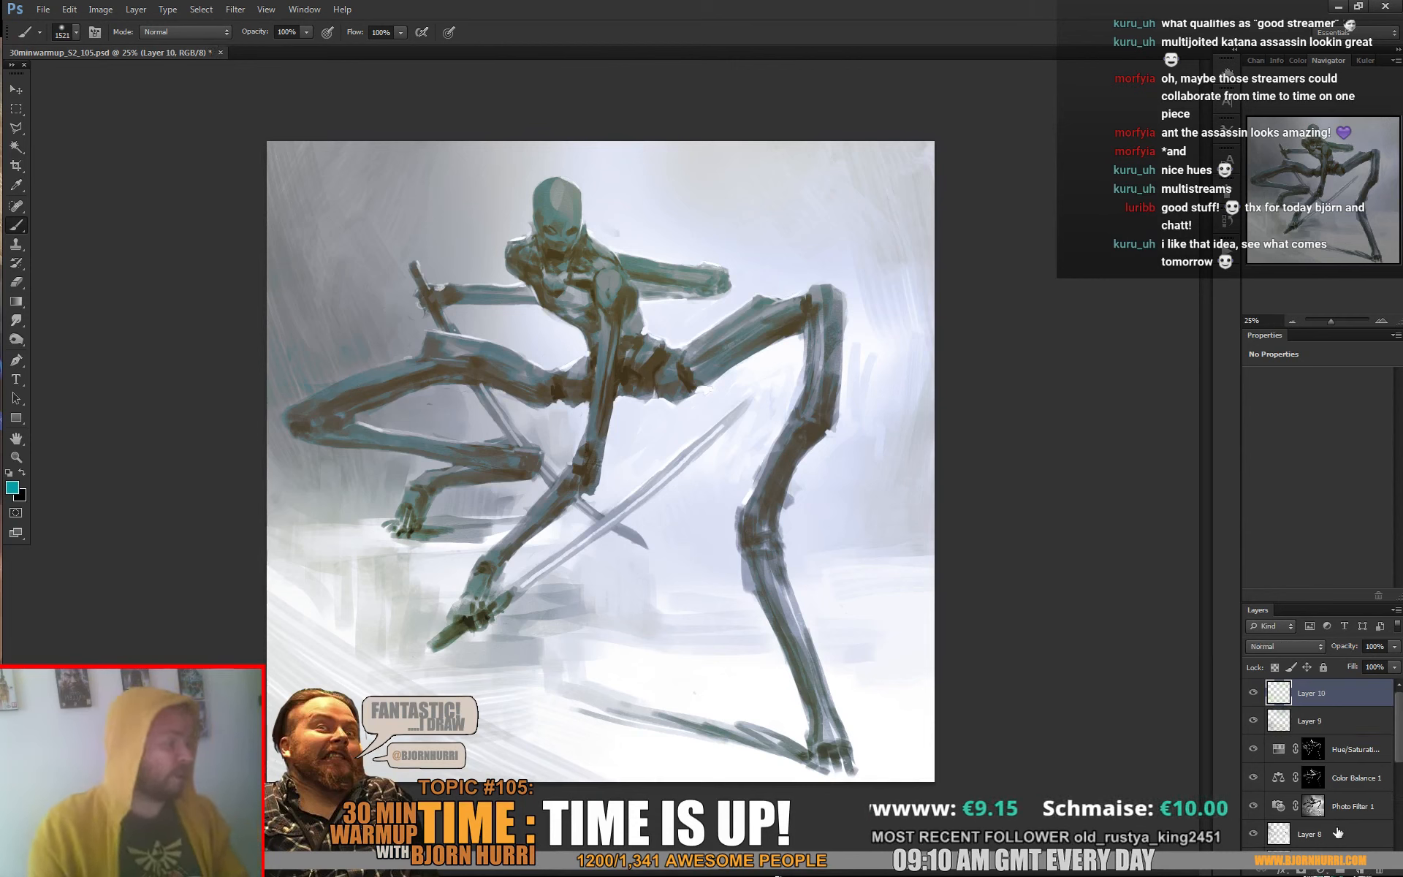
{"action": "right_click", "coordinate": [563, 232]}
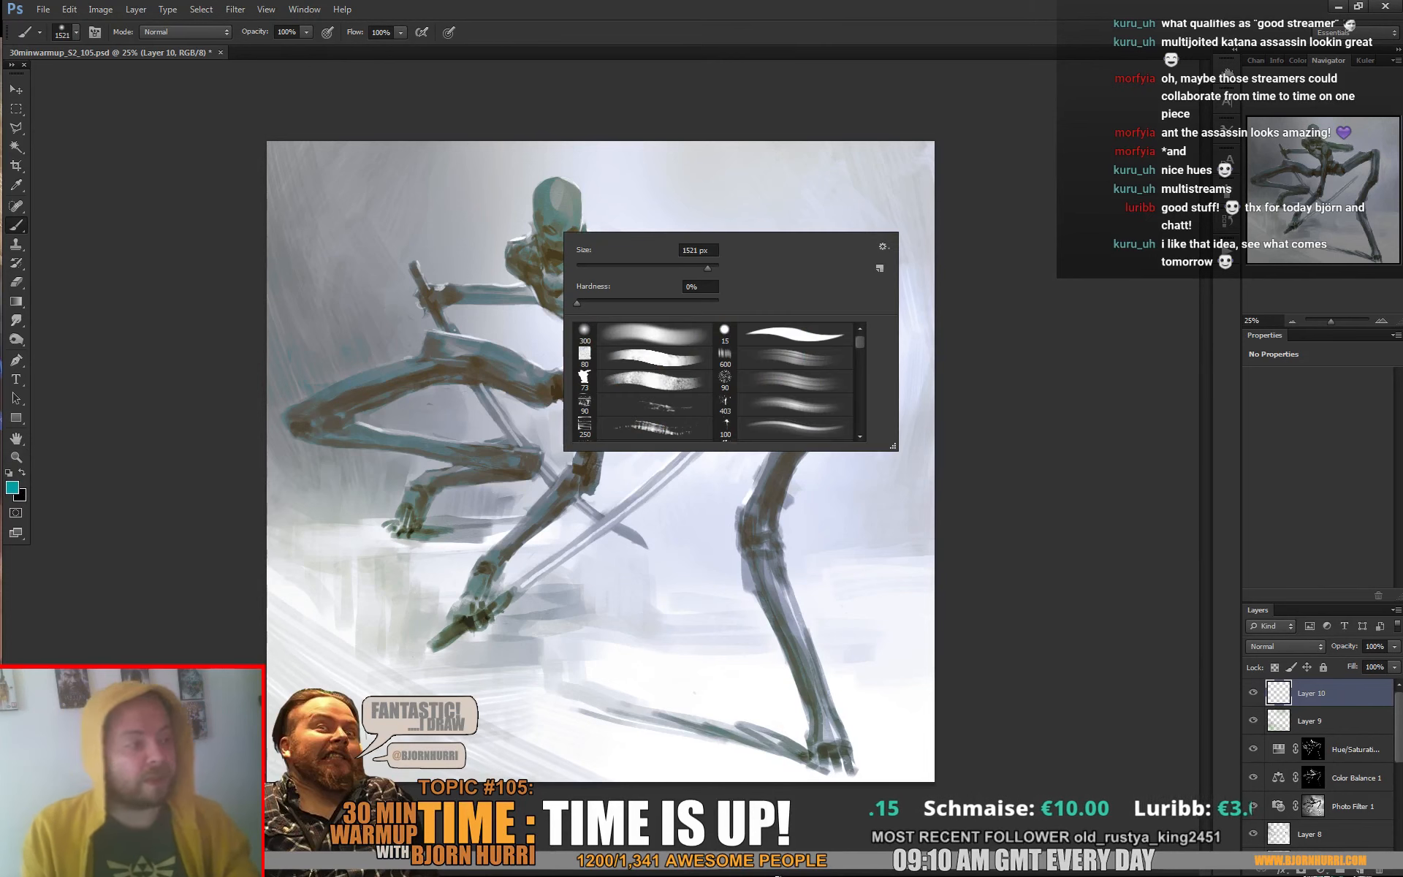
{"action": "left_click", "coordinate": [643, 358]}
{"action": "double_click", "coordinate": [698, 250]}
{"action": "type", "text": "15"}
{"action": "left_click_drag", "start_coordinate": [547, 229], "coordinate": [557, 234]}
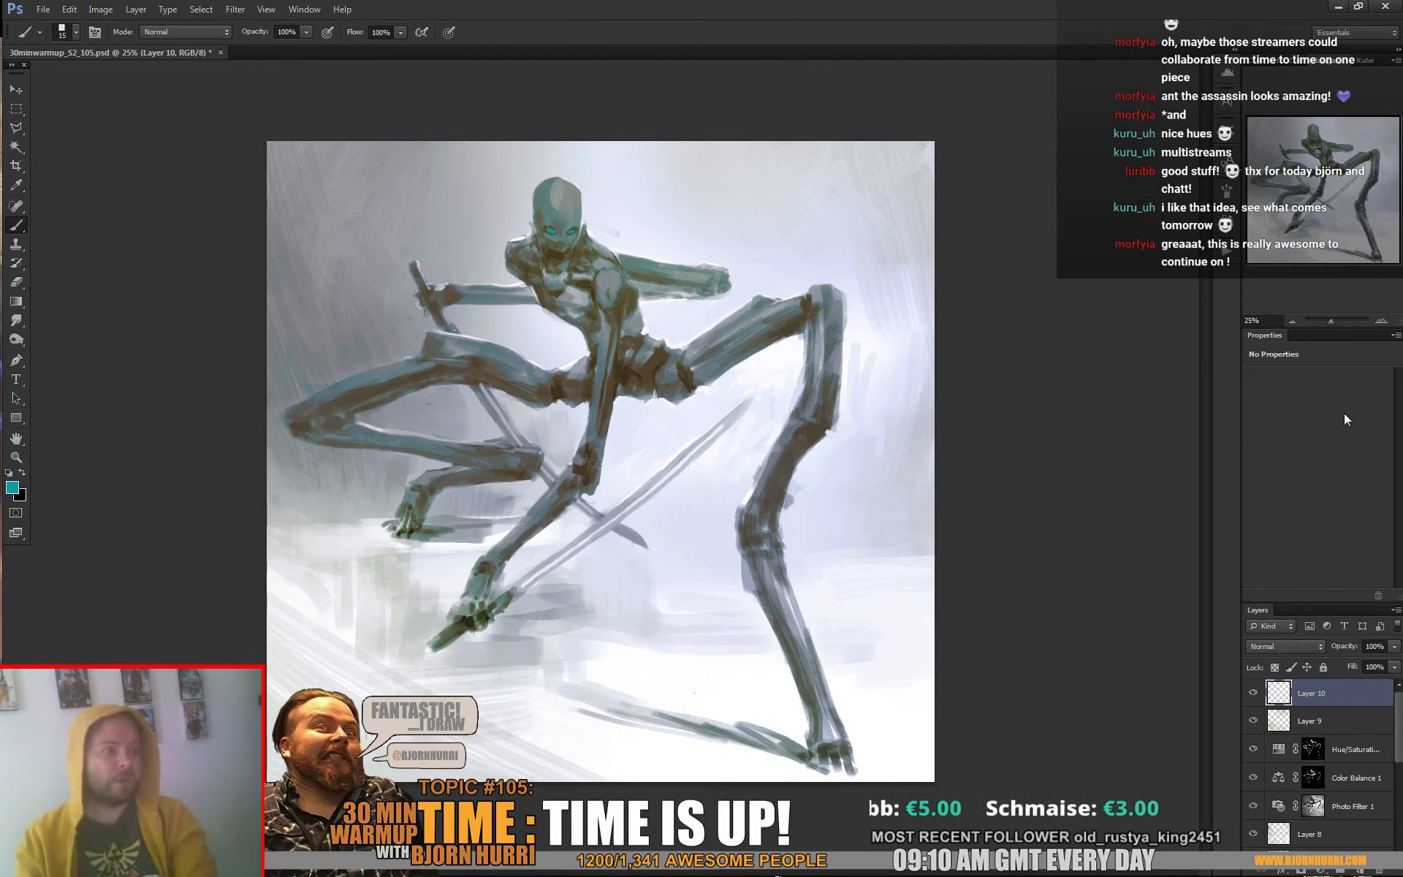
{"action": "key", "text": "ctrl+s"}
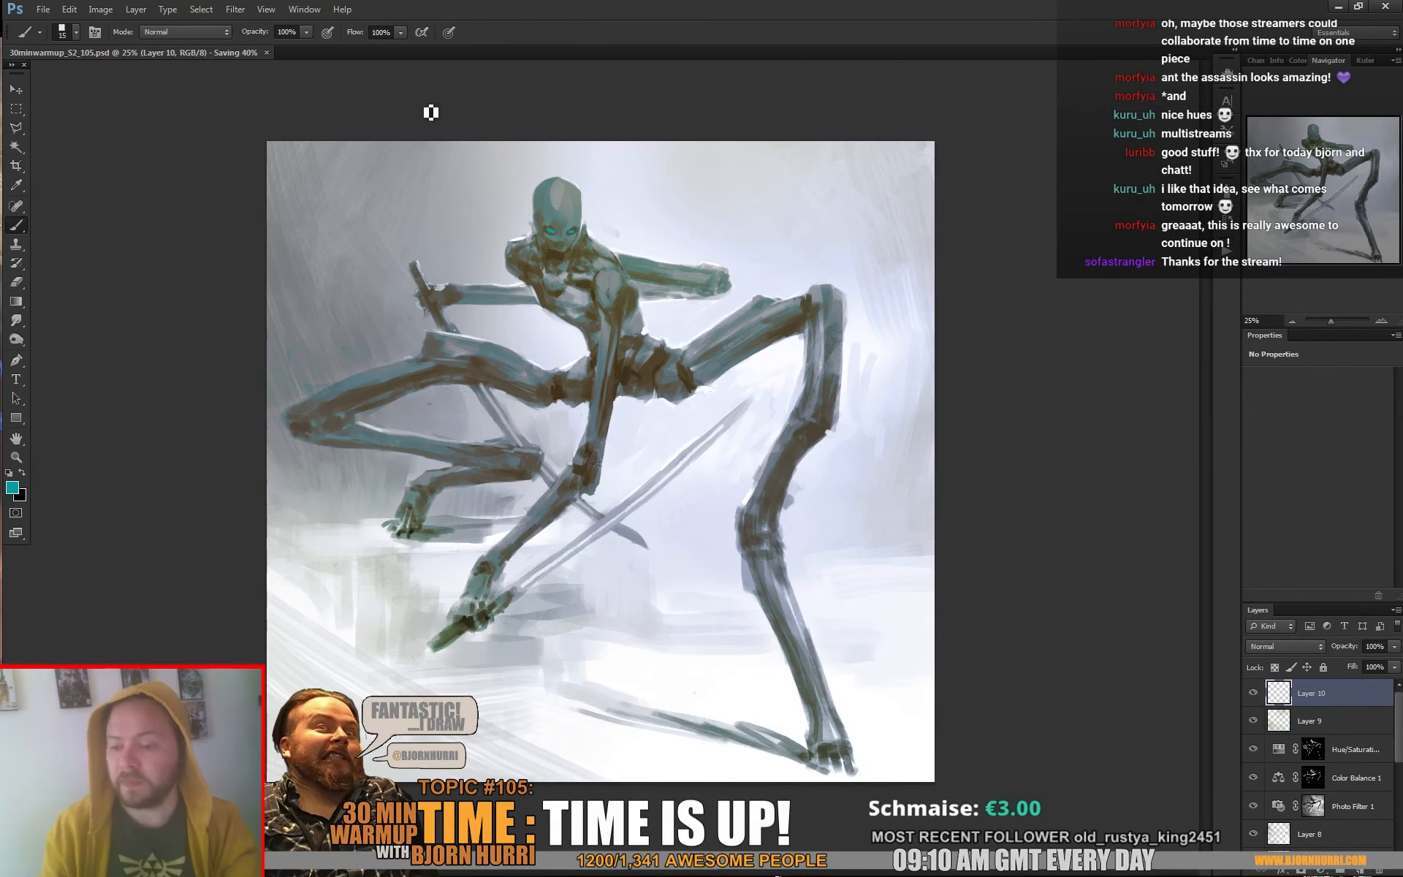